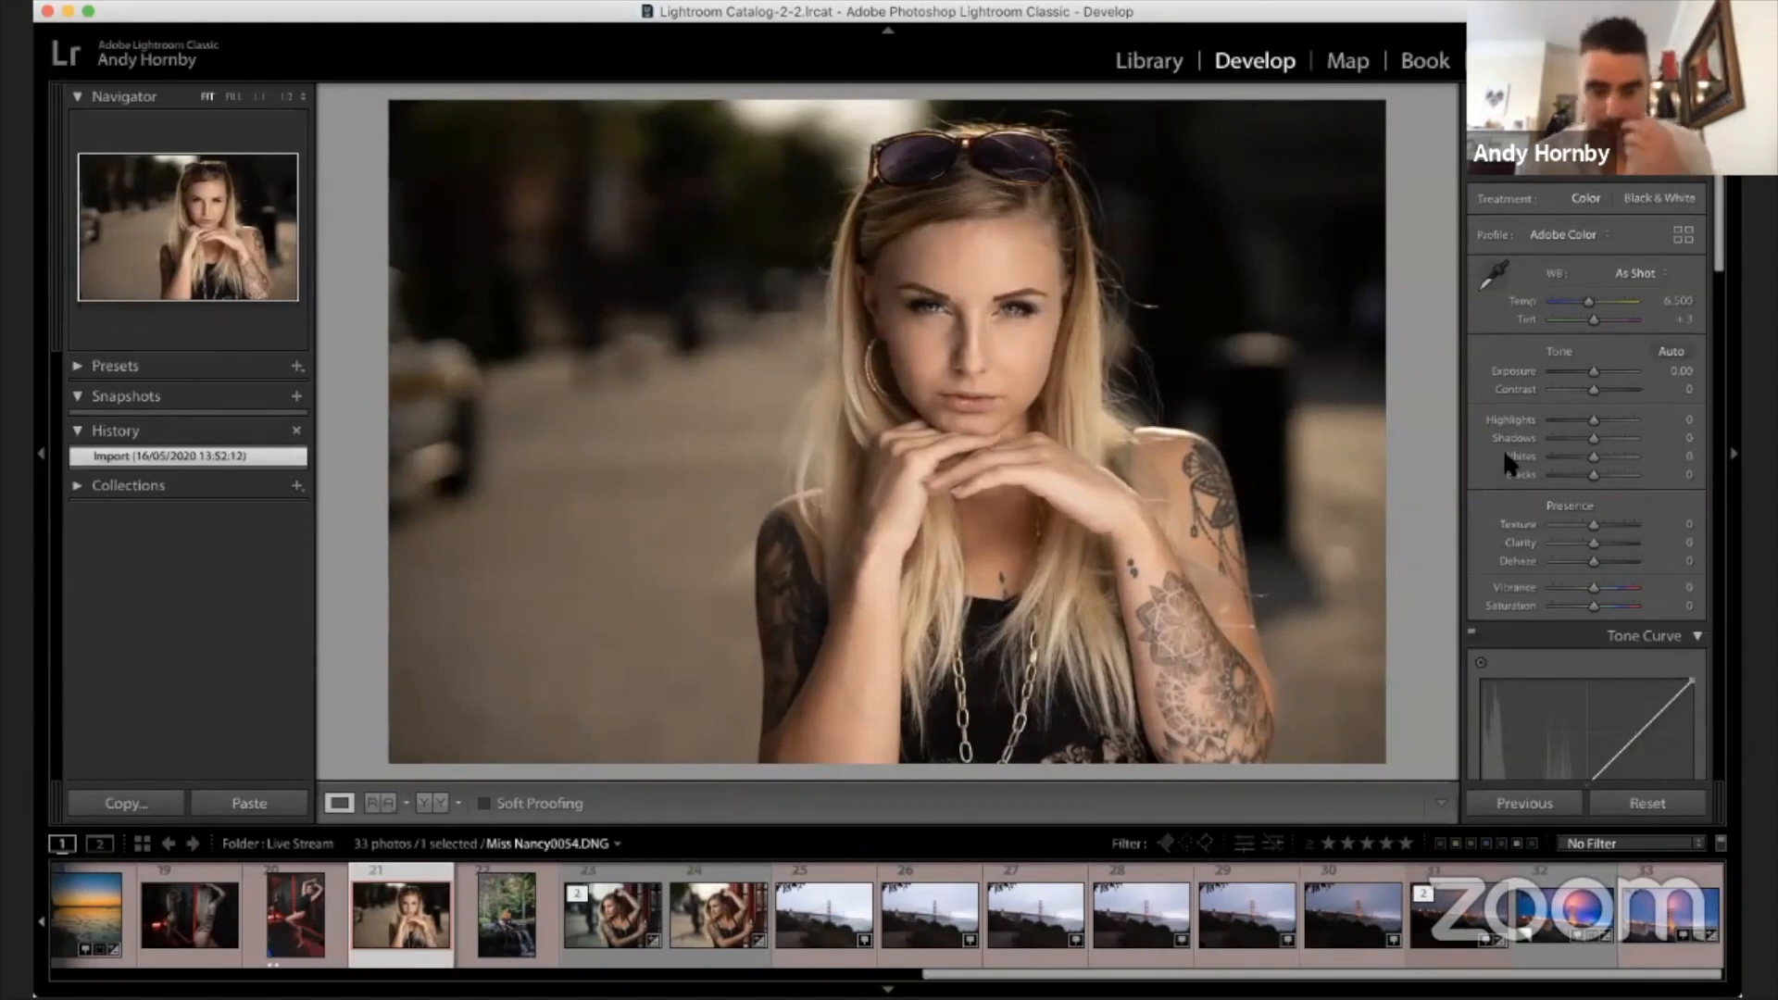
- Set the contrast of the blonde woman's portrait to +16
scroll(1503, 449, down, 5)
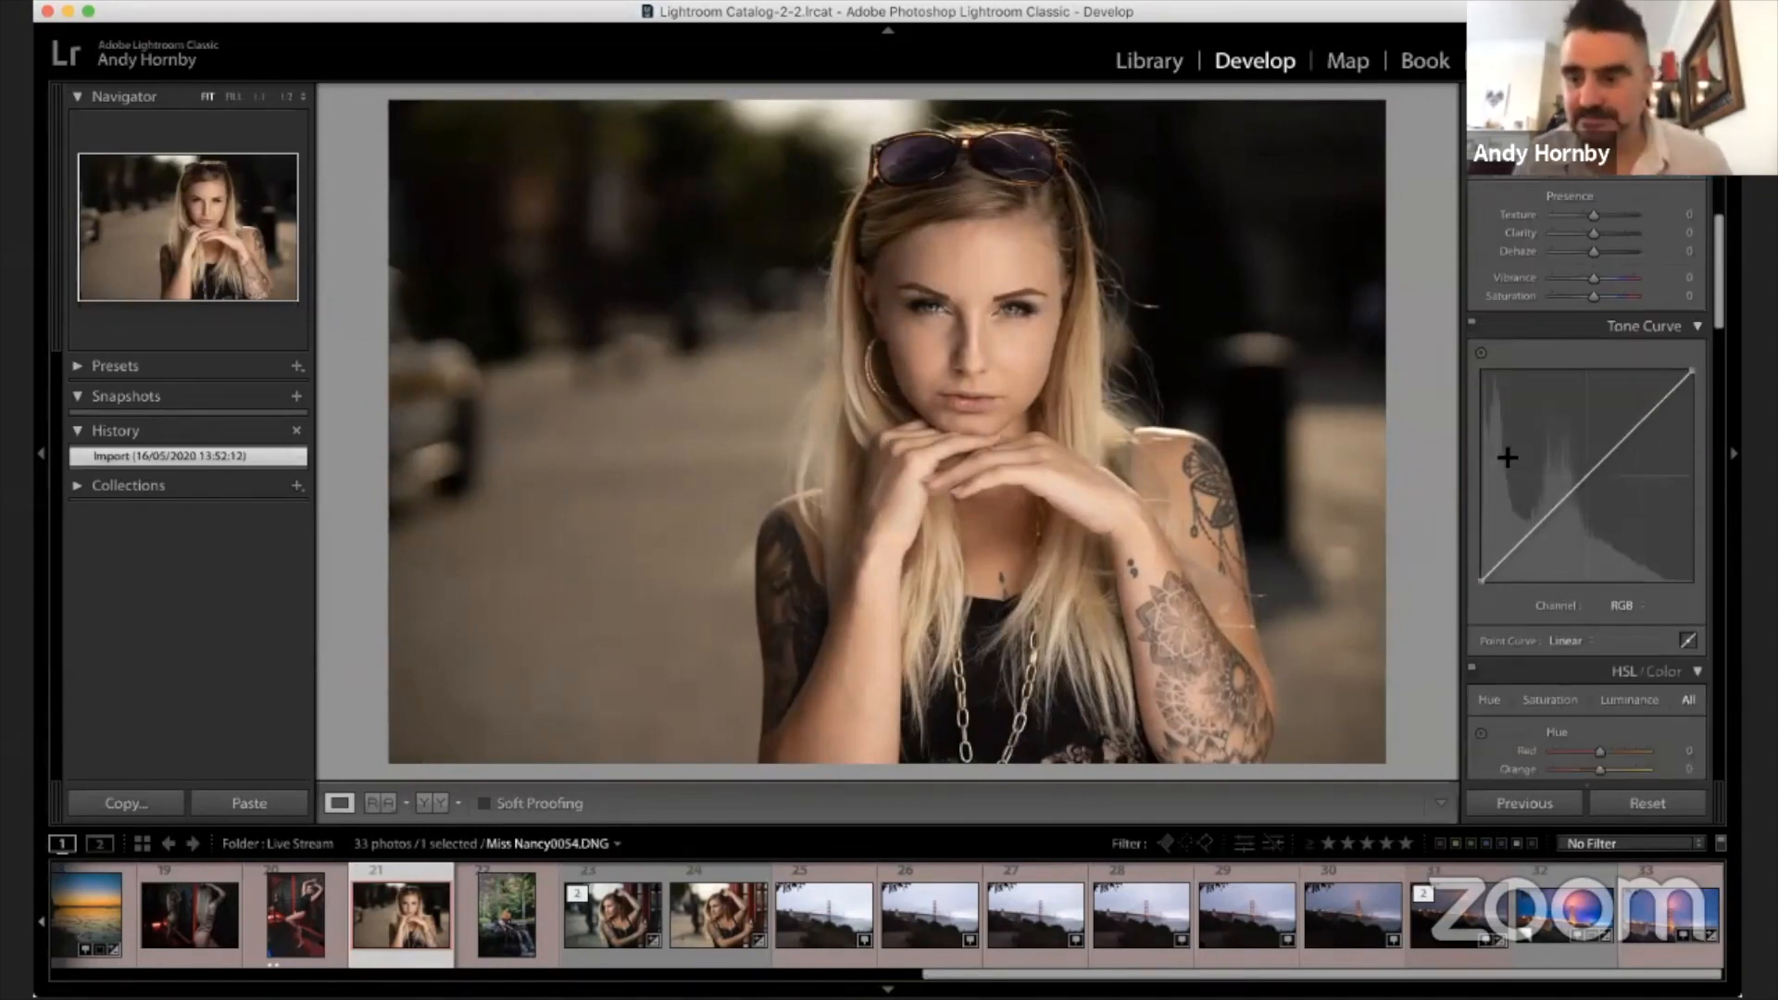
scroll(1504, 448, up, 6)
scroll(1505, 454, down, 2)
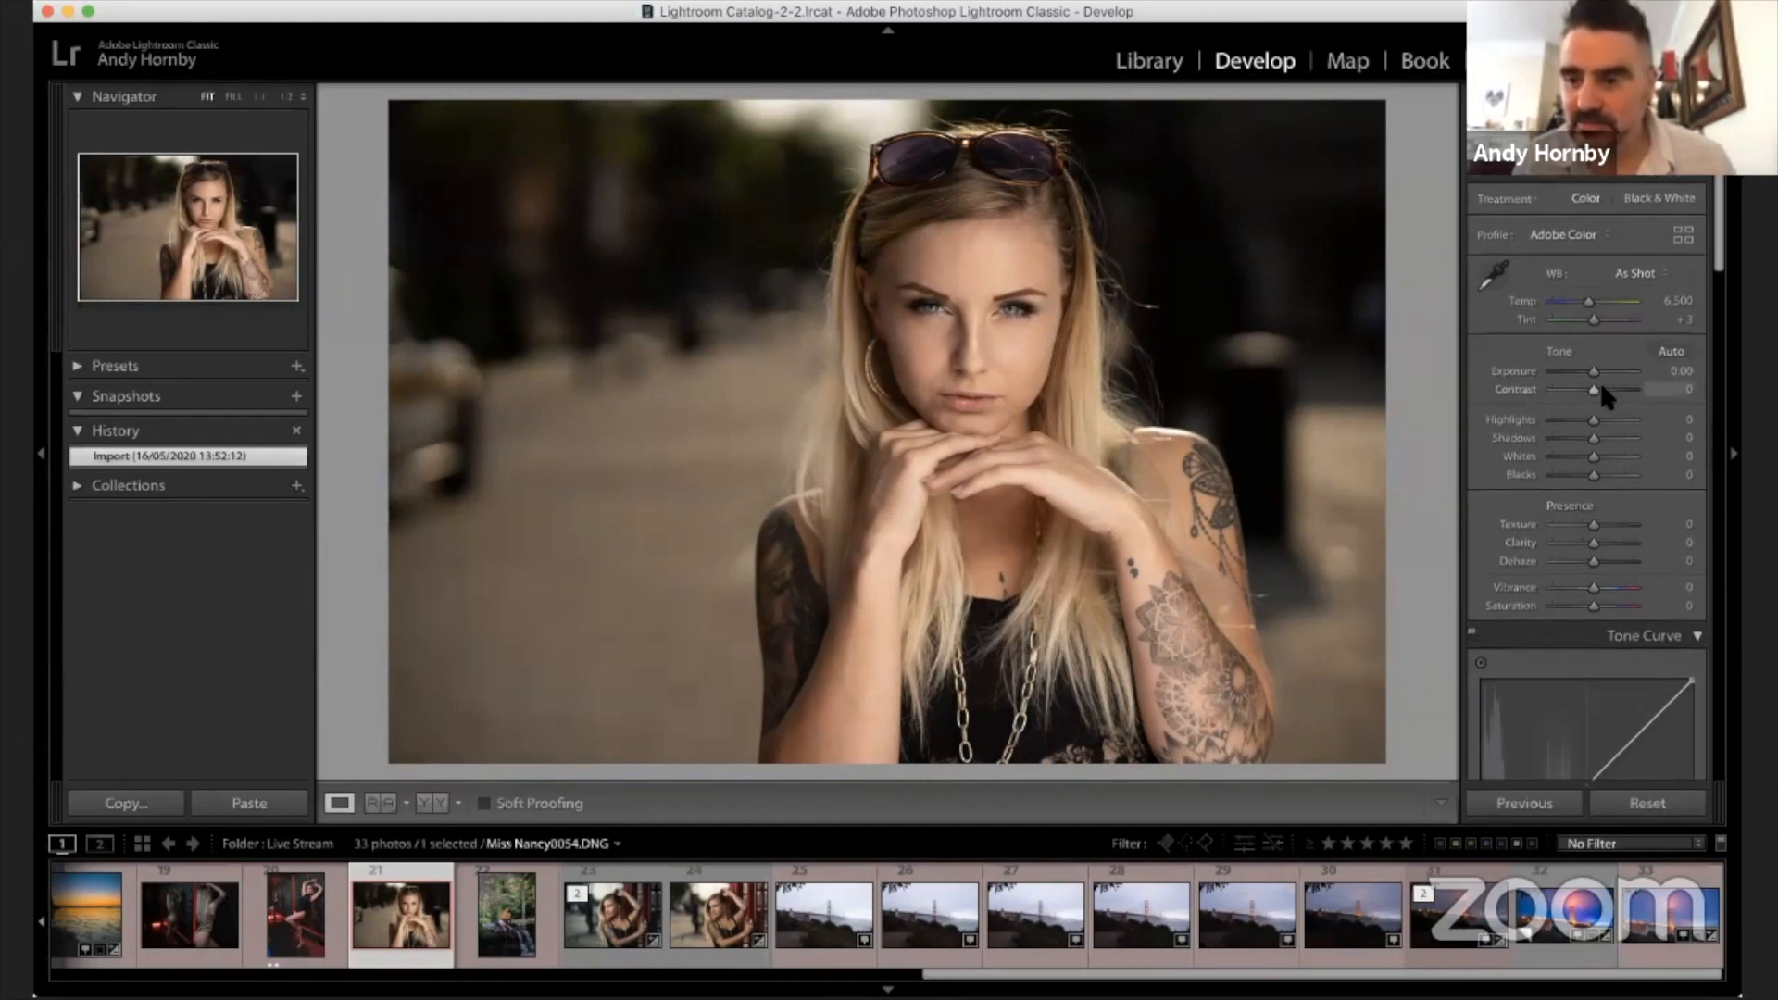
drag(1593, 387, 1600, 390)
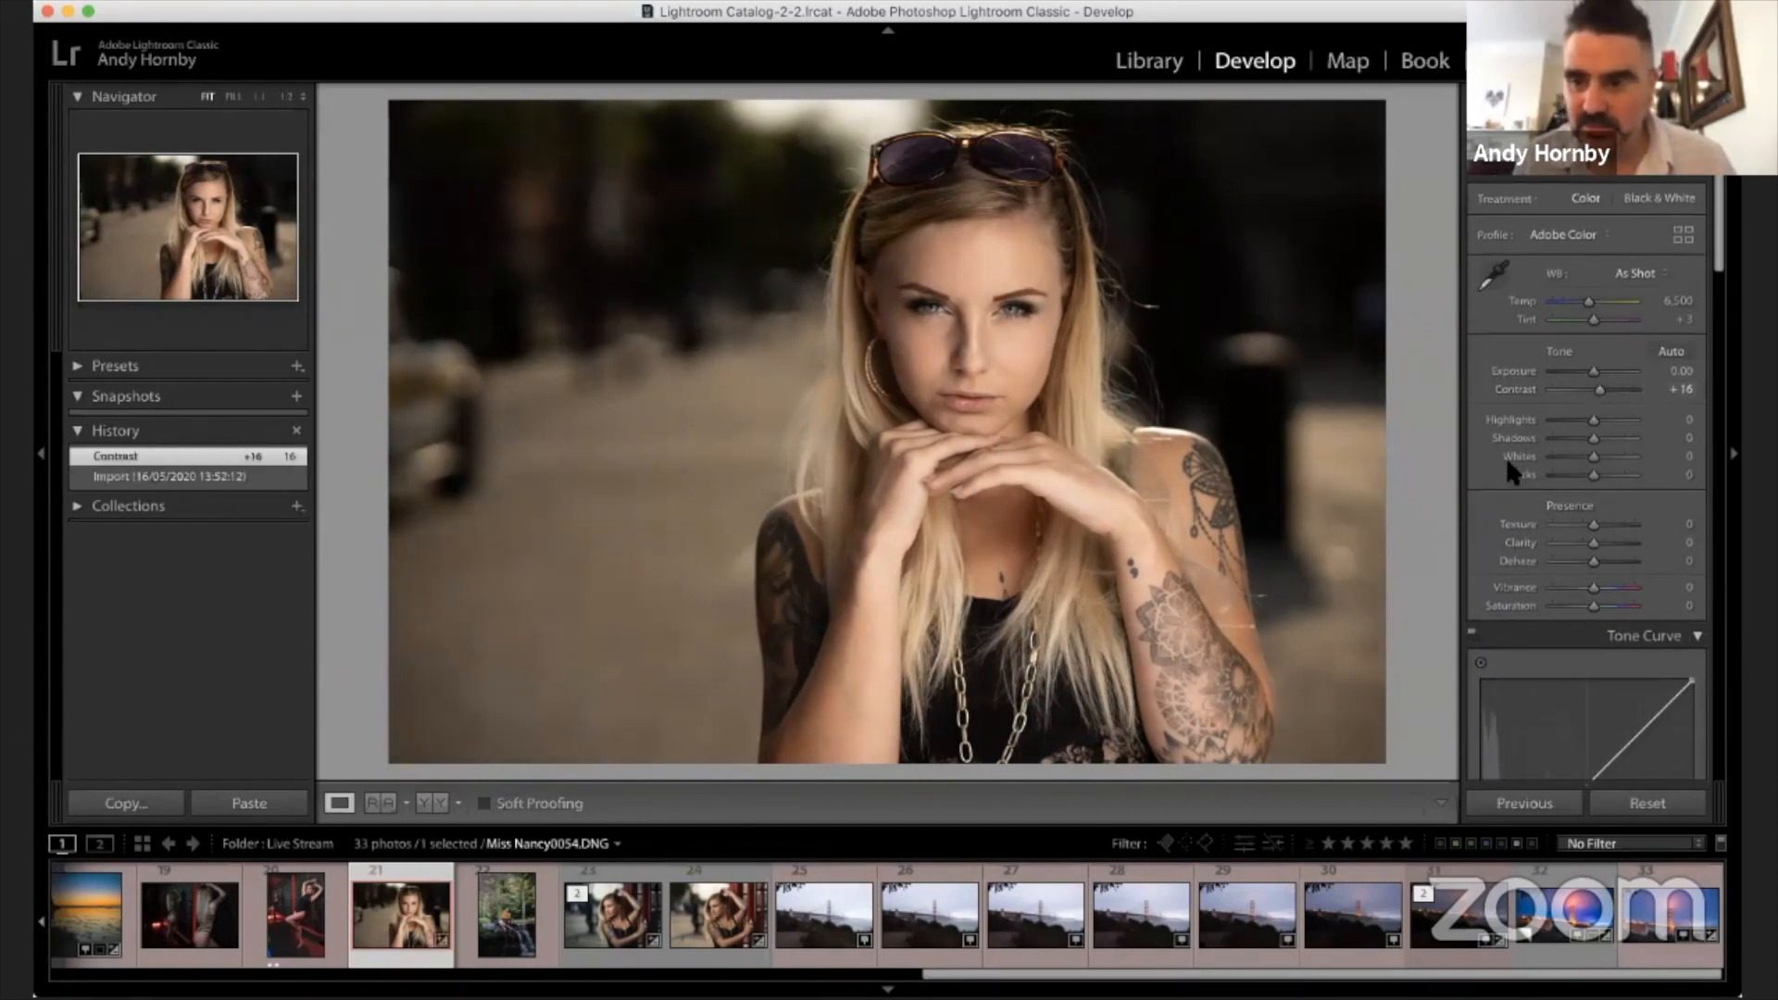
- Try different colour temperatures on the portrait, and return the white balance to As Shot
scroll(1506, 458, down, 1)
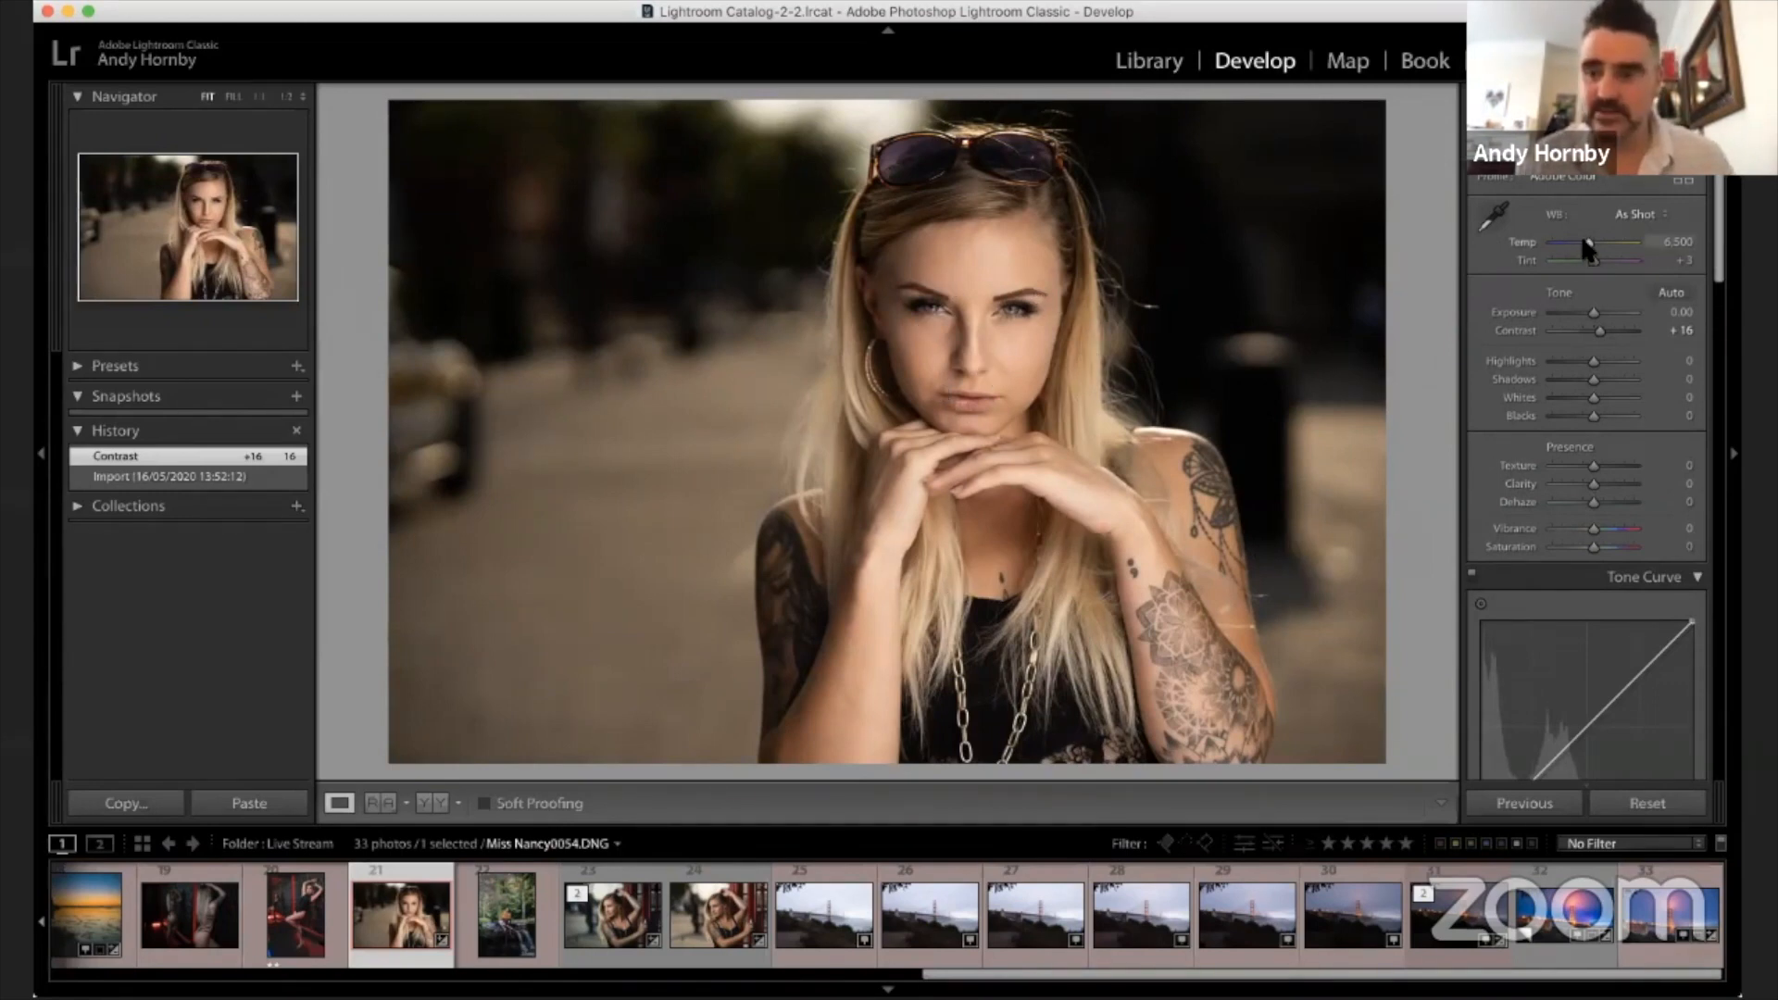
drag(1588, 246, 1585, 246)
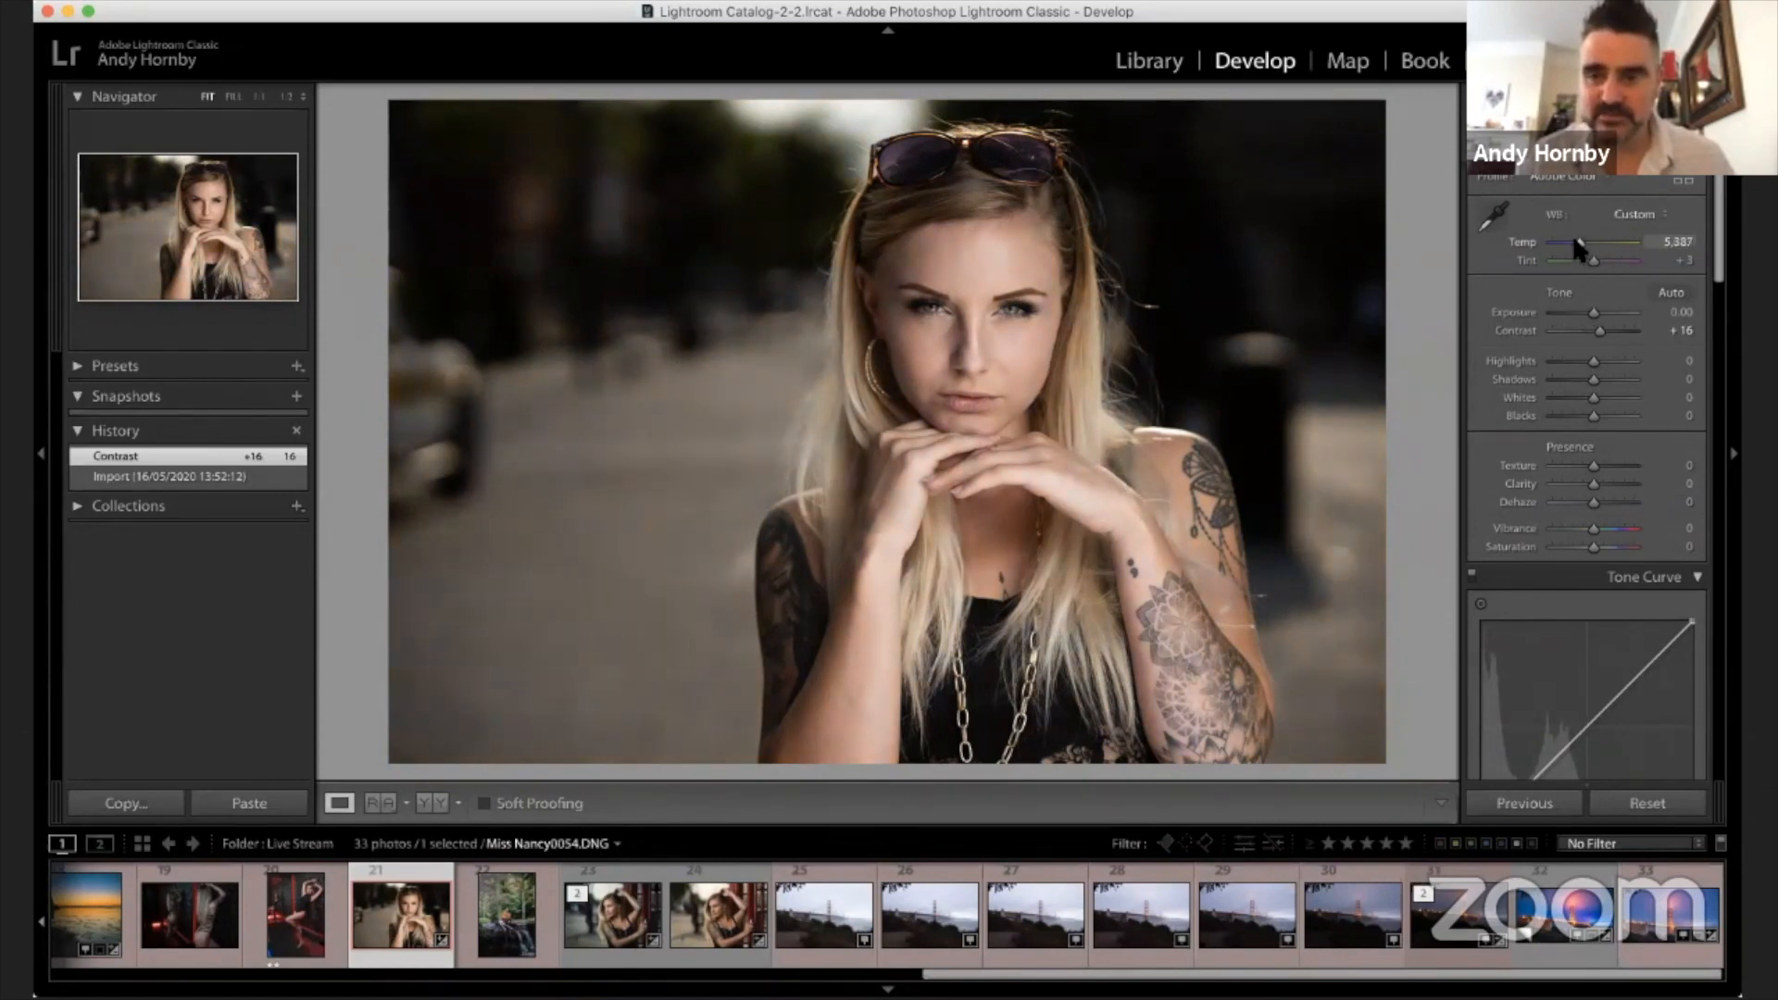
drag(1574, 241, 1587, 237)
click(1649, 213)
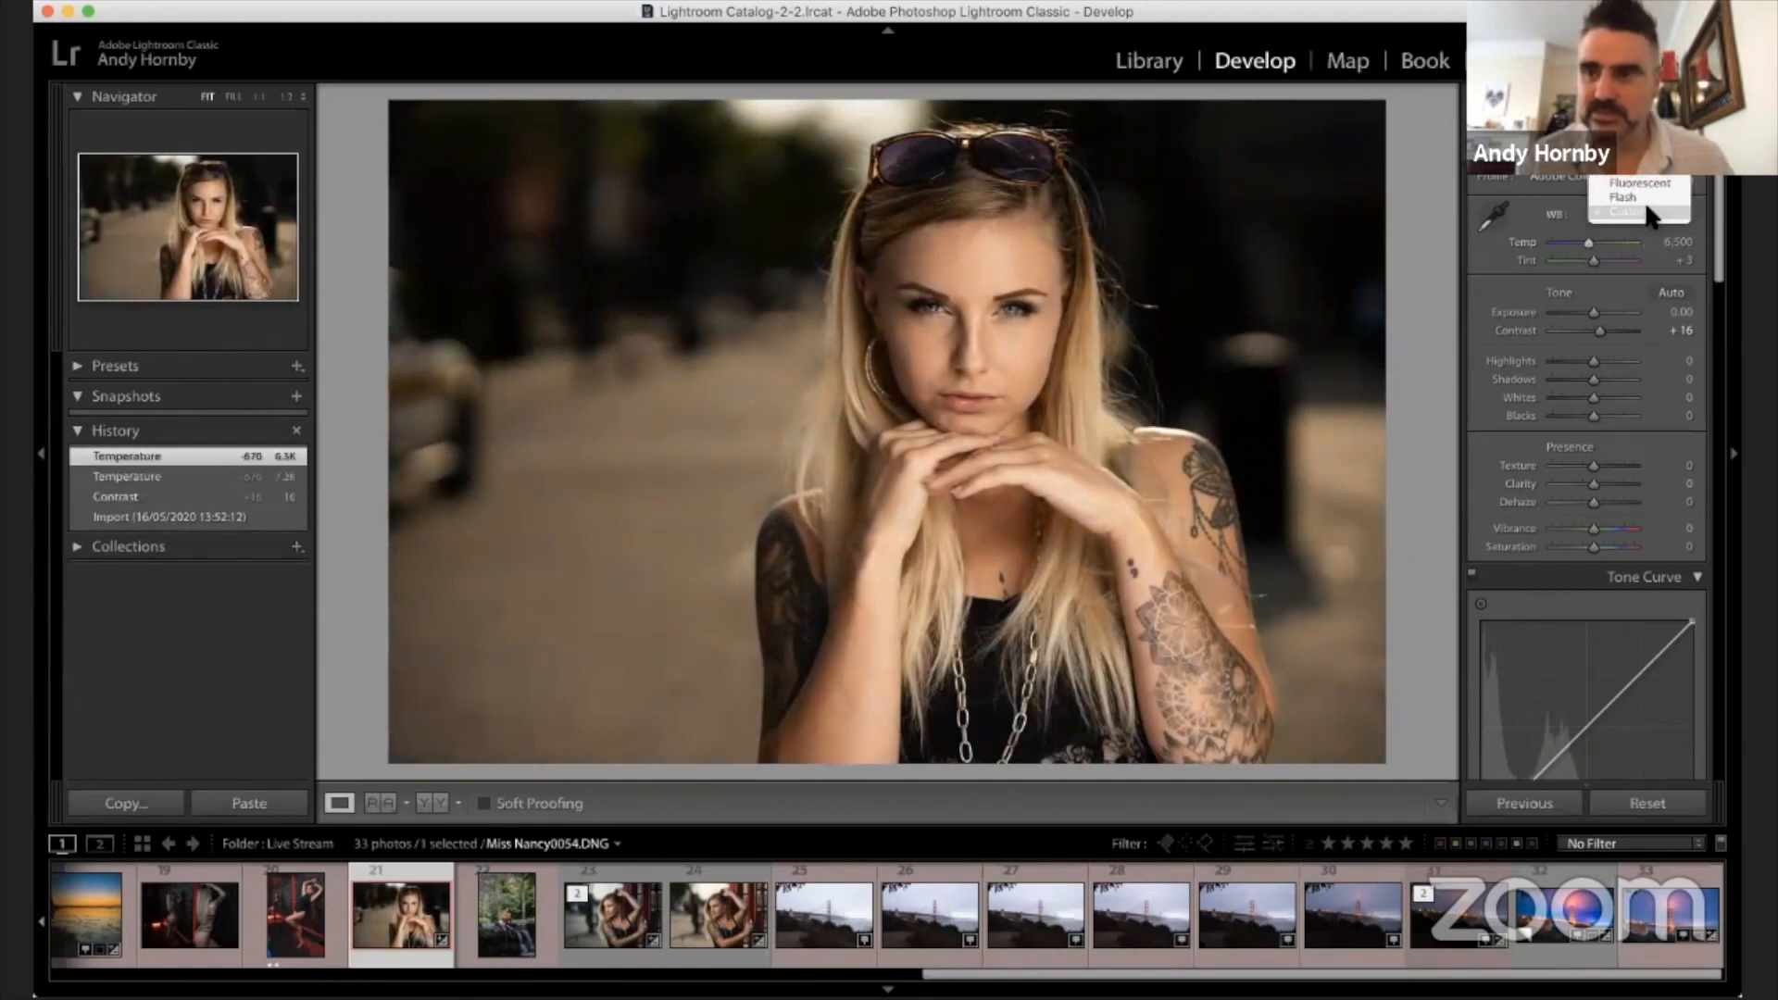
click(1630, 99)
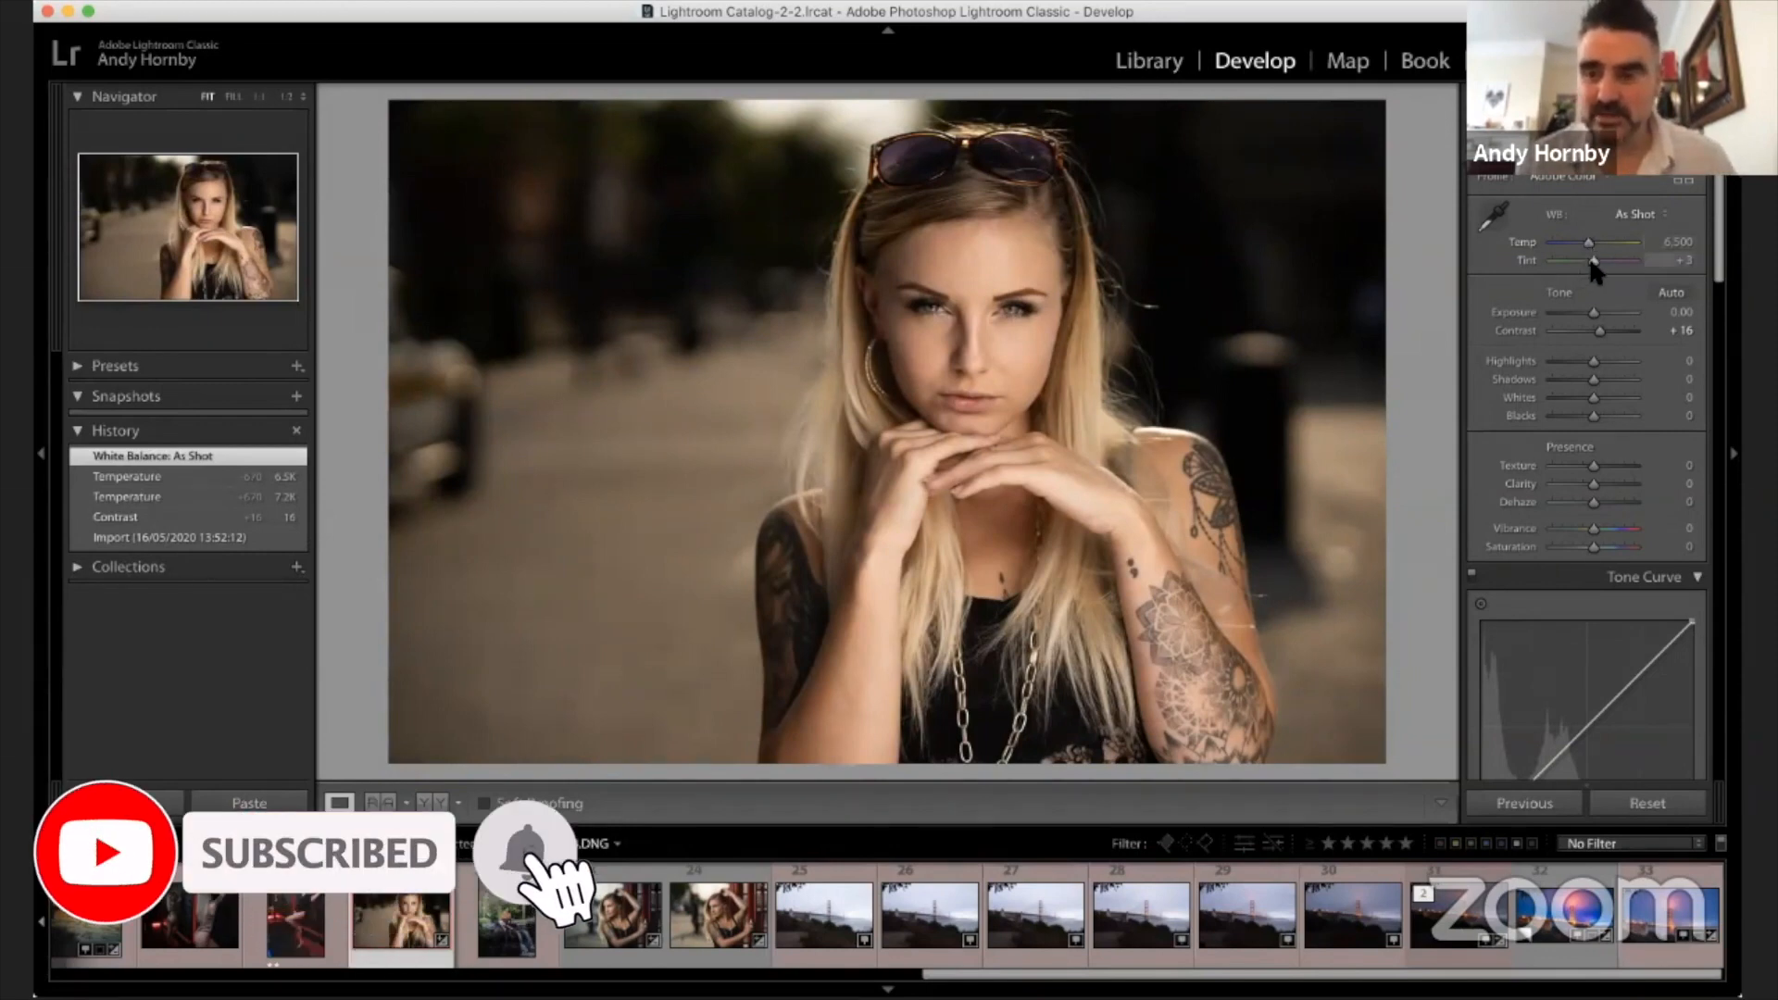
- Cool the portrait slightly by setting the white balance temperature to 6,153
drag(1590, 262, 1584, 243)
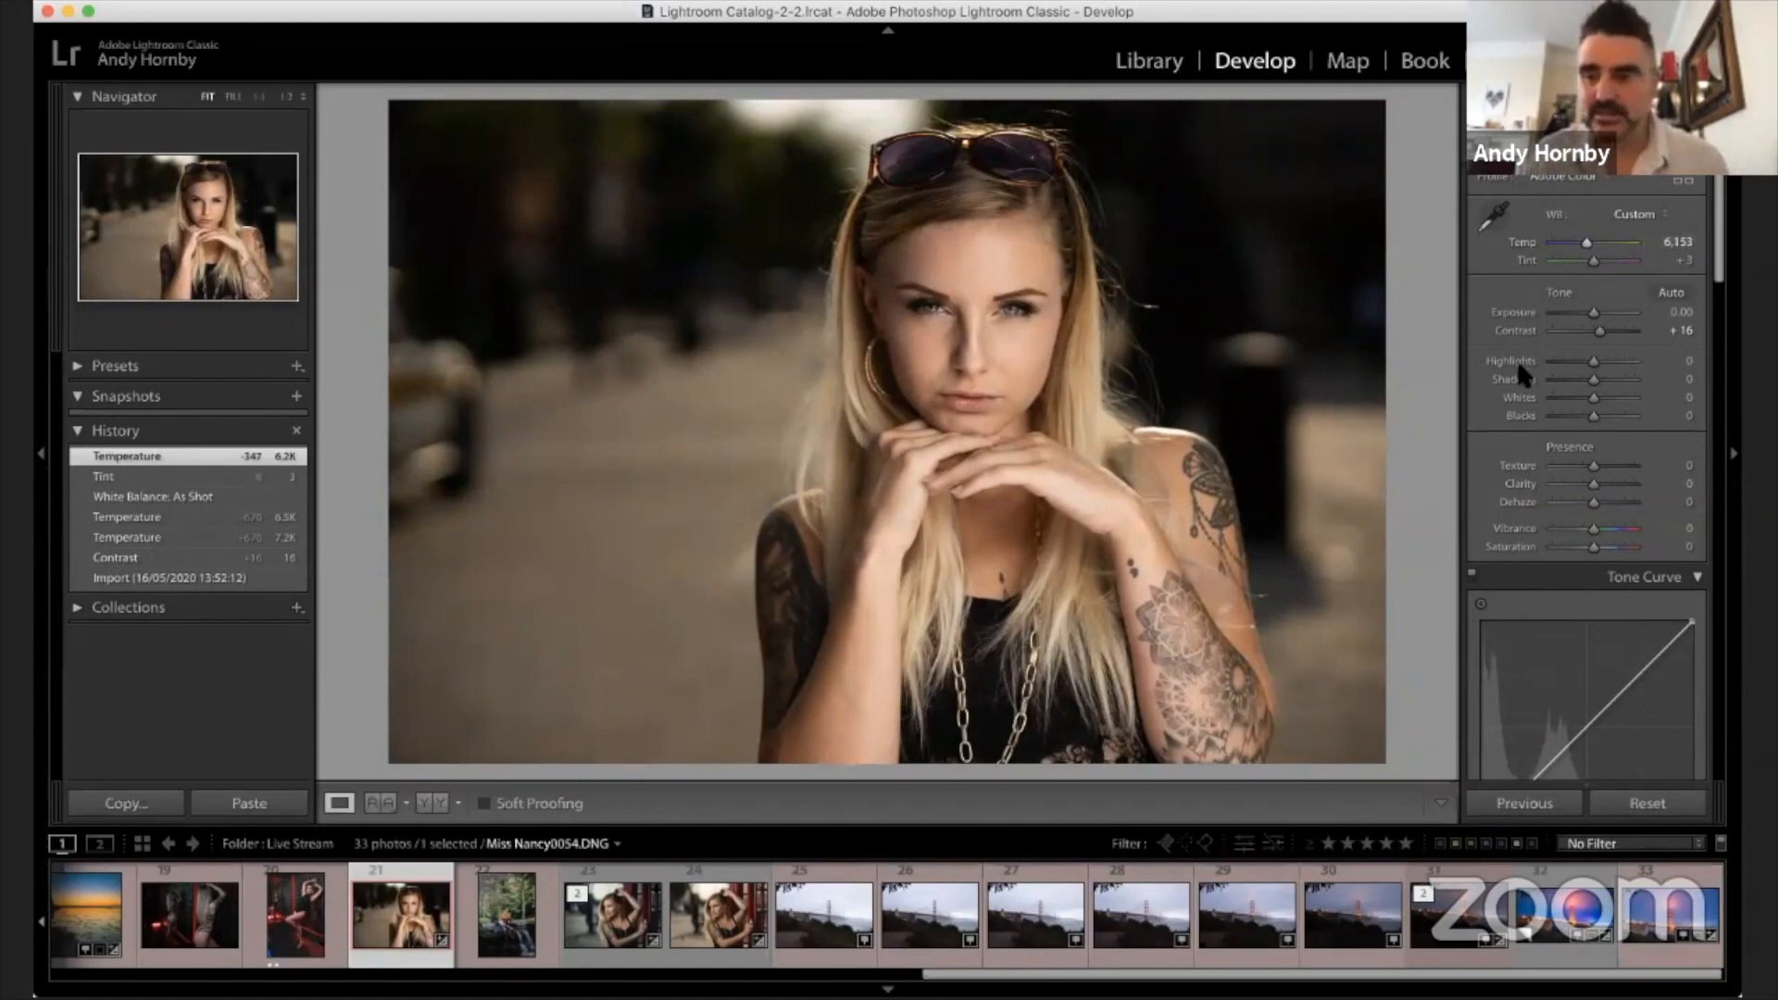
scroll(1517, 360, down, 3)
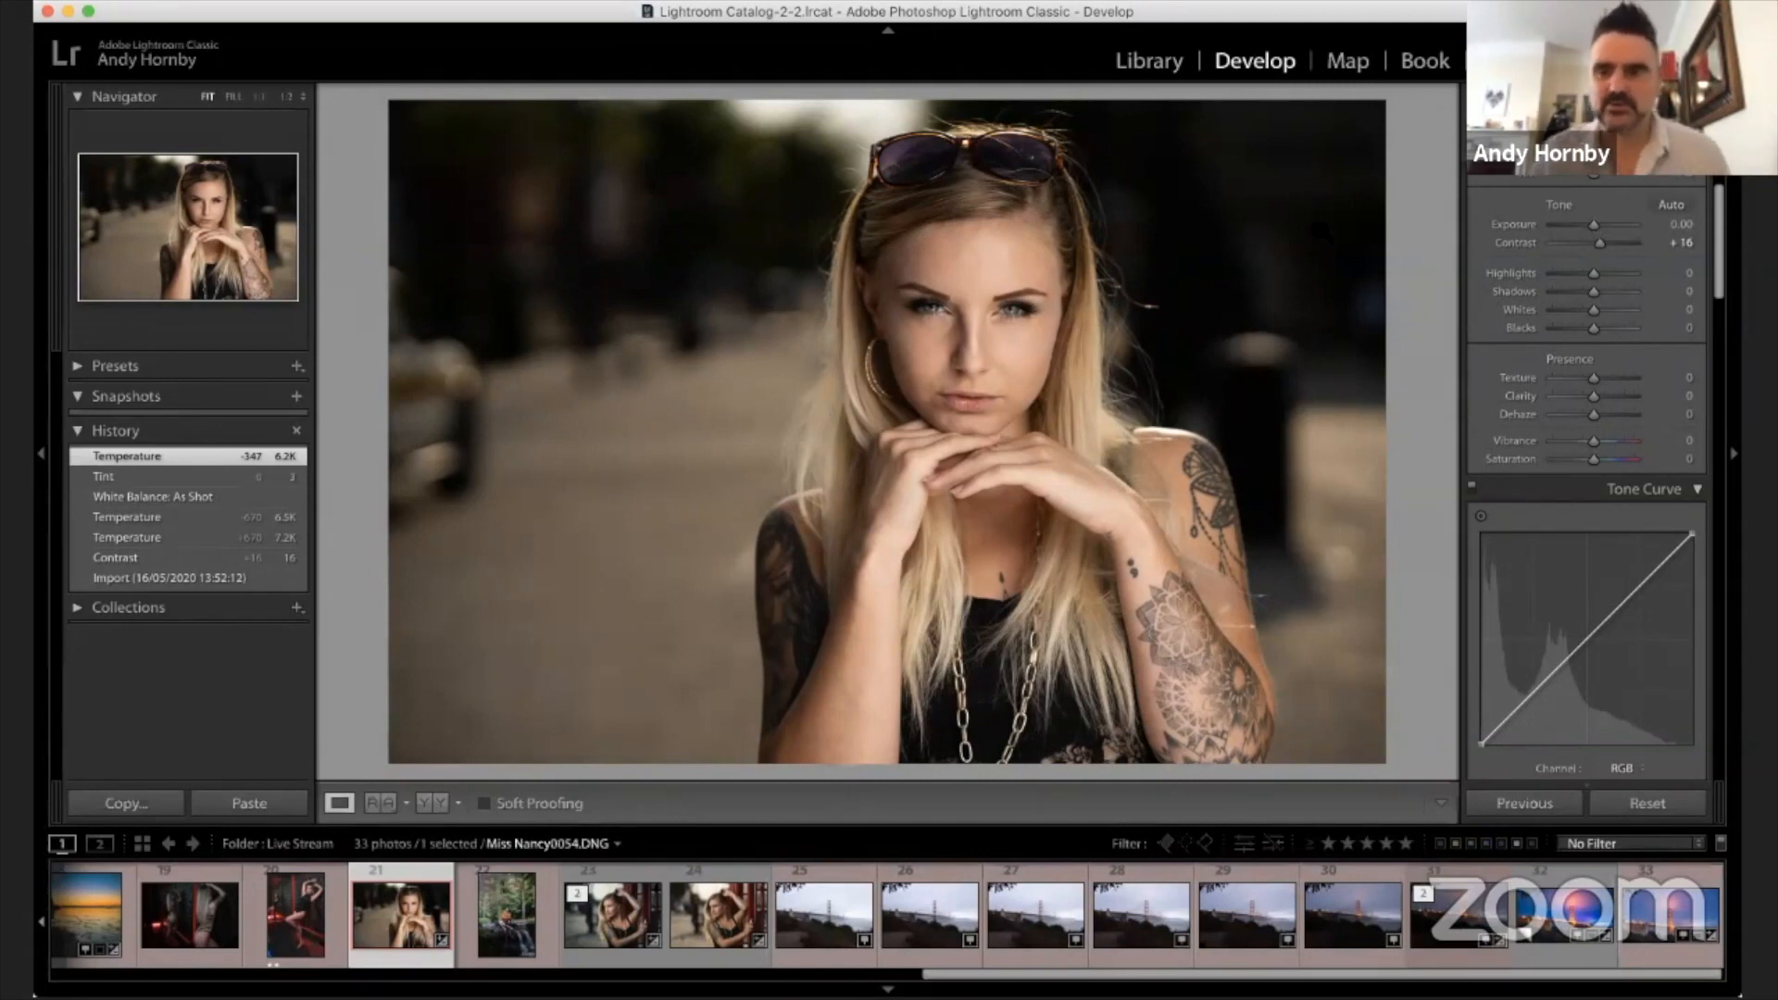
- Try a cooler temperature of 5,510 on the portrait, and undo it
scroll(1528, 291, up, 4)
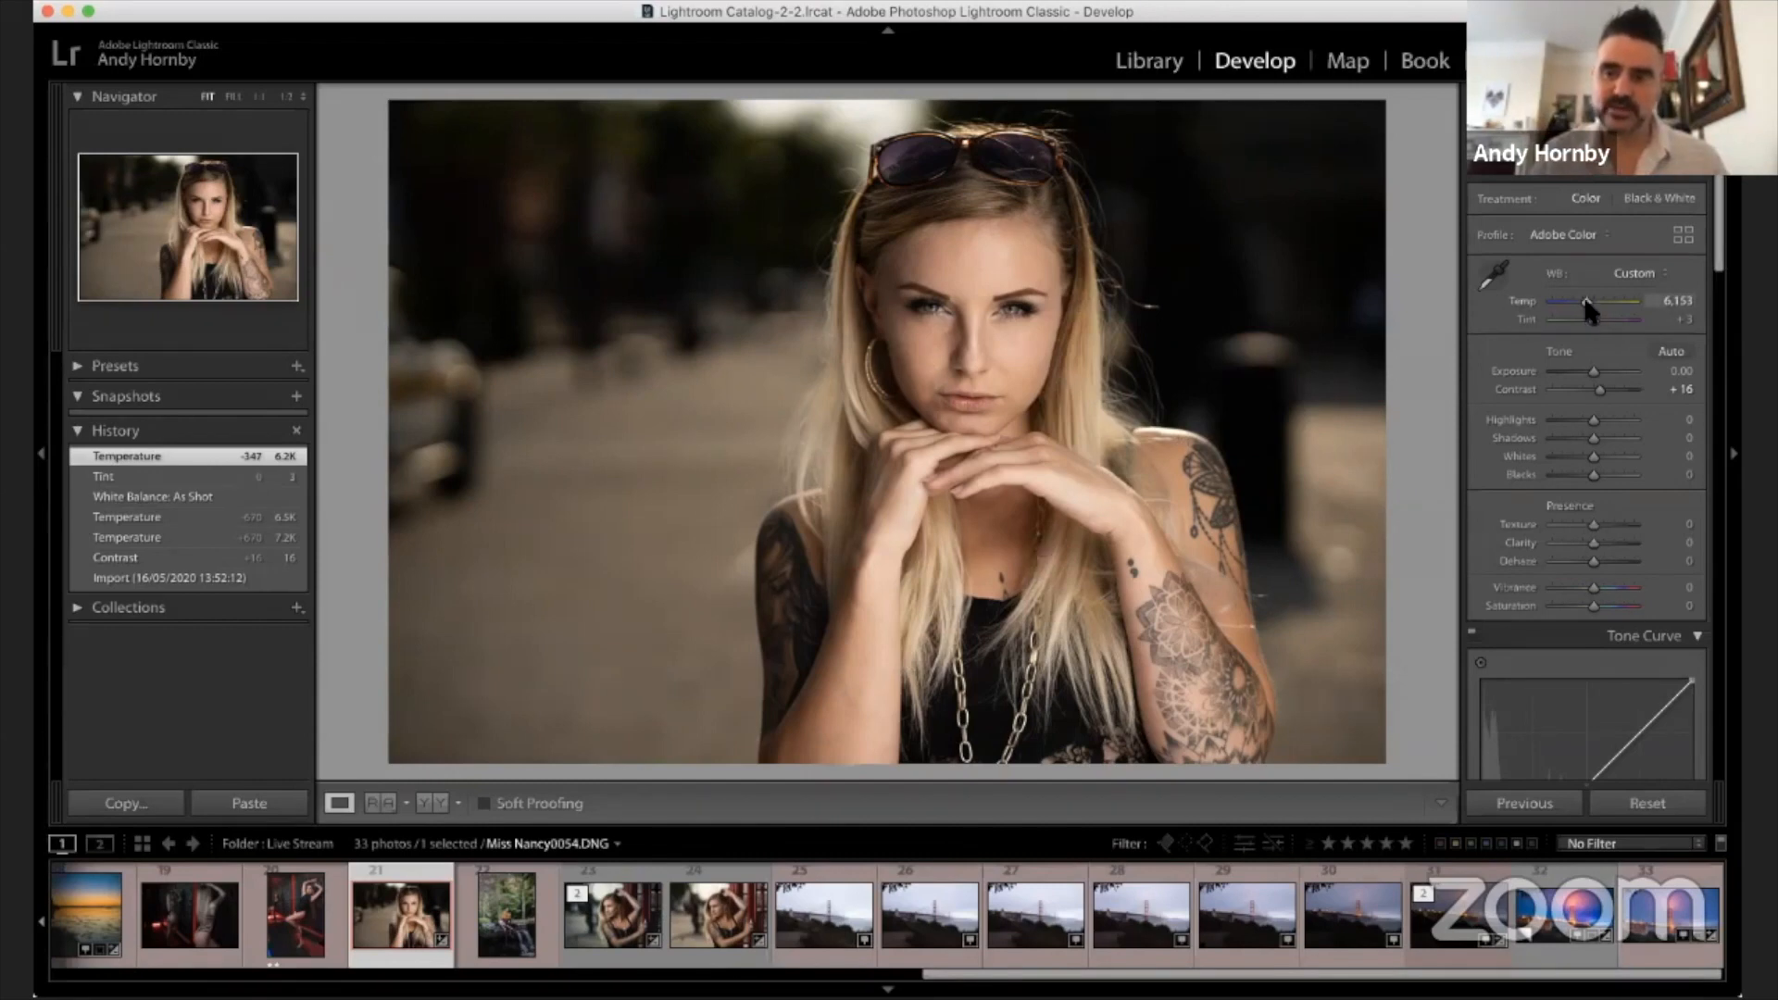
drag(1586, 300, 1578, 300)
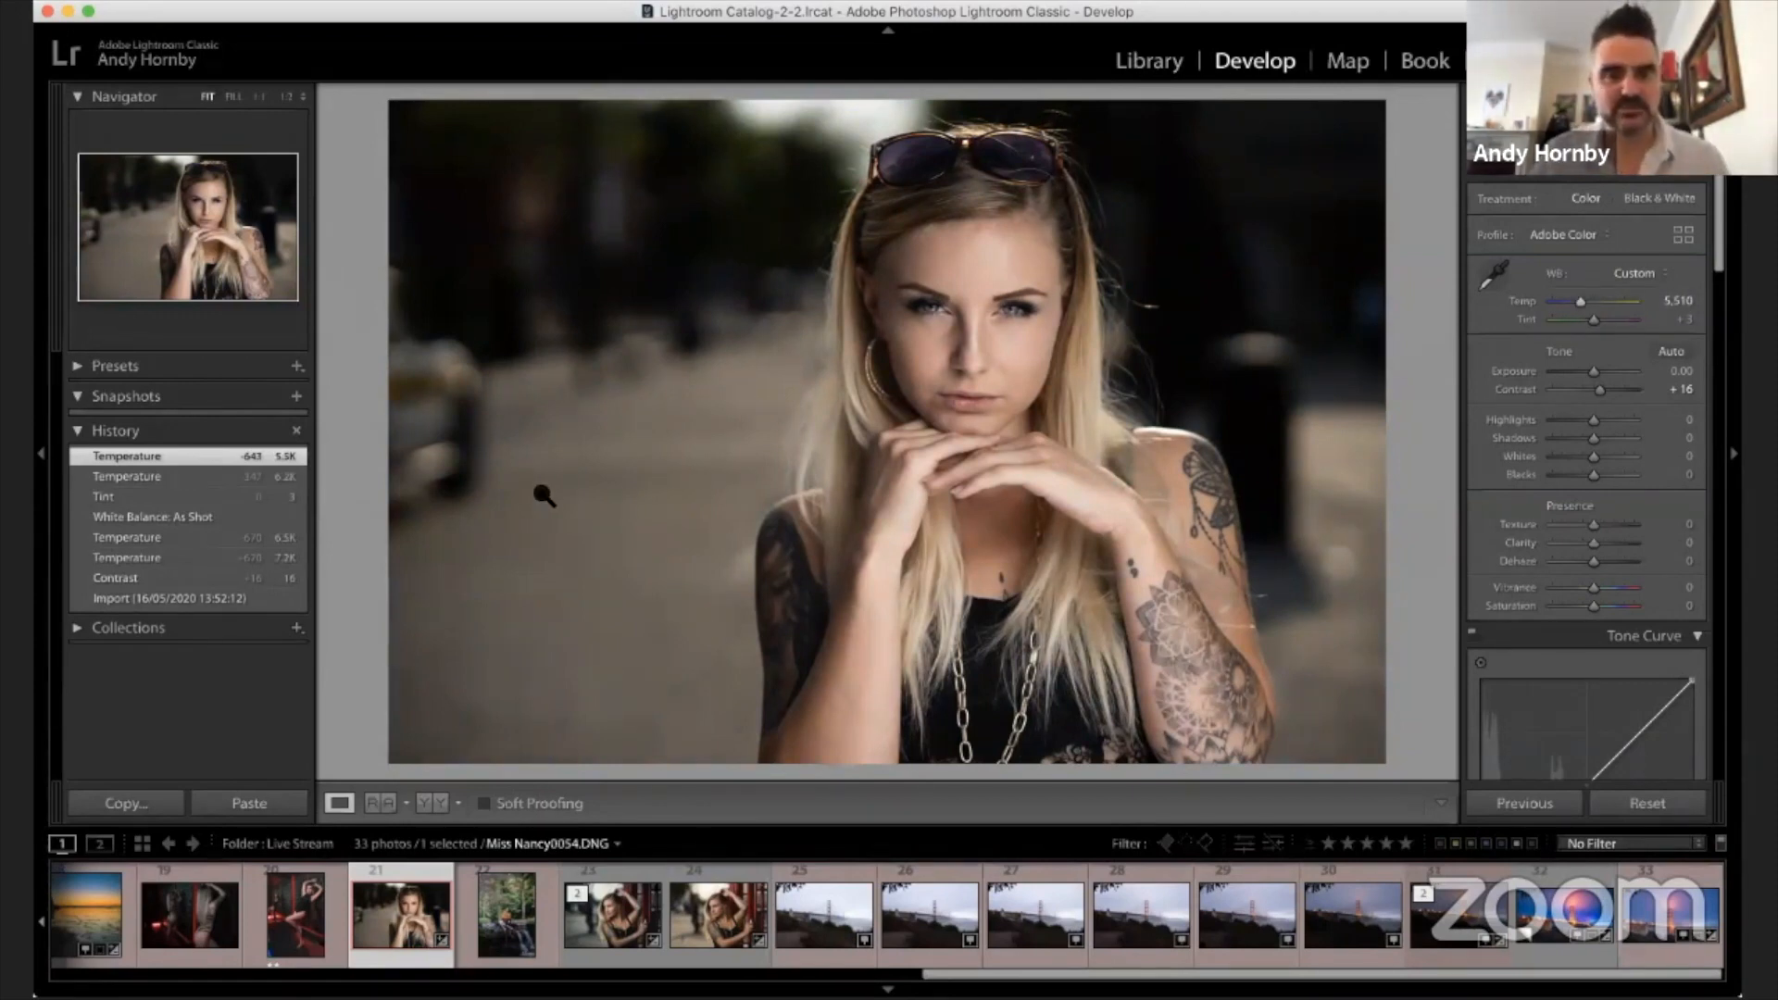
key(super+z)
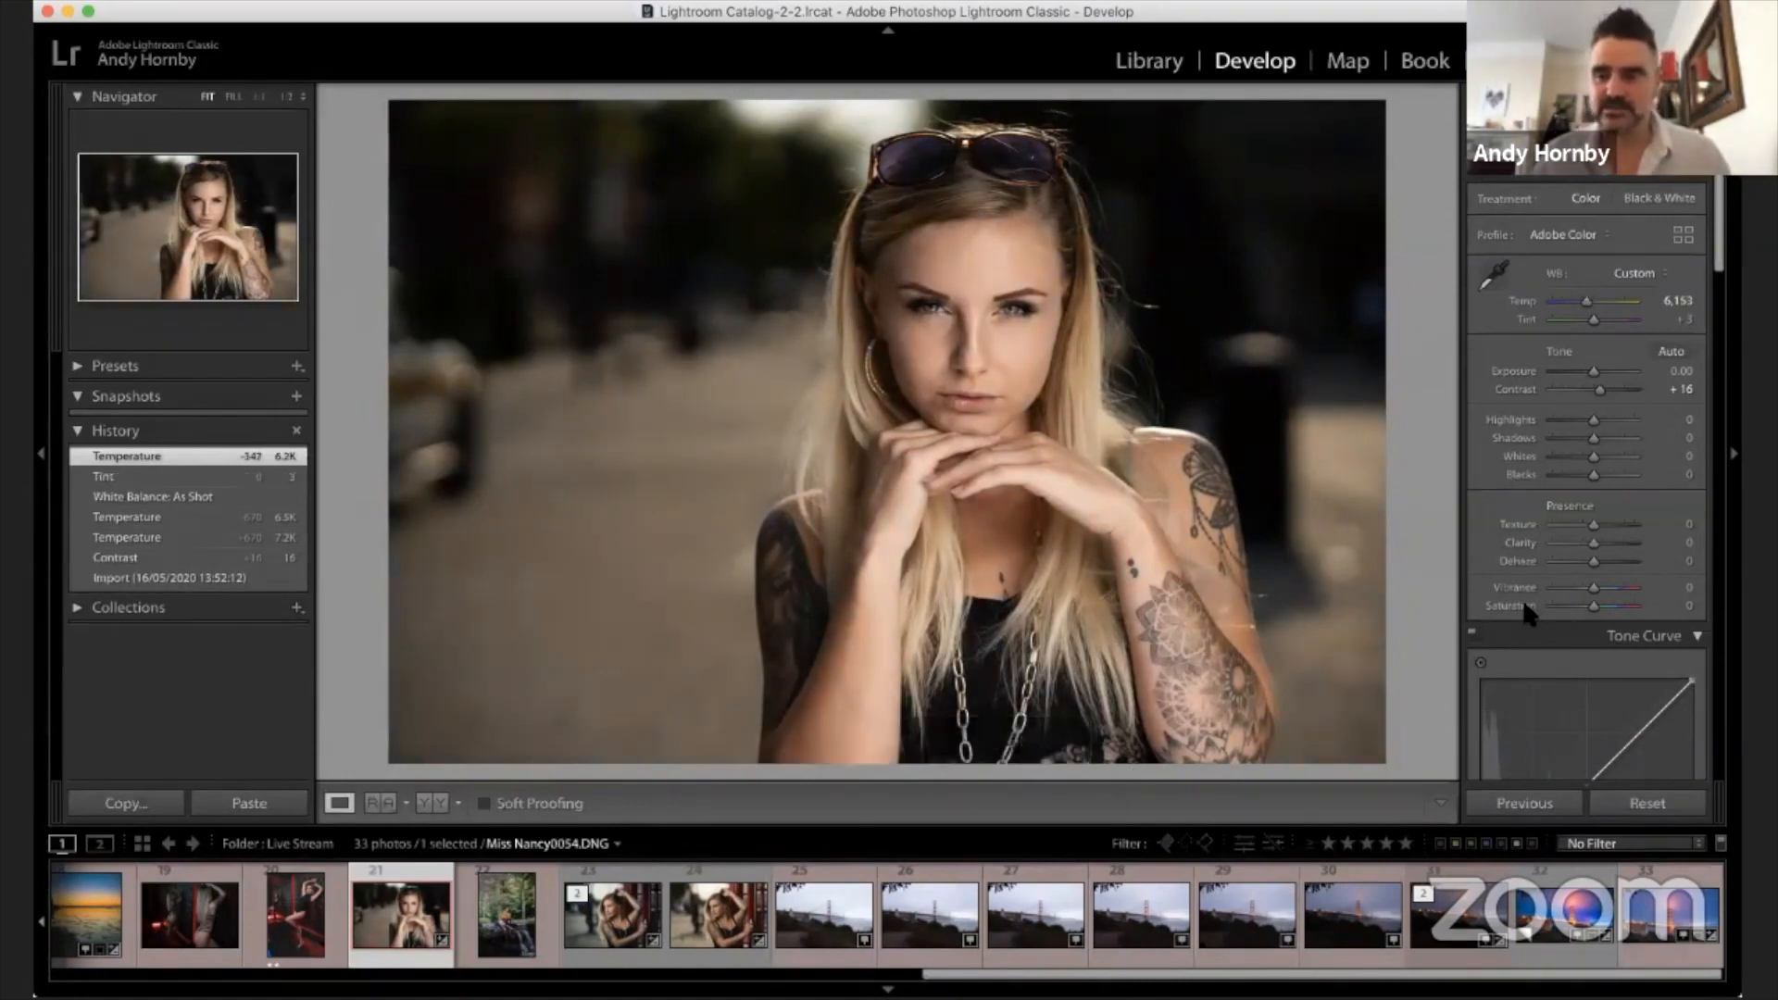
scroll(1525, 605, down, 2)
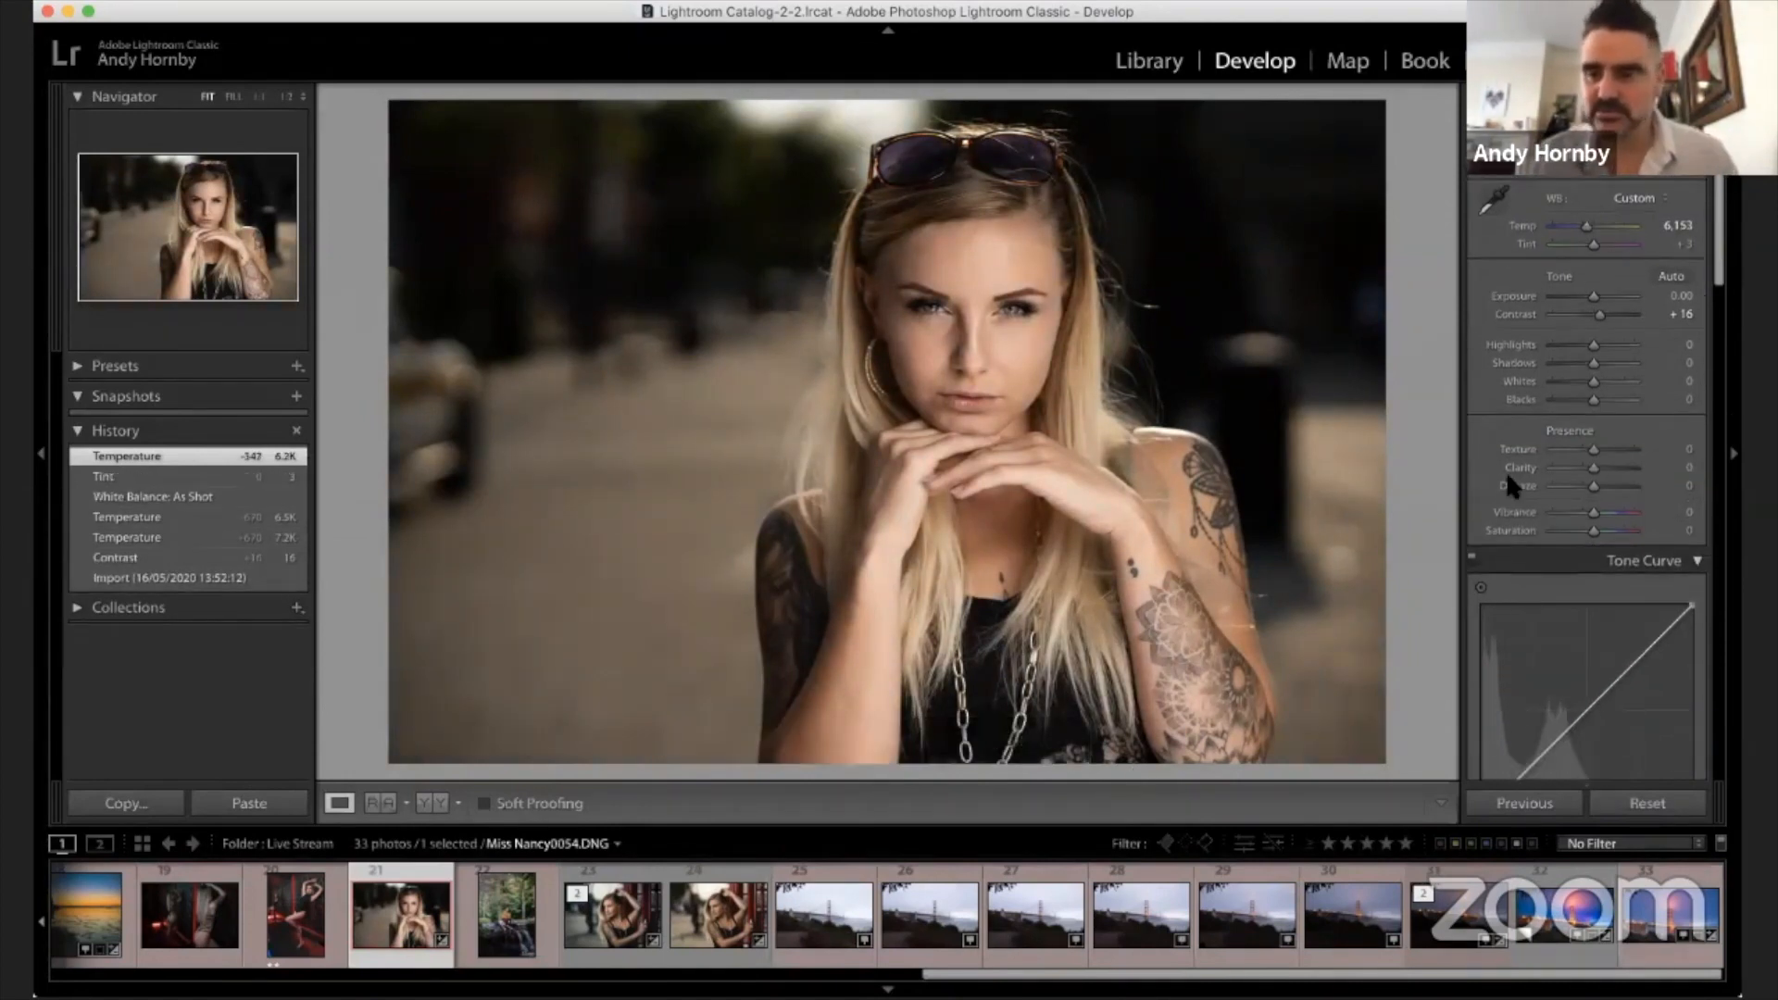
scroll(1507, 475, up, 2)
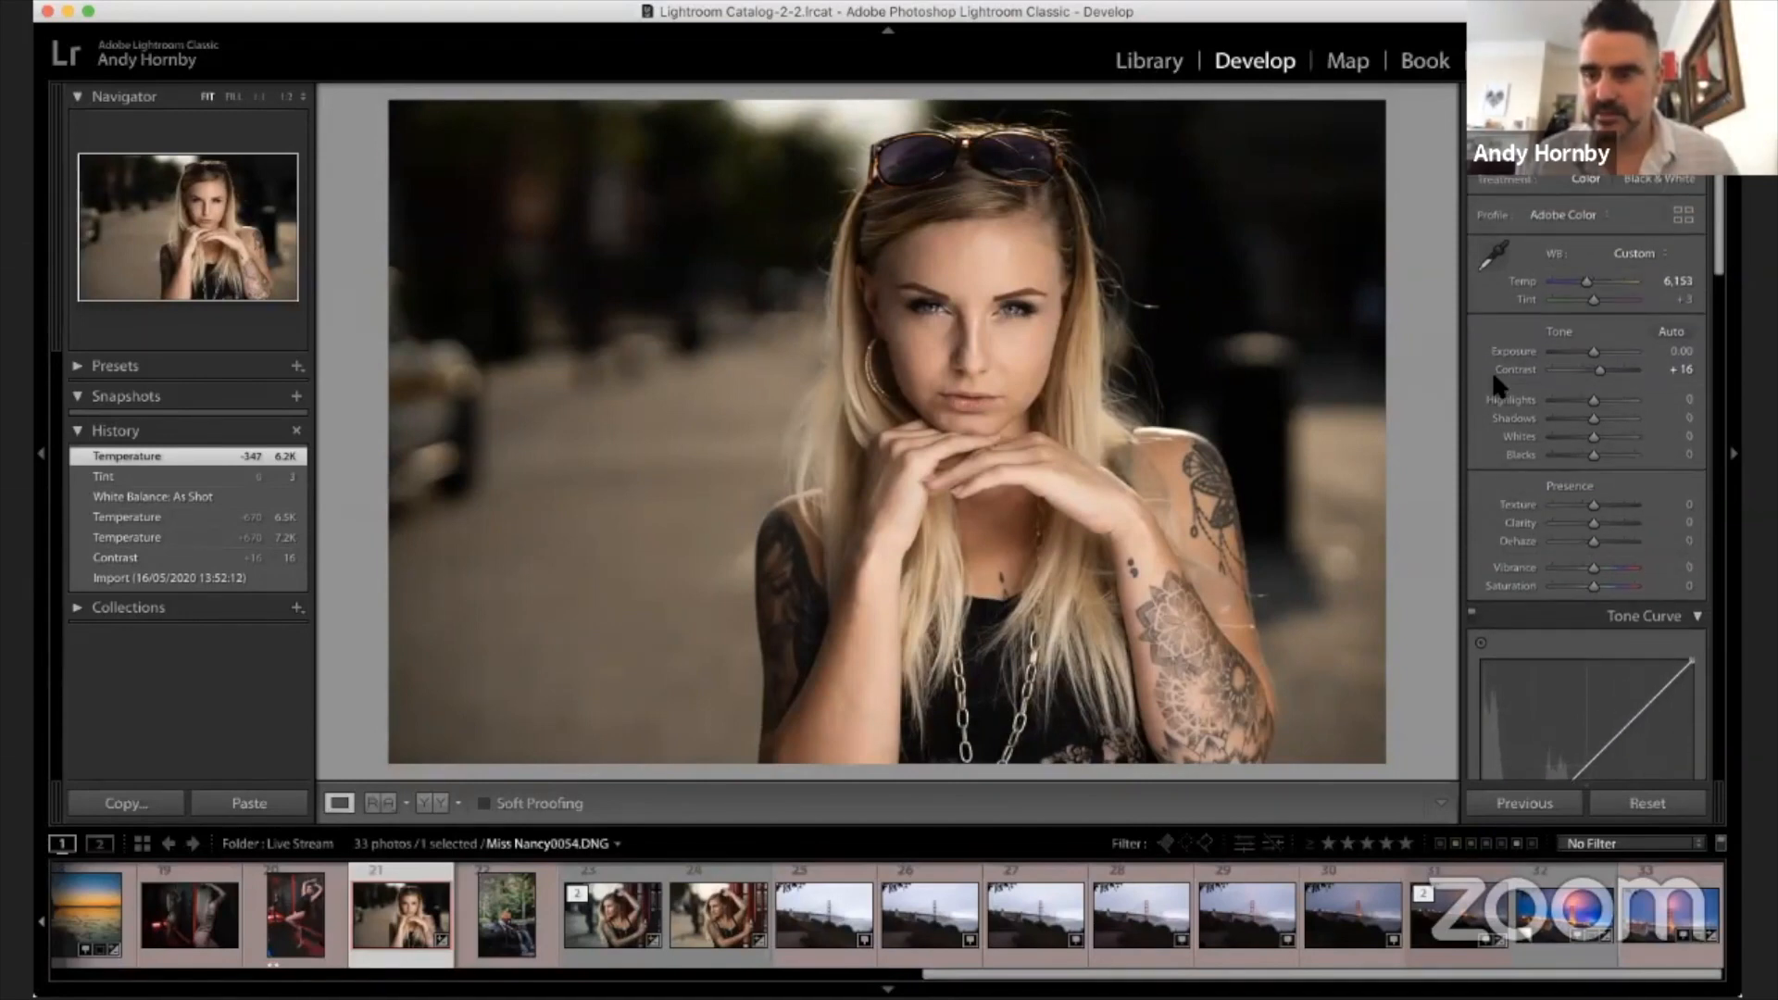
- Examine the face up close in the portrait, and compare it with the woman in the neighbouring waterfall photo
click(959, 272)
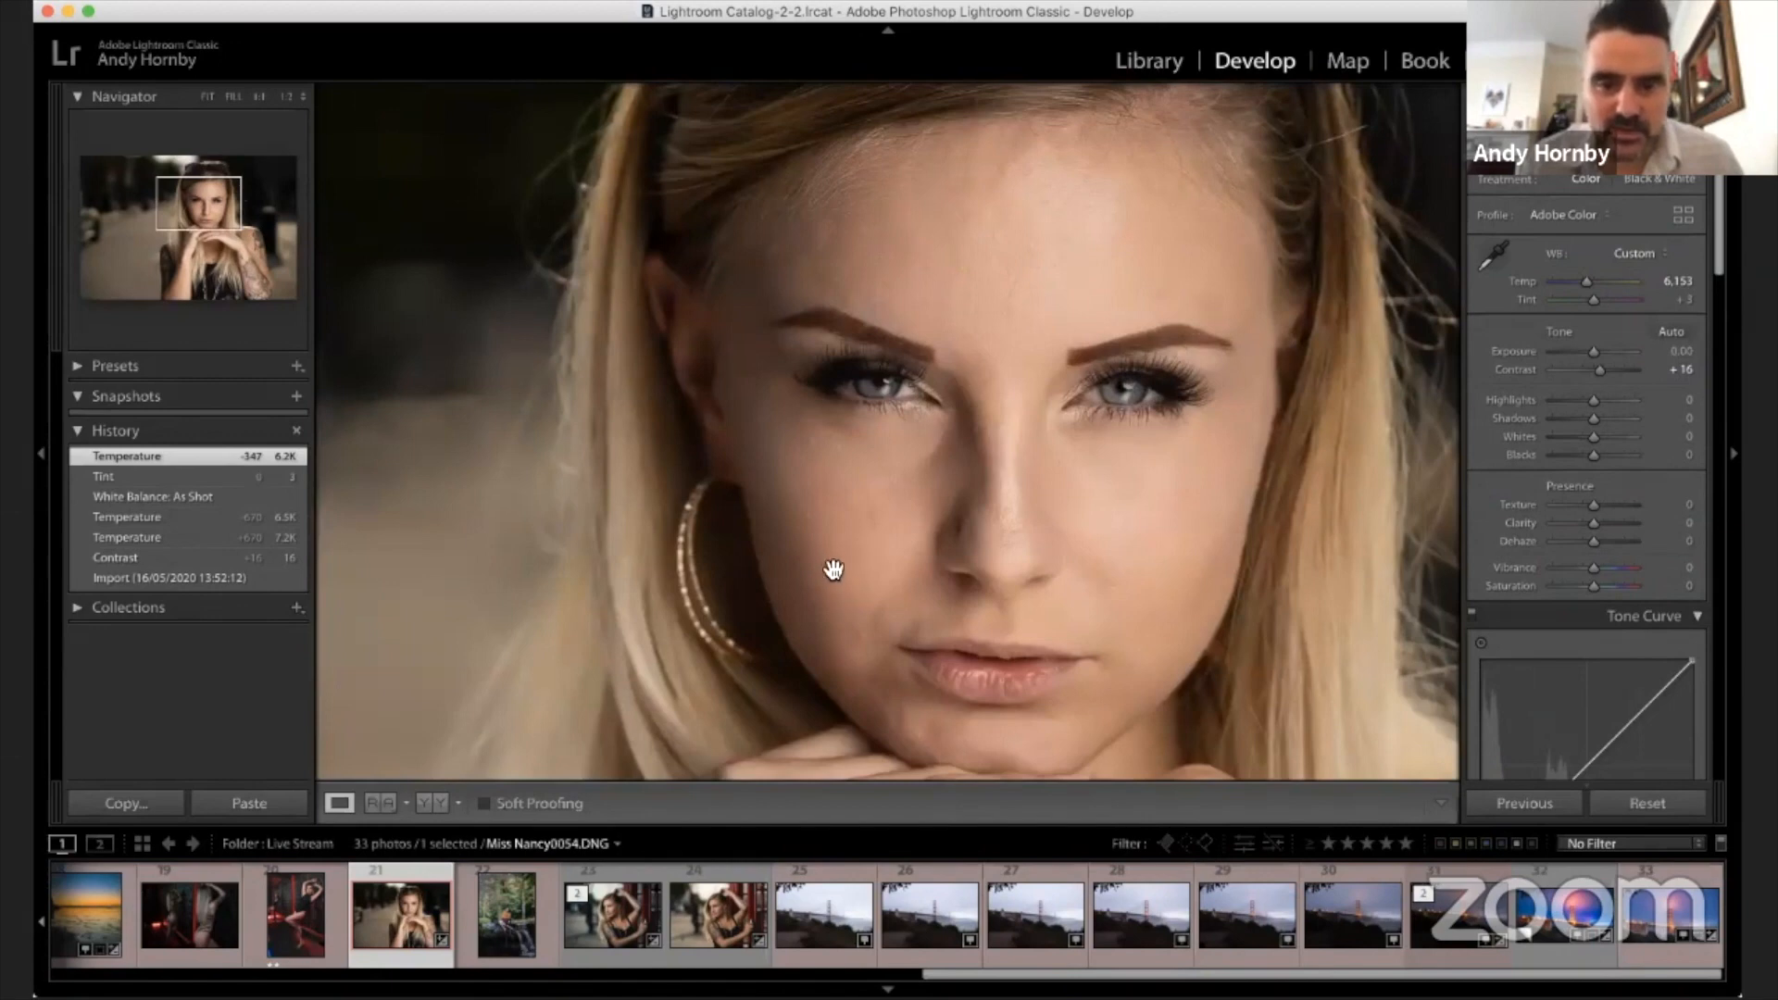
scroll(1003, 491, down, 2)
click(1014, 492)
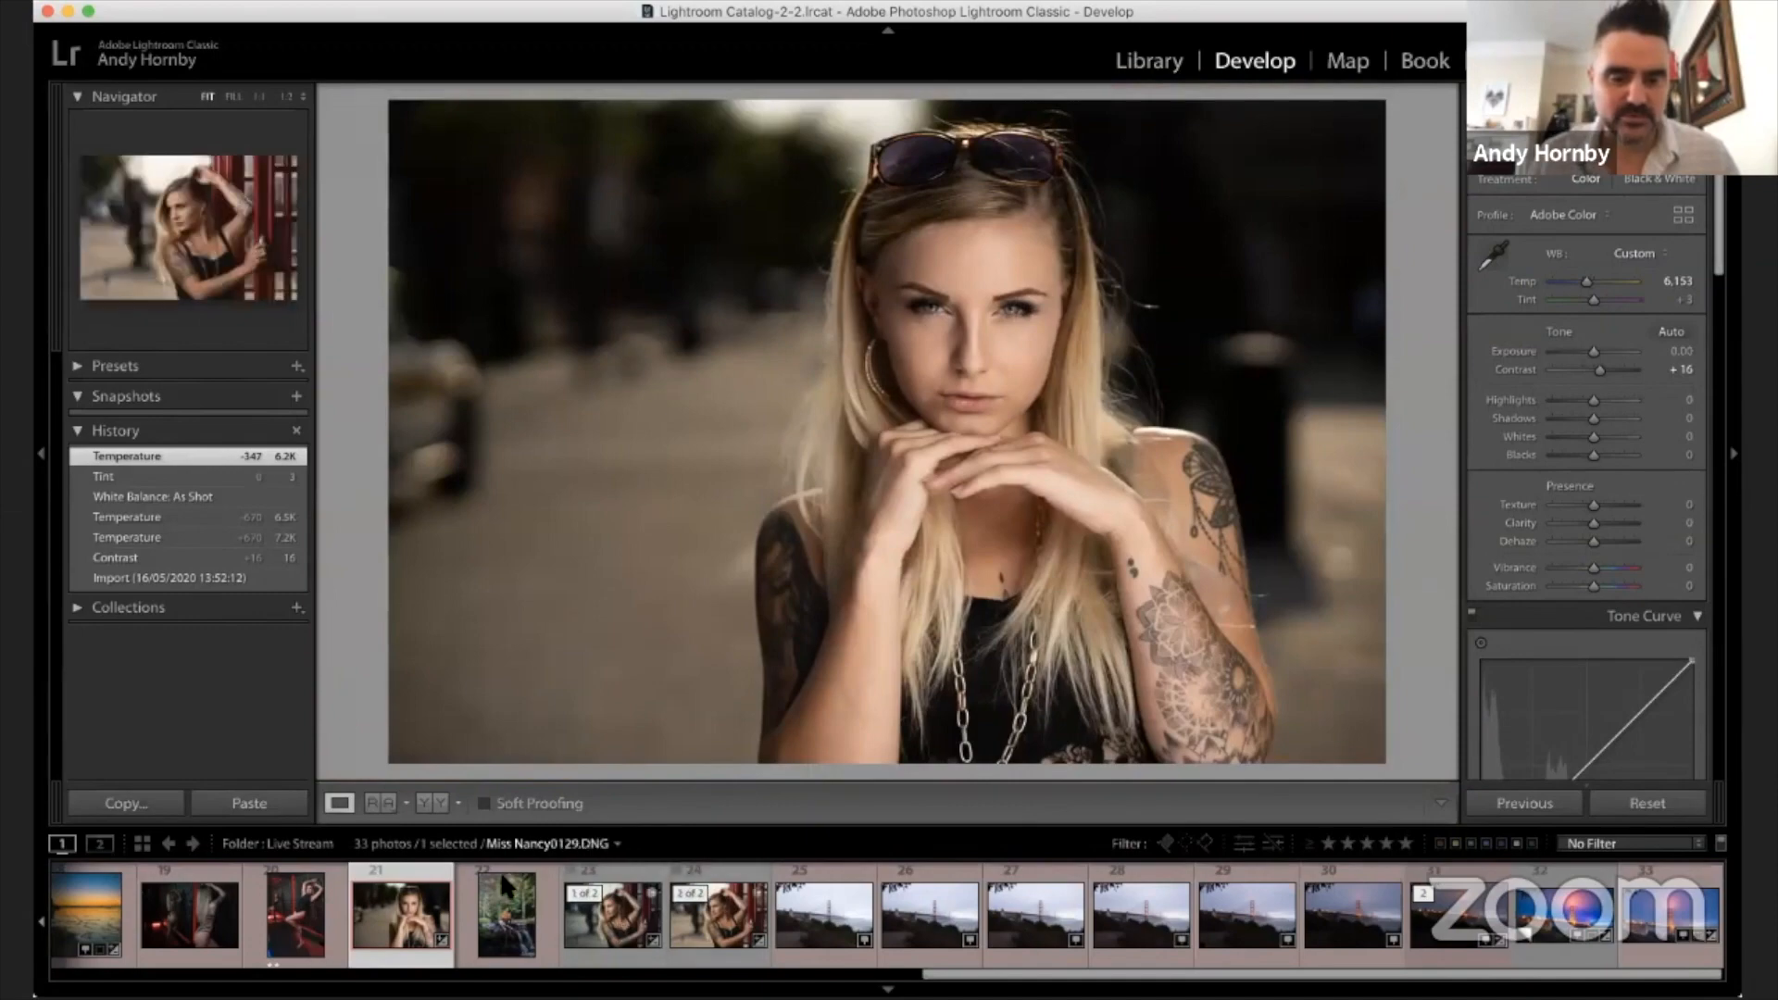
click(507, 916)
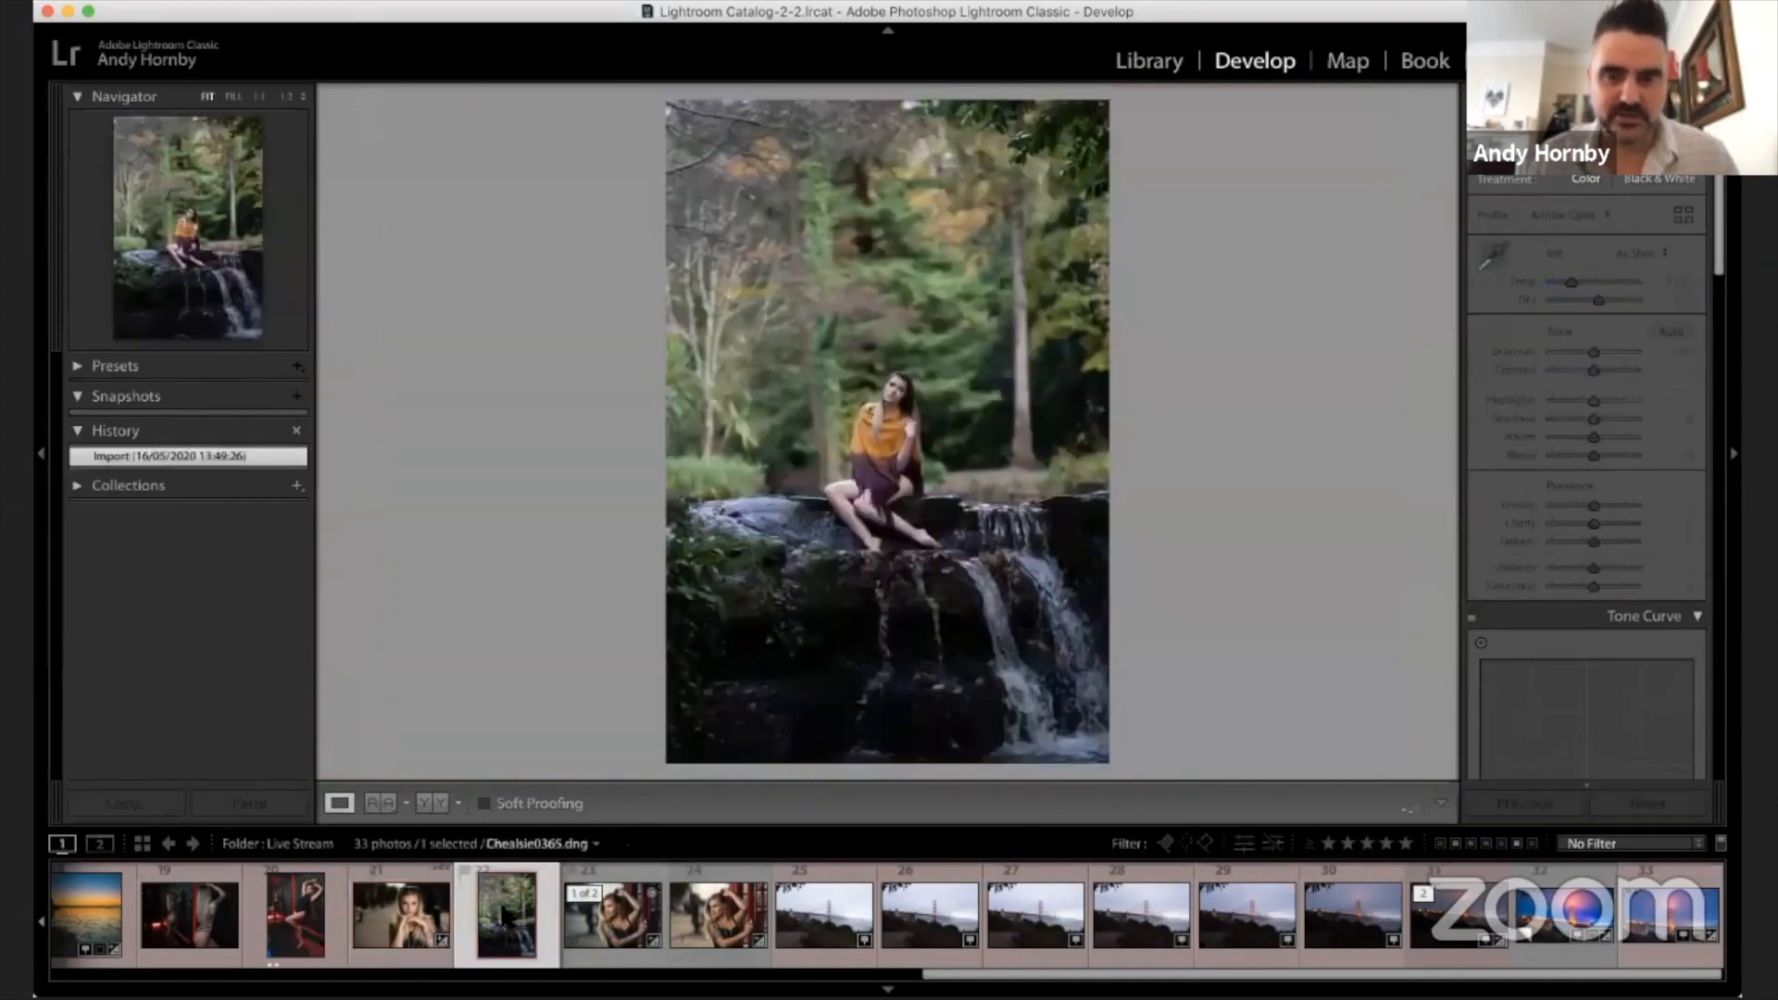
click(923, 409)
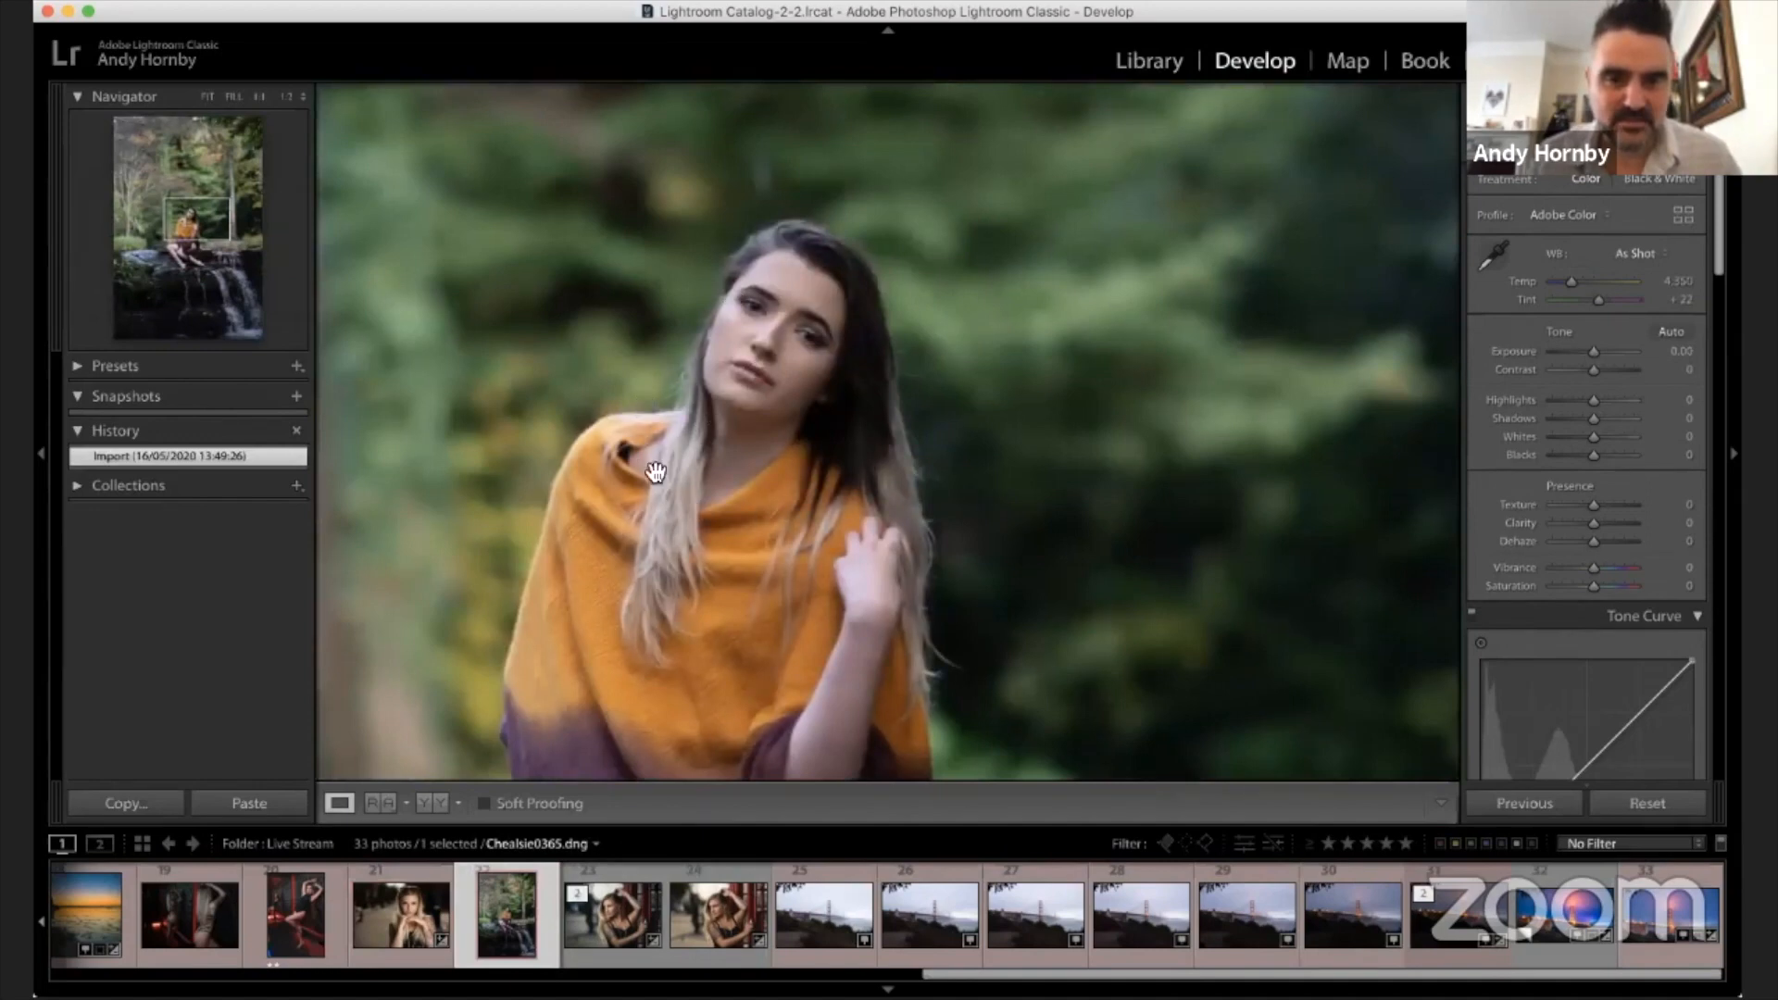
click(700, 363)
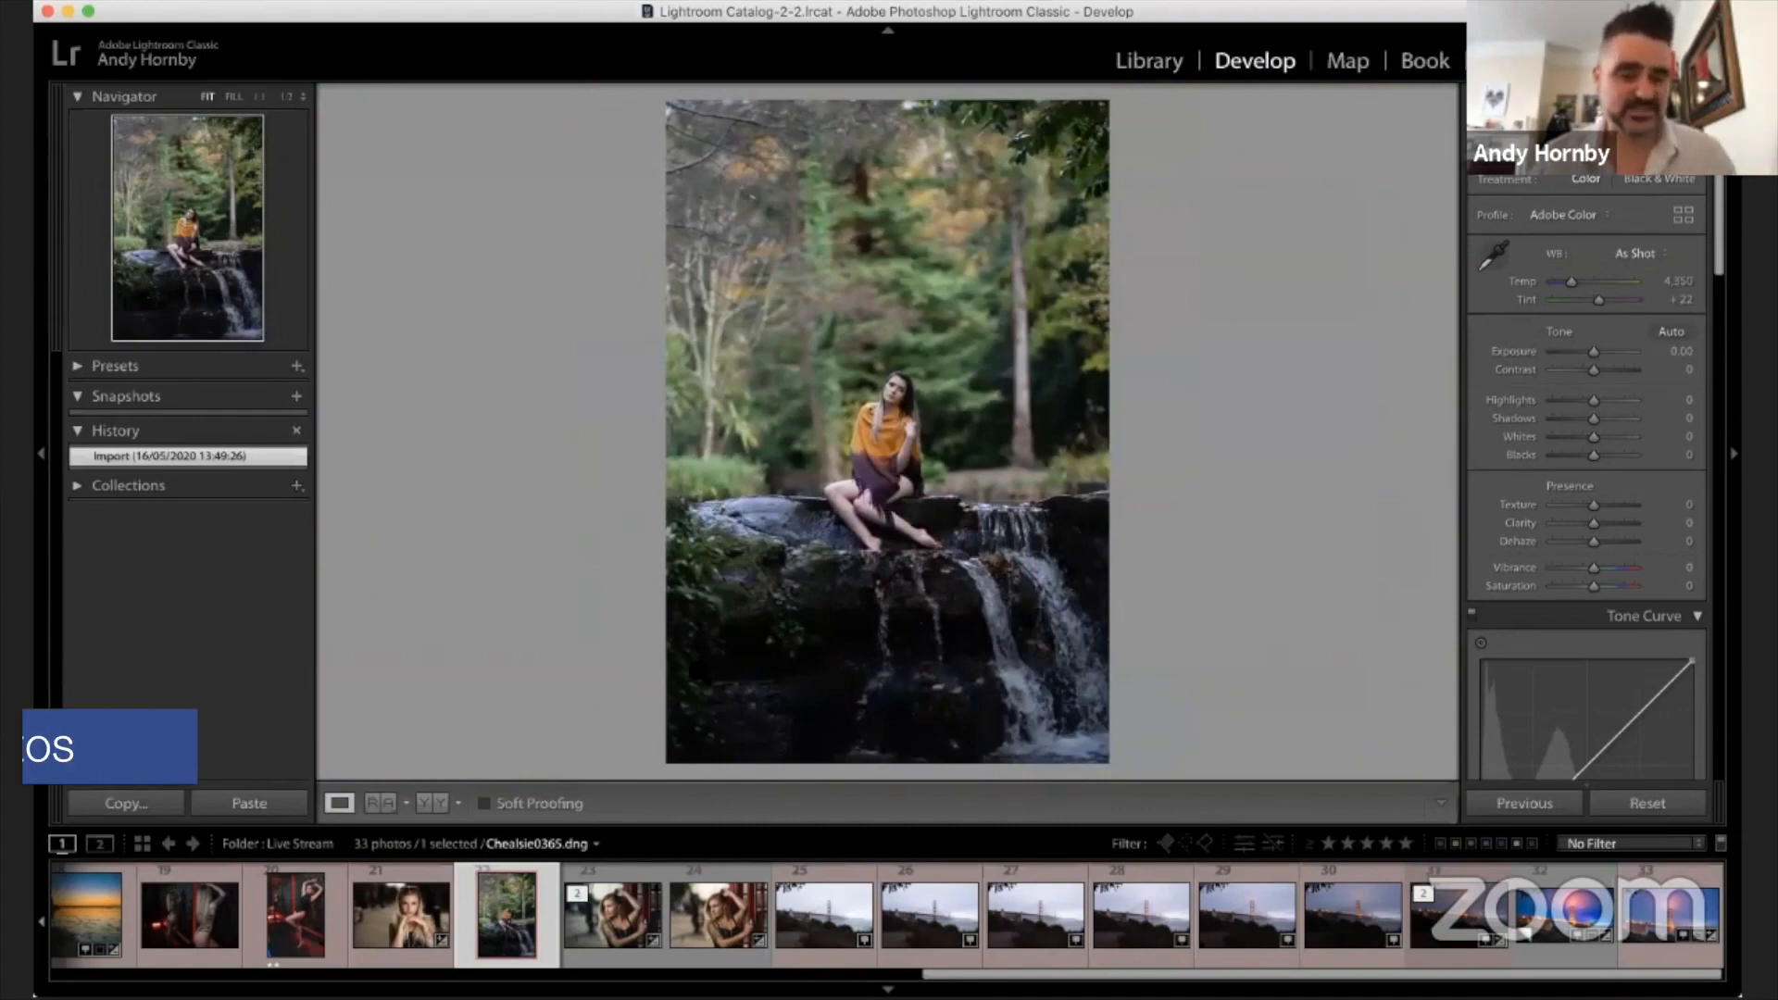
click(401, 915)
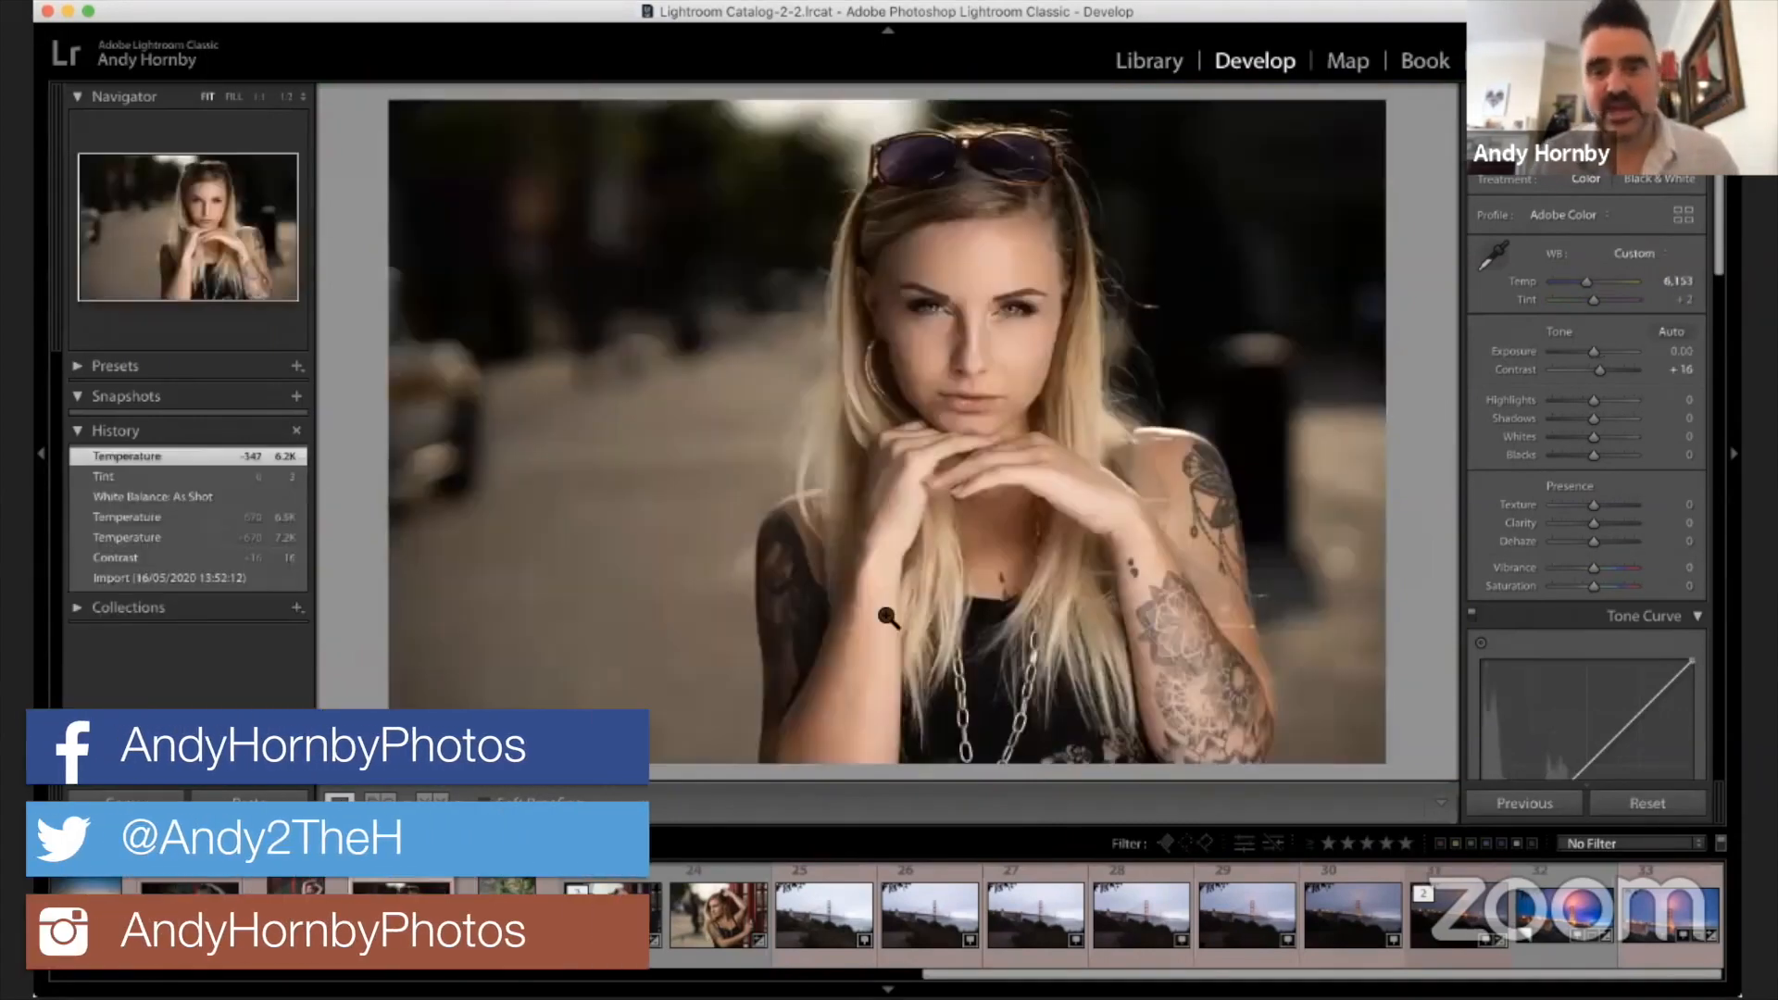
click(962, 311)
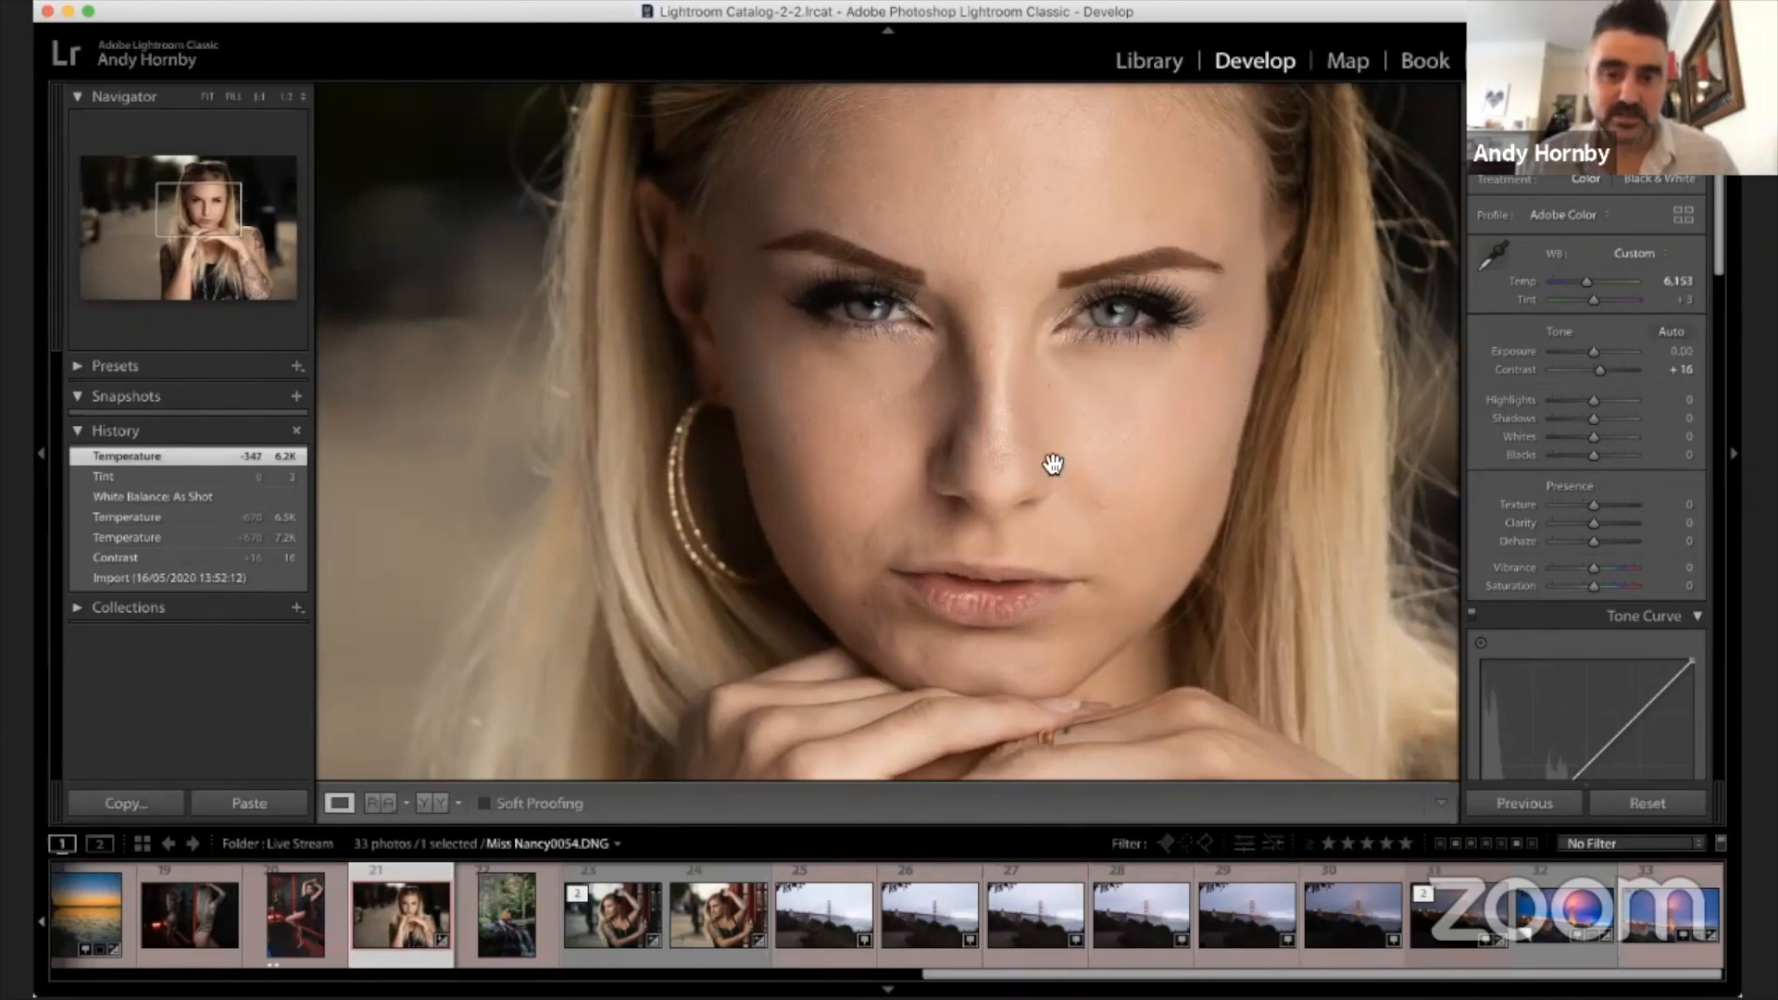
scroll(1053, 463, up, 3)
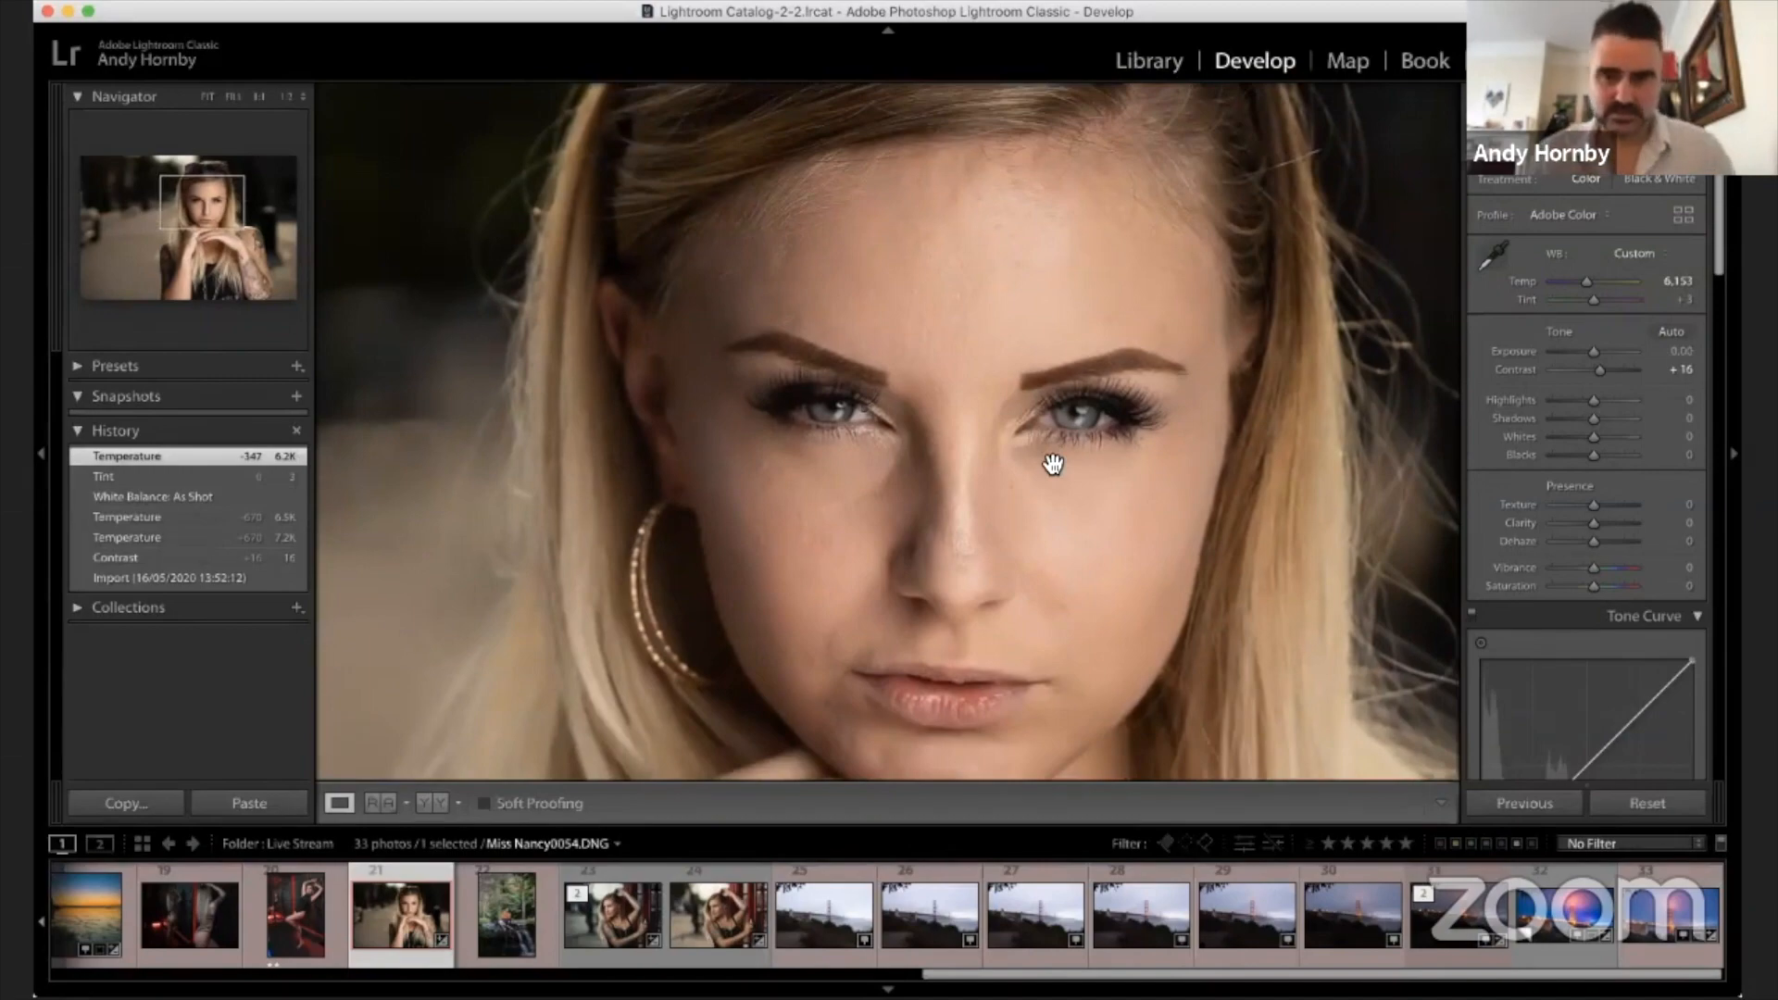
click(1008, 335)
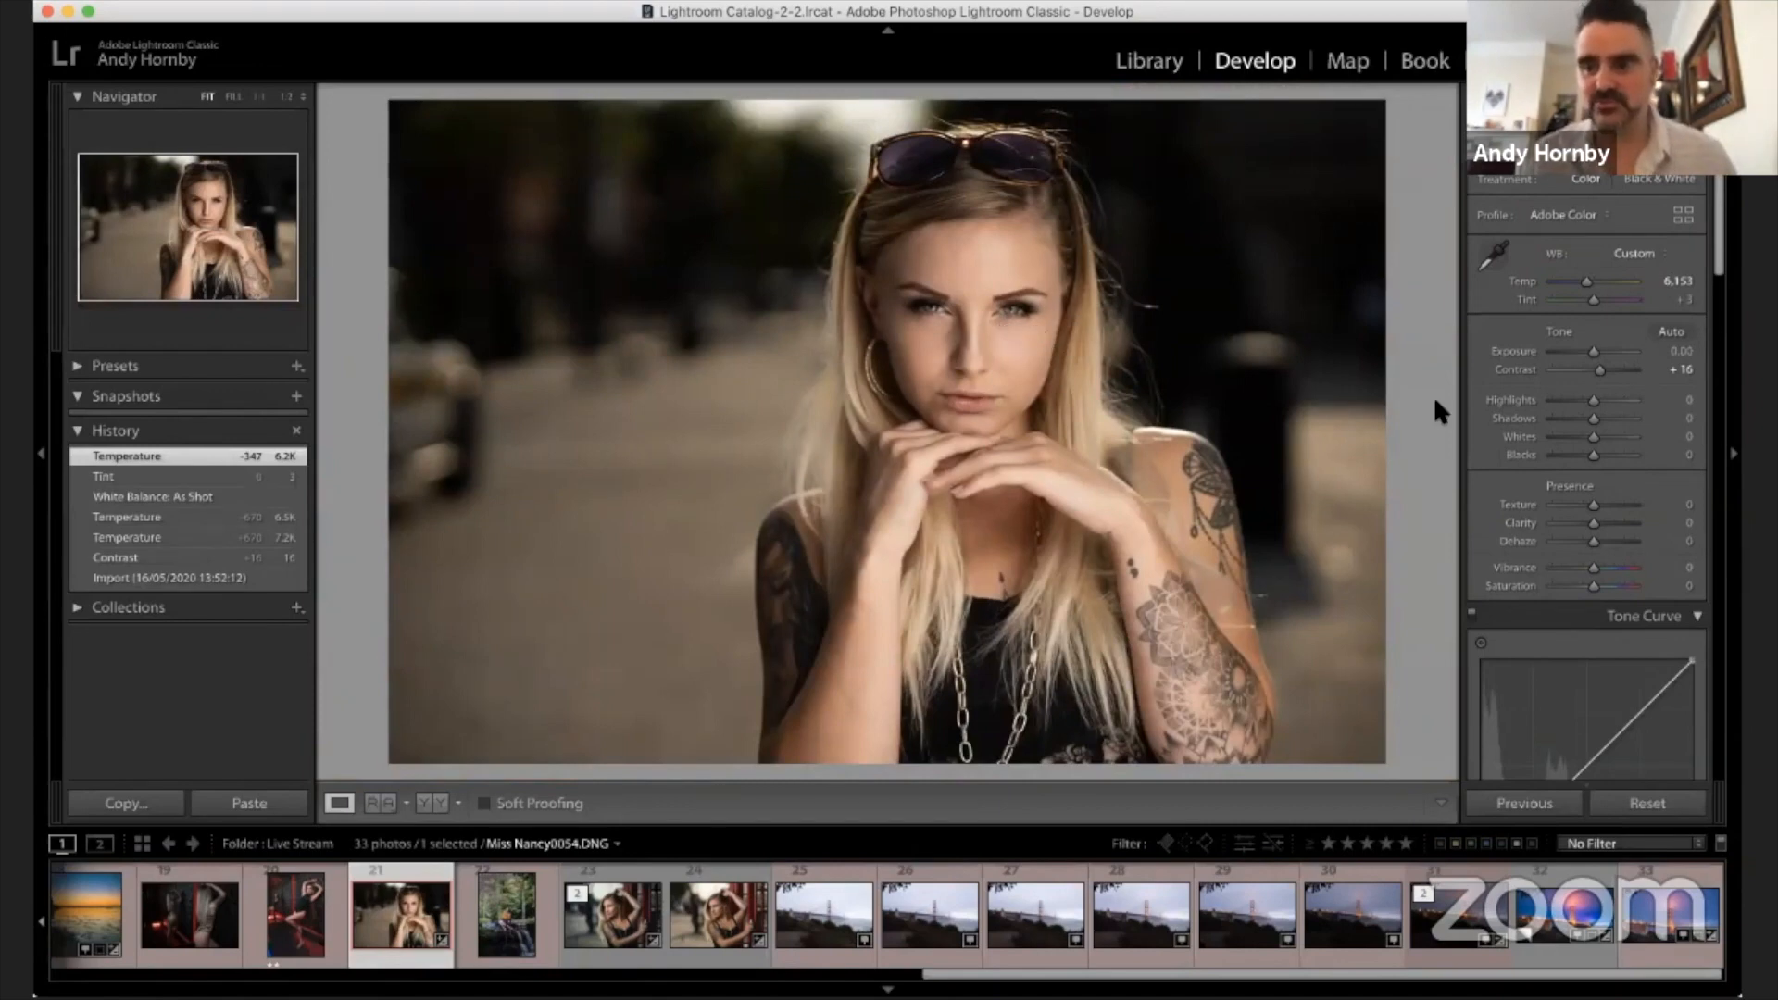
- Soften the portrait's skin slightly by setting the texture to -8
scroll(1545, 446, down, 3)
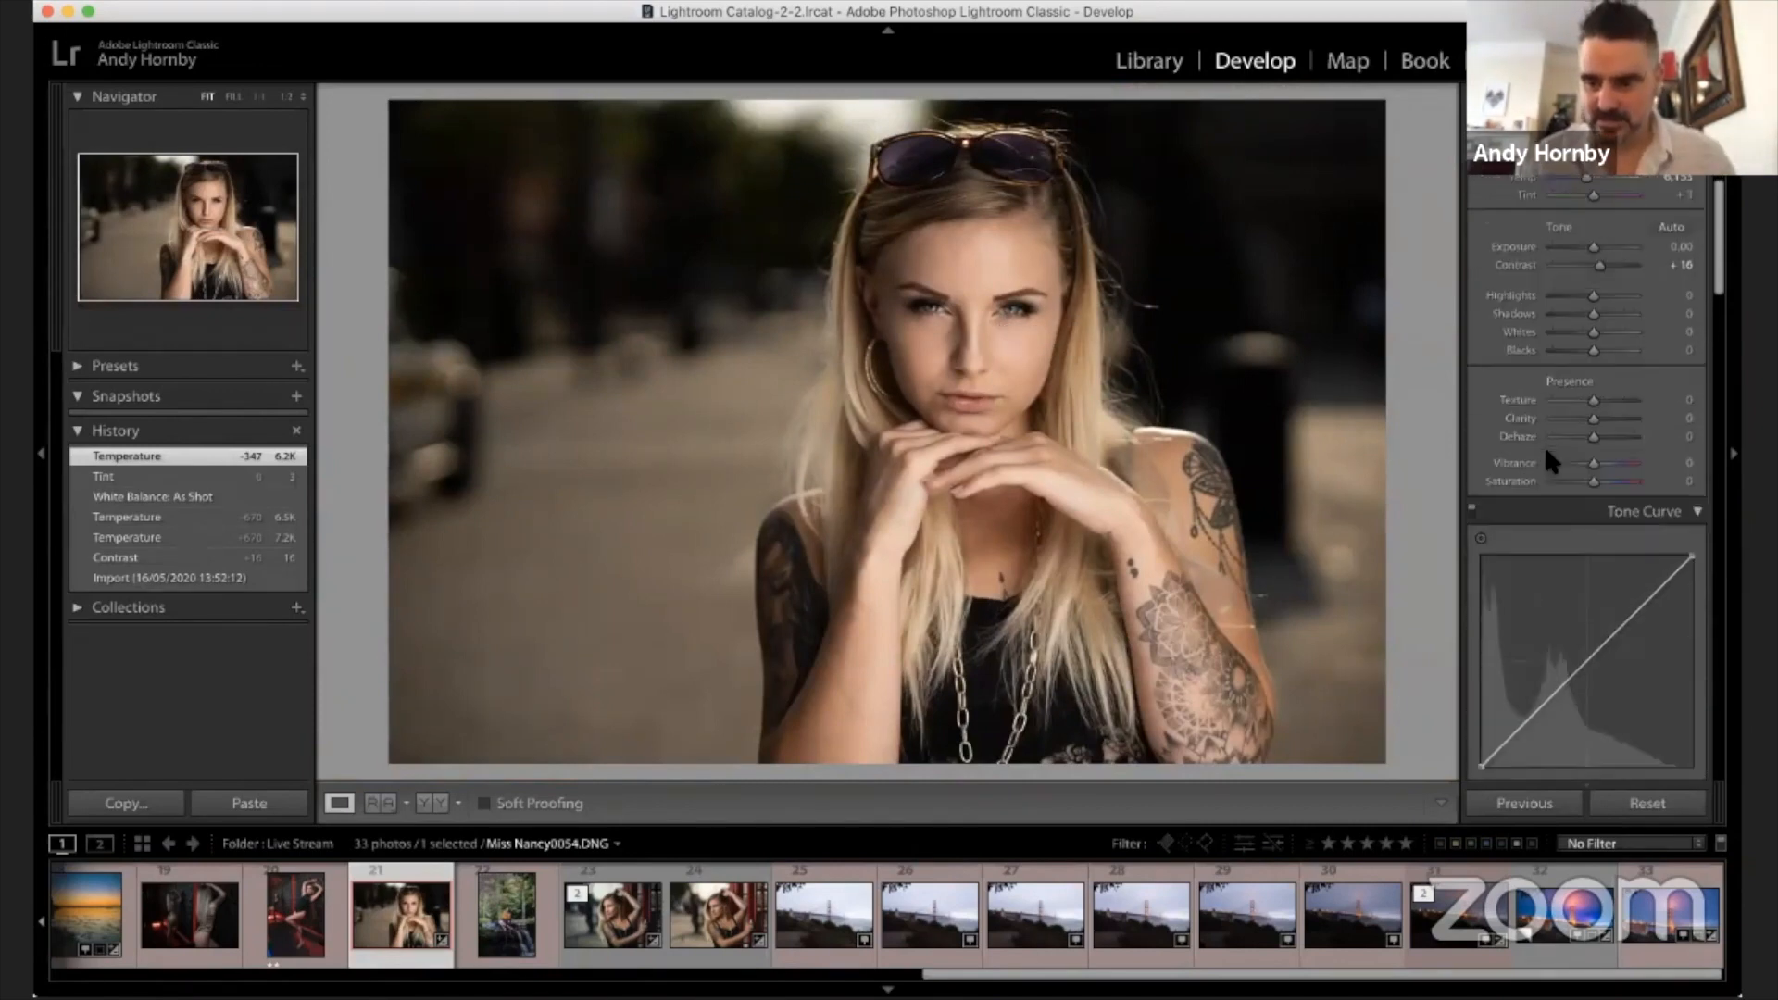
scroll(1544, 450, up, 1)
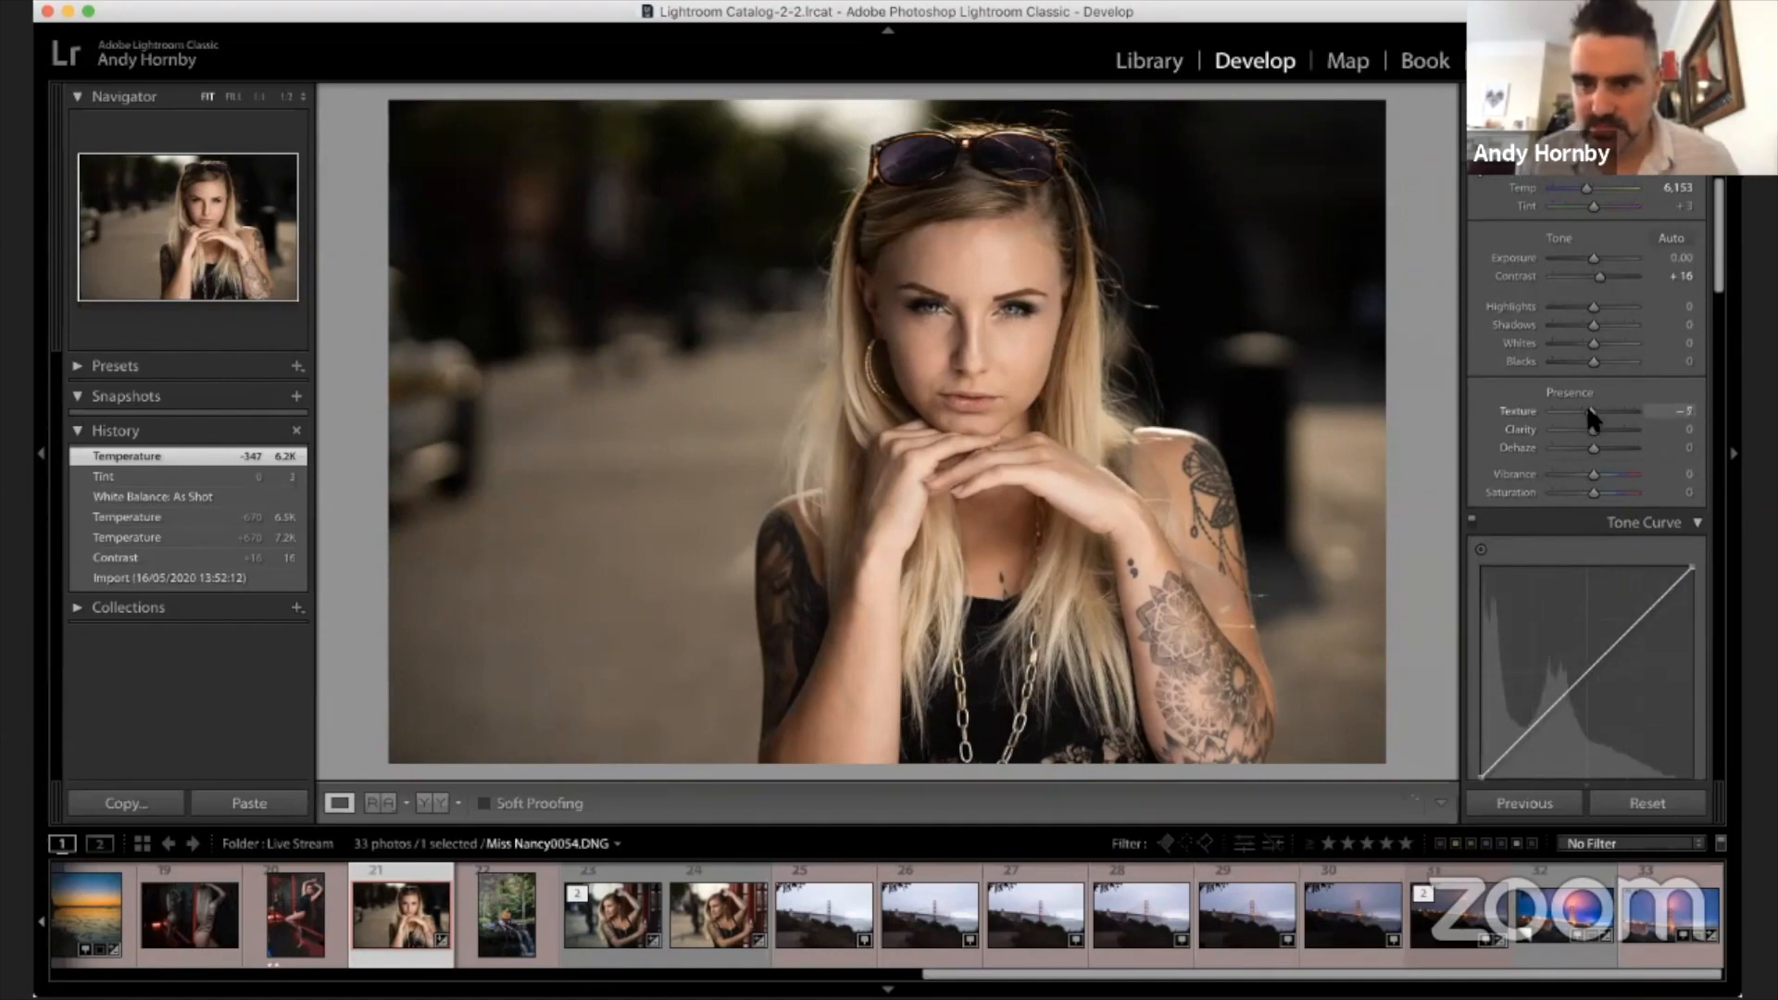
drag(1588, 409, 1586, 409)
- Add one point in the shadows and one in the upper midtones of the RGB tone curve, and fine-tune the upper point
scroll(1501, 463, down, 4)
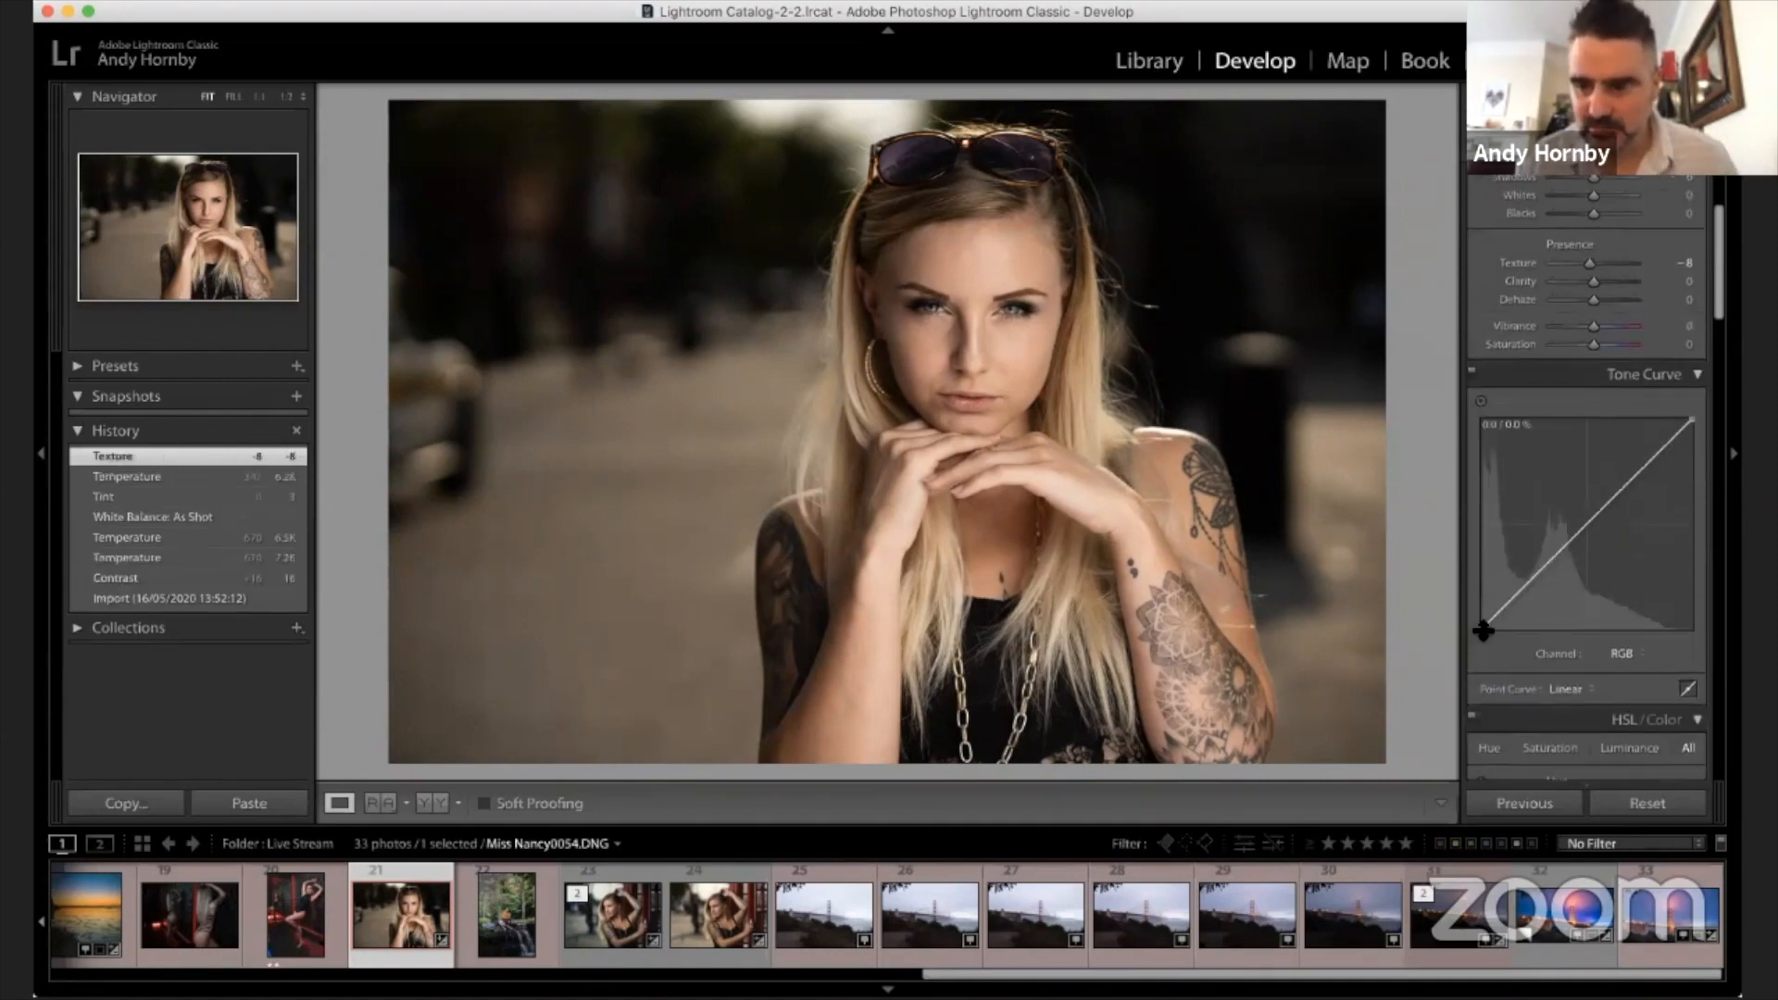
click(1519, 585)
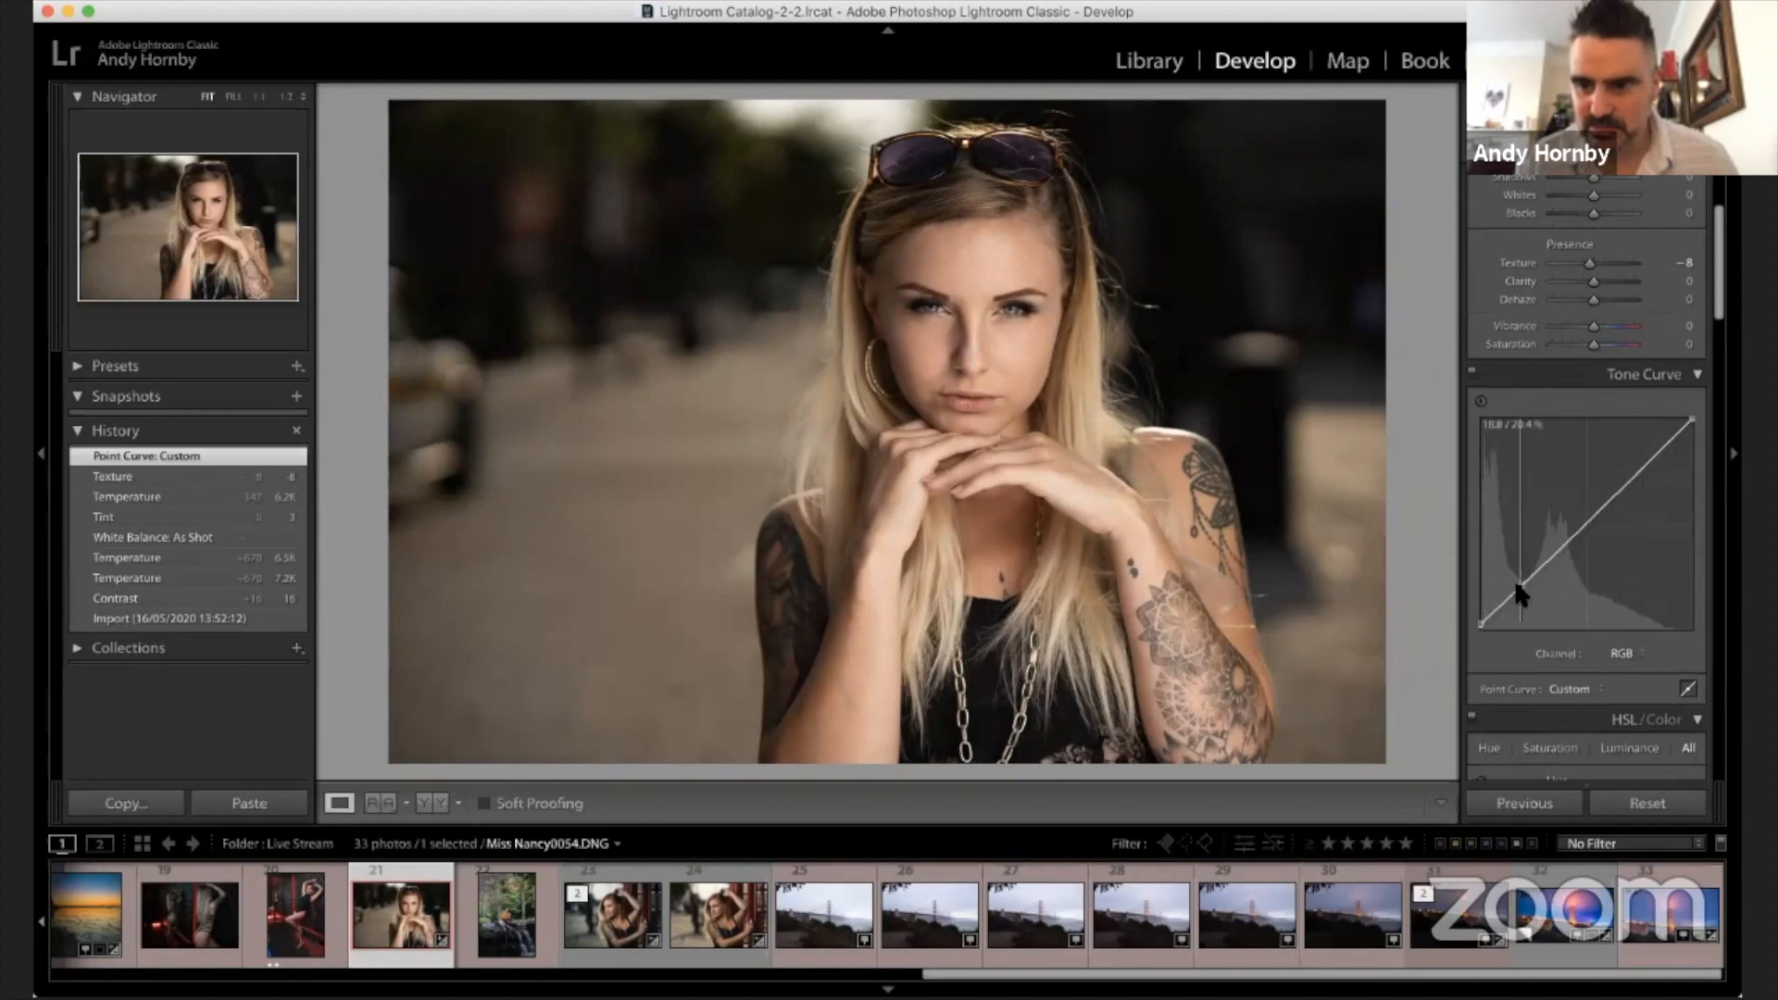
click(1607, 505)
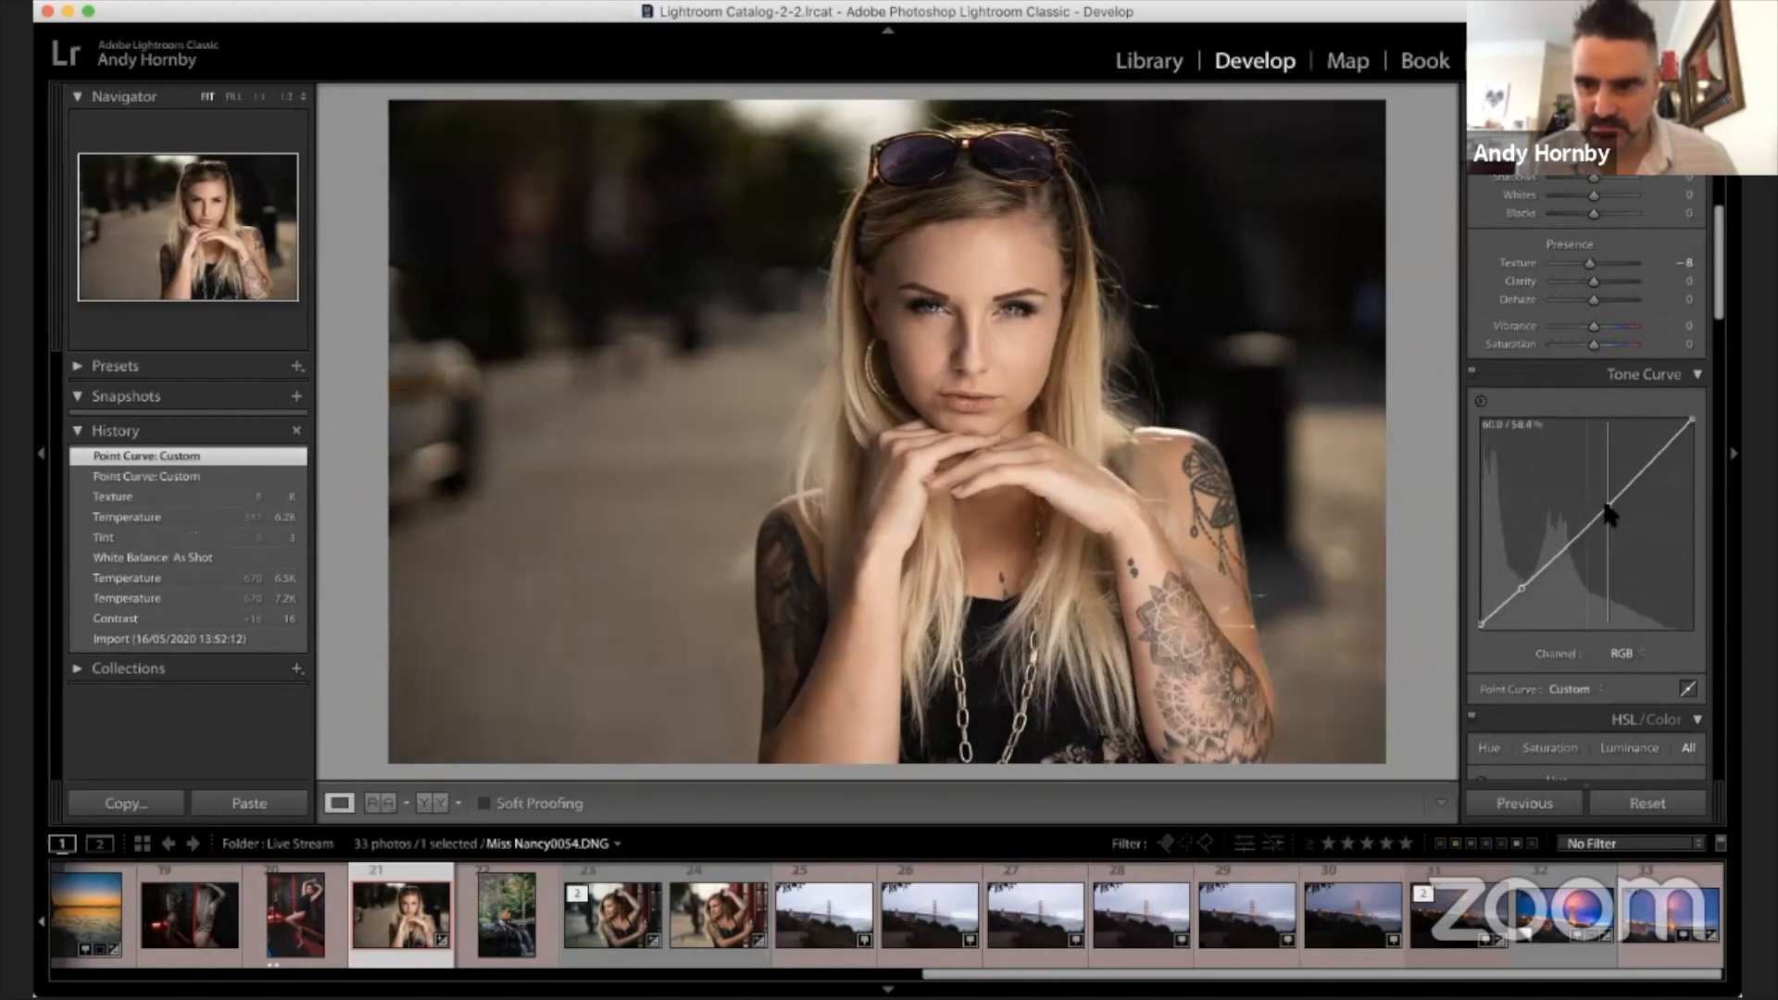
drag(1607, 514, 1608, 509)
- Centre the Detail preview on one of the portrait's eyes
scroll(1536, 630, down, 8)
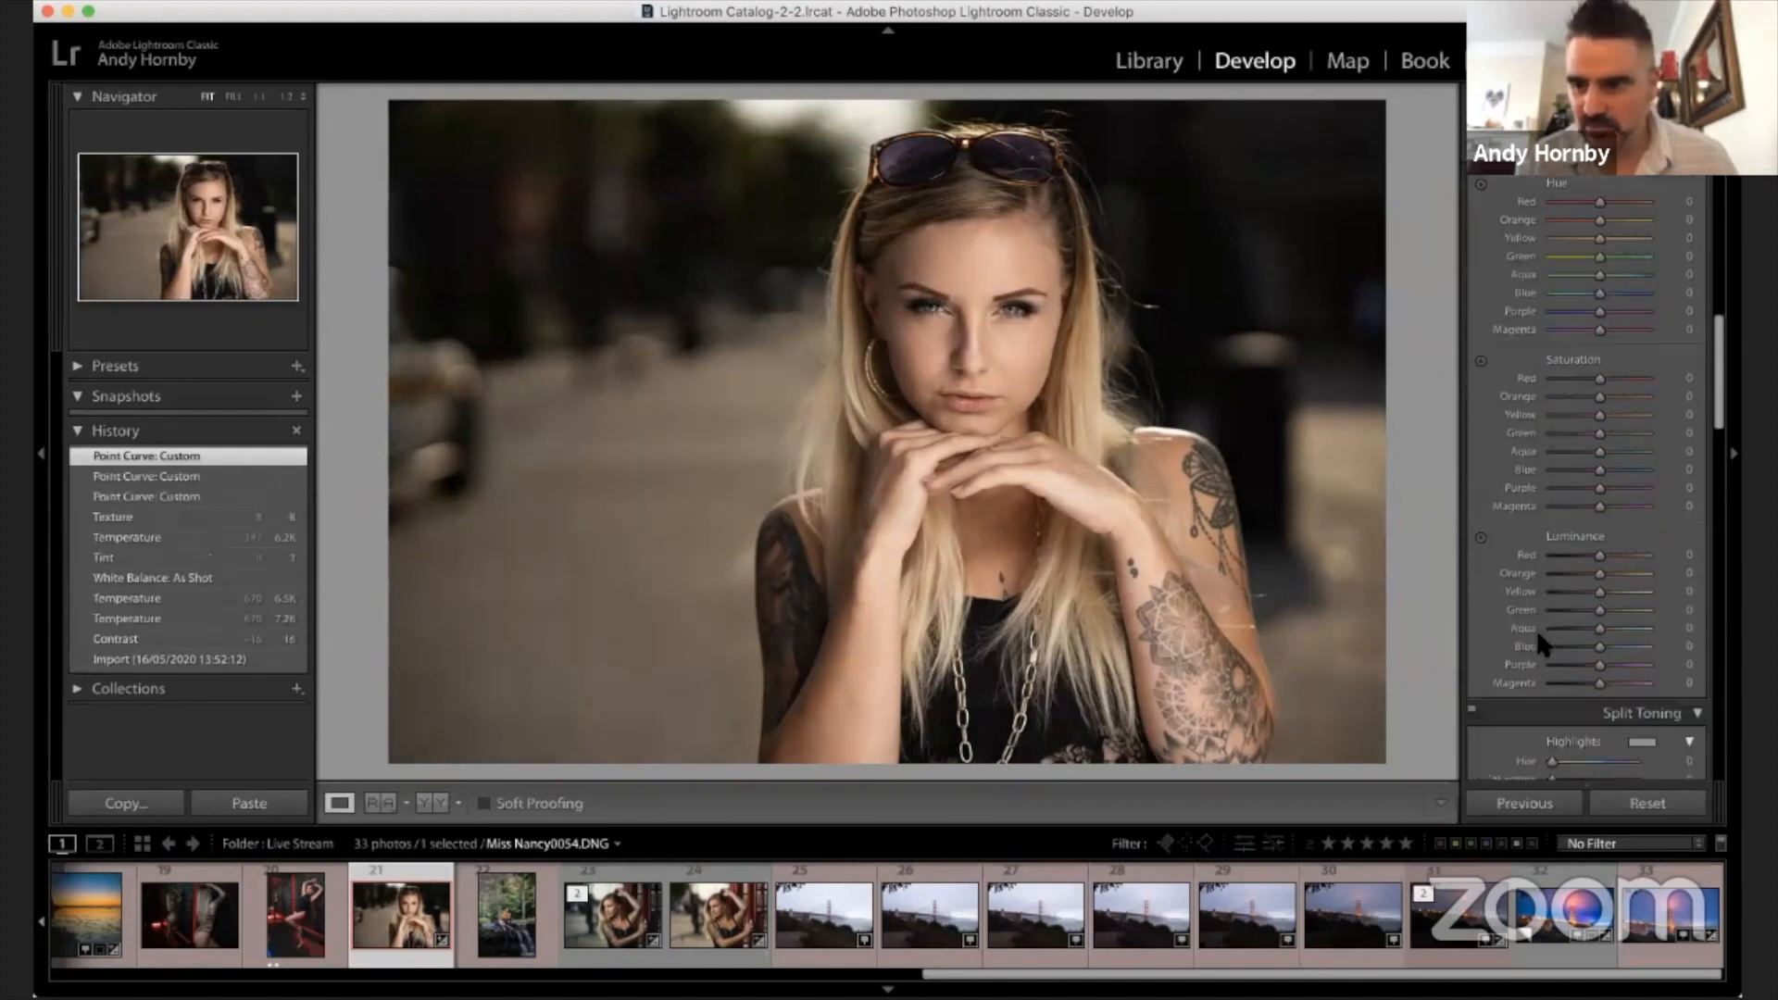
scroll(1536, 639, down, 5)
scroll(1530, 669, down, 2)
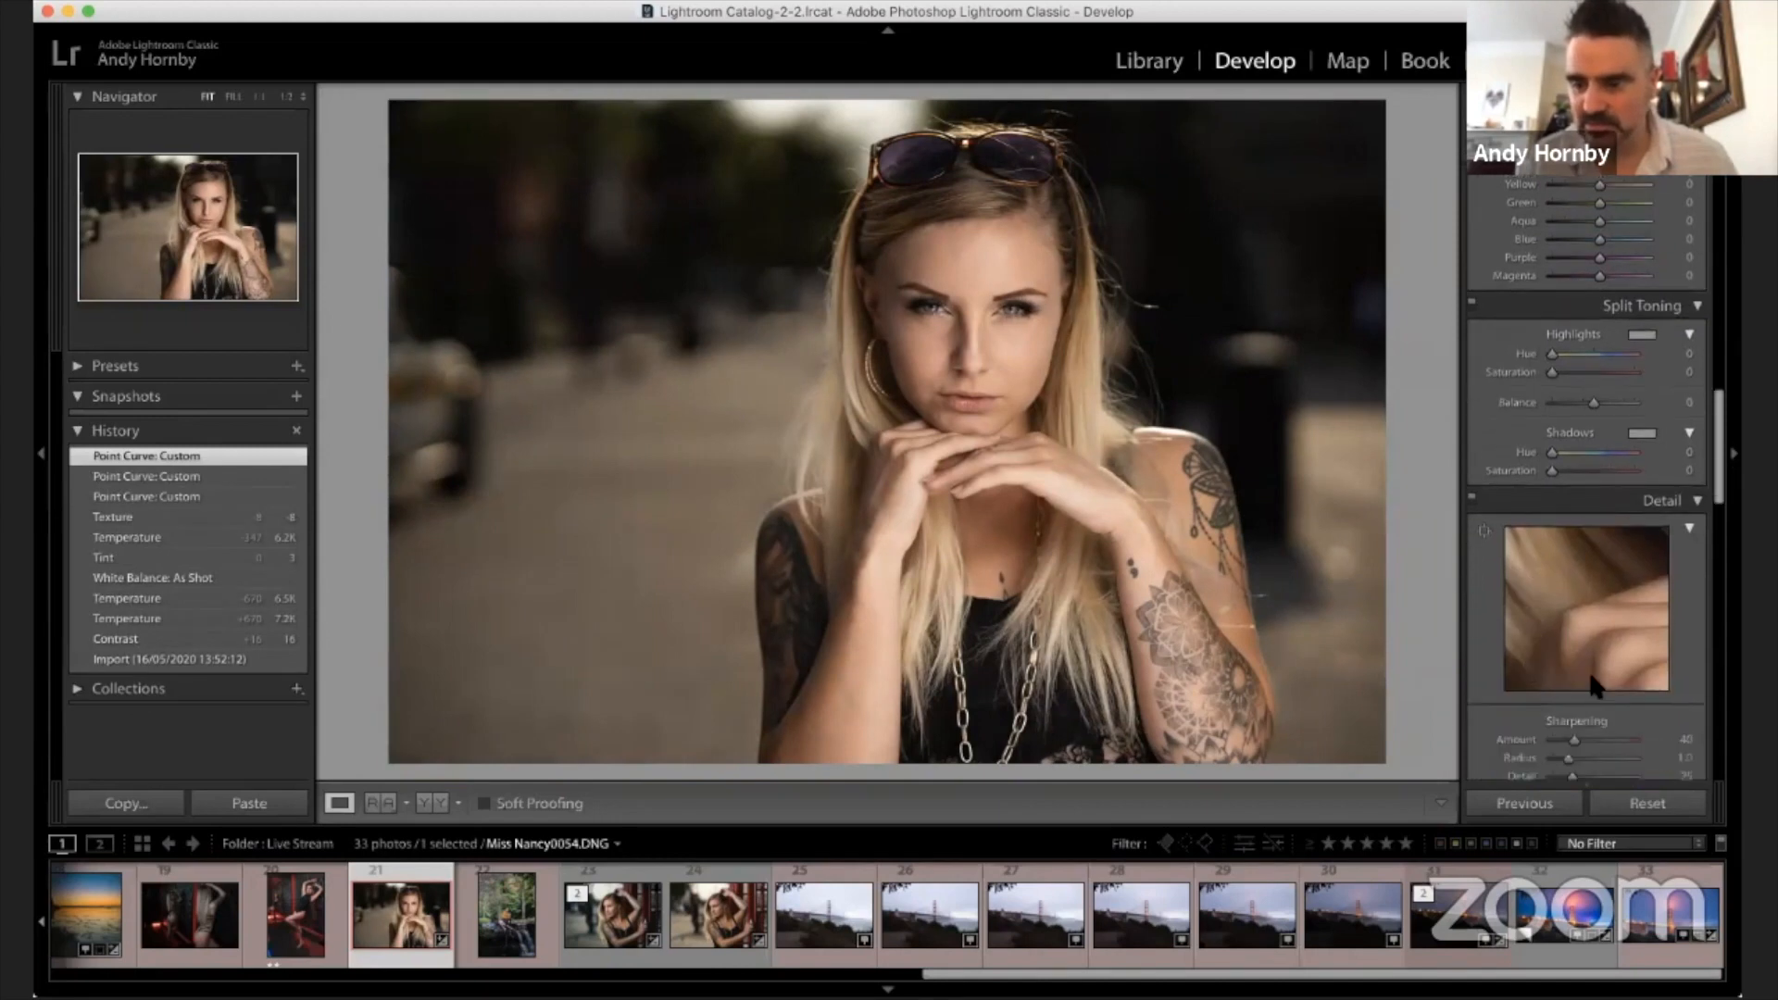
click(1483, 527)
click(998, 305)
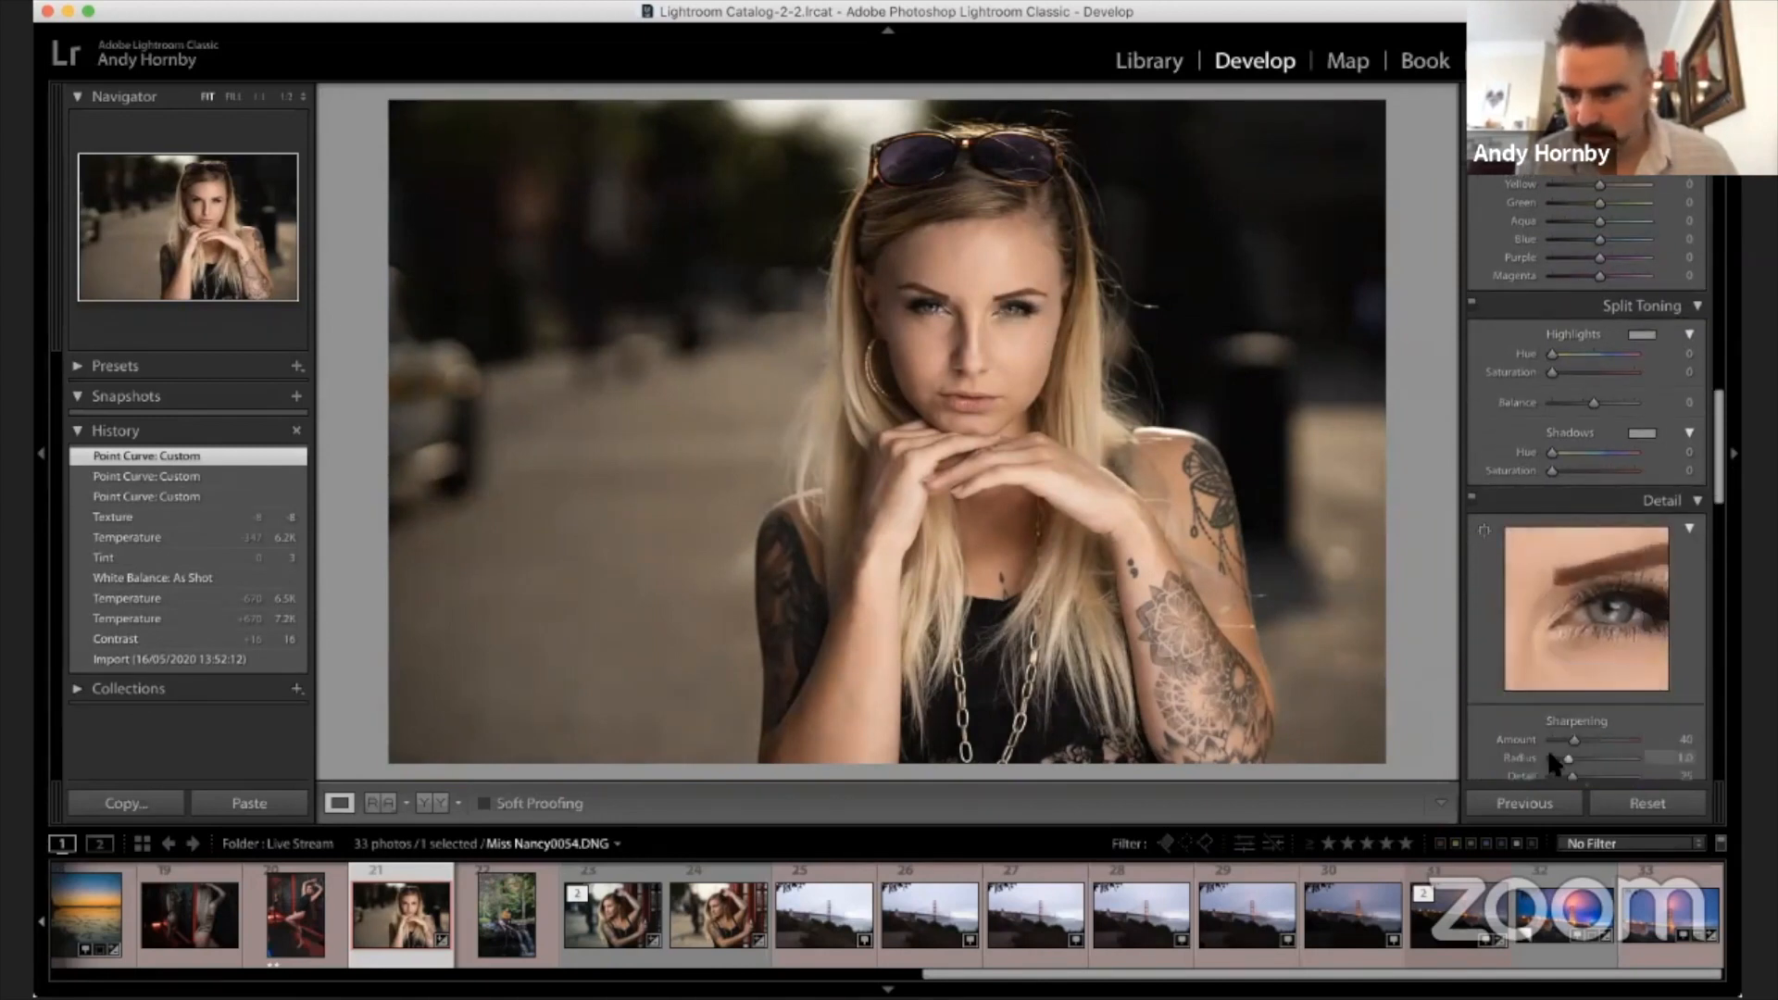
- Sharpen the portrait with an amount of 81 and a masking of 49
click(1592, 737)
scroll(1592, 732, down, 3)
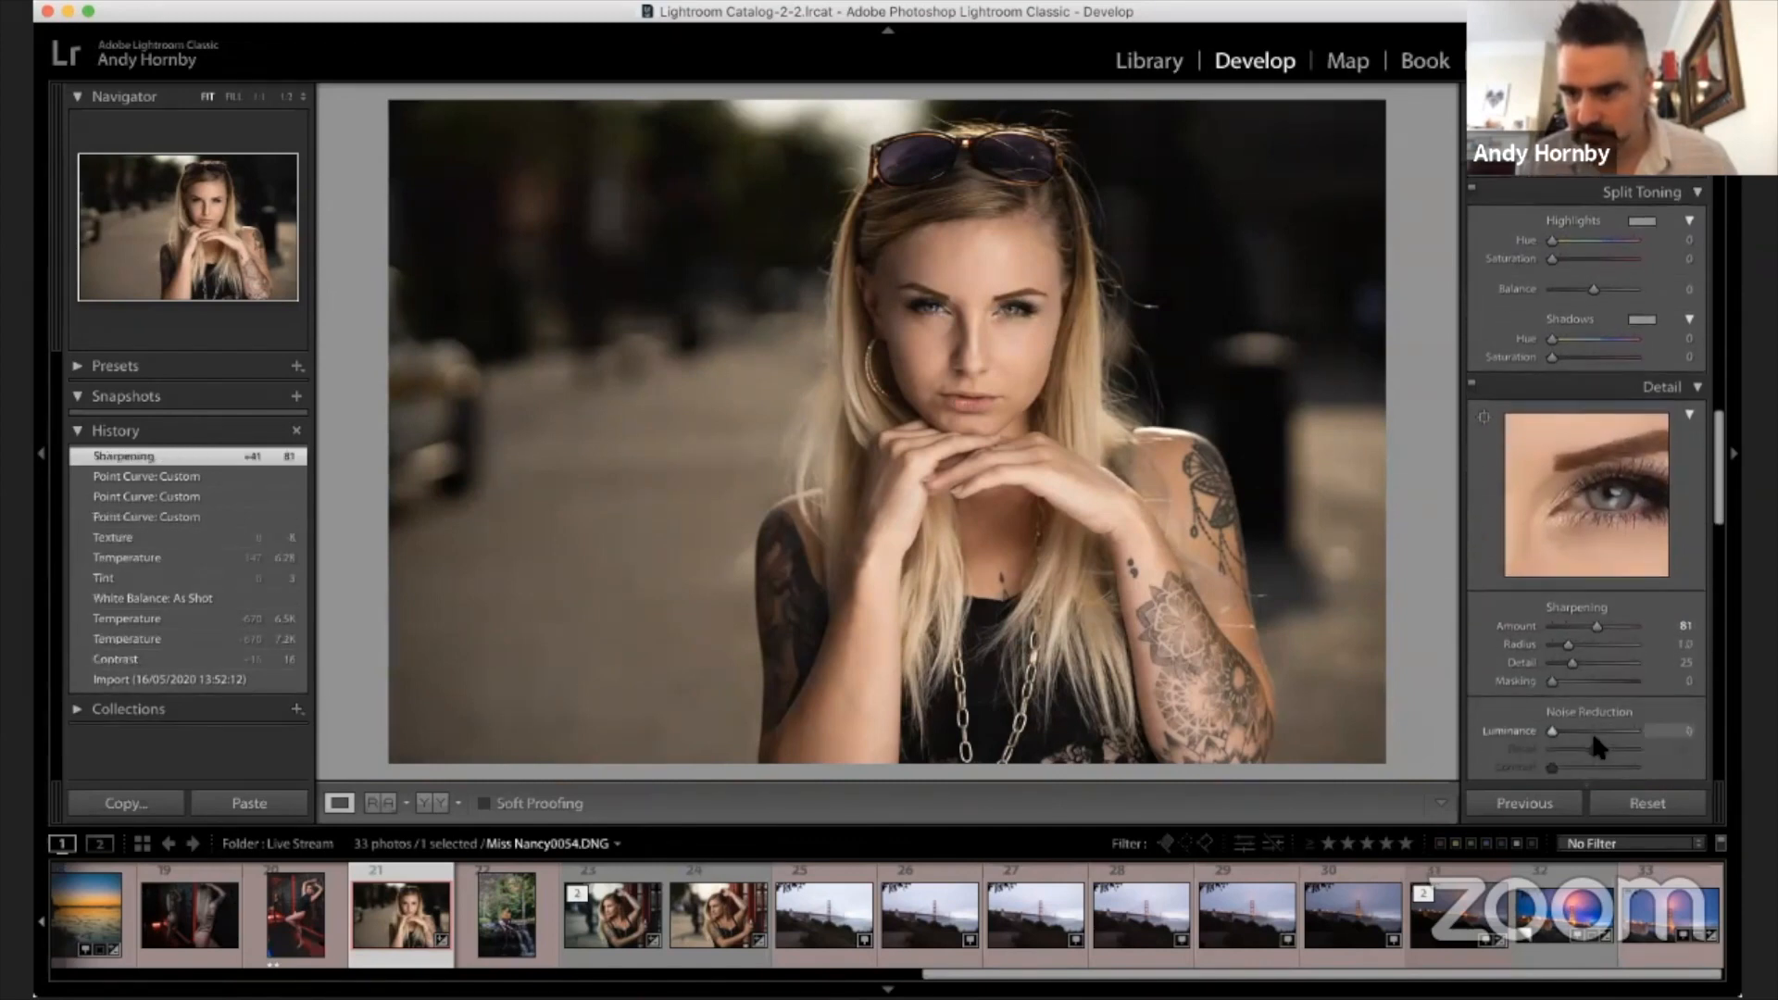
scroll(1570, 669, down, 2)
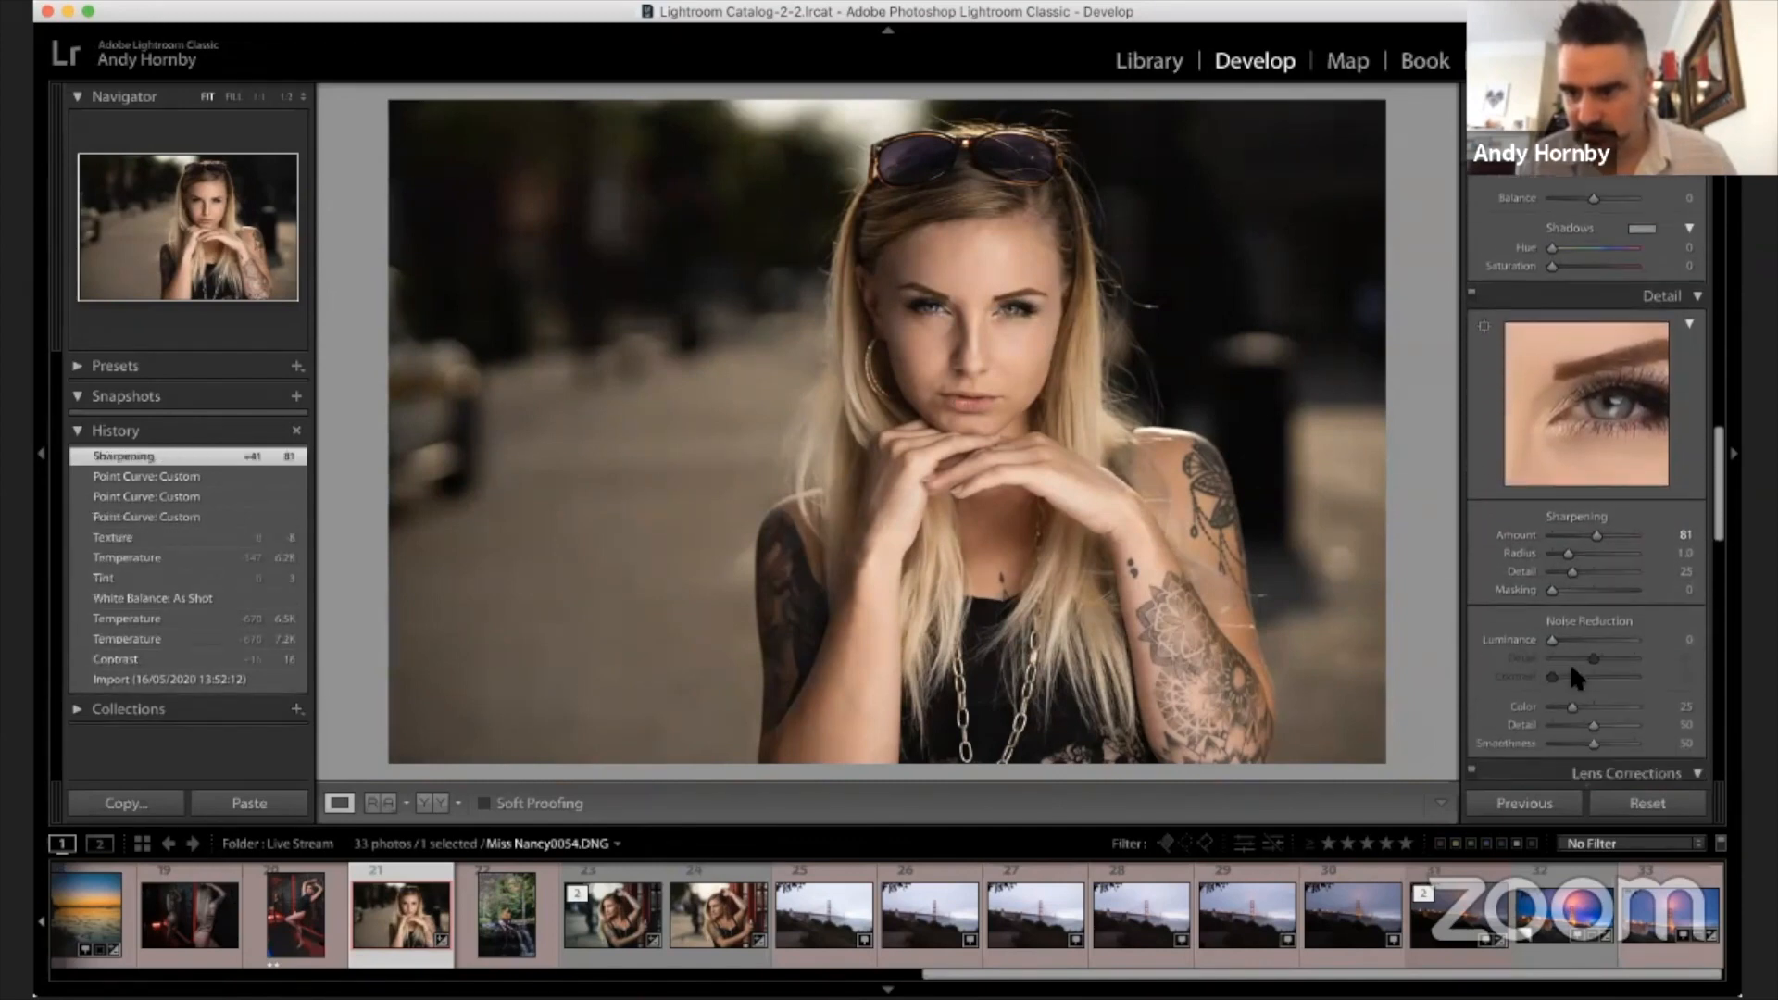
click(1589, 589)
- Turn on chromatic aberration removal and lens profile corrections for the portrait
scroll(1506, 620, down, 9)
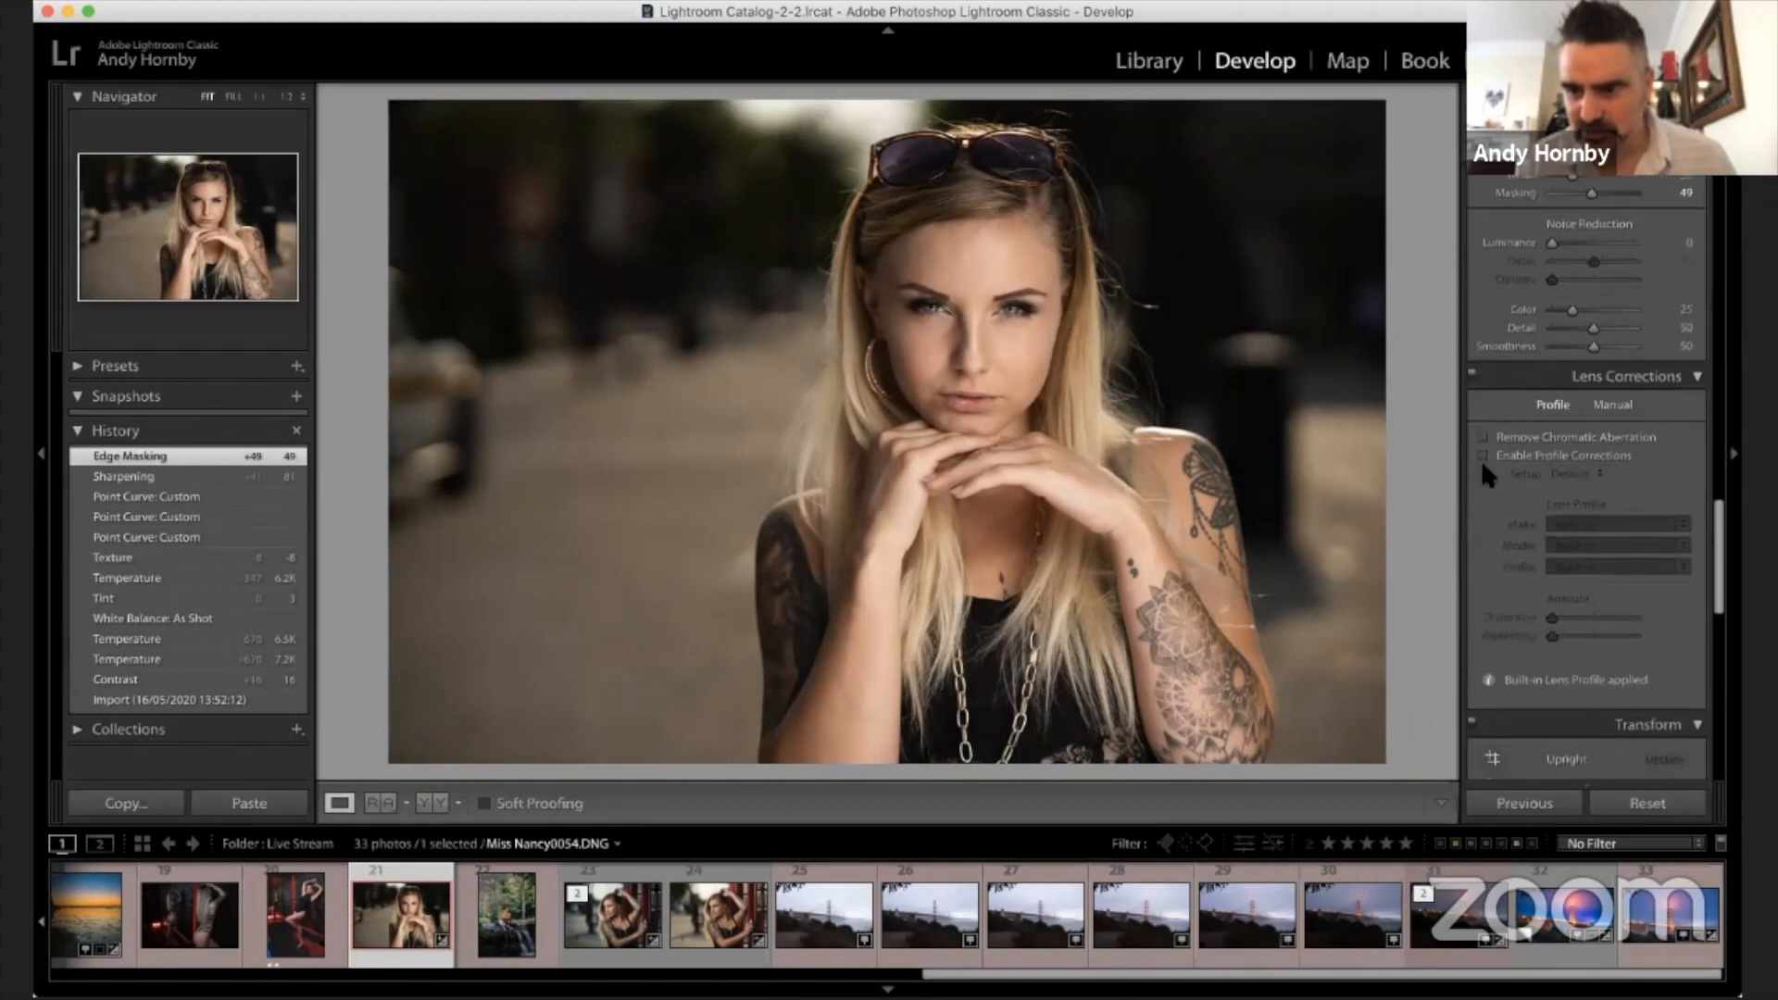
click(1479, 437)
click(1482, 453)
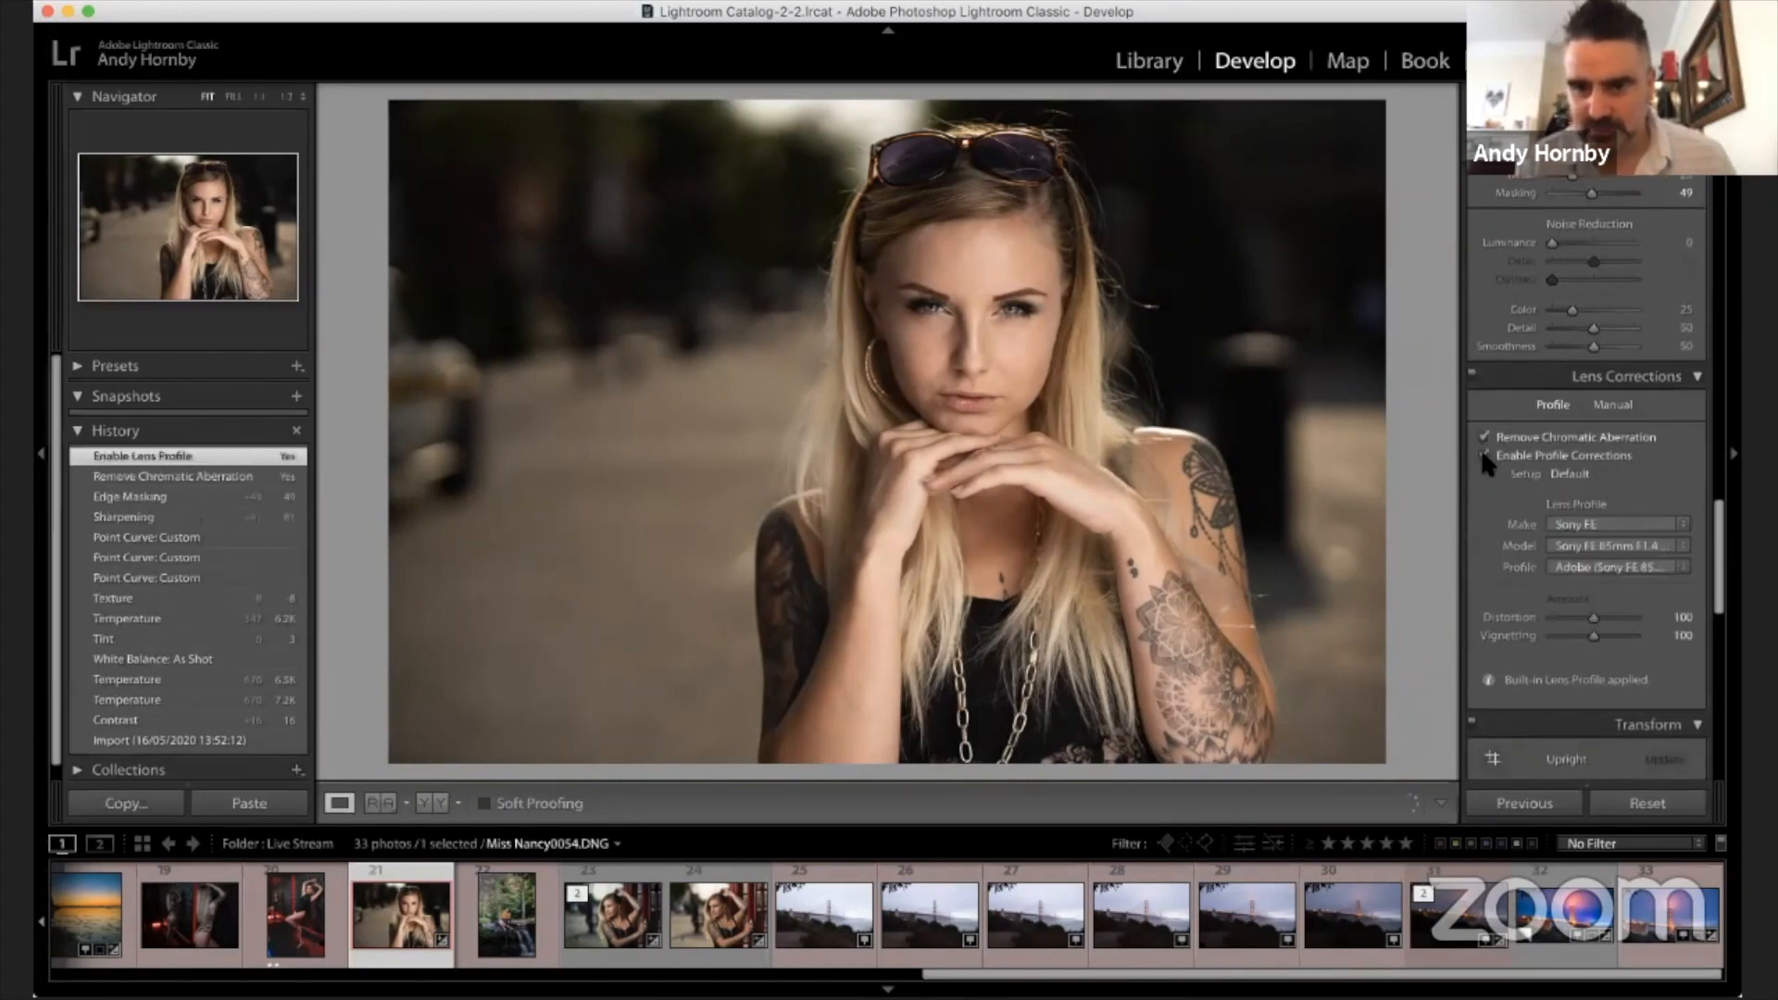
- Open the portrait in Adobe Photoshop 2020 for editing and duplicate its background layer
scroll(1481, 449, down, 10)
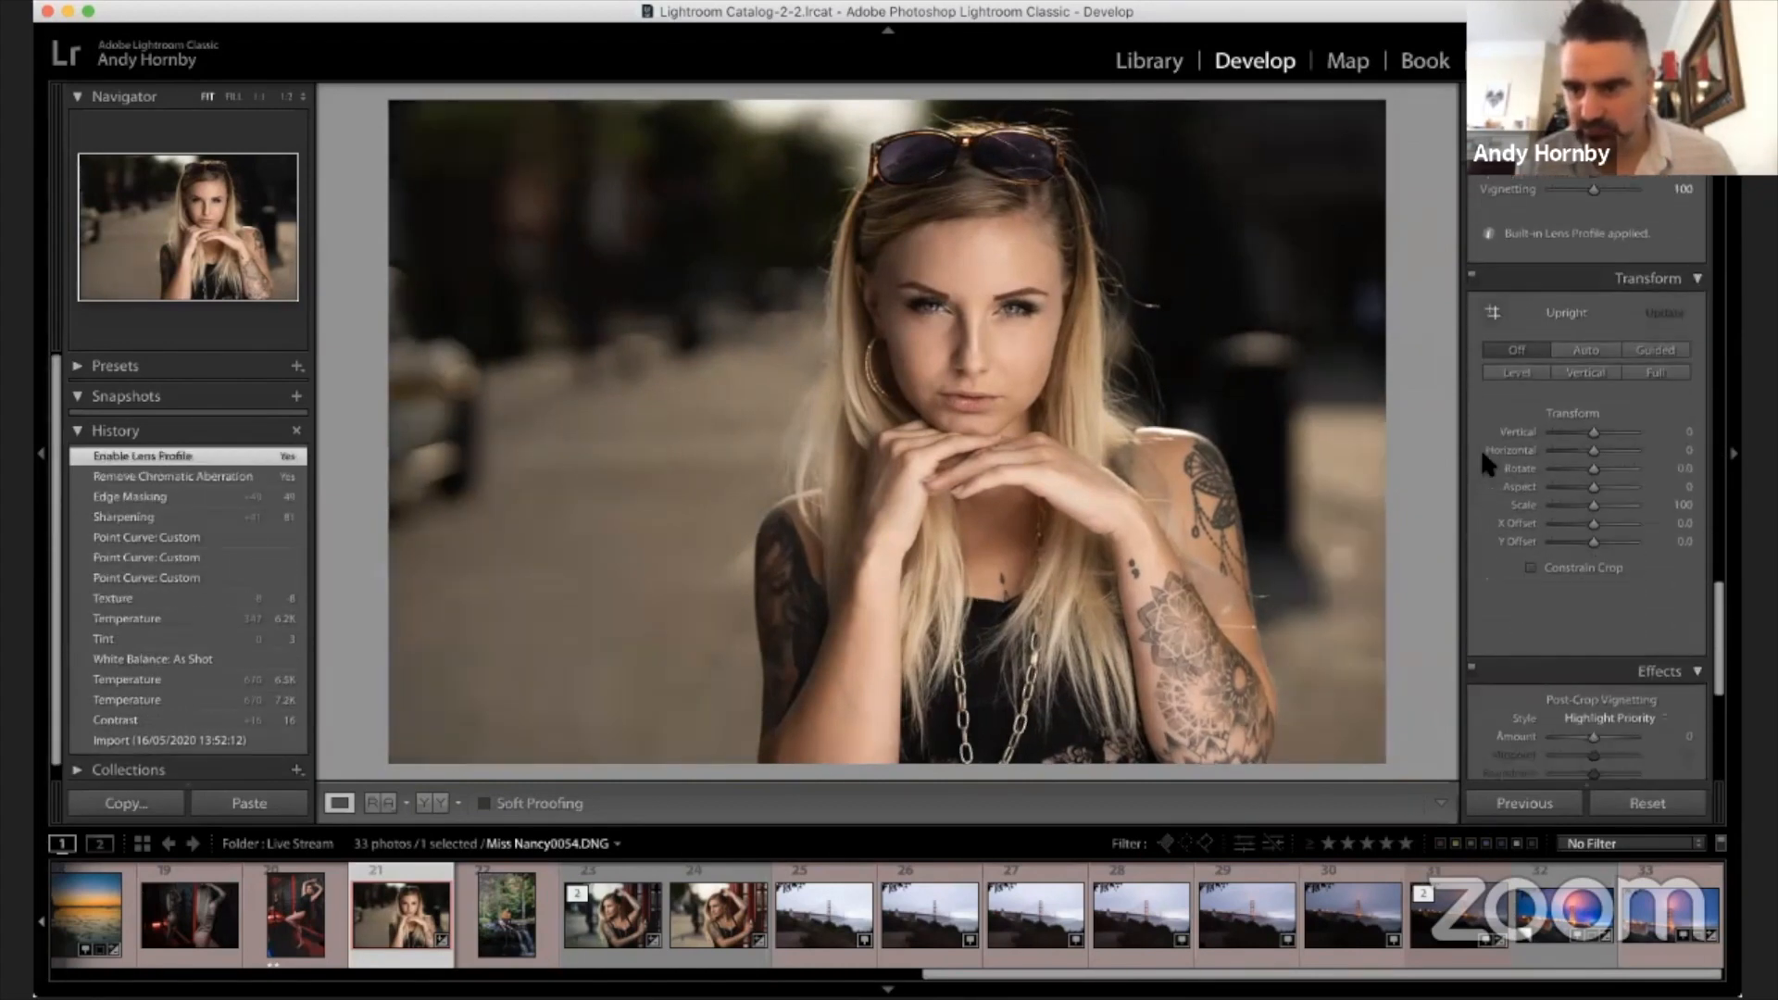
scroll(1481, 449, up, 15)
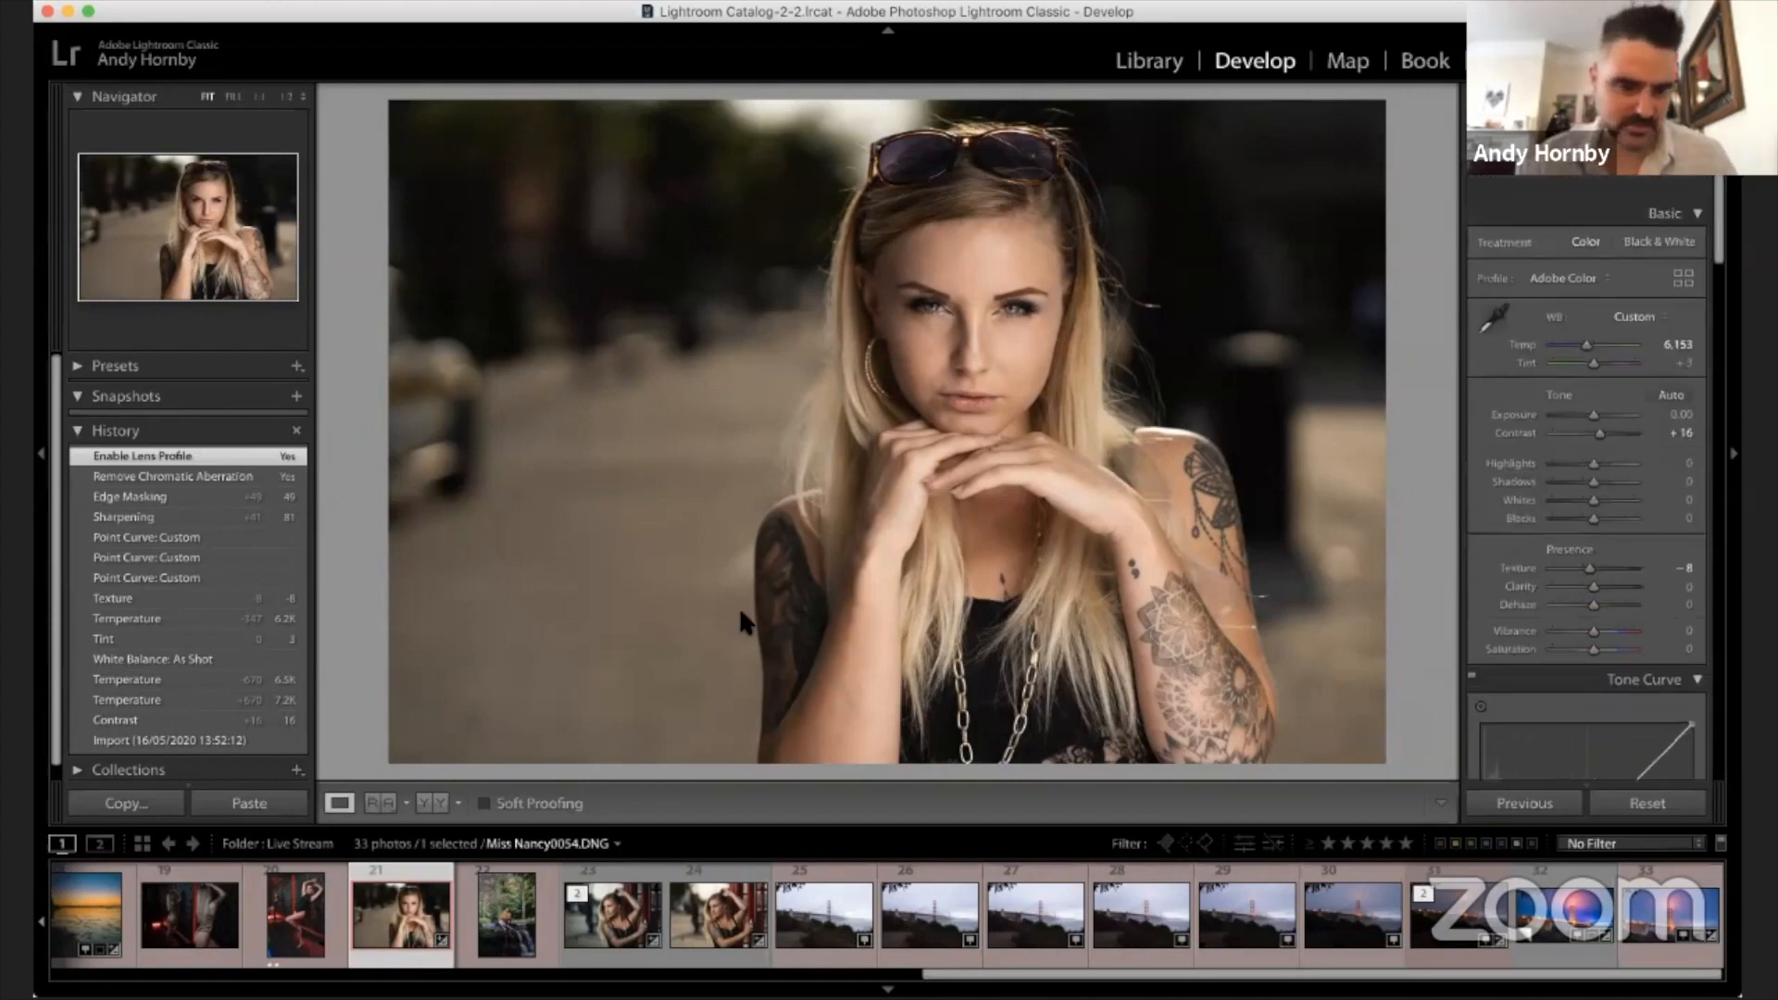
right_click(399, 943)
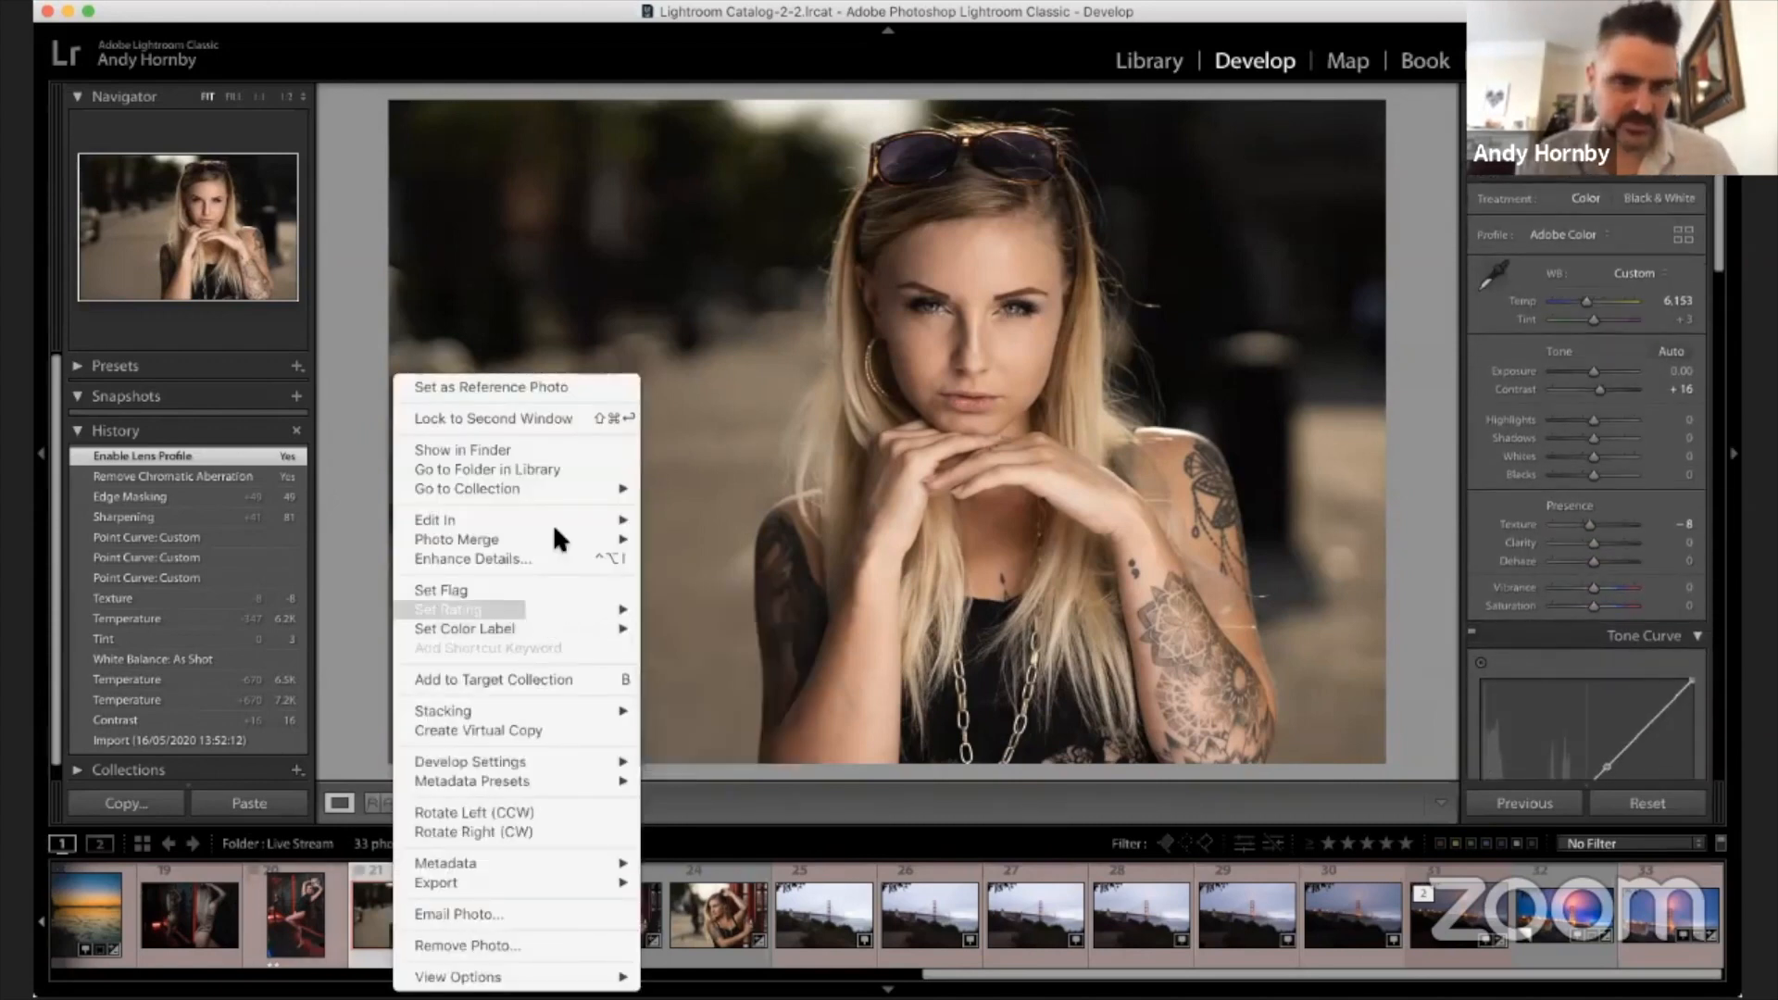
mouse_move(558, 521)
click(743, 533)
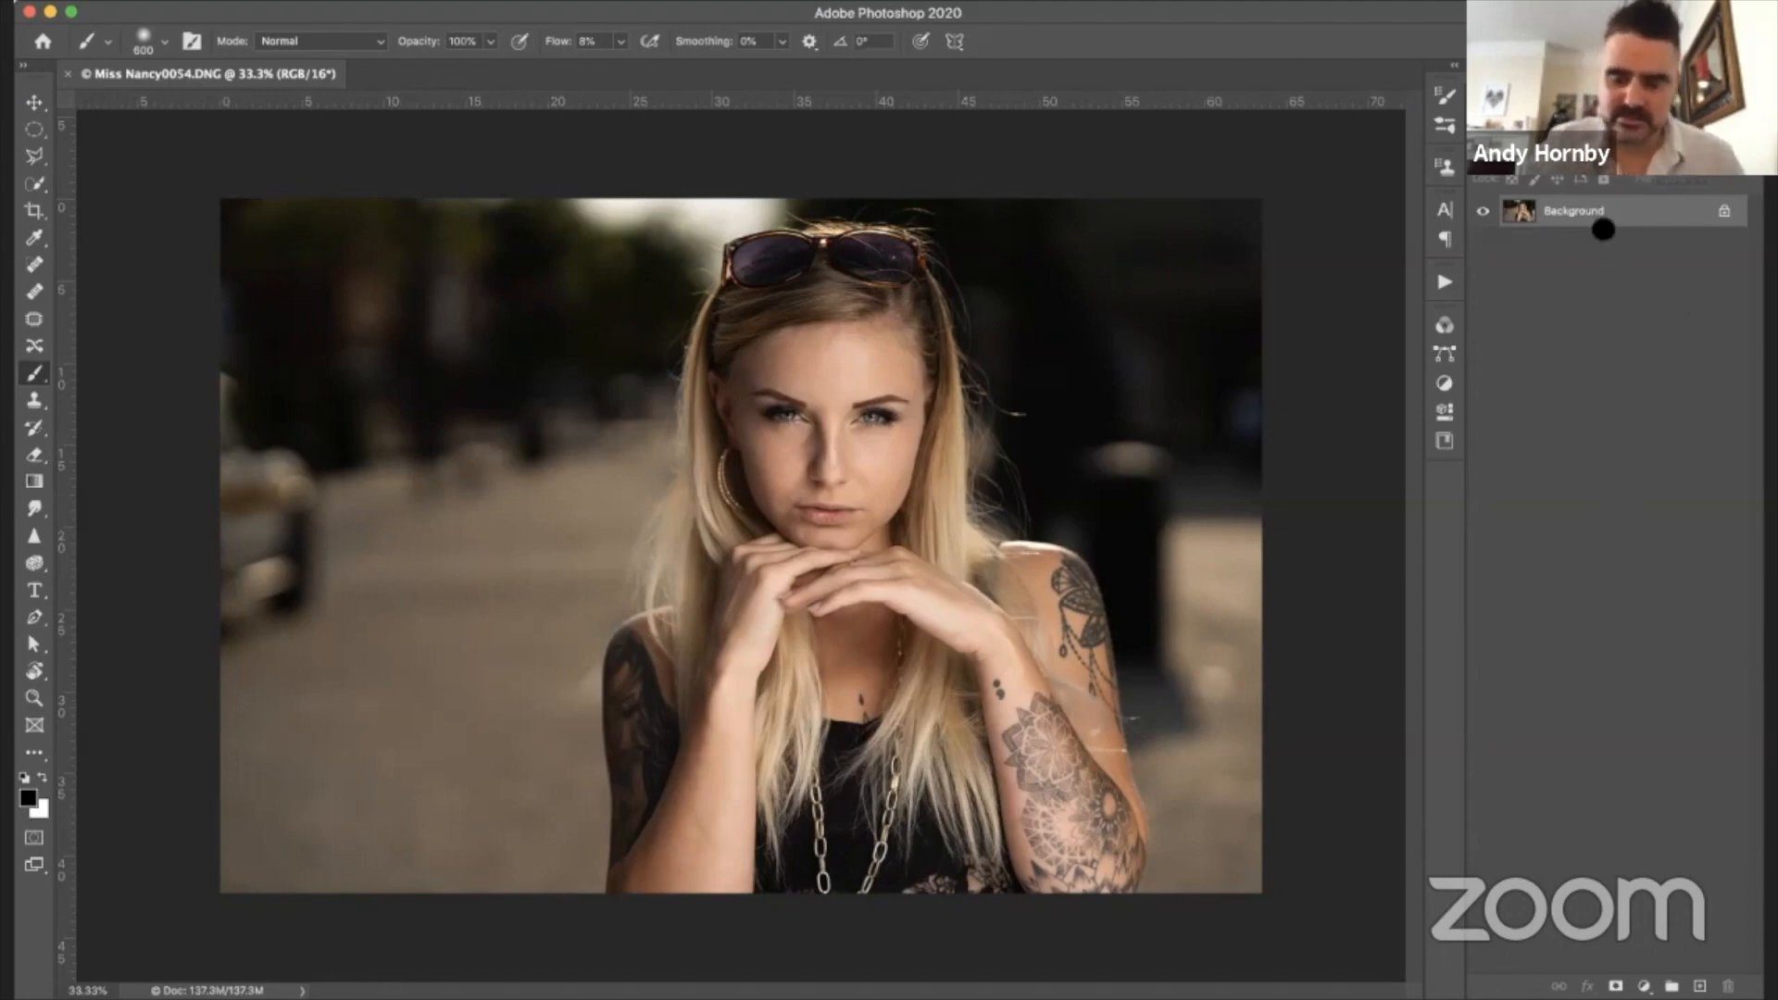
key(super+j)
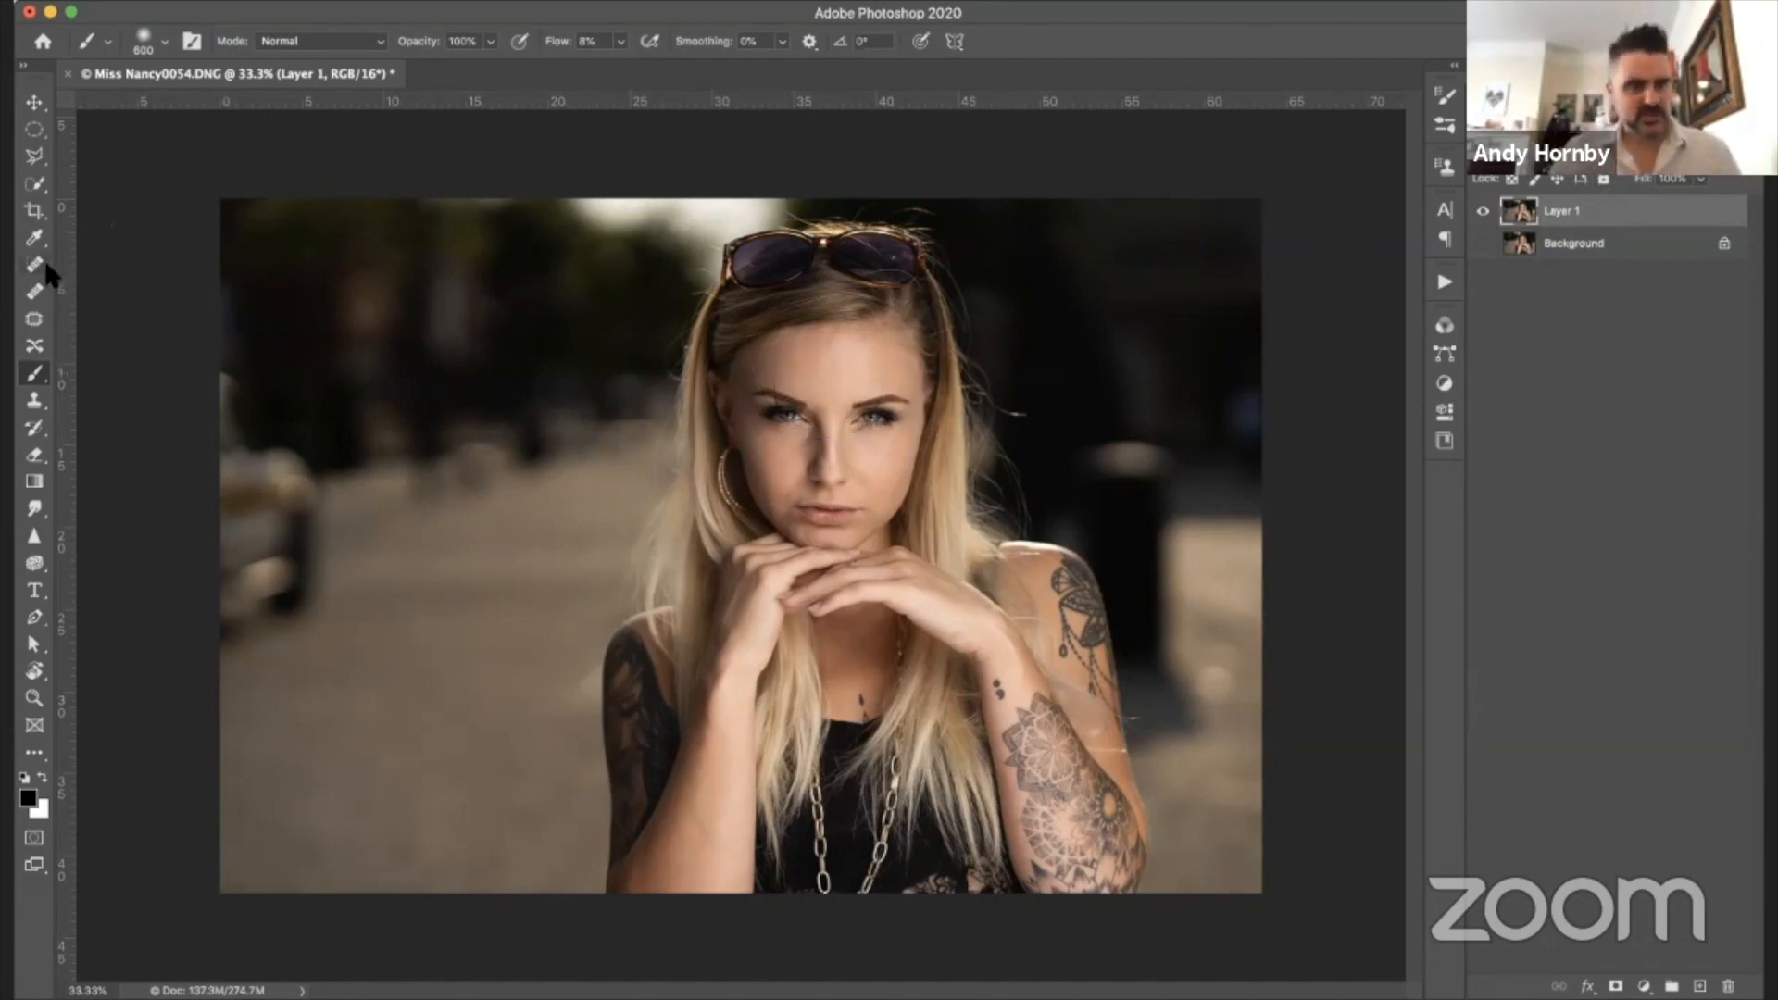
- Heal the fine marks on the upper forehead with two Content-Aware Spot Healing Brush strokes at size 20
key(super+1)
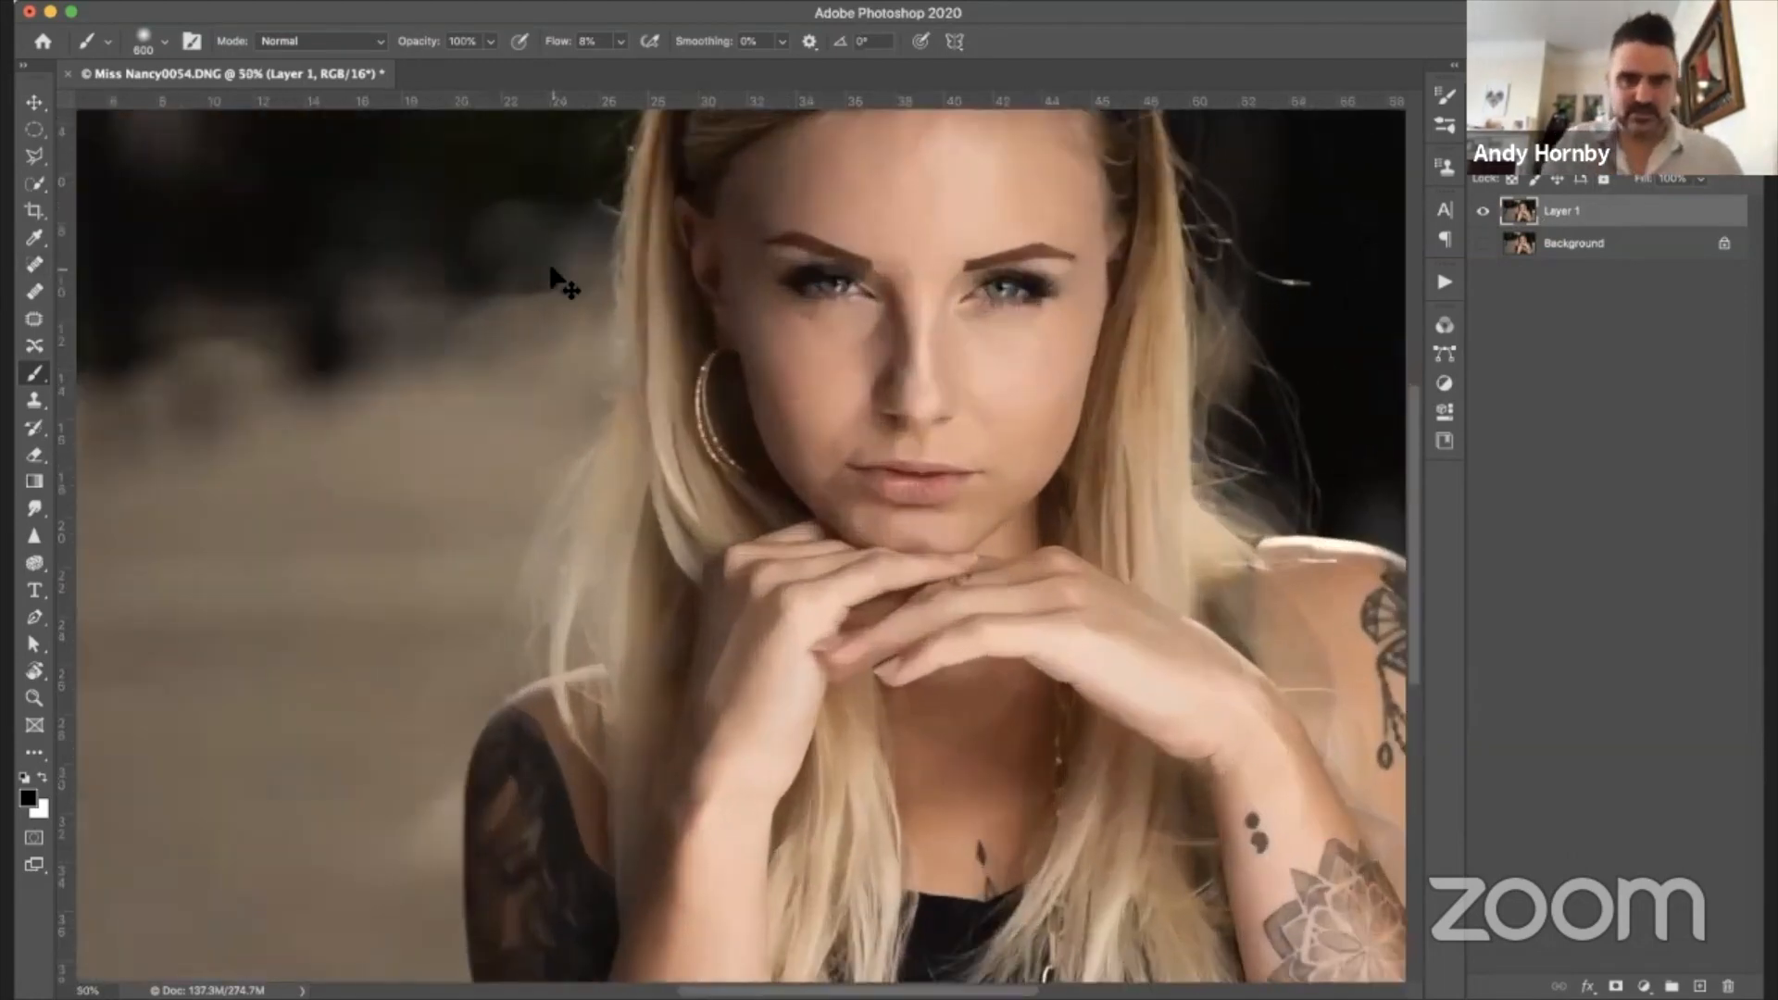
scroll(802, 417, up, 7)
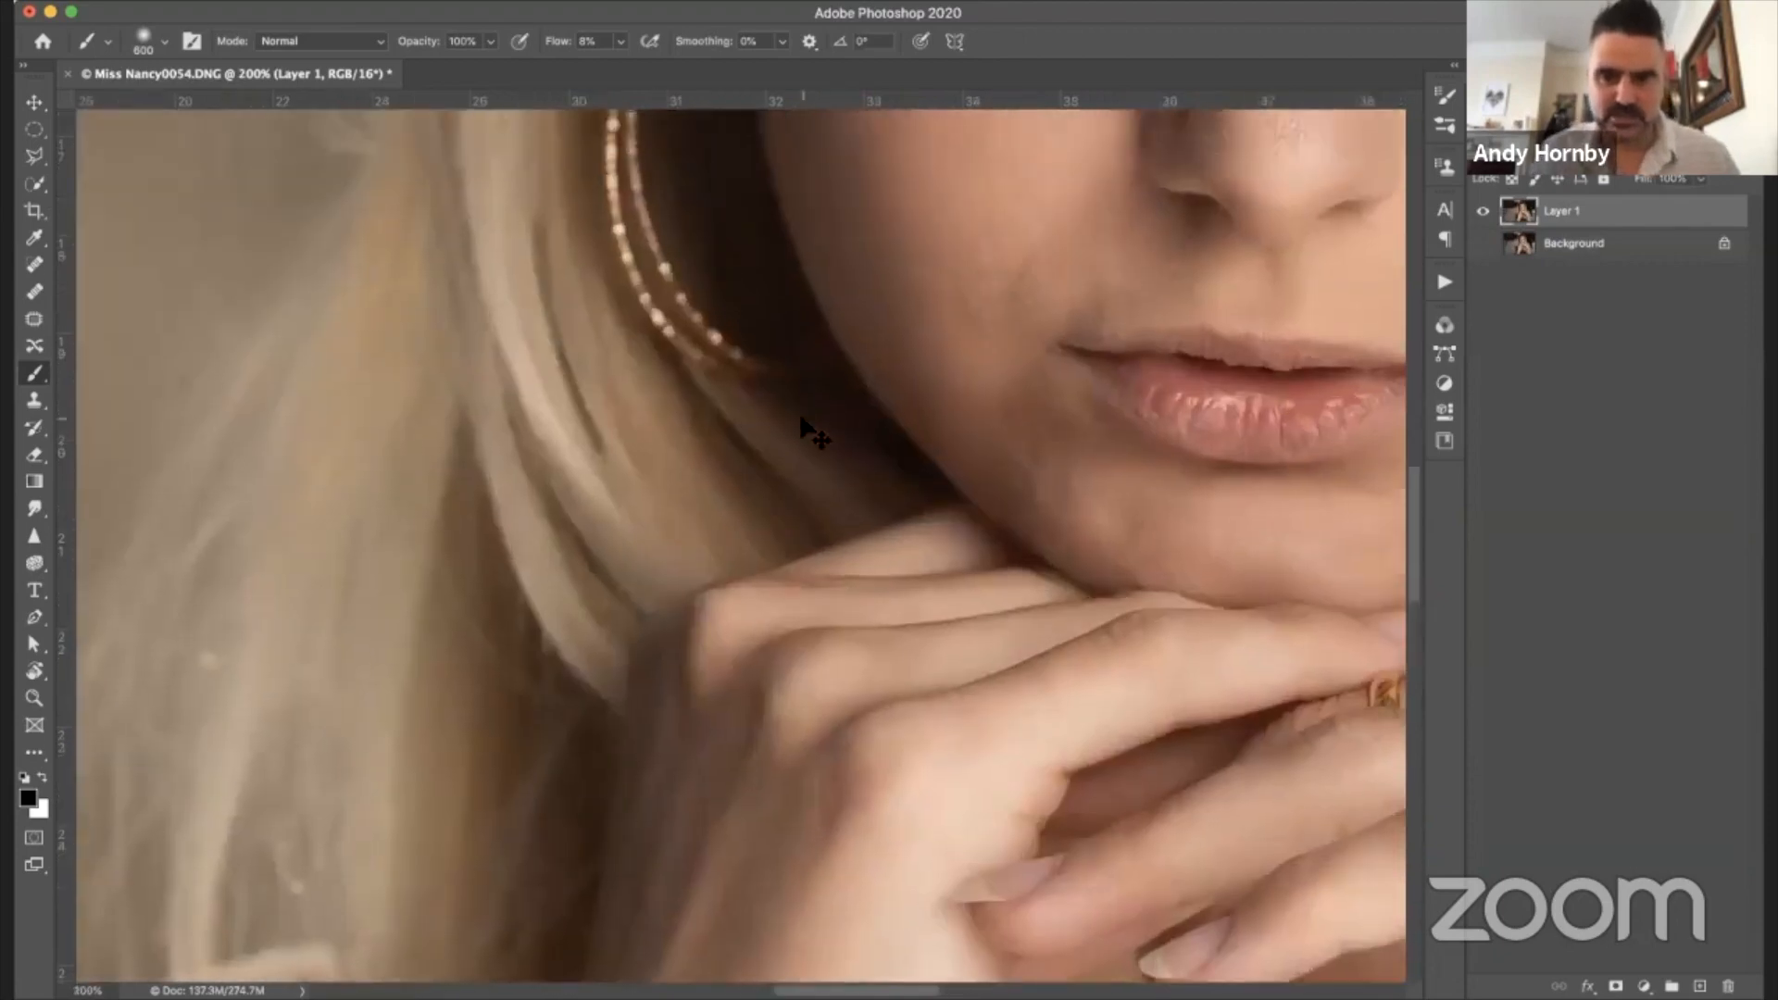
scroll(801, 418, right, 5)
key(super+minus)
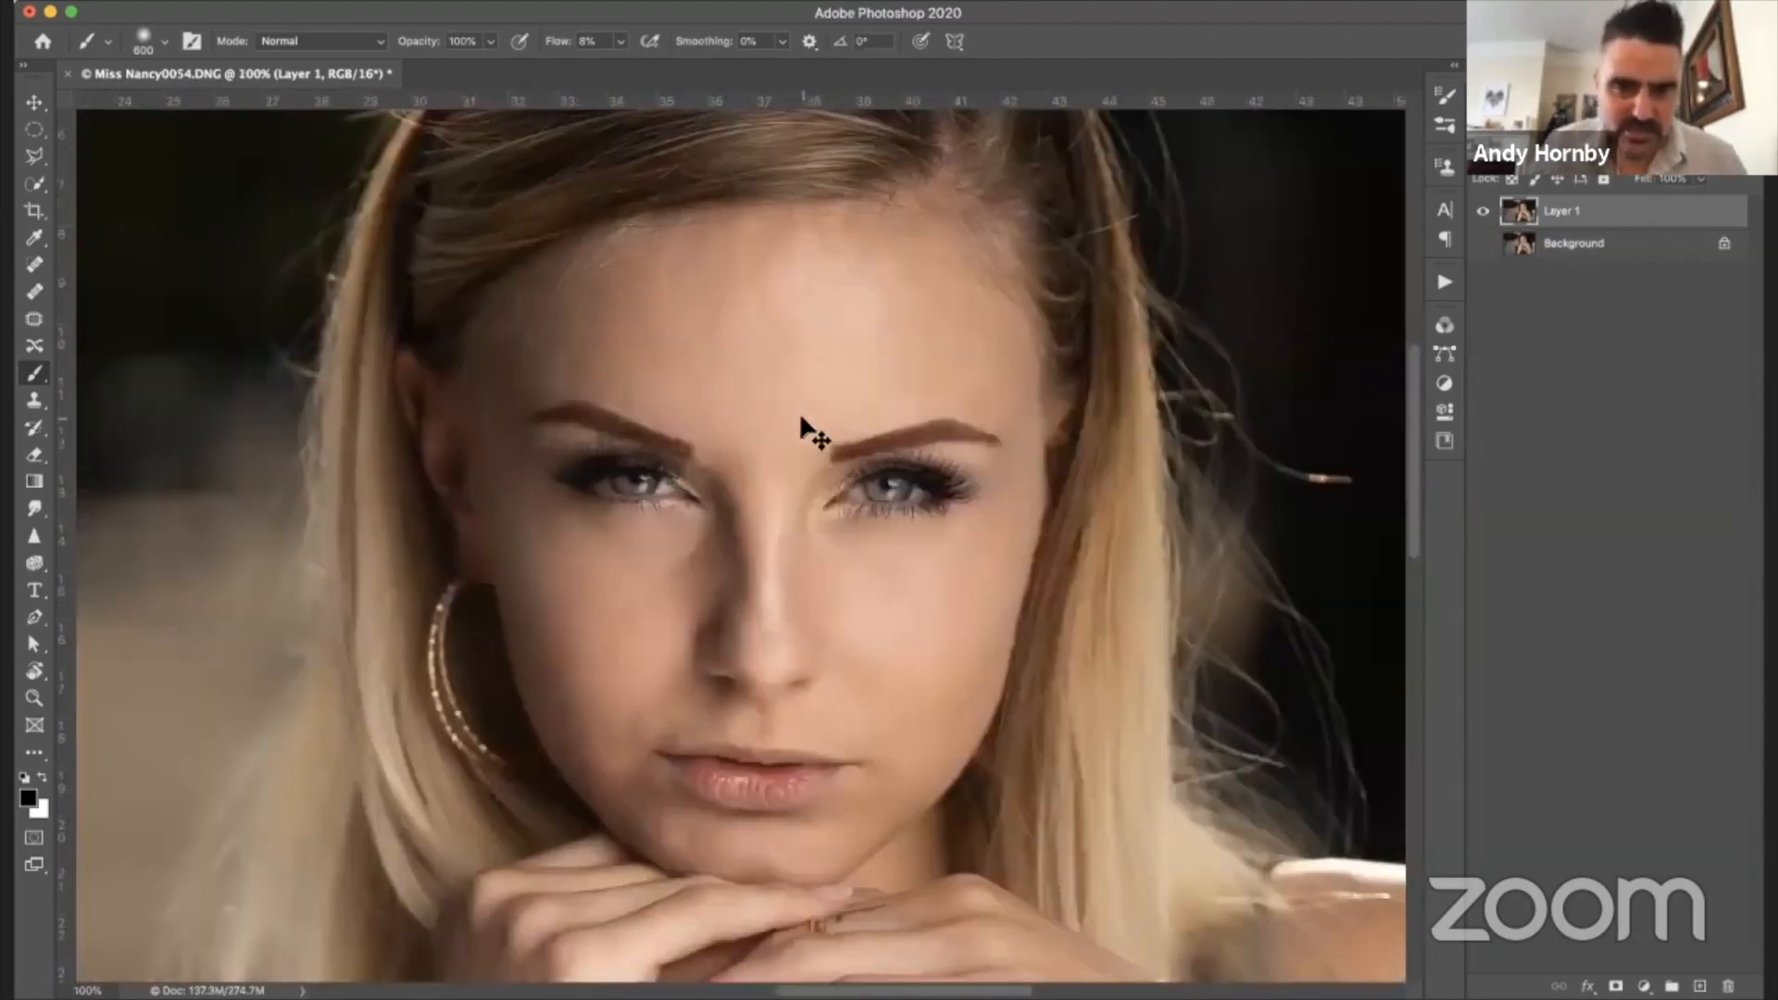
click(33, 319)
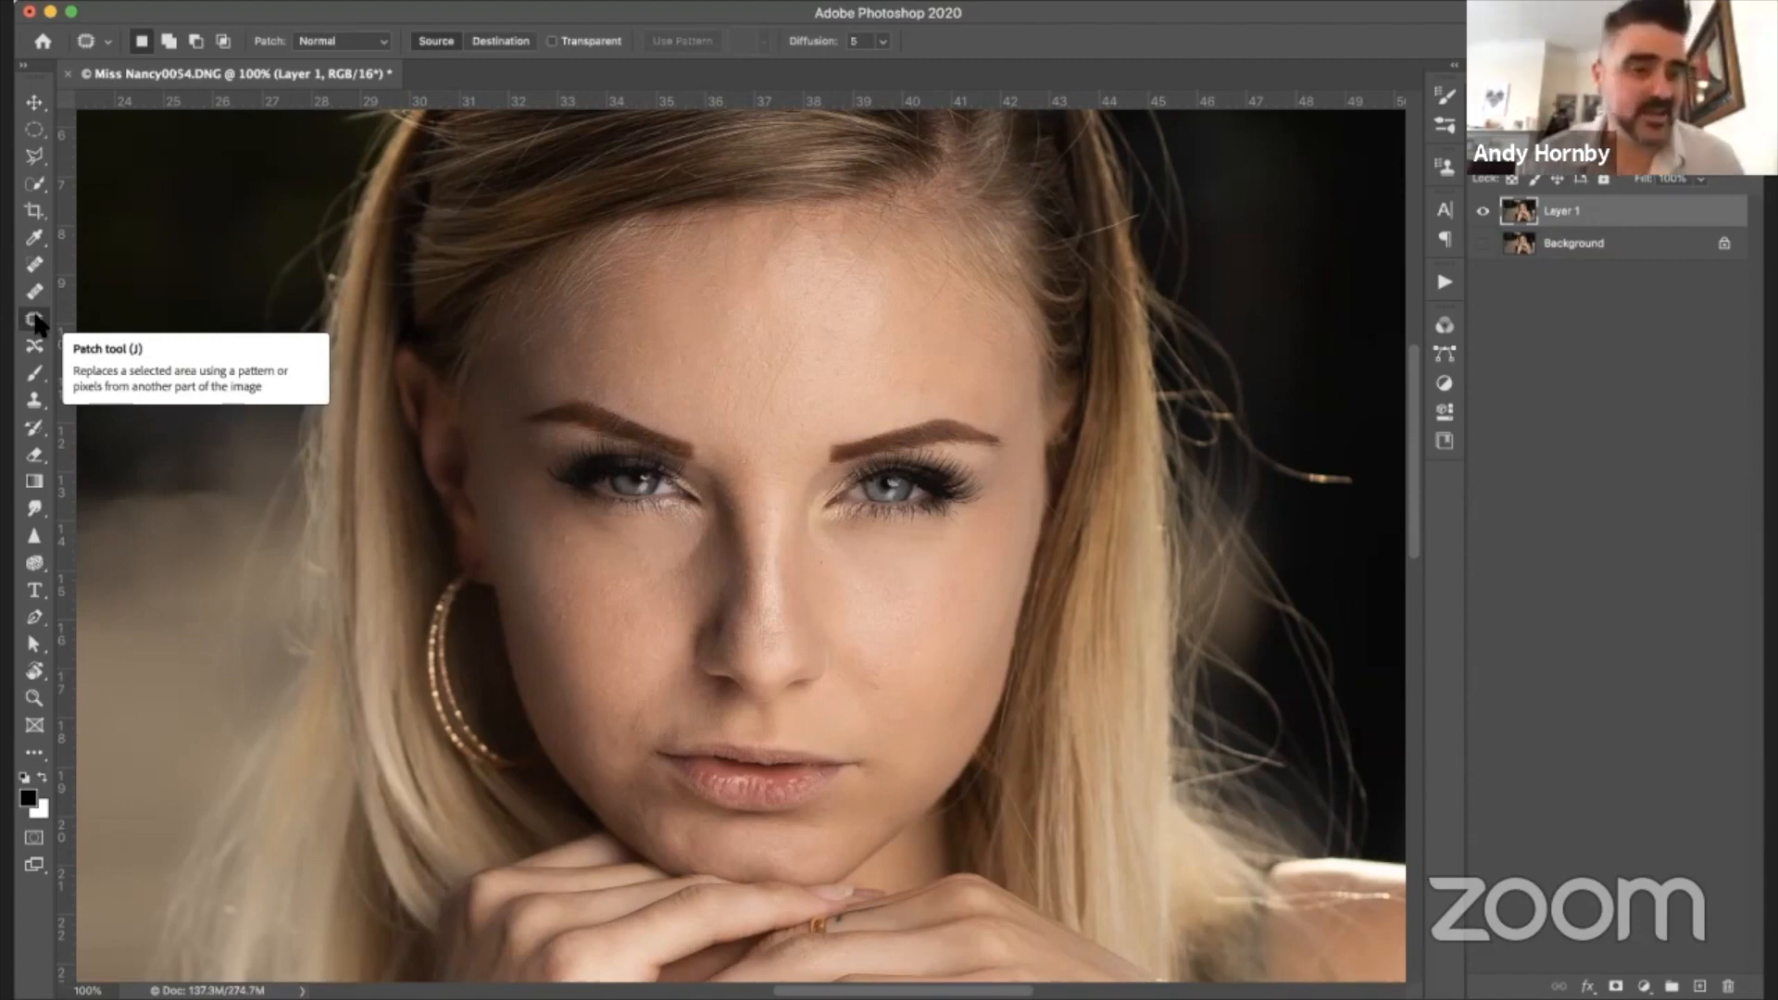
click(35, 265)
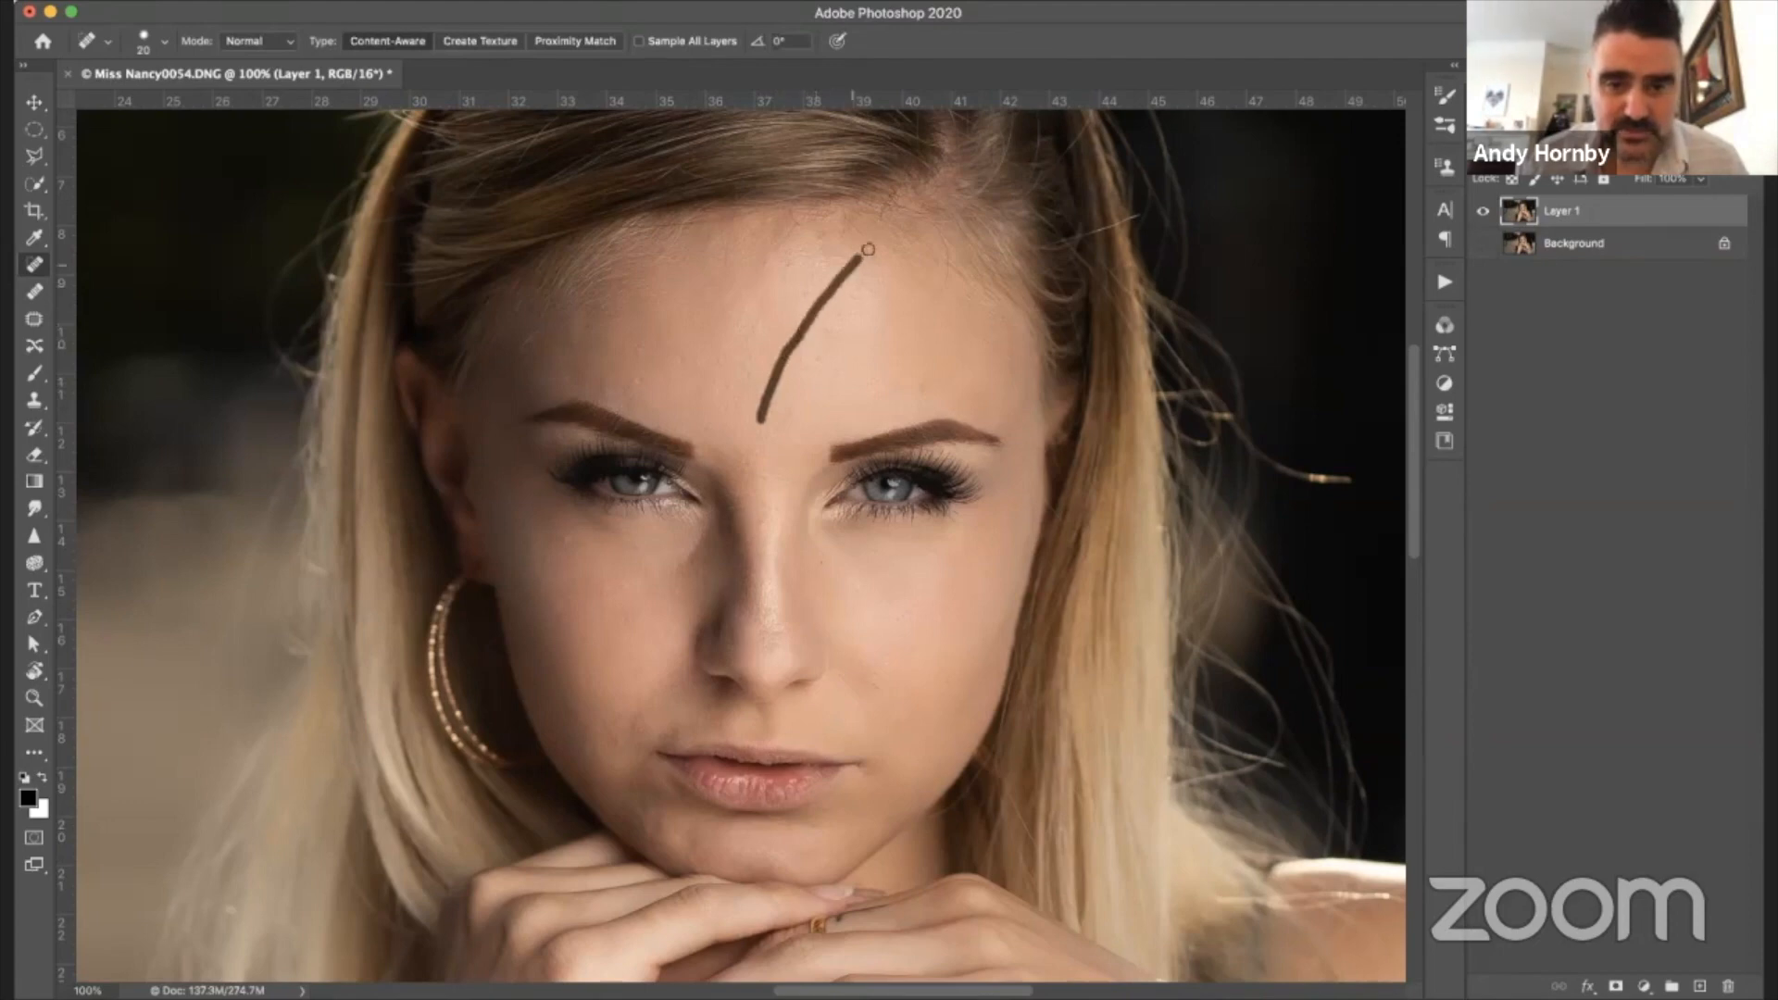
drag(838, 307, 759, 422)
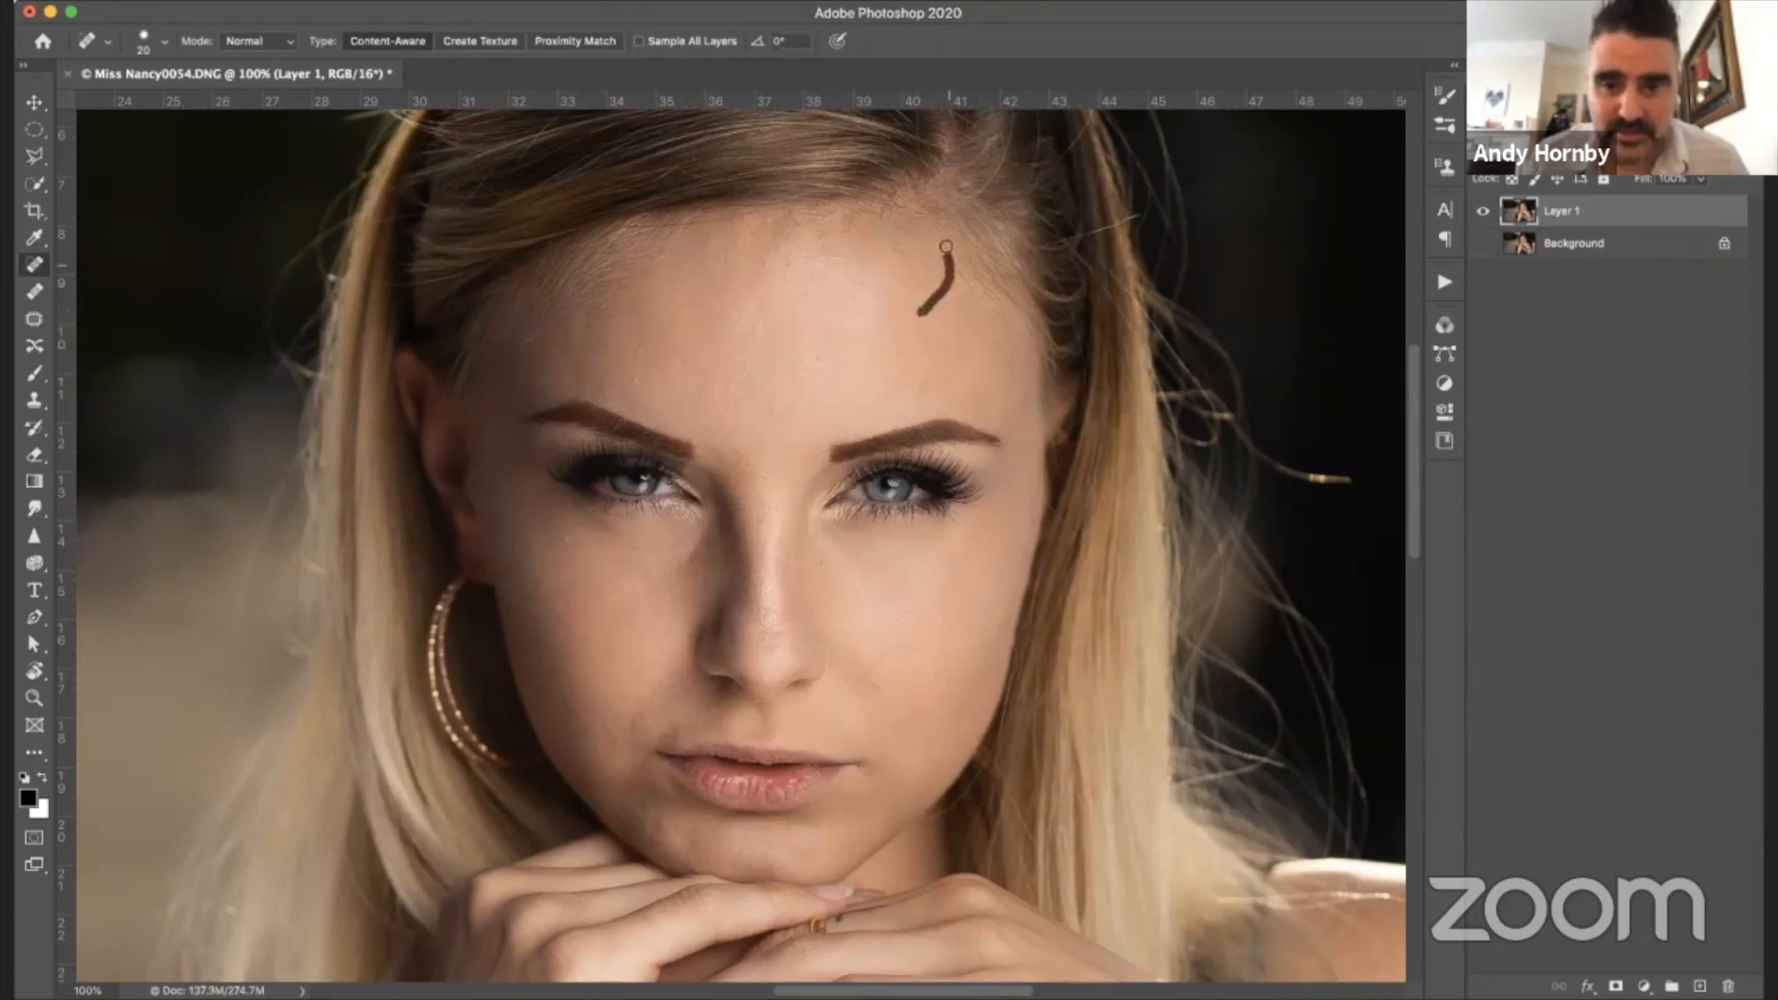
drag(922, 311, 935, 222)
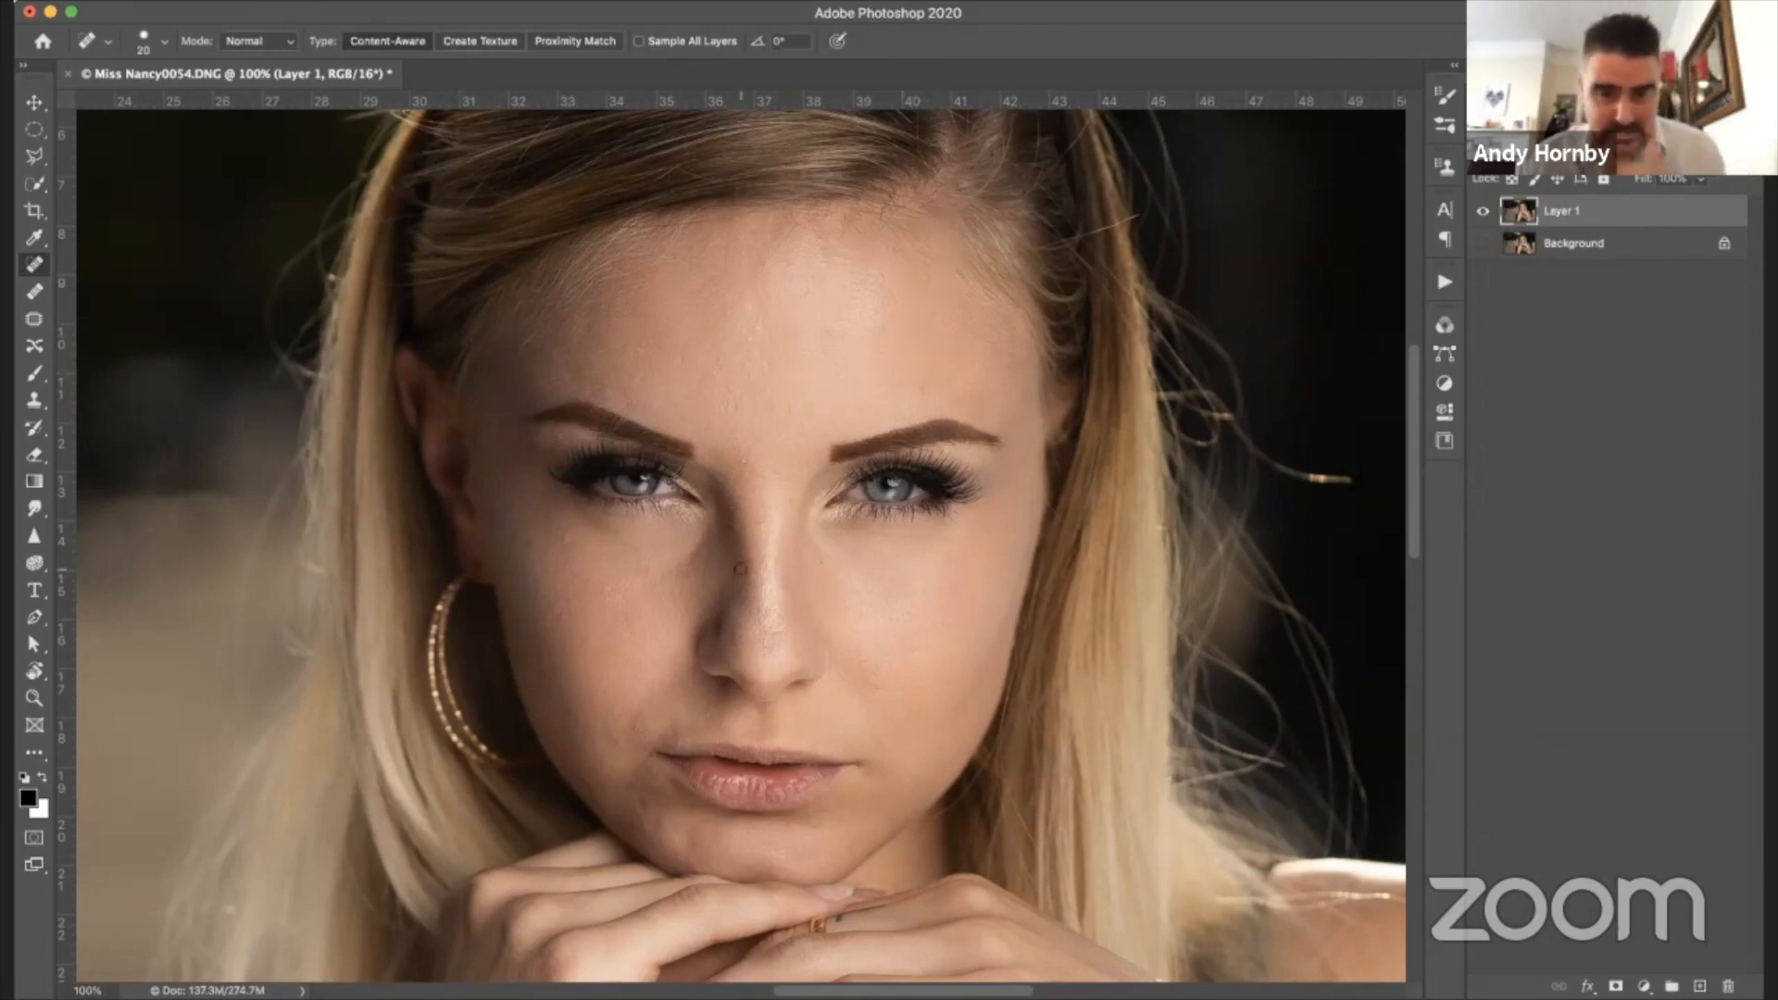
- Remove the stray hair running from the outer end of the right-hand eyebrow to the hair with a thinner healing brush
key(super+plus)
key(super+plus)
scroll(745, 574, right, 5)
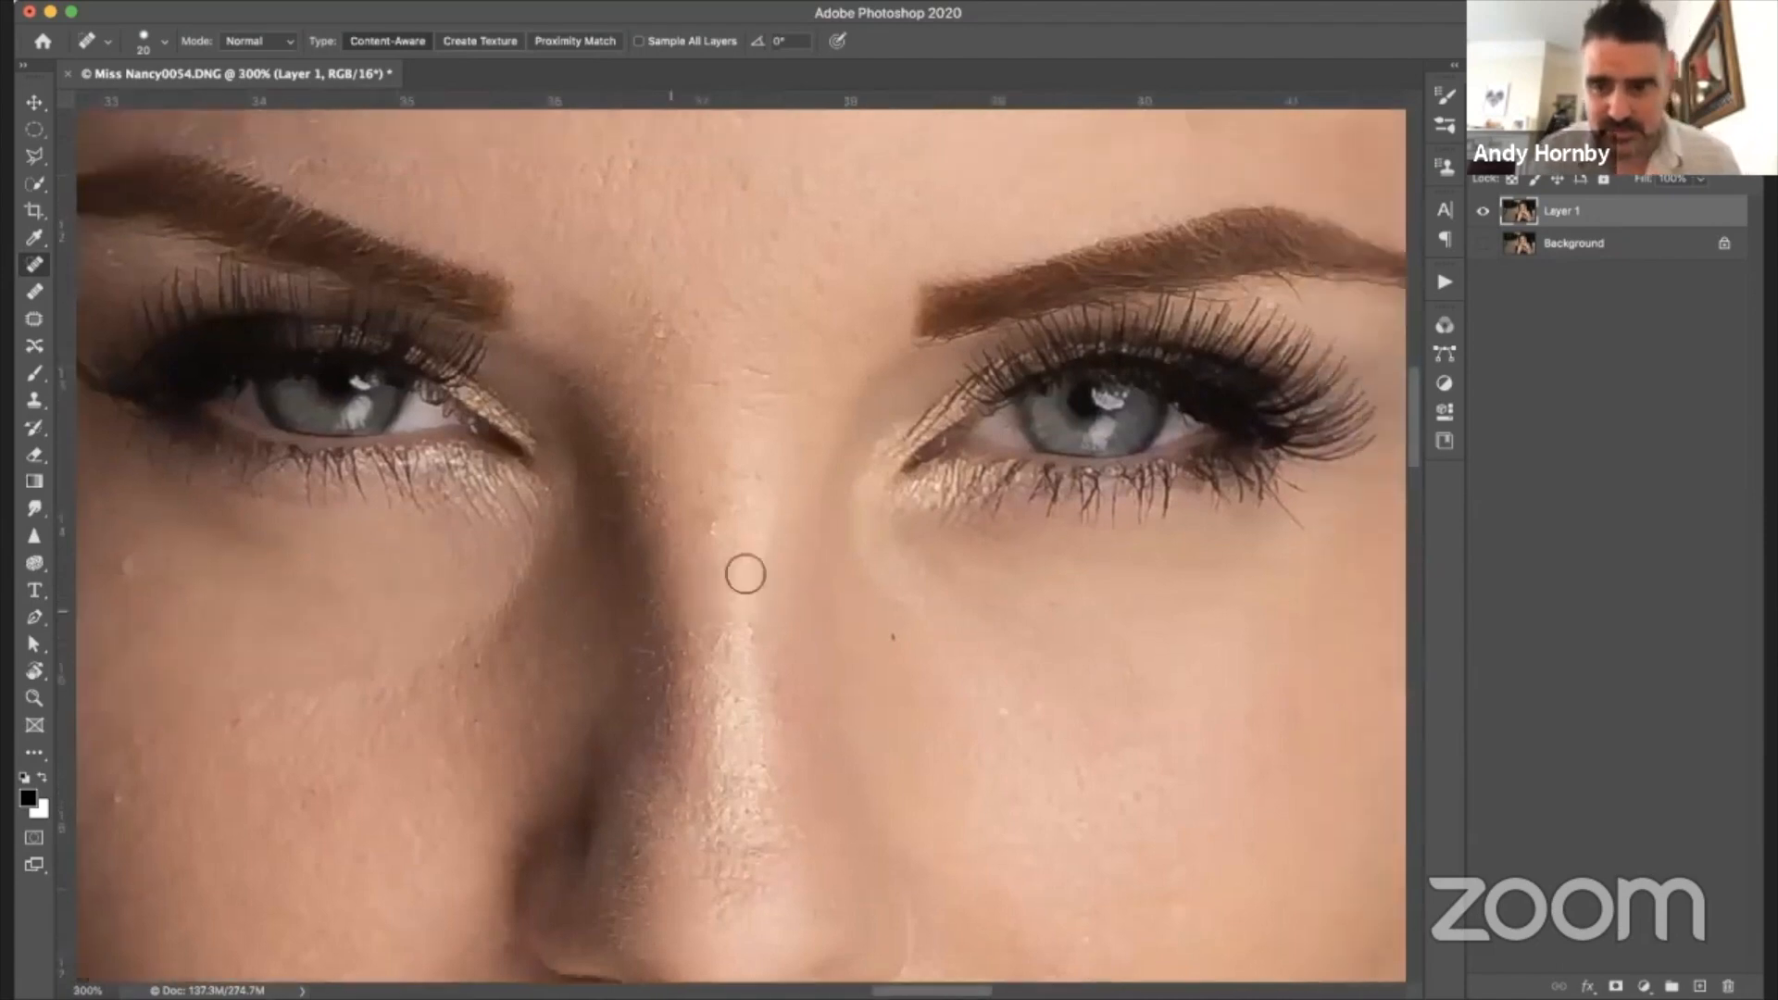
scroll(746, 574, right, 3)
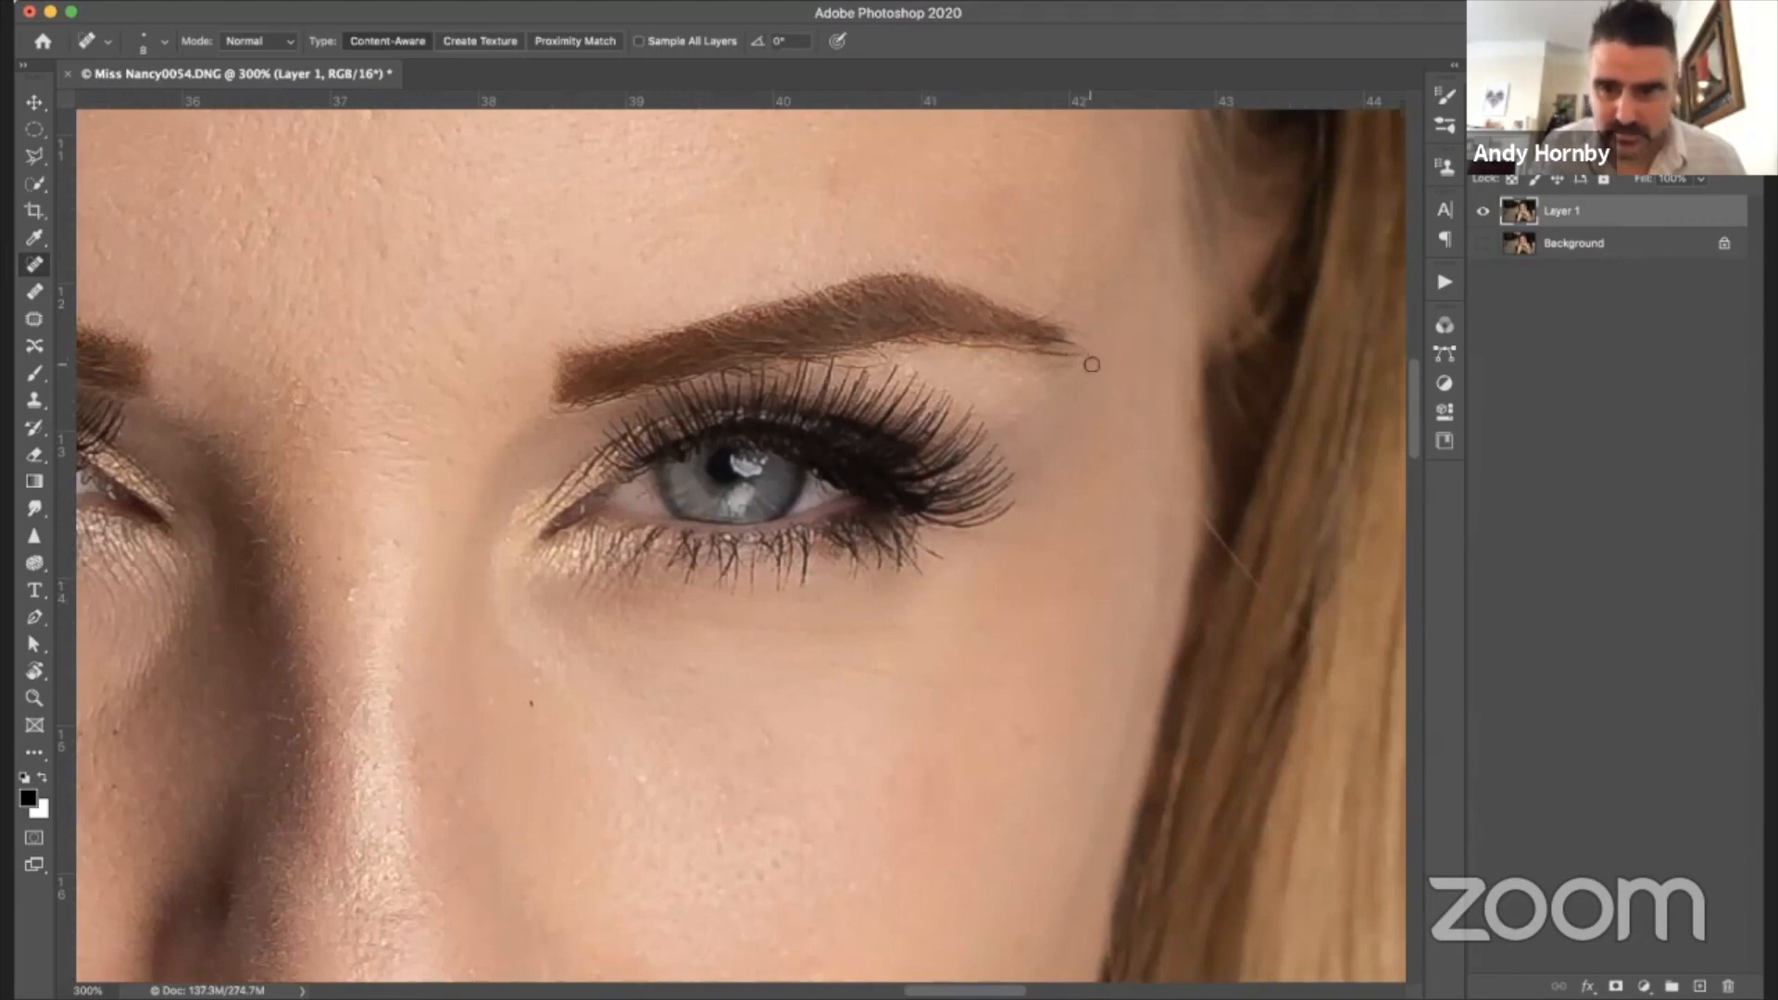
drag(1090, 362, 1137, 419)
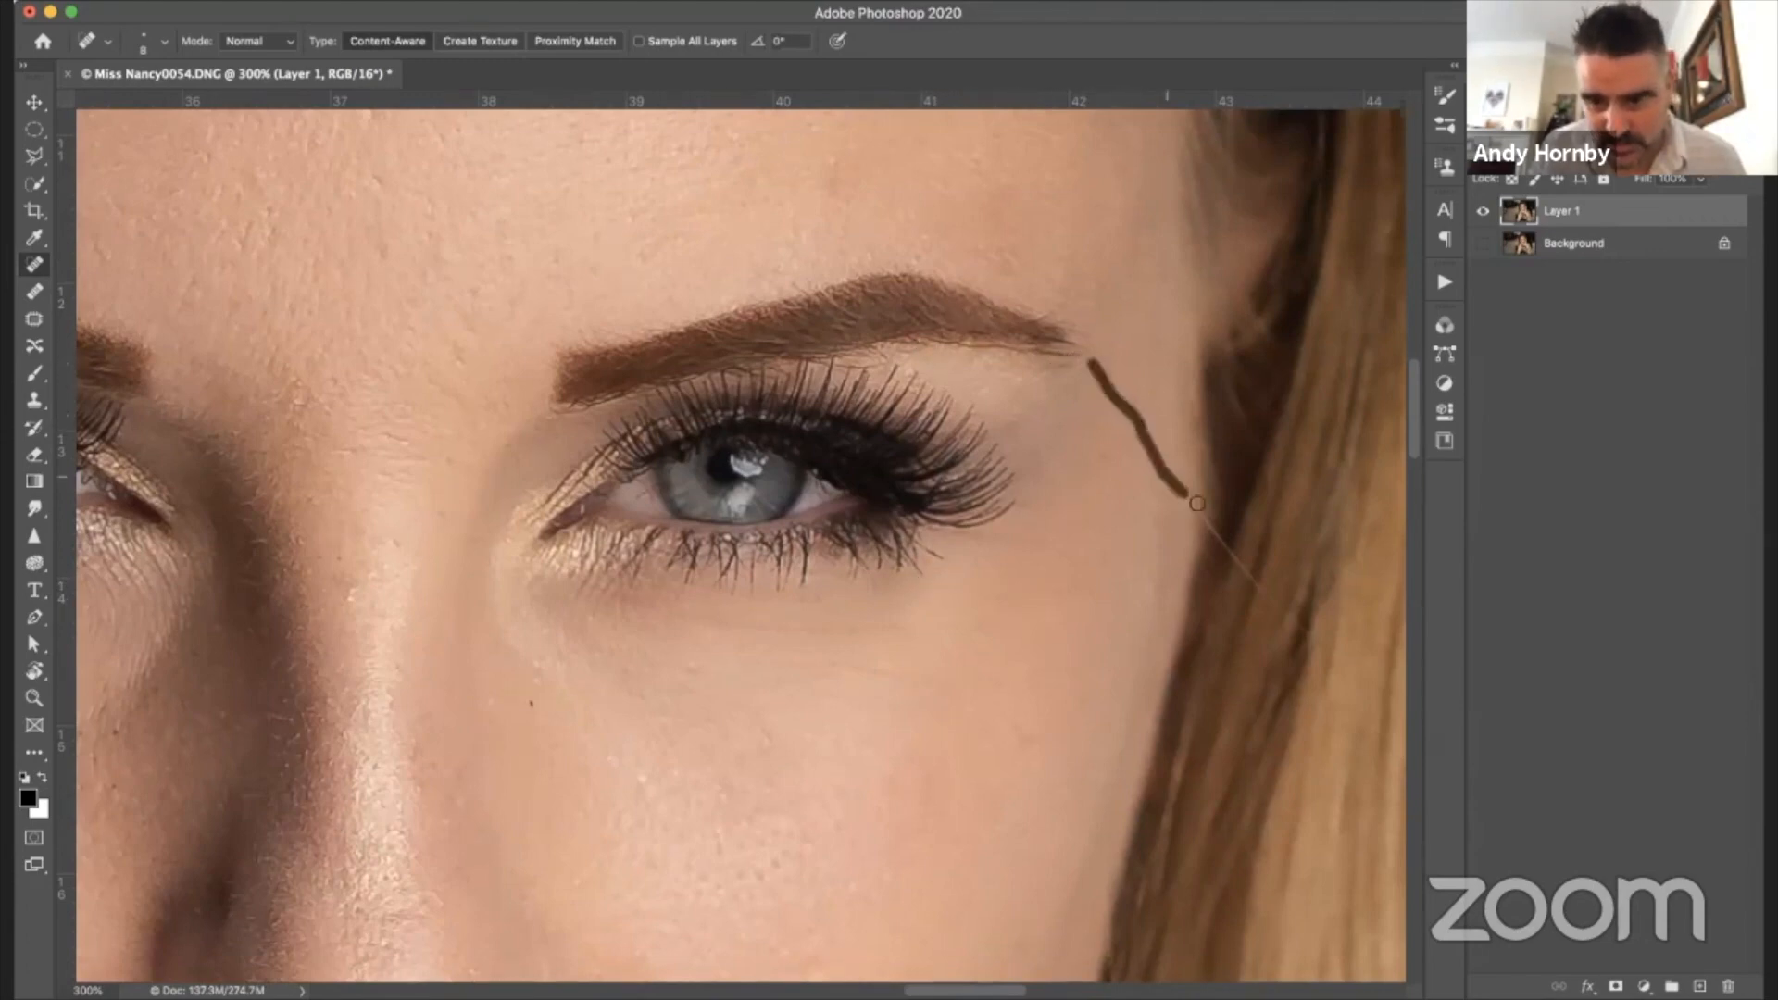
drag(1282, 611, 1283, 612)
key(super+1)
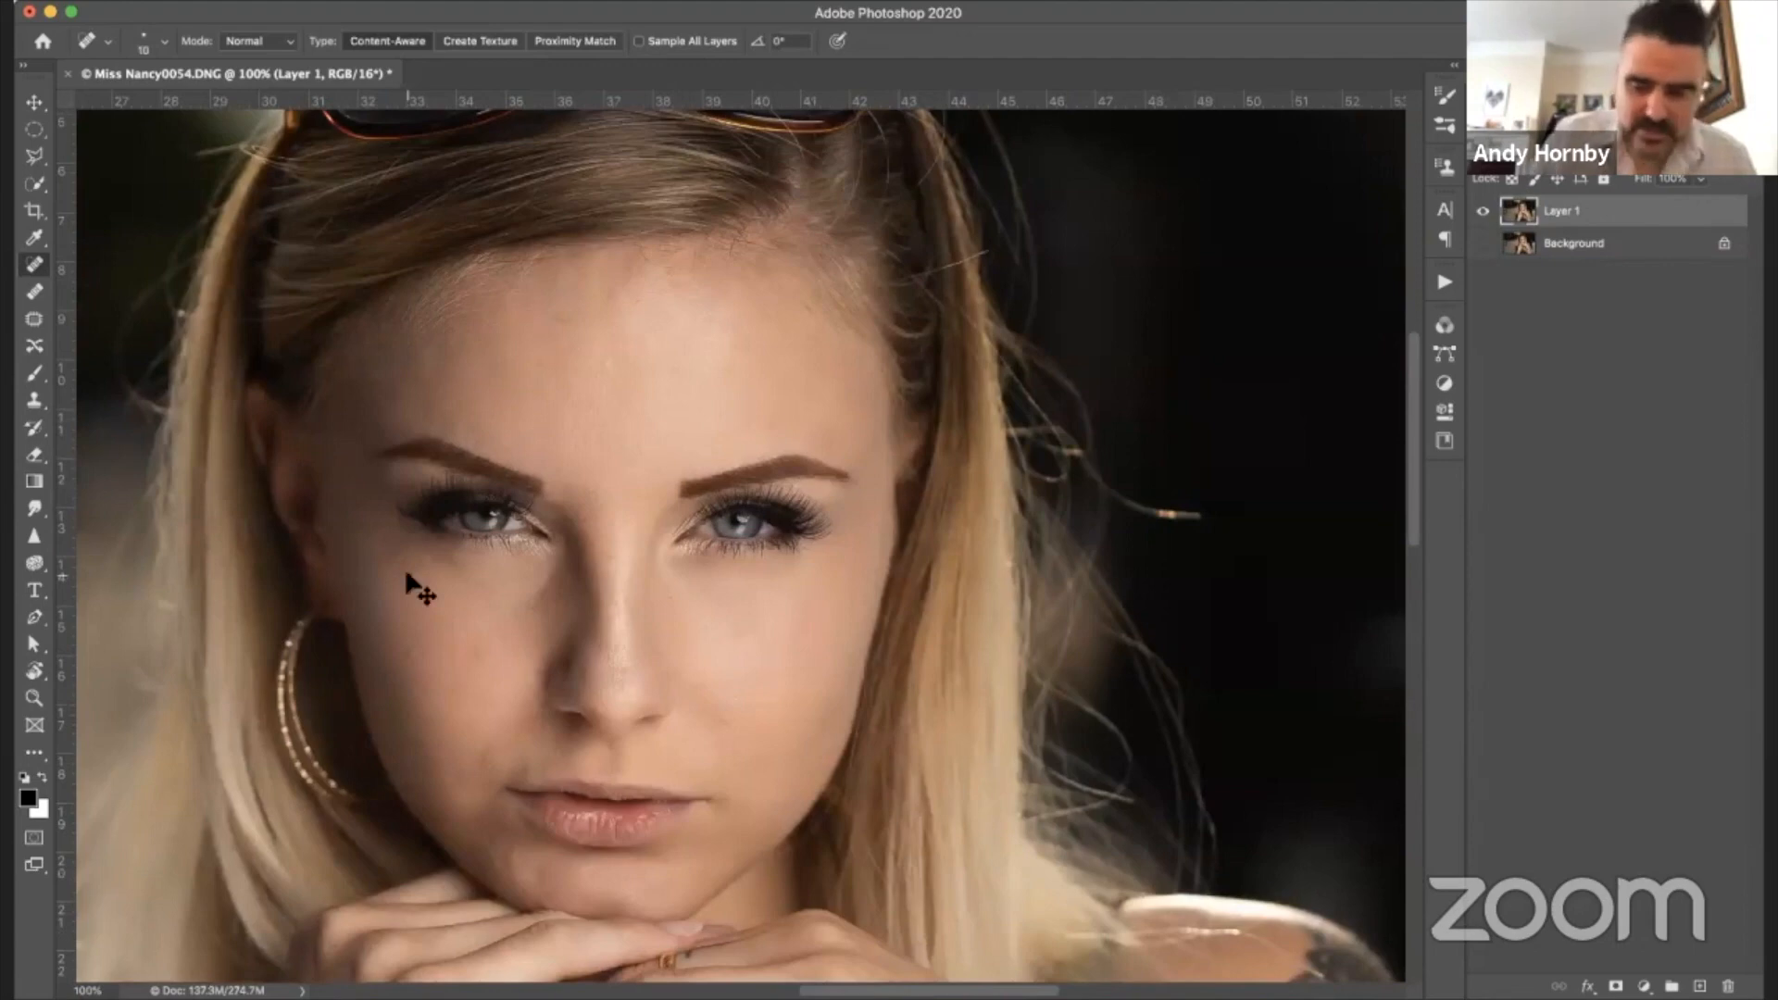
key(super+plus)
key(super+plus)
key(super+minus)
key(super+minus)
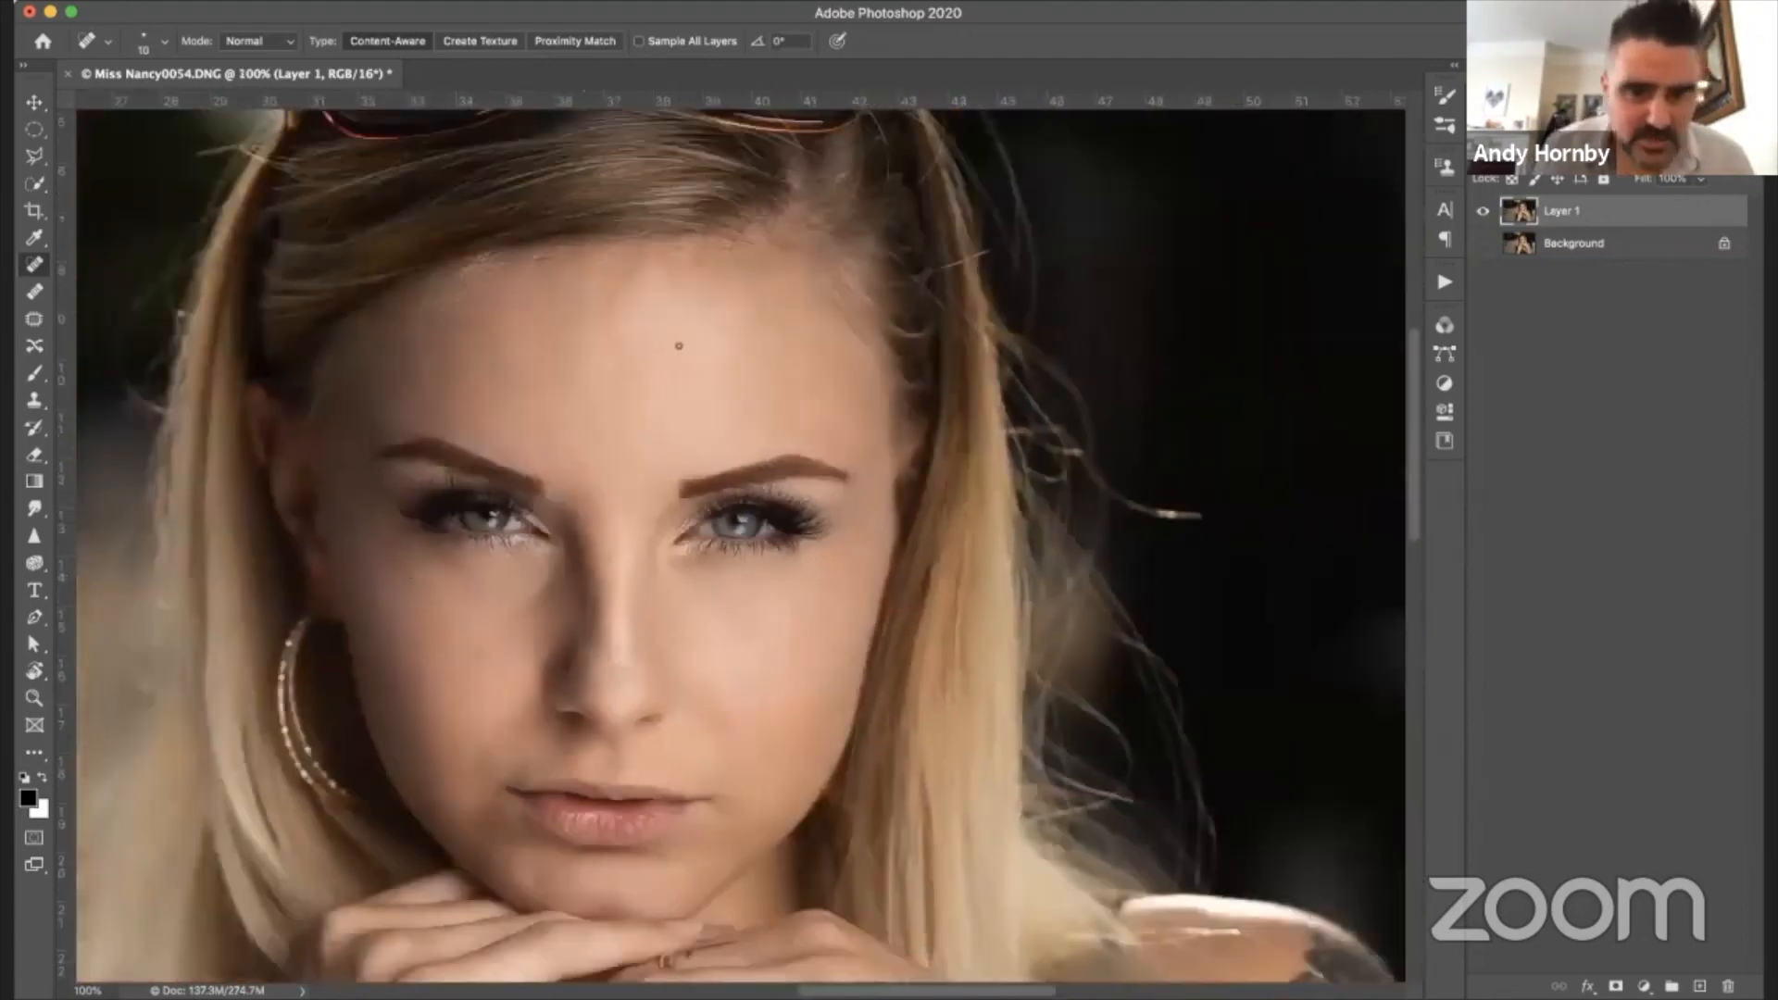
- Patch the small blemishes in the centre of the forehead with clean nearby skin, using the Patch tool in Source mode
key(super+plus)
scroll(679, 344, up, 4)
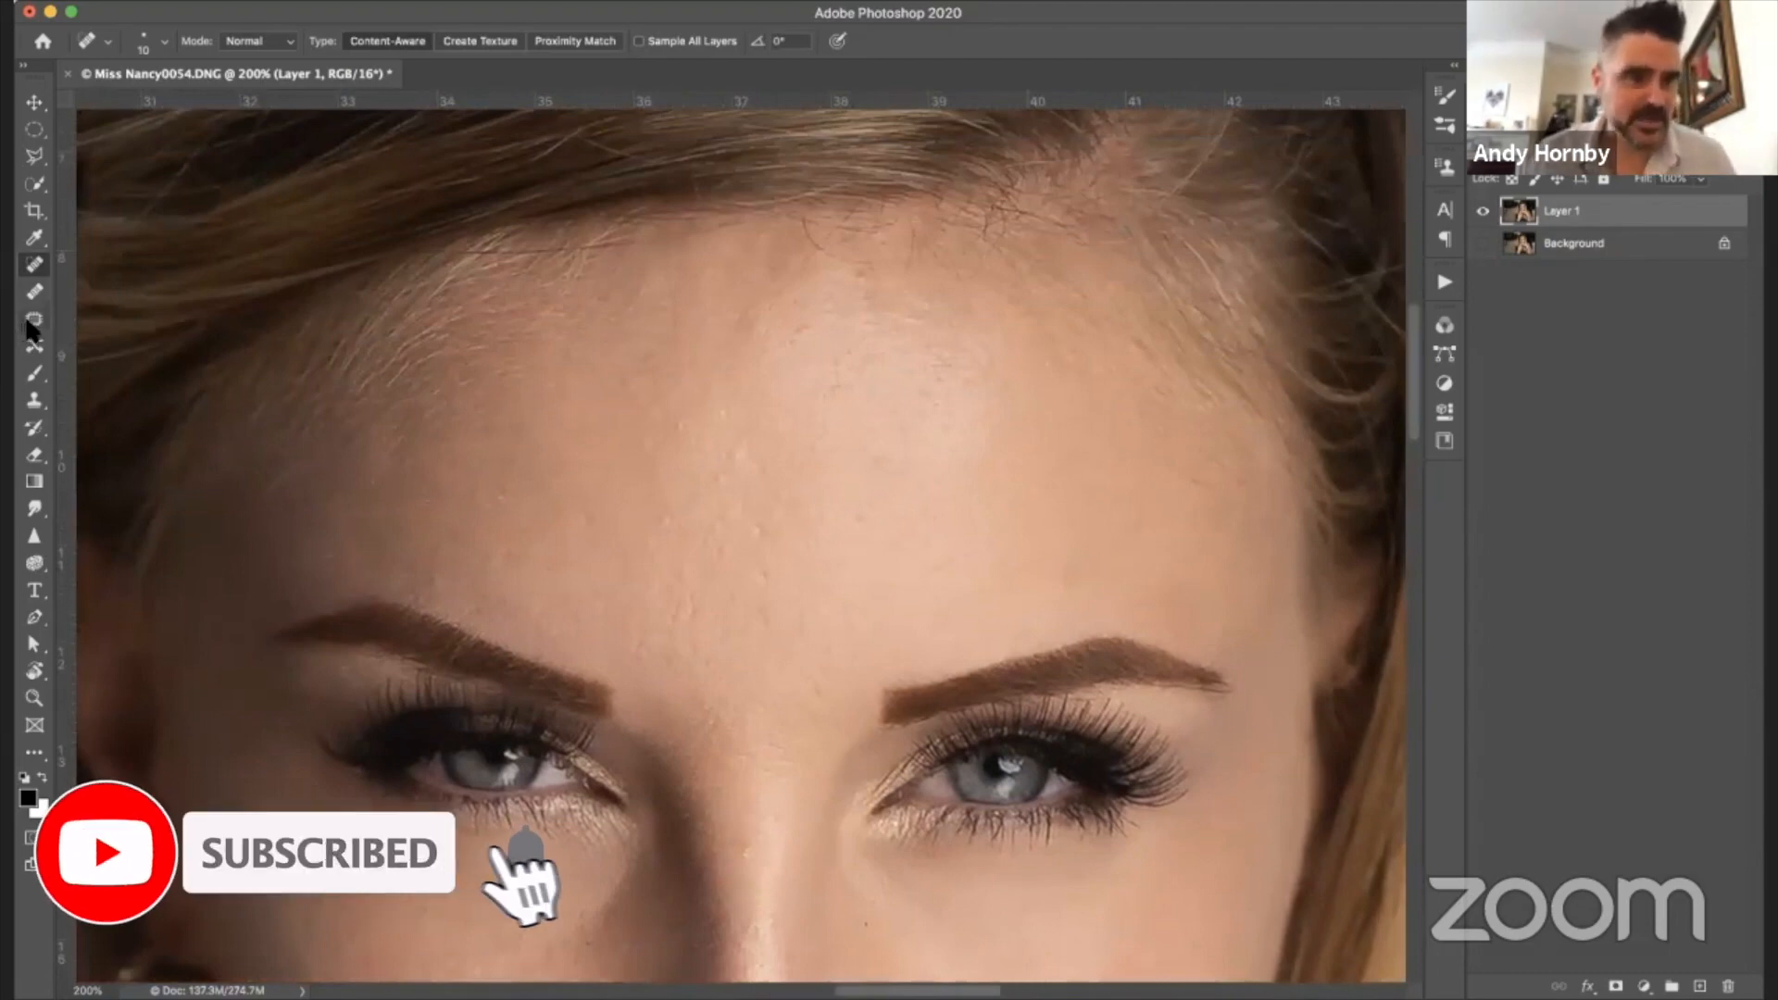
click(35, 318)
mouse_move(709, 420)
mouse_down()
mouse_move(738, 436)
mouse_move(737, 466)
mouse_move(824, 467)
mouse_move(1079, 562)
mouse_move(1063, 576)
mouse_up()
key(super+d)
mouse_move(875, 487)
mouse_down()
mouse_move(849, 488)
mouse_move(884, 508)
mouse_move(862, 525)
mouse_up()
key(super+d)
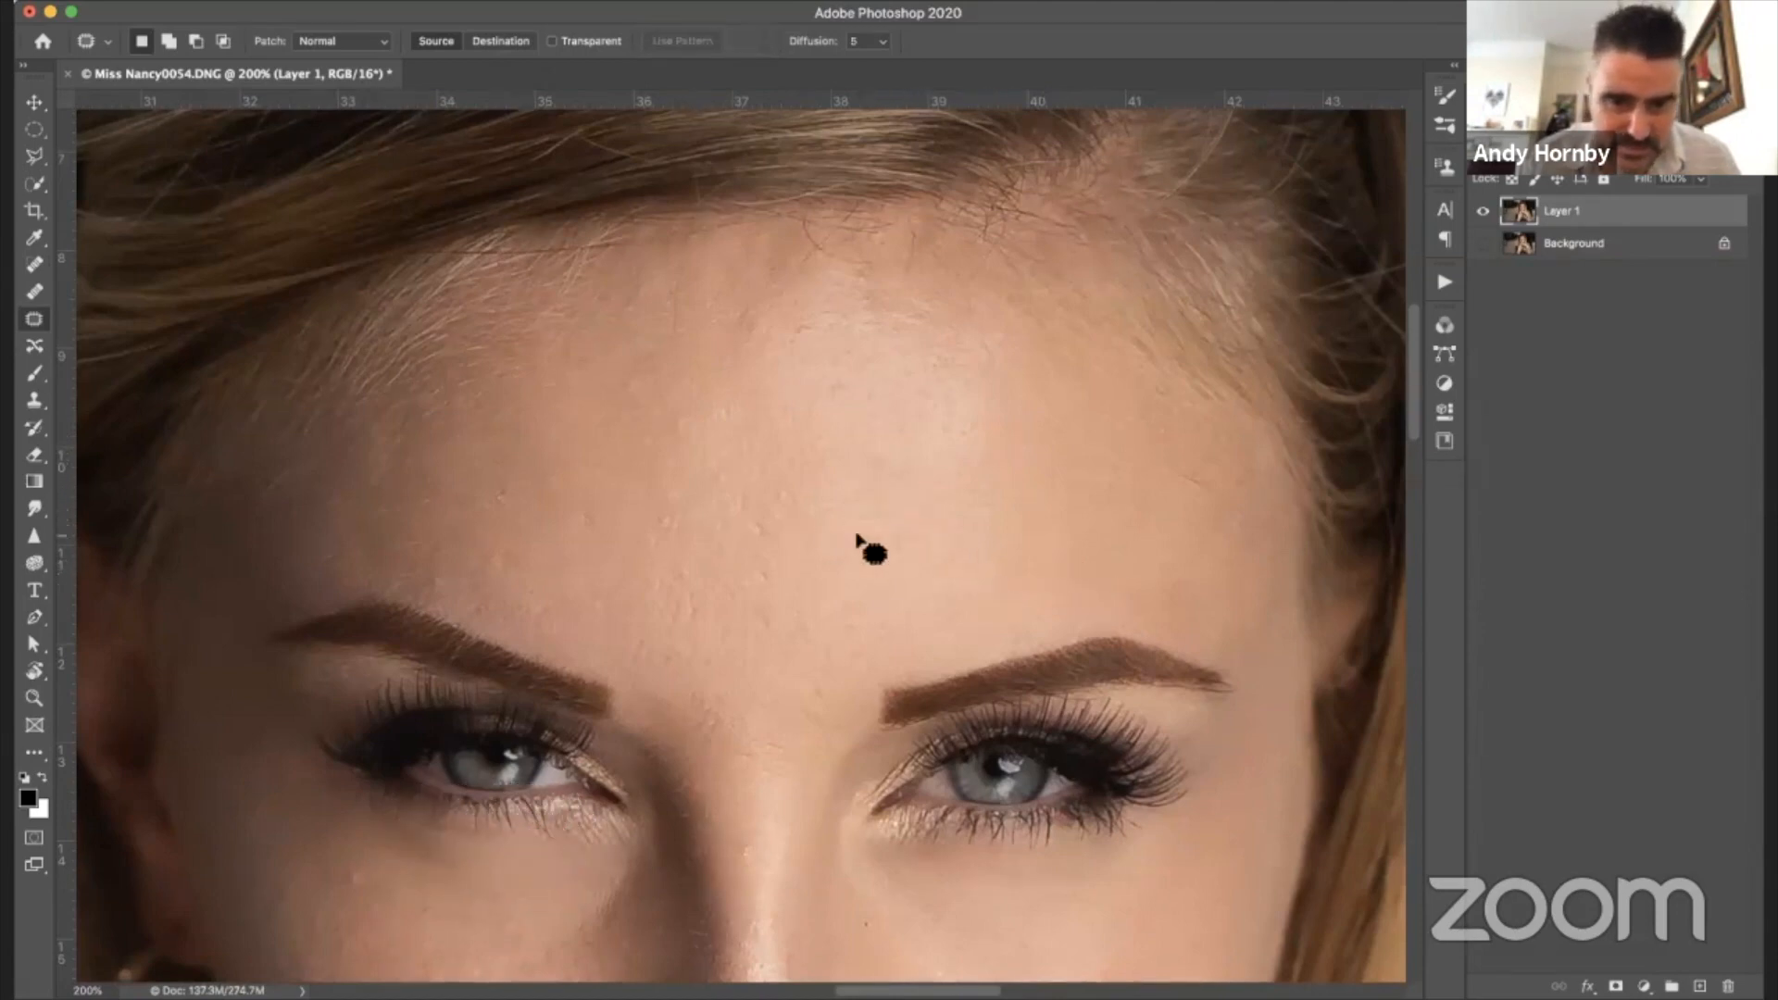
- Patch the remaining forehead blemishes above the left-hand eyebrow, below the hairline and above the right-hand eyebrow
mouse_move(587, 505)
mouse_down()
mouse_move(610, 523)
mouse_move(587, 525)
mouse_move(609, 481)
mouse_up()
key(super+d)
mouse_move(813, 330)
mouse_down()
mouse_move(787, 329)
mouse_move(811, 333)
mouse_up()
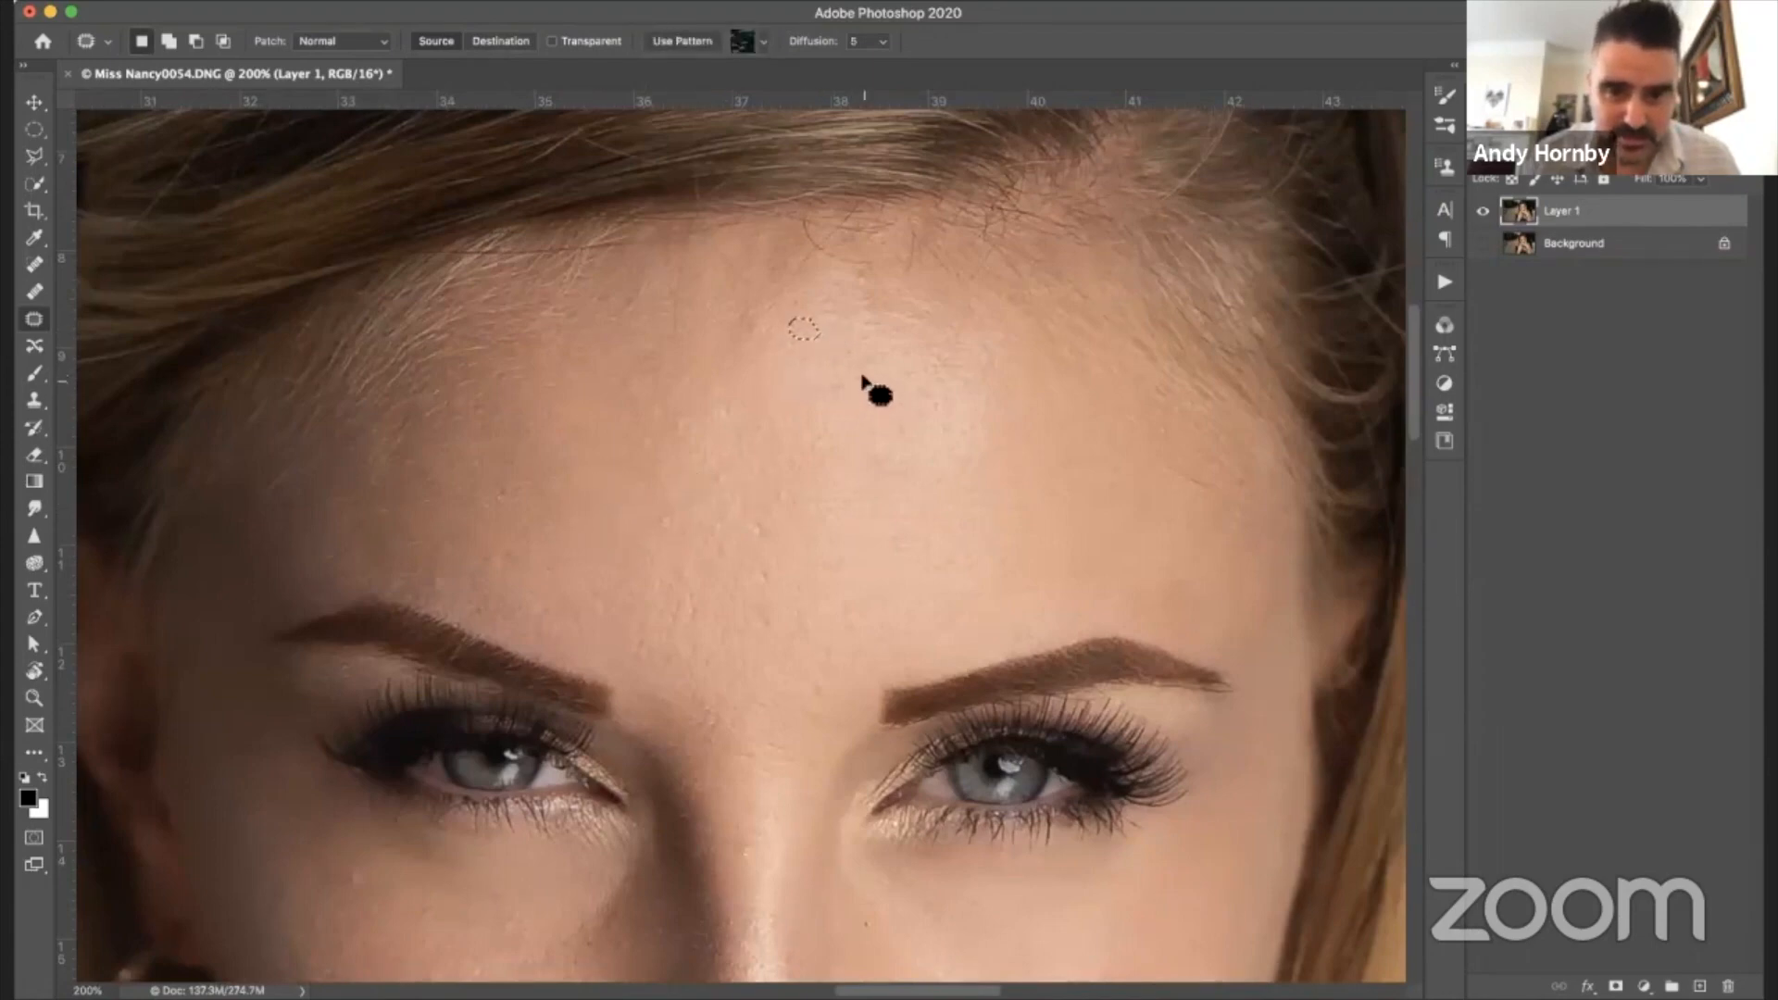
drag(816, 398, 869, 391)
scroll(808, 446, down, 5)
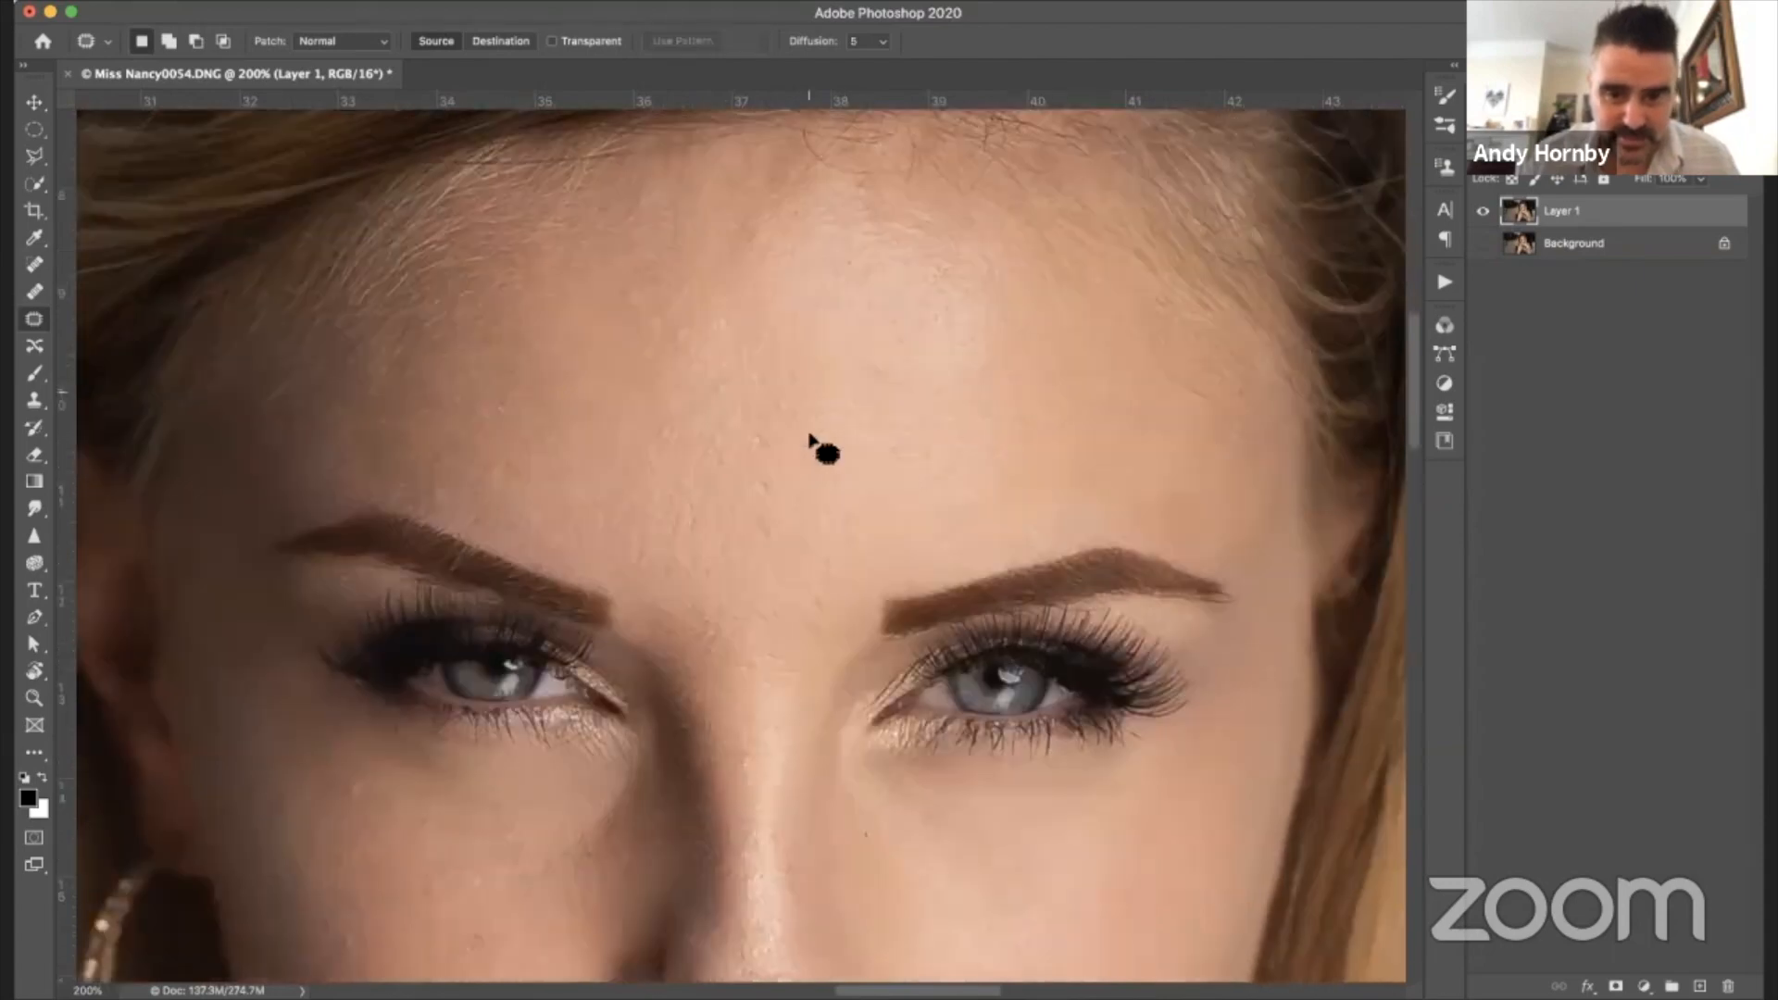
mouse_move(1184, 369)
mouse_down()
mouse_move(1124, 376)
mouse_move(1203, 400)
mouse_move(1175, 417)
mouse_up()
drag(1142, 334, 1140, 337)
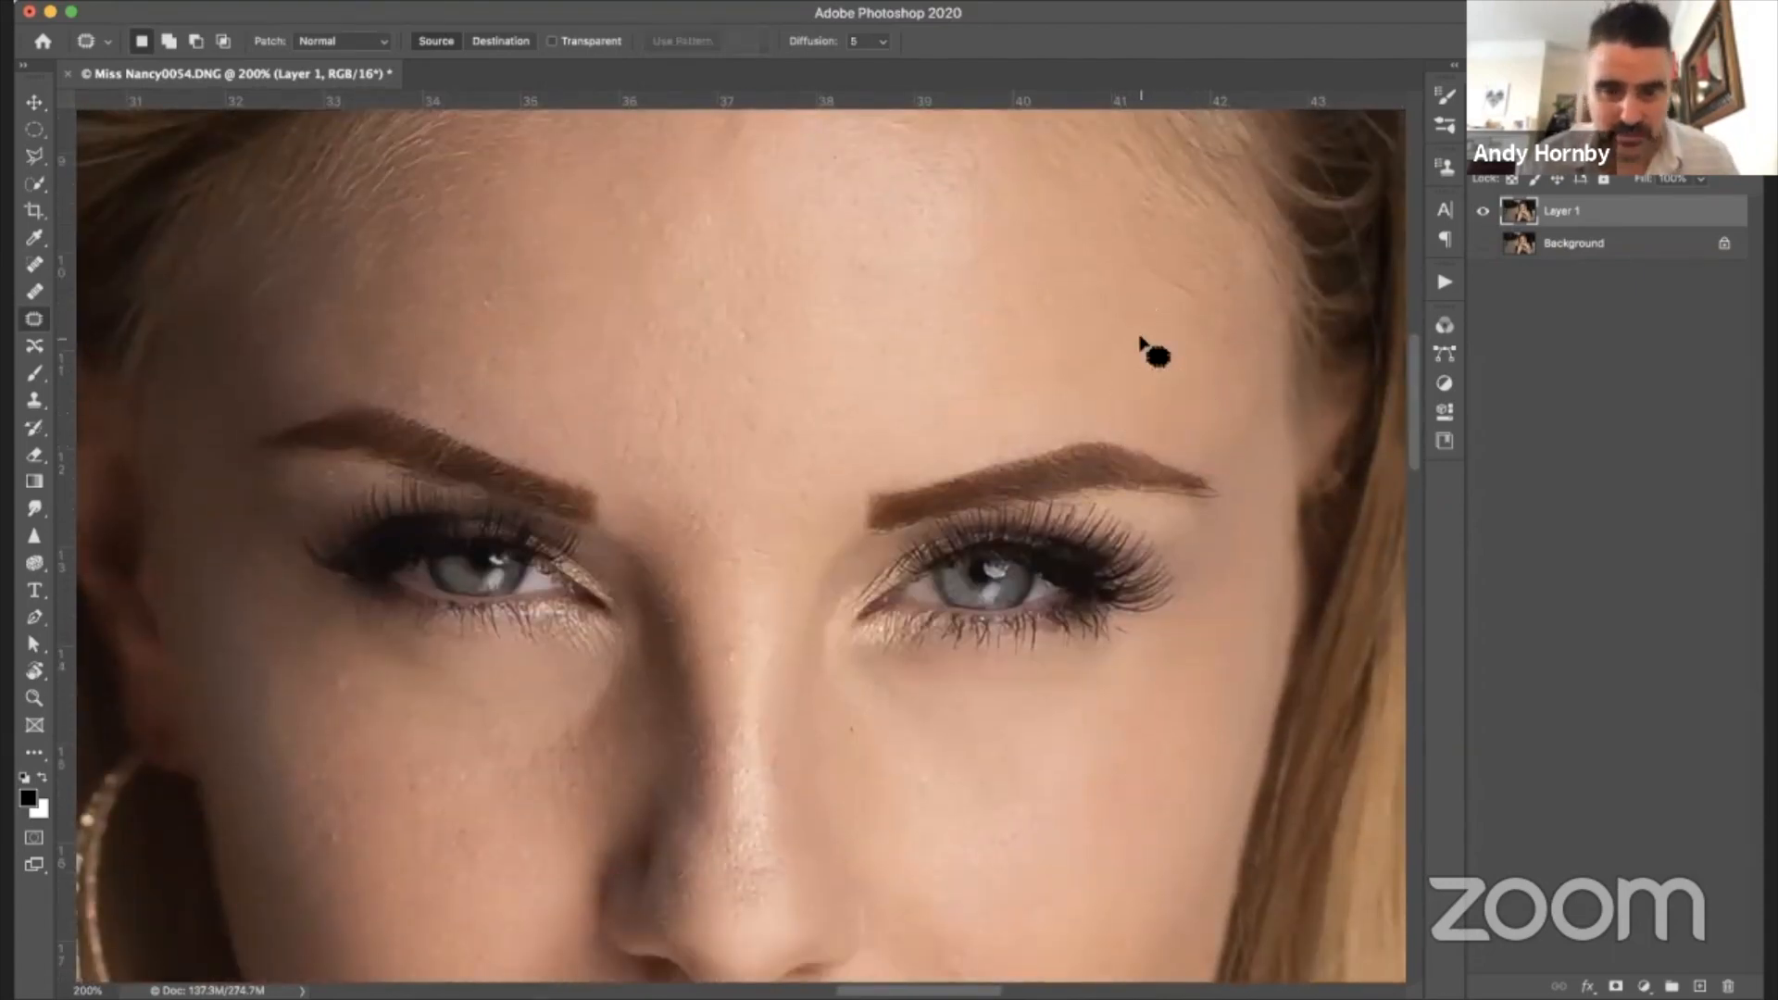
- Patch the small blemish on the outer part of the cheek beside the hoop earring
scroll(1142, 352, down, 8)
scroll(1142, 352, left, 3)
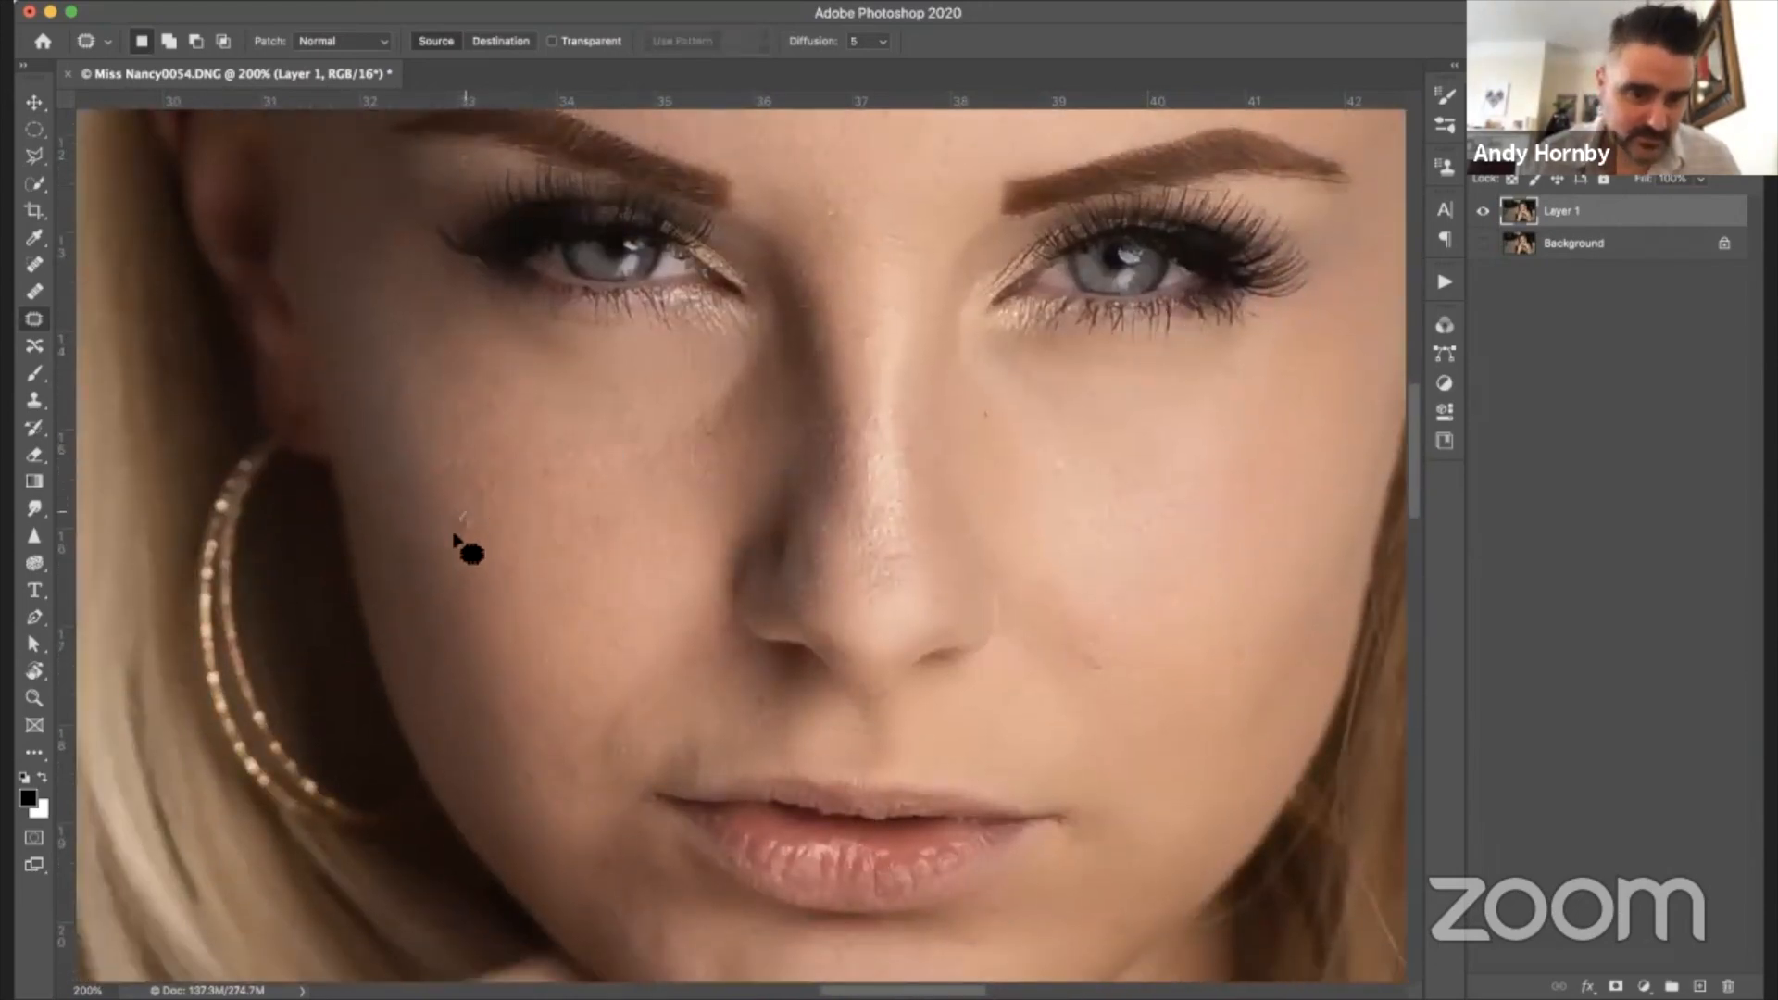
drag(463, 520, 465, 520)
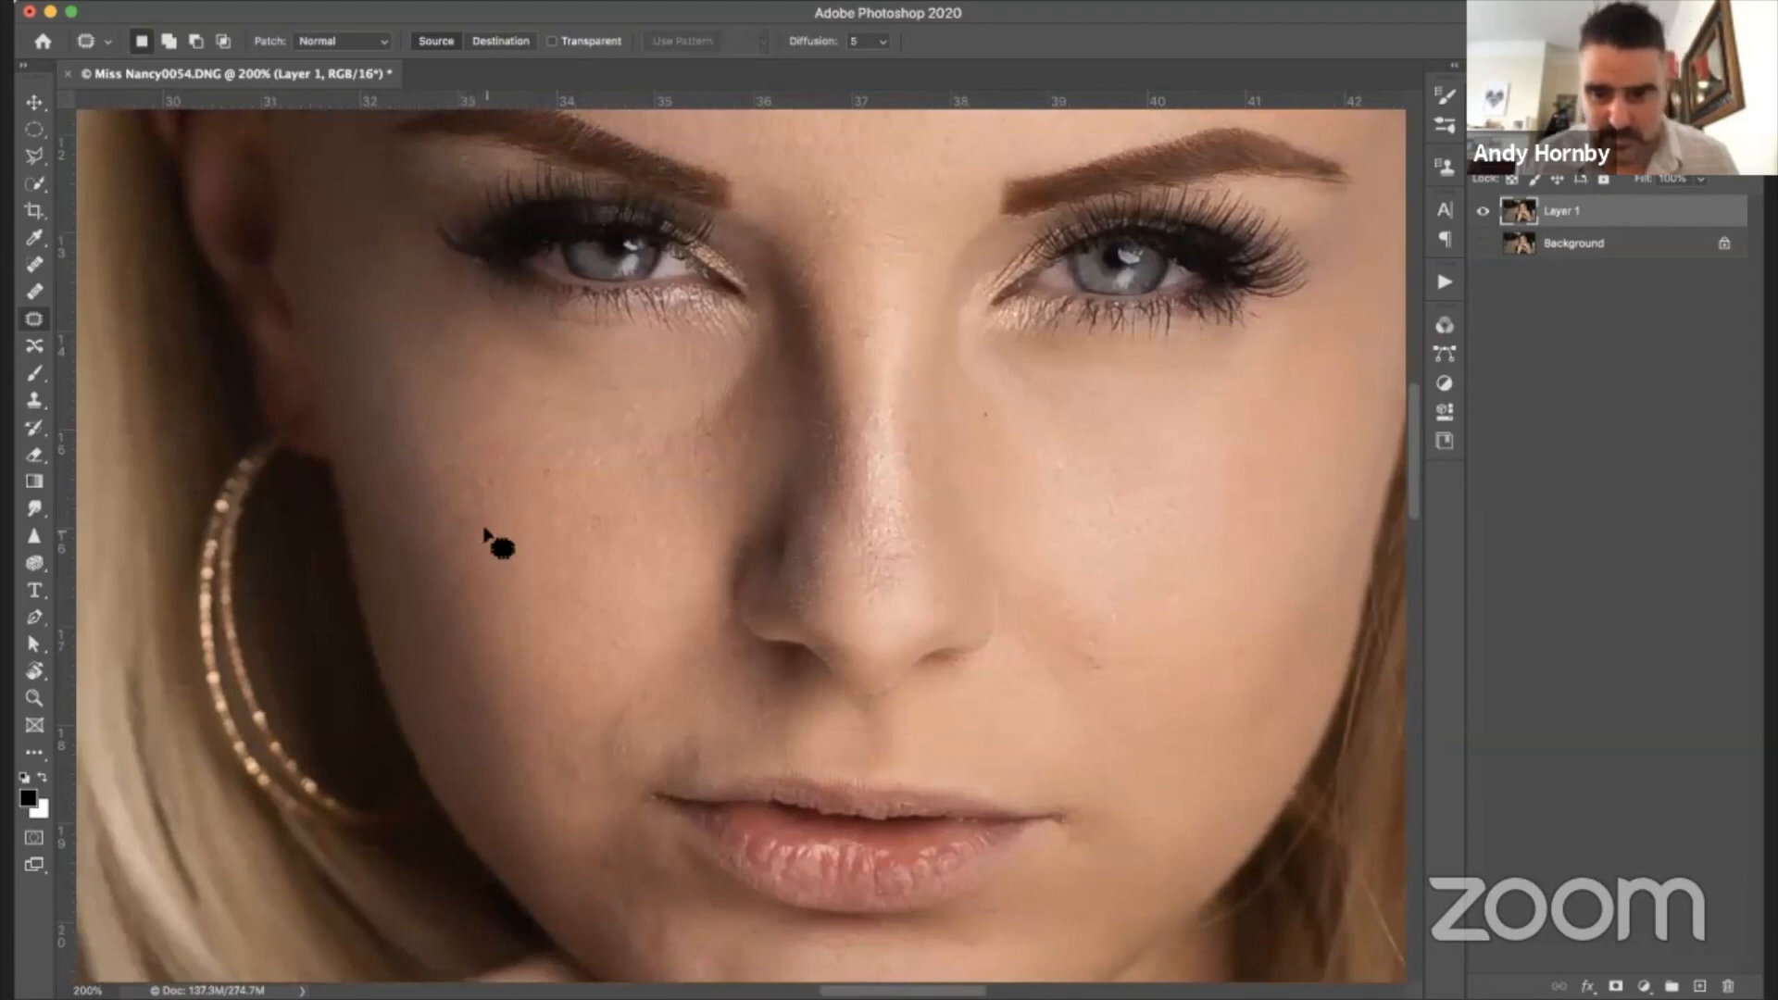
- Patch the blemishes on the brighter cheek, beside the nose, lower on the cheek and out towards the hair
scroll(485, 532, right, 3)
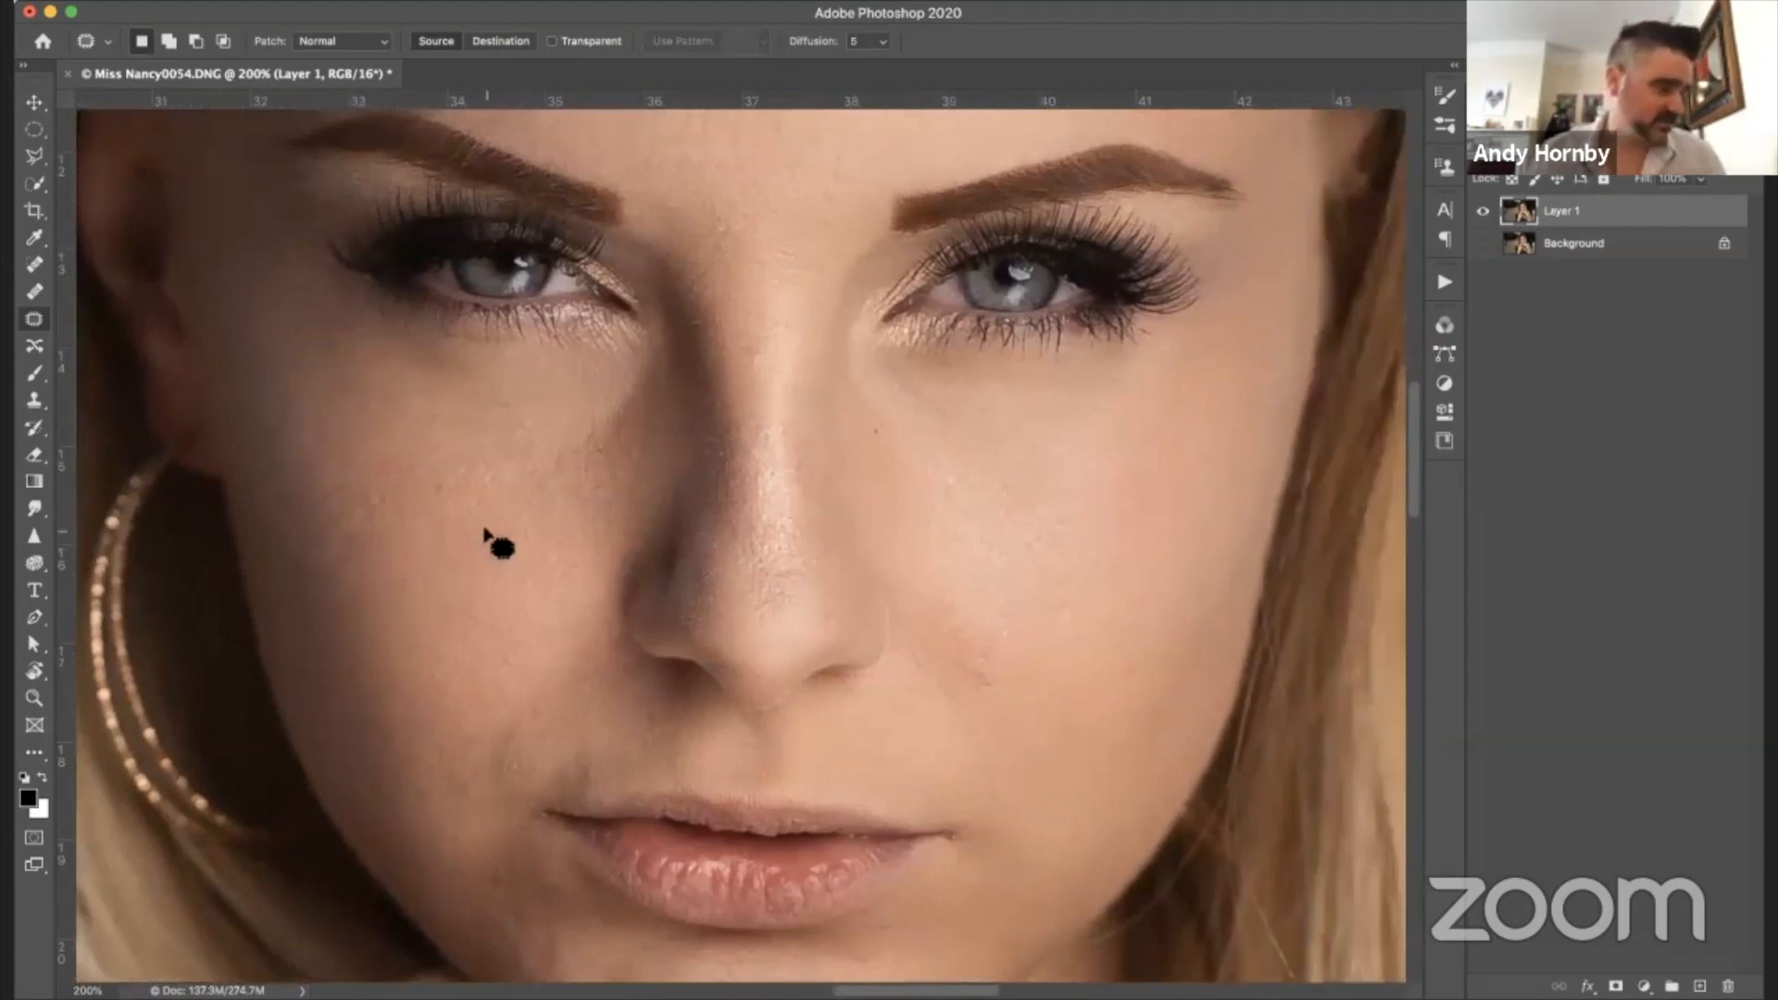
scroll(491, 535, down, 1)
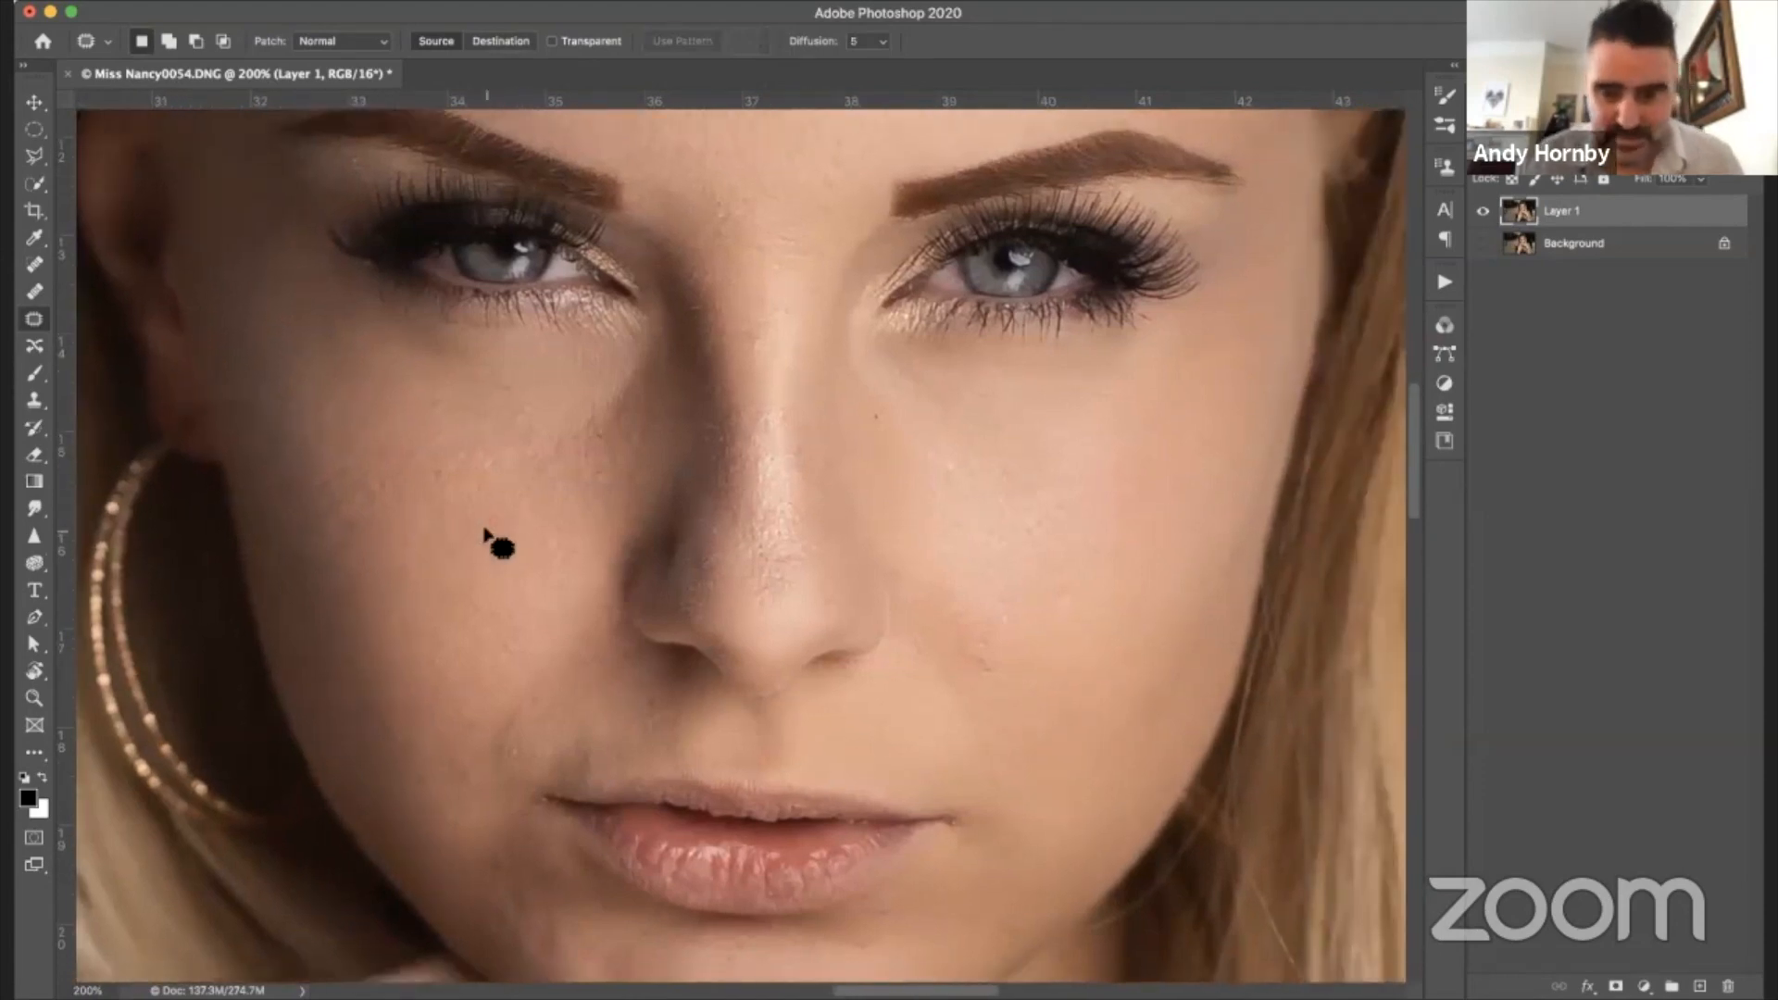
mouse_move(999, 652)
mouse_down()
mouse_move(957, 647)
mouse_move(998, 656)
mouse_up()
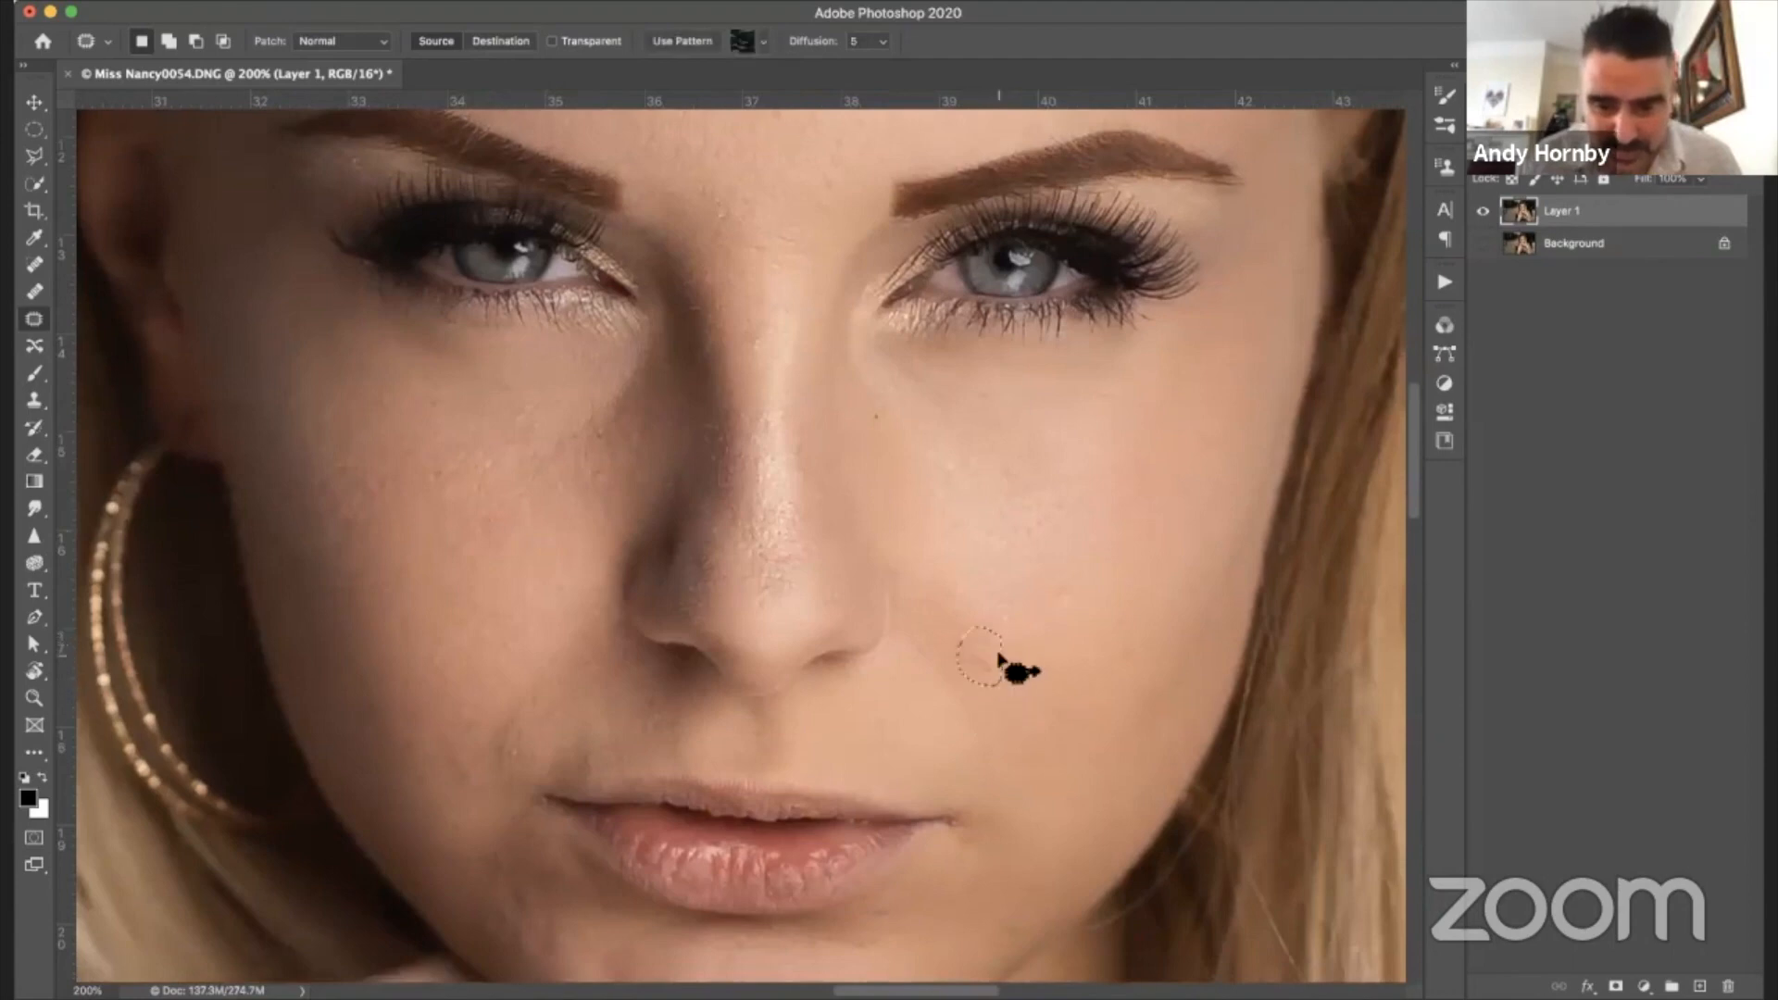
mouse_move(1066, 580)
mouse_down()
mouse_move(1077, 593)
mouse_move(1060, 593)
mouse_up()
key(super+d)
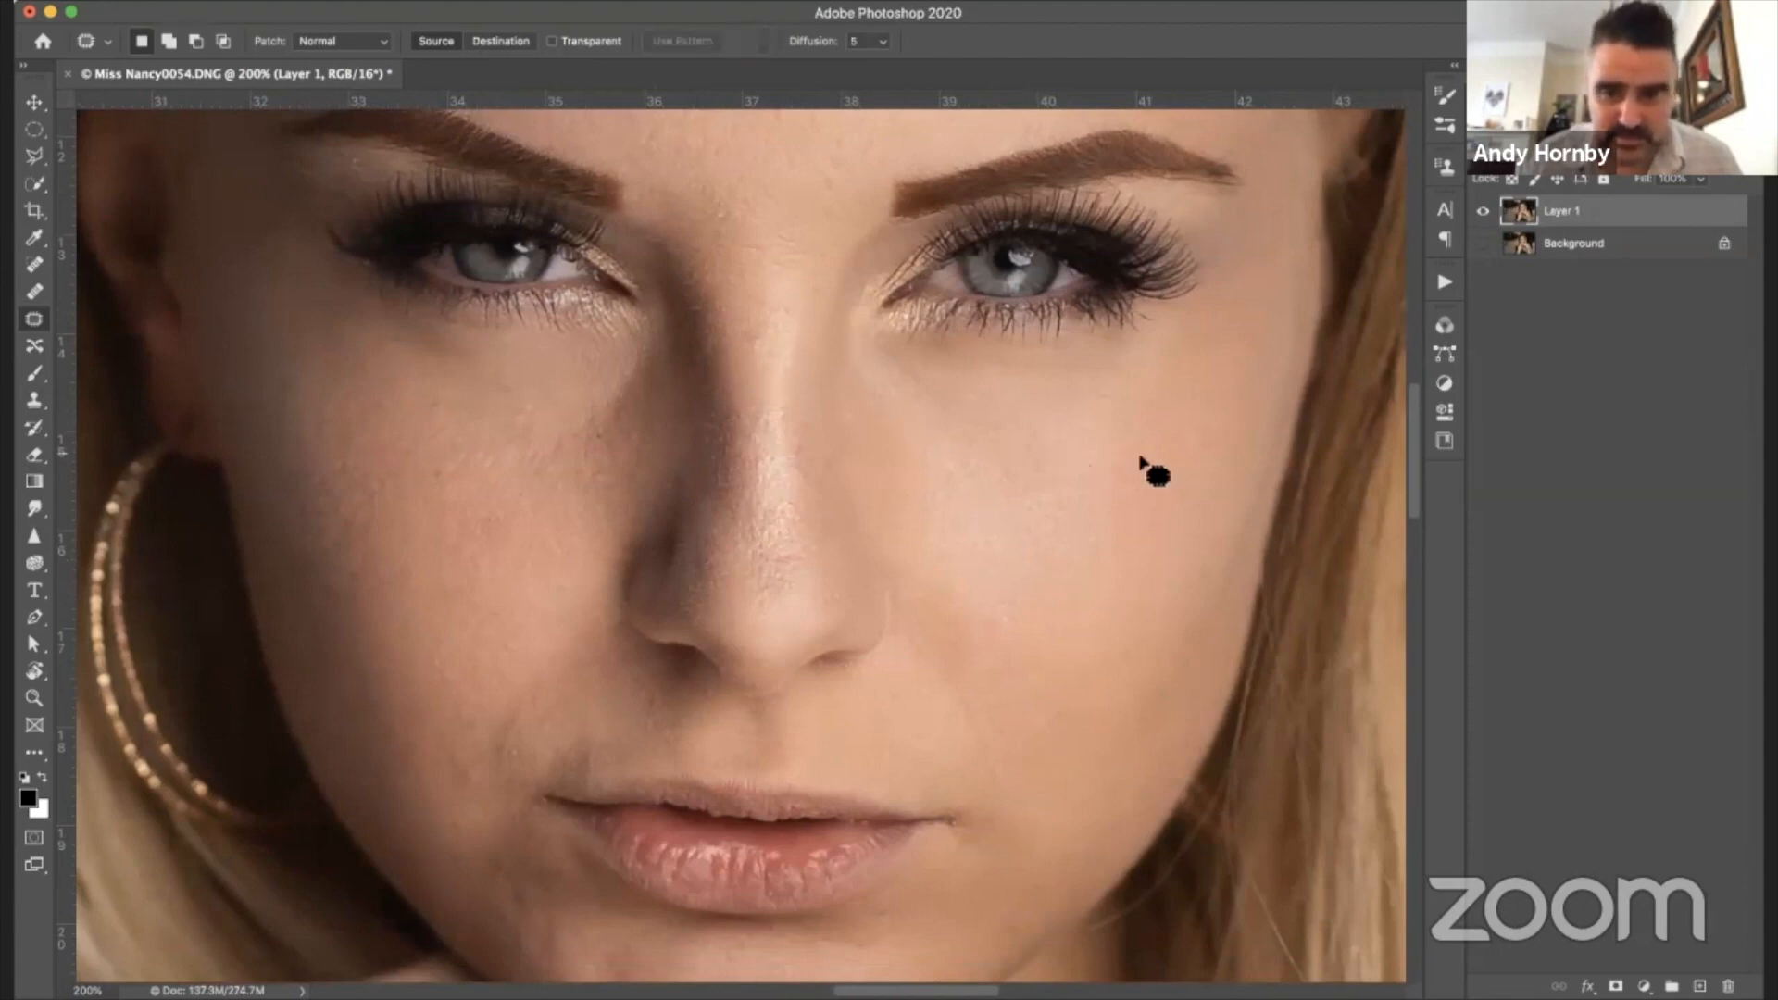
mouse_move(1126, 646)
mouse_down()
mouse_move(1140, 681)
mouse_move(1139, 614)
mouse_up()
key(super+d)
drag(1187, 423, 1203, 440)
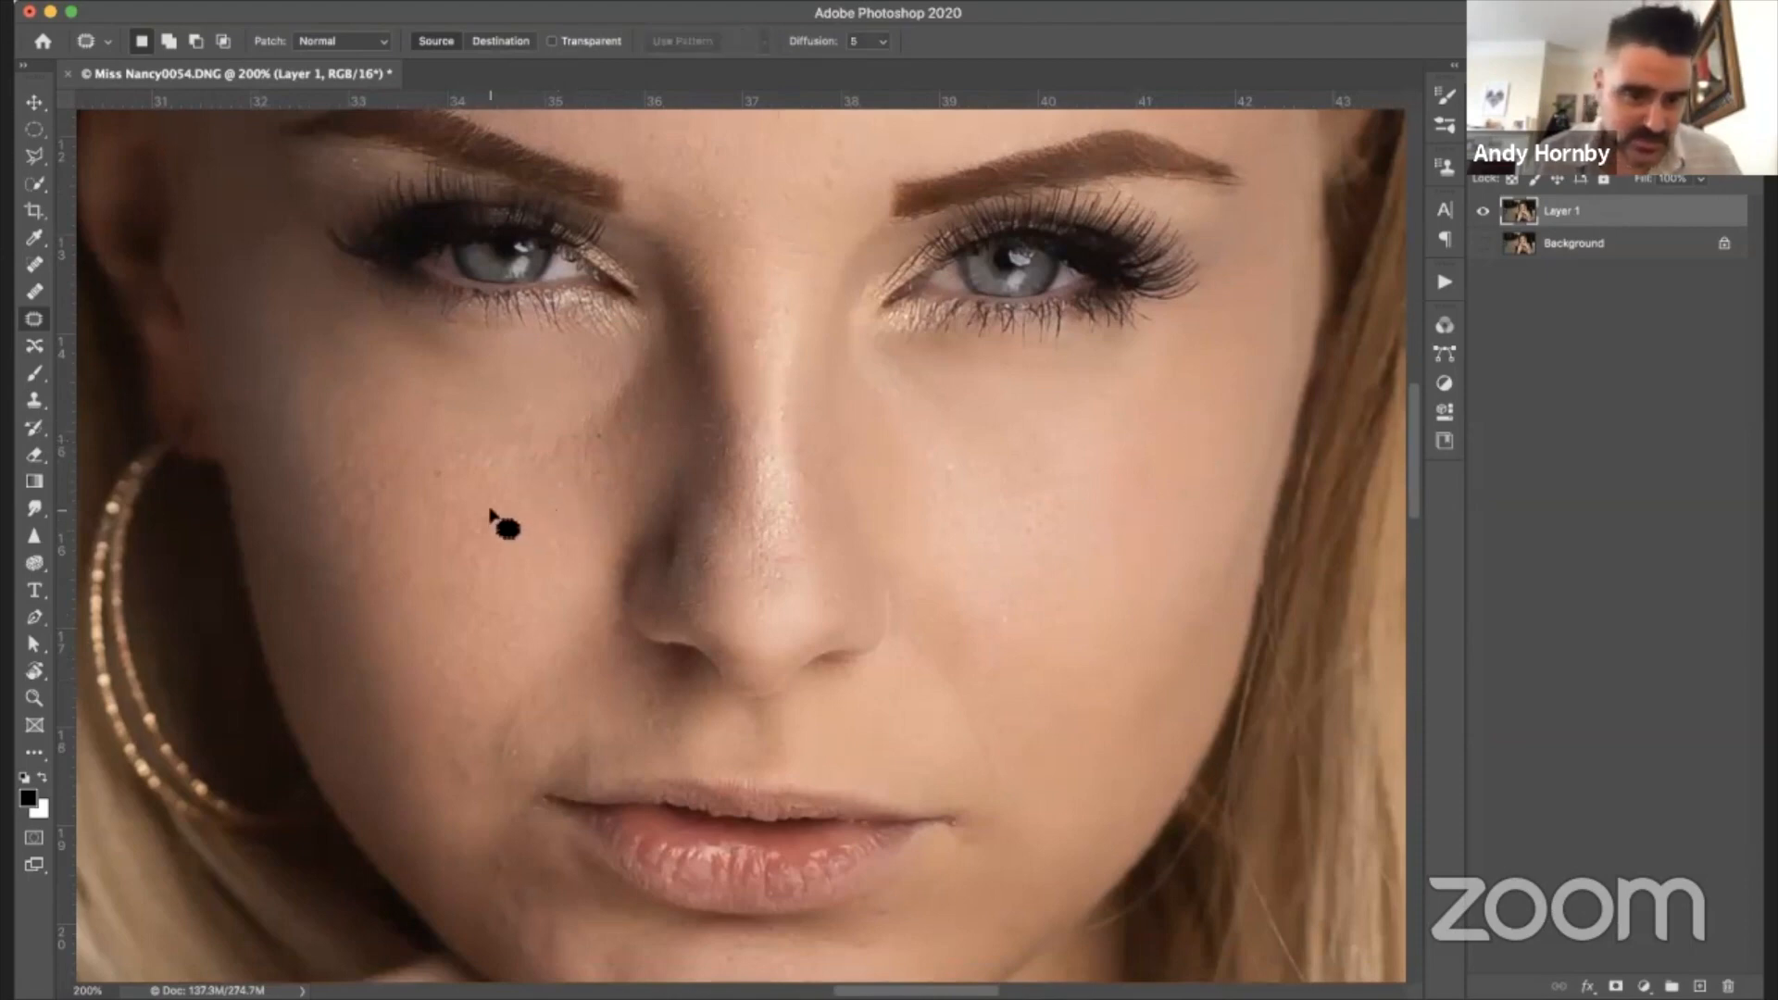
- Patch the small spots in the middle of the shaded cheek below the left-hand eye
drag(491, 509, 493, 528)
key(super+d)
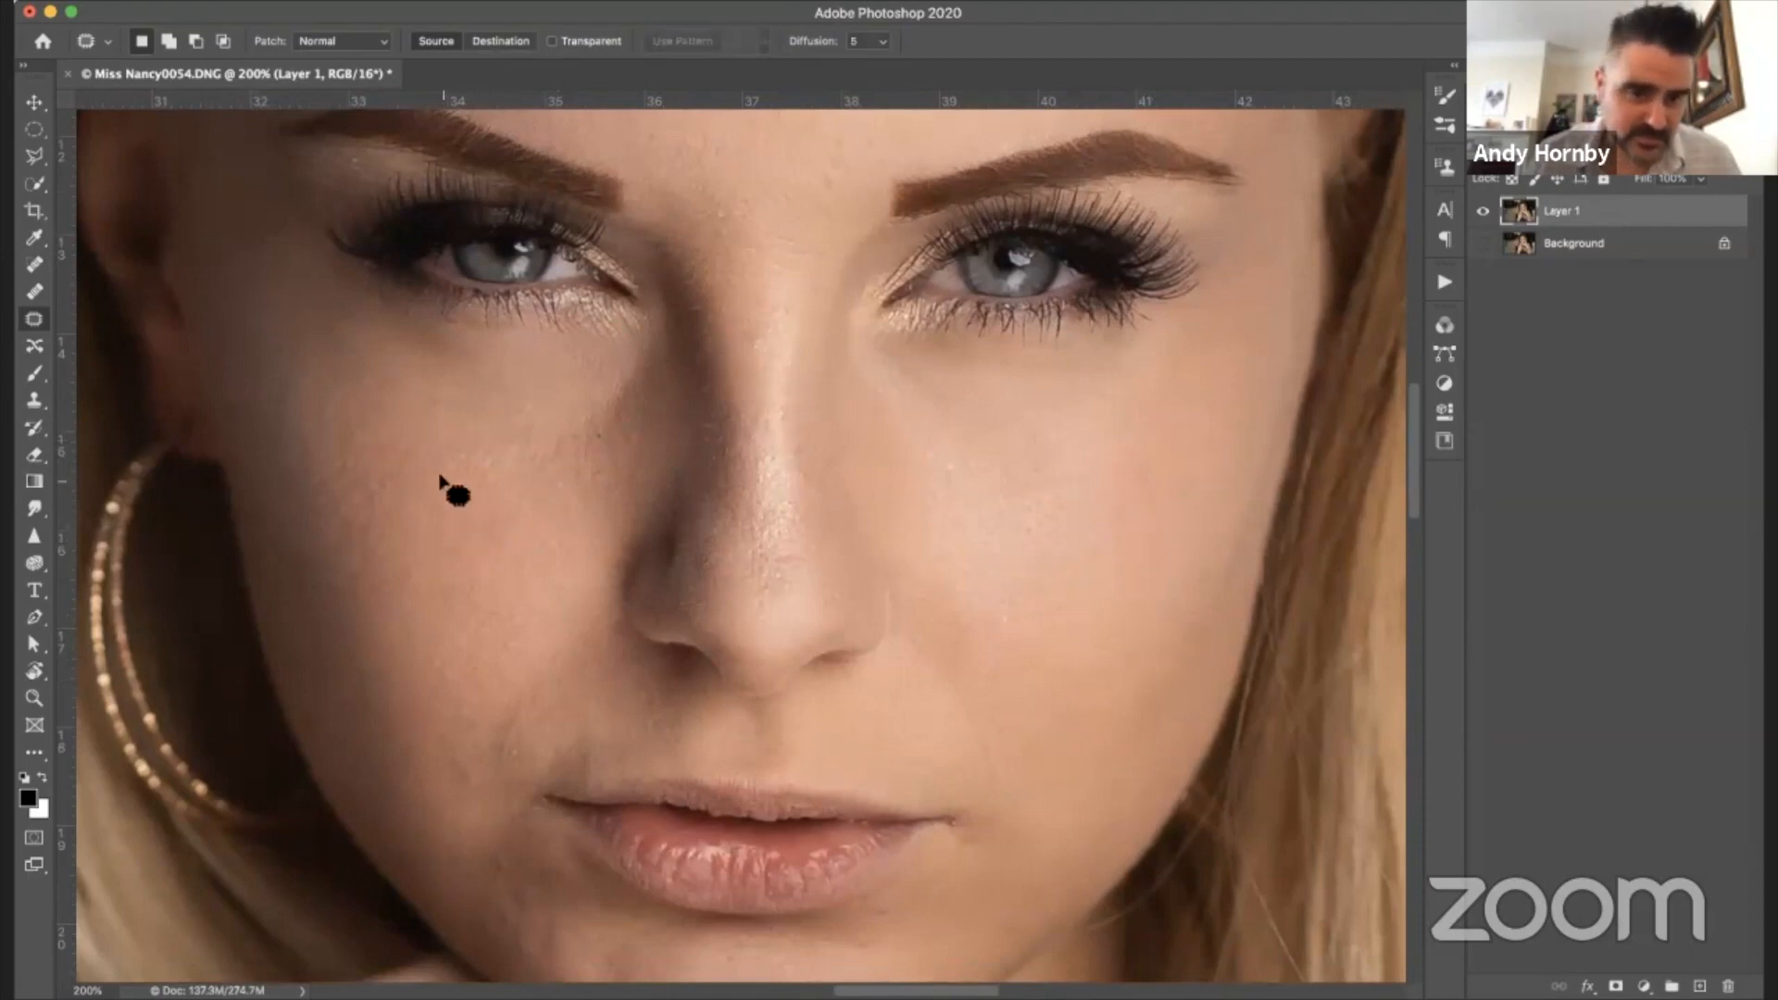
drag(432, 468, 440, 469)
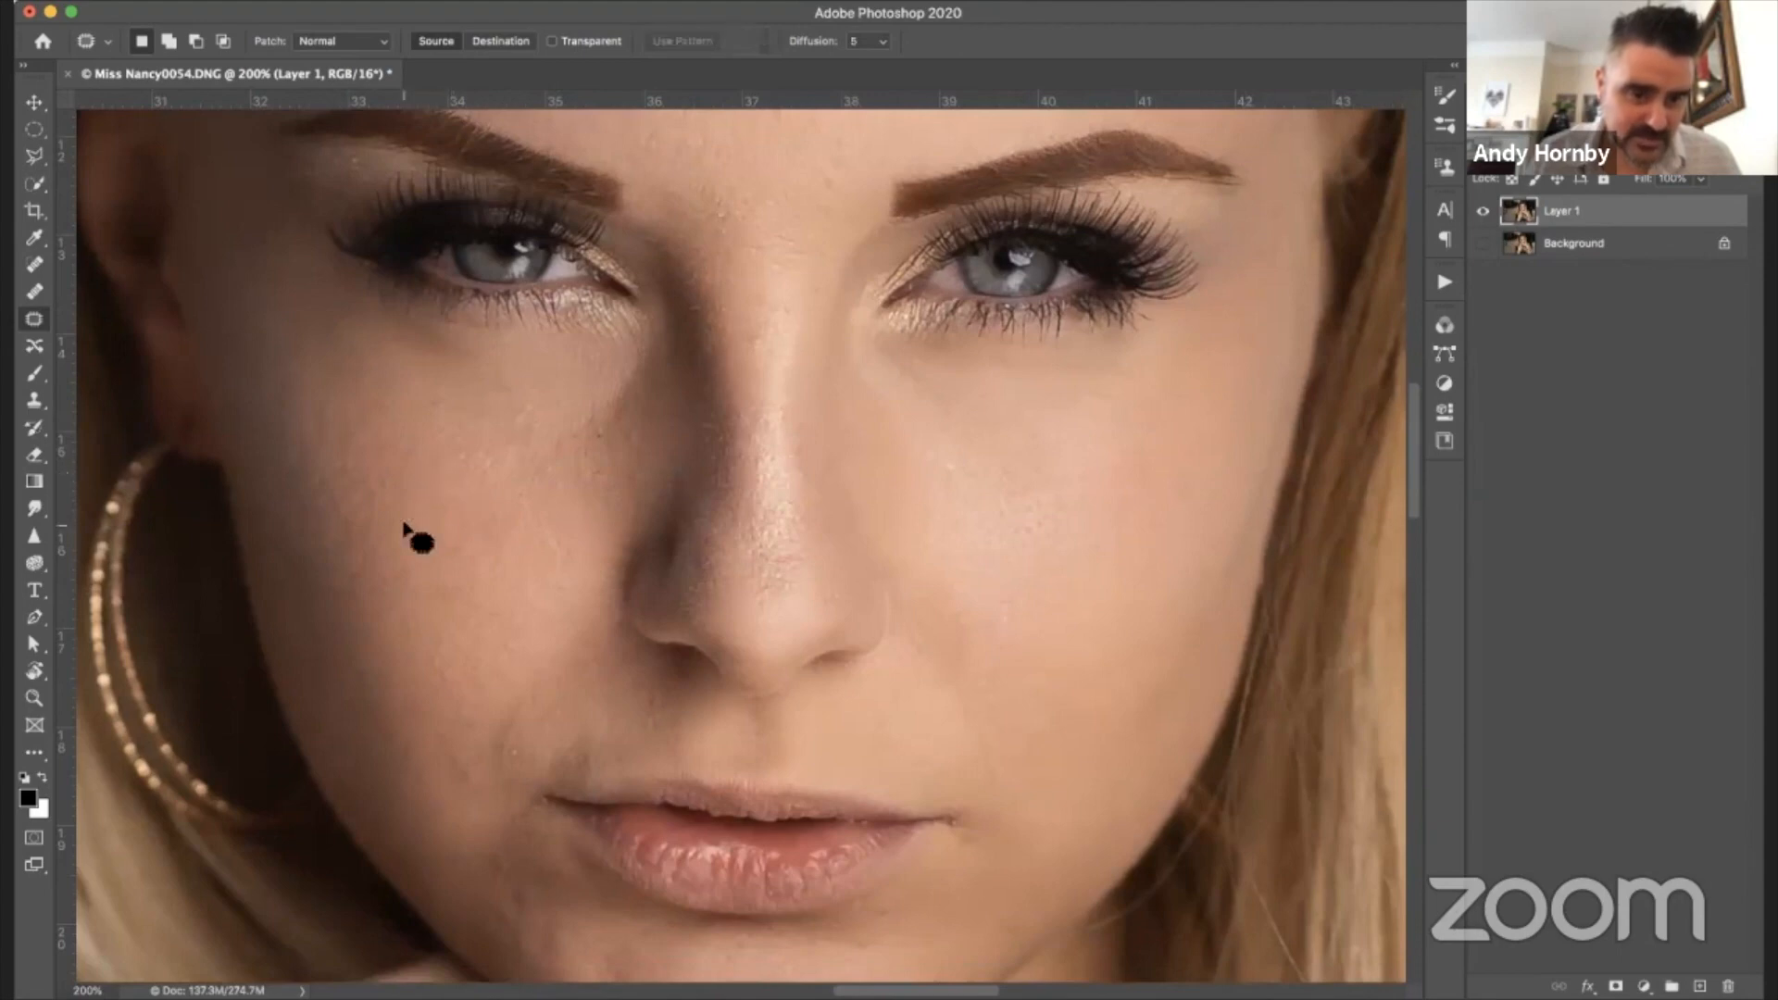
- Patch the blemishes on the lower shaded cheek, around the mouth corner and along the jaw down to the chin
scroll(461, 697, down, 3)
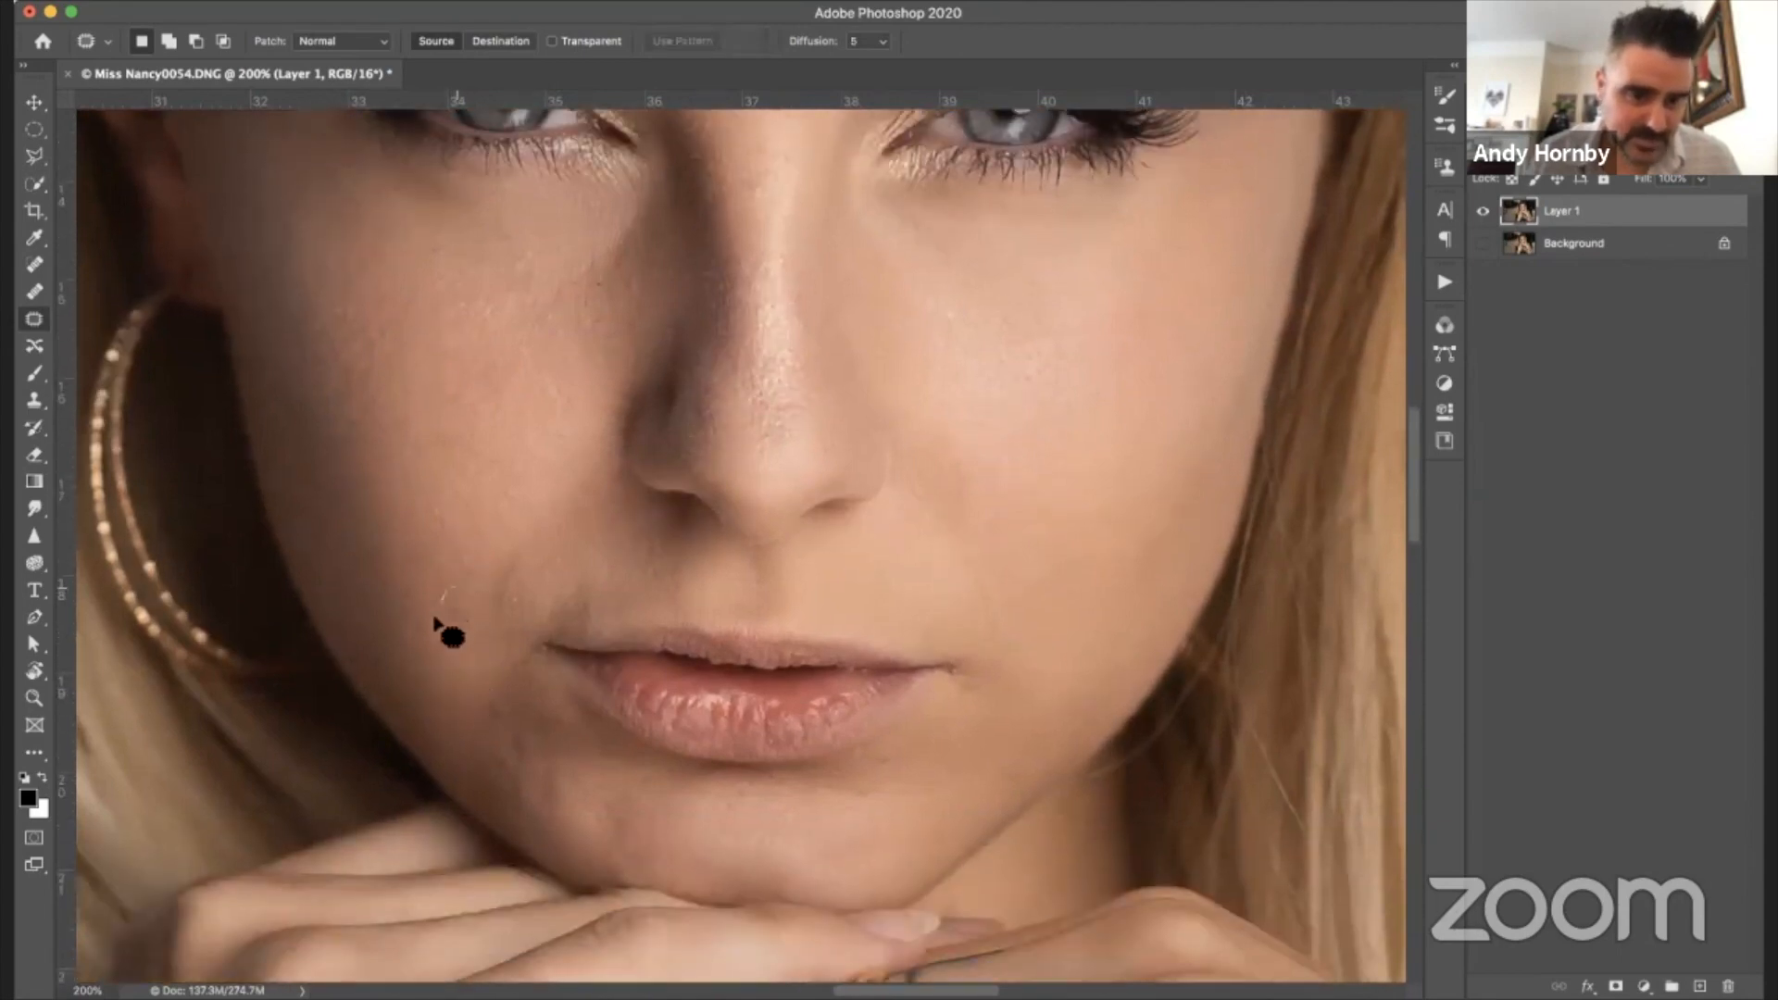
drag(436, 622, 466, 619)
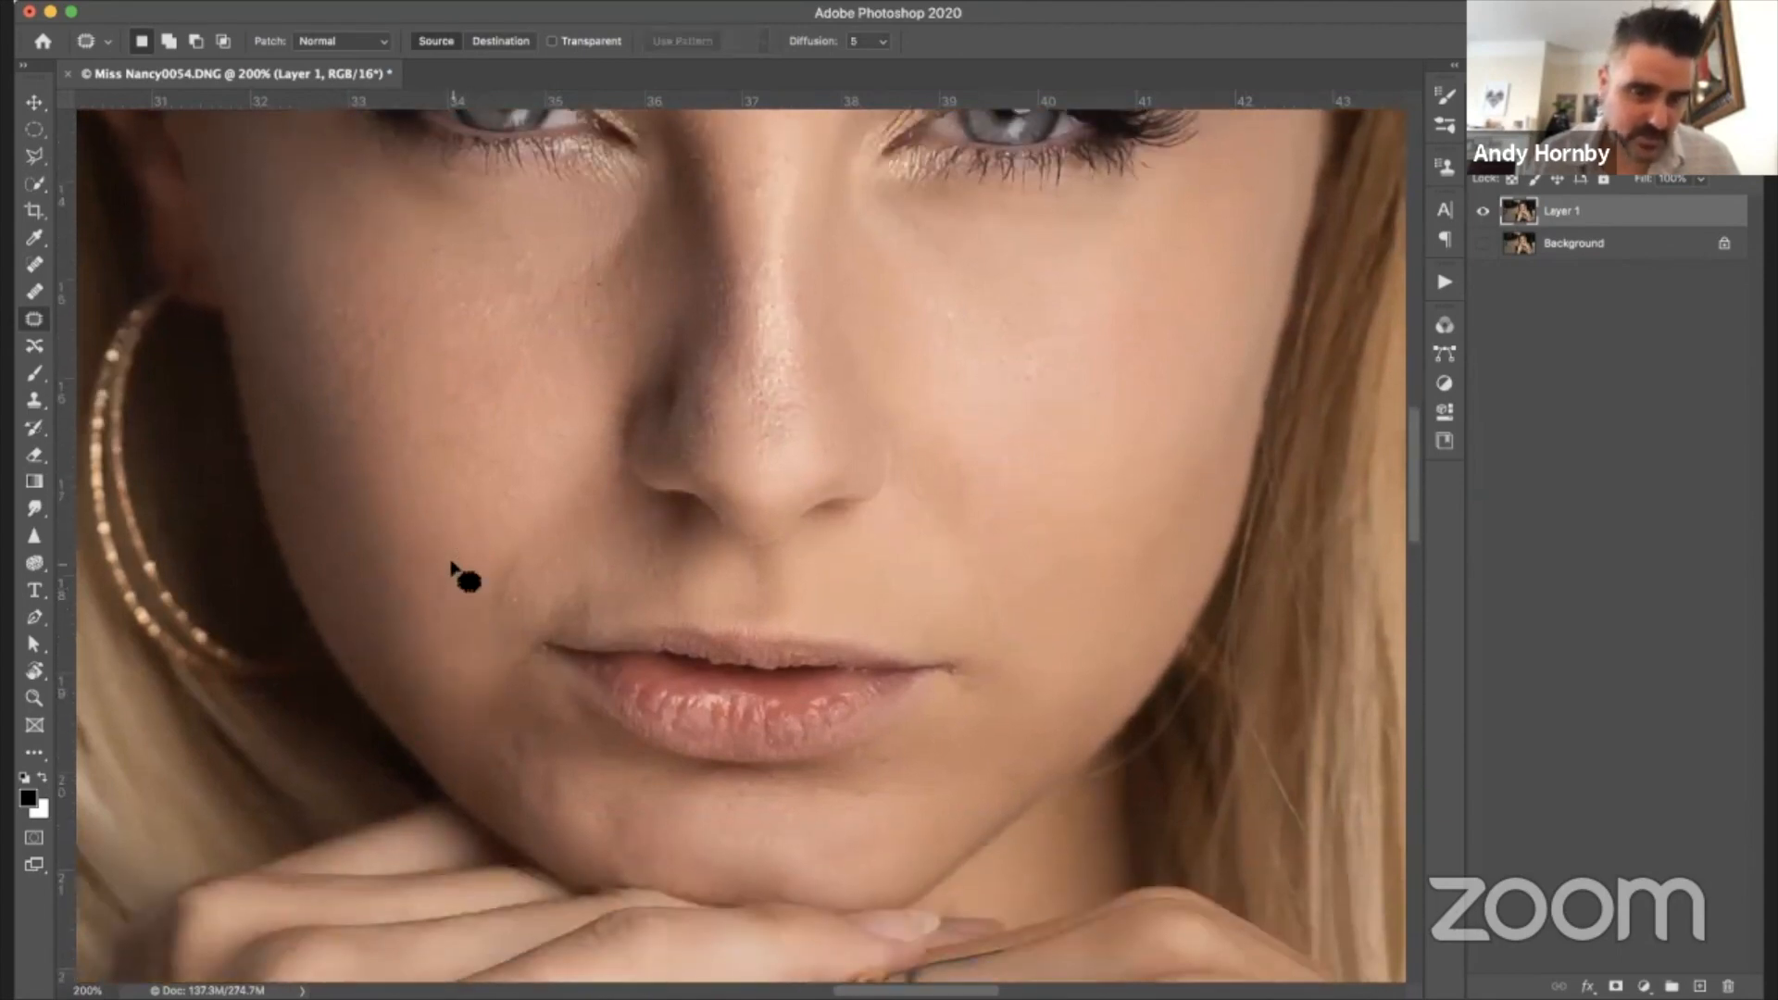
scroll(452, 567, down, 3)
drag(456, 545, 473, 556)
click(554, 645)
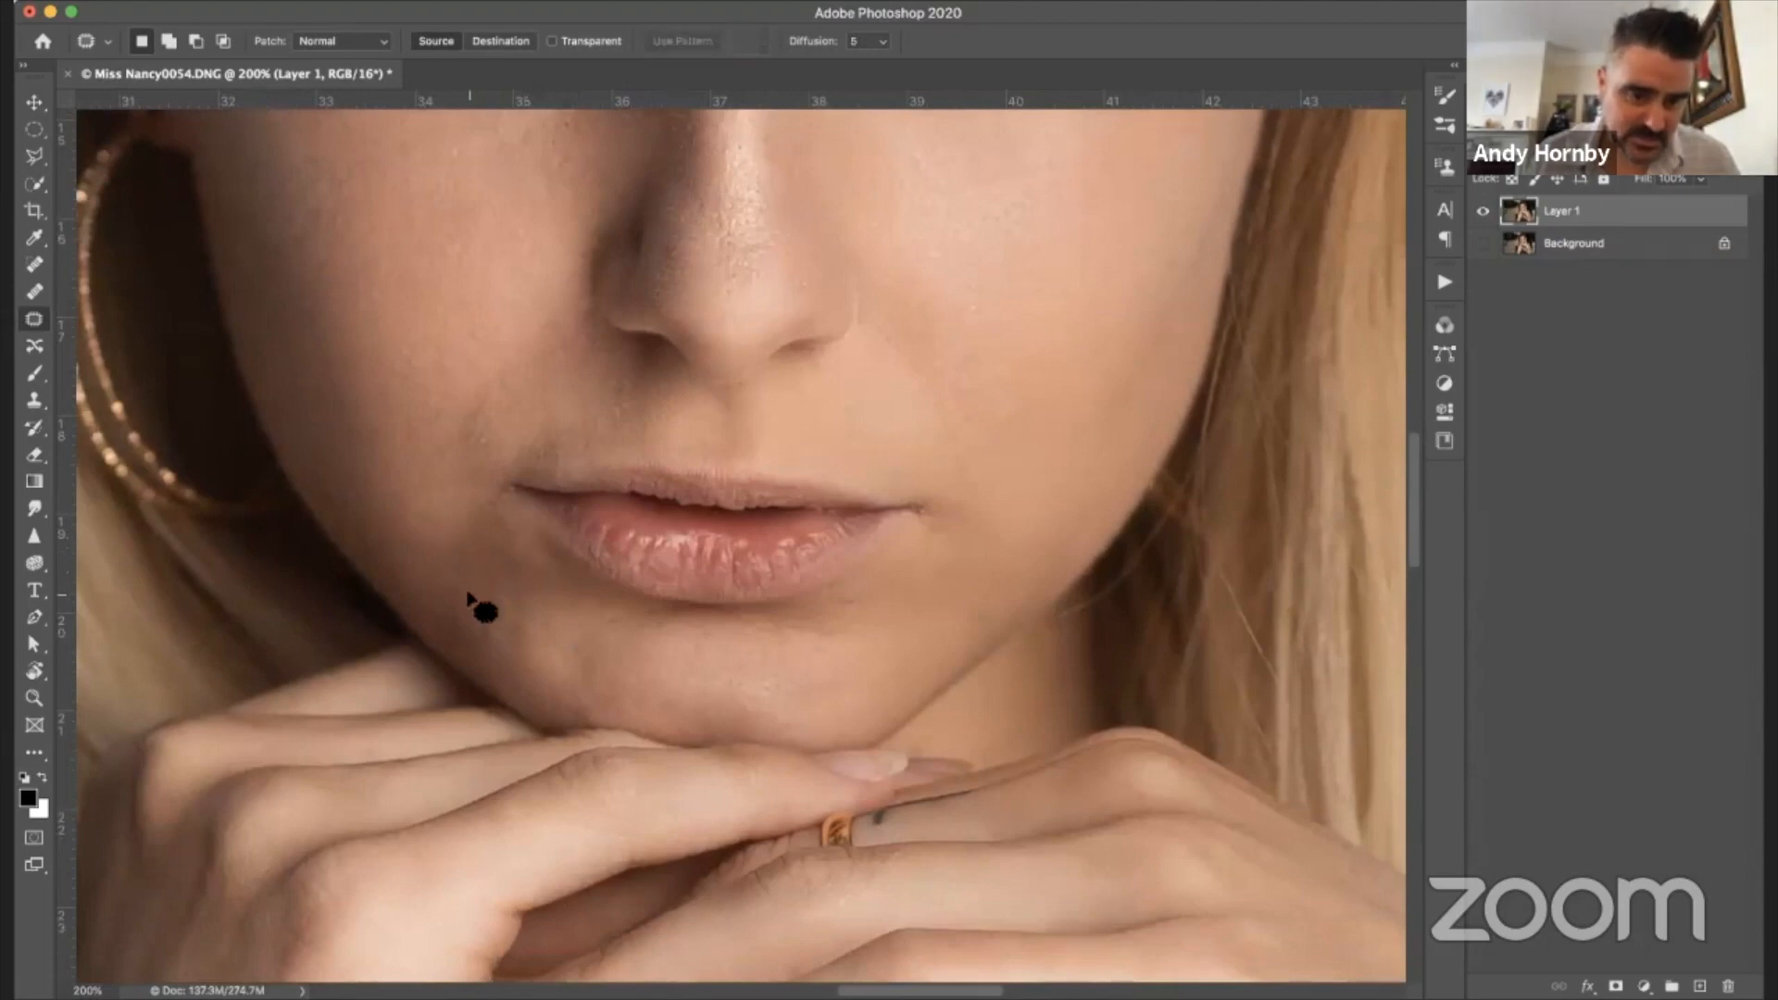
mouse_move(471, 640)
mouse_down()
mouse_move(473, 601)
mouse_move(440, 571)
mouse_up()
click(573, 651)
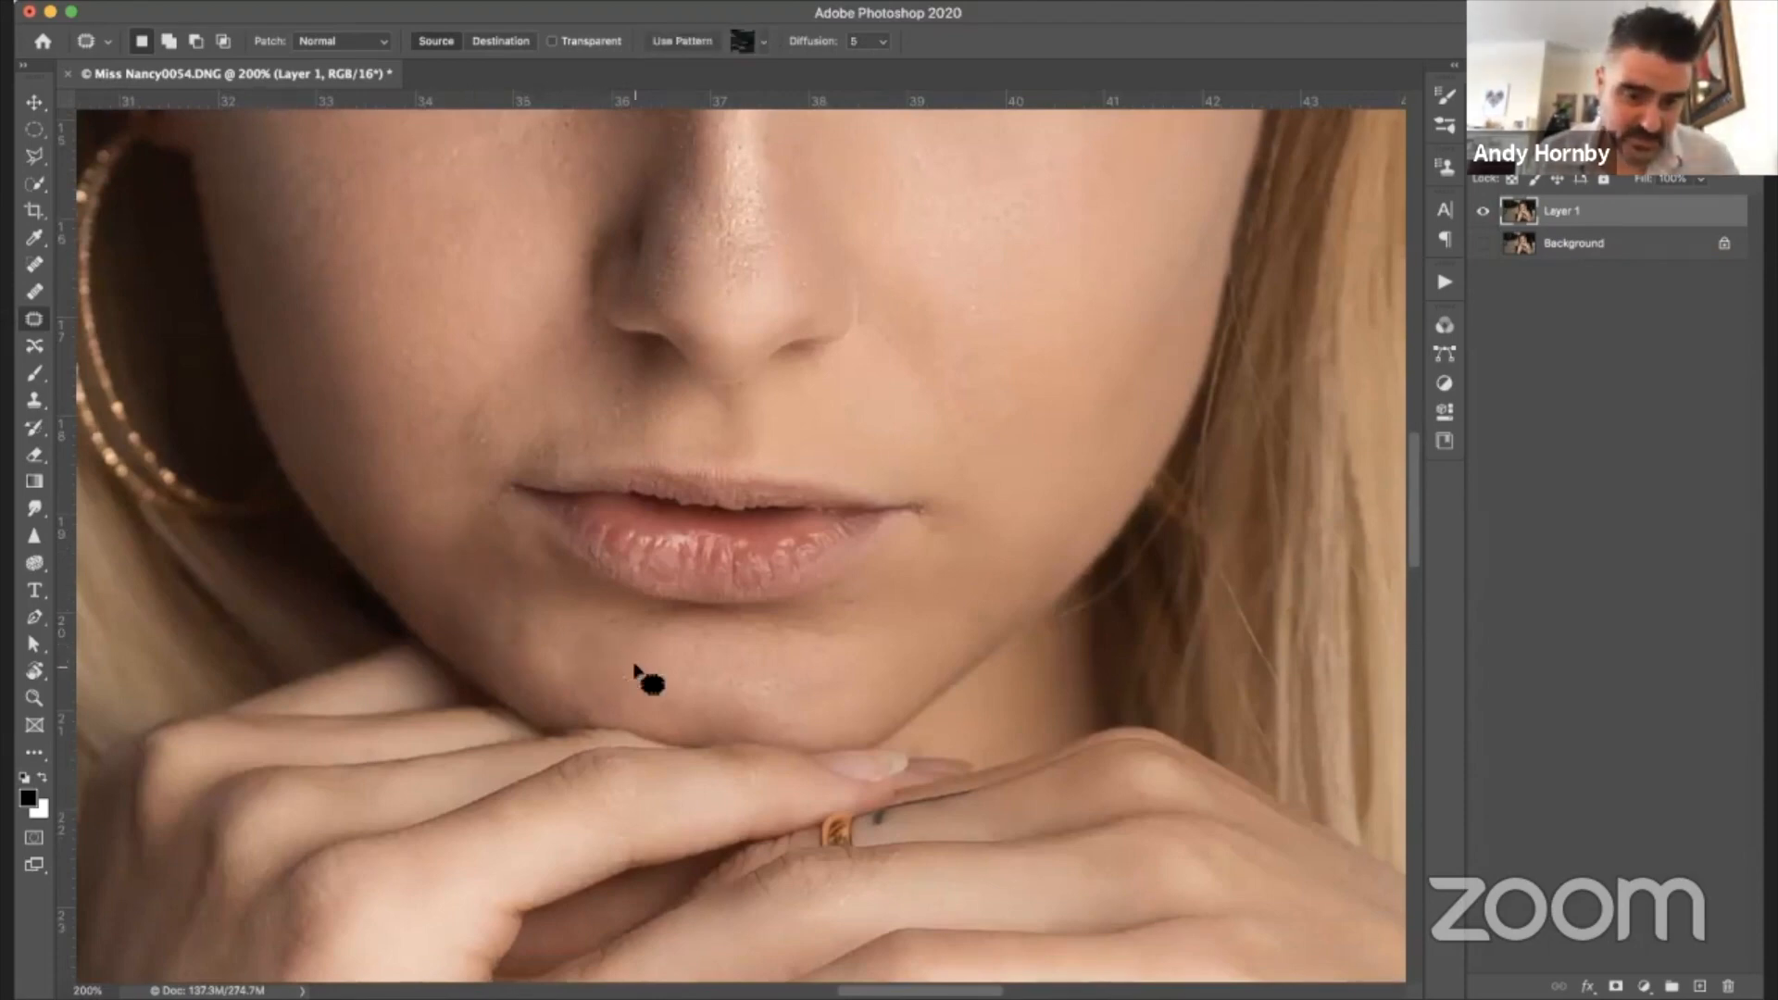
- Patch the small spots on both sides of the jaw below the mouth and the skin under the left-hand eye beside the nose
drag(521, 607, 526, 626)
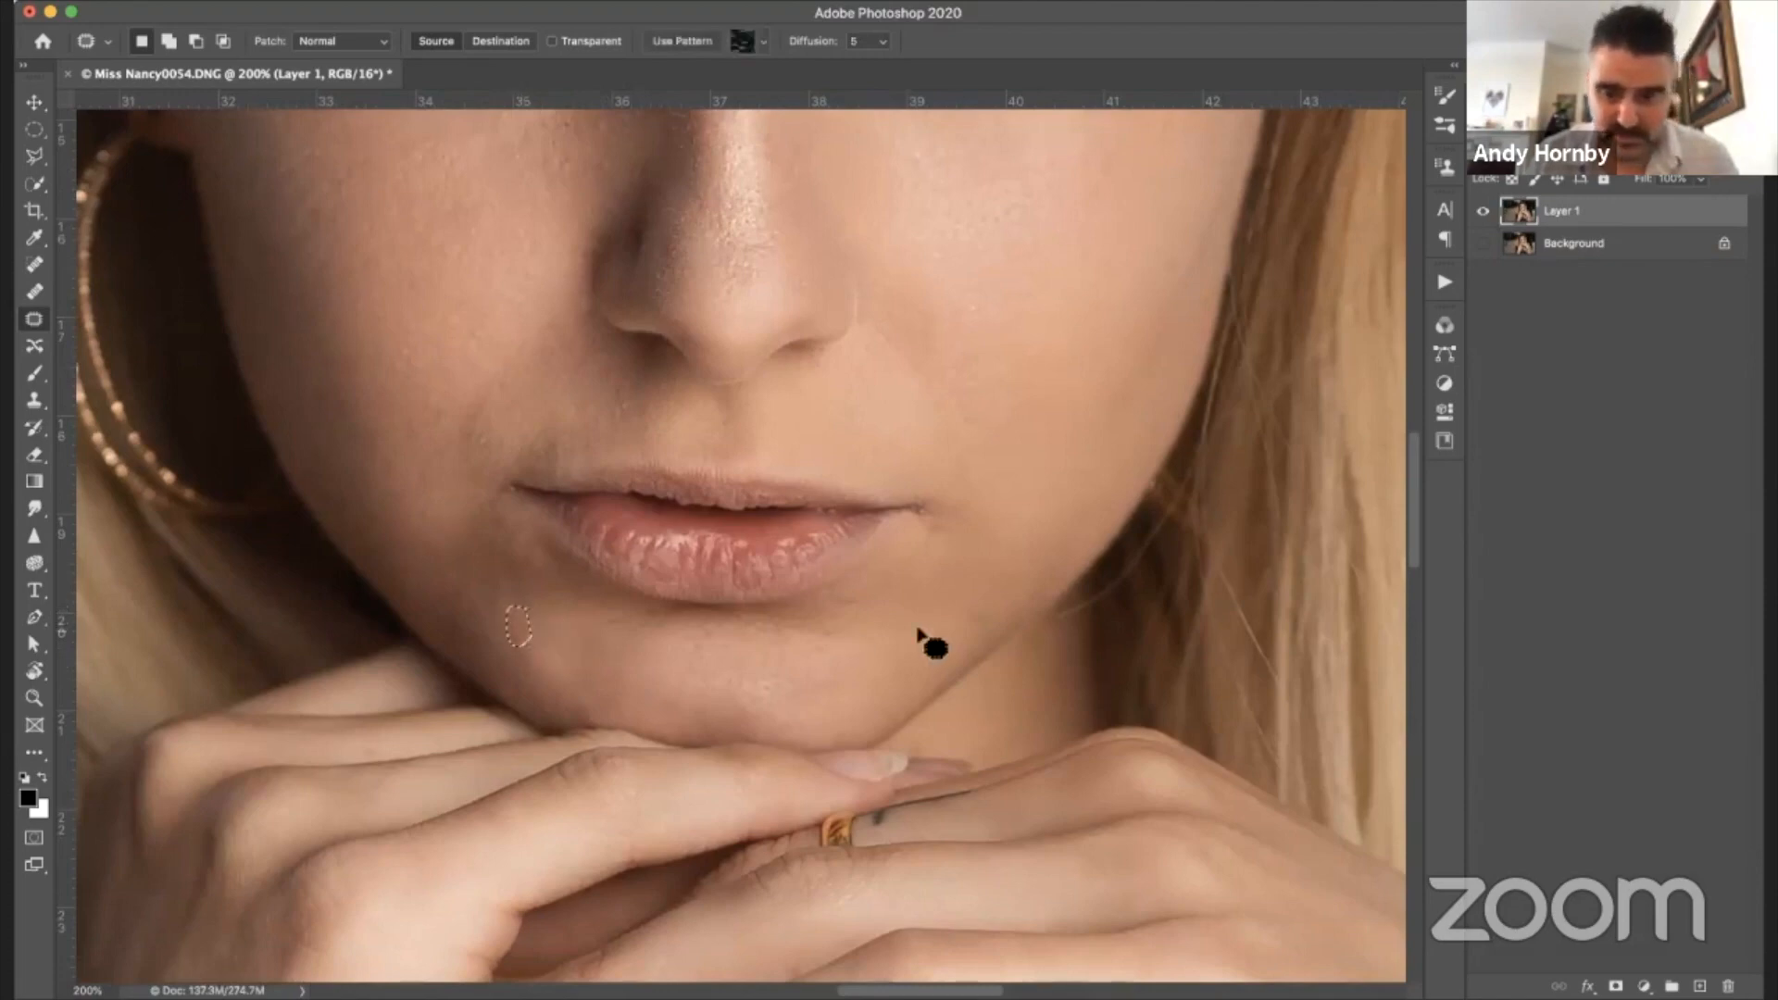
mouse_move(993, 596)
mouse_down()
mouse_move(972, 591)
mouse_move(989, 602)
mouse_move(1017, 570)
mouse_up()
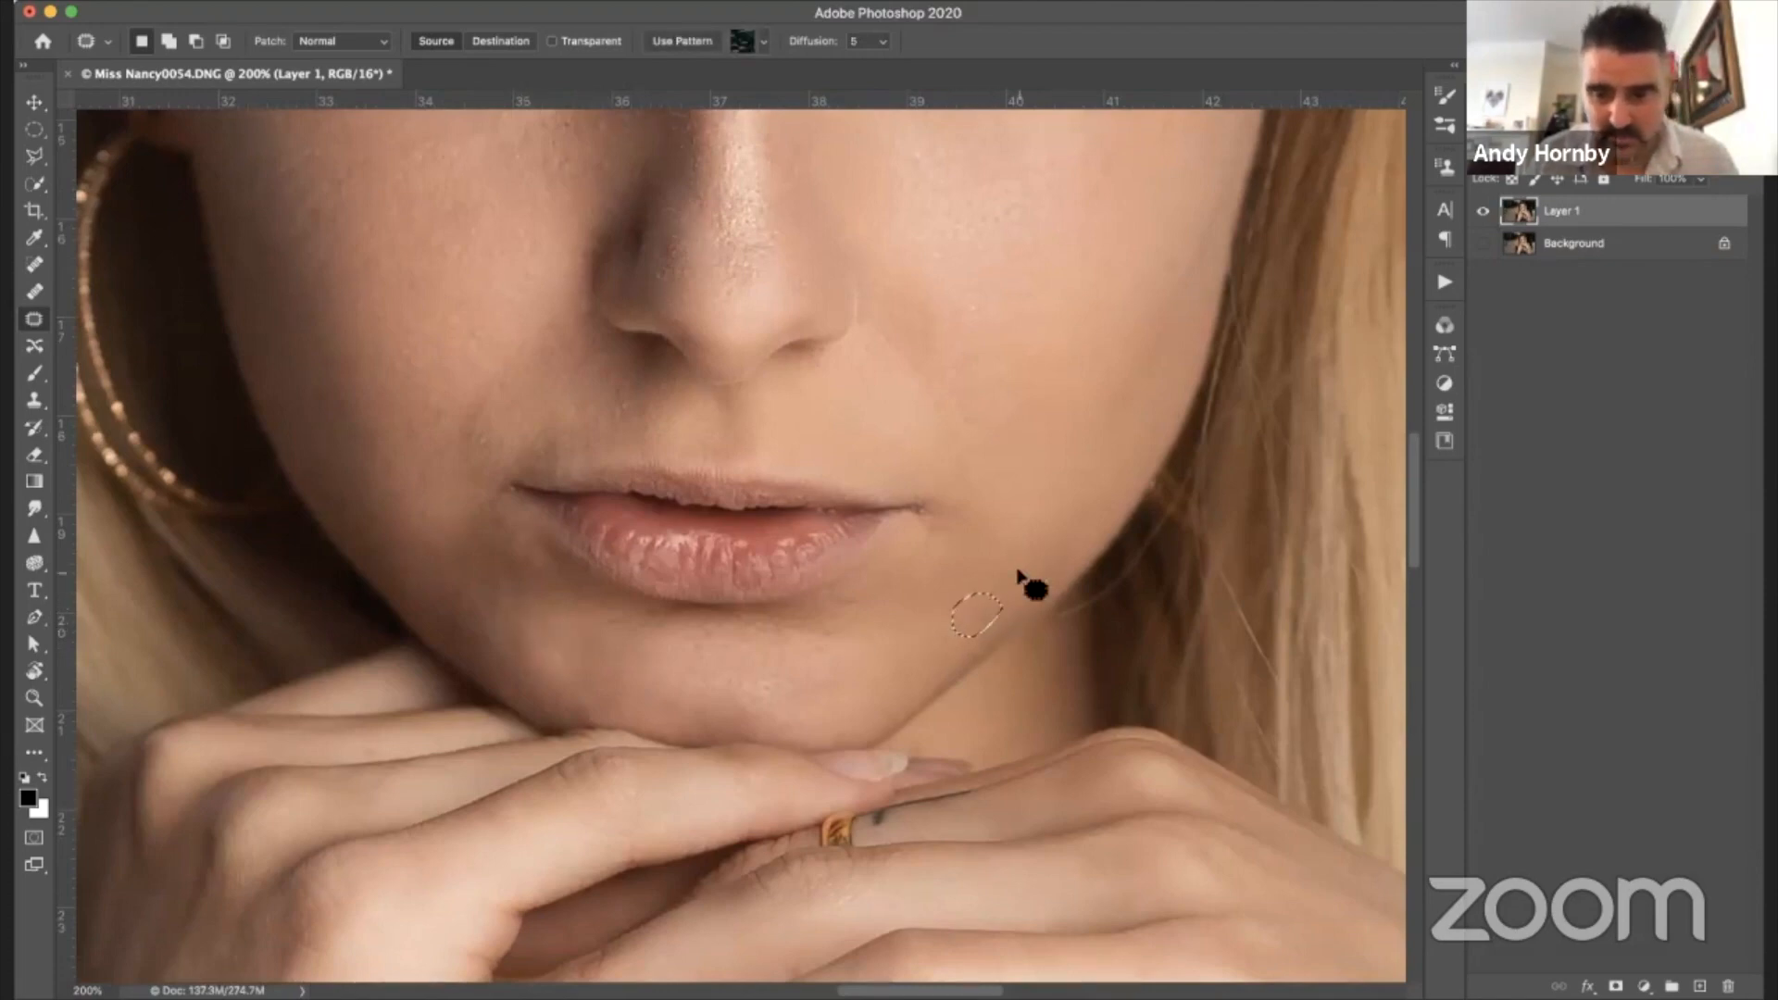
scroll(1019, 576, up, 3)
scroll(1019, 576, up, 3)
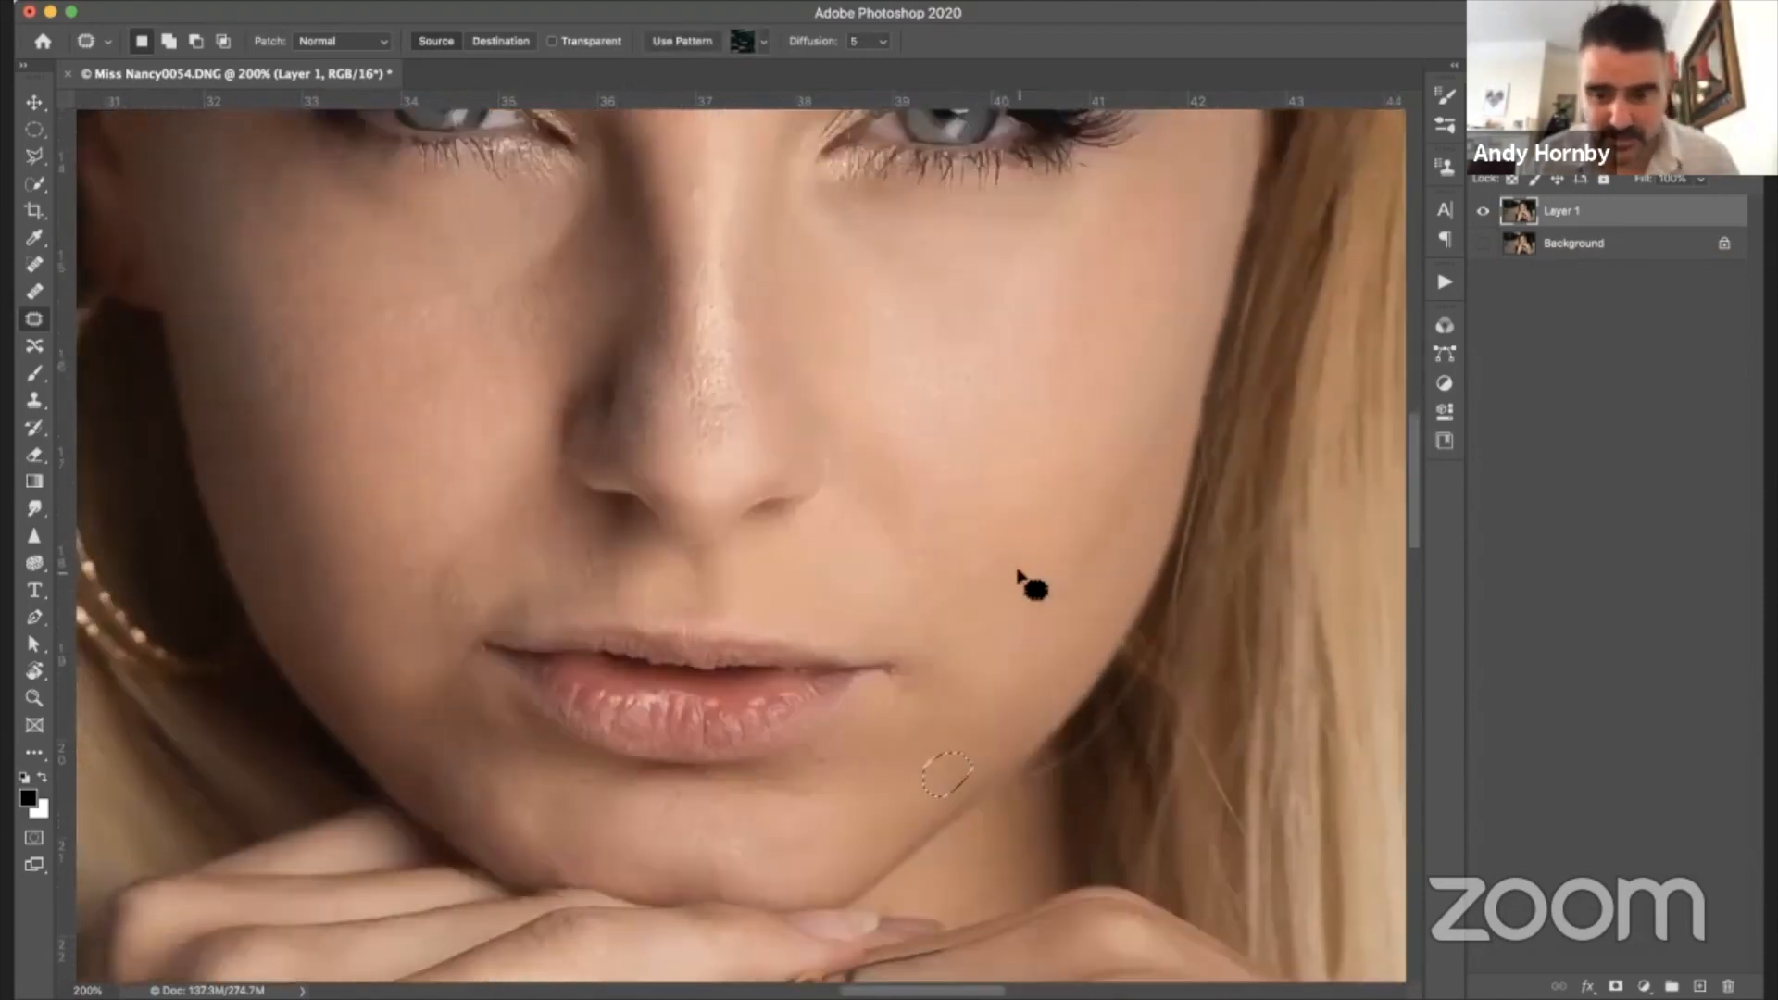
scroll(1018, 576, up, 4)
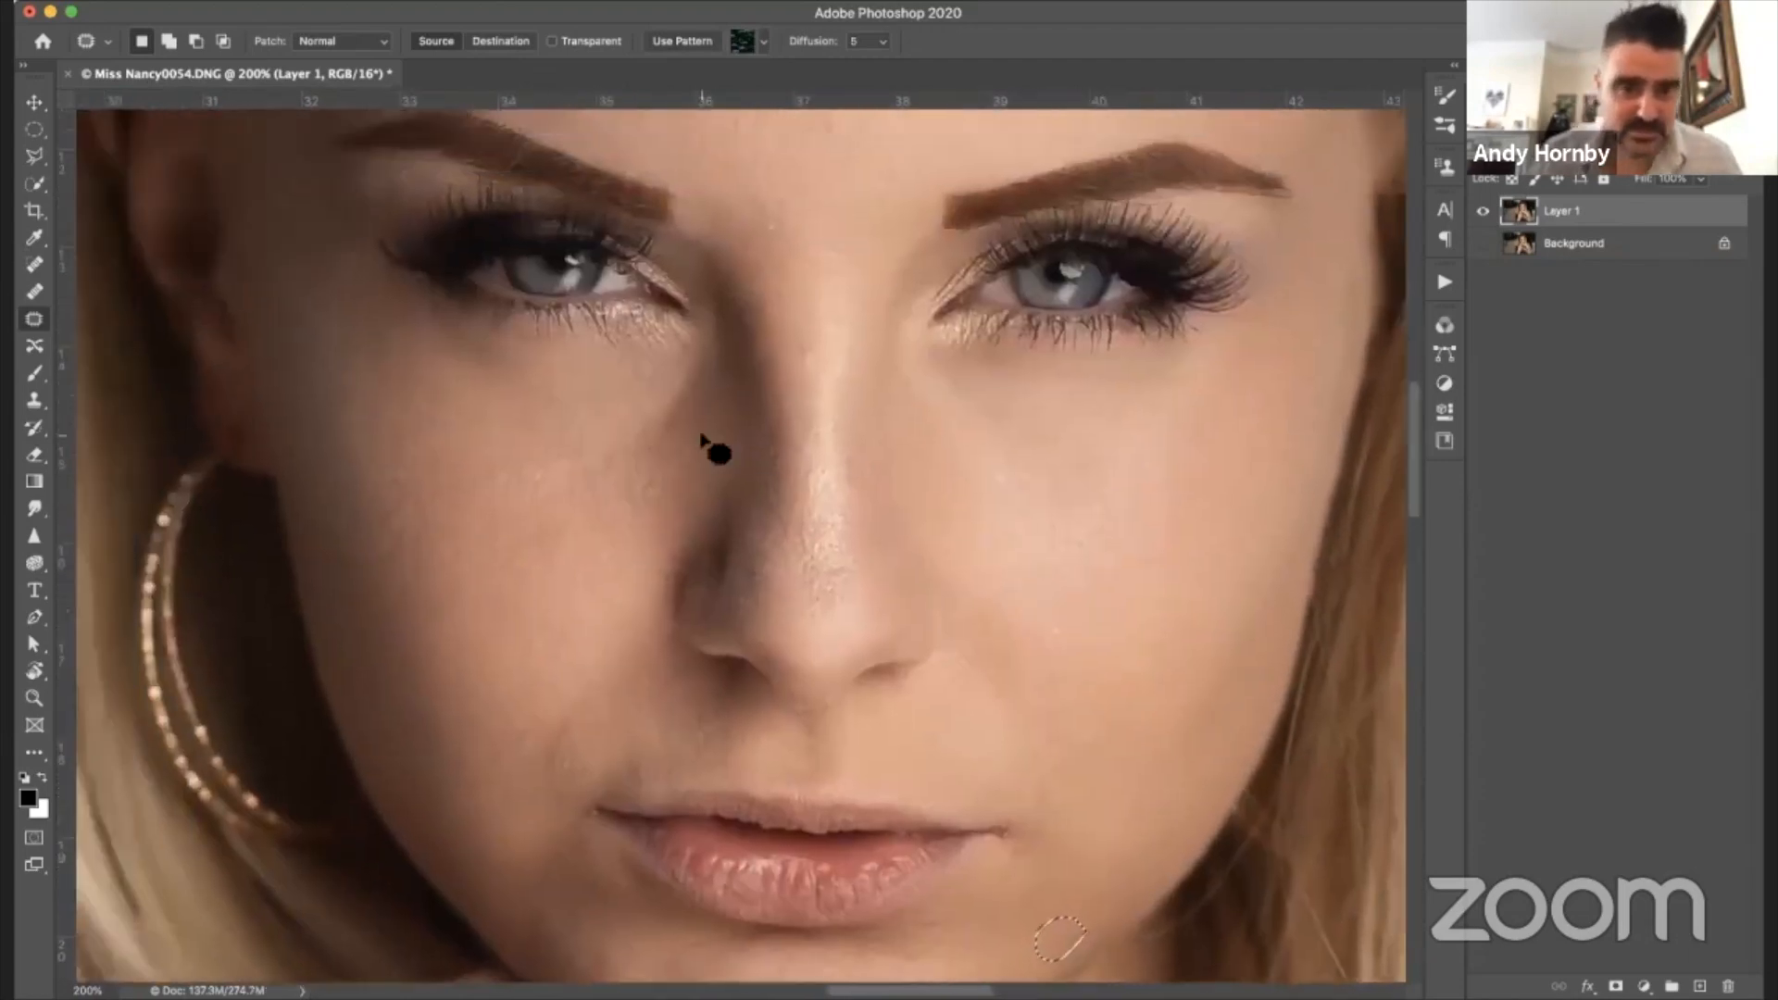
mouse_move(652, 437)
mouse_down()
mouse_move(639, 495)
mouse_move(1047, 483)
mouse_move(960, 394)
mouse_move(1044, 389)
mouse_up()
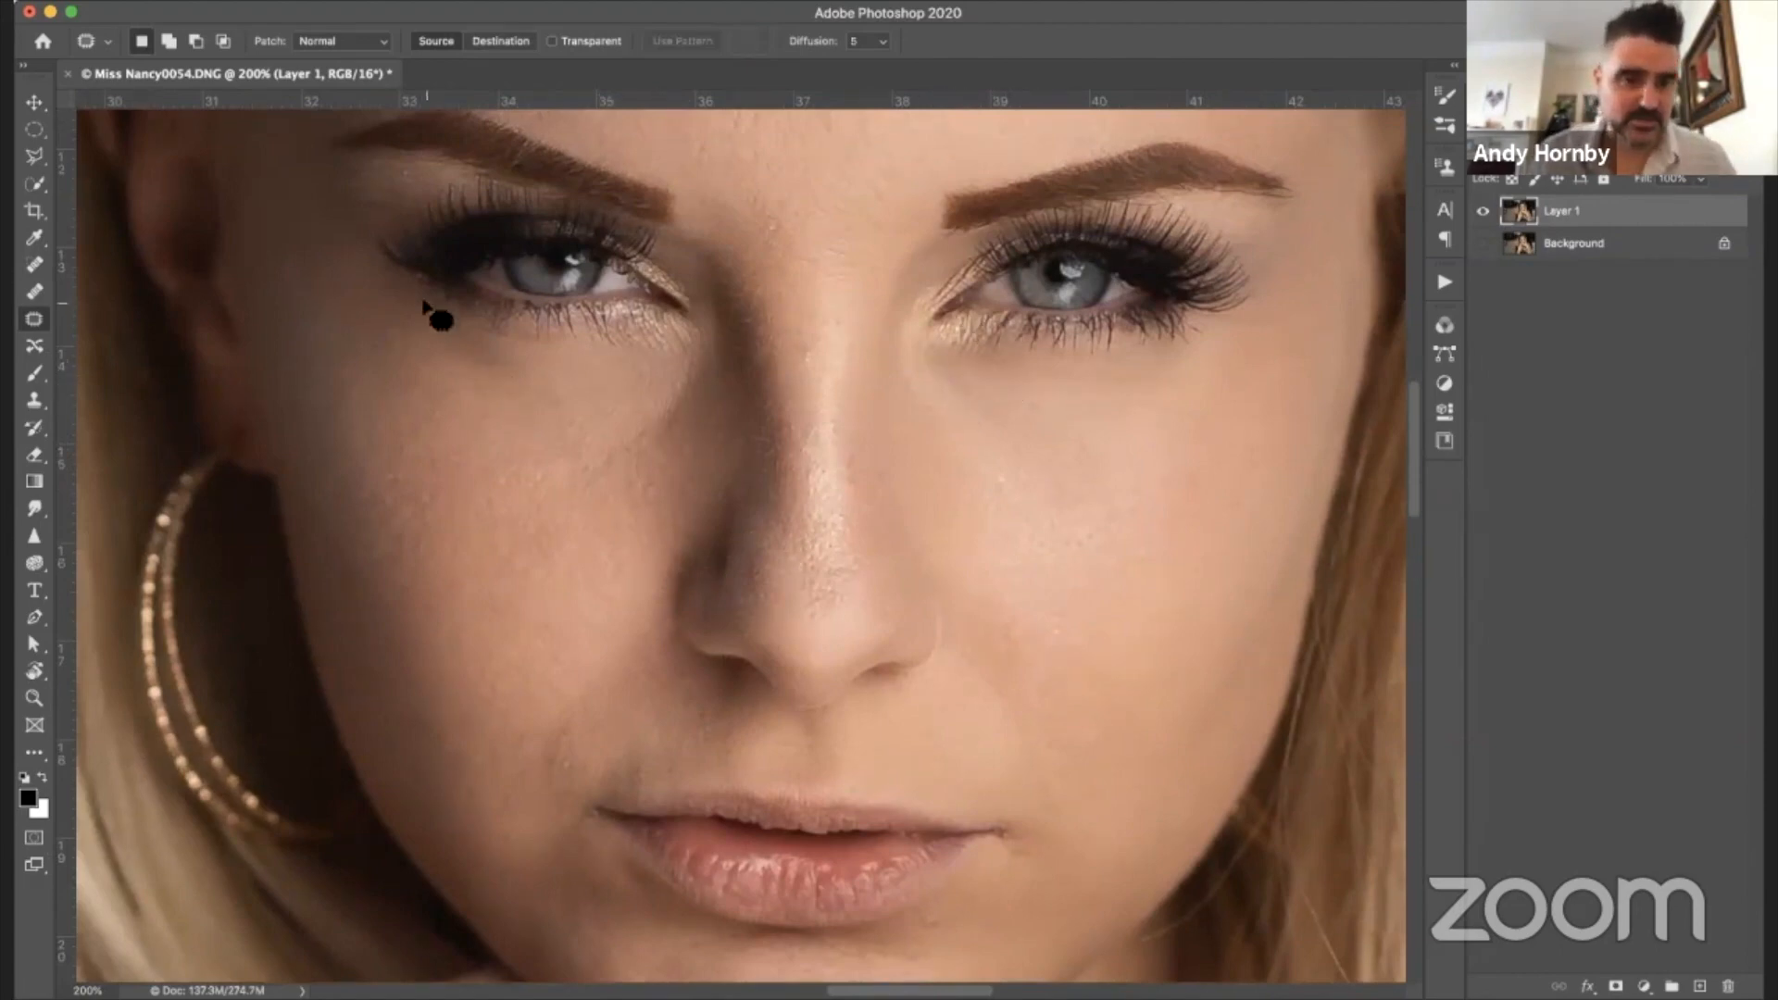
- Examine the retouched forehead, cheeks, nose and chin, both close up and from further out, for remaining blemishes
scroll(632, 382, up, 5)
scroll(633, 382, left, 1)
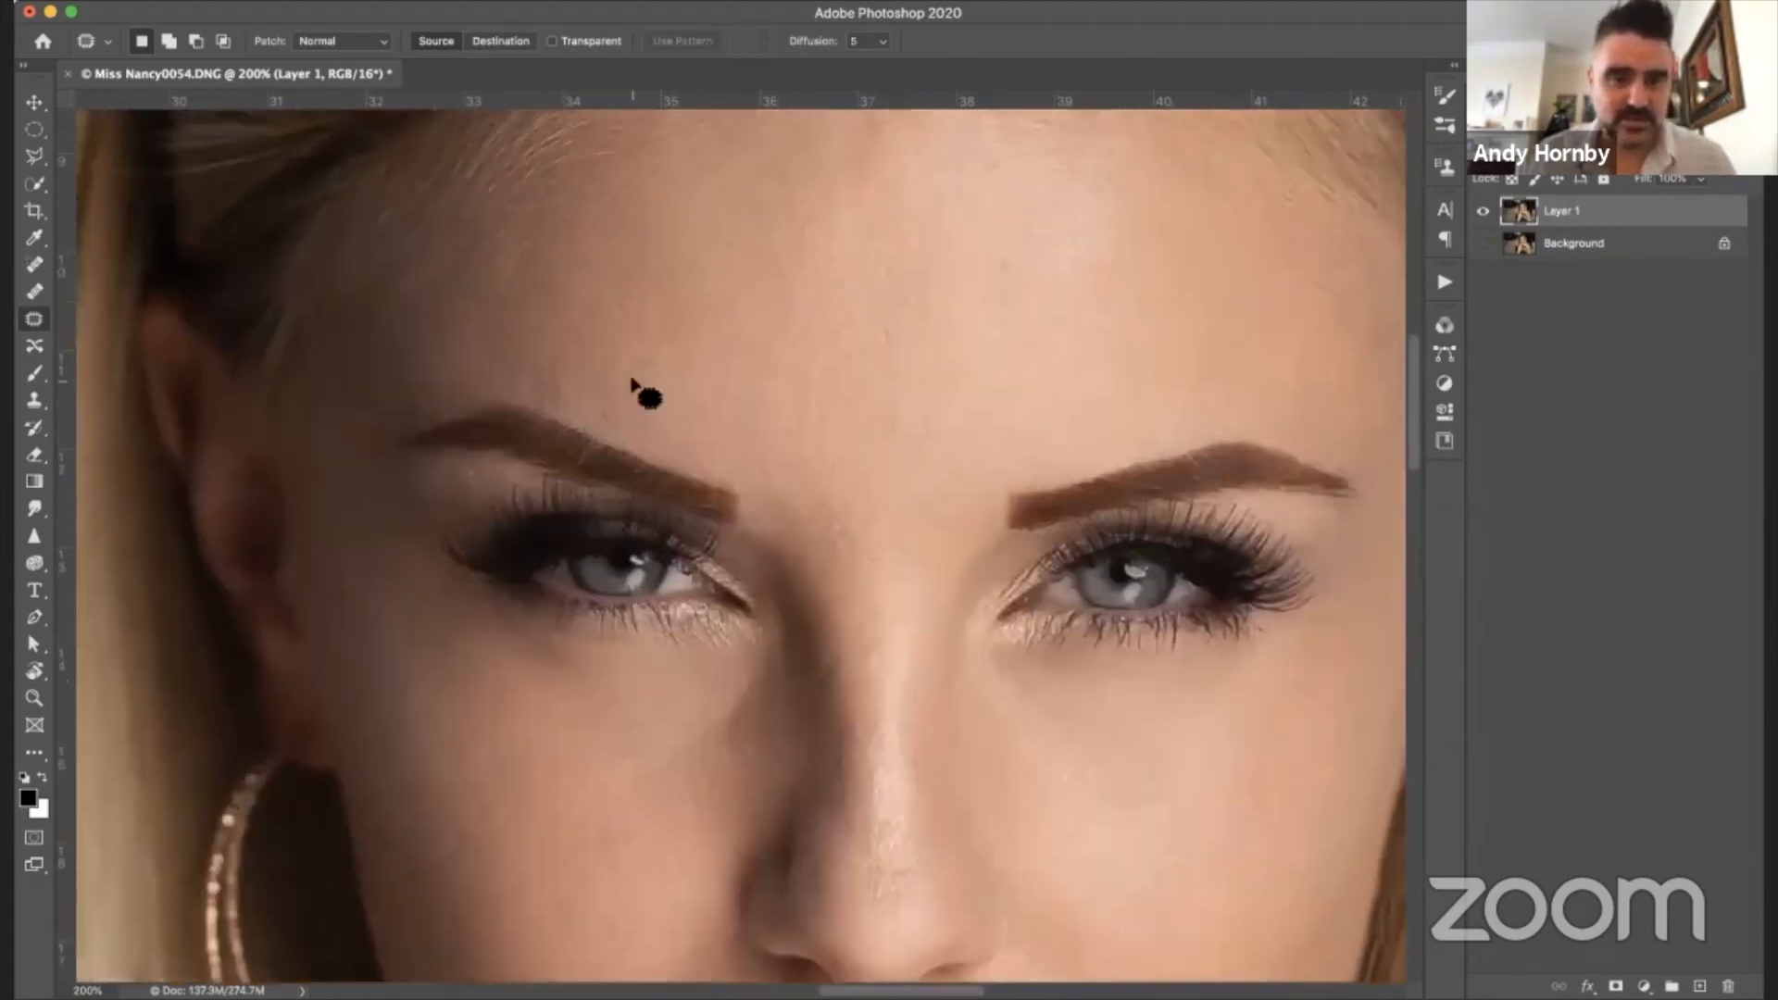
scroll(633, 382, up, 5)
scroll(632, 382, right, 2)
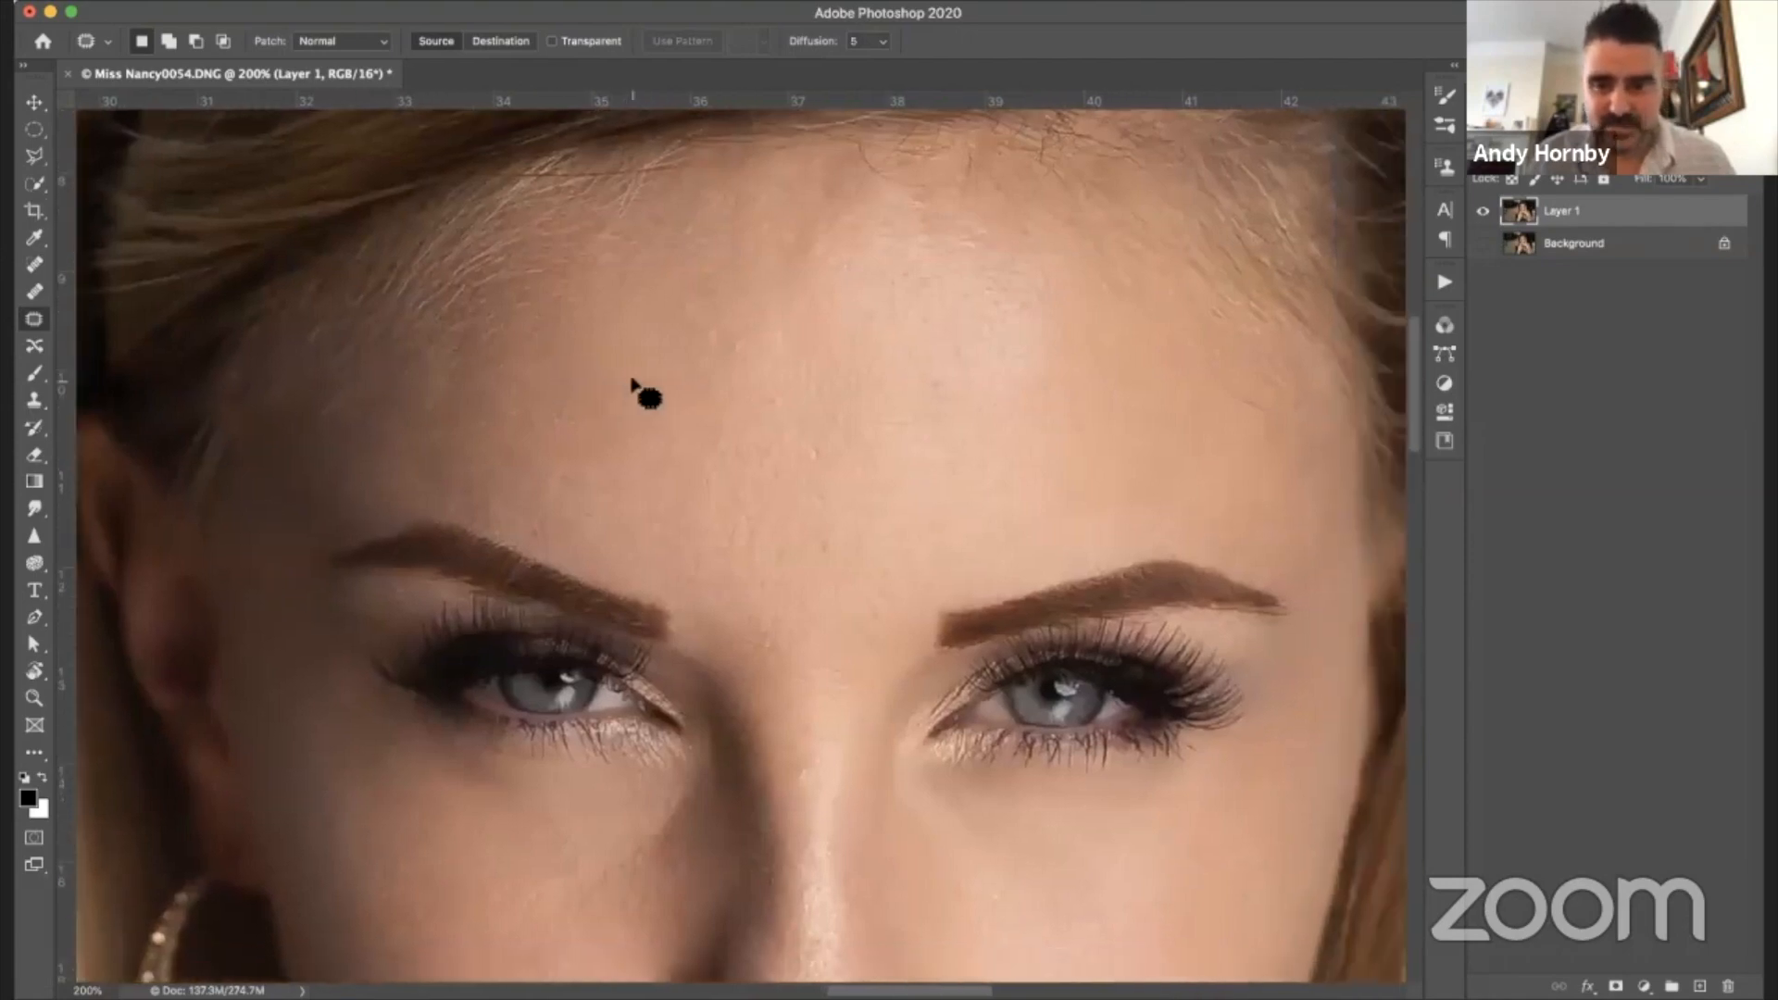
scroll(633, 381, right, 5)
scroll(633, 382, down, 3)
scroll(632, 382, left, 4)
key(super+minus)
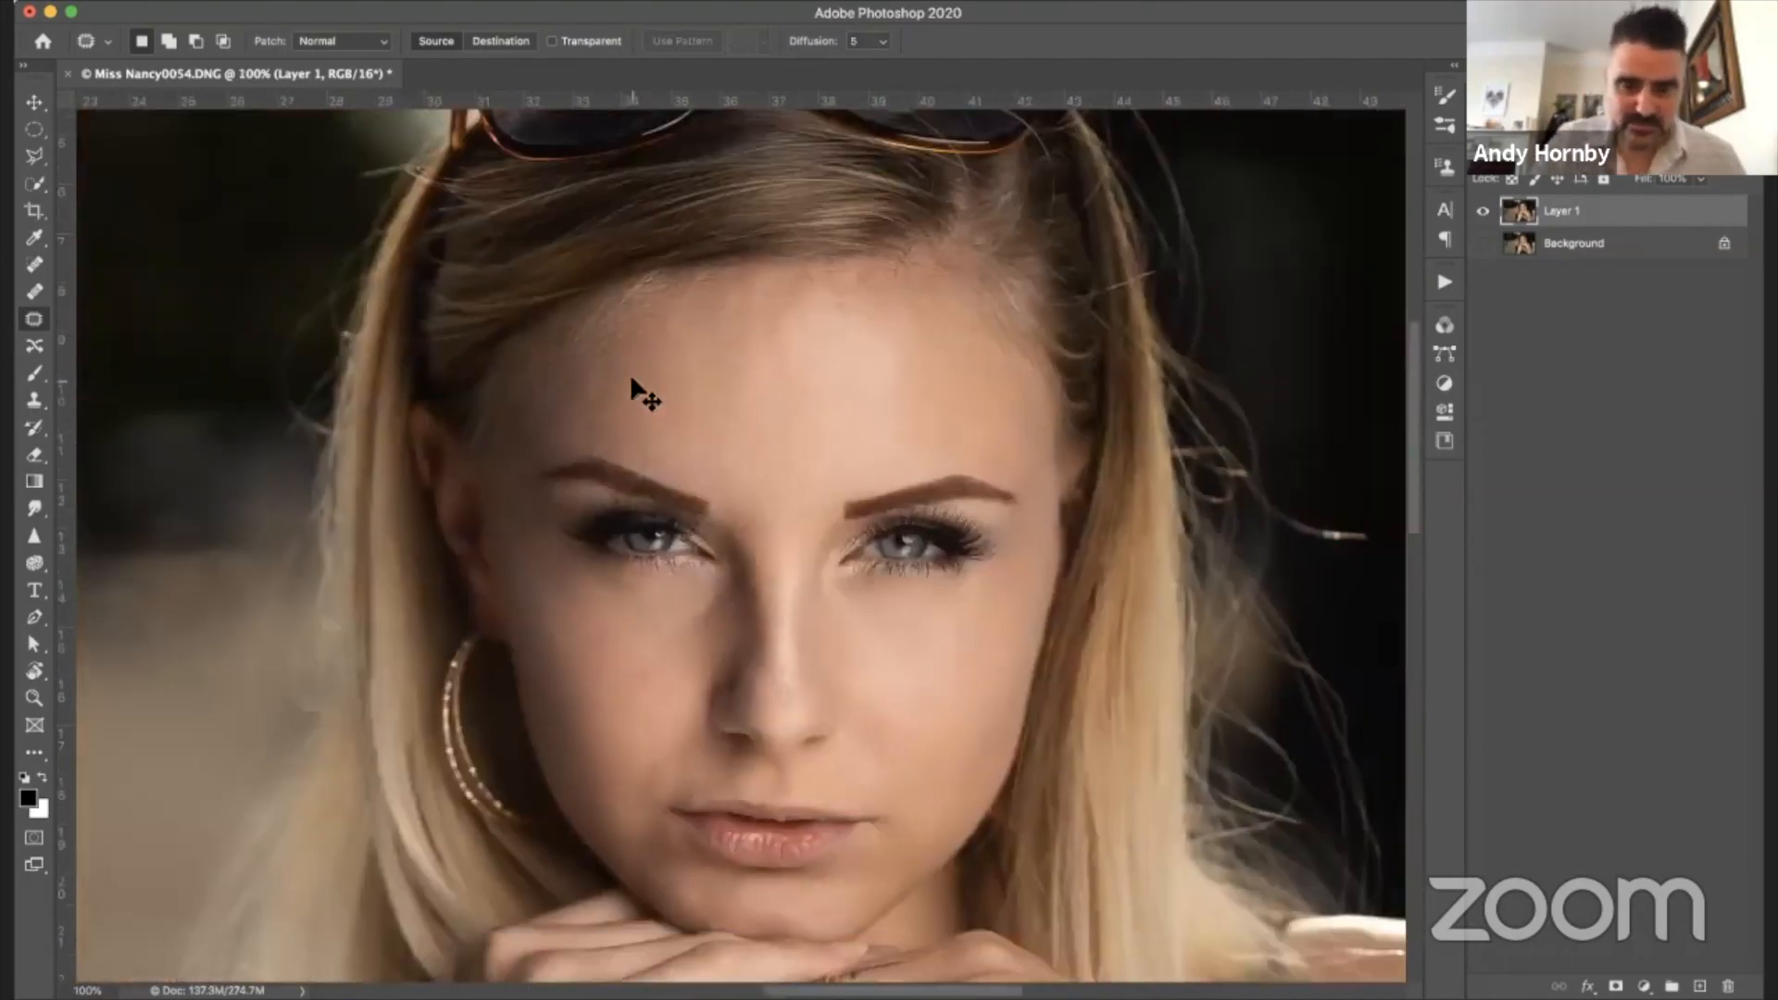
scroll(636, 385, down, 10)
scroll(636, 385, left, 3)
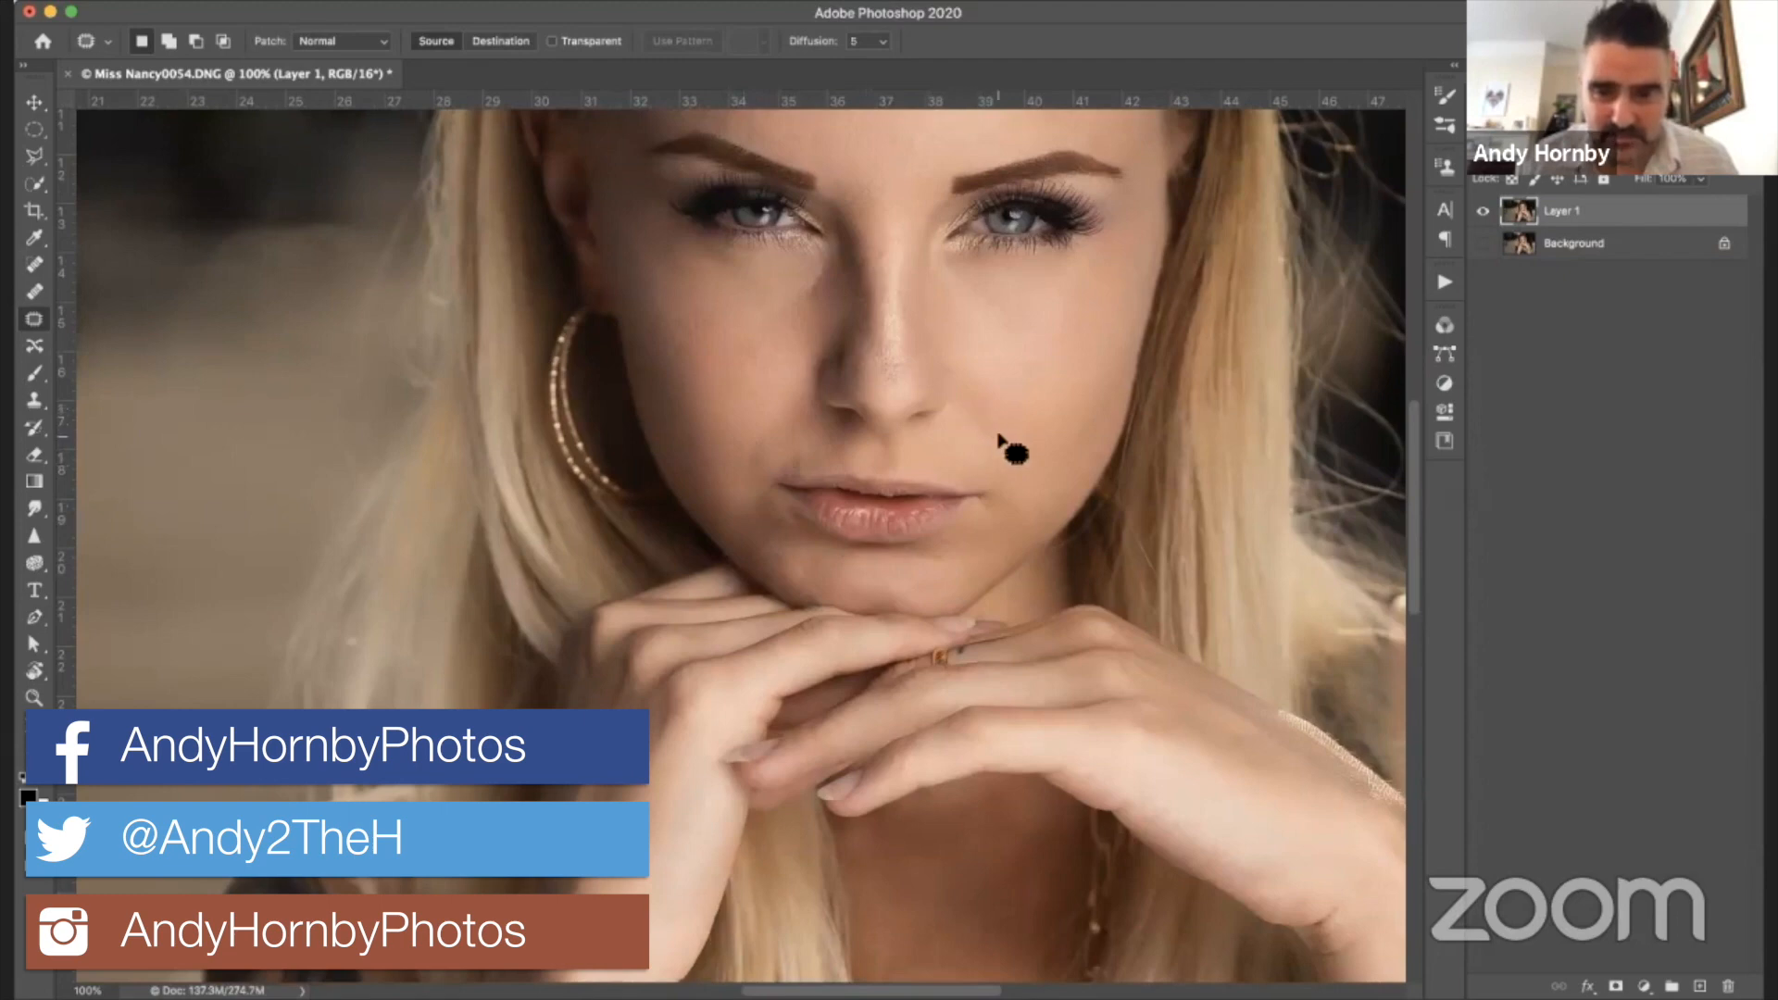
key(super+plus)
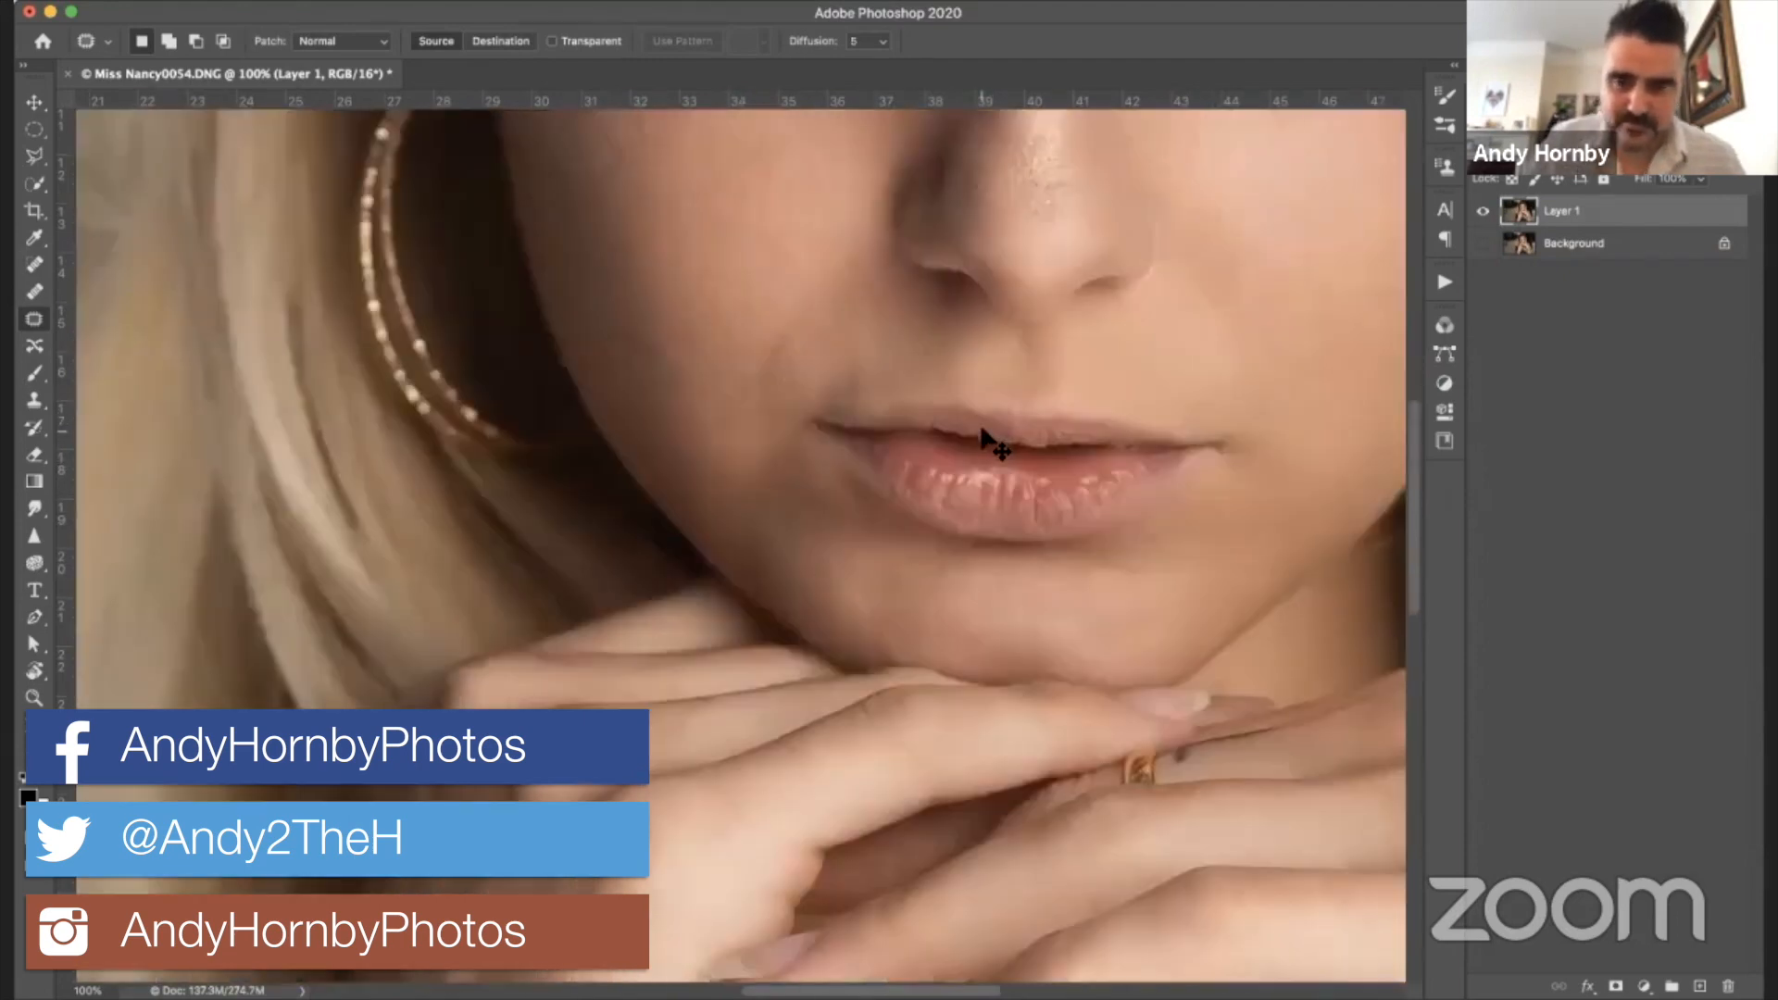
click(34, 102)
scroll(746, 337, up, 2)
scroll(747, 337, right, 2)
scroll(750, 333, right, 3)
scroll(751, 334, up, 1)
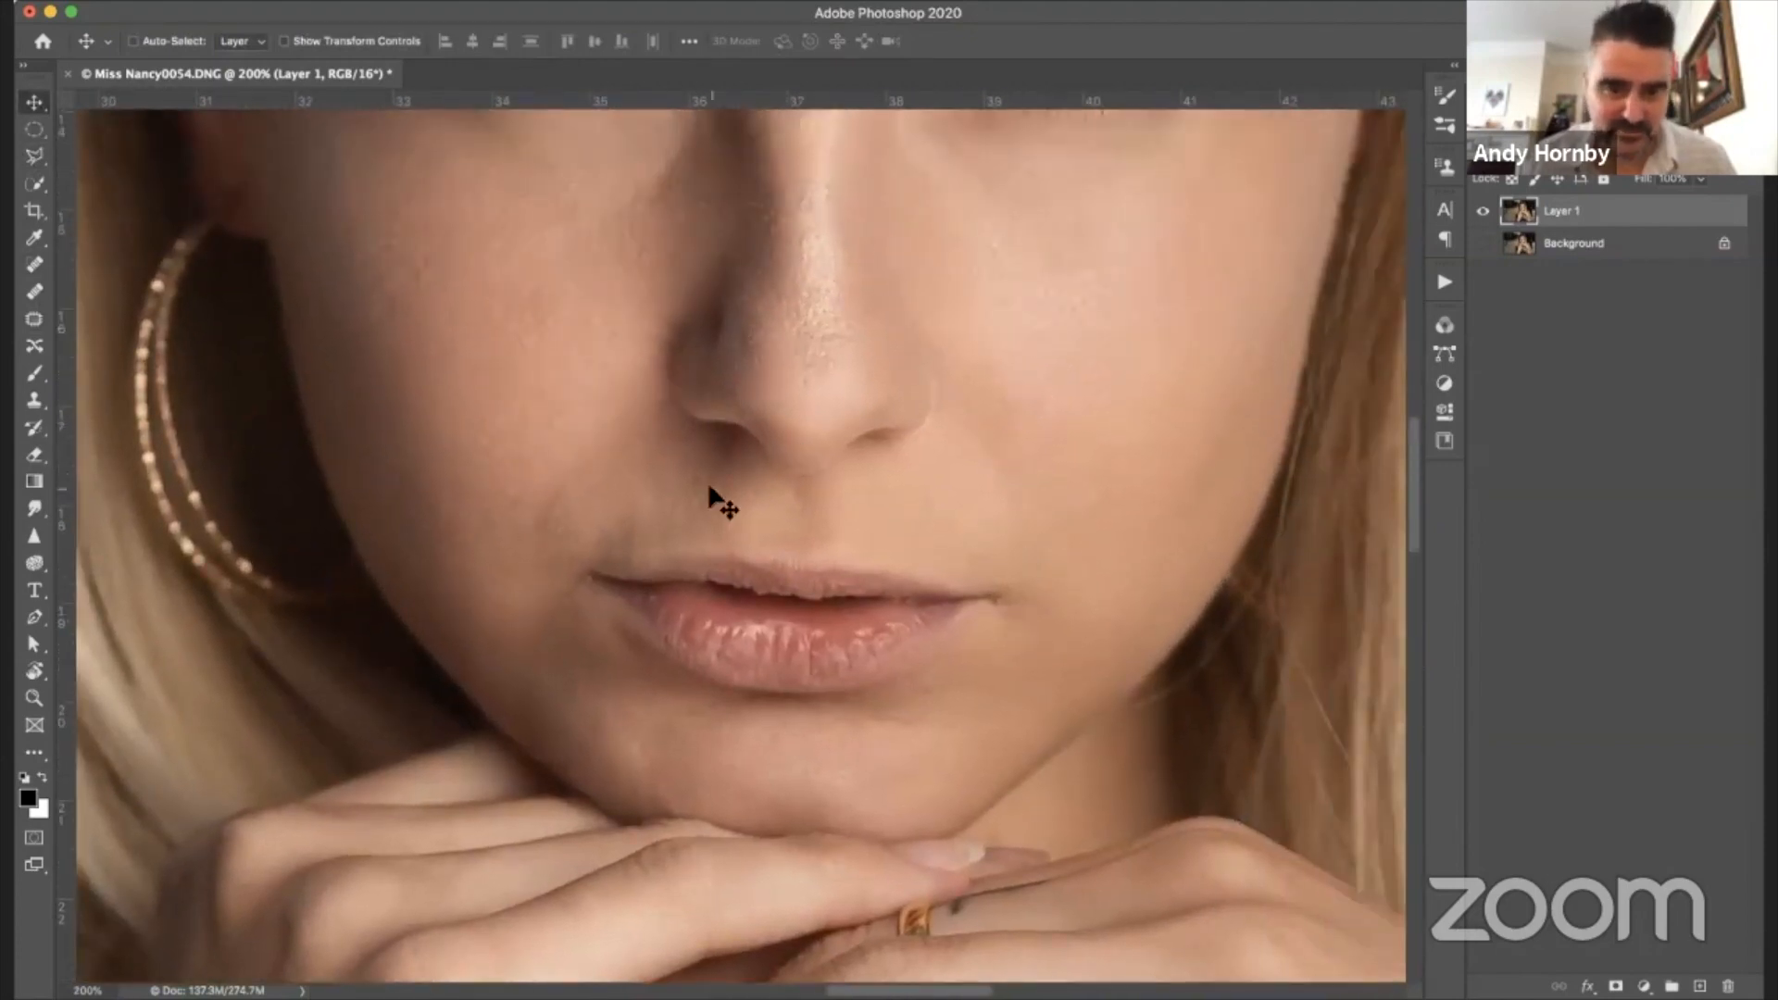
- Patch the small blemishes in the middle of the forehead and clear the selection
scroll(562, 511, up, 4)
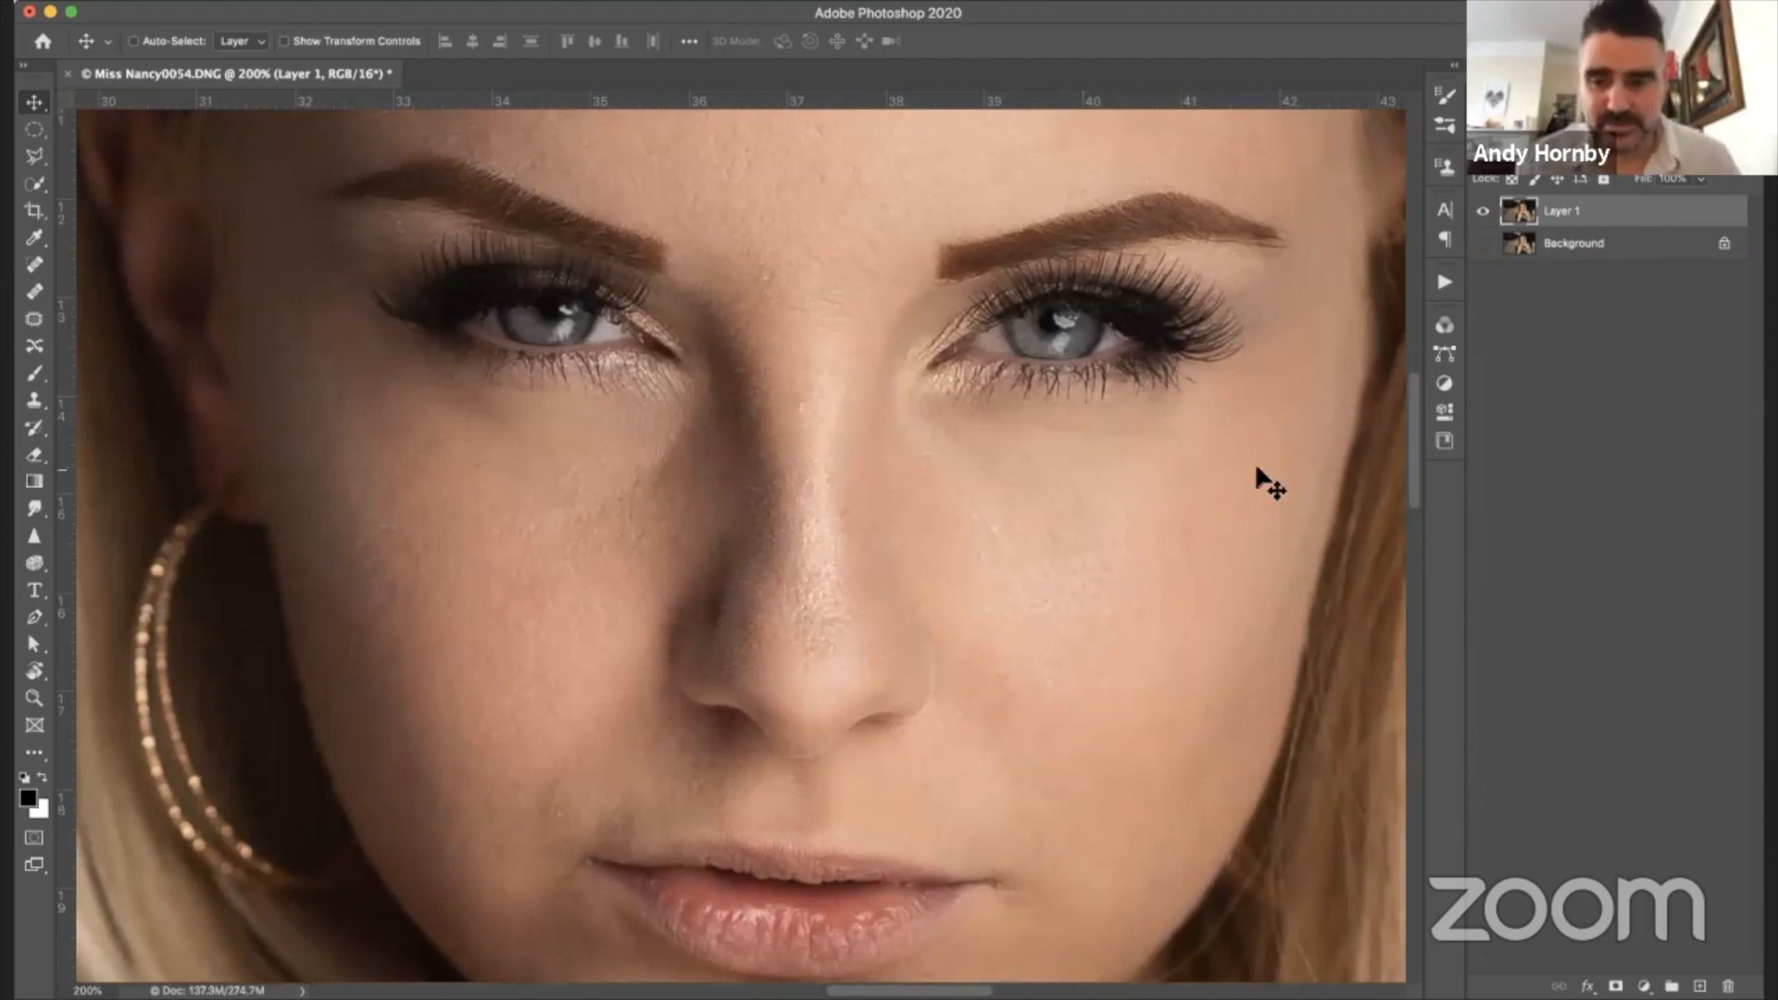
scroll(1124, 469, up, 5)
scroll(1121, 461, down, 1)
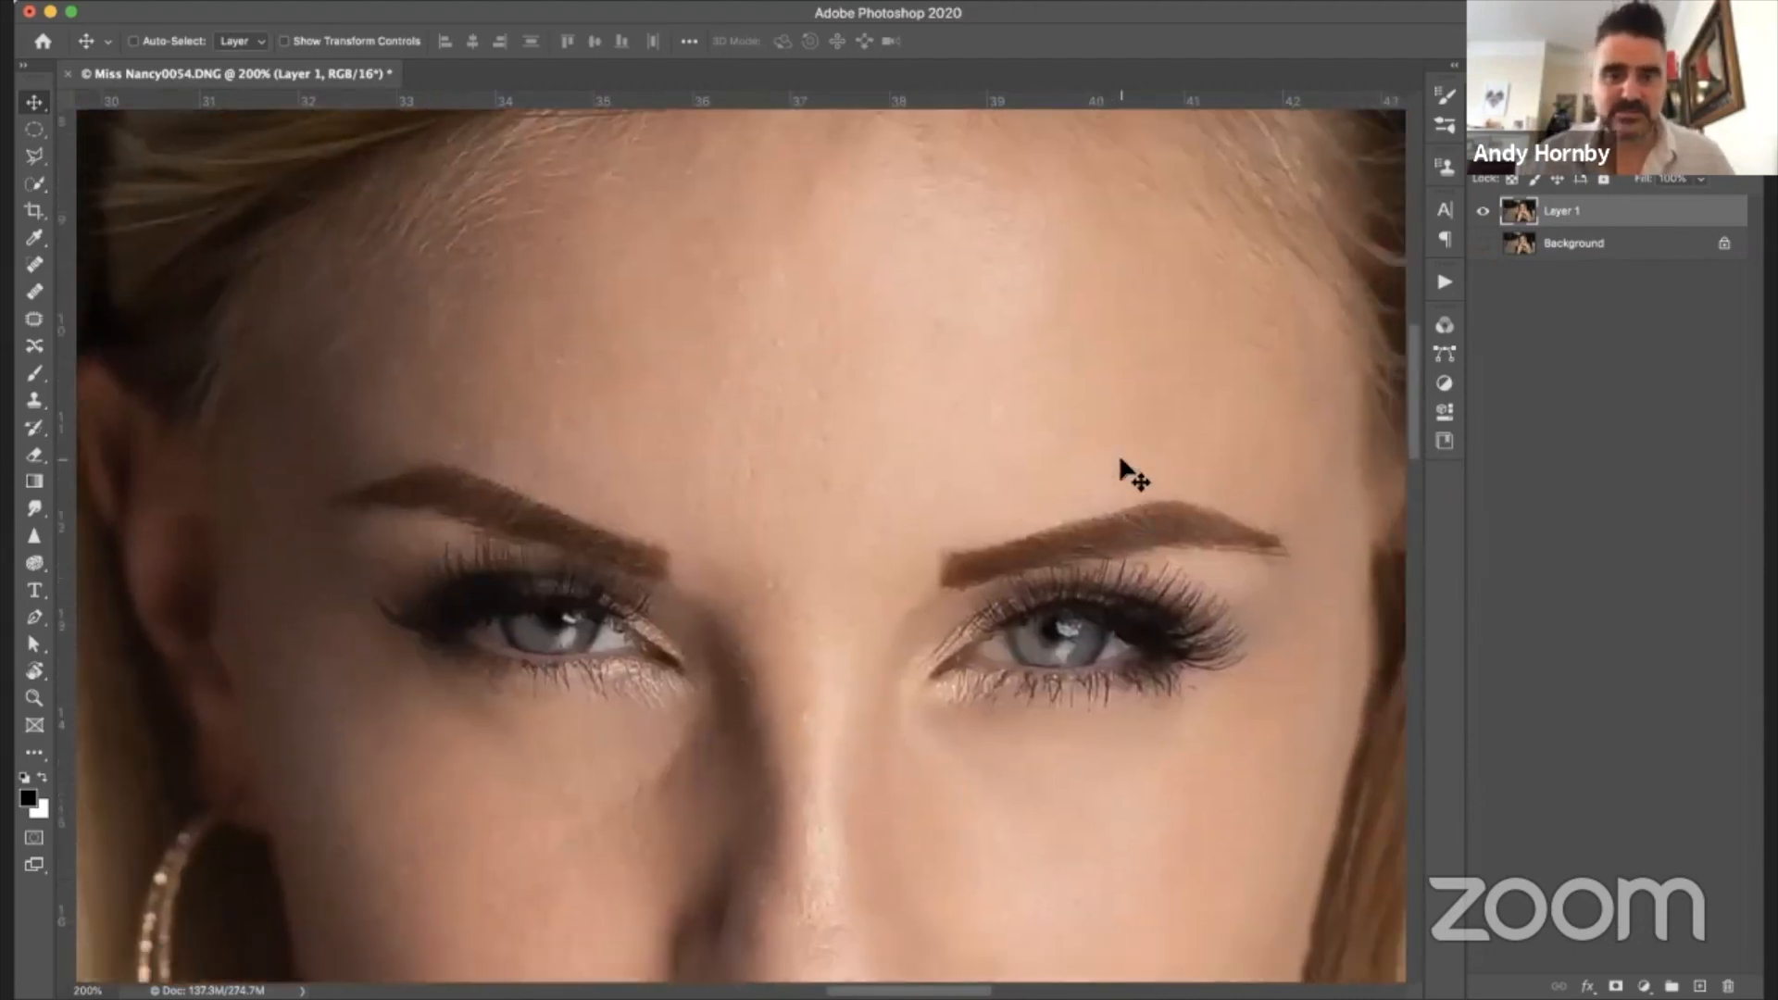
click(34, 319)
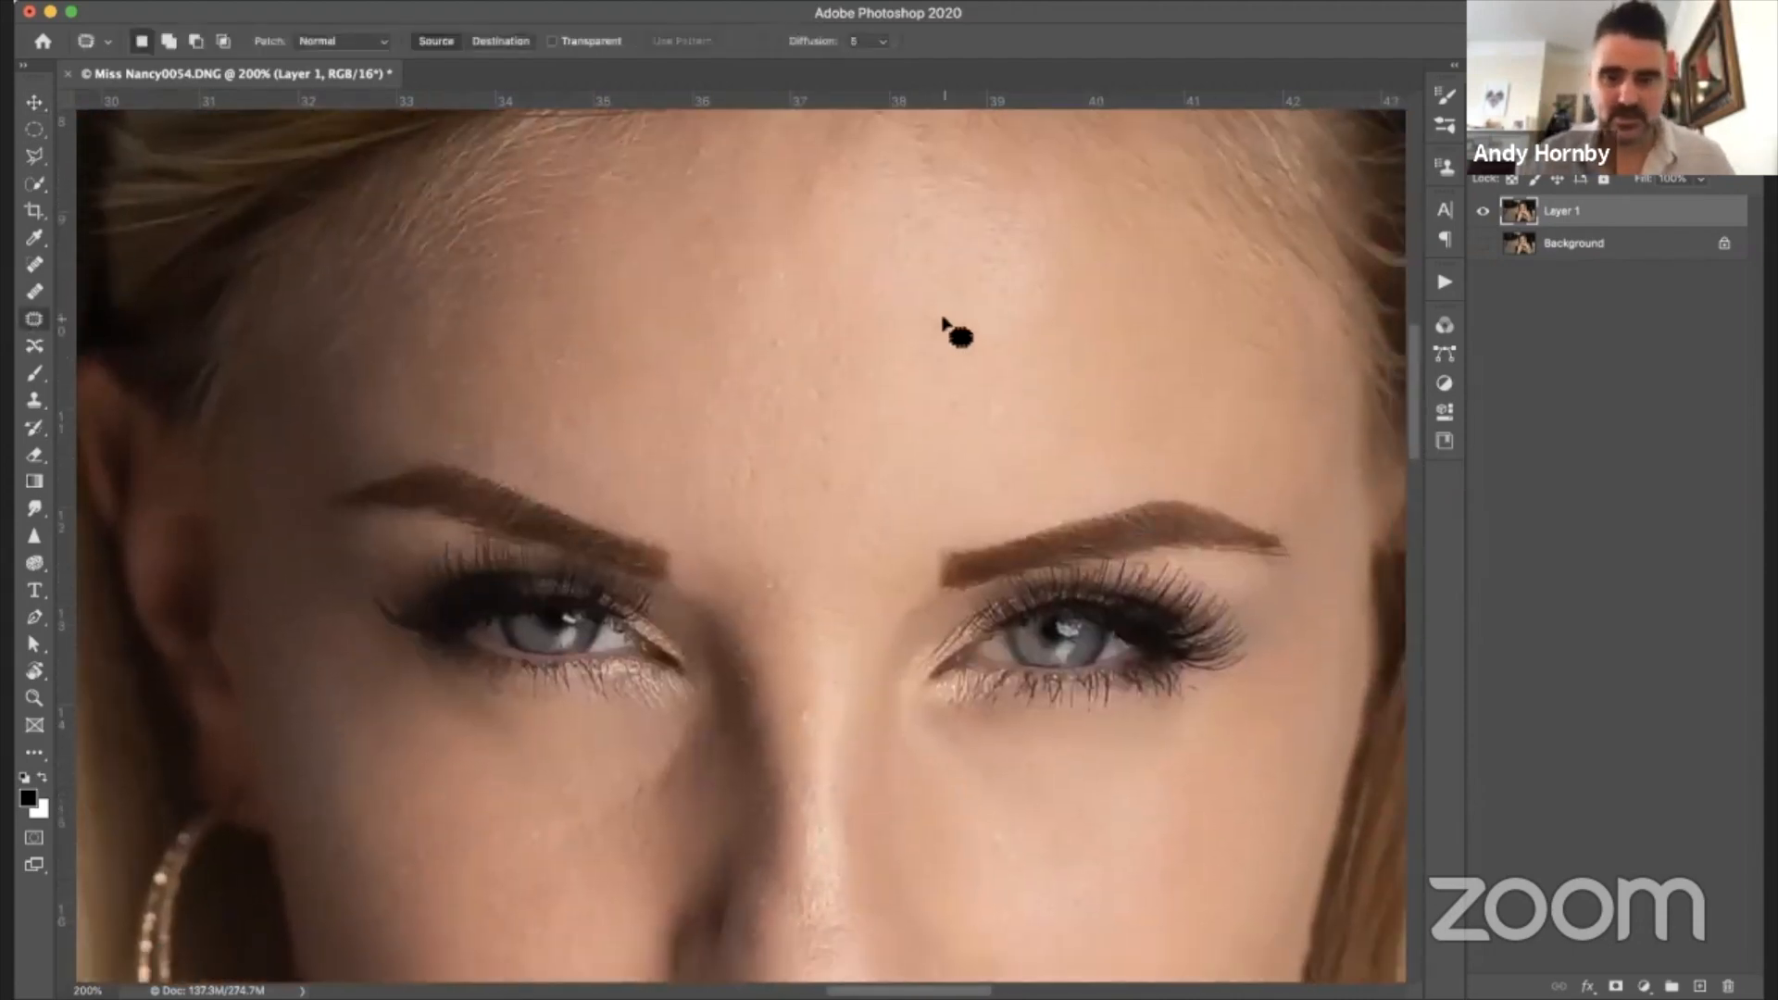
drag(931, 302, 948, 328)
mouse_move(780, 330)
mouse_down()
mouse_move(751, 331)
mouse_move(780, 328)
mouse_up()
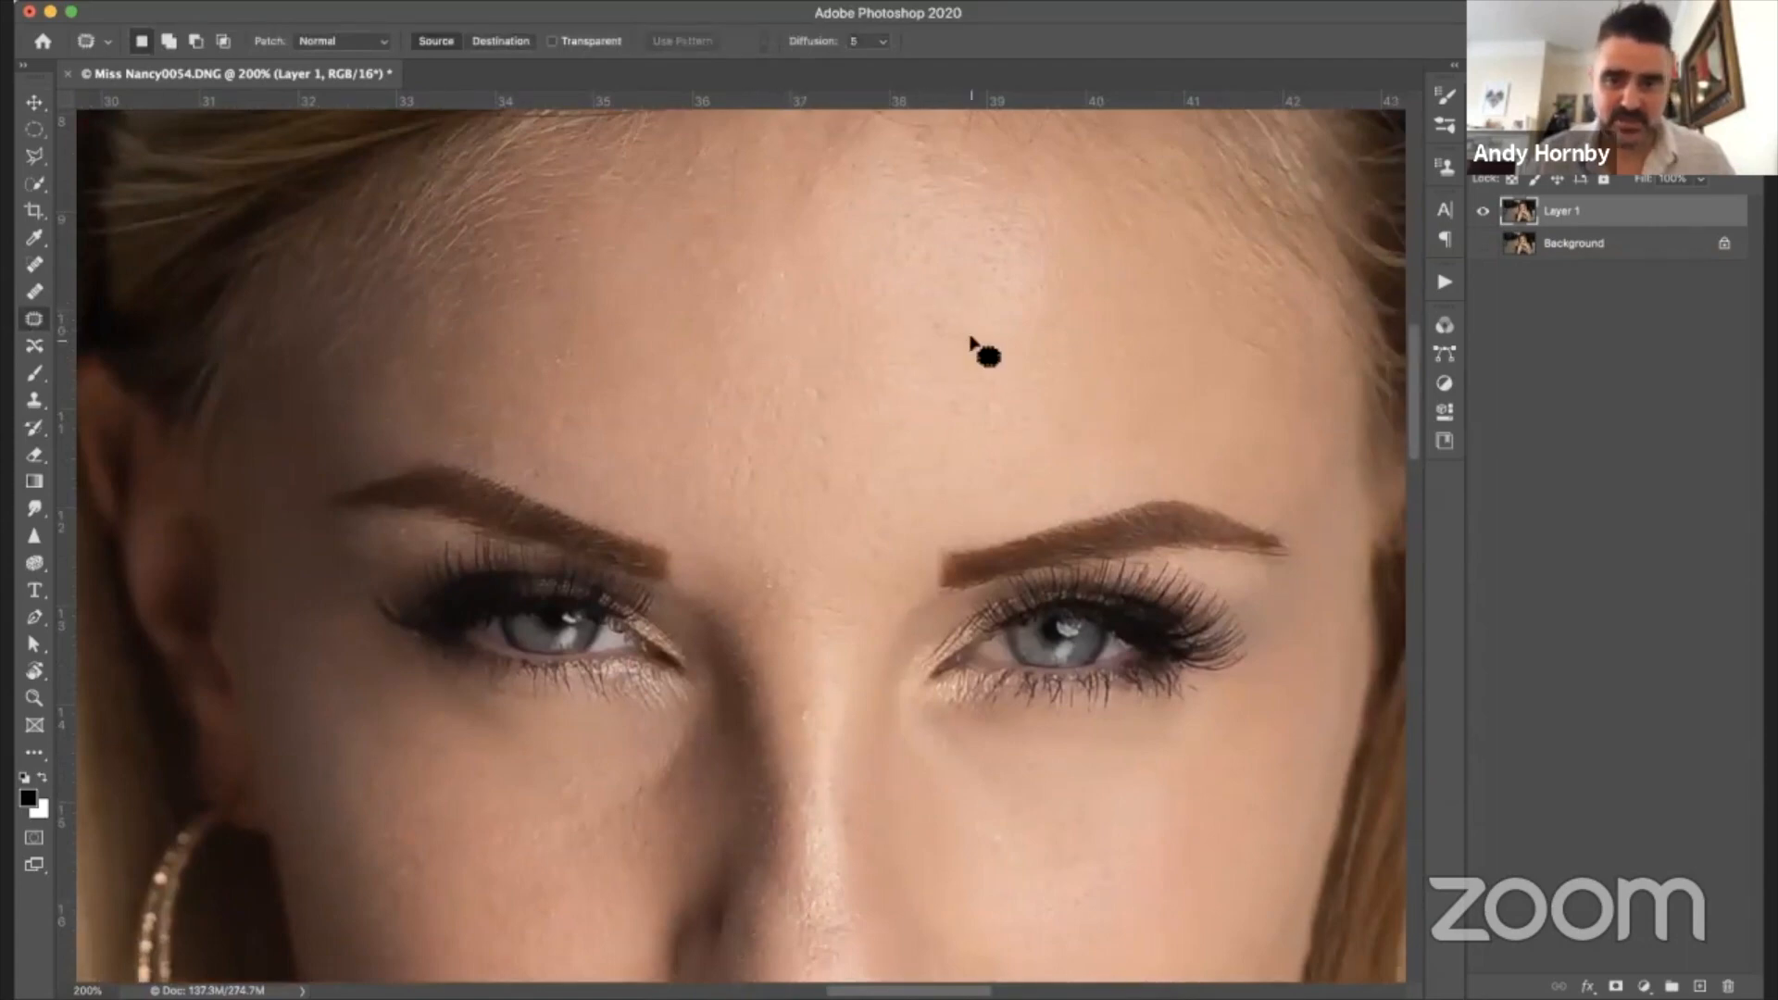
mouse_move(966, 310)
mouse_down()
mouse_move(902, 332)
mouse_move(968, 352)
mouse_up()
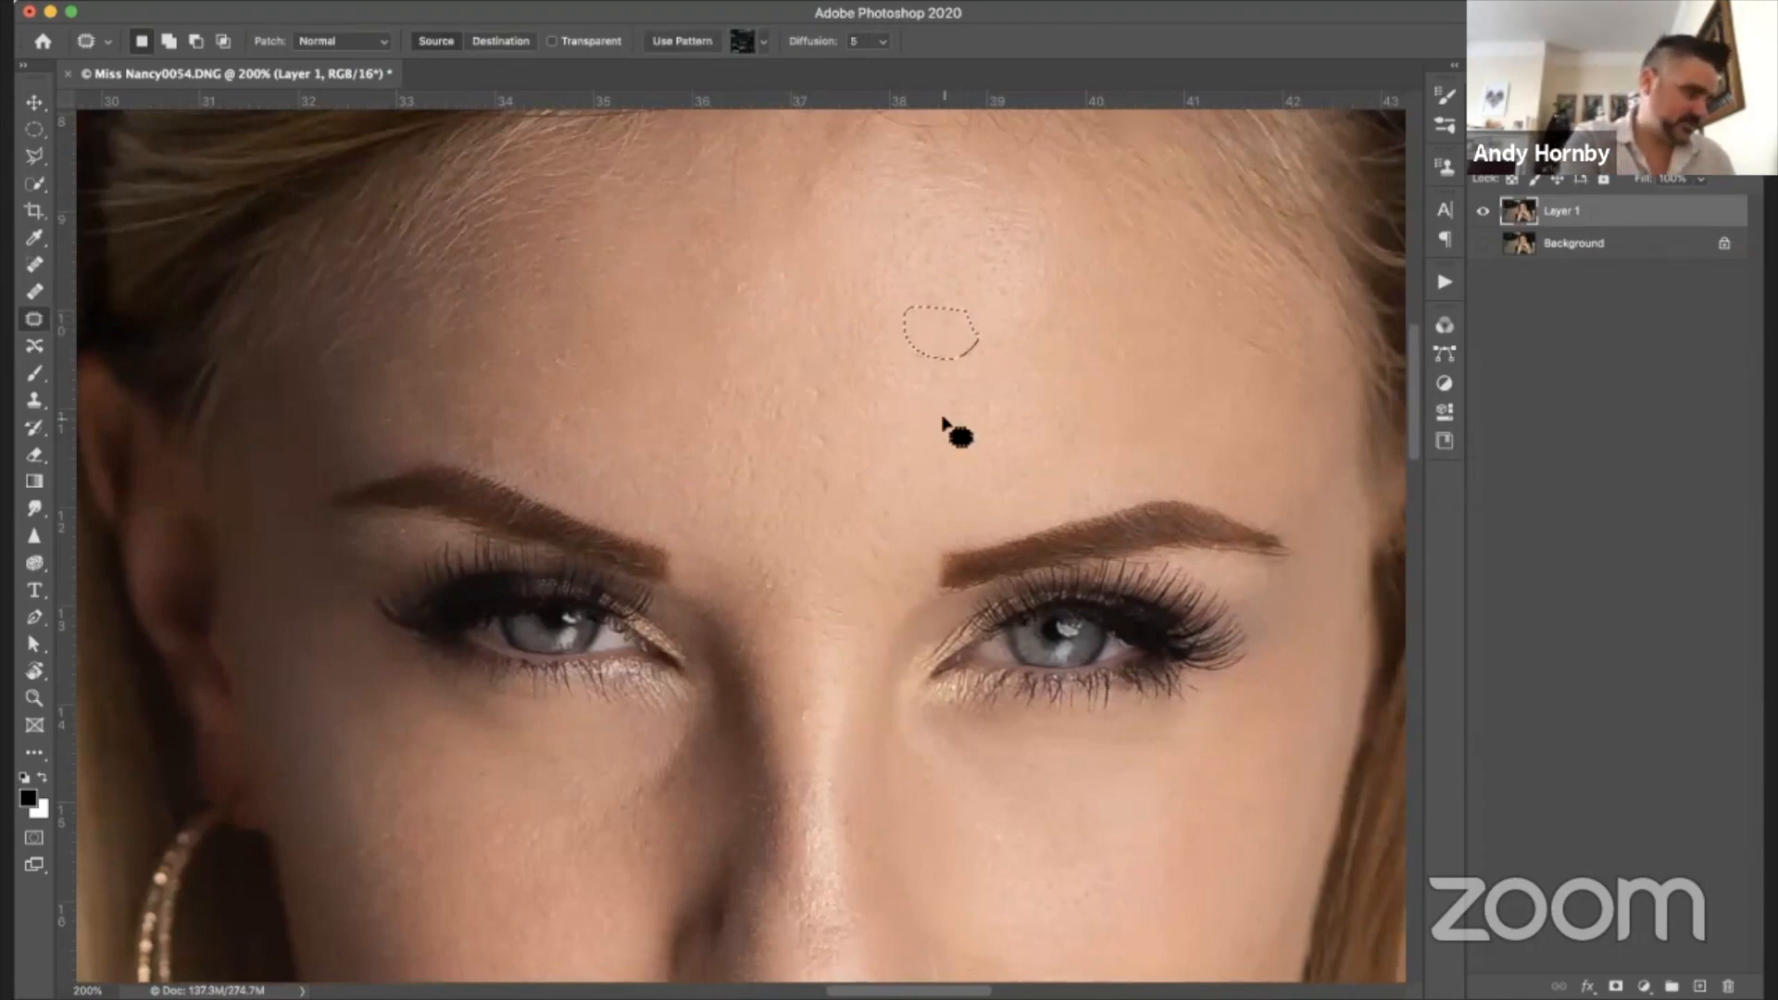
scroll(946, 424, down, 3)
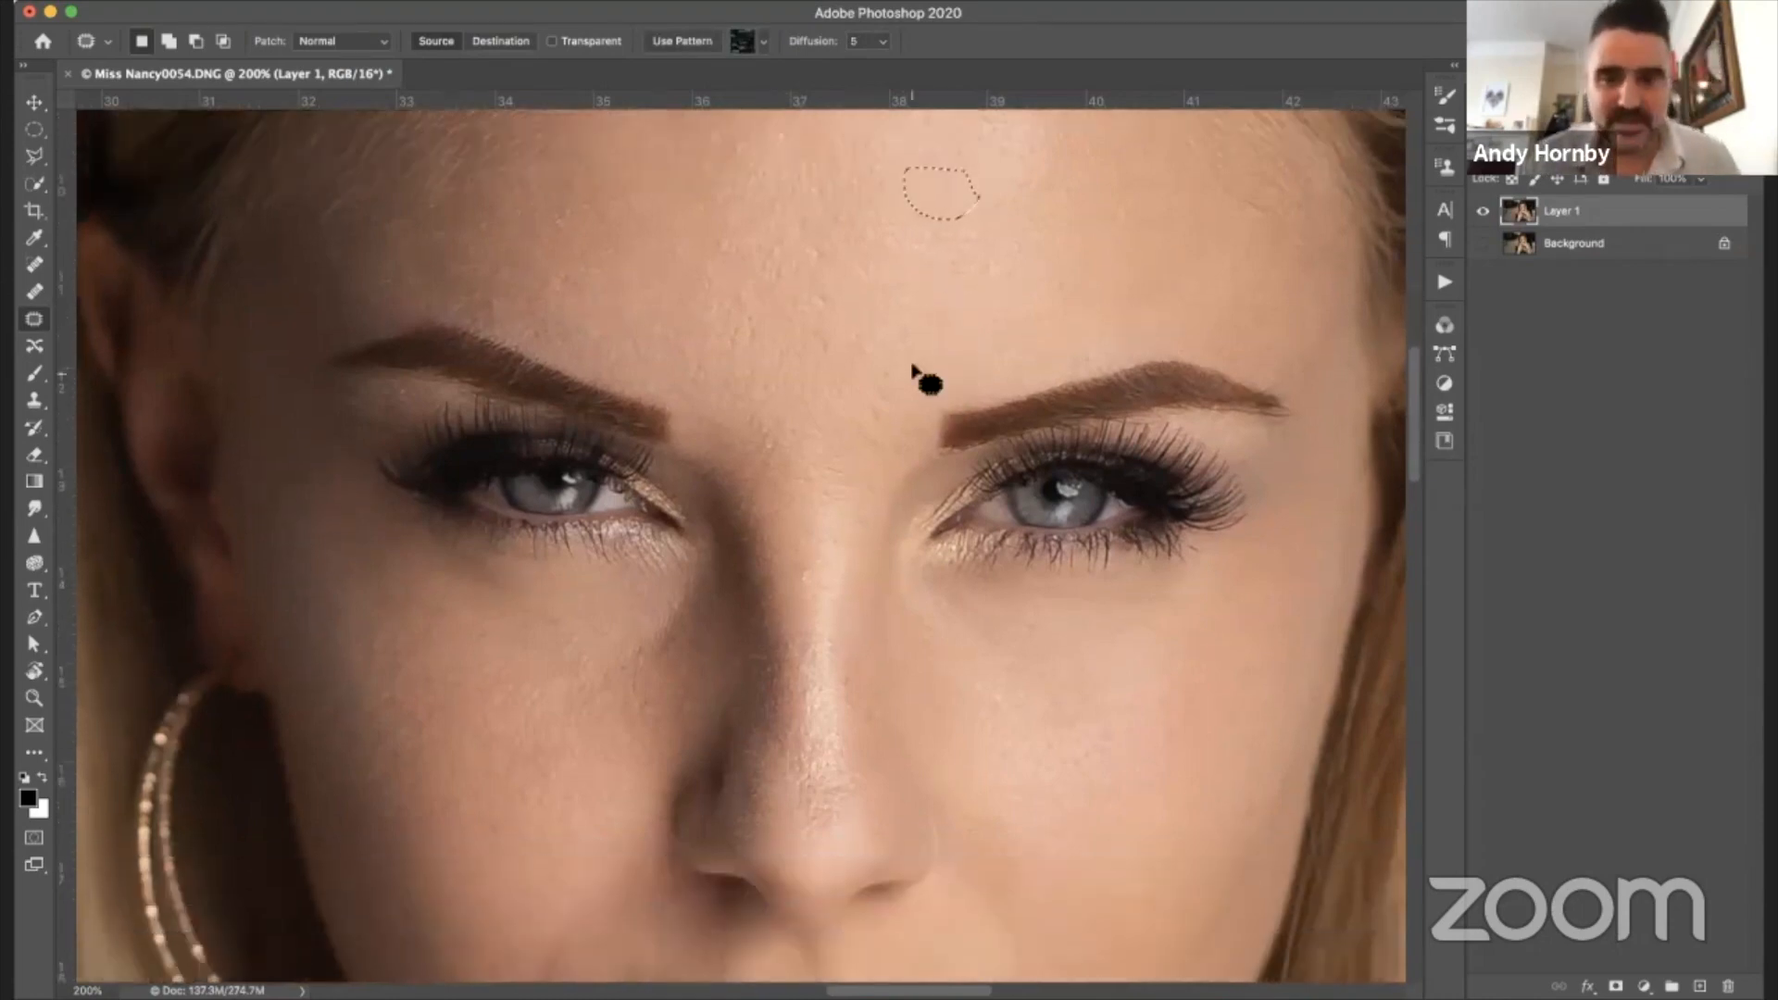
key(super+d)
- Patch the small mark on the outer forehead above the right-hand eyebrow, near the hairline, and clear the selection
scroll(1281, 262, up, 4)
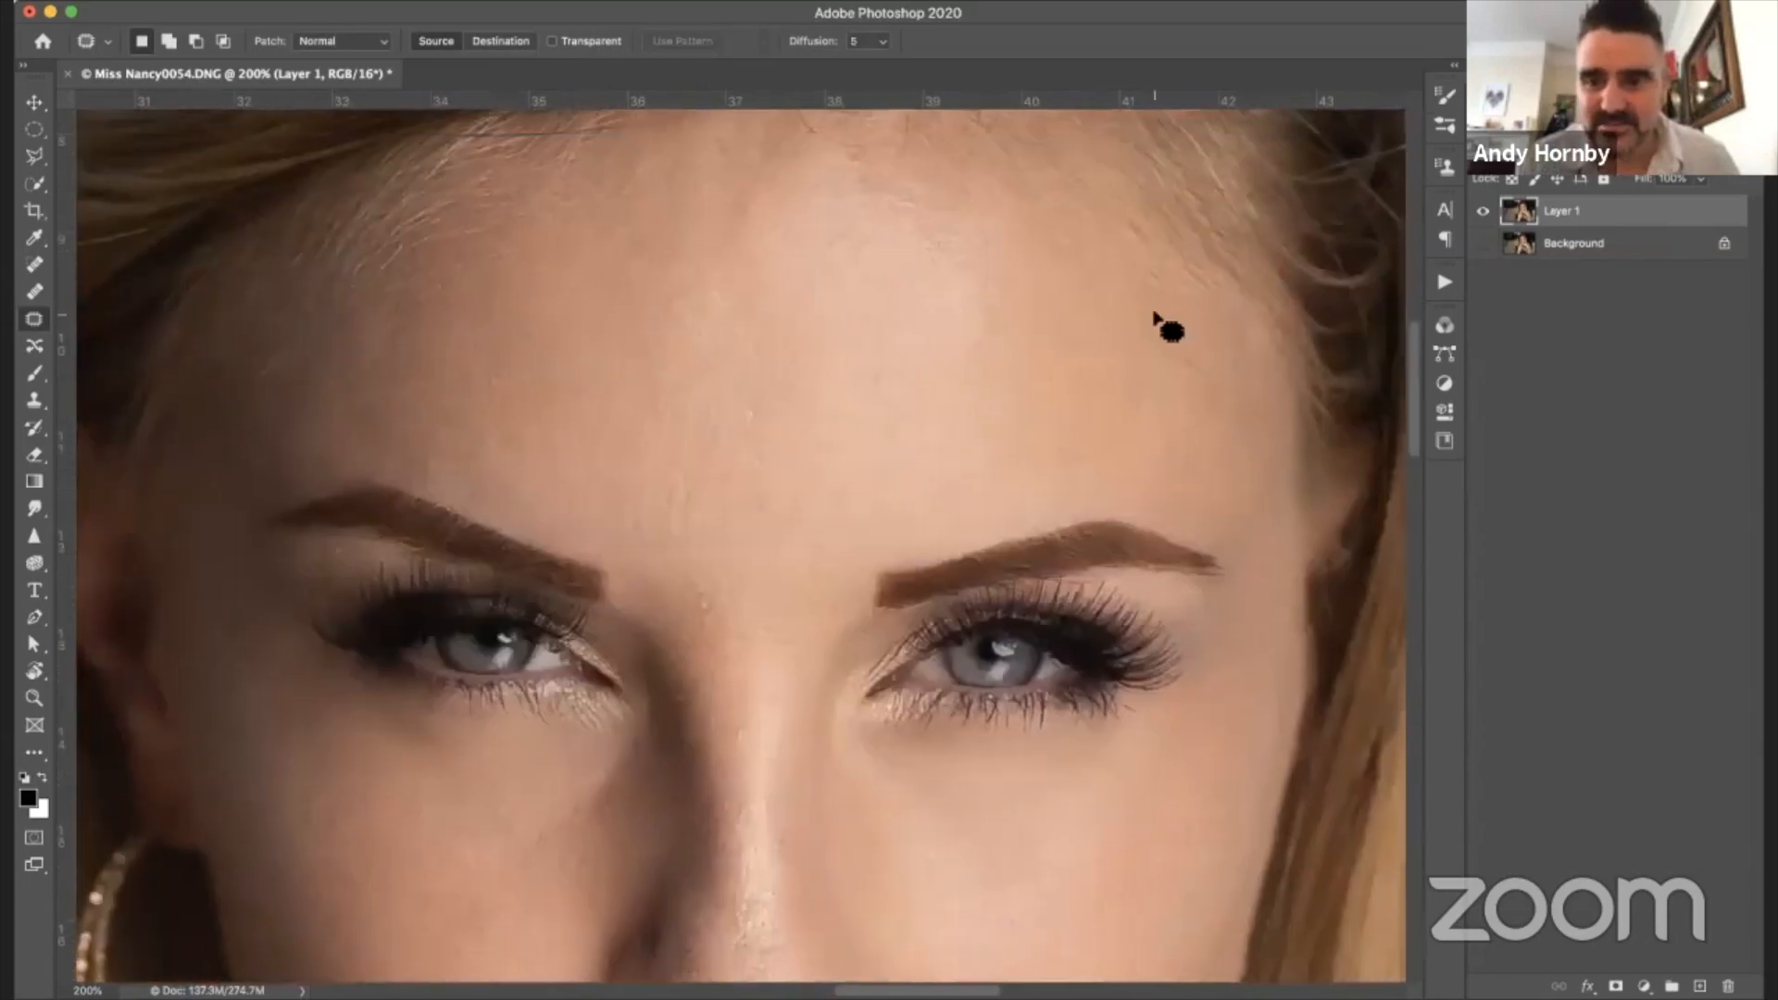
drag(1153, 318, 1164, 291)
drag(1159, 357, 1111, 363)
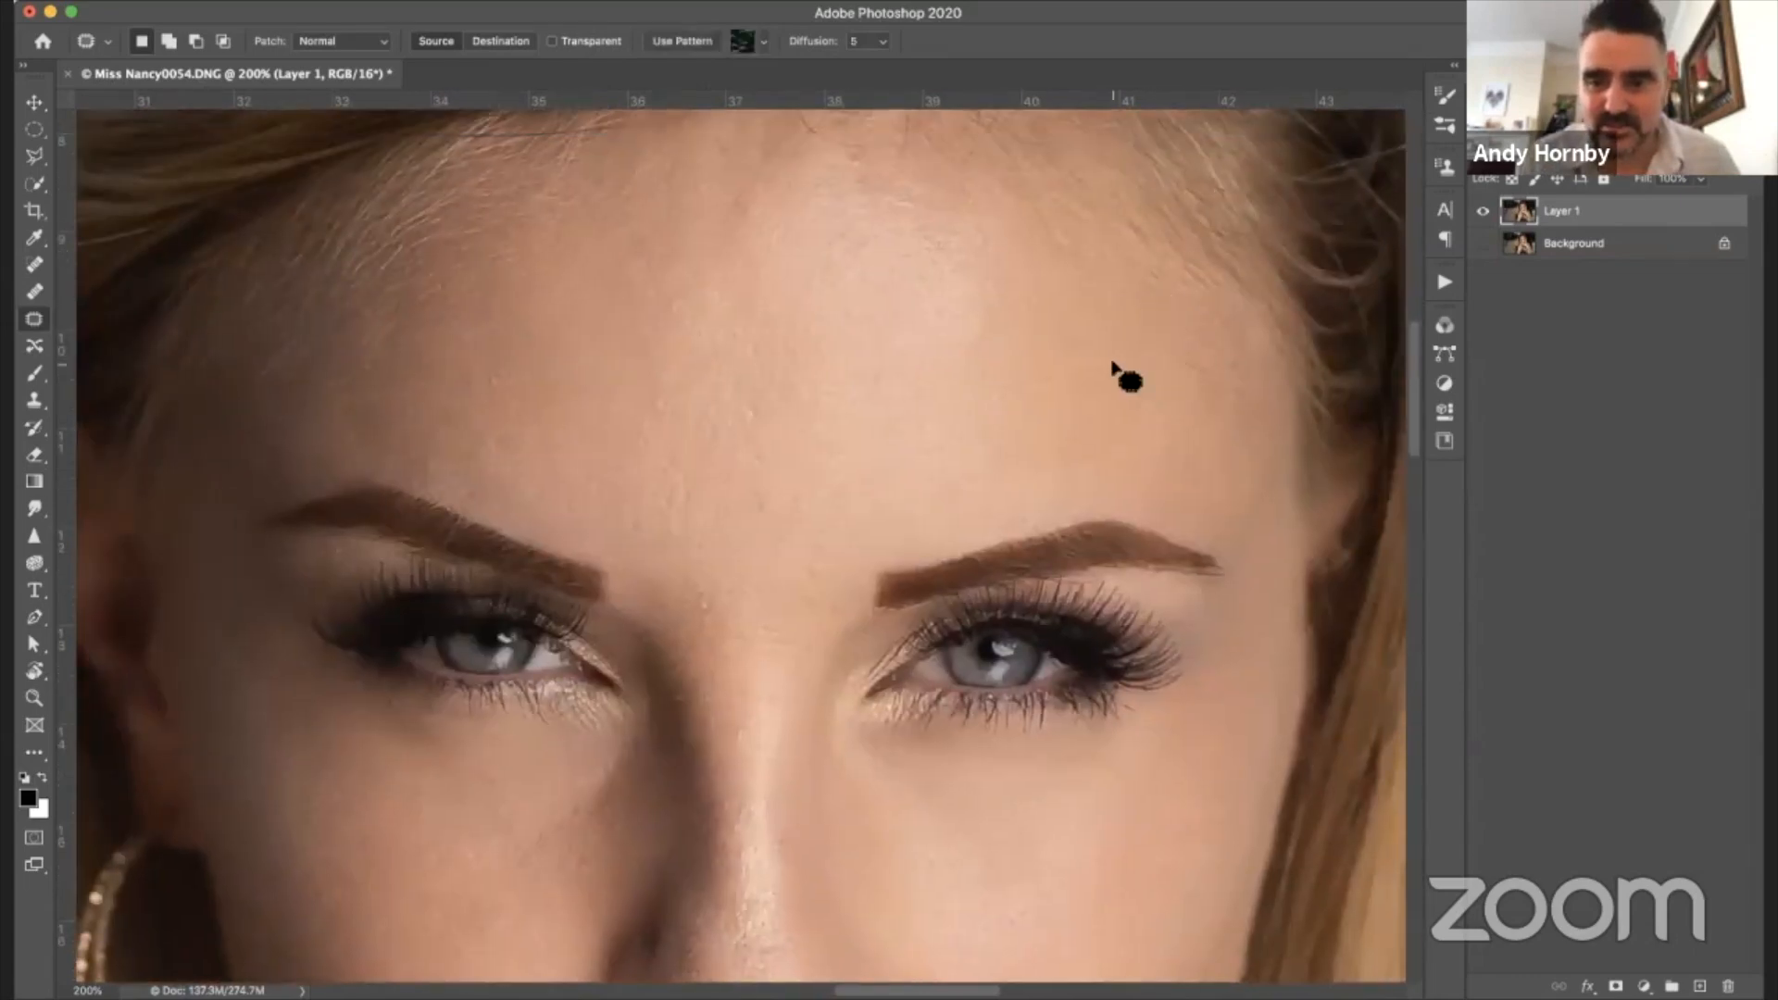
key(super+d)
scroll(1074, 280, left, 2)
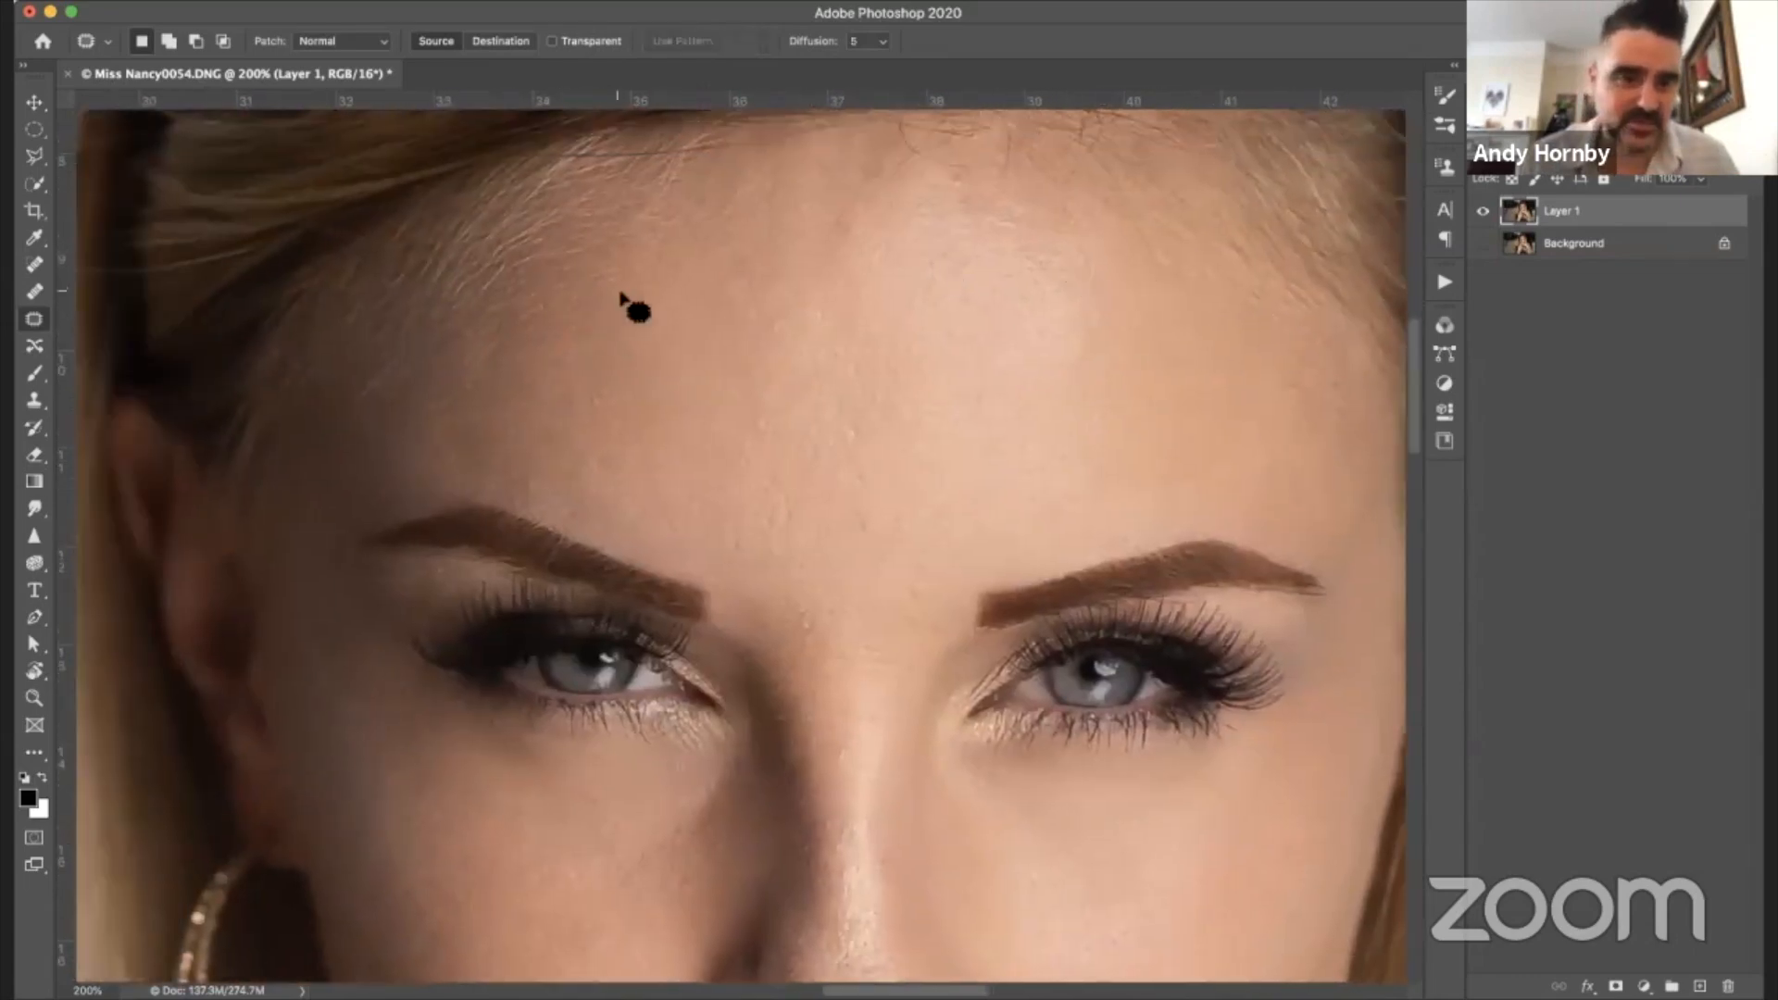
- Show the Background layer and toggle the visibility of Layer 1 off and on to compare the skin before and after retouching
click(33, 103)
scroll(555, 333, down, 3)
scroll(560, 335, down, 3)
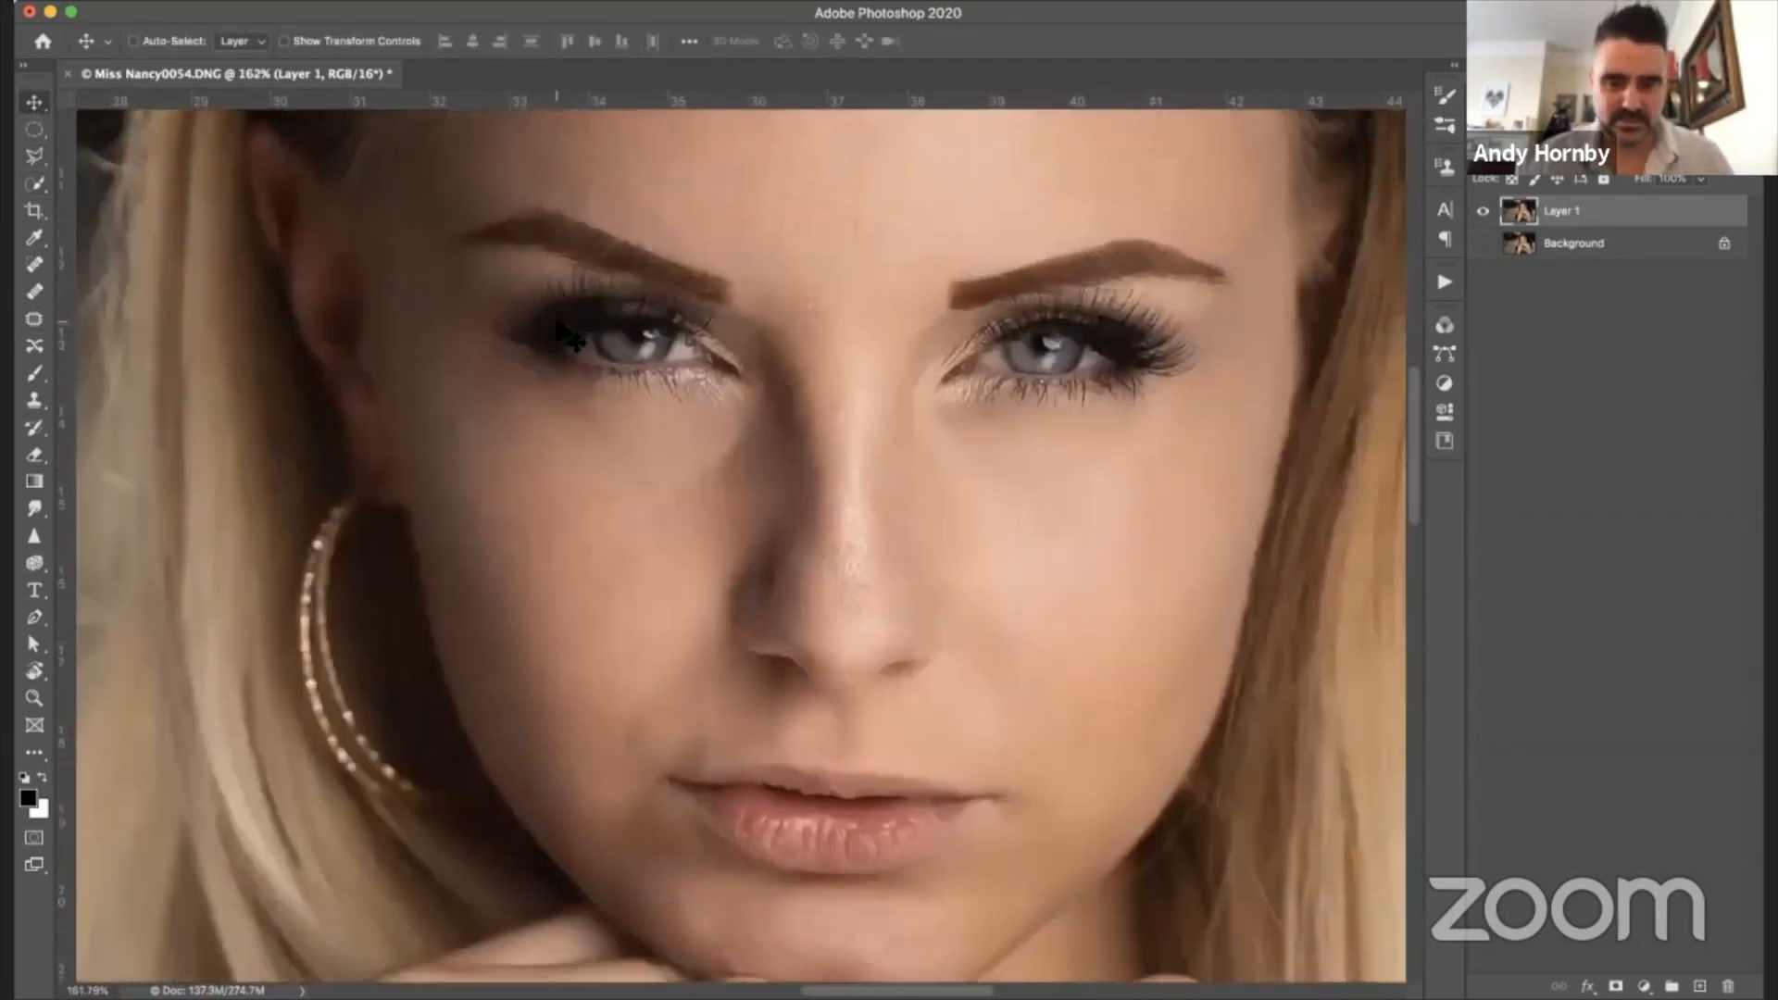
scroll(559, 329, down, 4)
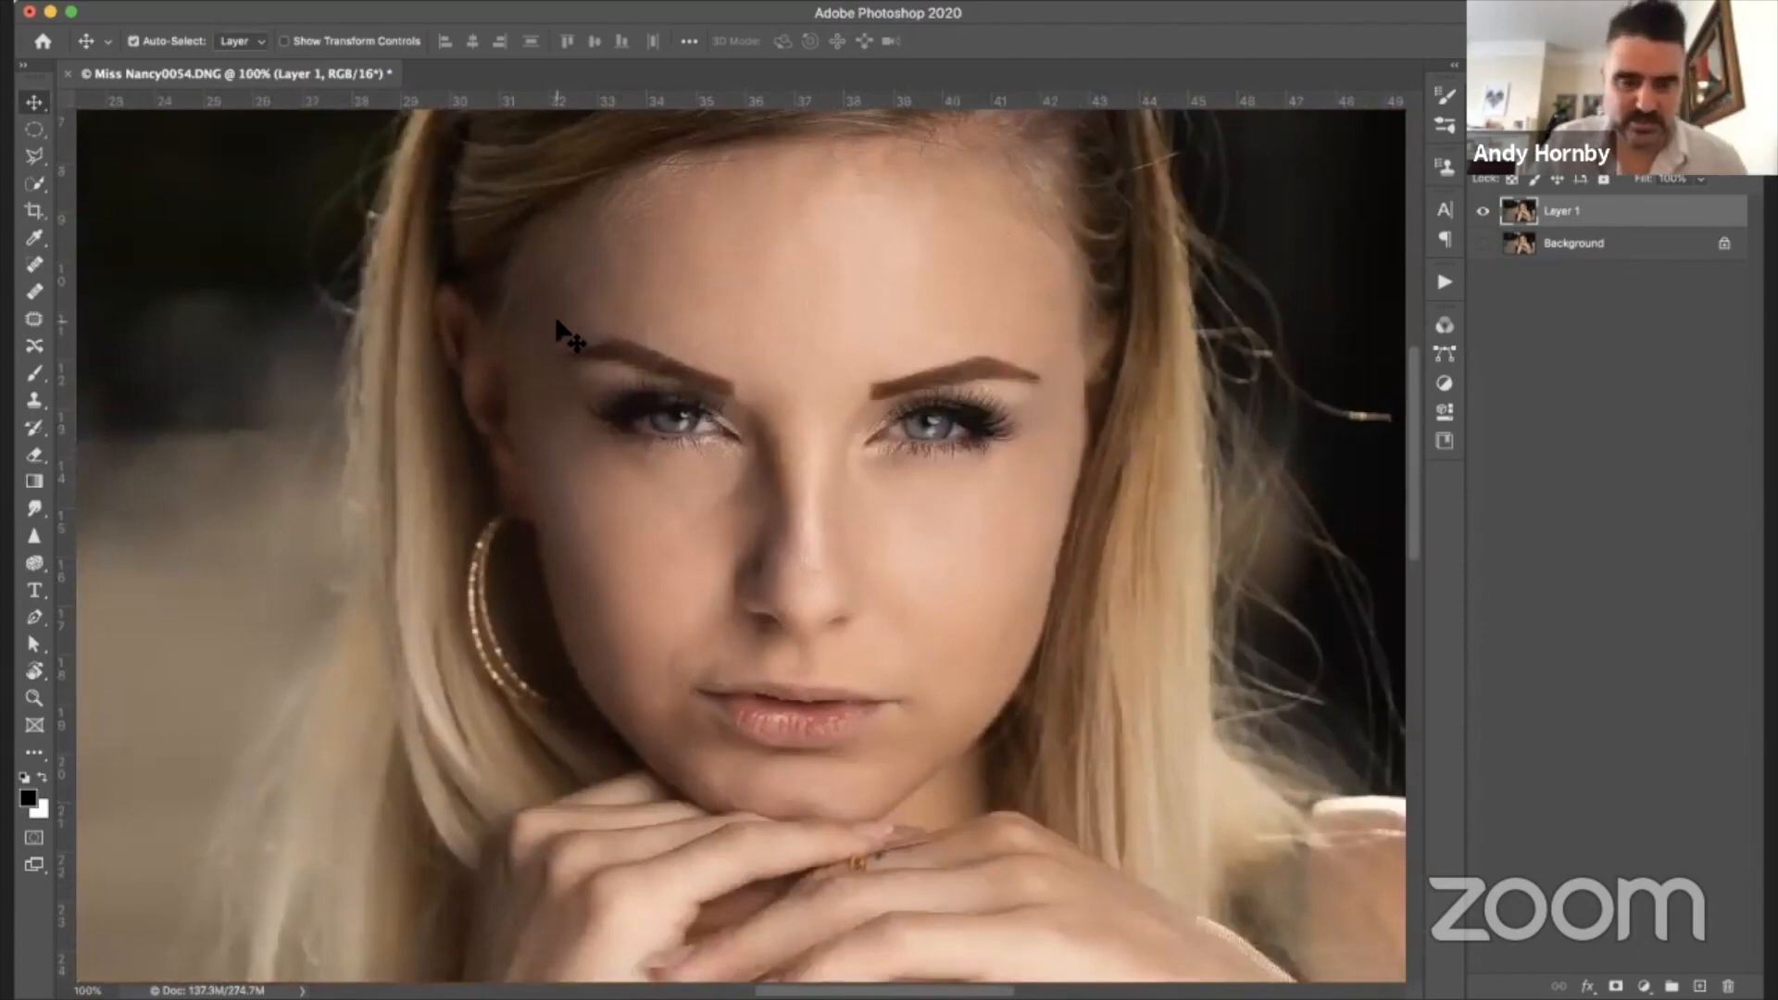
key(super+minus)
key(super+plus)
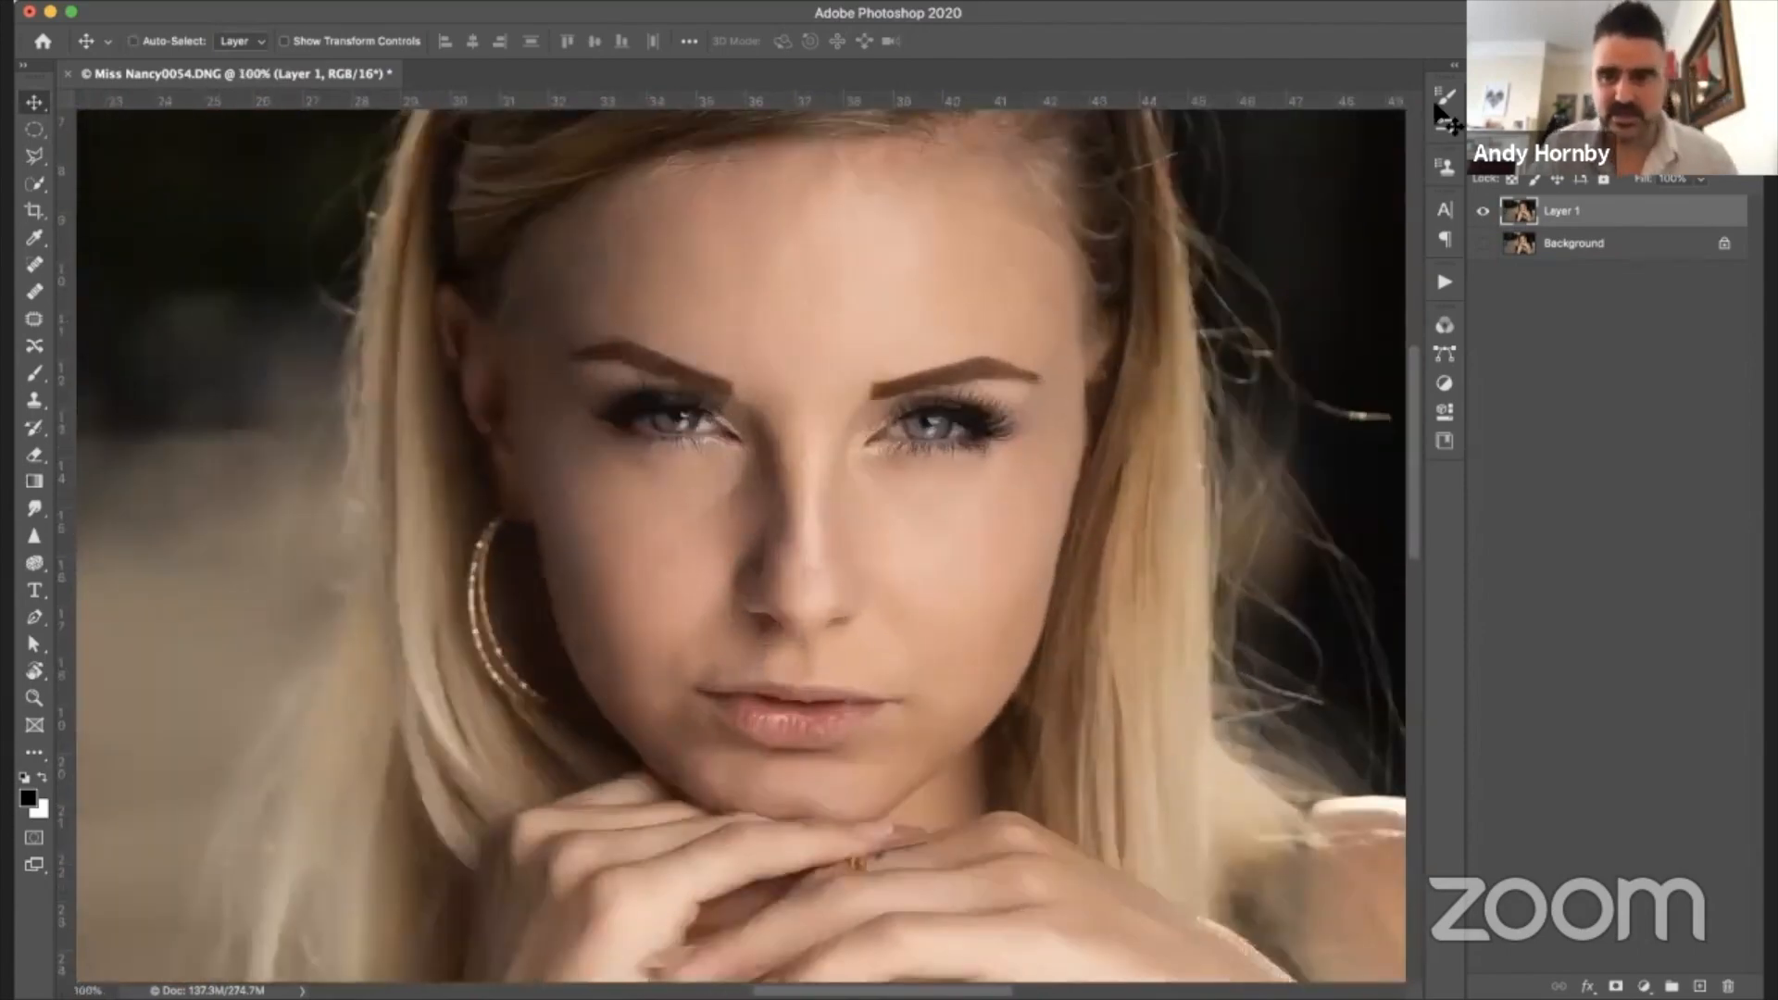
click(1483, 242)
click(1483, 212)
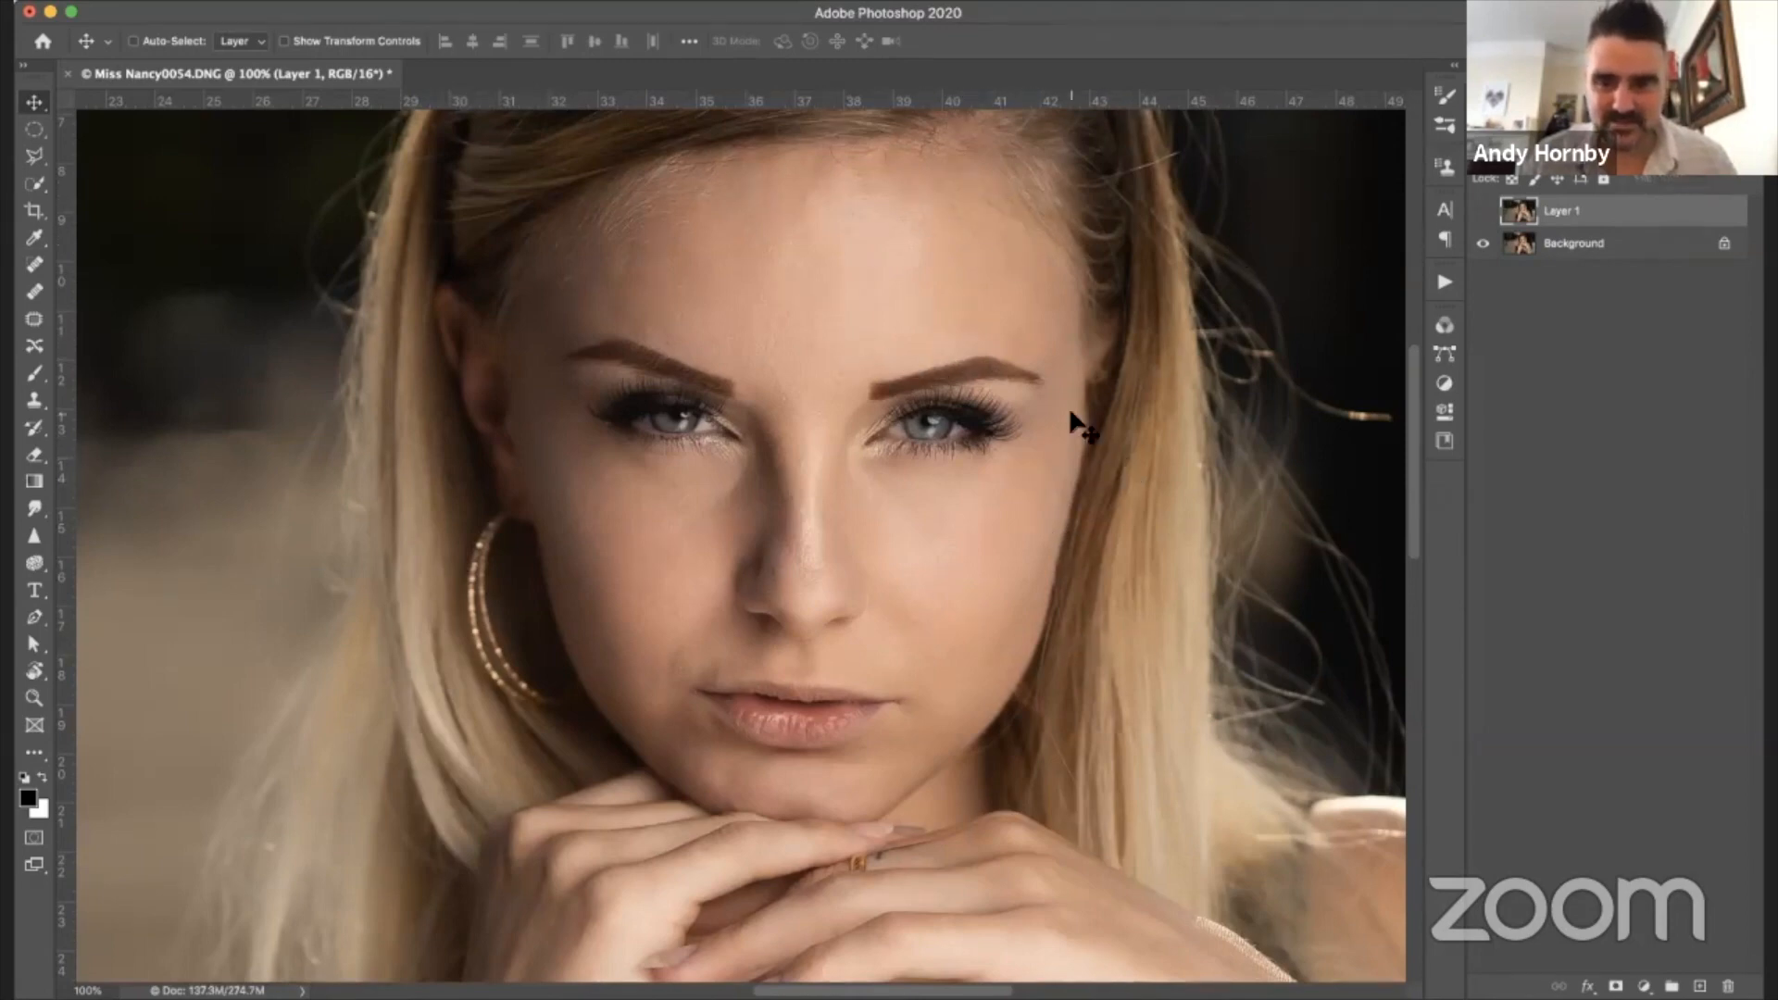
click(1483, 212)
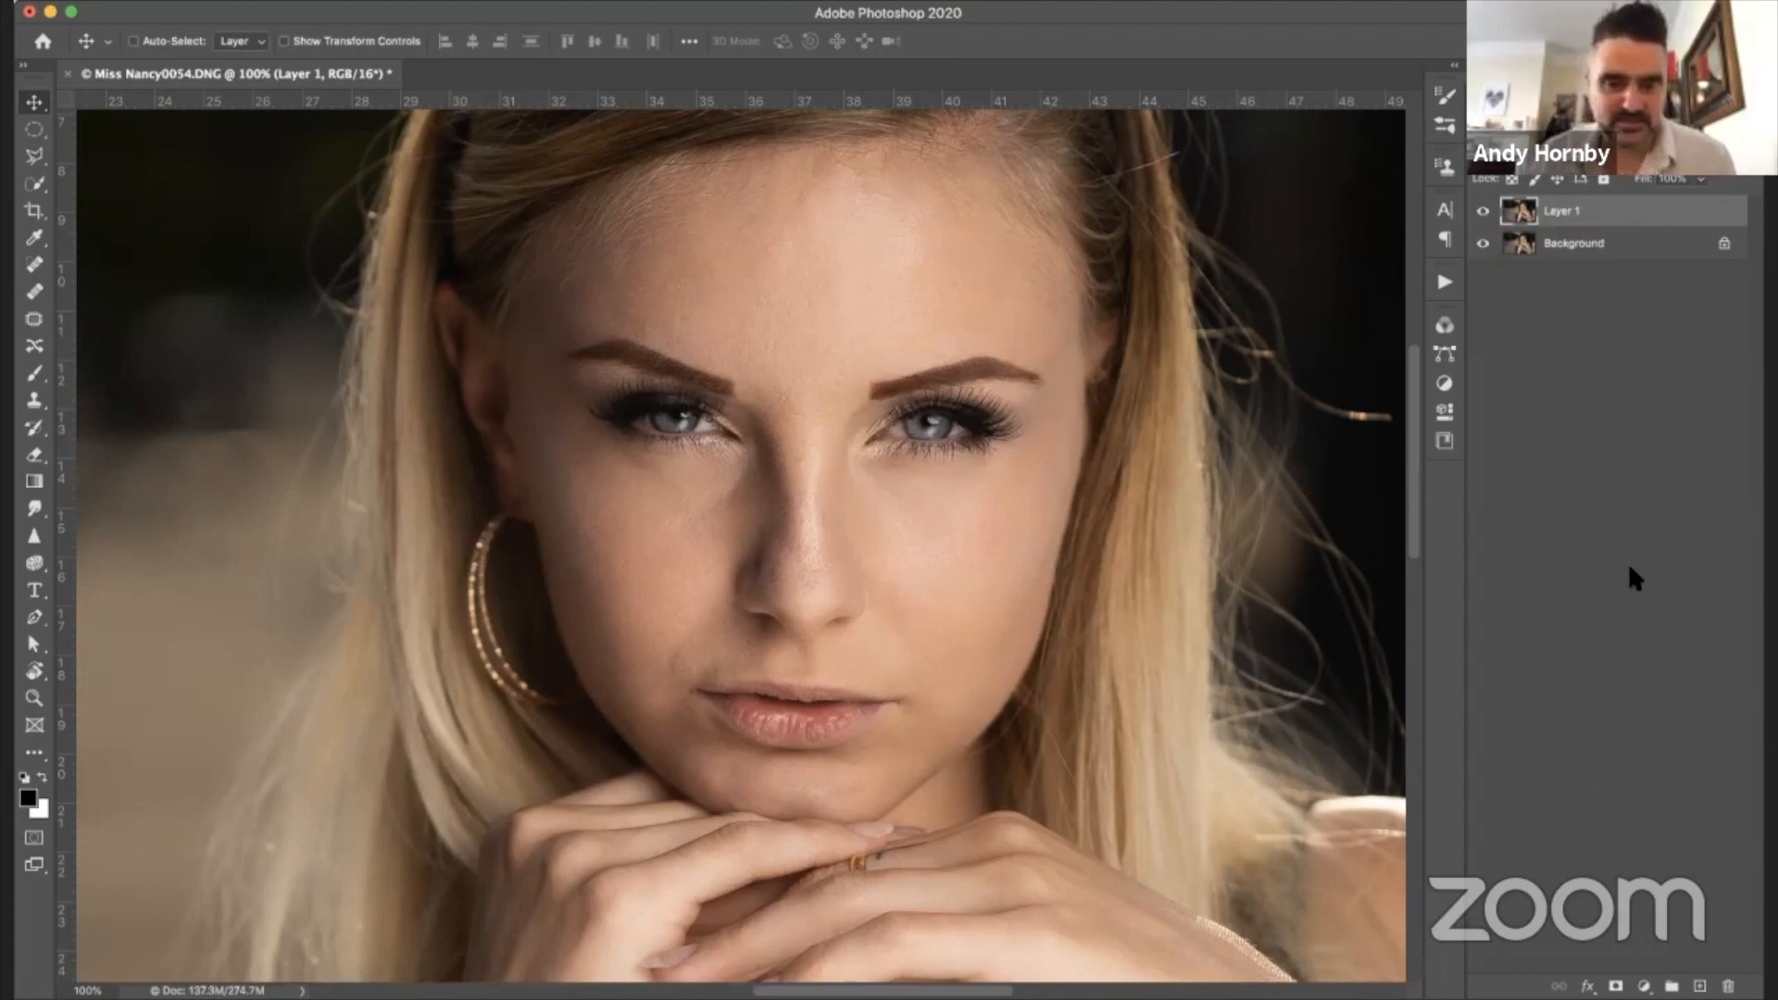
- Inspect the hands, arms, tattoos and chest in the lower part of the portrait
scroll(1445, 611, down, 10)
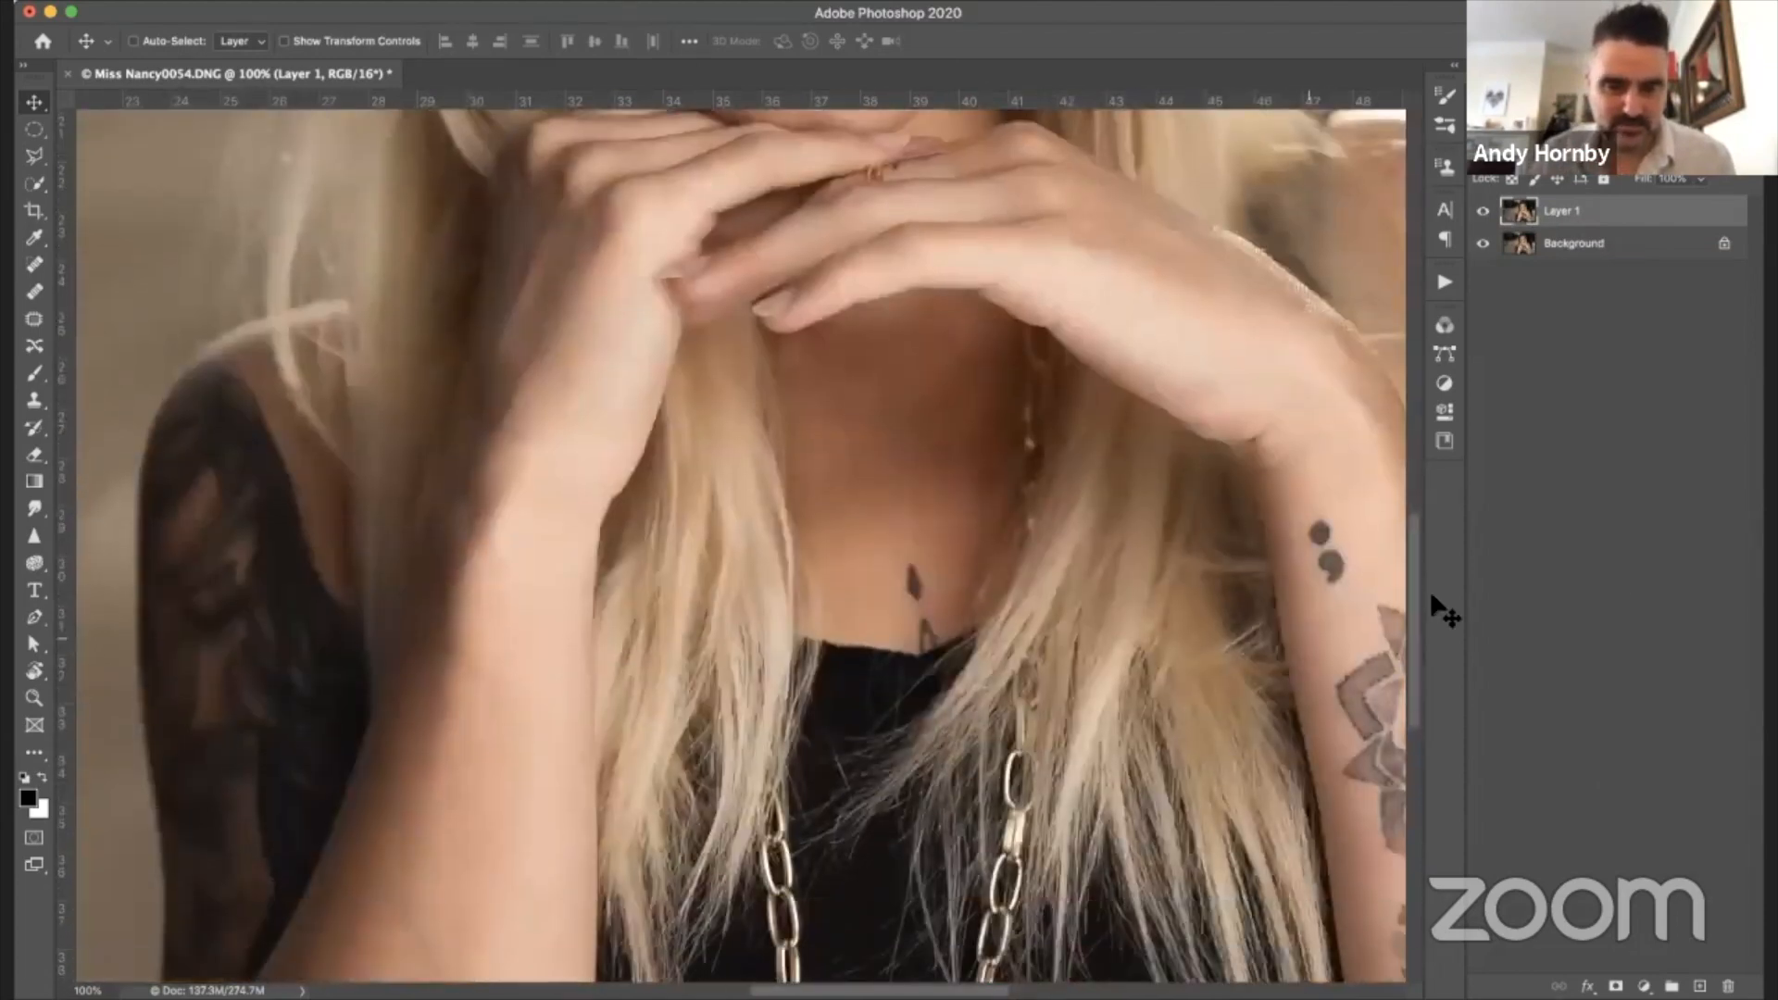
scroll(1443, 609, down, 5)
scroll(1311, 646, up, 5)
scroll(1311, 646, right, 5)
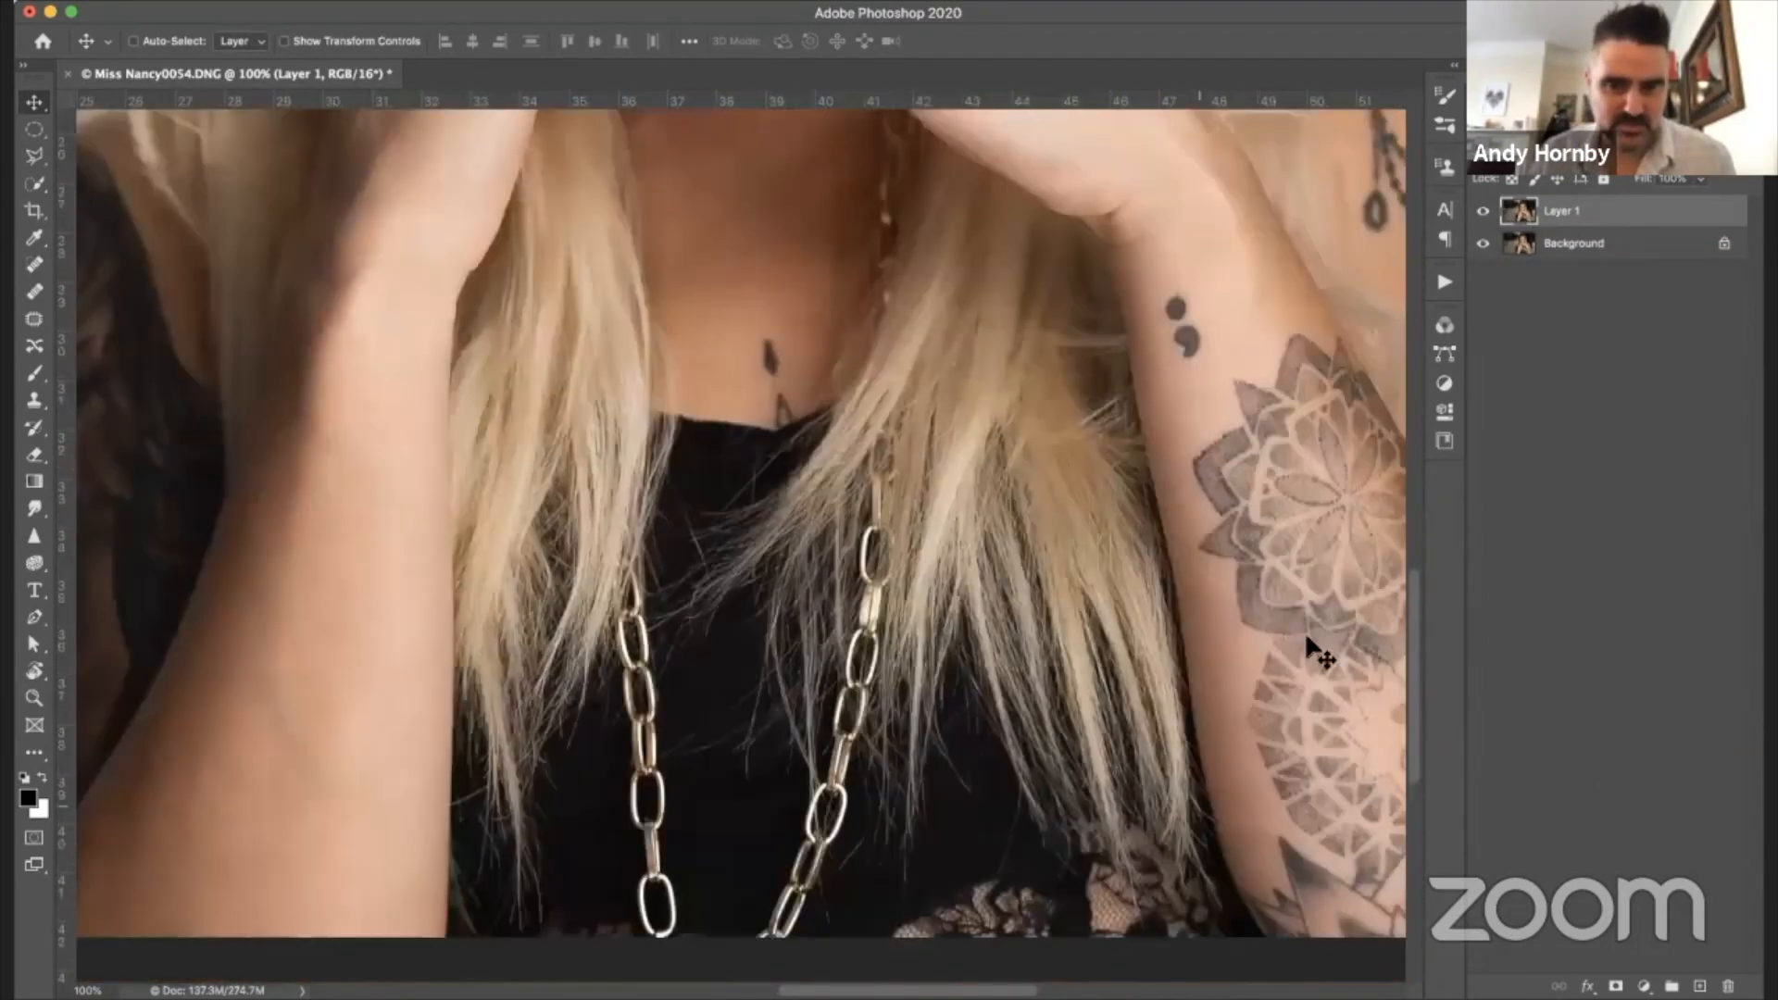
scroll(1315, 648, up, 10)
scroll(1315, 648, left, 5)
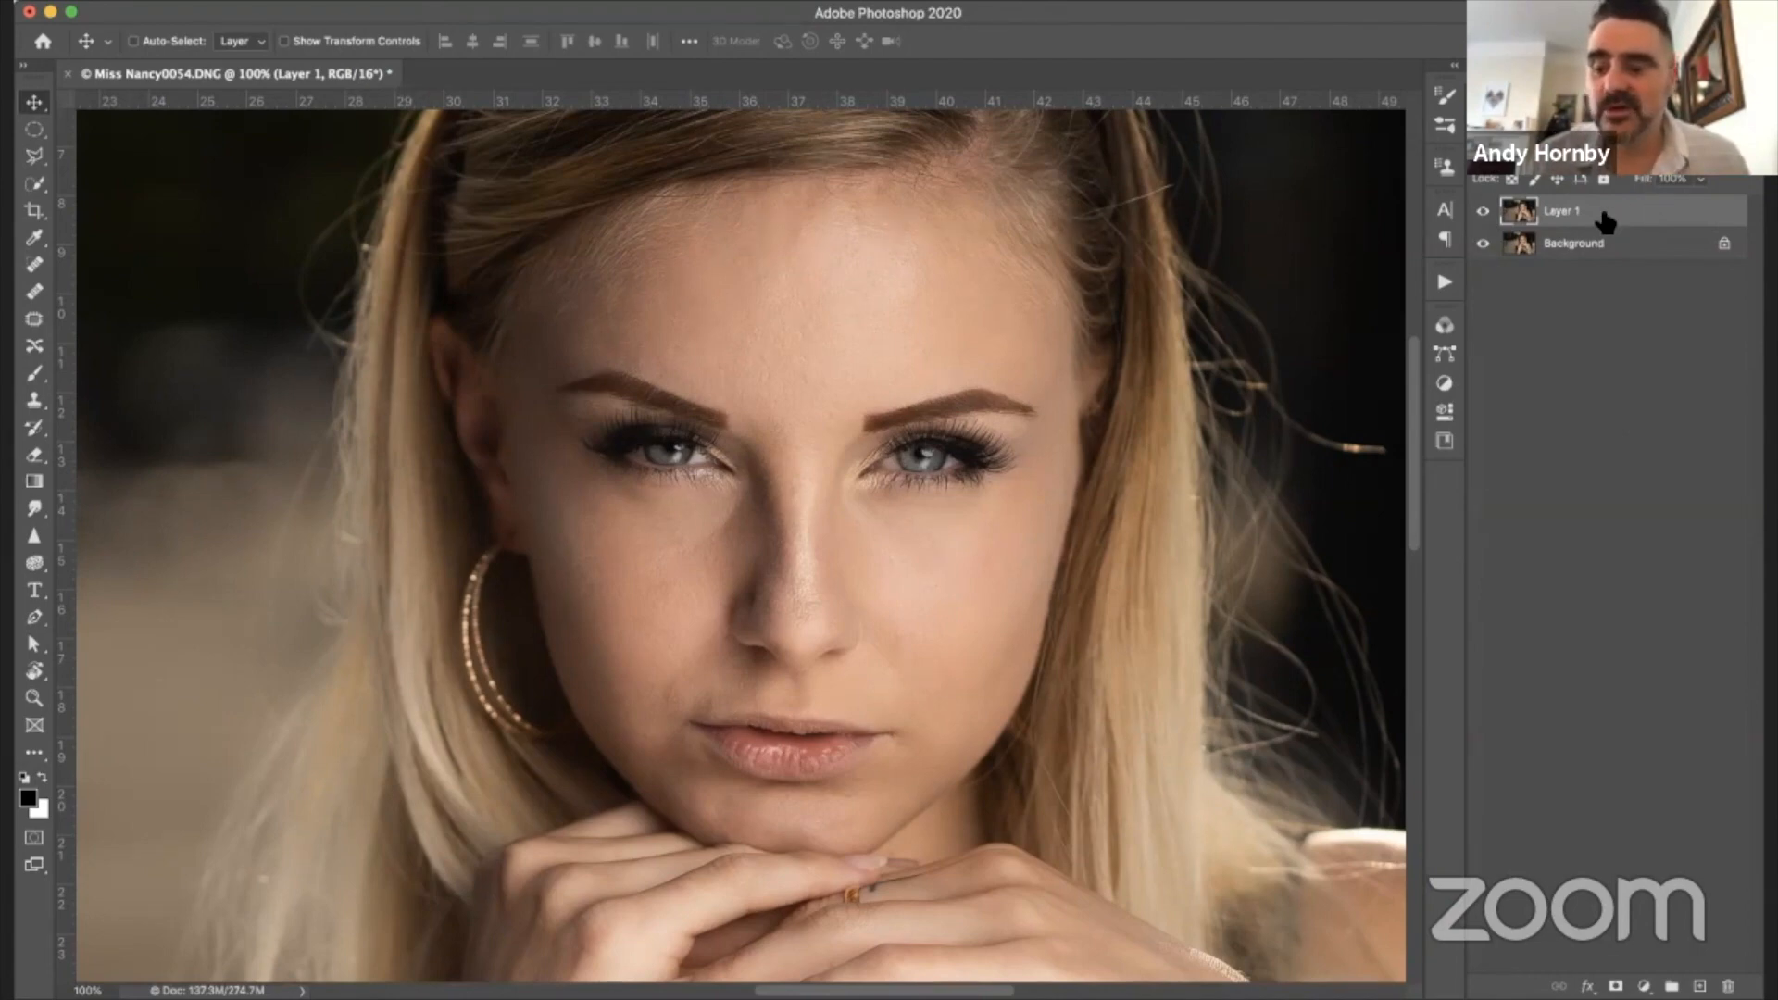
- Add a new empty layer above Layer 1 and set the Brush tool's flow to 2%
key(super+shift+alt+n)
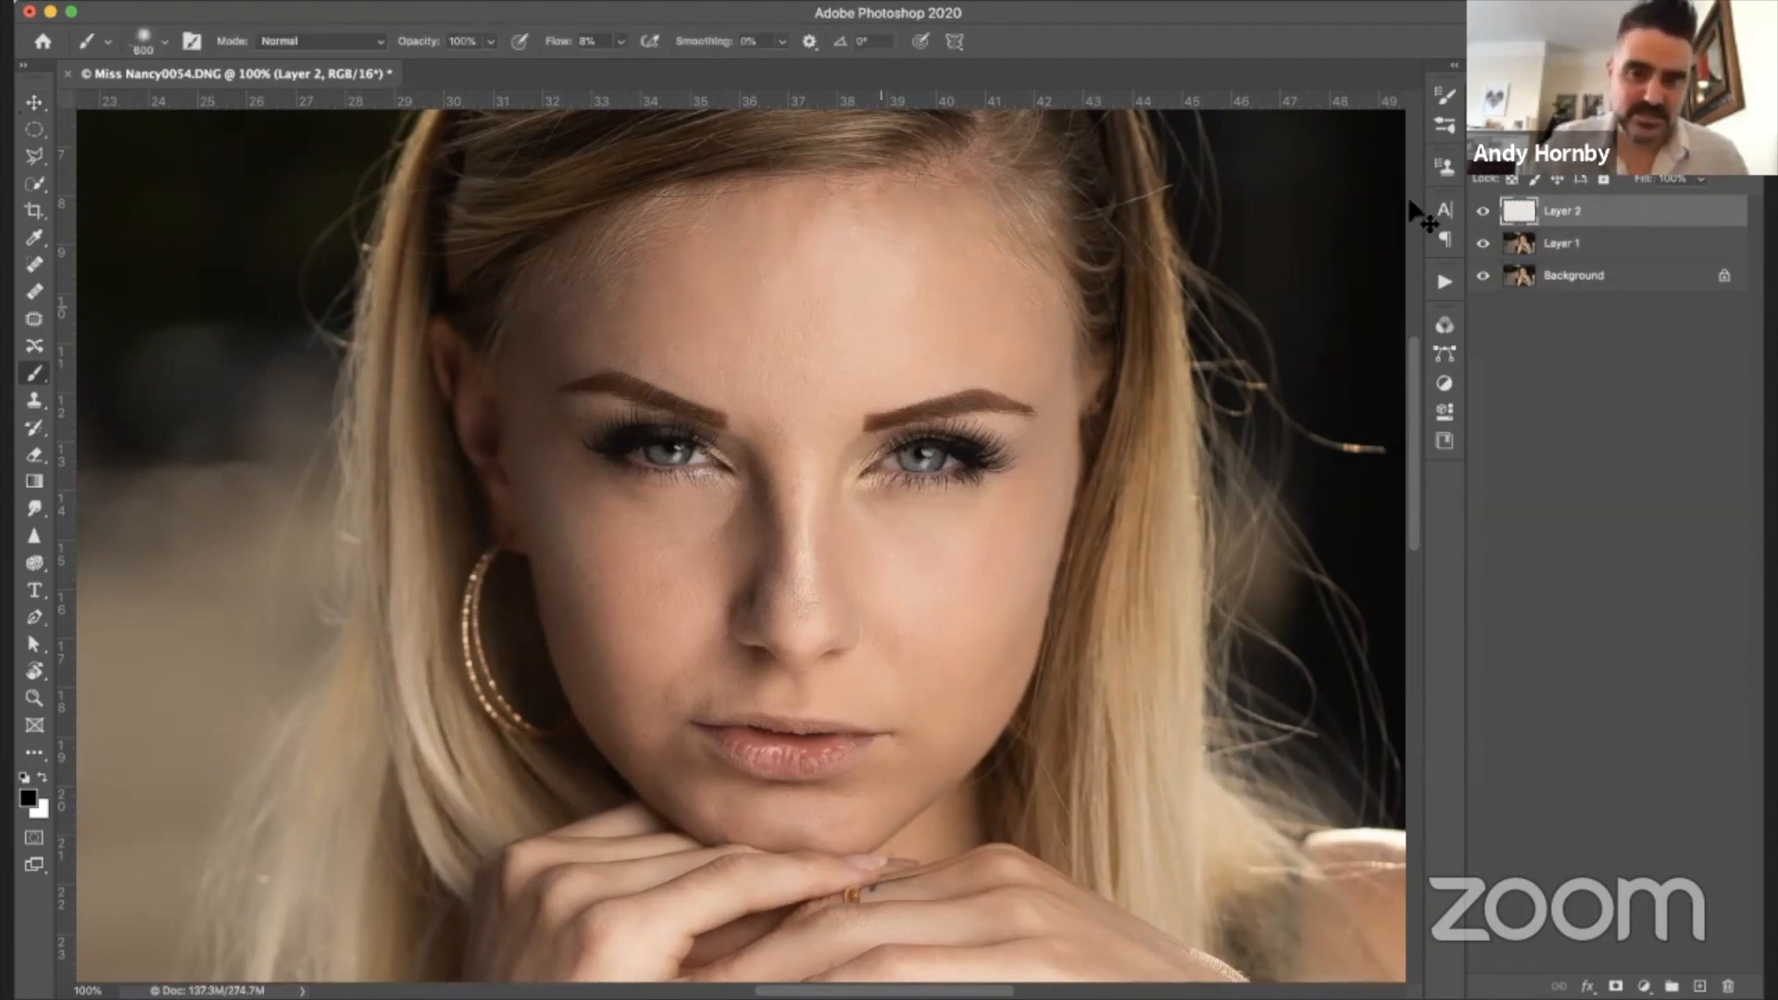
key(b)
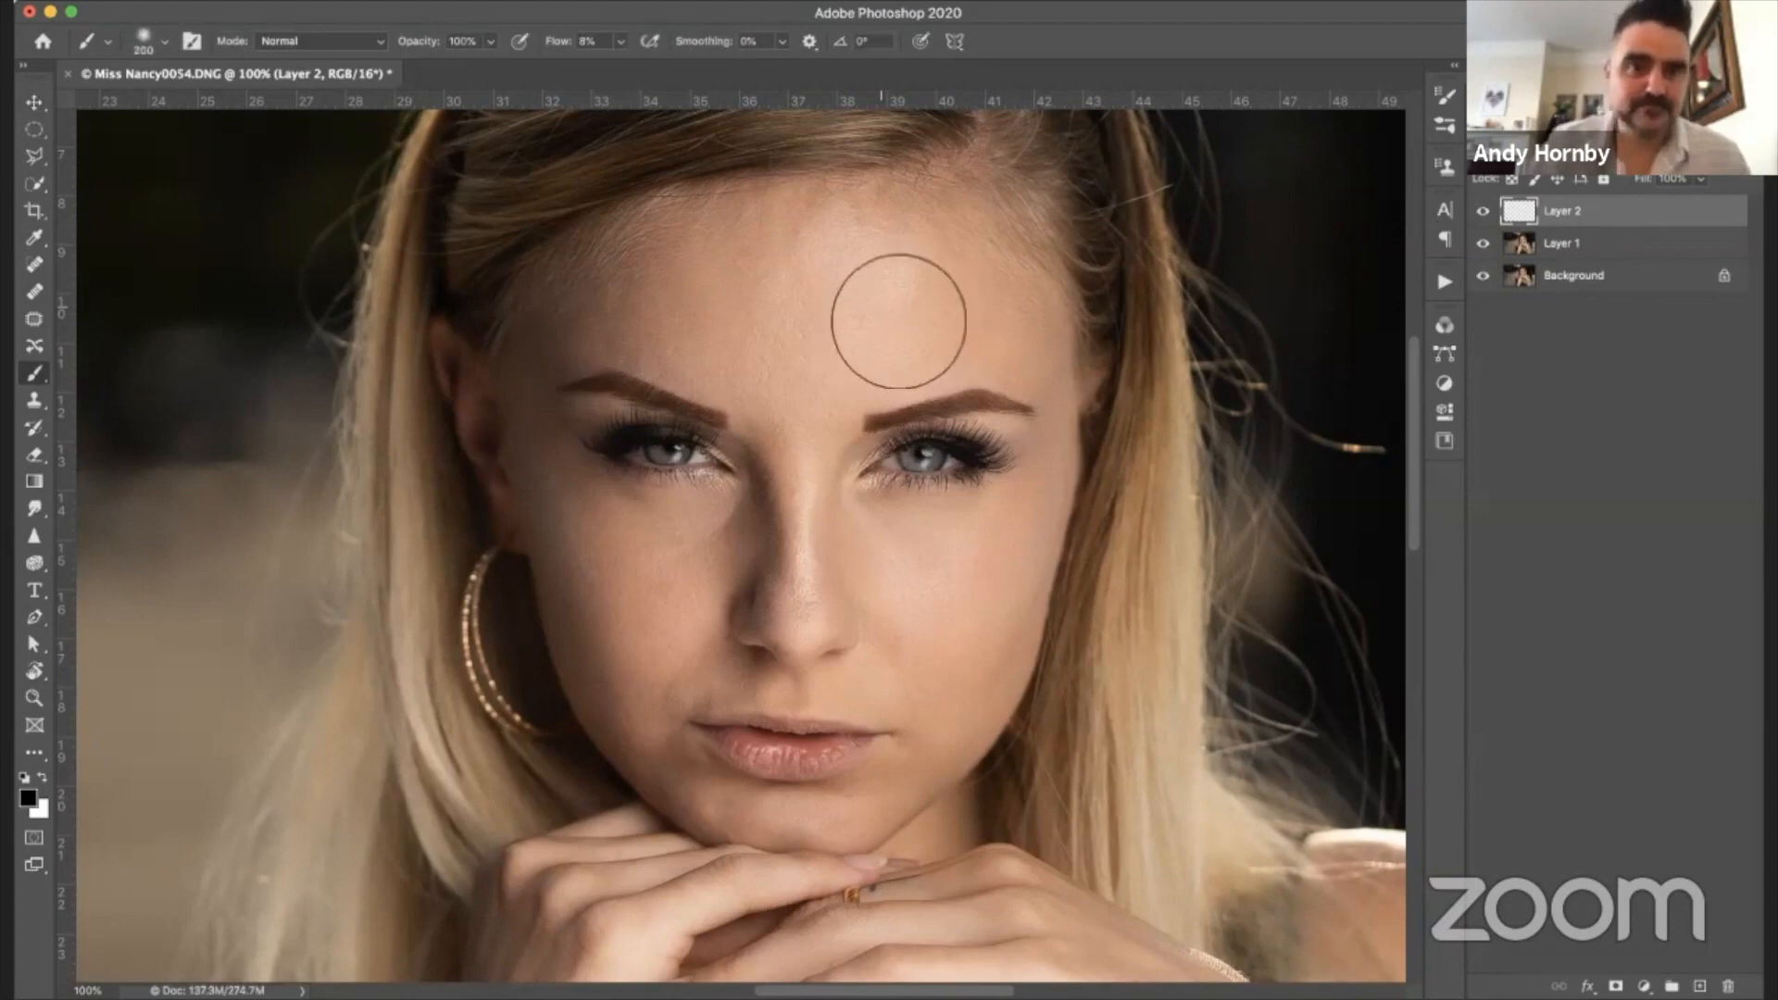
click(620, 41)
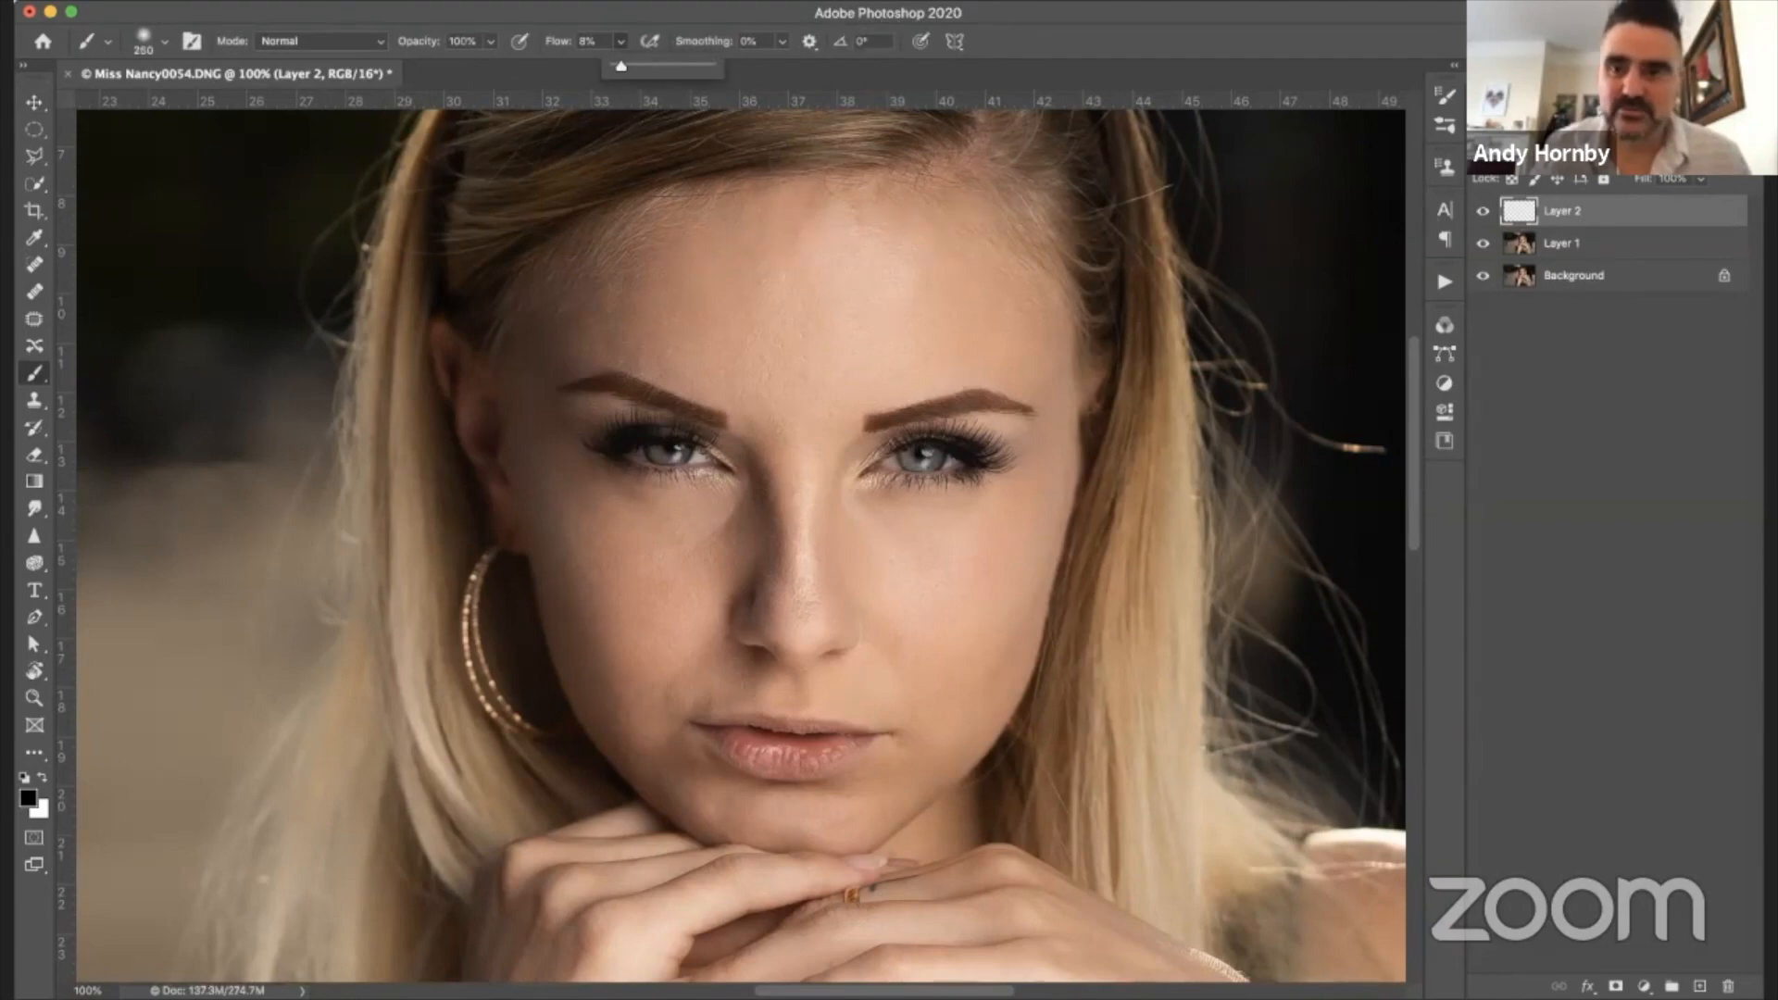
drag(619, 65, 614, 65)
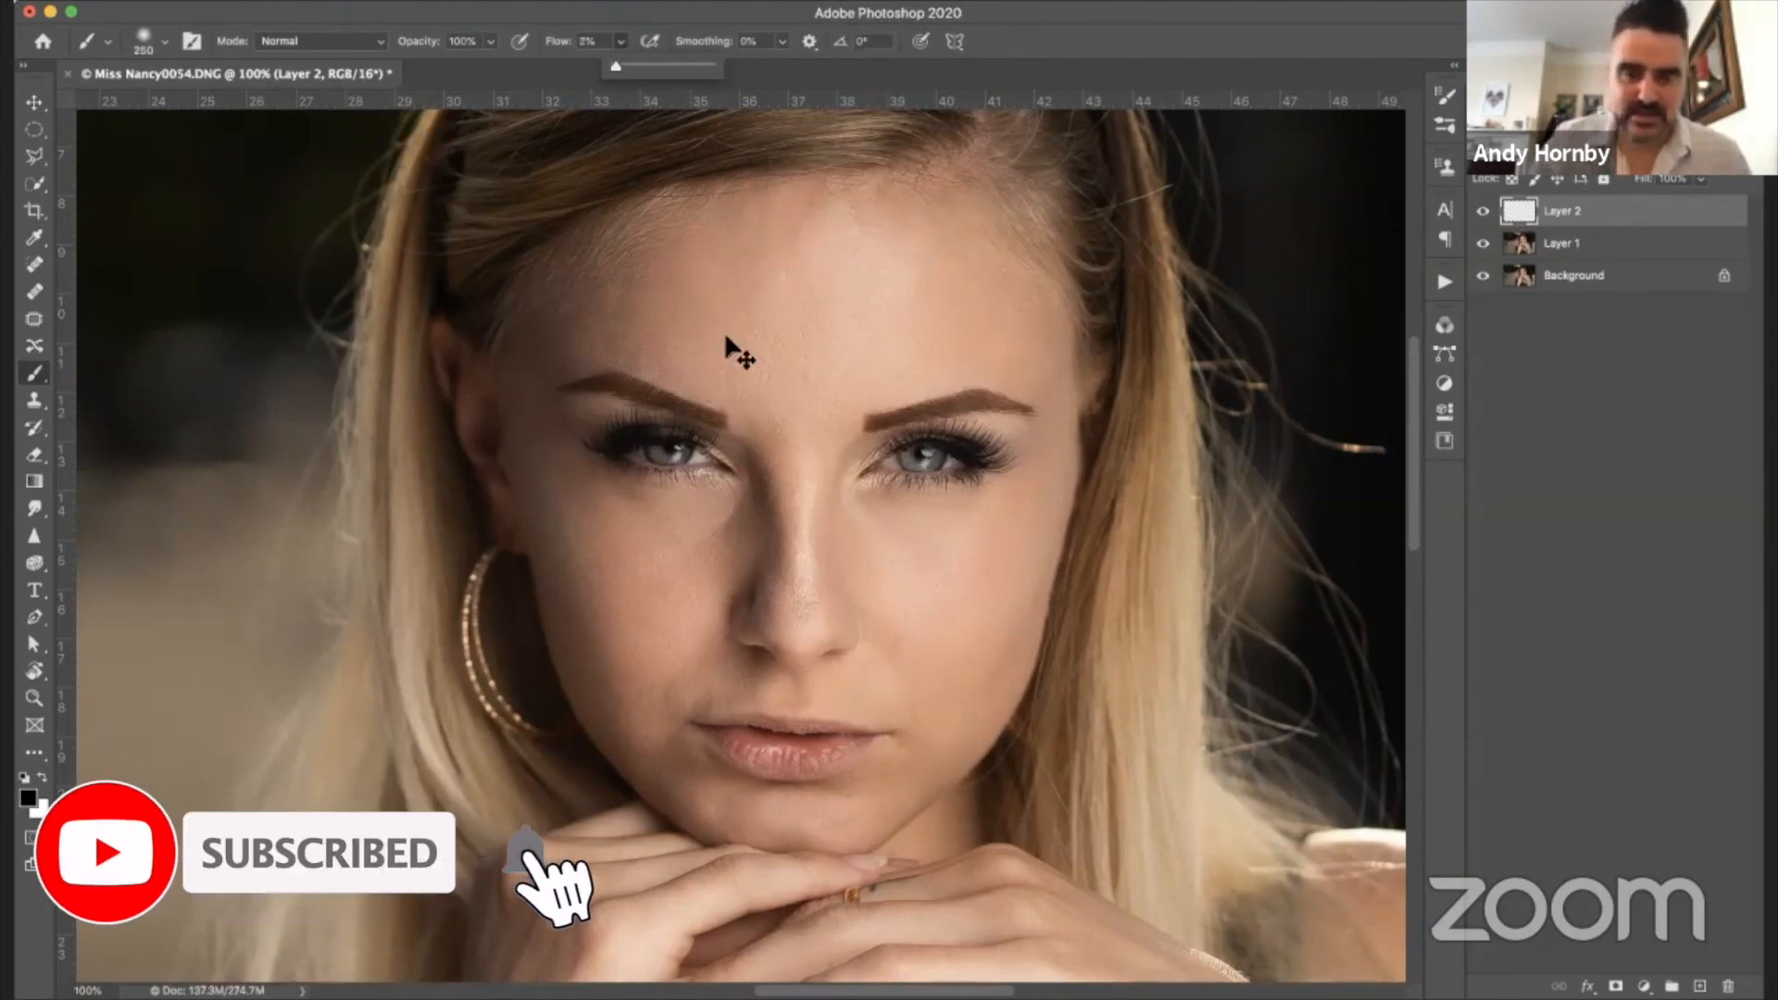
scroll(726, 340, up, 2)
scroll(726, 345, up, 1)
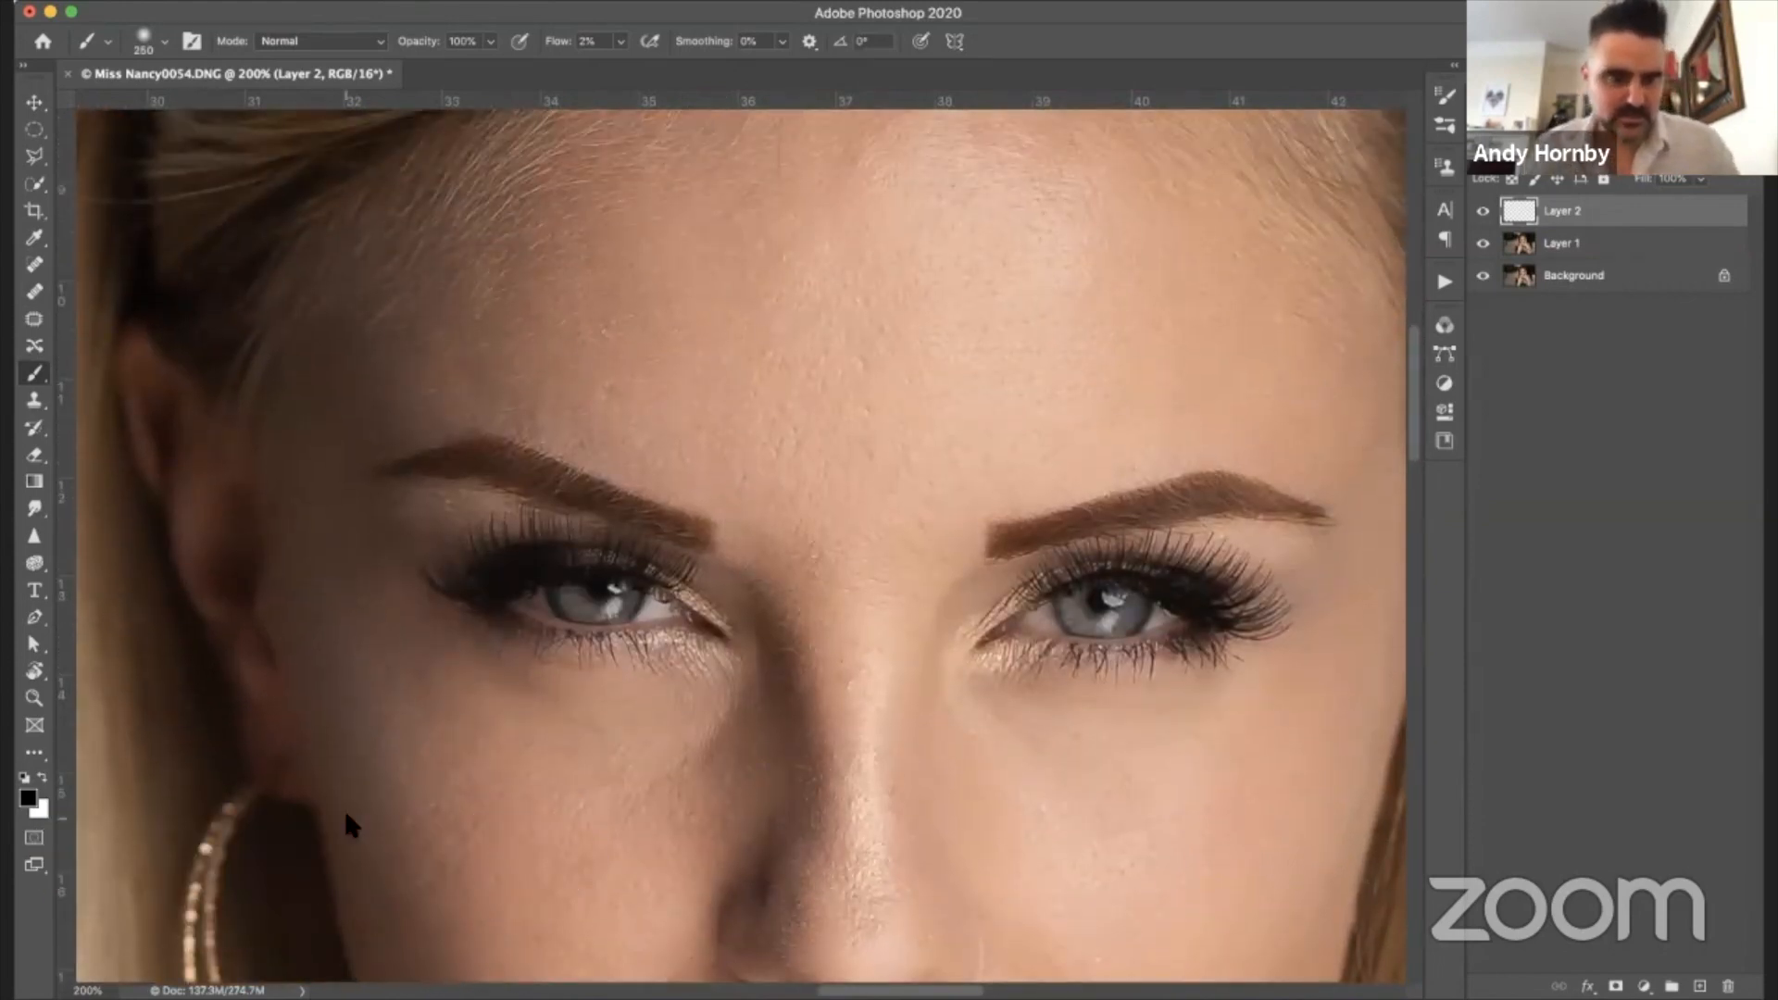
click(29, 798)
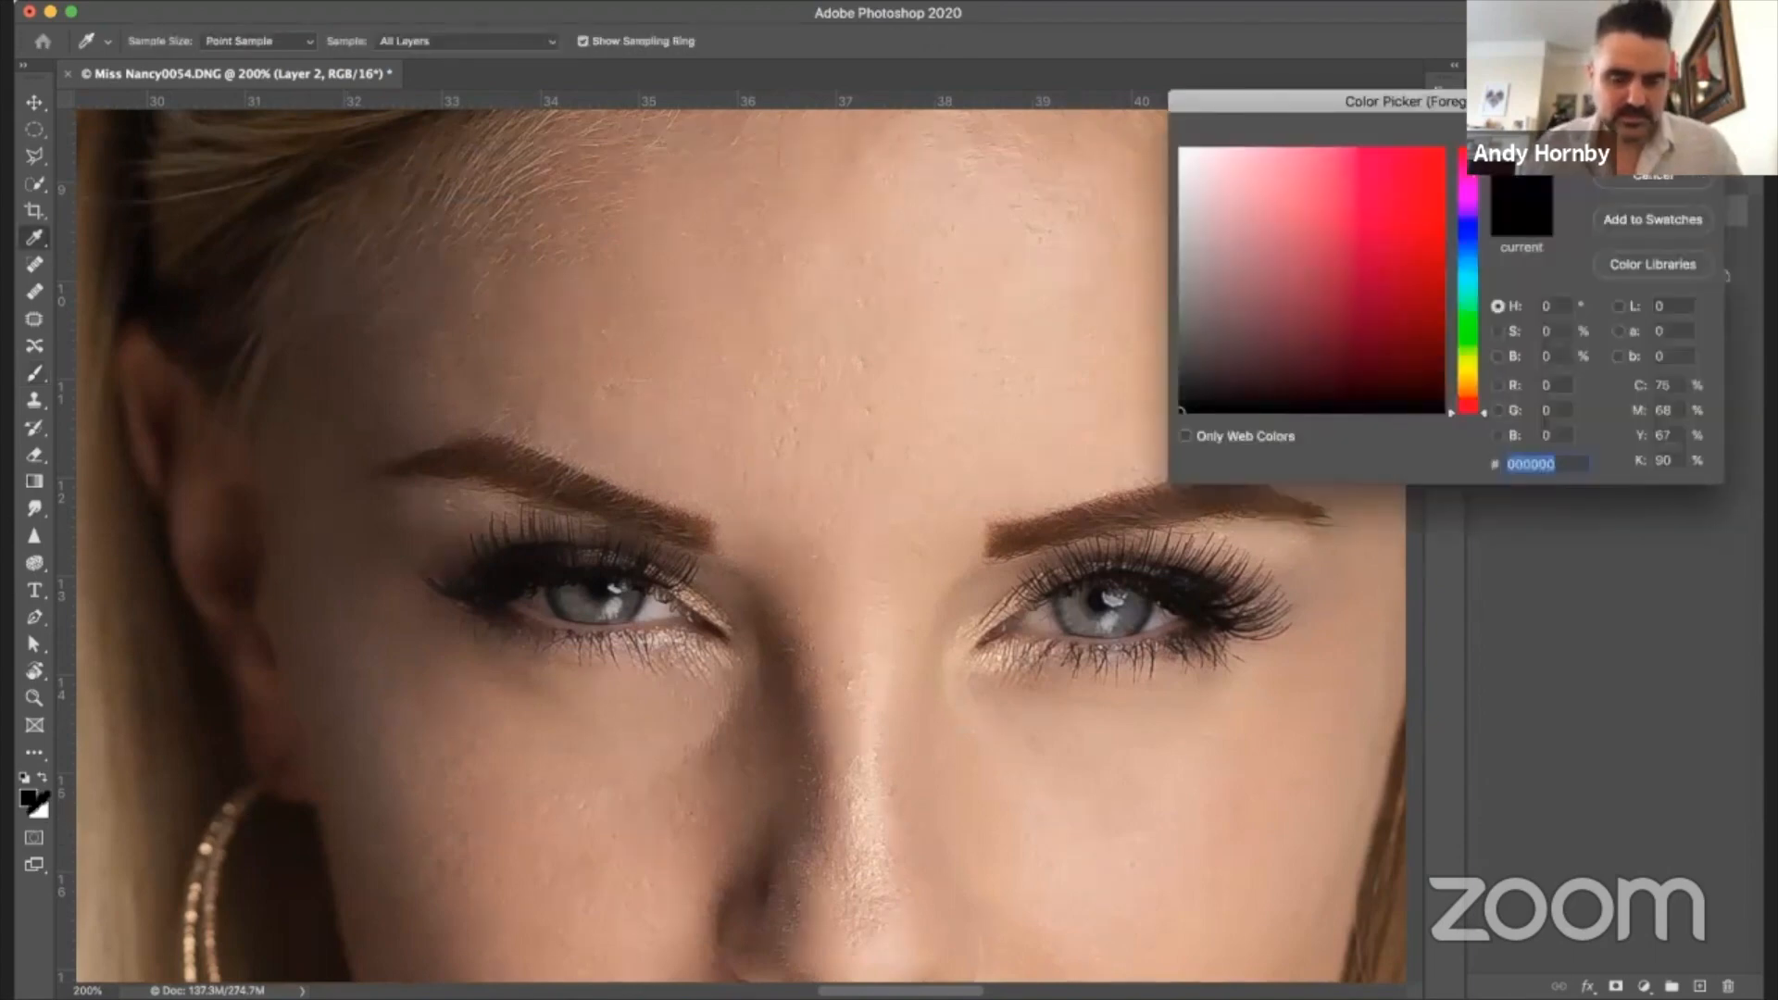
text(xxd)
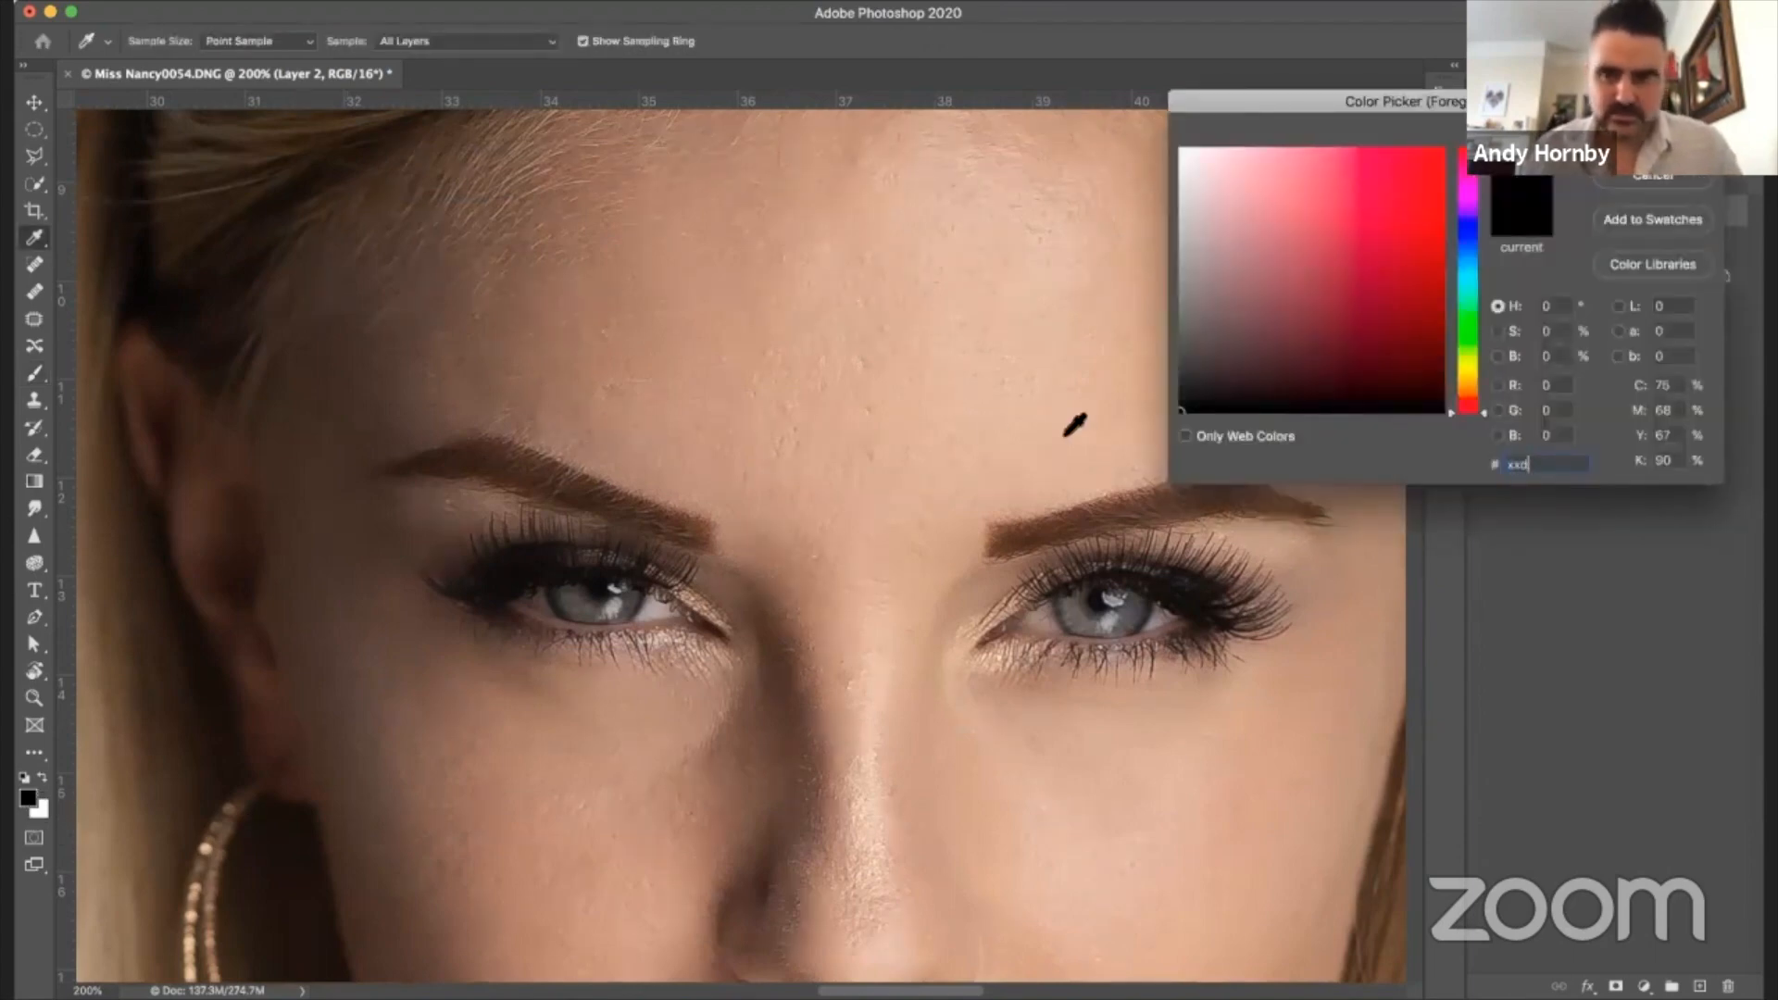
click(1663, 174)
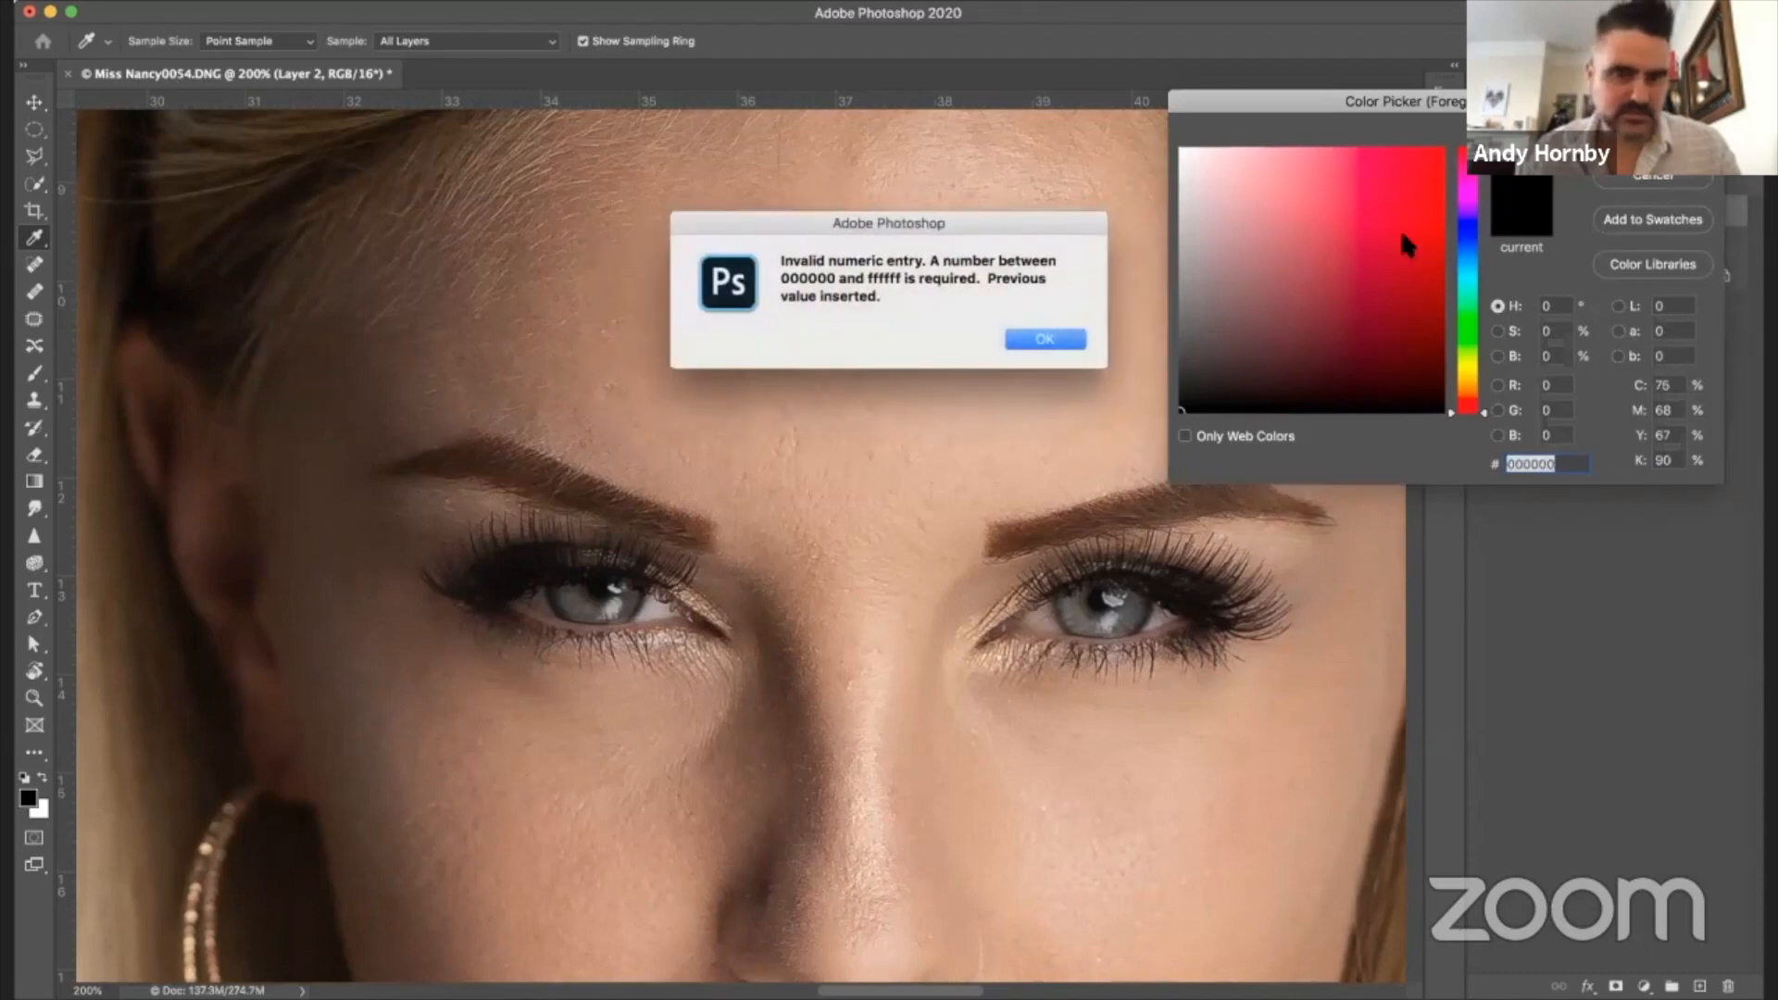
click(1047, 339)
key(Escape)
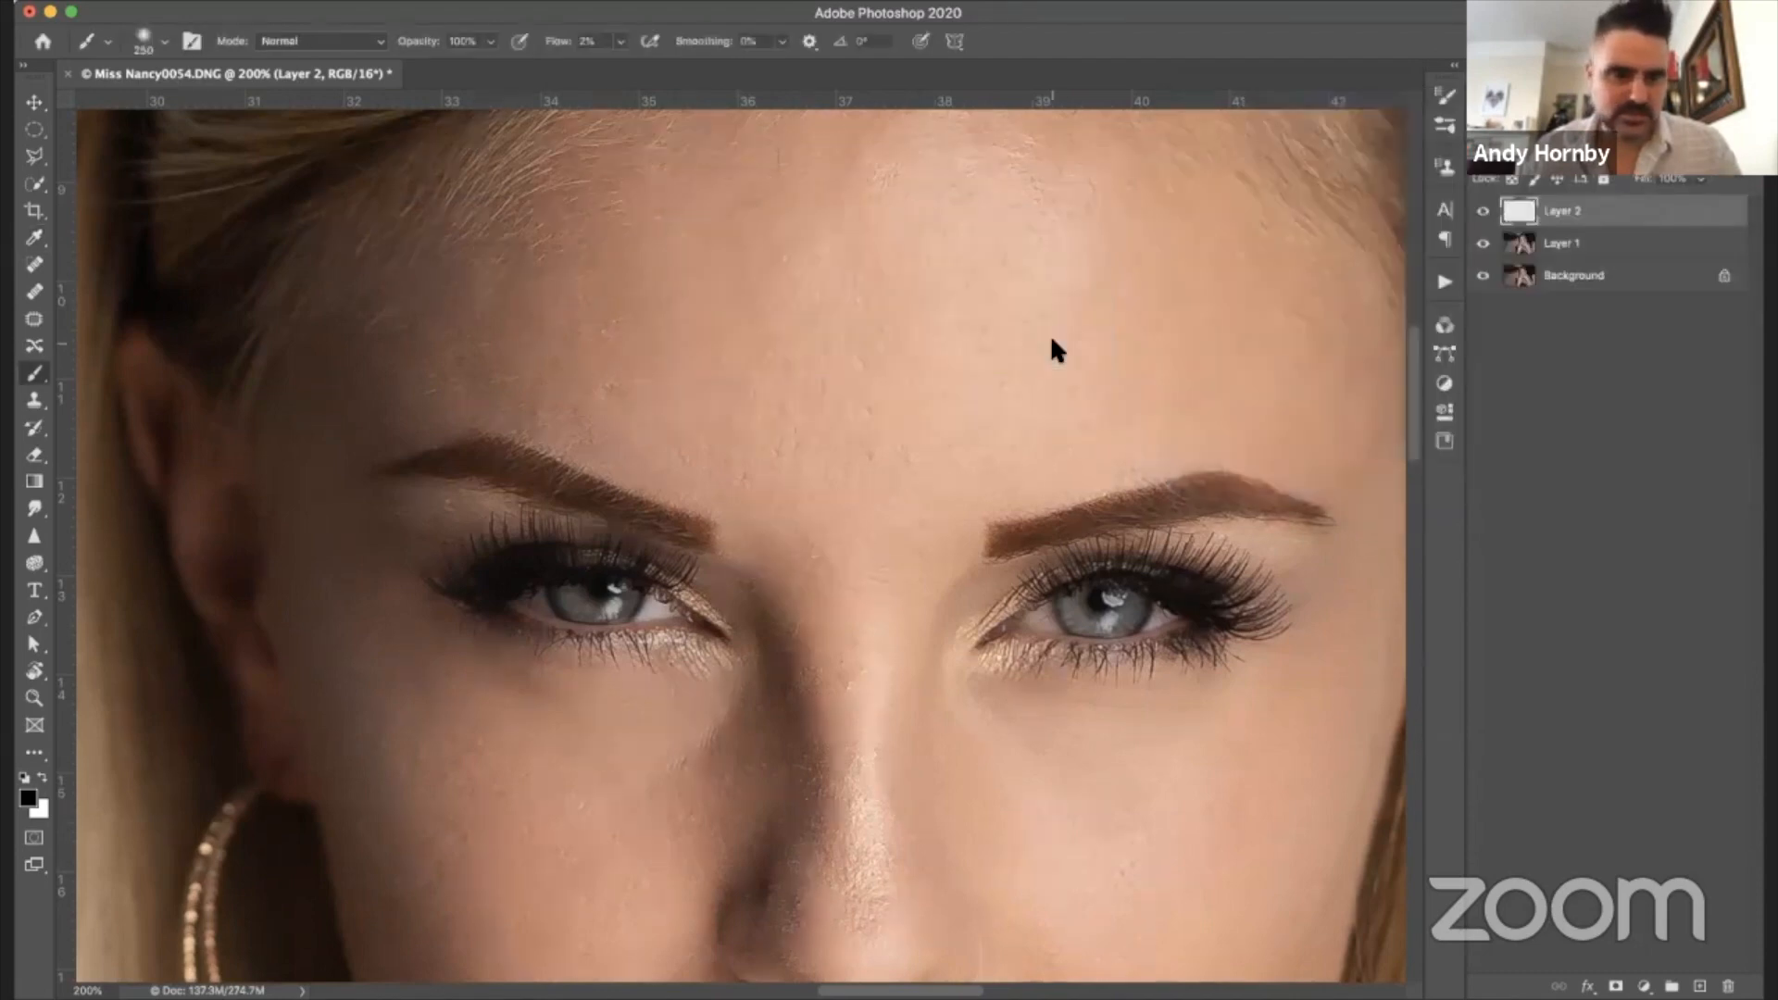
- Switch the foreground colour to white and set the brush size to 40 with a flow of 1%
key(x)
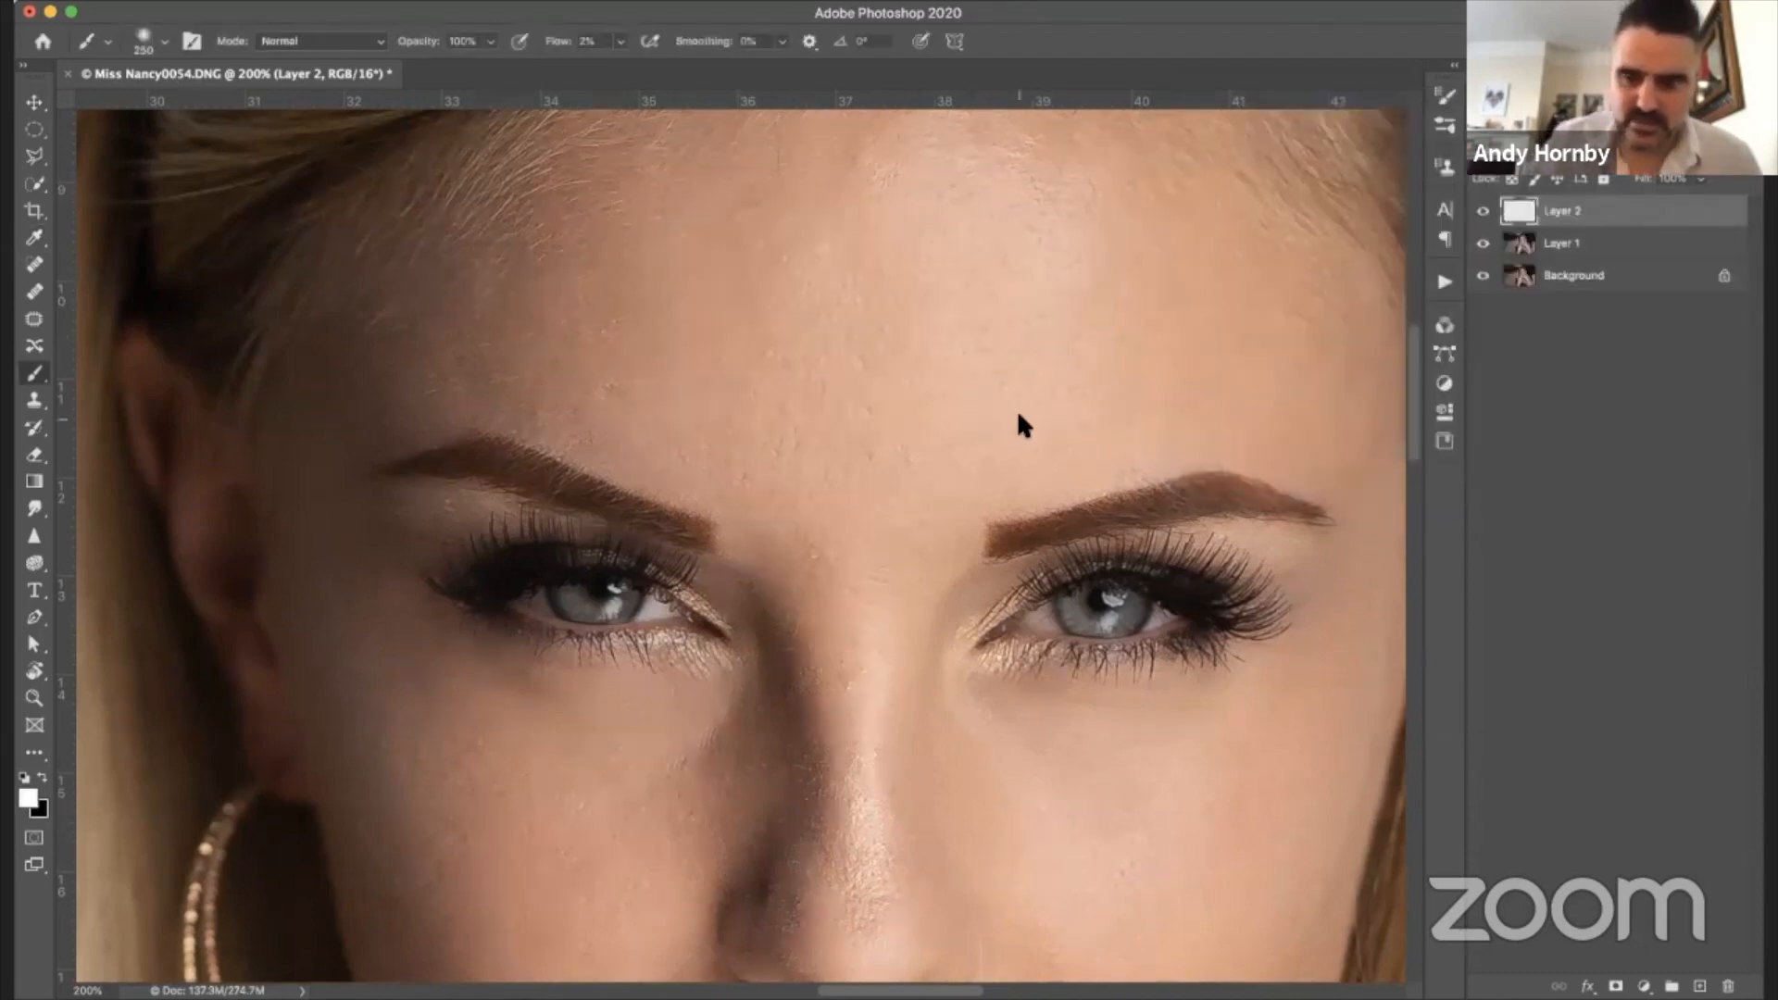
key(bracketleft)
key(bracketleft)
key(bracketleft)
key(bracketleft)
key(bracketleft)
key(bracketleft)
key(bracketleft)
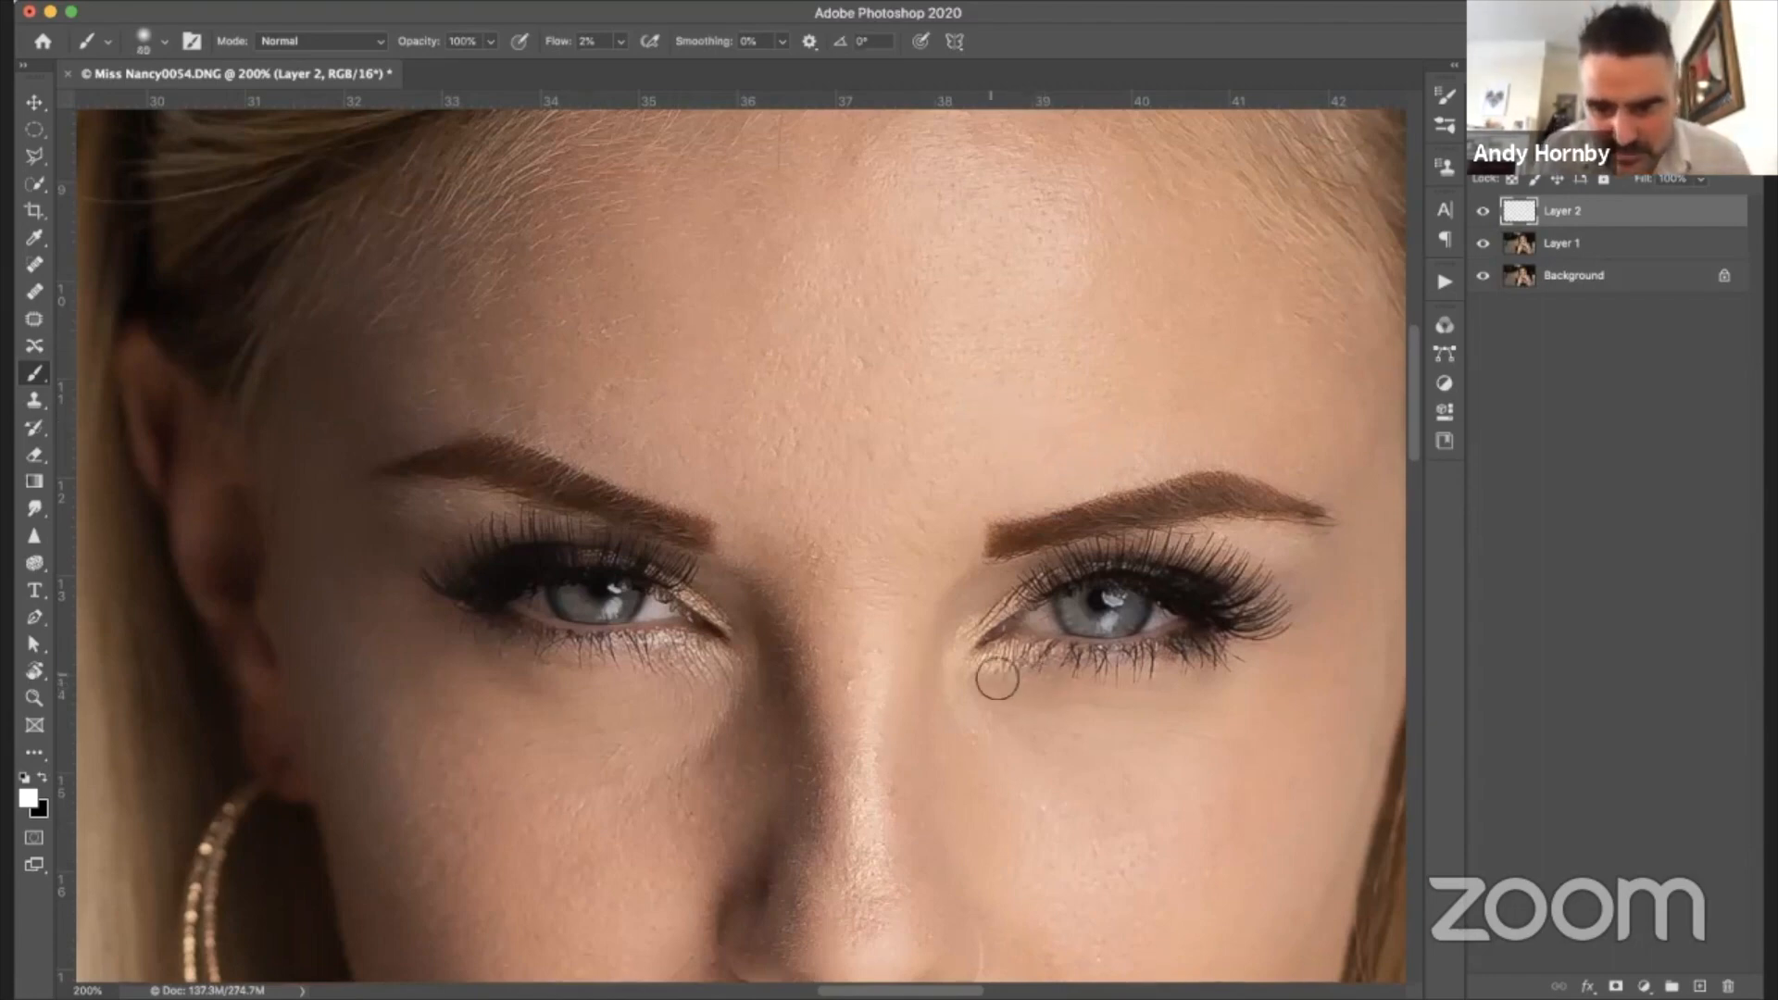
click(620, 40)
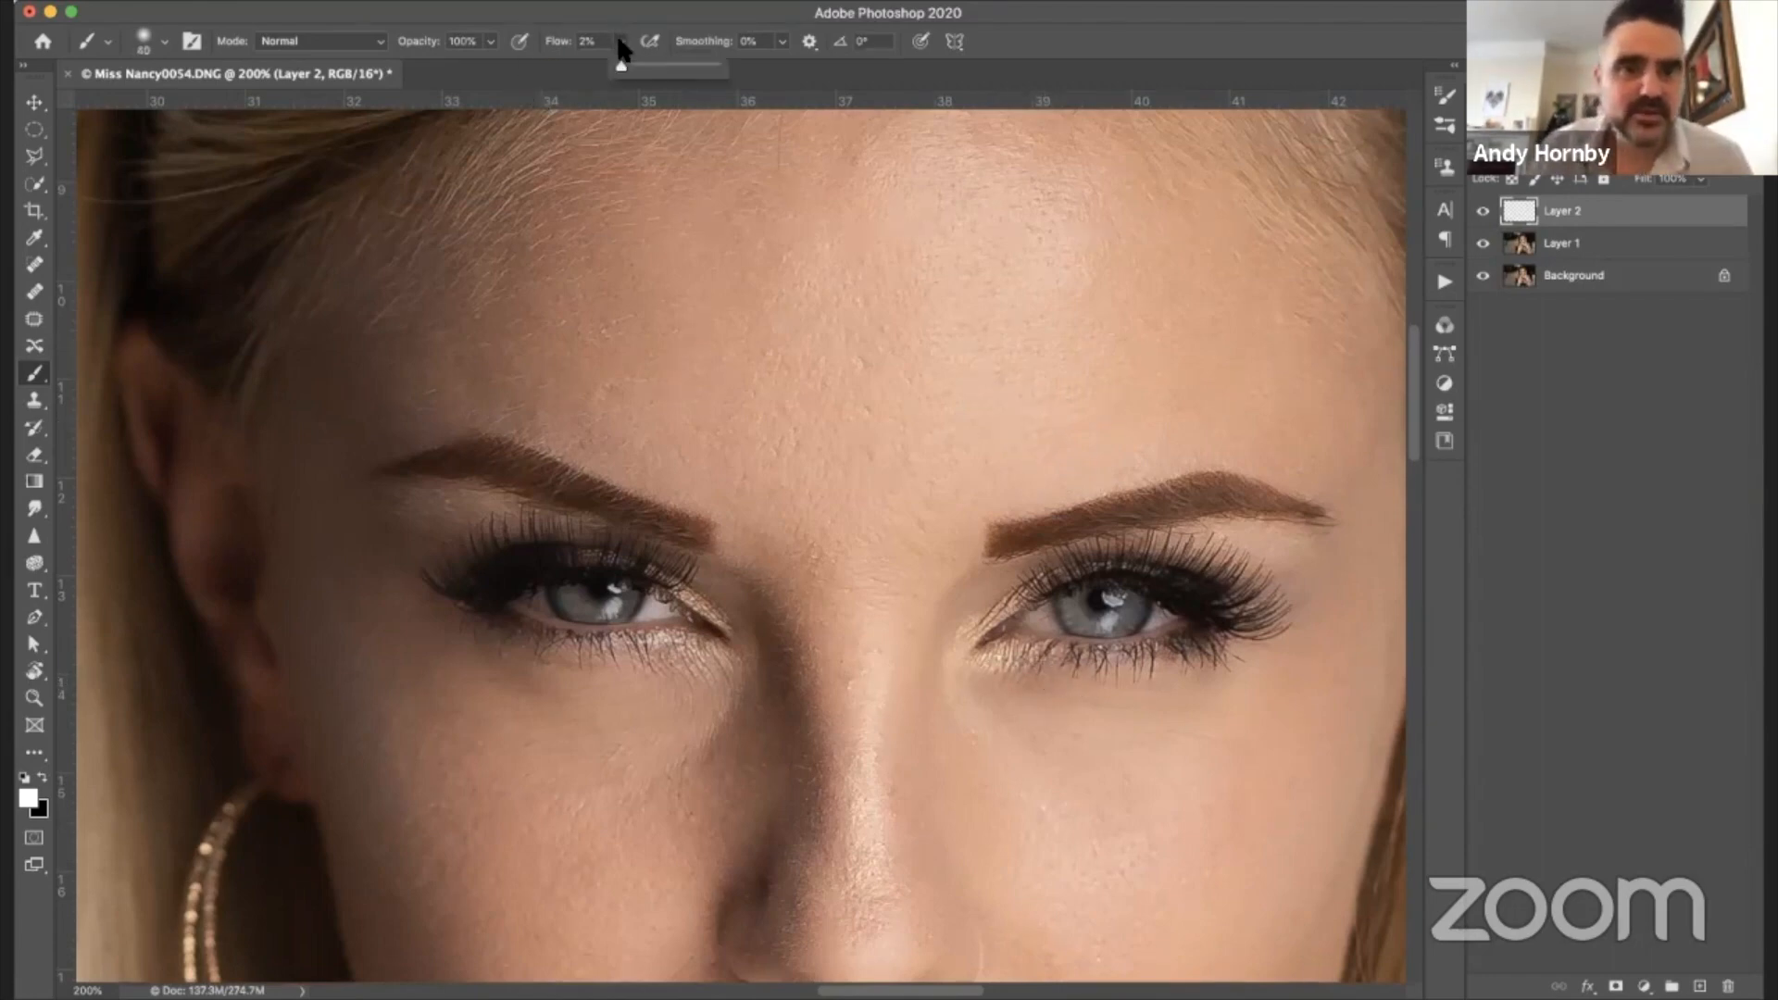
click(603, 41)
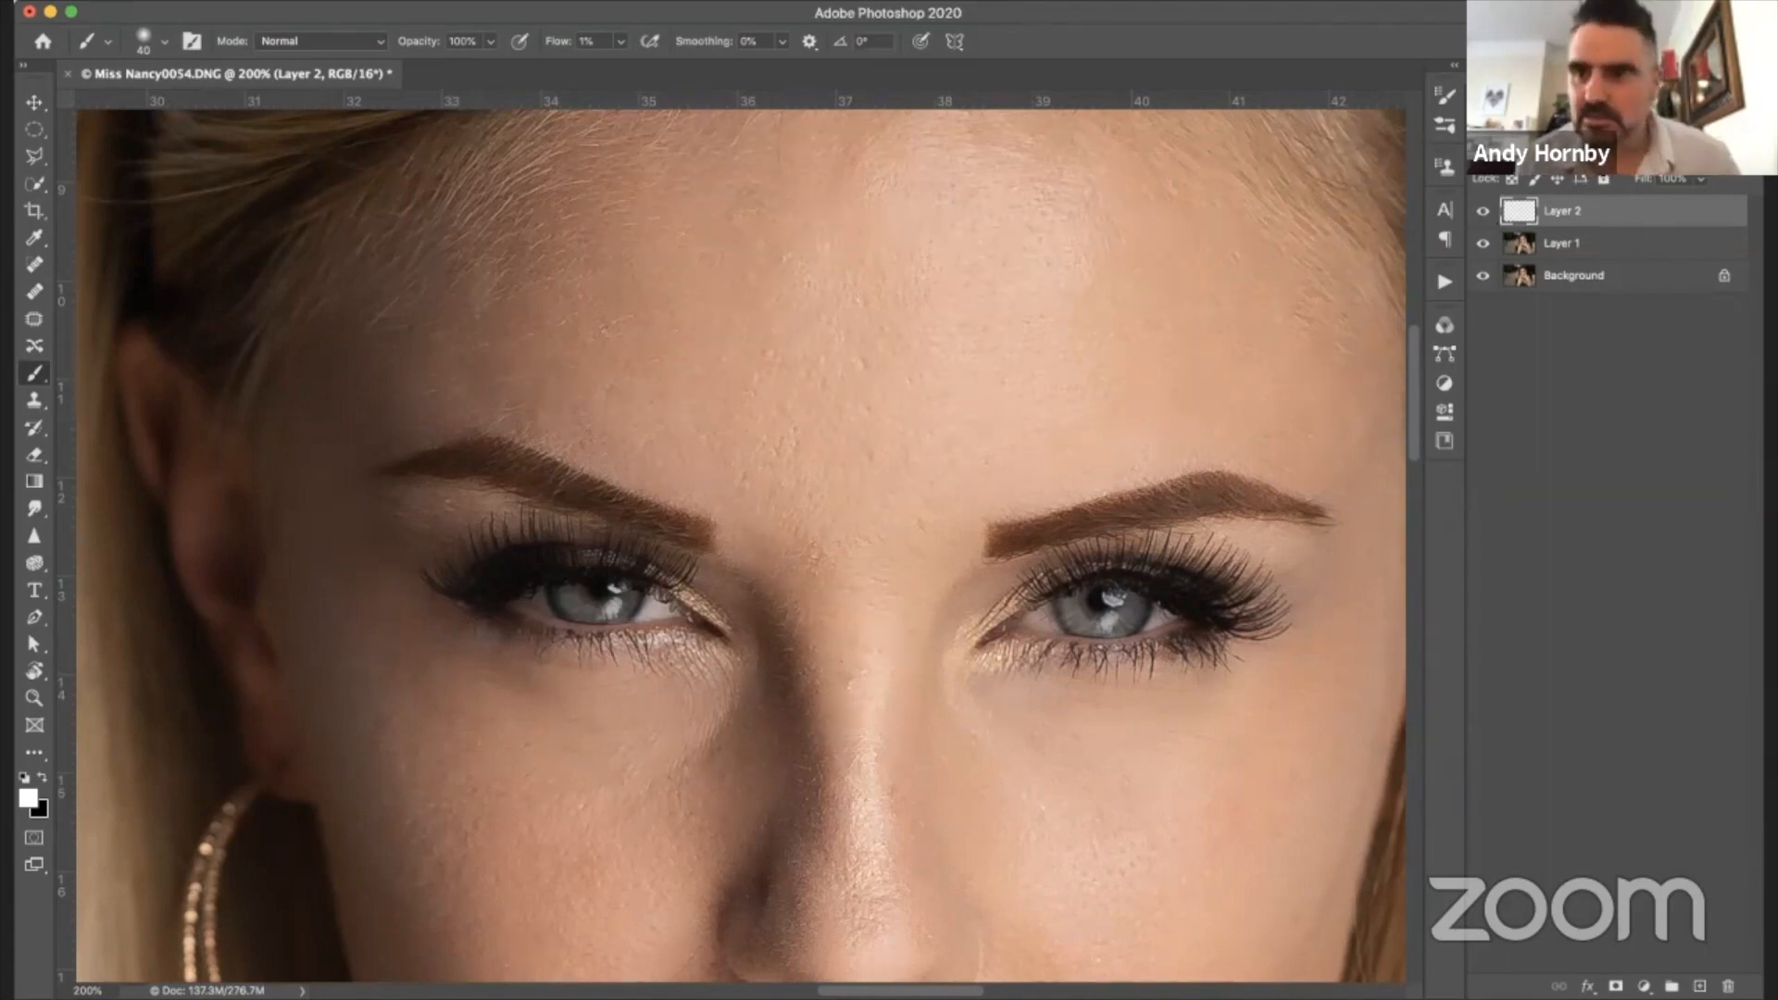
- Set Layer 2's blend mode to Overlay and compare the under-eye area with the layer hidden and shown
click(1519, 145)
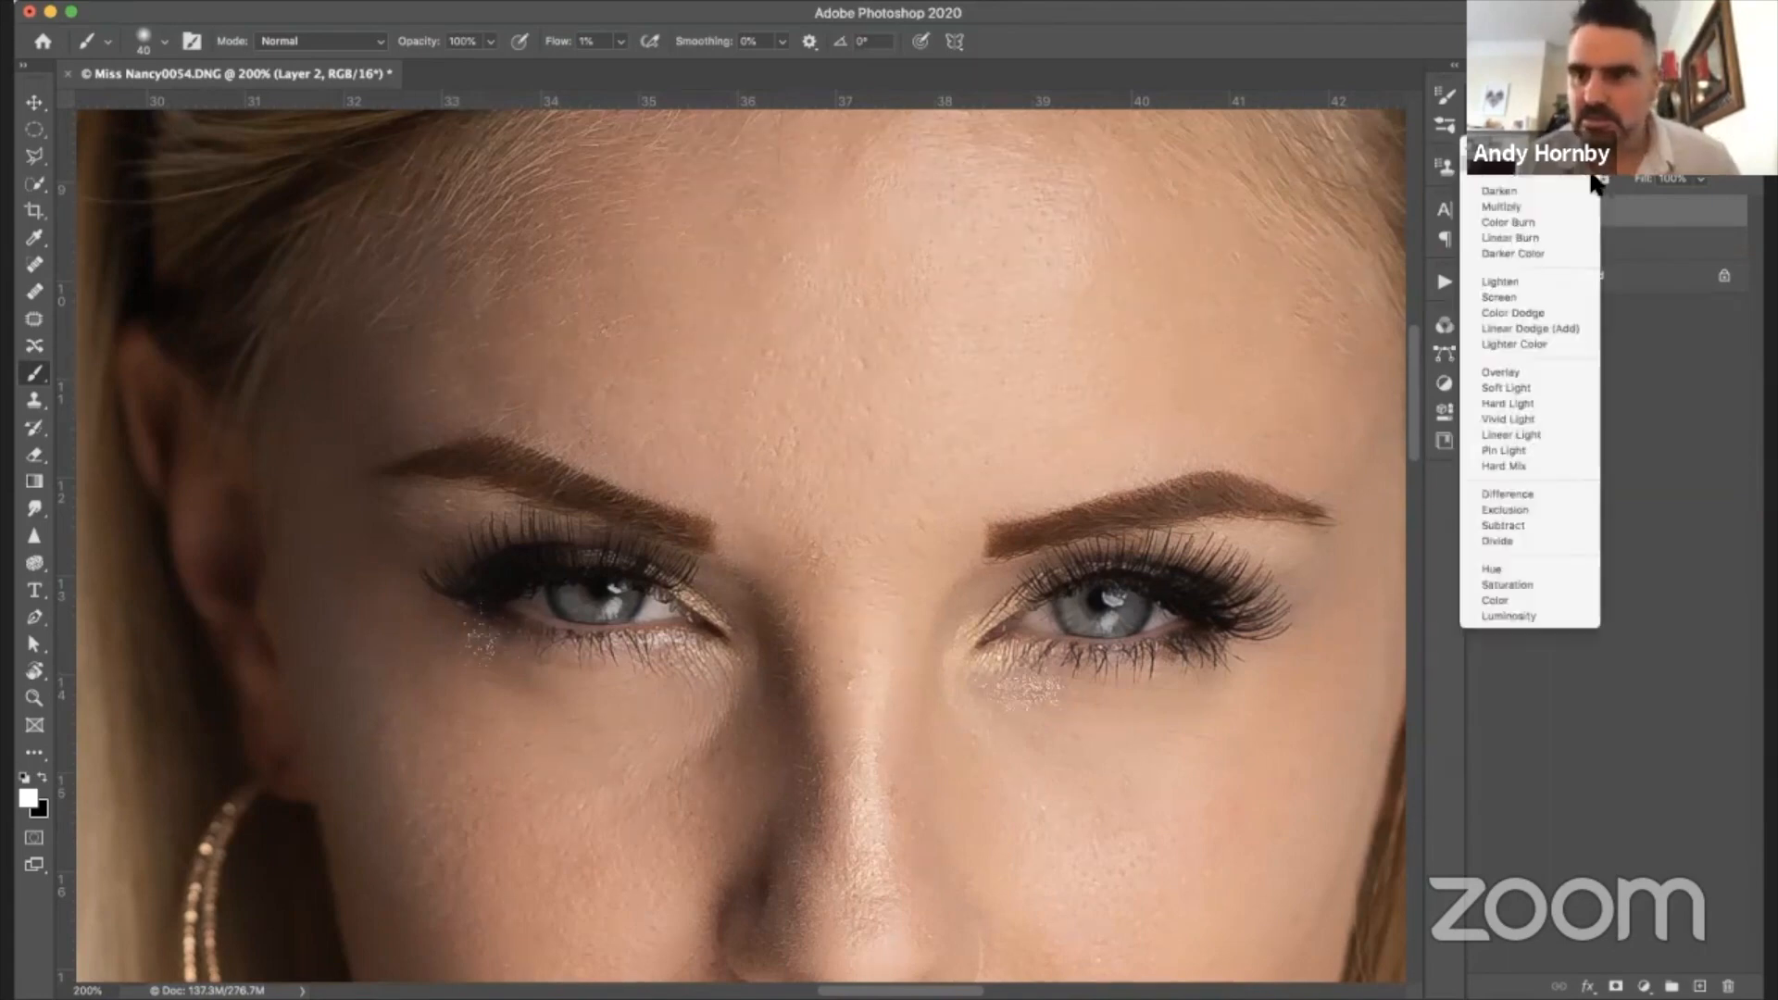
click(1549, 373)
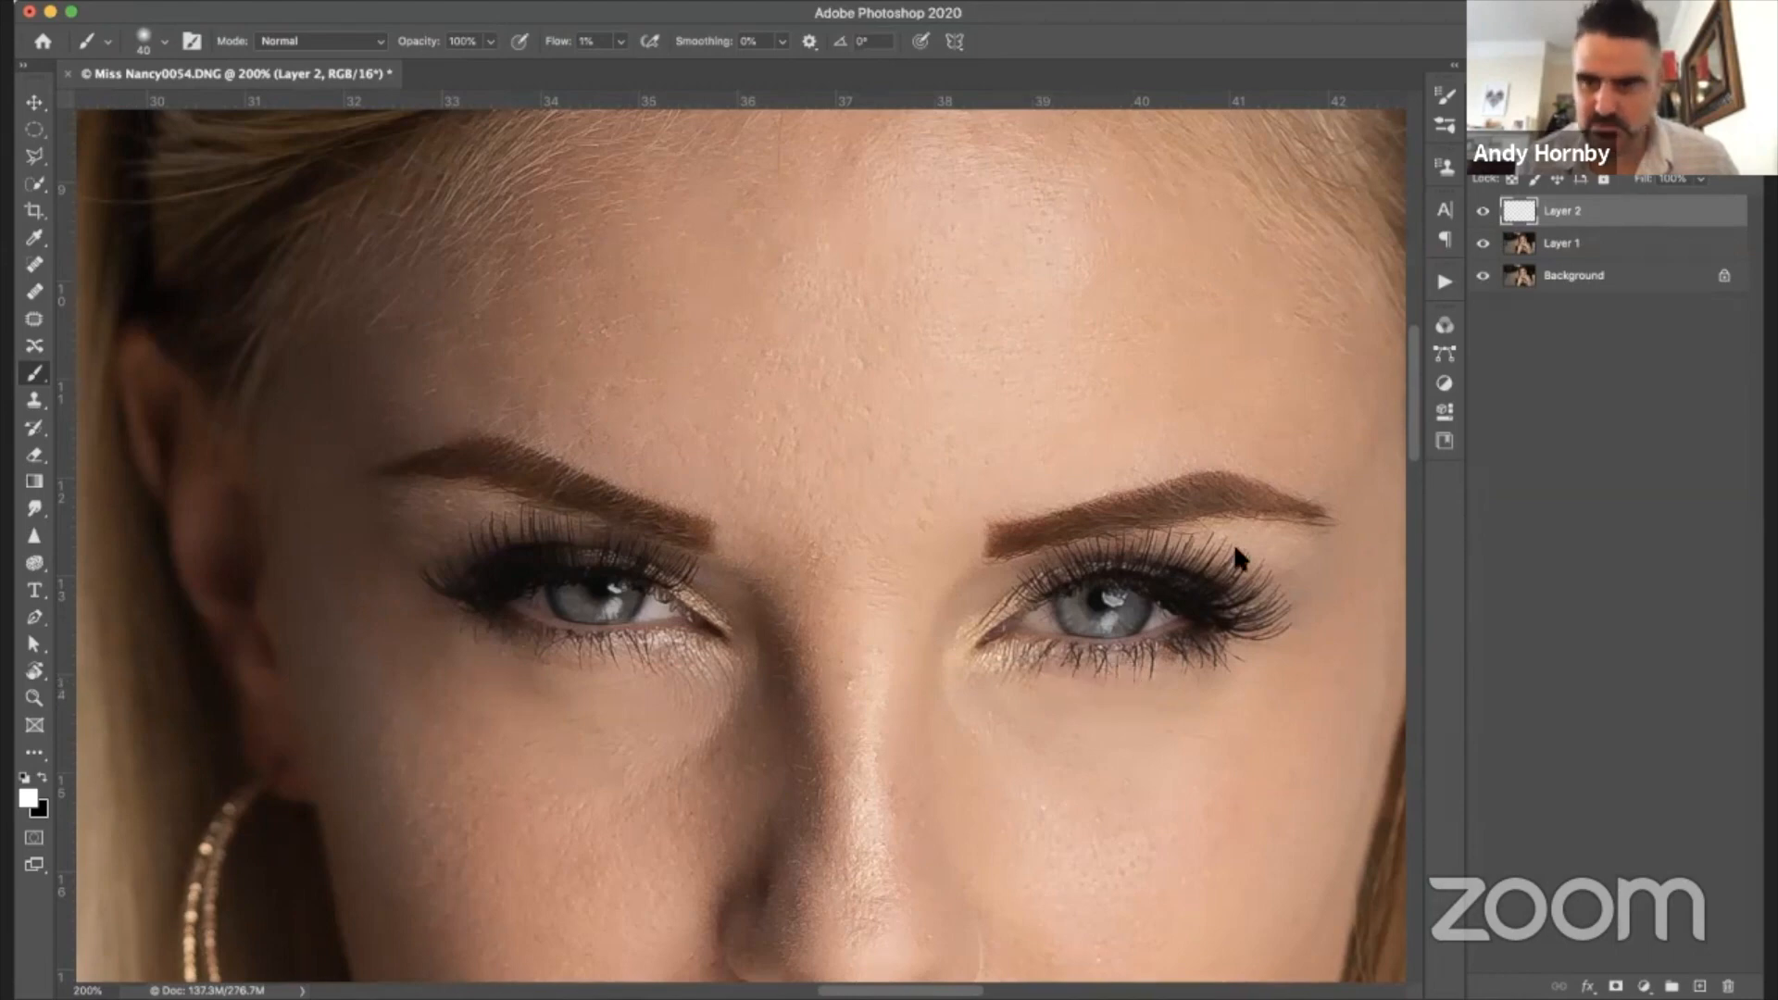
click(1486, 212)
click(1486, 212)
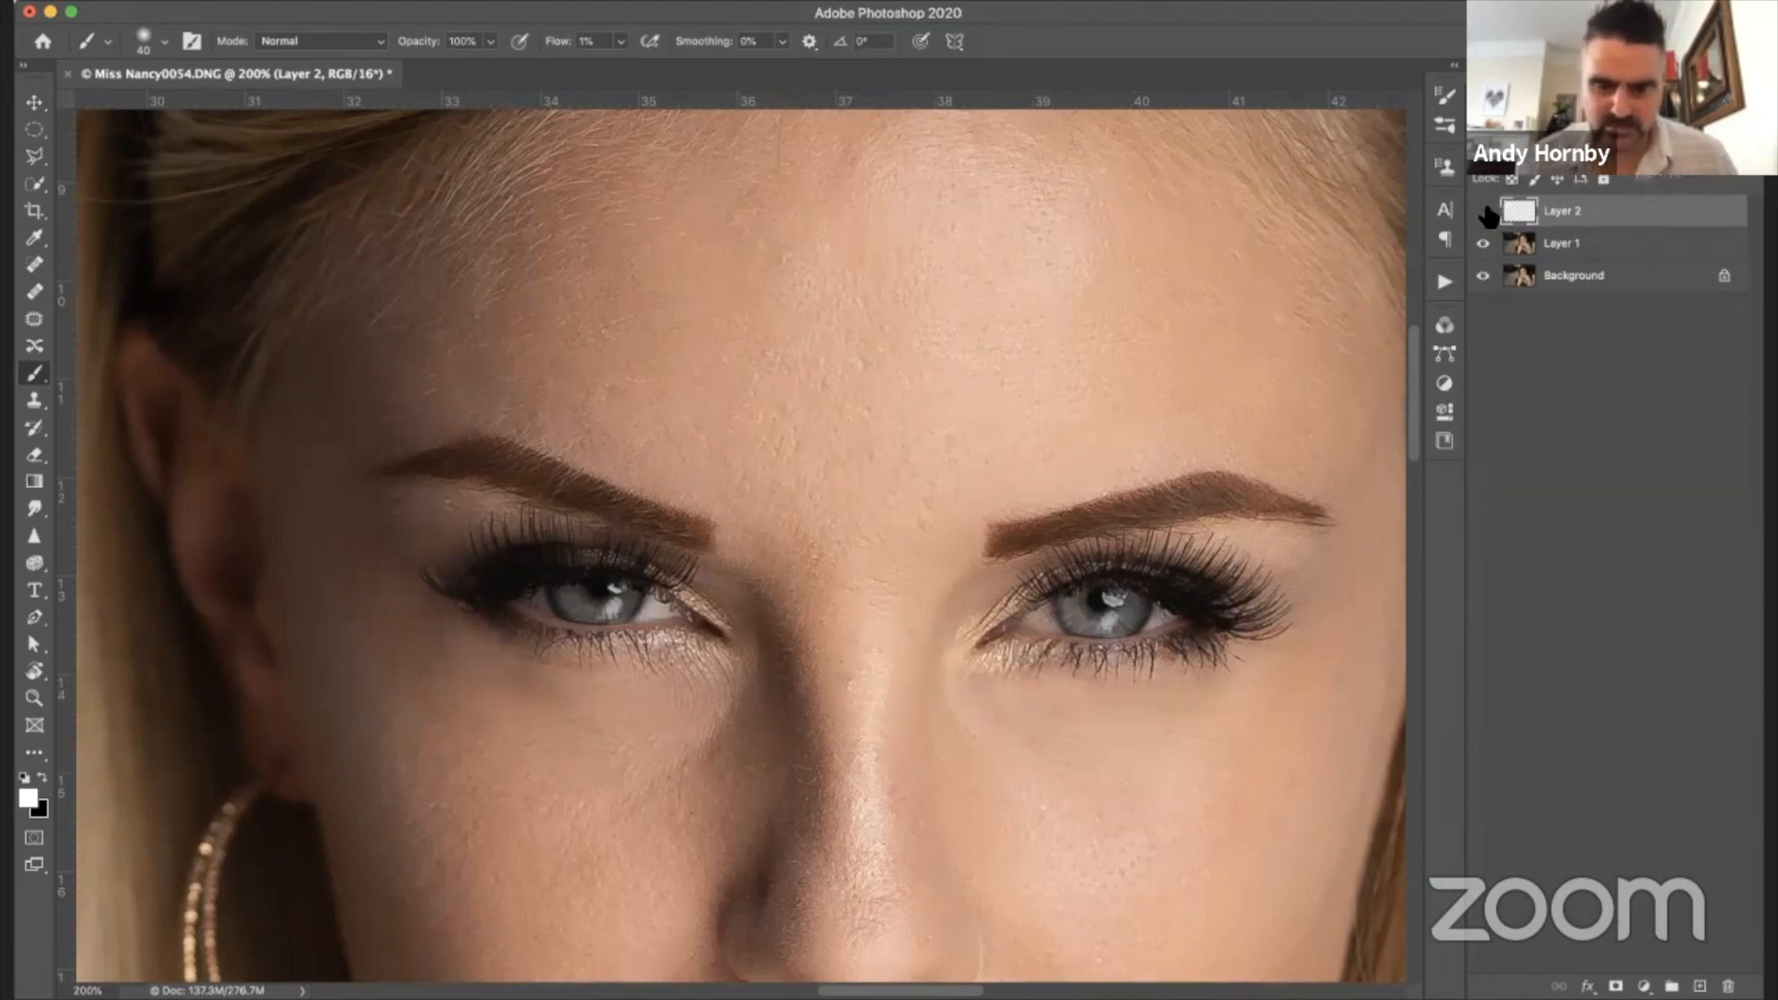
key(super+0)
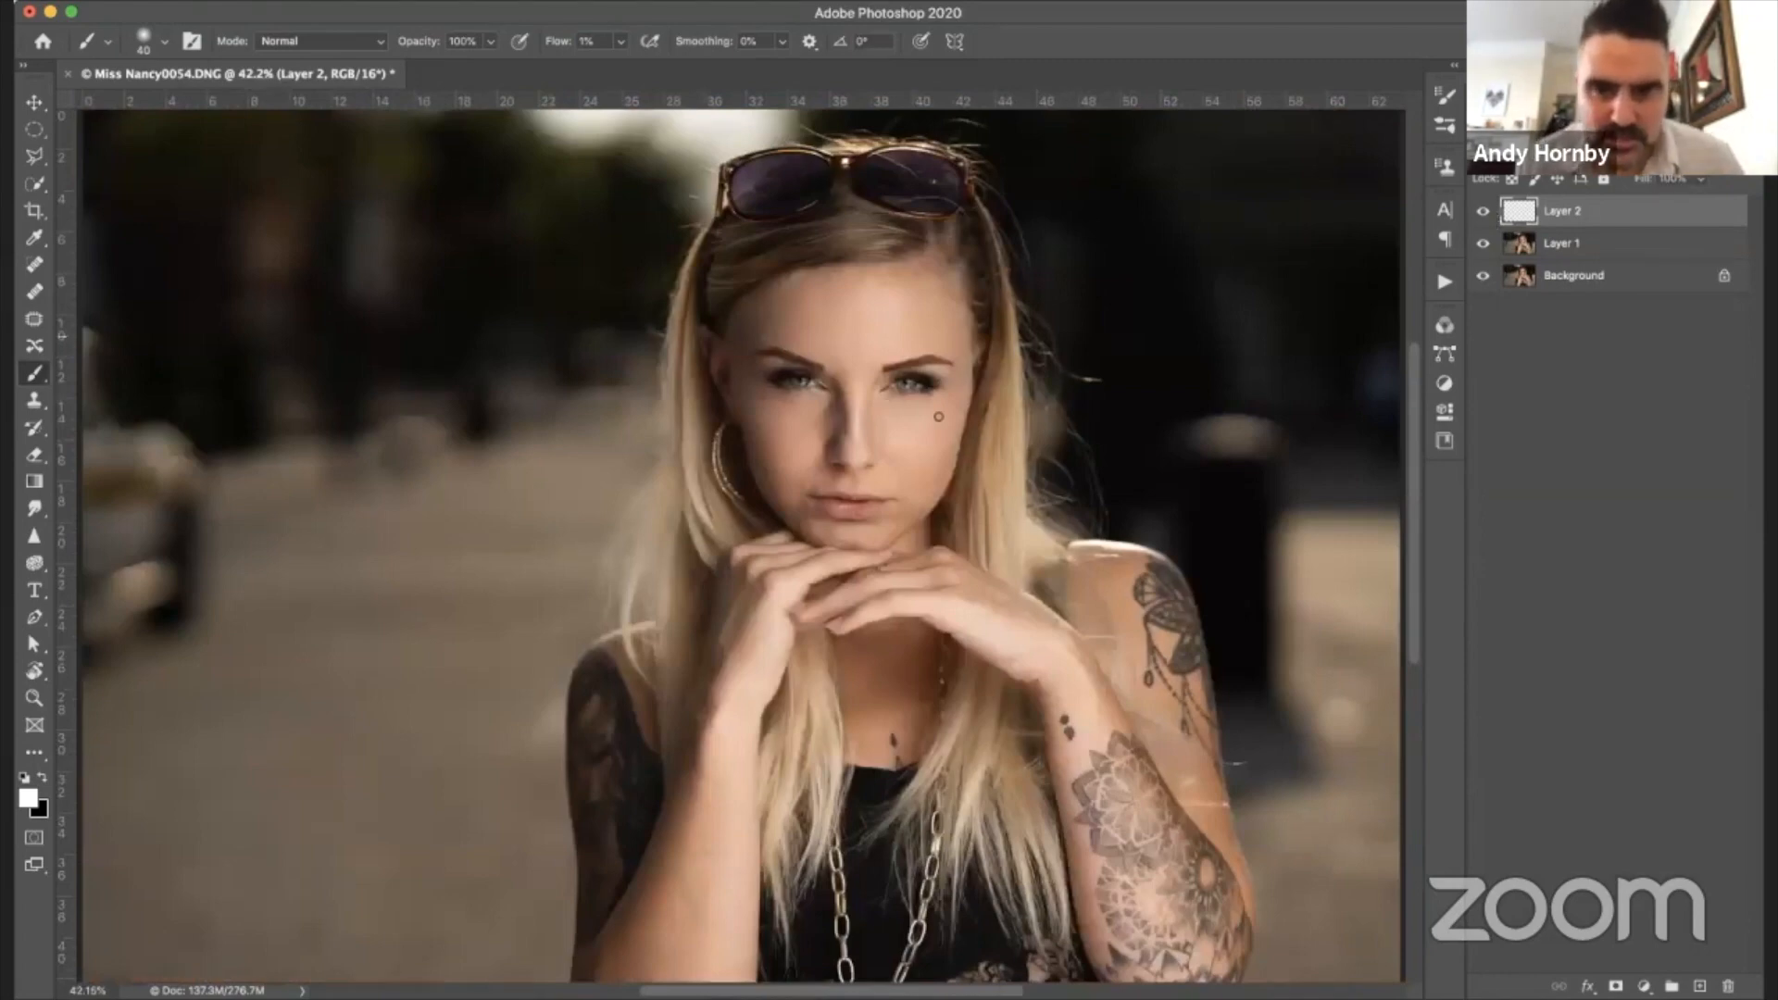
- Enlarge the brush to 125 and lighten the forehead, cheeks and chin with white on Layer 2
key(bracketright)
key(bracketright)
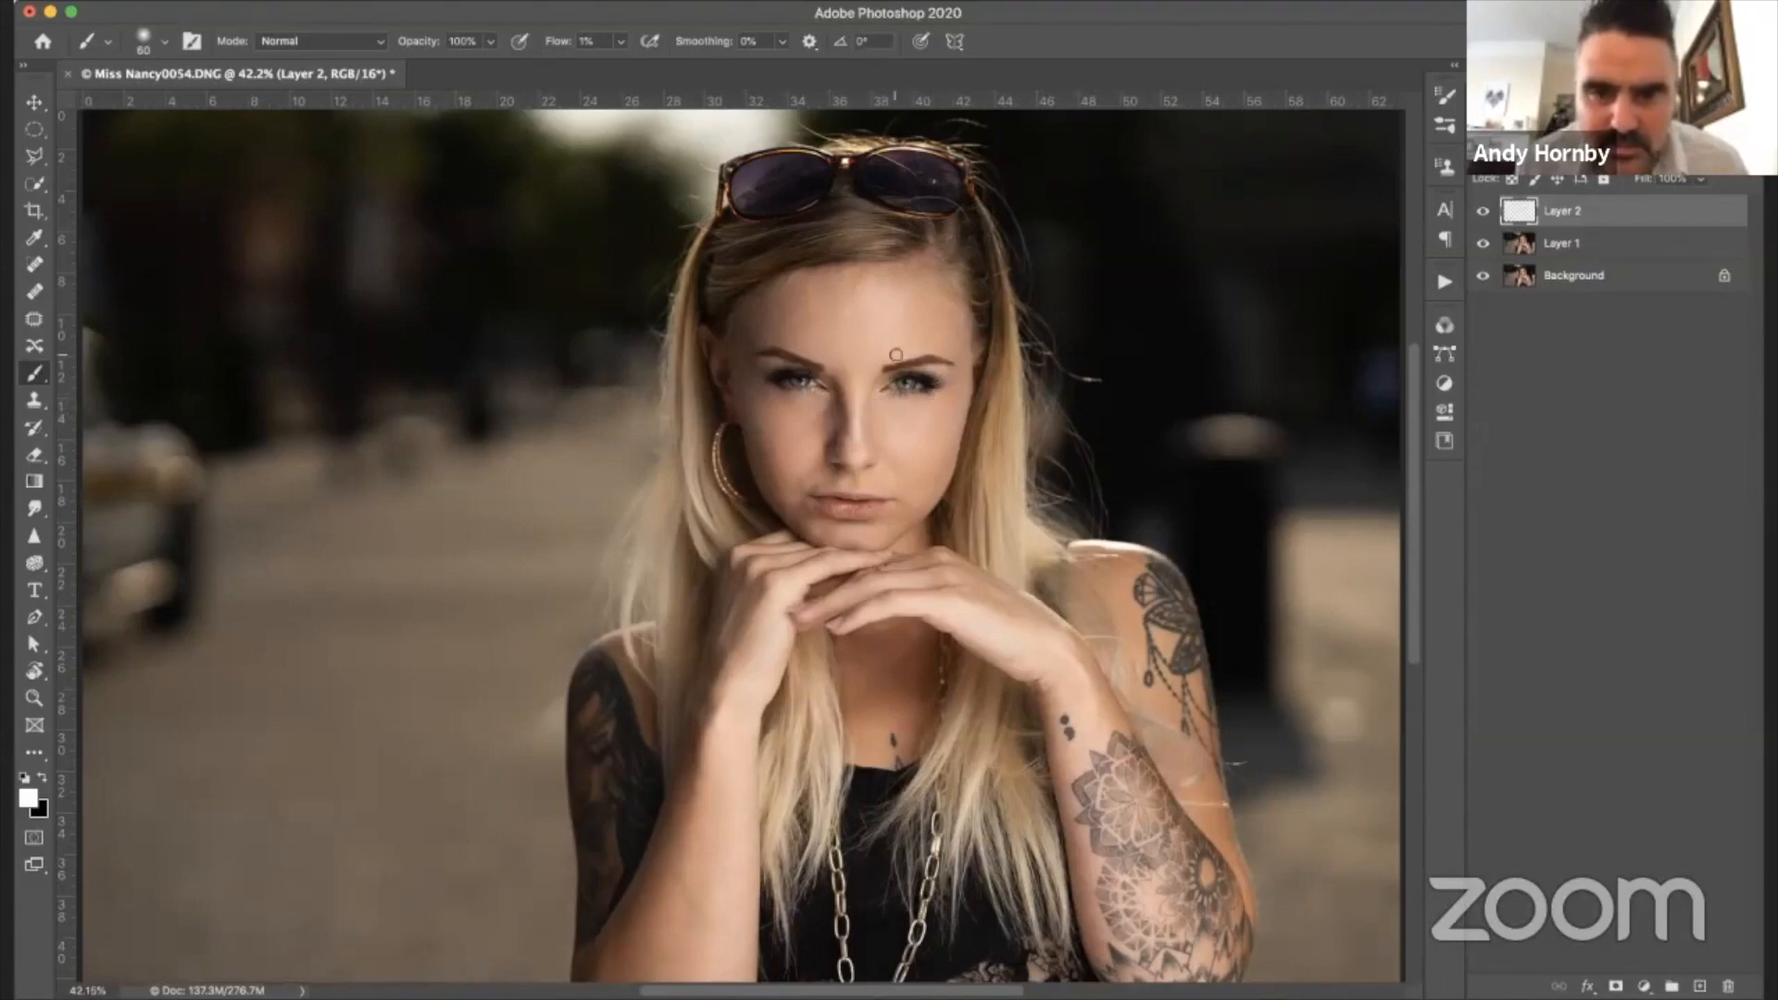
key(bracketright)
key(bracketright)
key(bracketright)
key(bracketright)
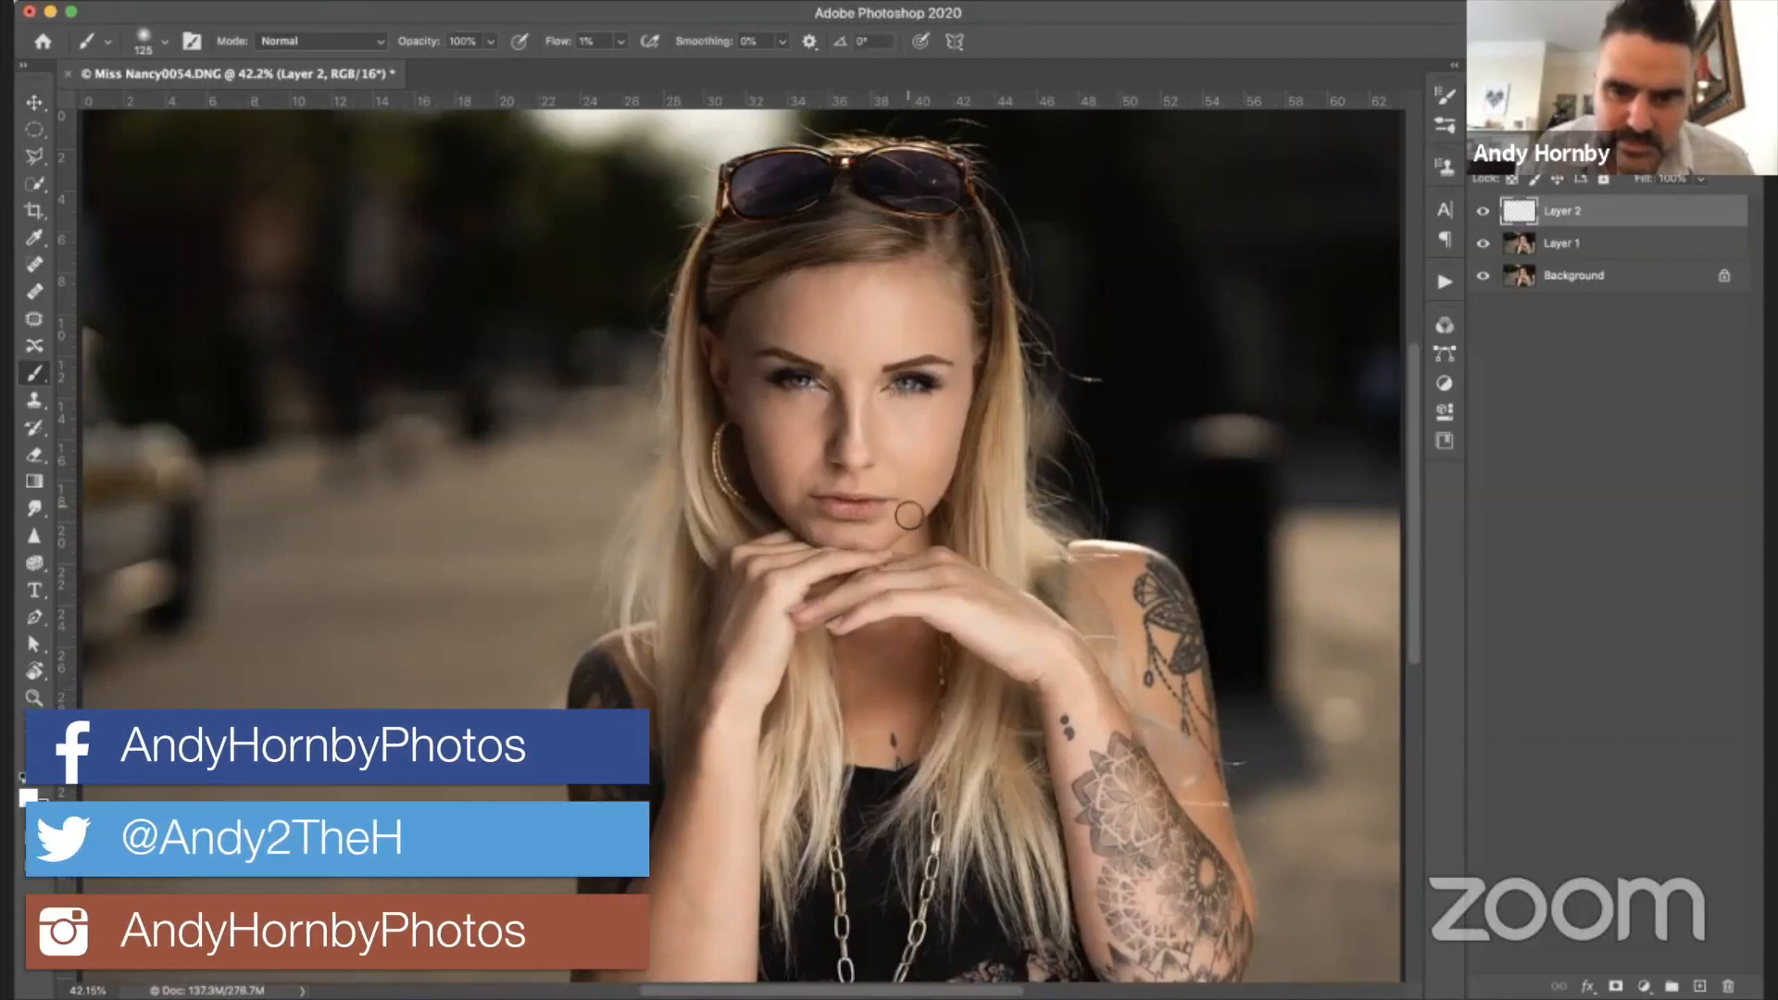
scroll(909, 515, up, 2)
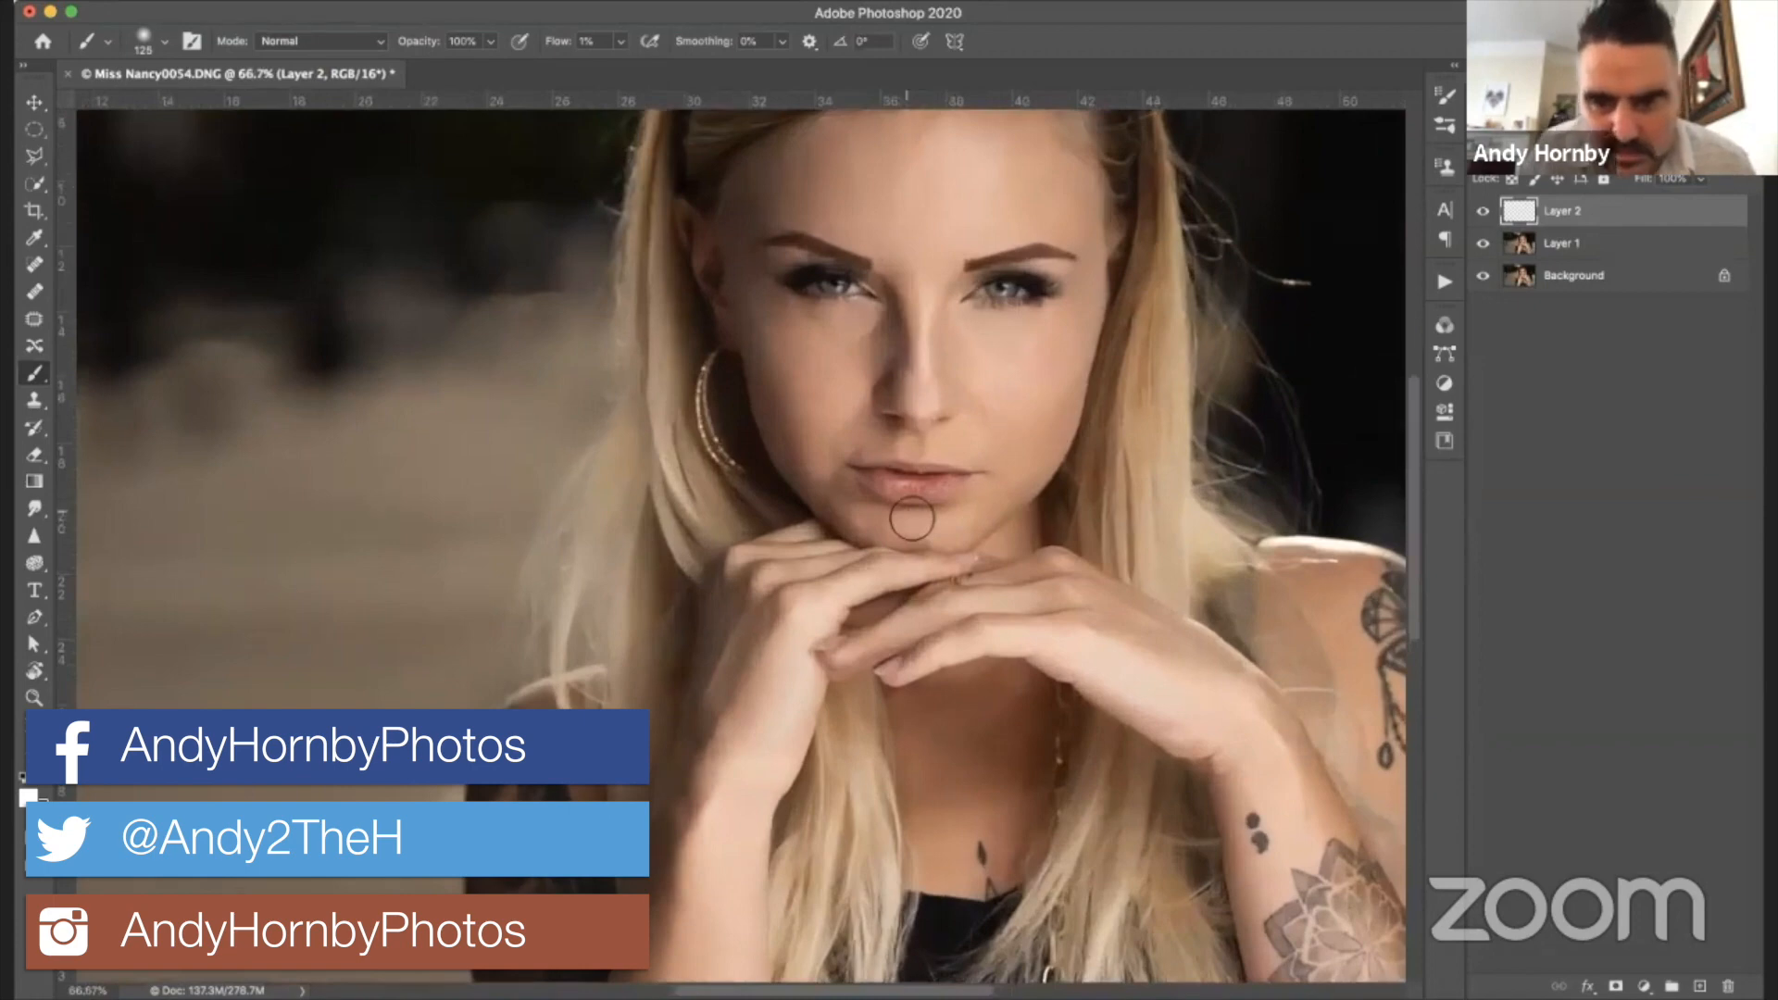
scroll(908, 517, up, 3)
scroll(907, 517, right, 2)
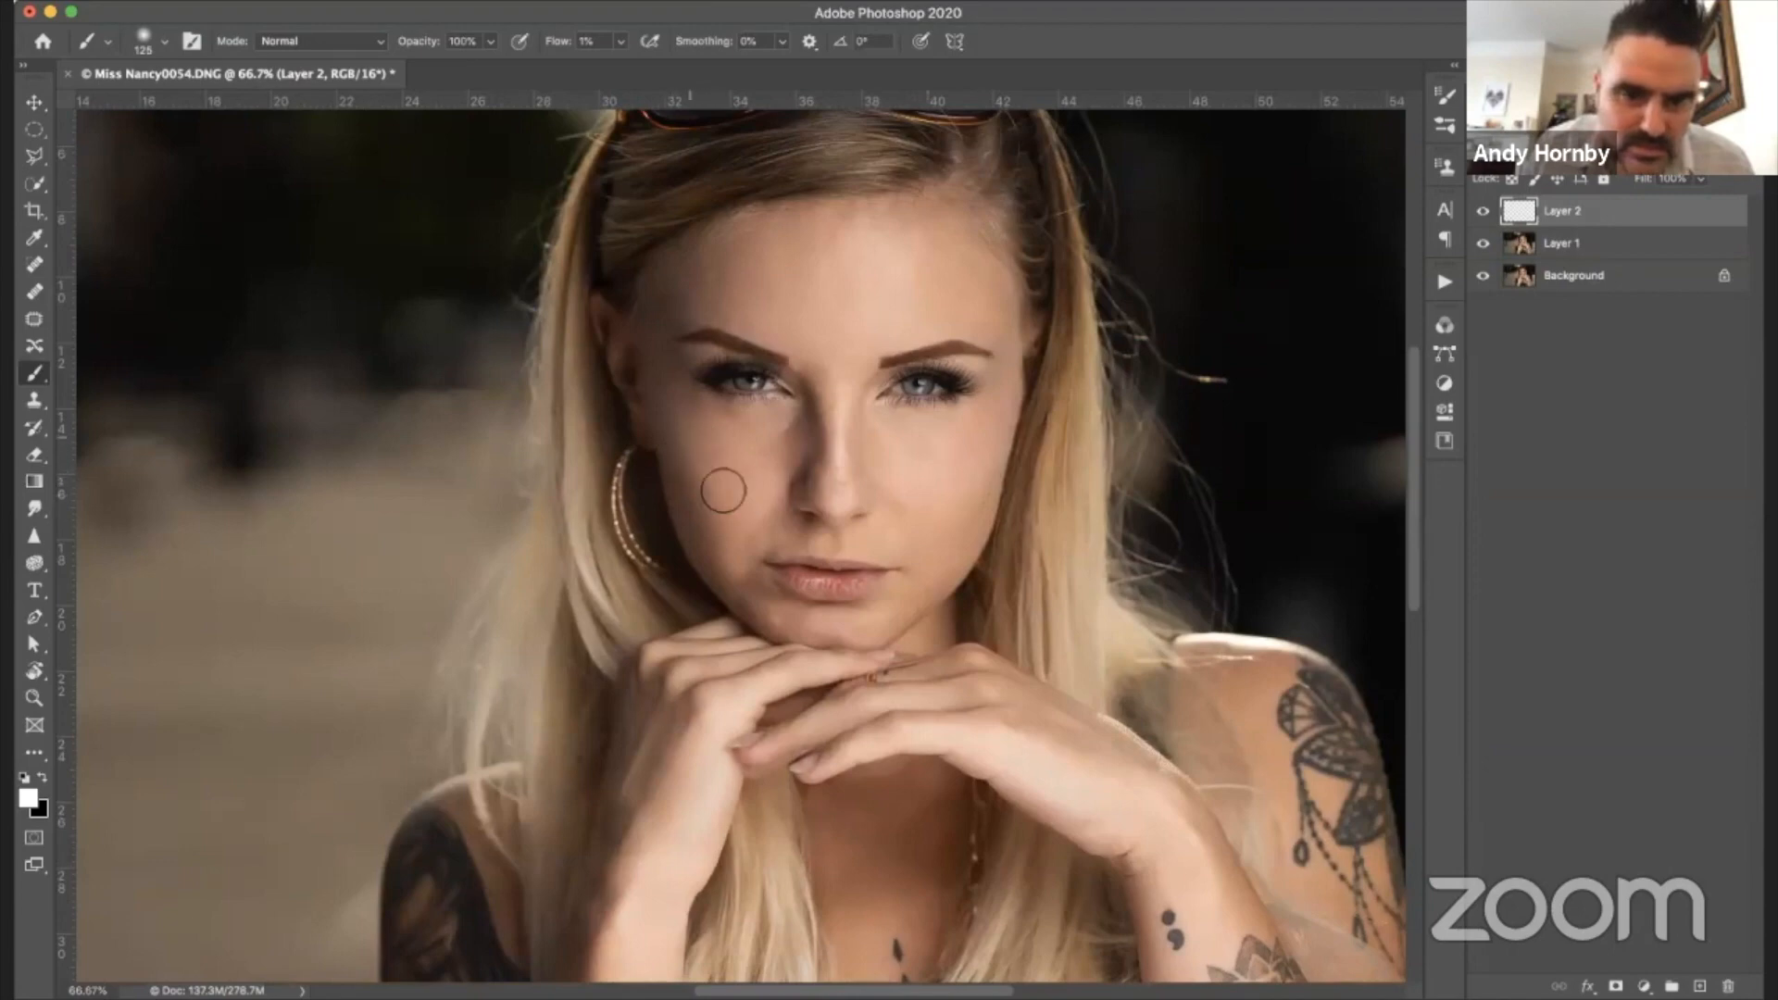
- Toggle Layer 2 off and on to compare the face with and without the painted highlights
click(1483, 211)
click(1482, 211)
click(1483, 211)
click(1483, 211)
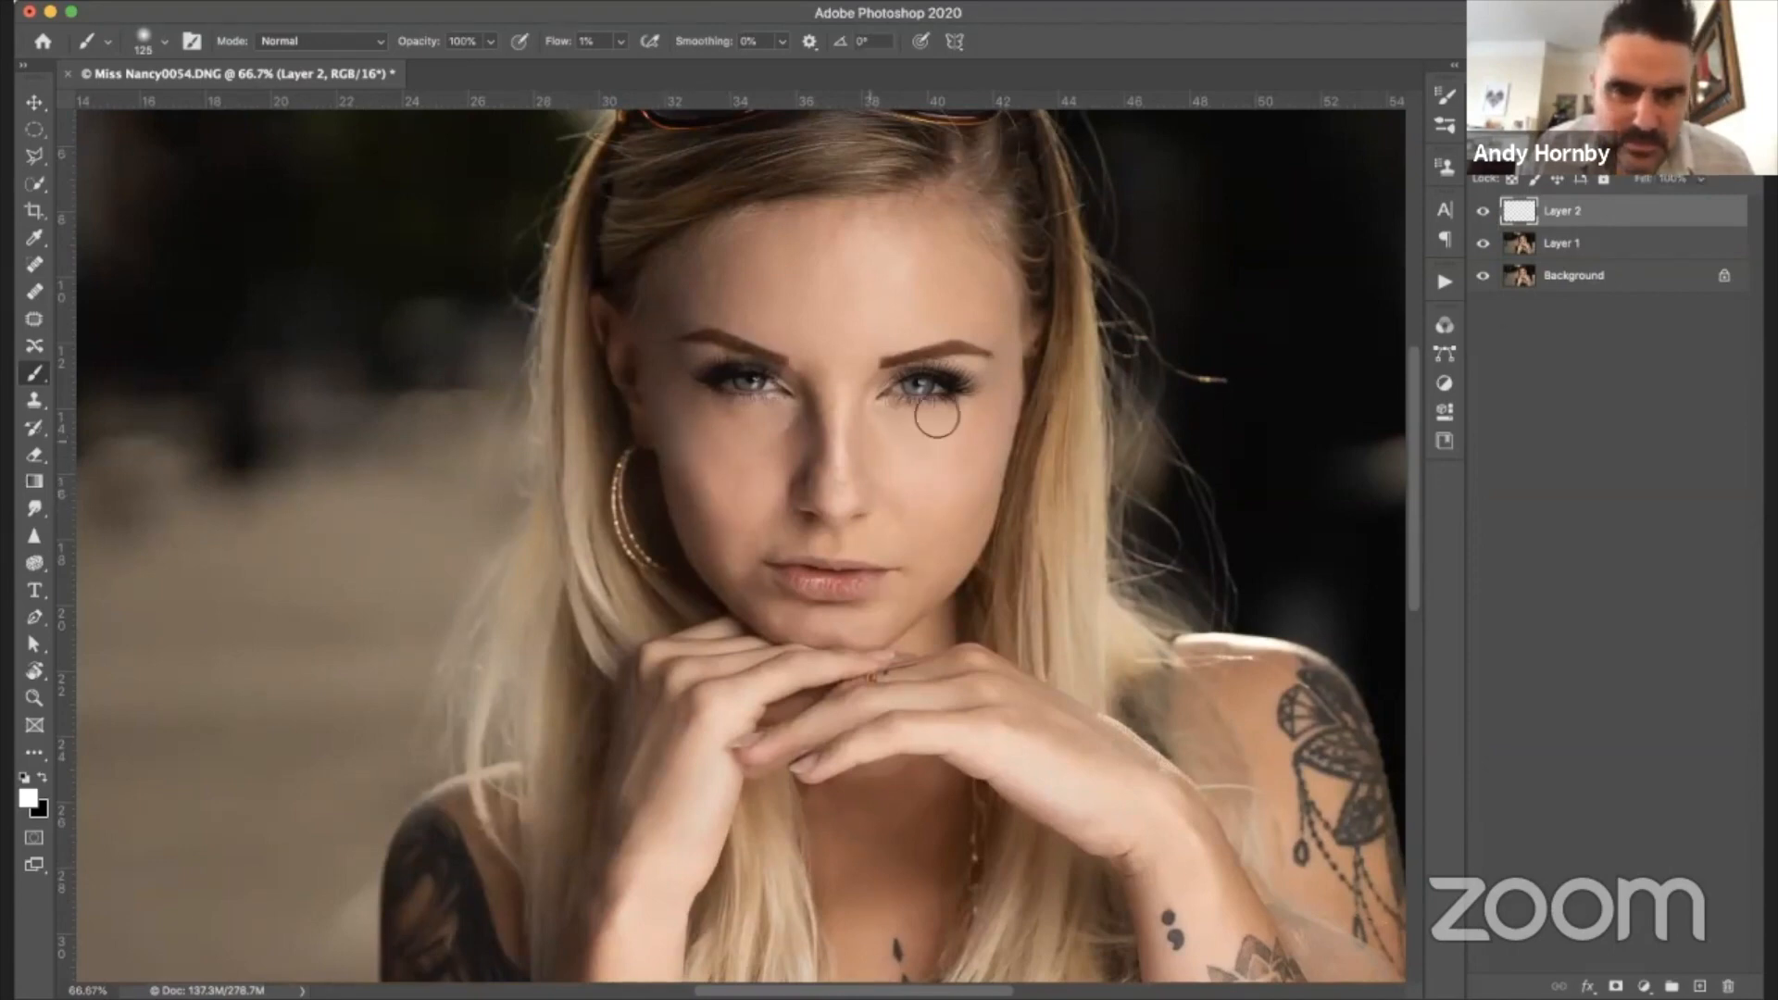
- Enlarge the brush to 300 and brush soft white highlights across the forehead
key(bracketright)
key(bracketright)
key(bracketright)
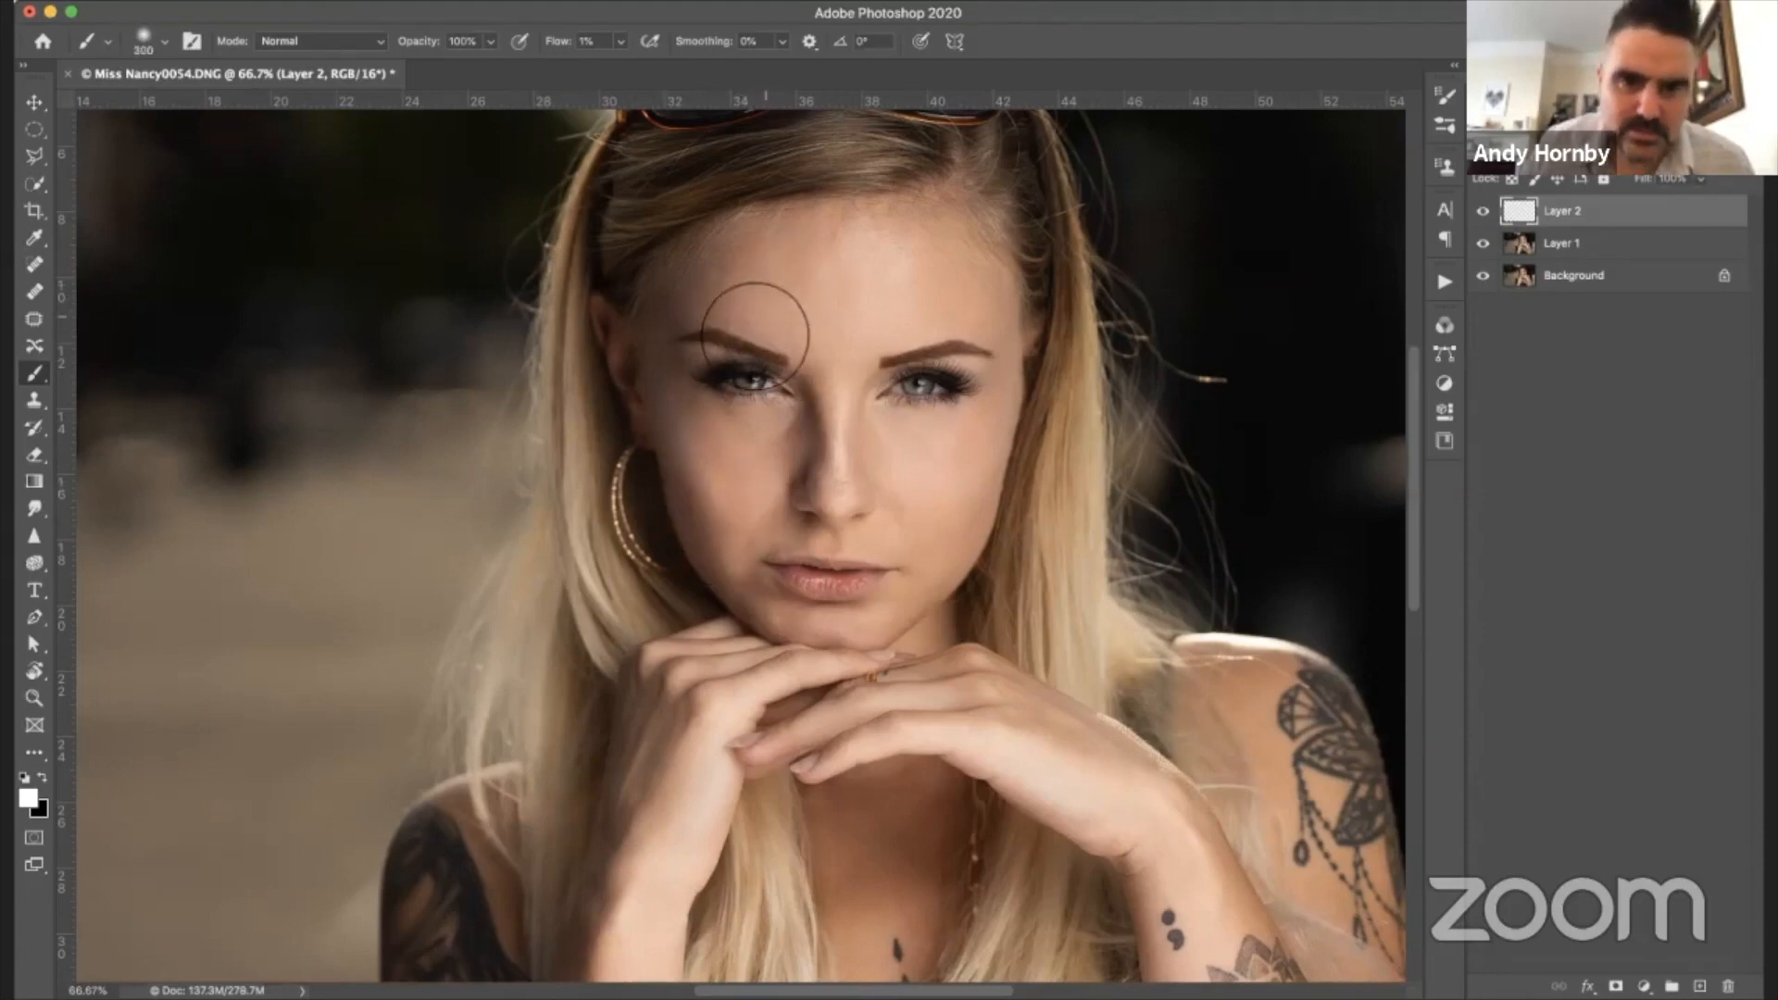
key(bracketright)
key(bracketright)
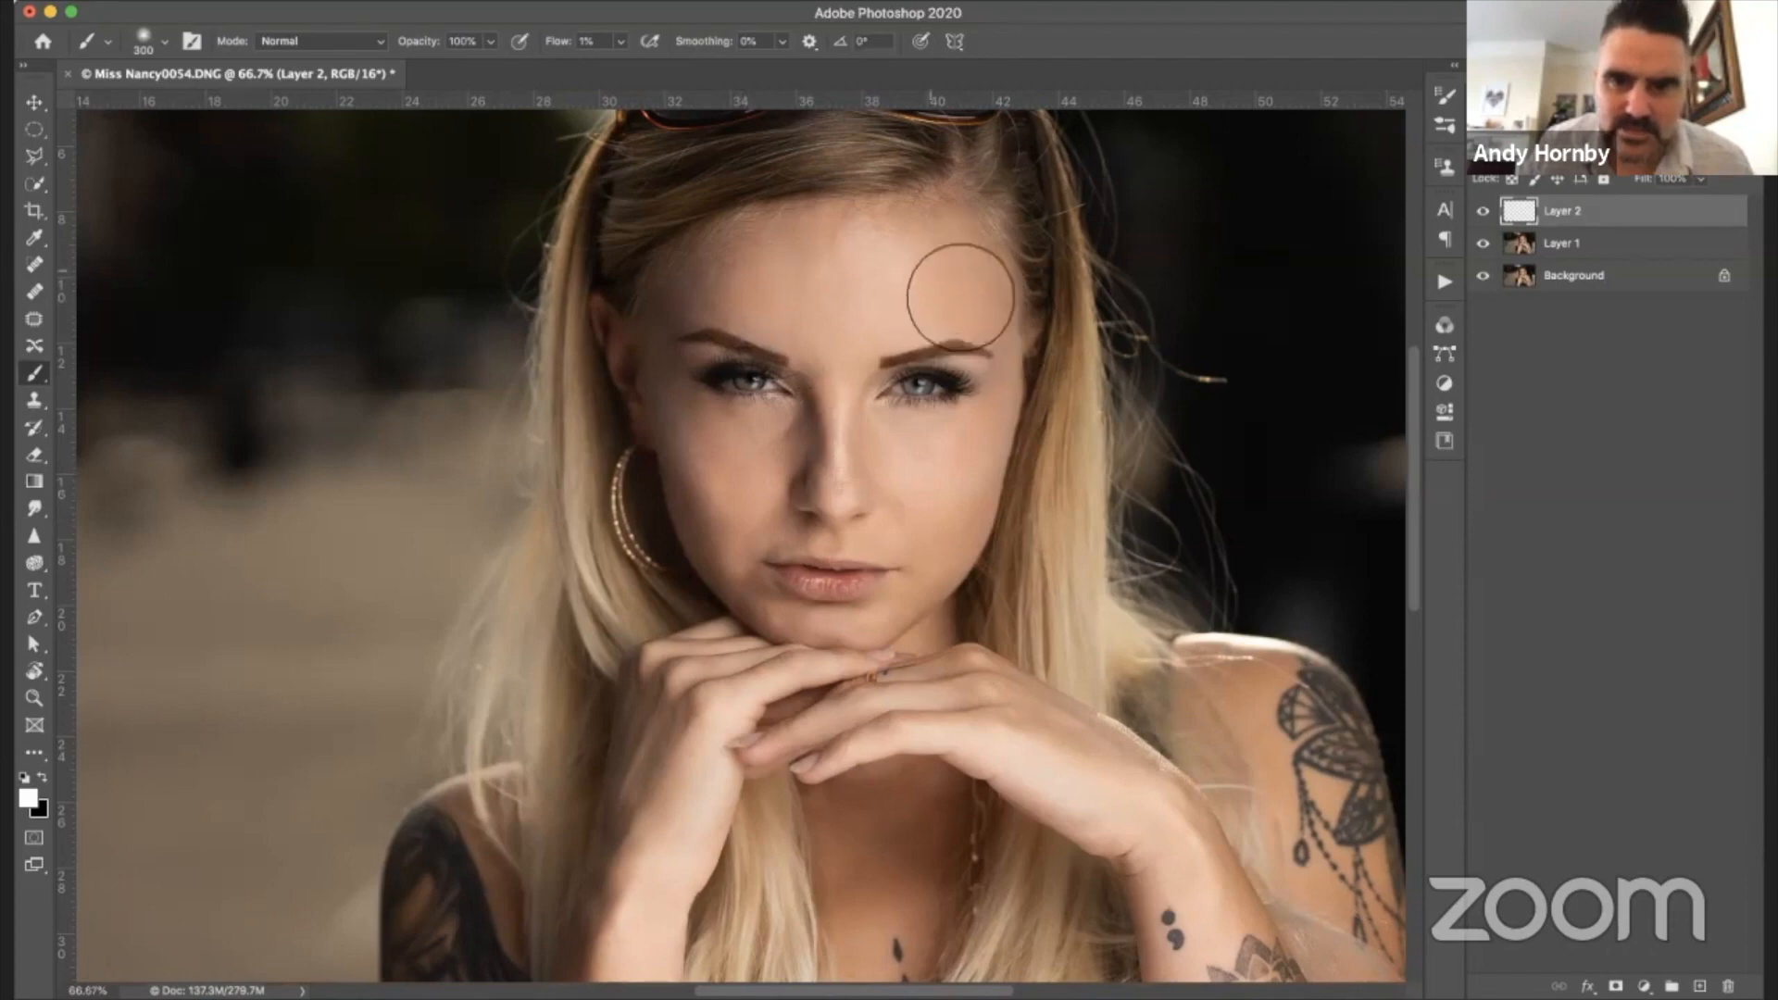
- Toggle the visibility of Layer 2 to check the effect of the forehead highlights
click(1479, 213)
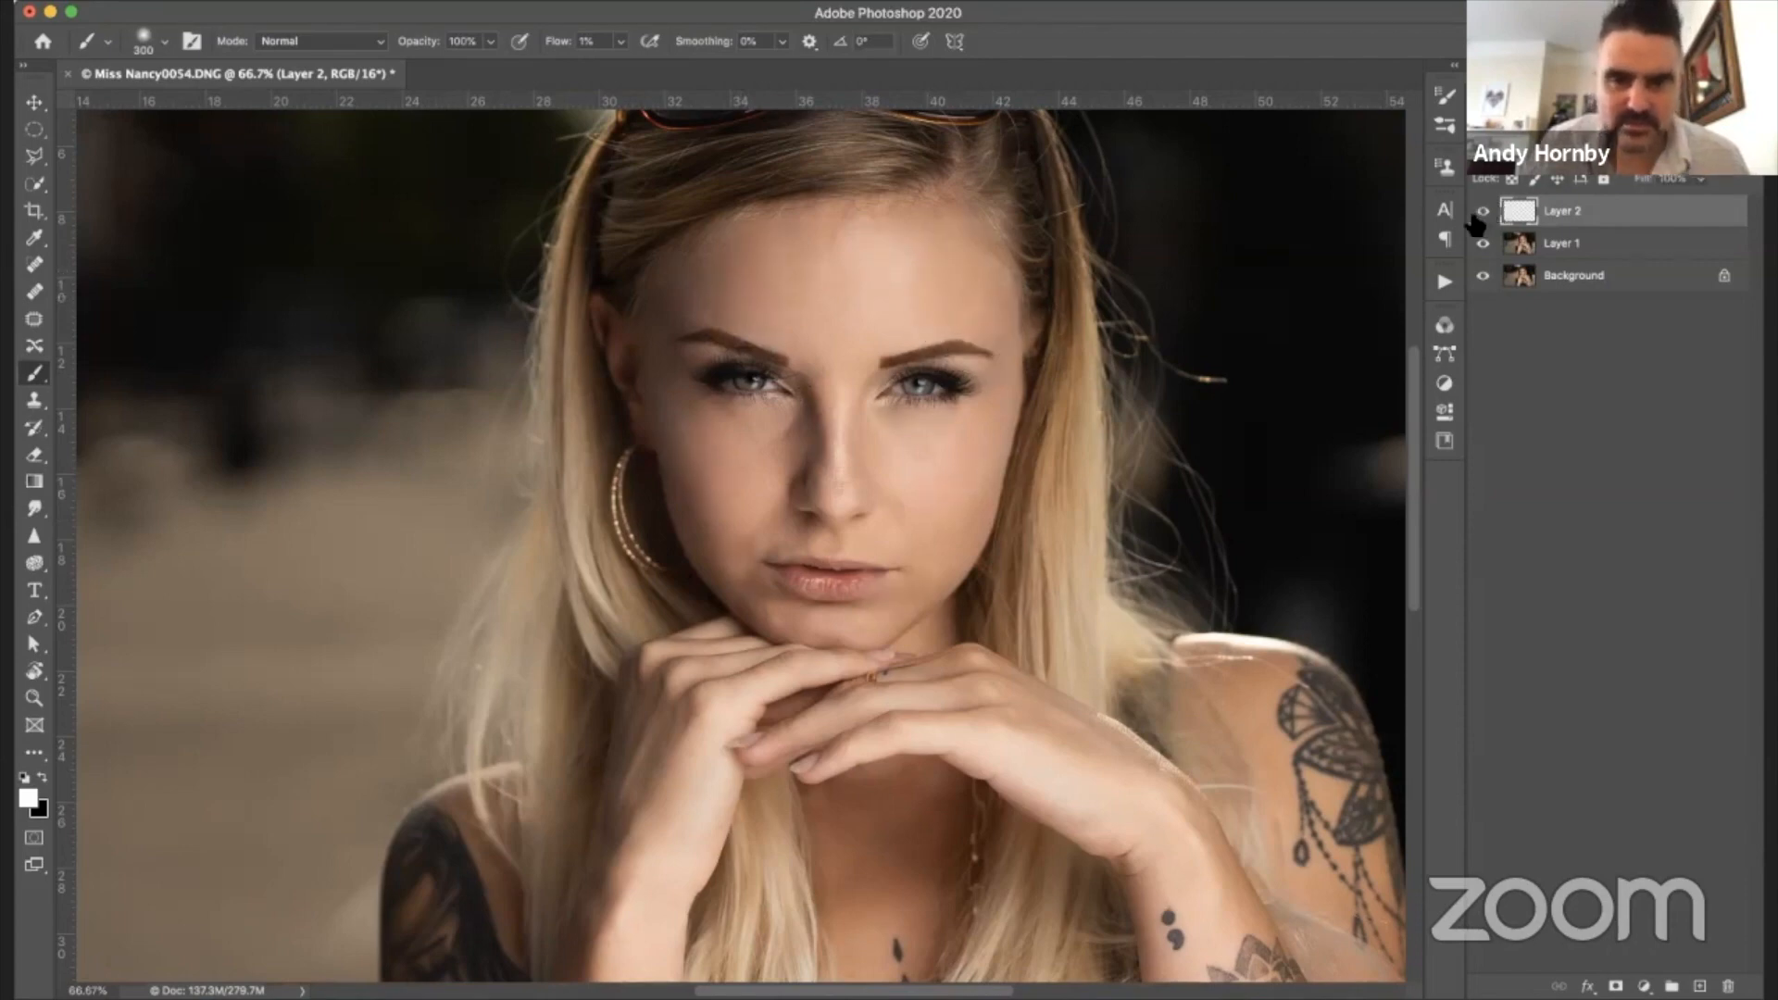
click(1480, 213)
click(1480, 213)
click(1480, 213)
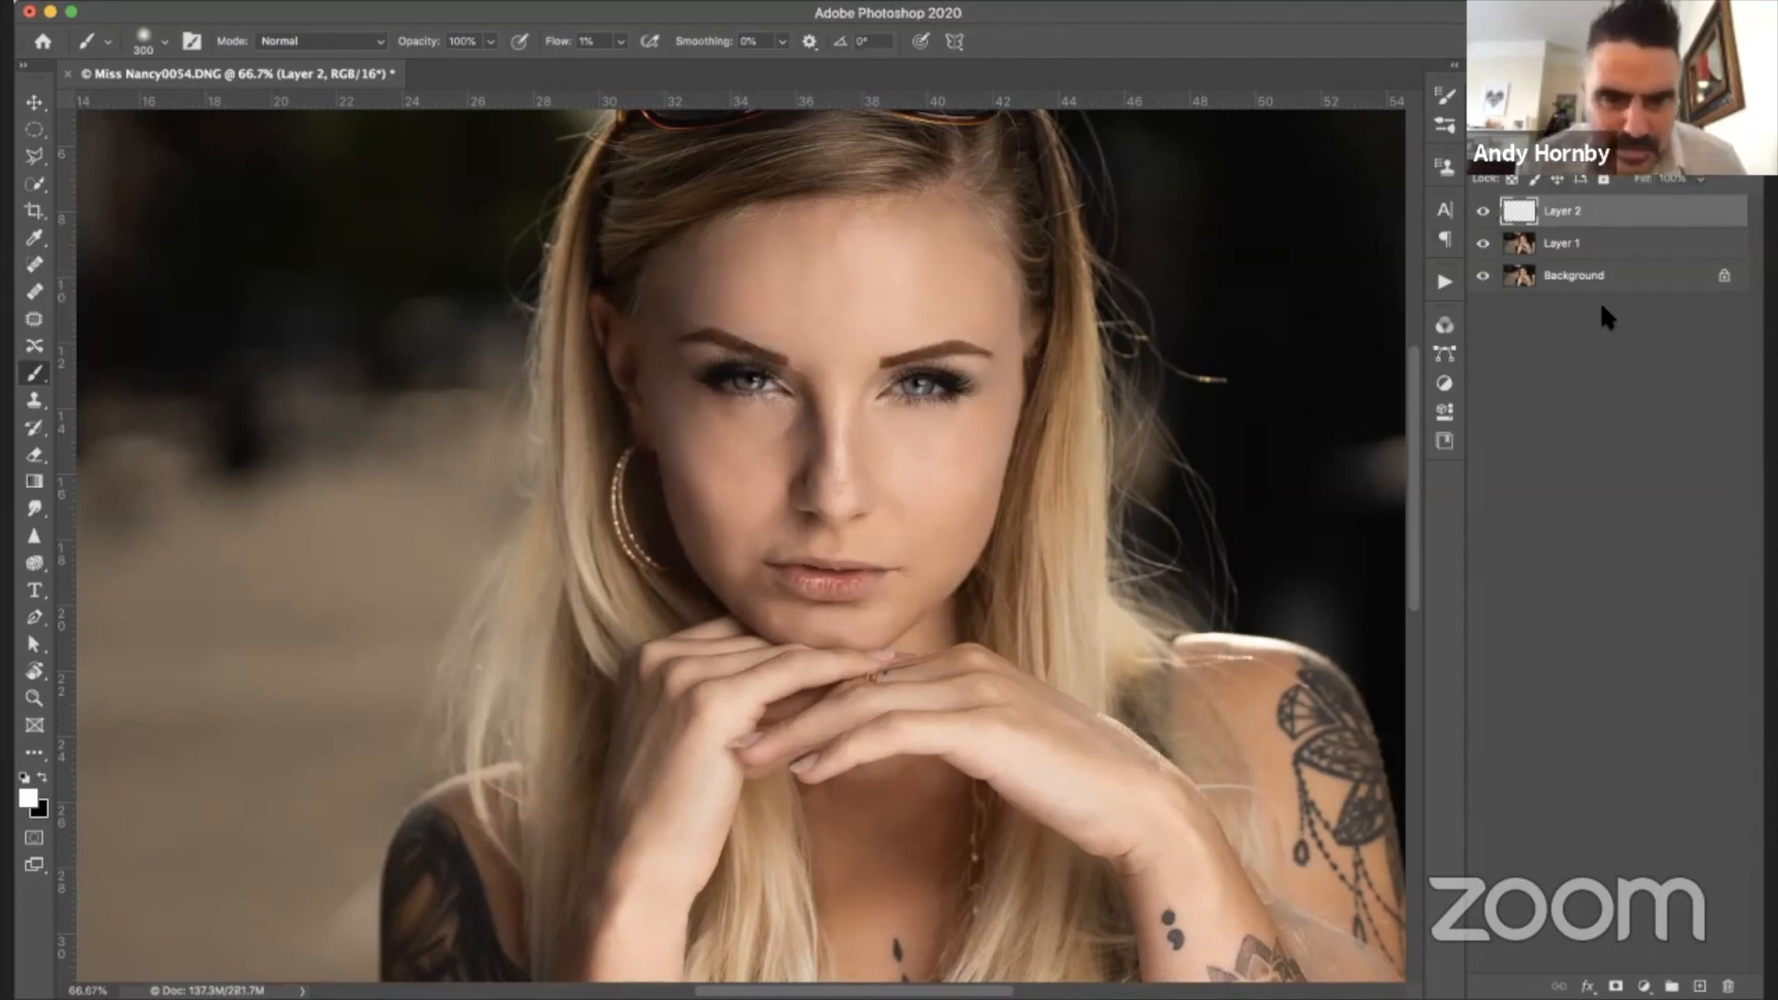
- Reduce the brush size to 175 and lighten the skin around the nose
scroll(1123, 478, down, 3)
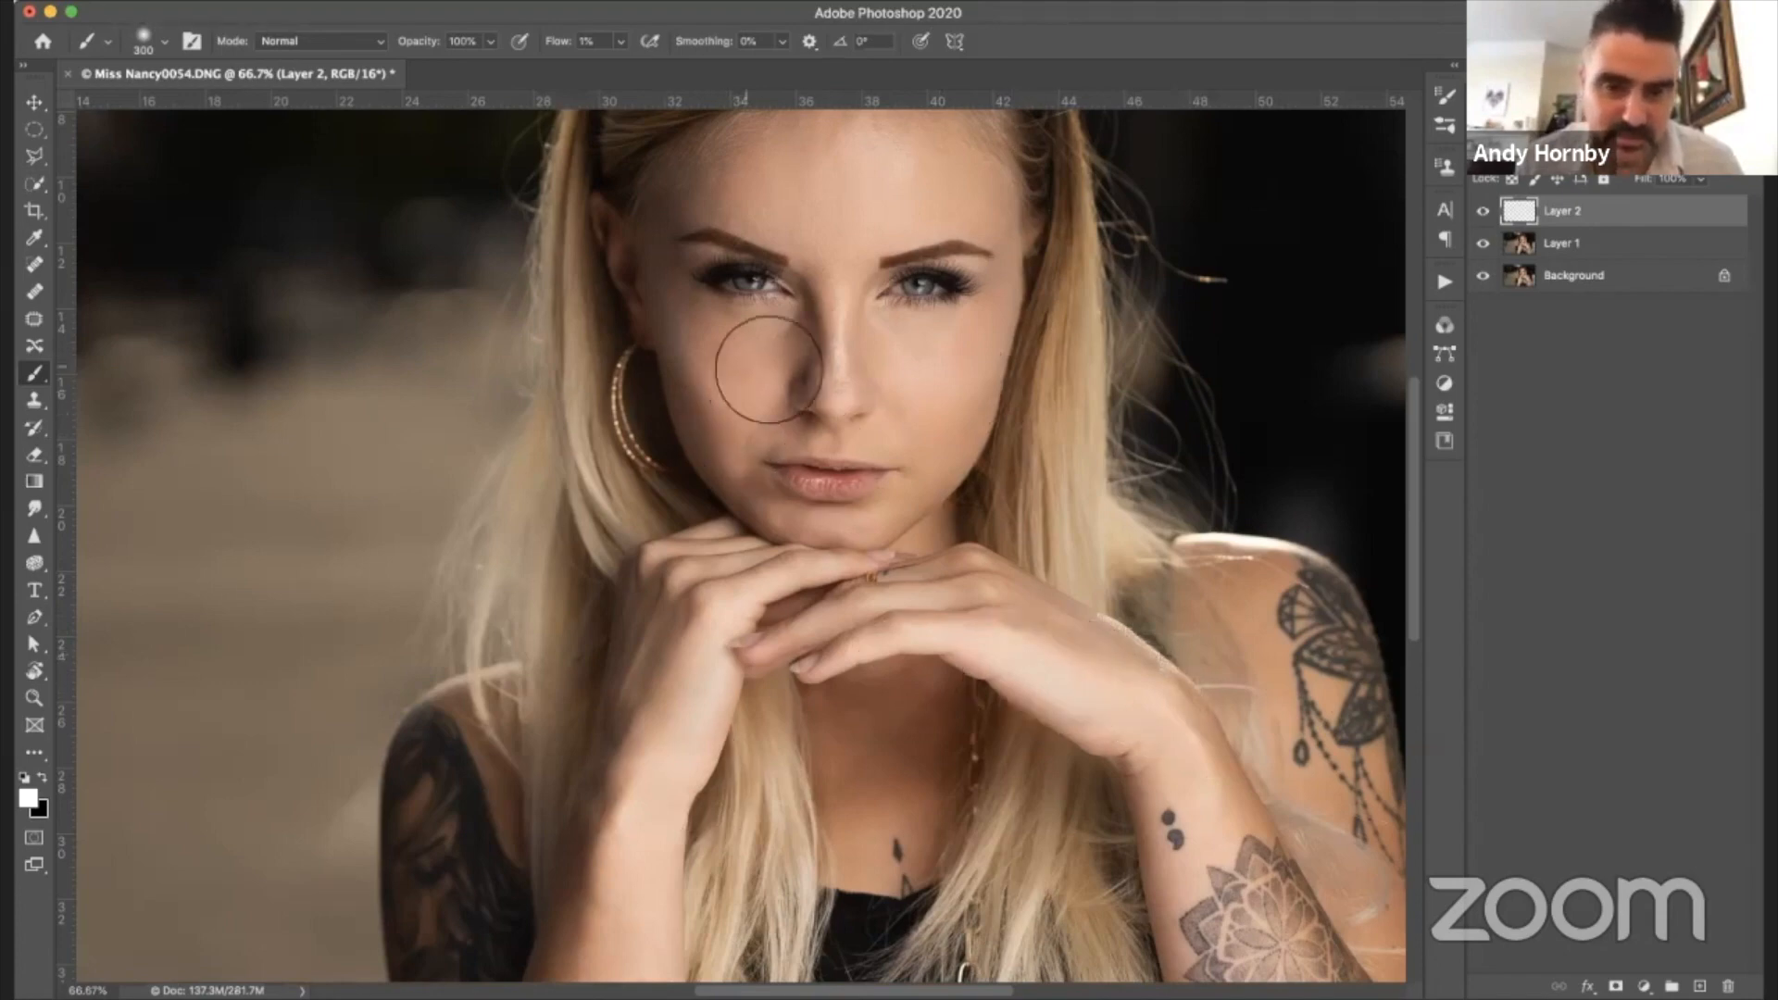
key([)
key([)
key([)
key([)
key([)
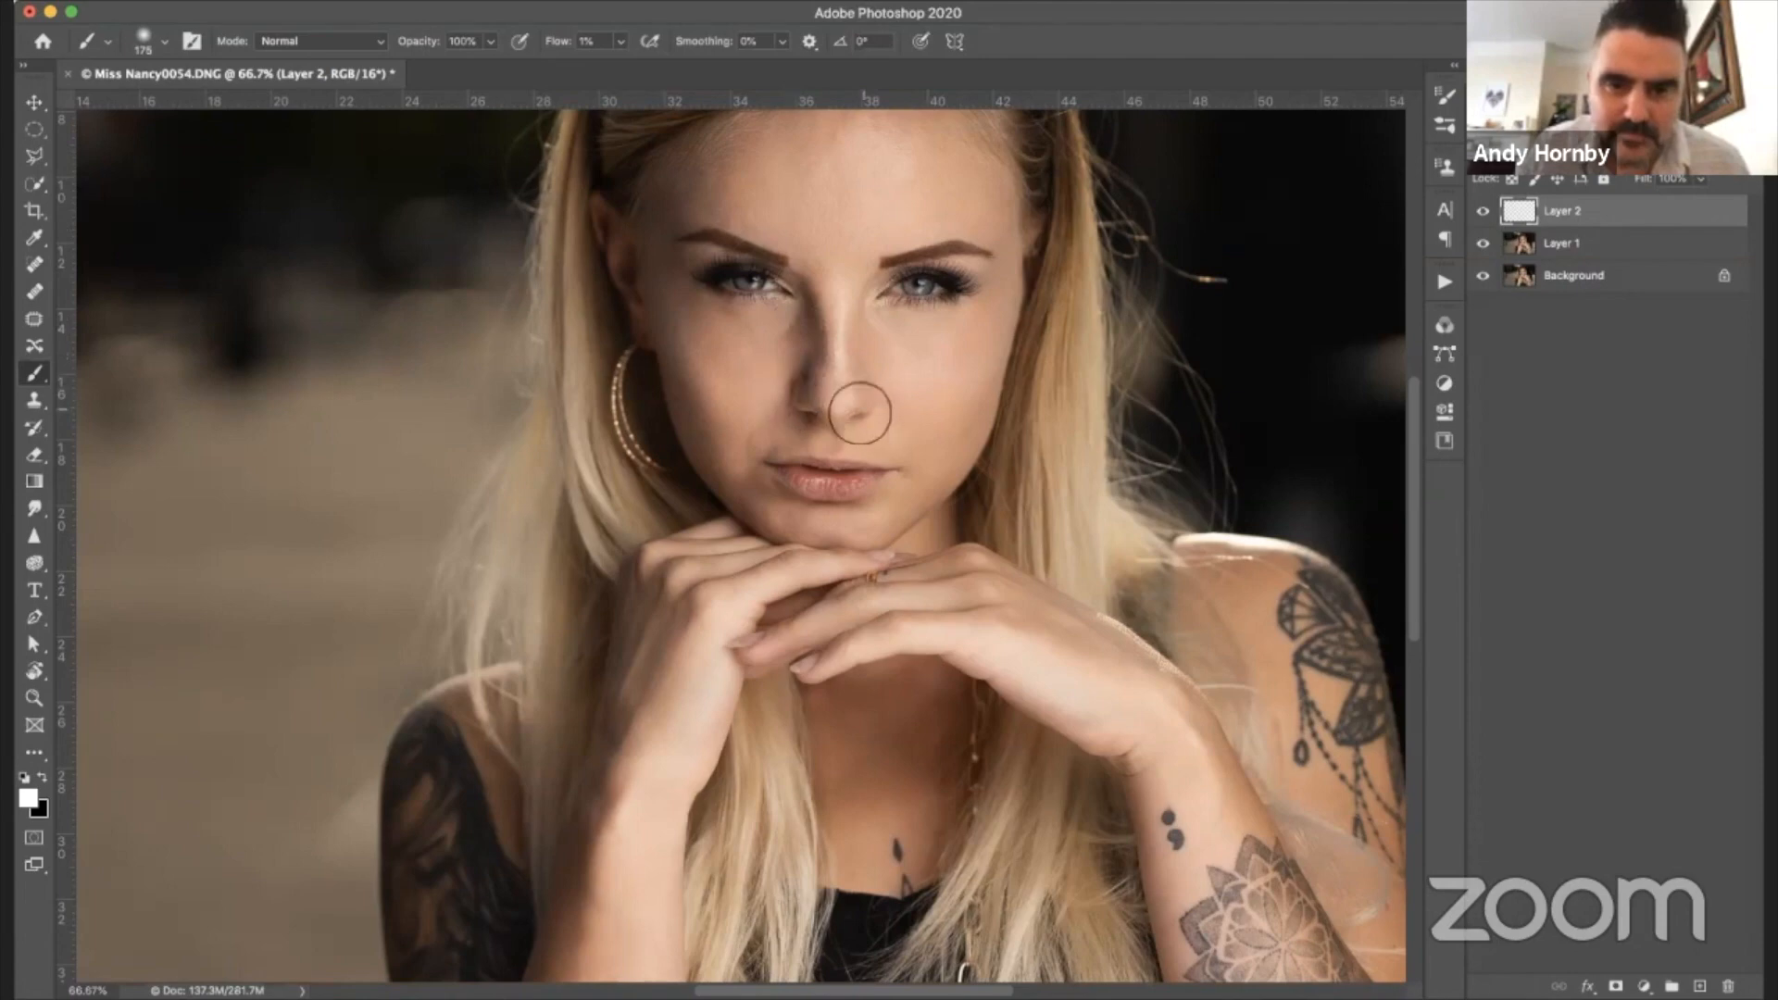
- Reduce the brush size to 90 and lighten the cheek beside the nose on the brighter side of the face
key([)
key([)
key([)
key([)
key([)
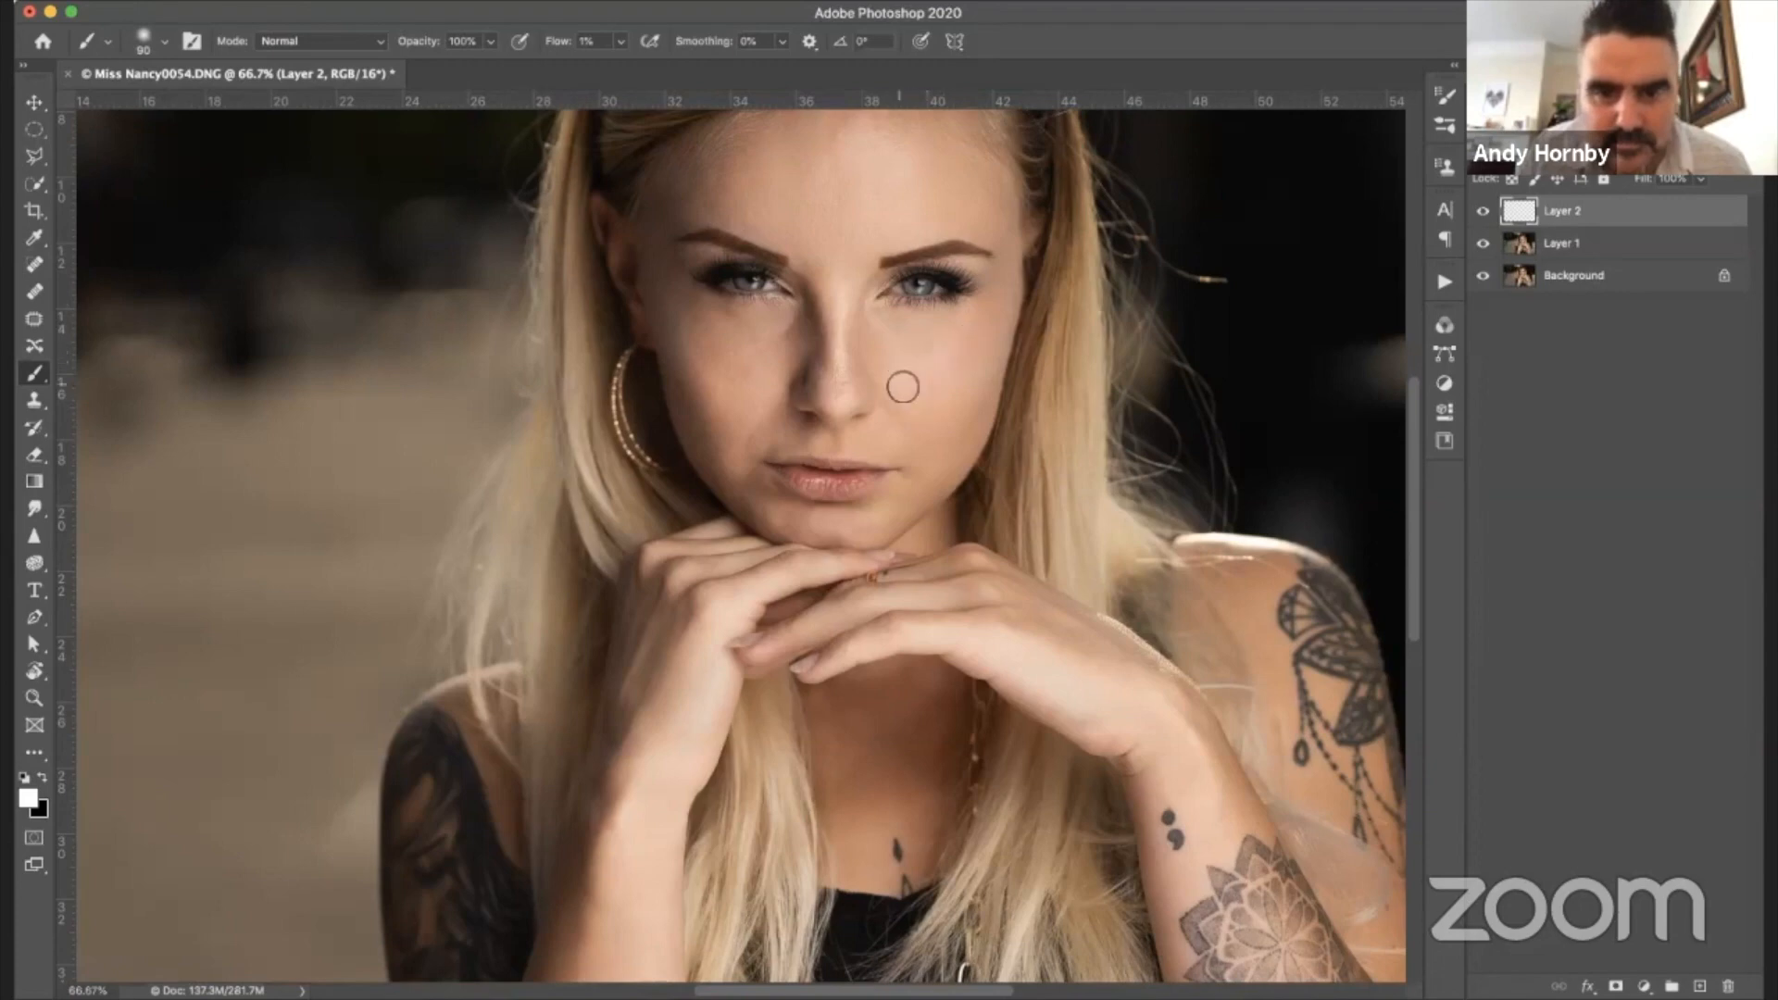
- Hide and show Layer 2 repeatedly to compare the face before and after the nose and cheek highlights
click(1483, 211)
click(1483, 211)
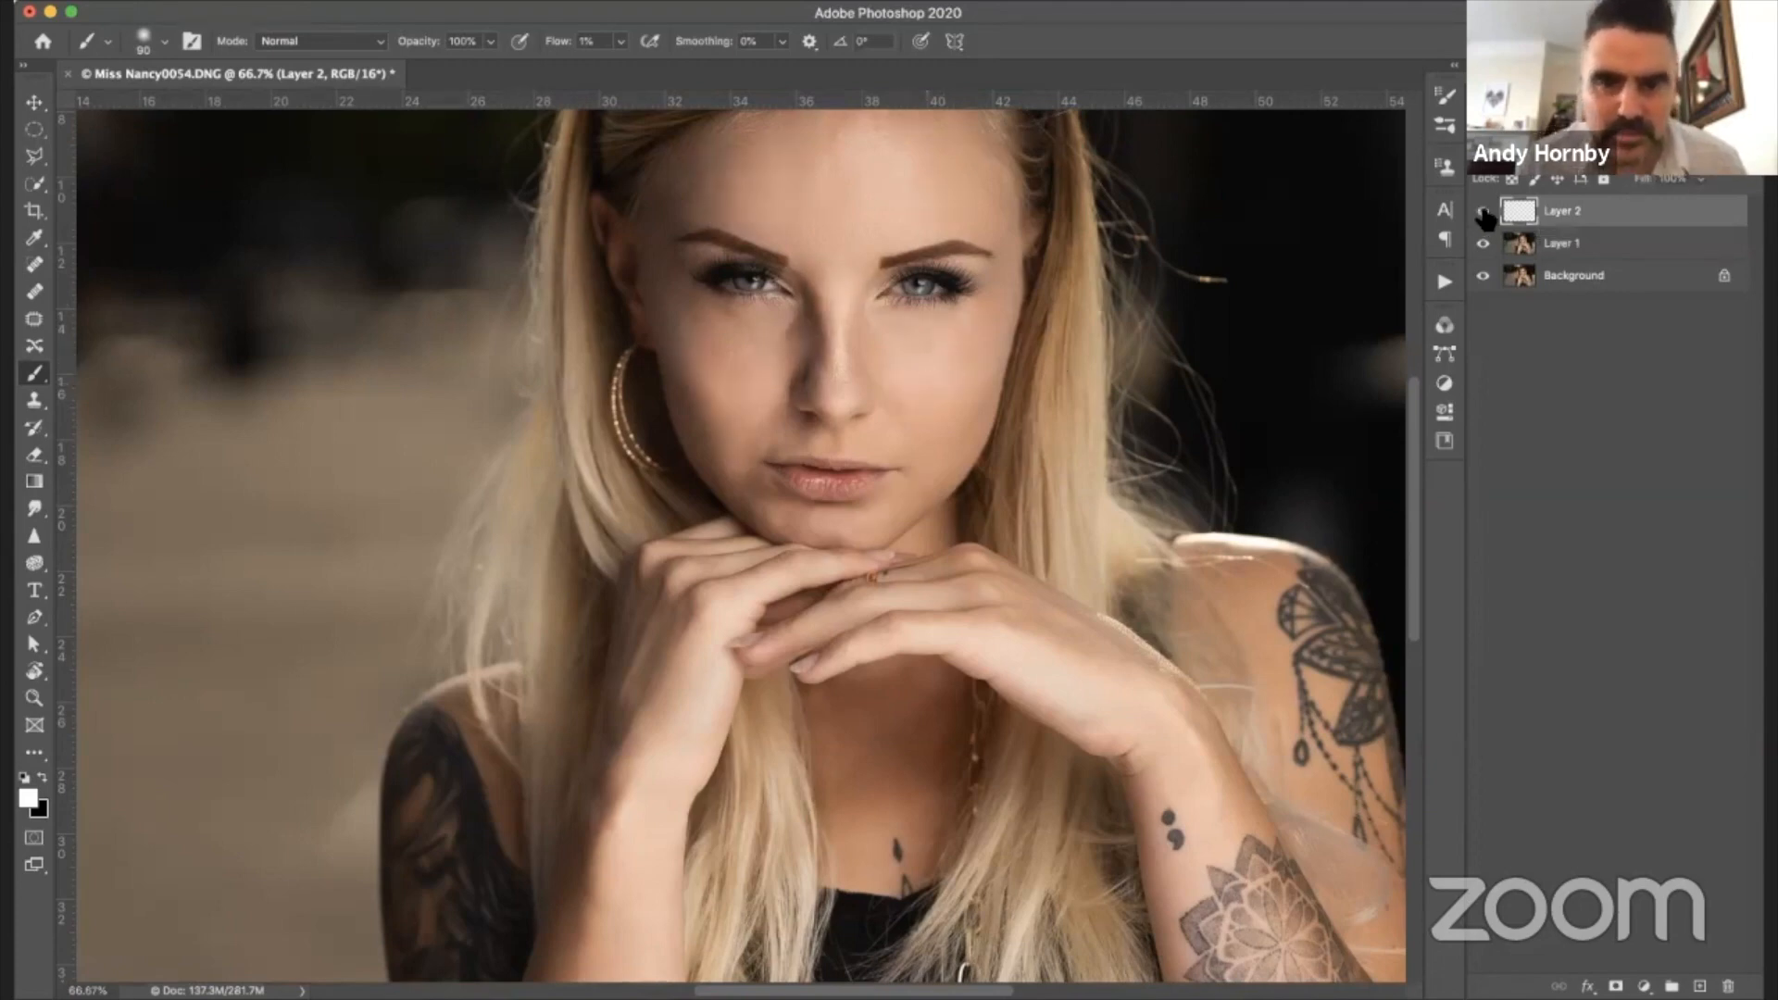
click(1483, 211)
click(1483, 211)
- Lighten the cheek on the earring side with a size 175 brush and compare the whole portrait with Layer 2 hidden and shown
key(super+minus)
key(super+minus)
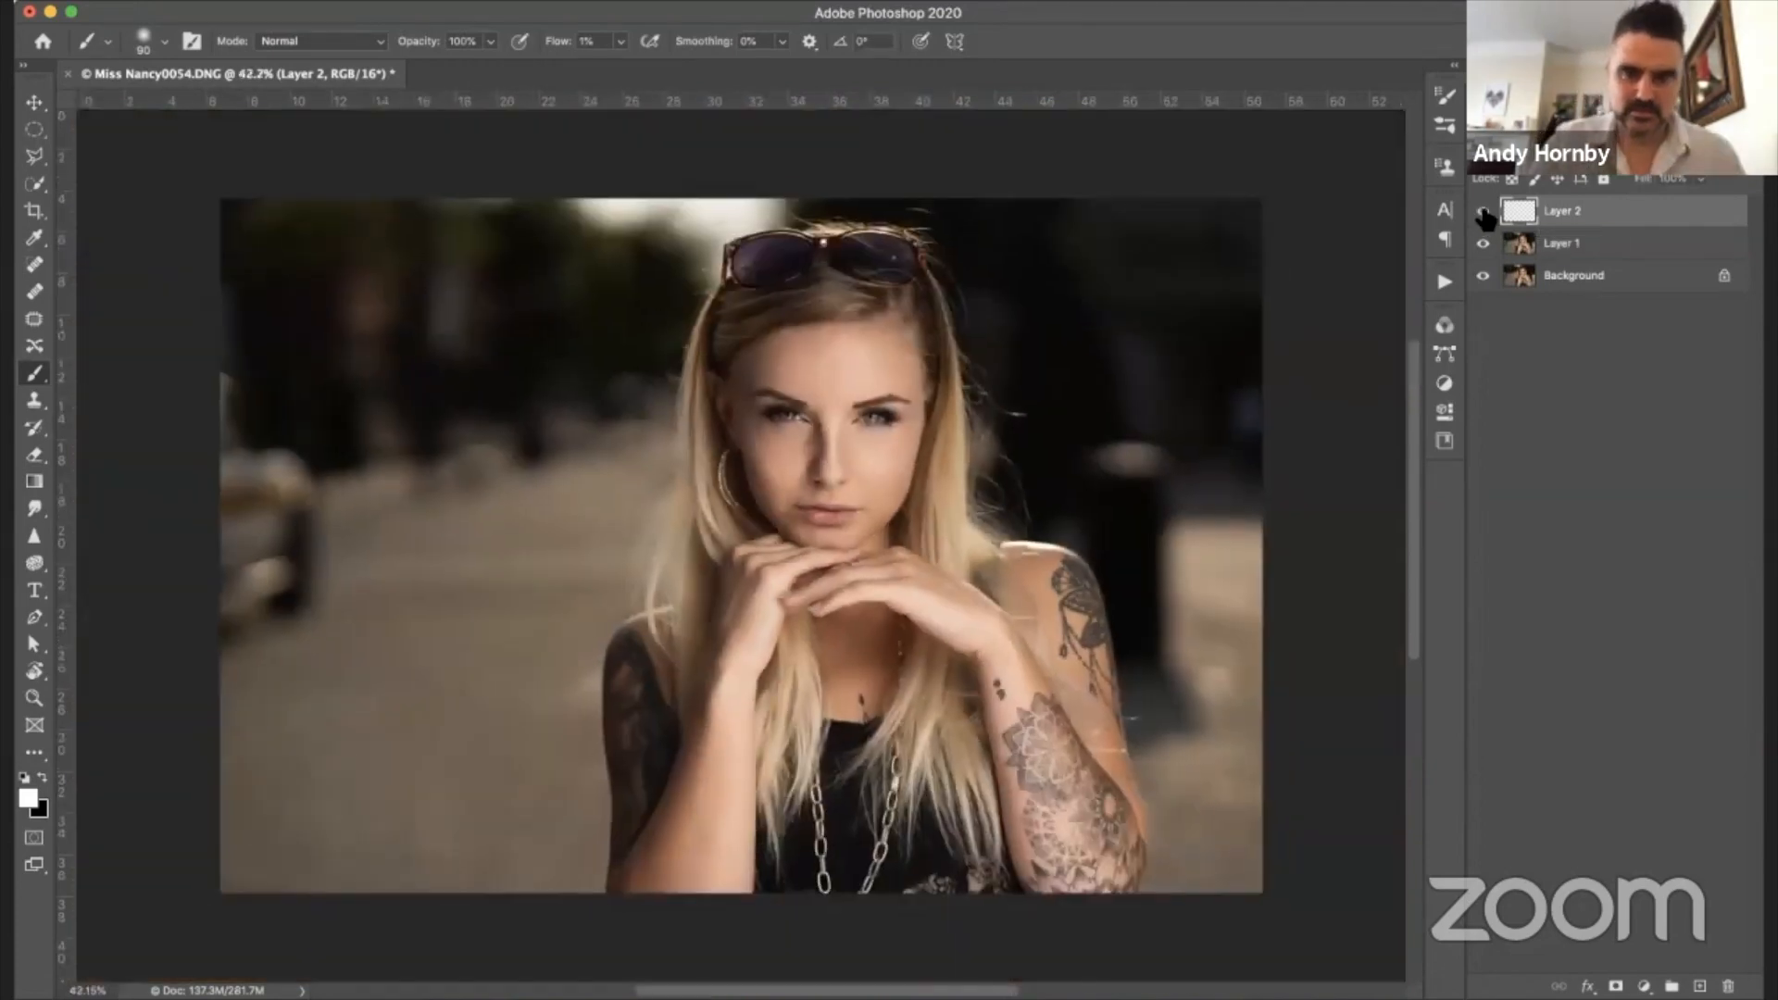
key(super+minus)
key(super+minus)
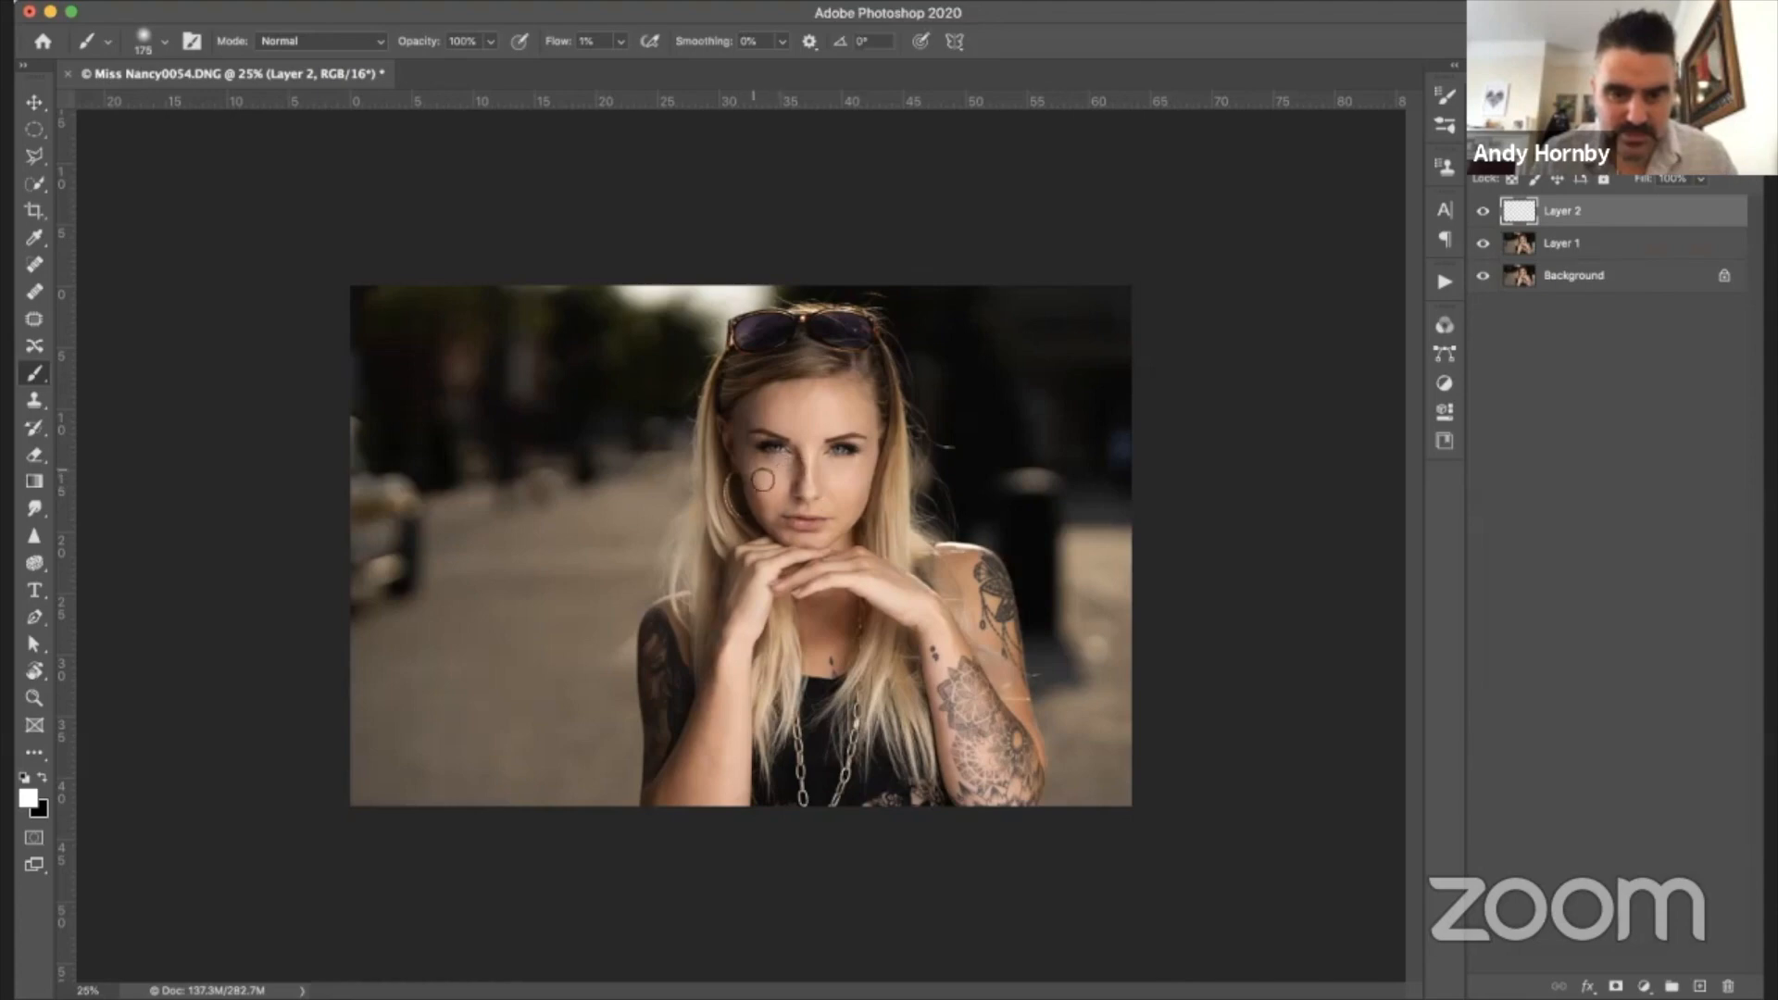
click(1484, 211)
click(1485, 210)
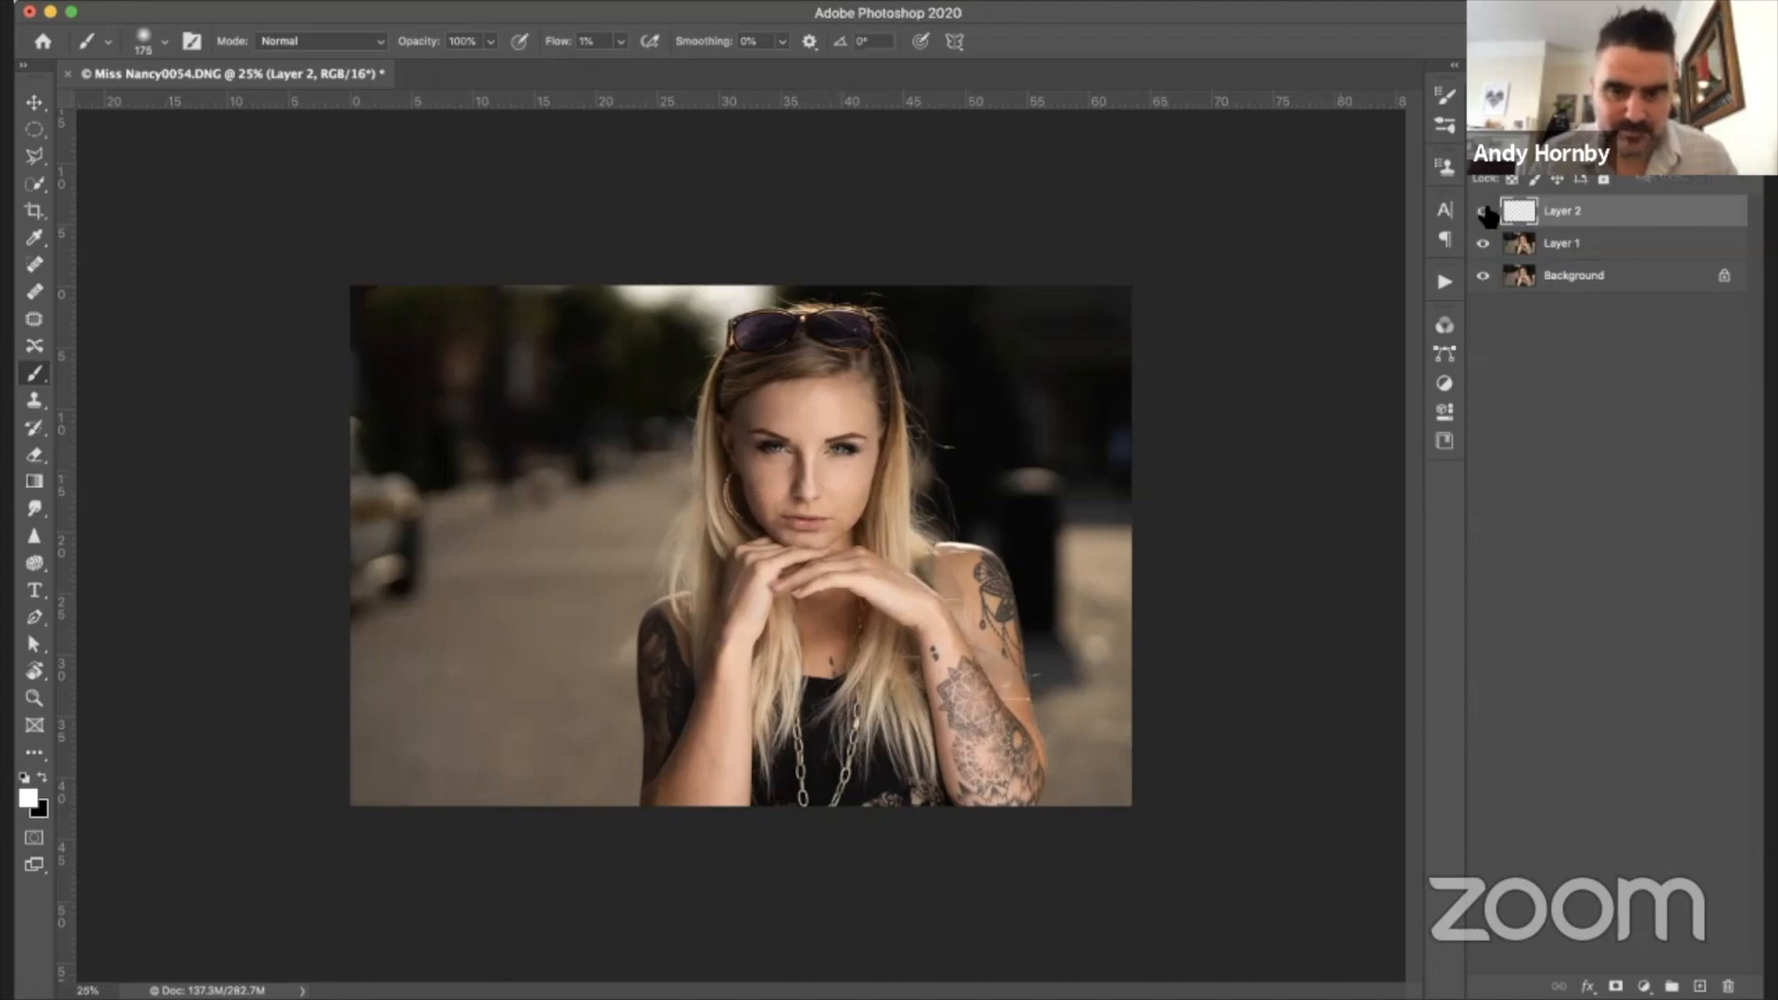
click(1484, 211)
click(1485, 210)
click(1485, 210)
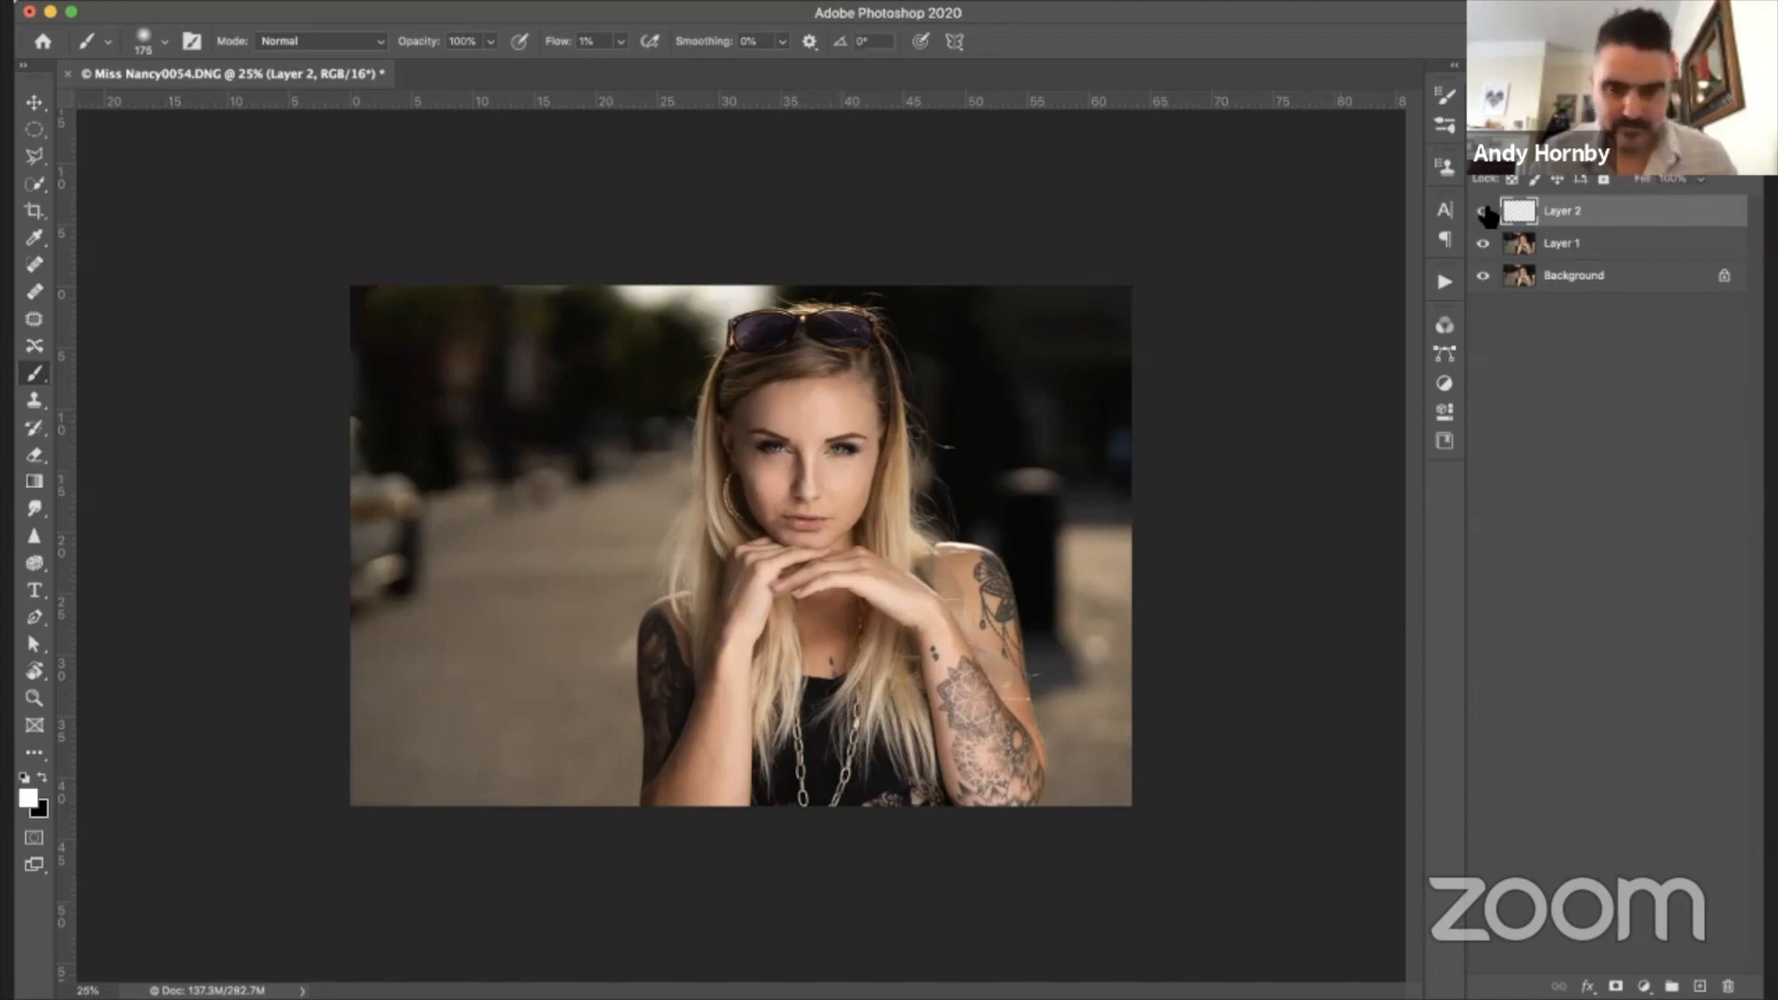
- Switch the foreground colour to black and brush shadow along the darker side of the nose on Layer 2
key(super+plus)
key(super+plus)
key(super+plus)
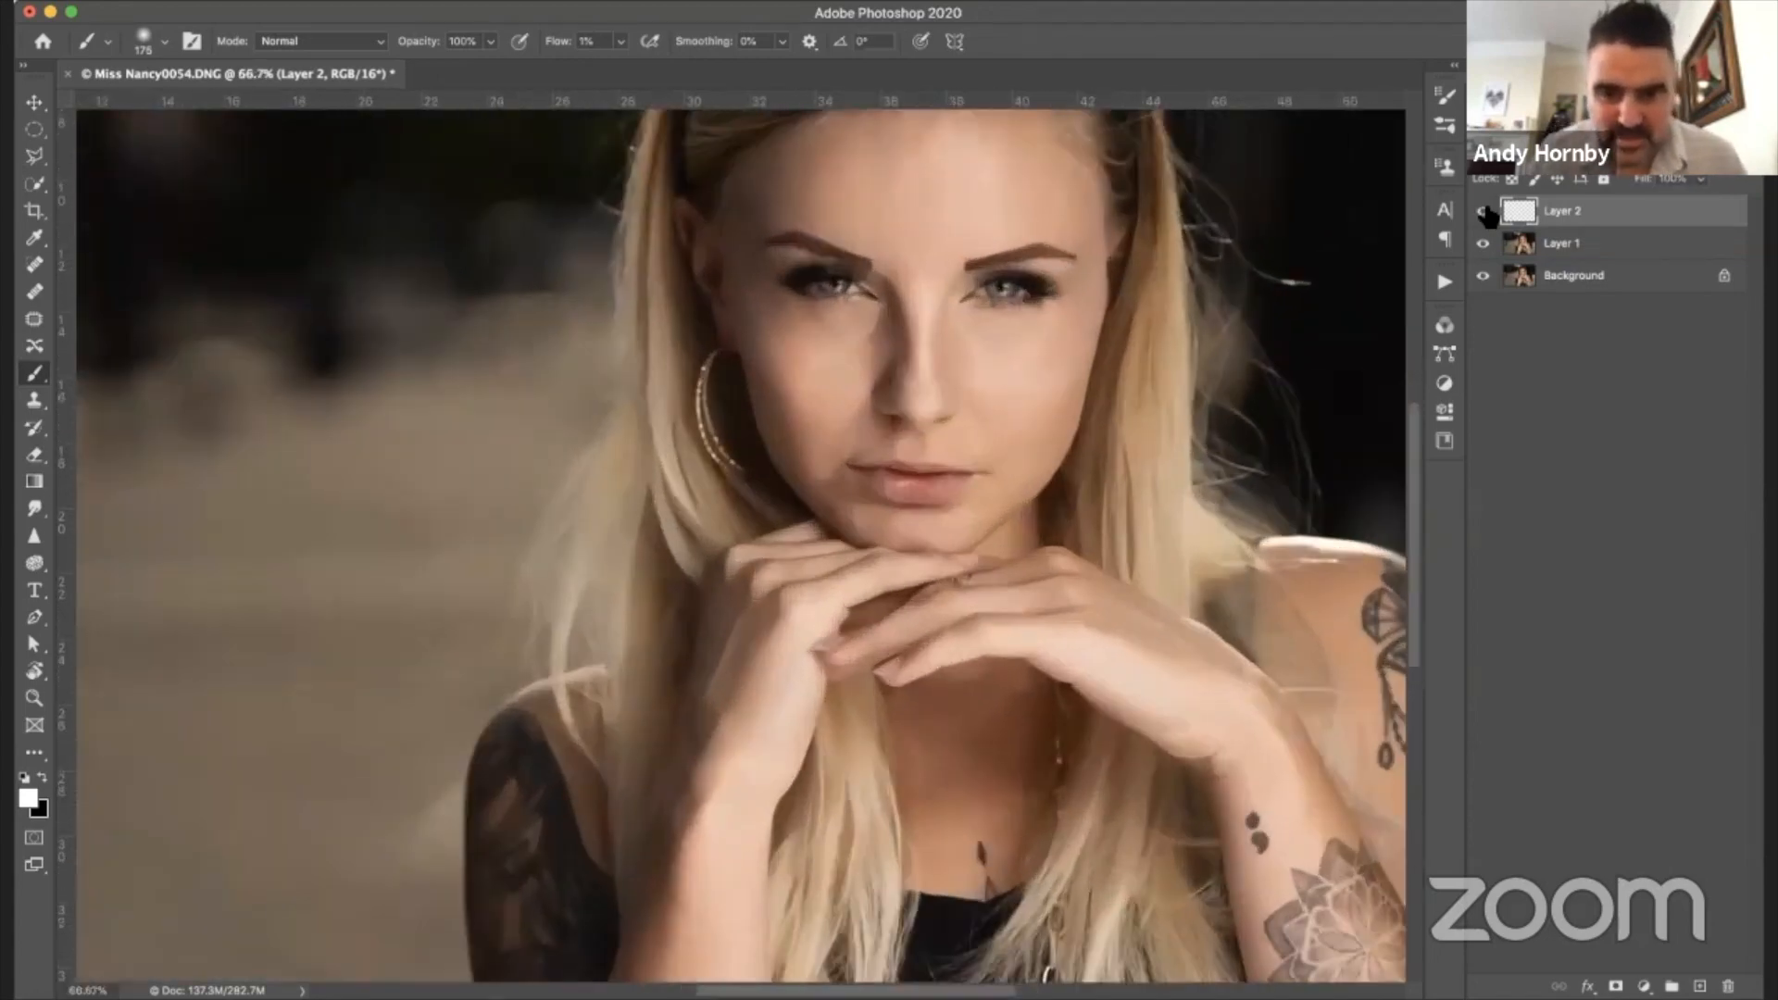
drag(1238, 393, 1070, 713)
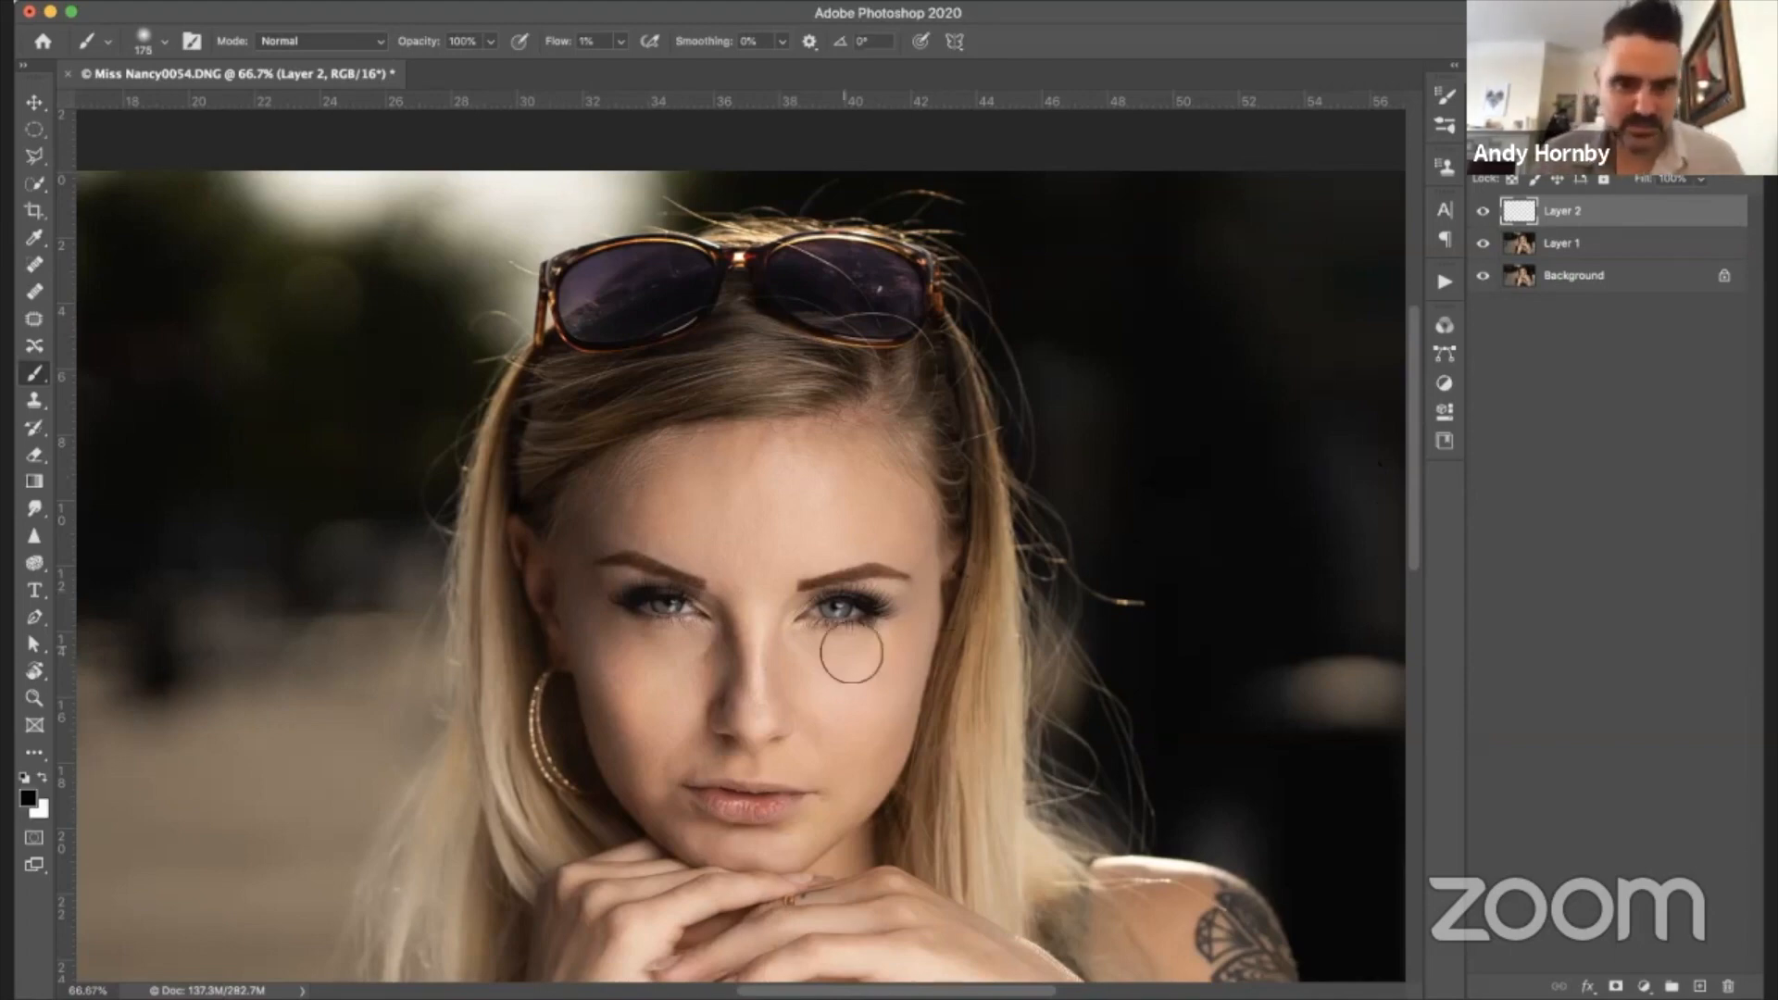
key(bracketleft)
key(bracketleft)
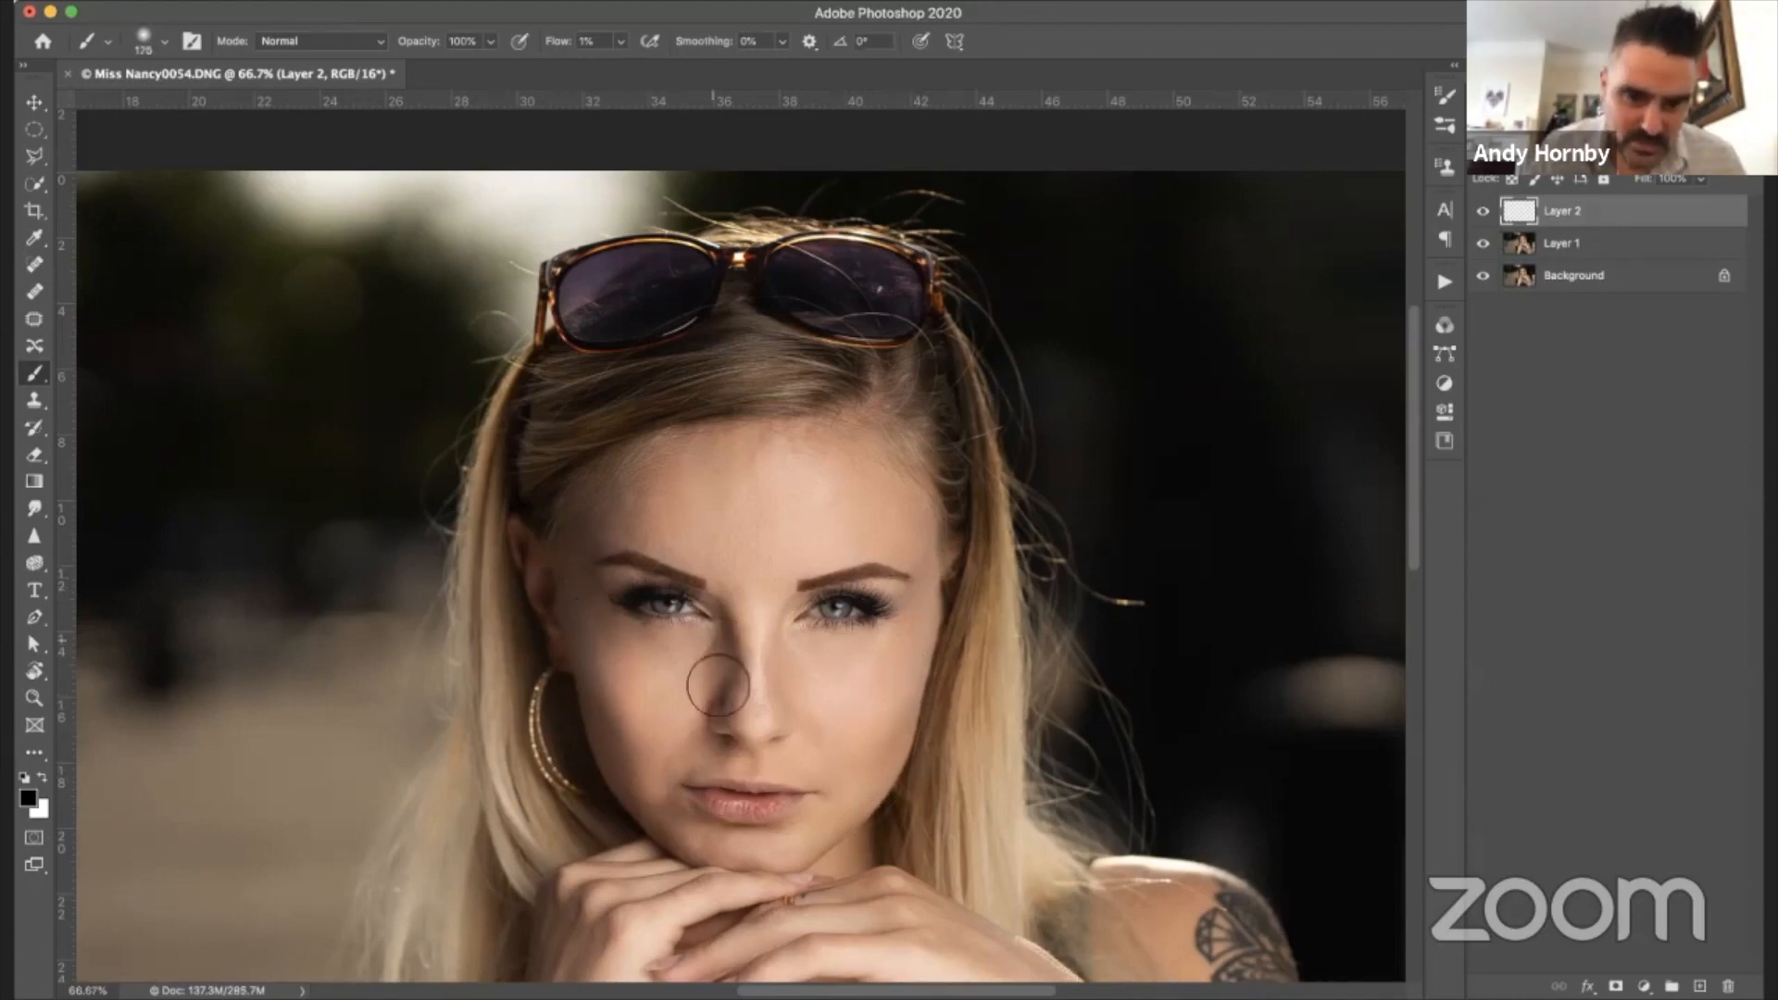
drag(710, 702, 727, 619)
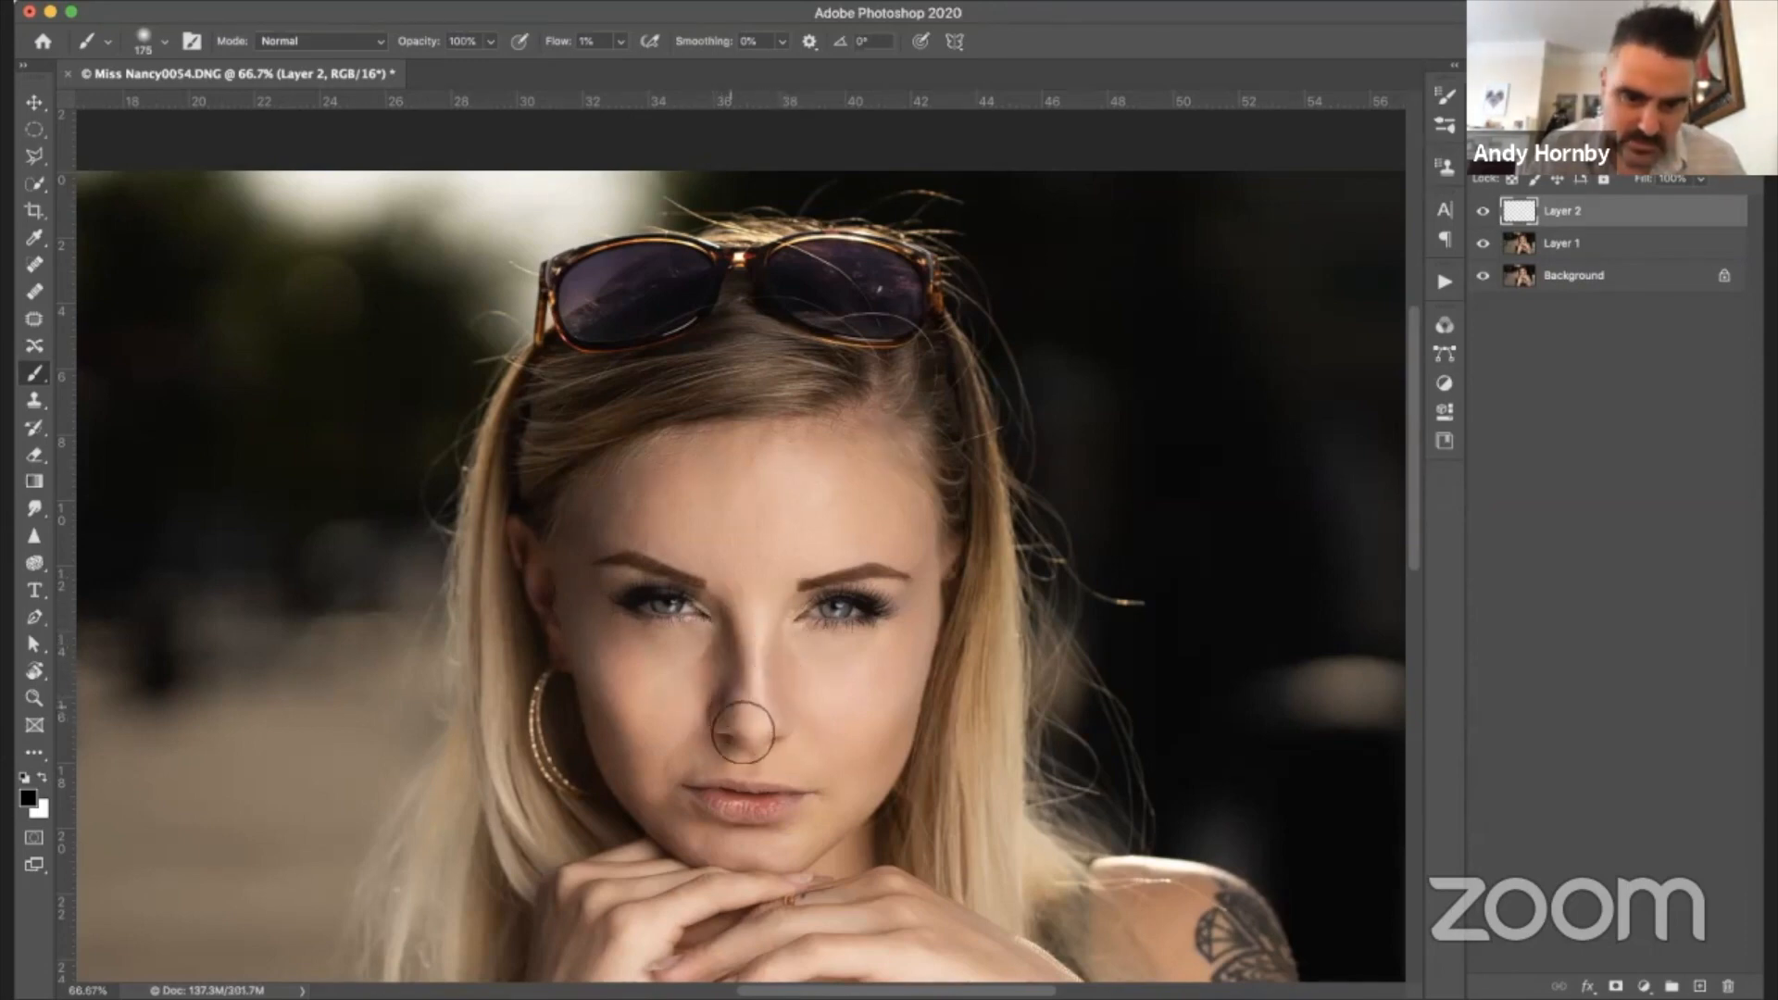
- Shade the nose and cheek on Layer 2 with the black brush resized to 80 and then 125, and review the whole portrait
key(bracketleft)
key(bracketleft)
key(bracketleft)
key(bracketleft)
key(bracketleft)
key(bracketleft)
key(bracketleft)
key(bracketleft)
key(bracketleft)
key(bracketleft)
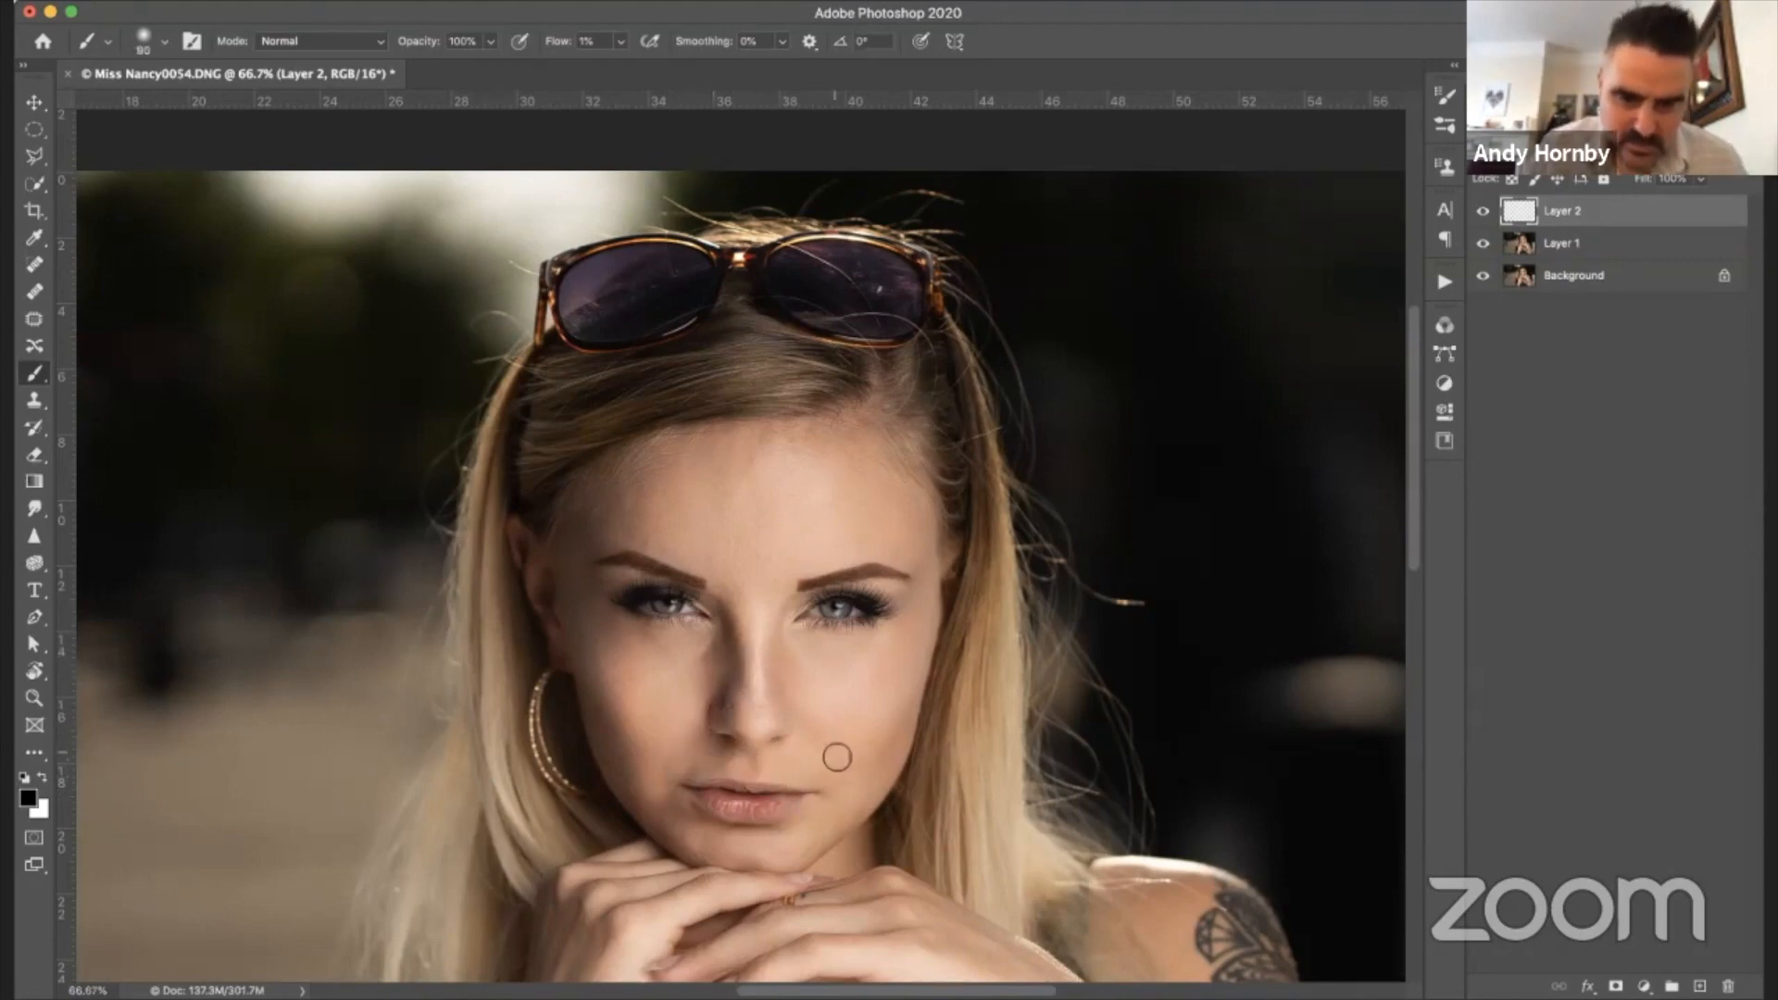
key(bracketleft)
key(bracketright)
key(bracketright)
key(bracketright)
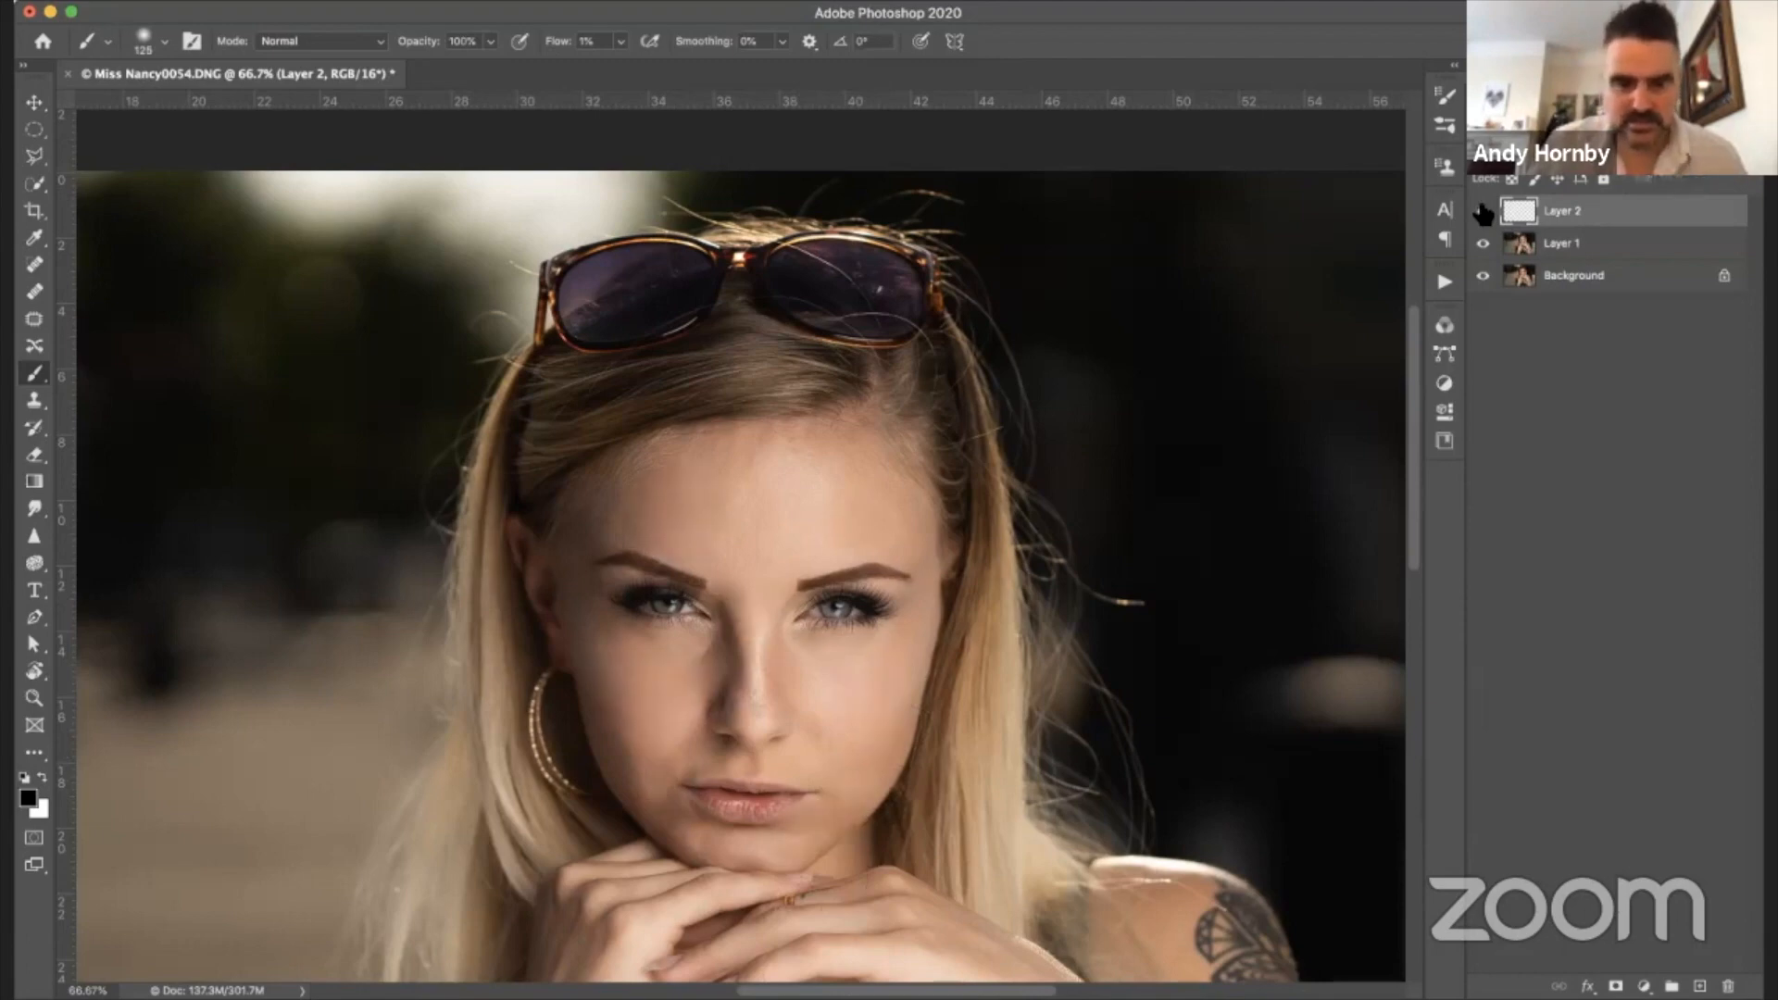
key(super+0)
key(super+minus)
key(super+minus)
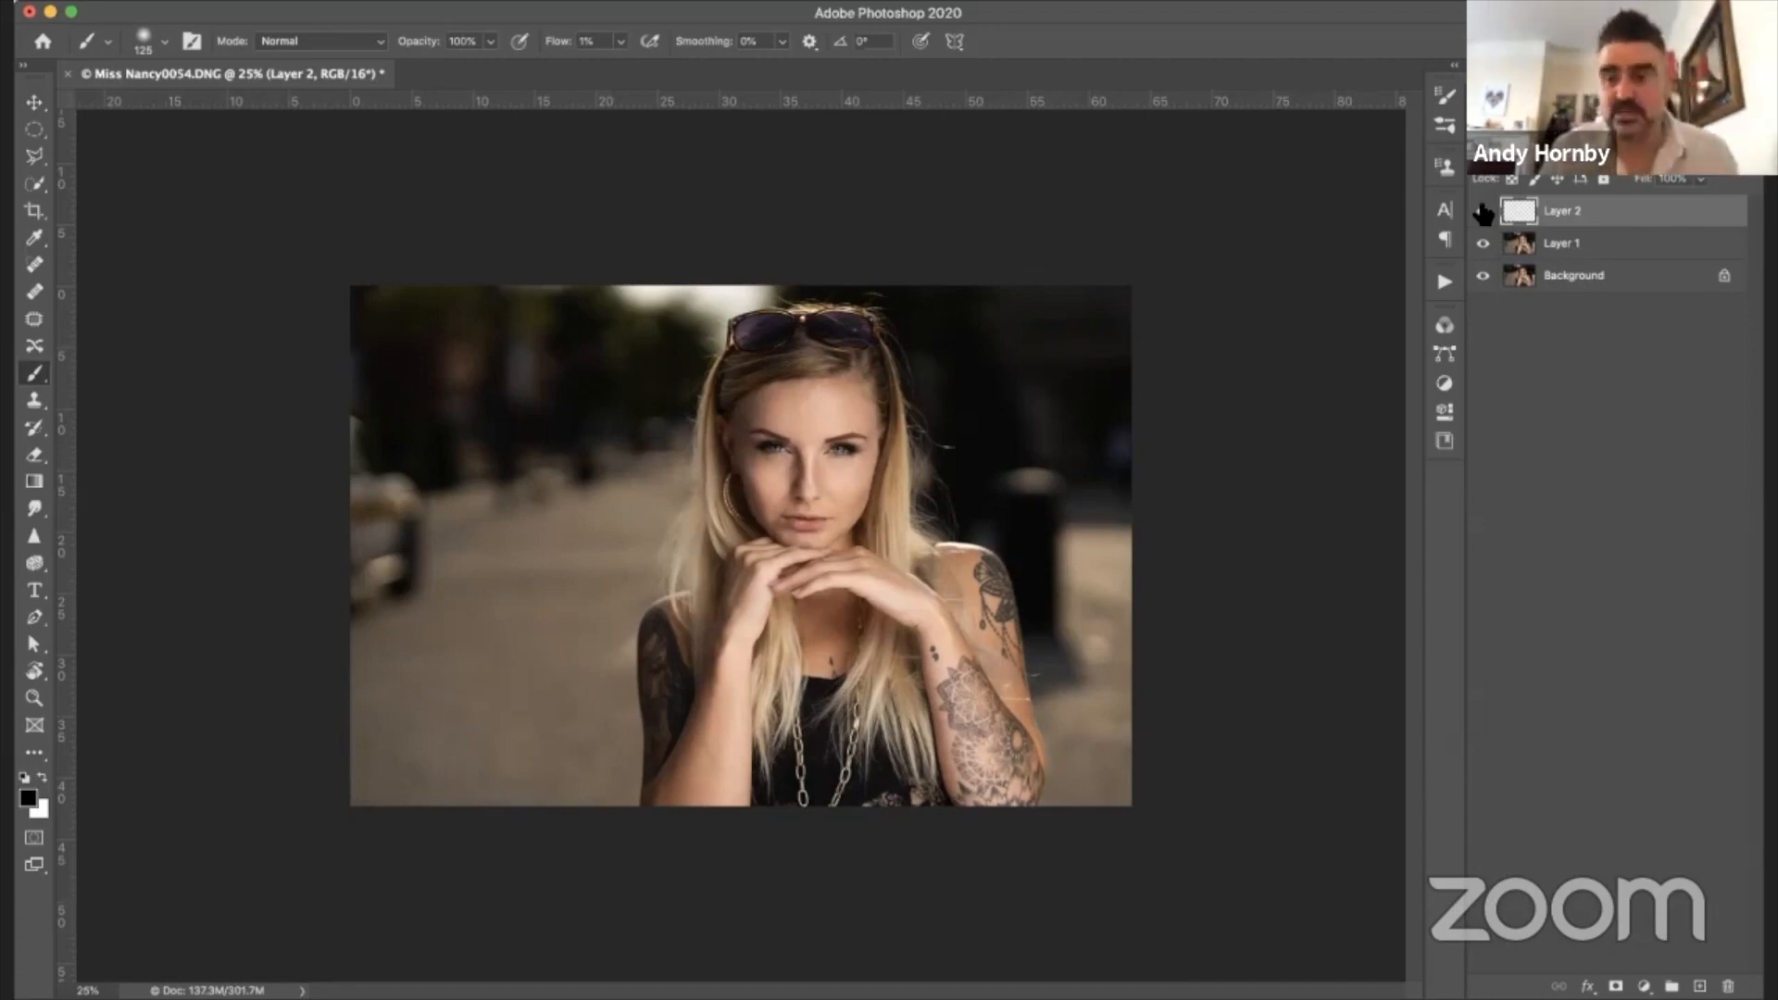
- On Layer 1, outline both eyes and eyebrows, including the bridge of the nose, as one closed Polygonal Lasso selection
key(super+plus)
key(super+plus)
key(super+plus)
key(super+plus)
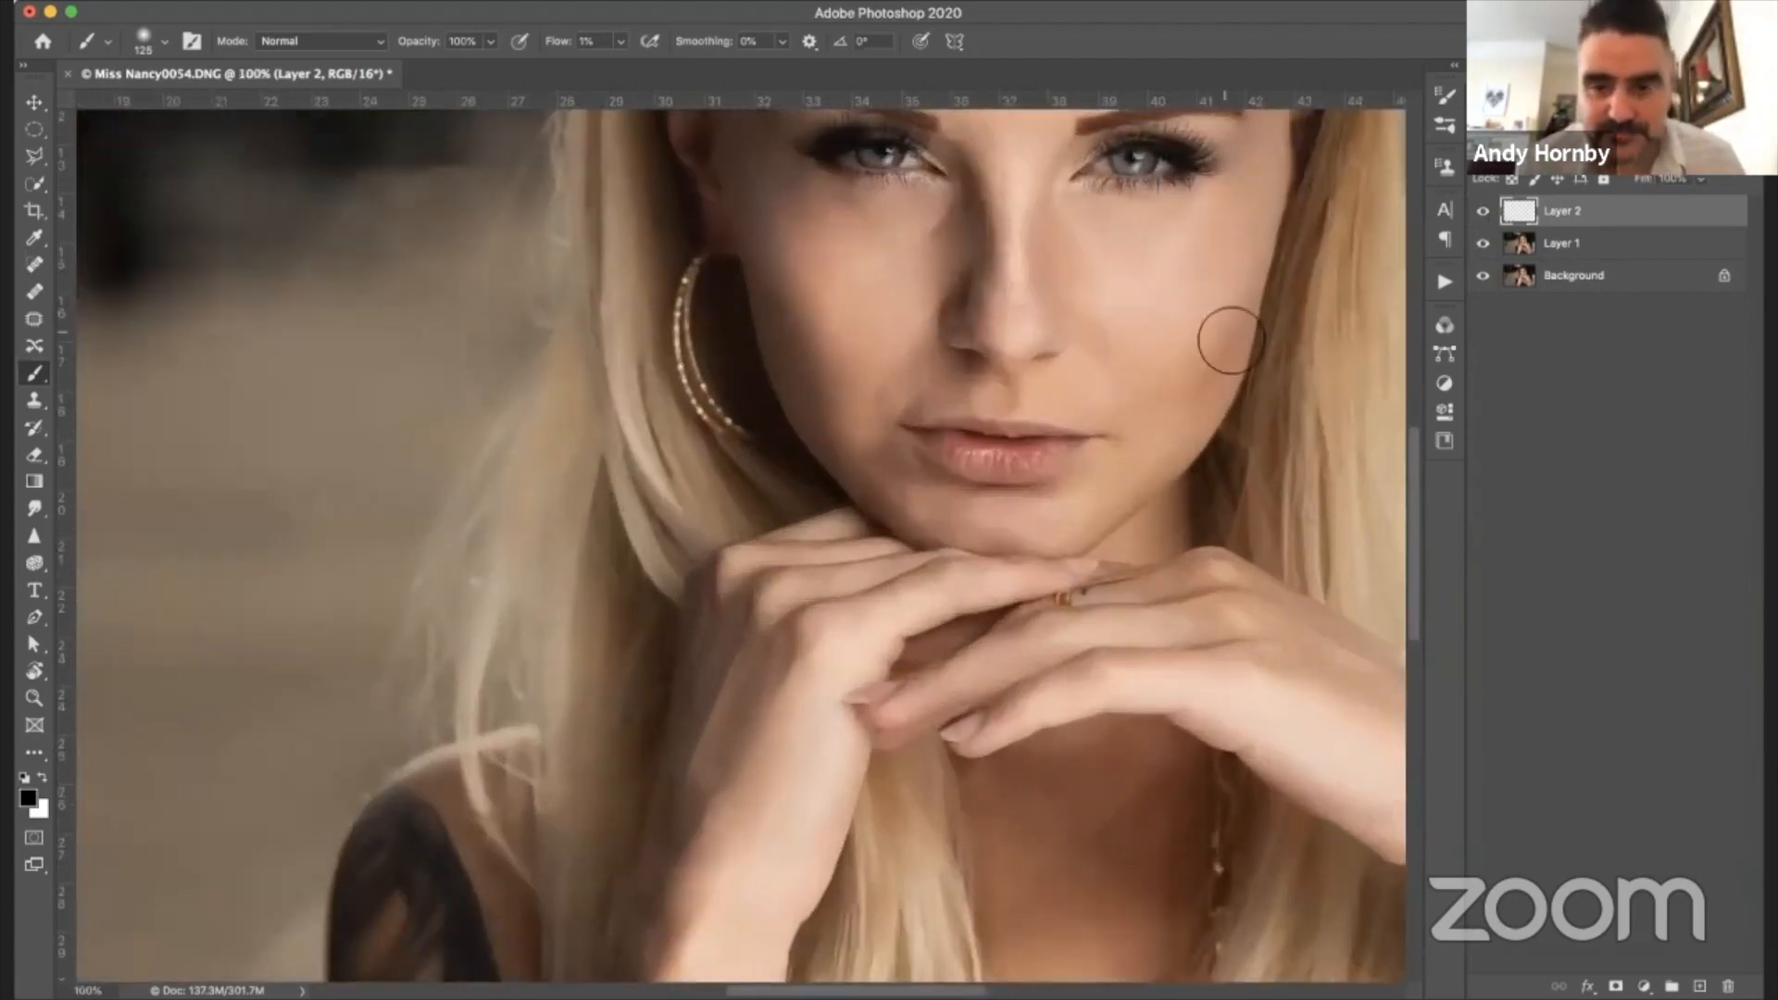
scroll(1230, 341, up, 5)
scroll(1230, 341, right, 3)
key(super+plus)
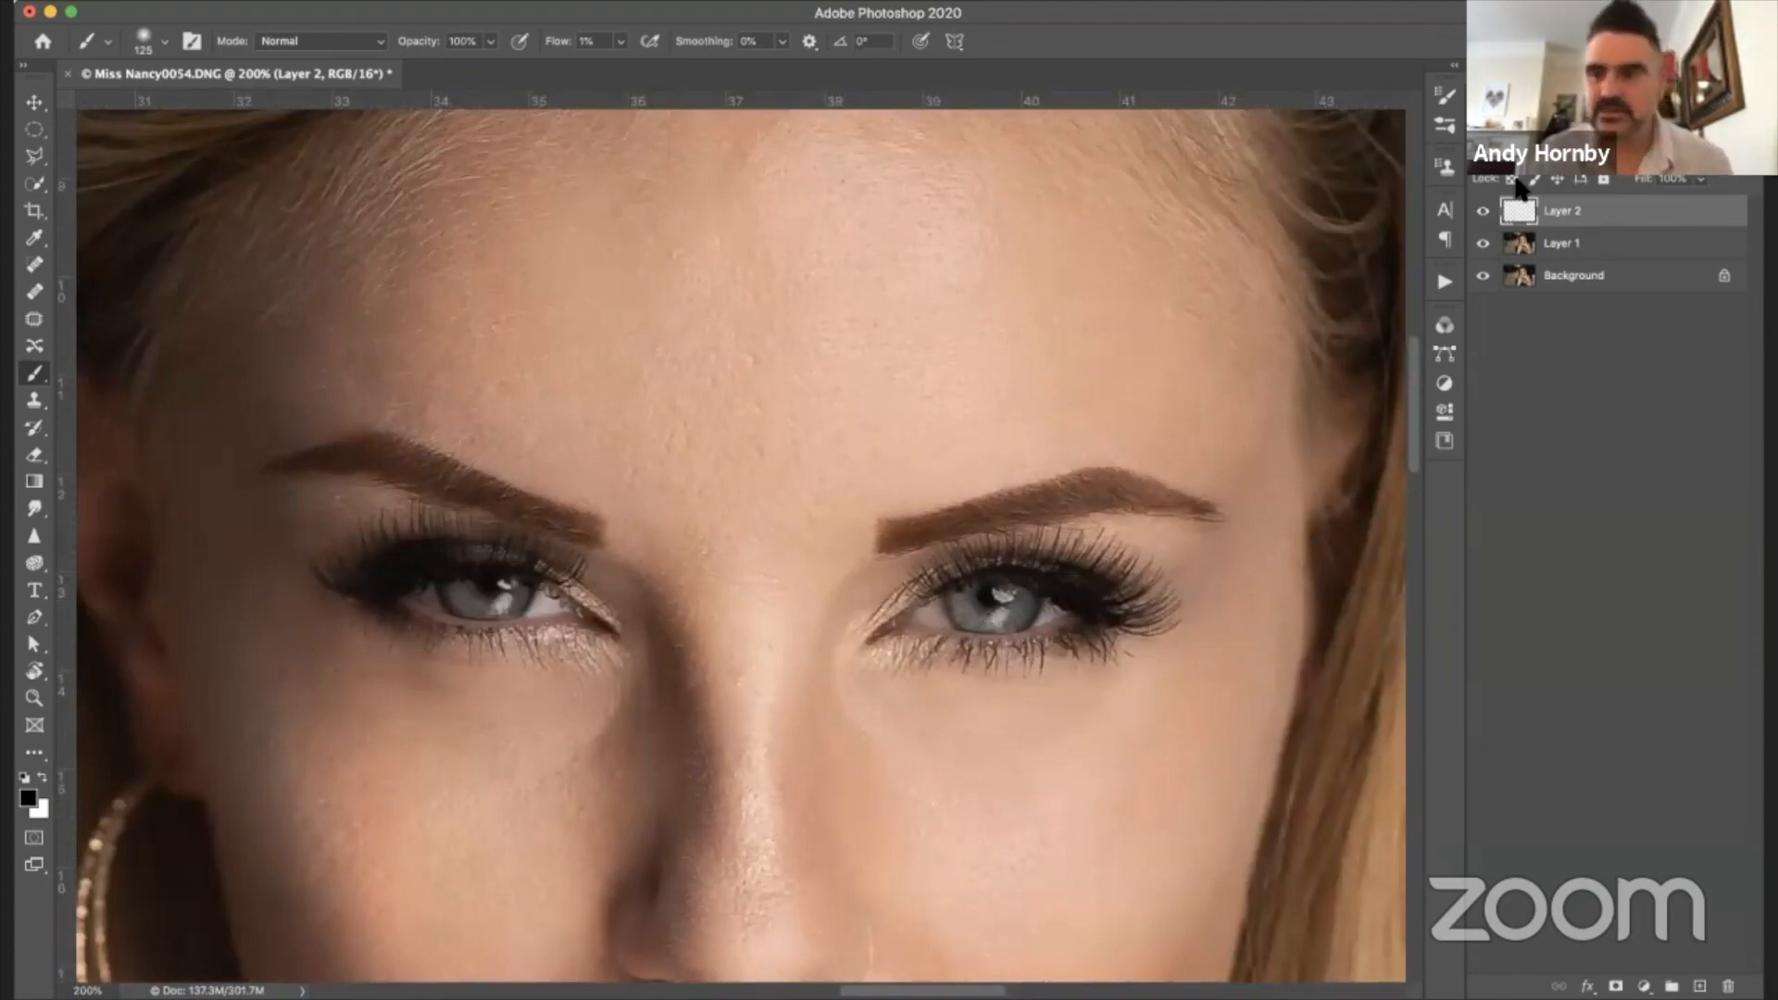
click(1586, 245)
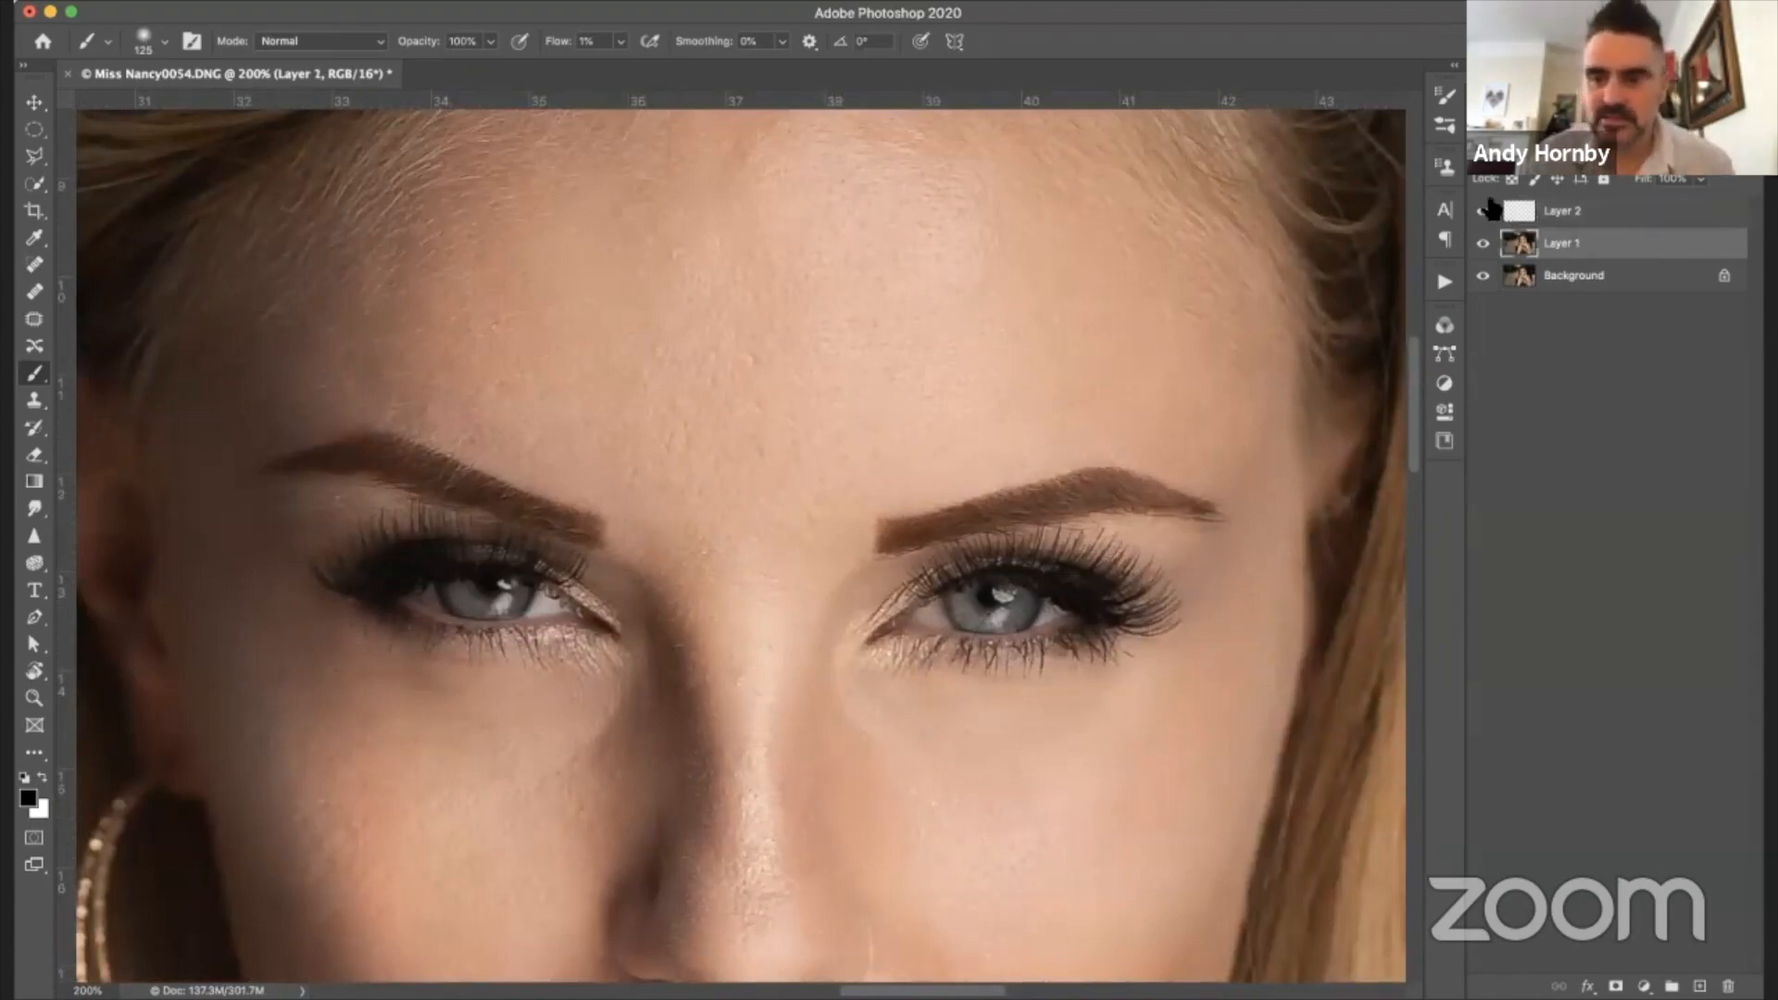
click(32, 155)
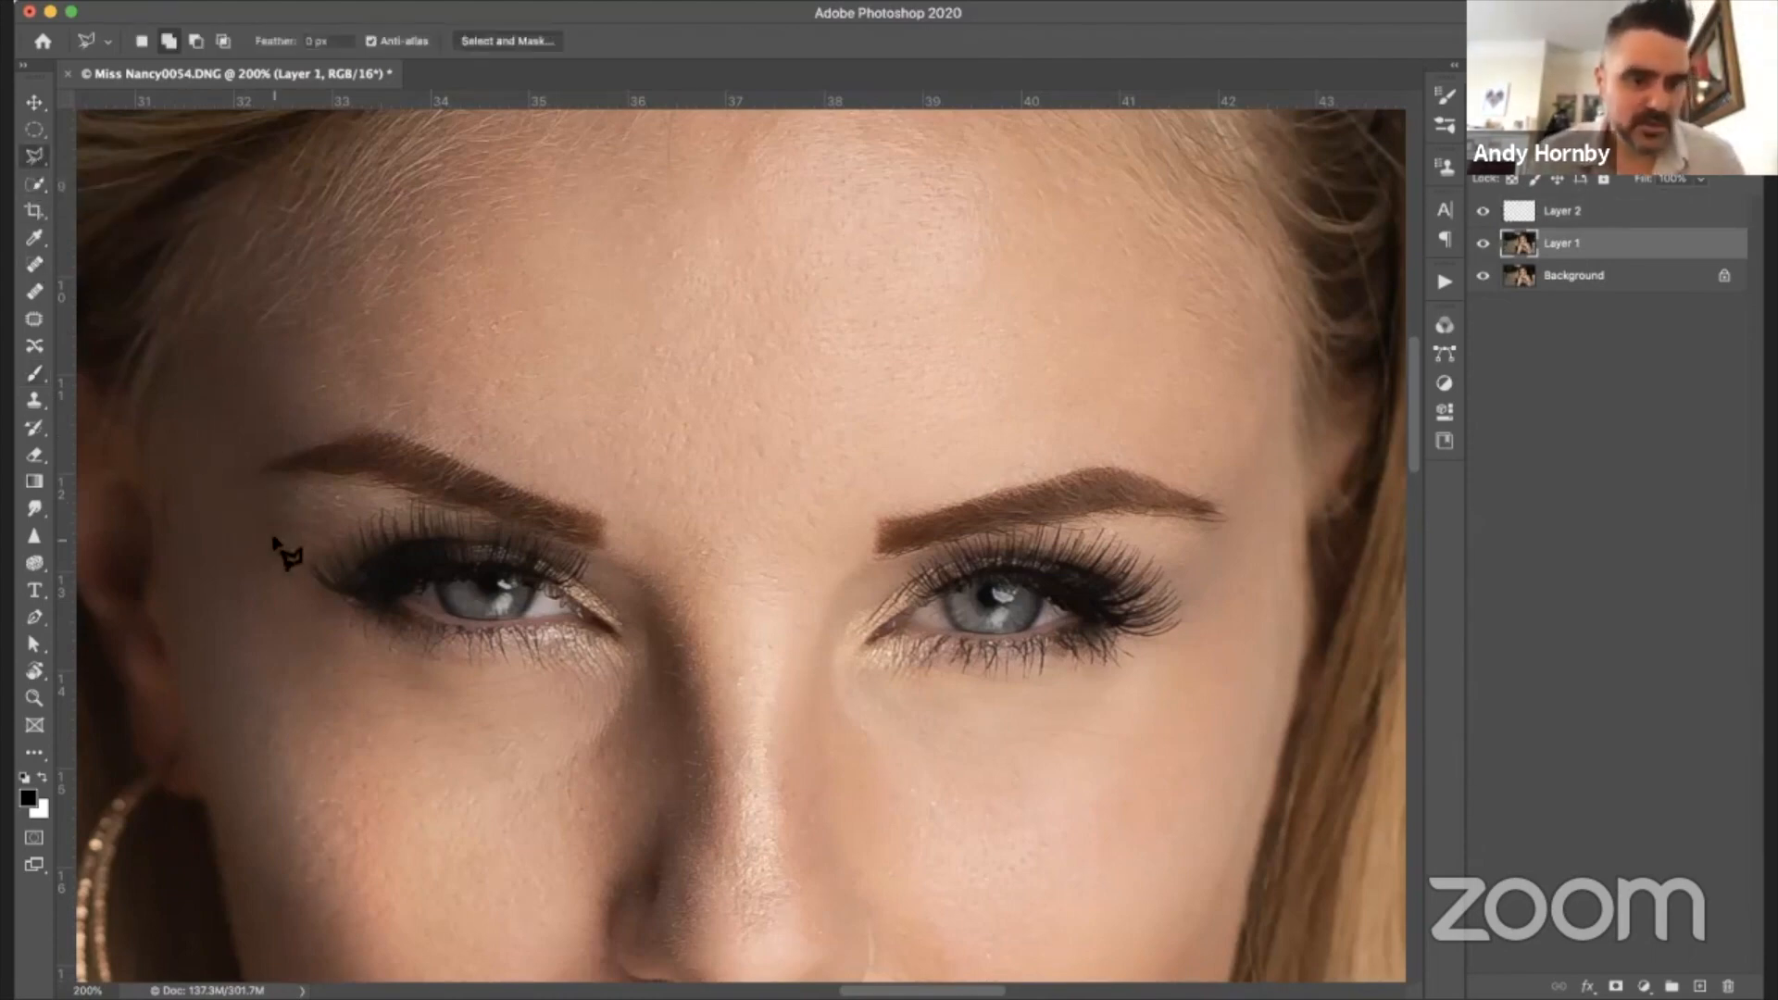
click(268, 525)
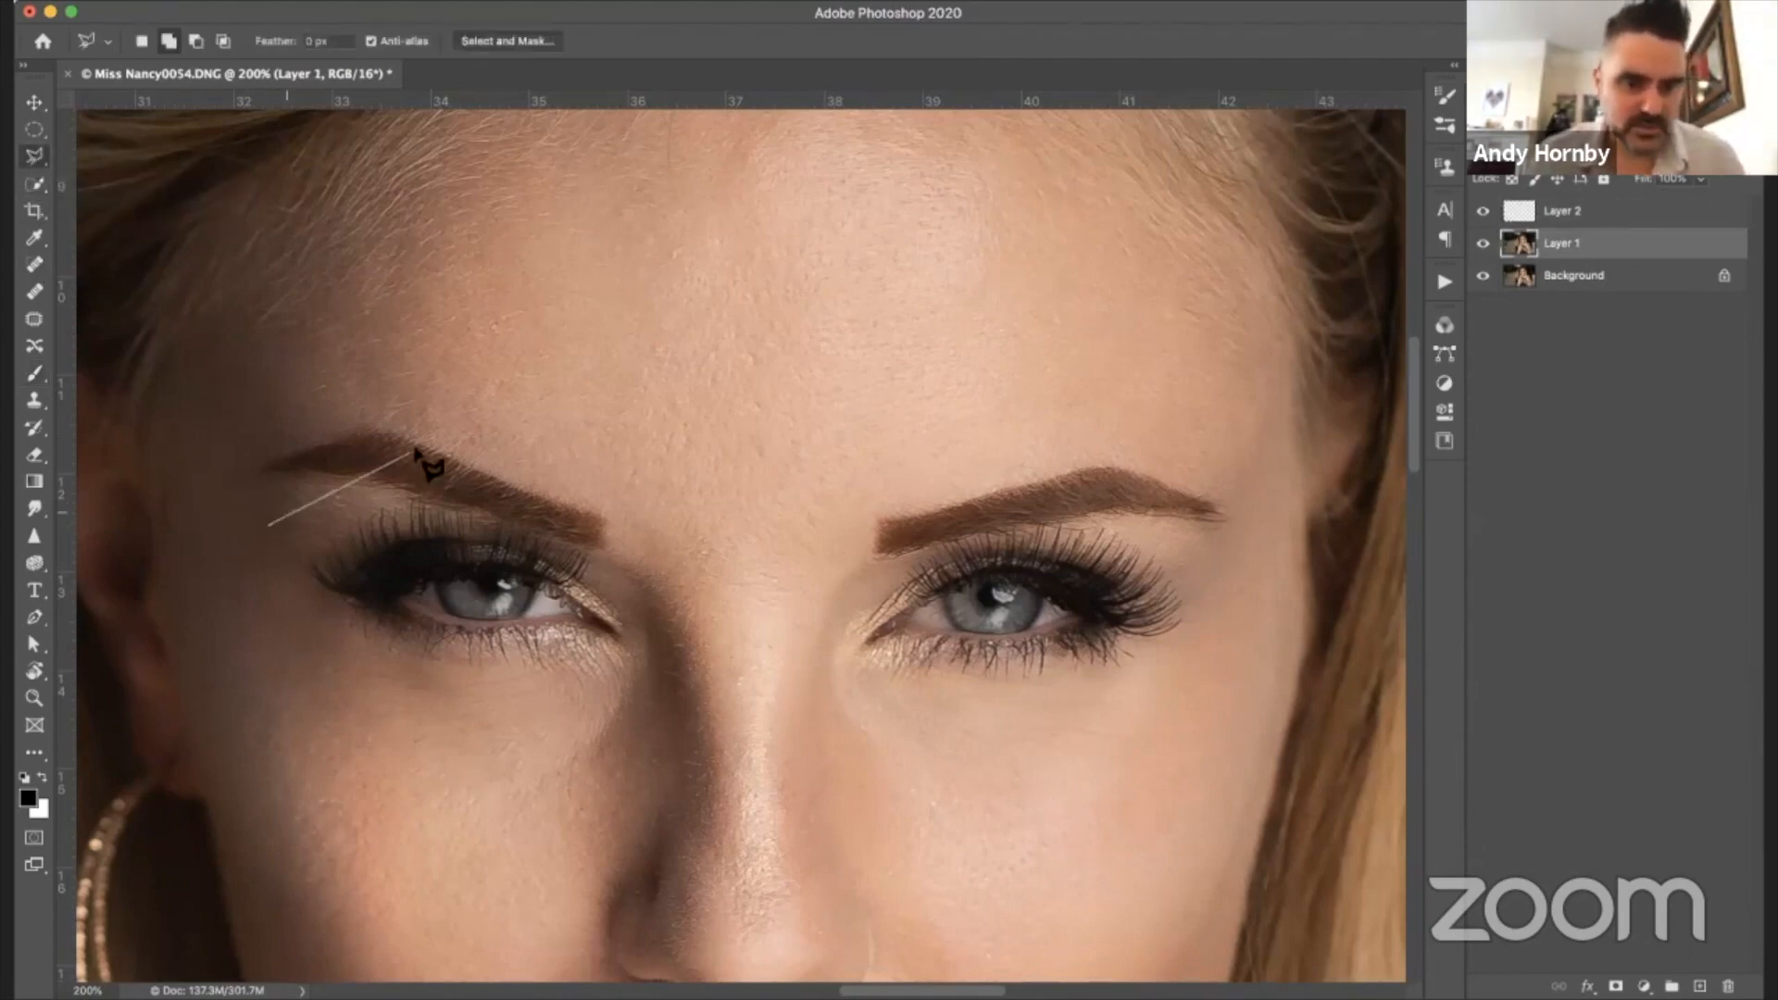
click(253, 459)
click(321, 421)
click(623, 506)
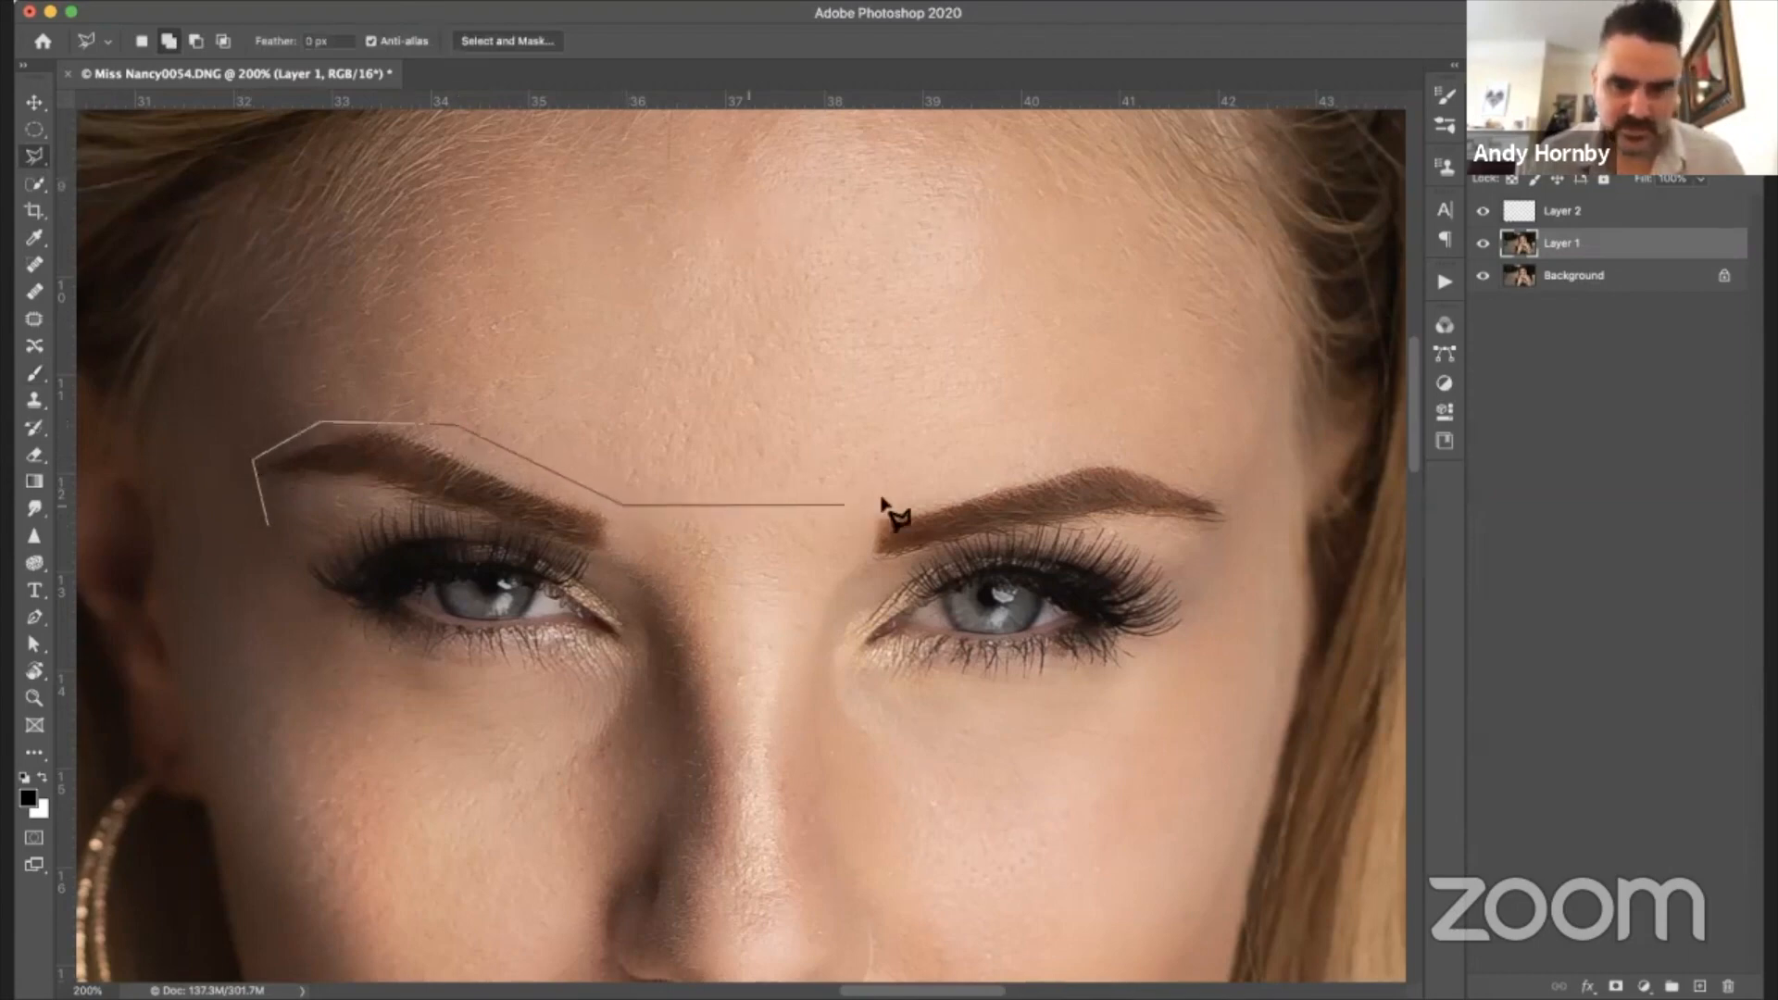
click(903, 499)
click(1114, 432)
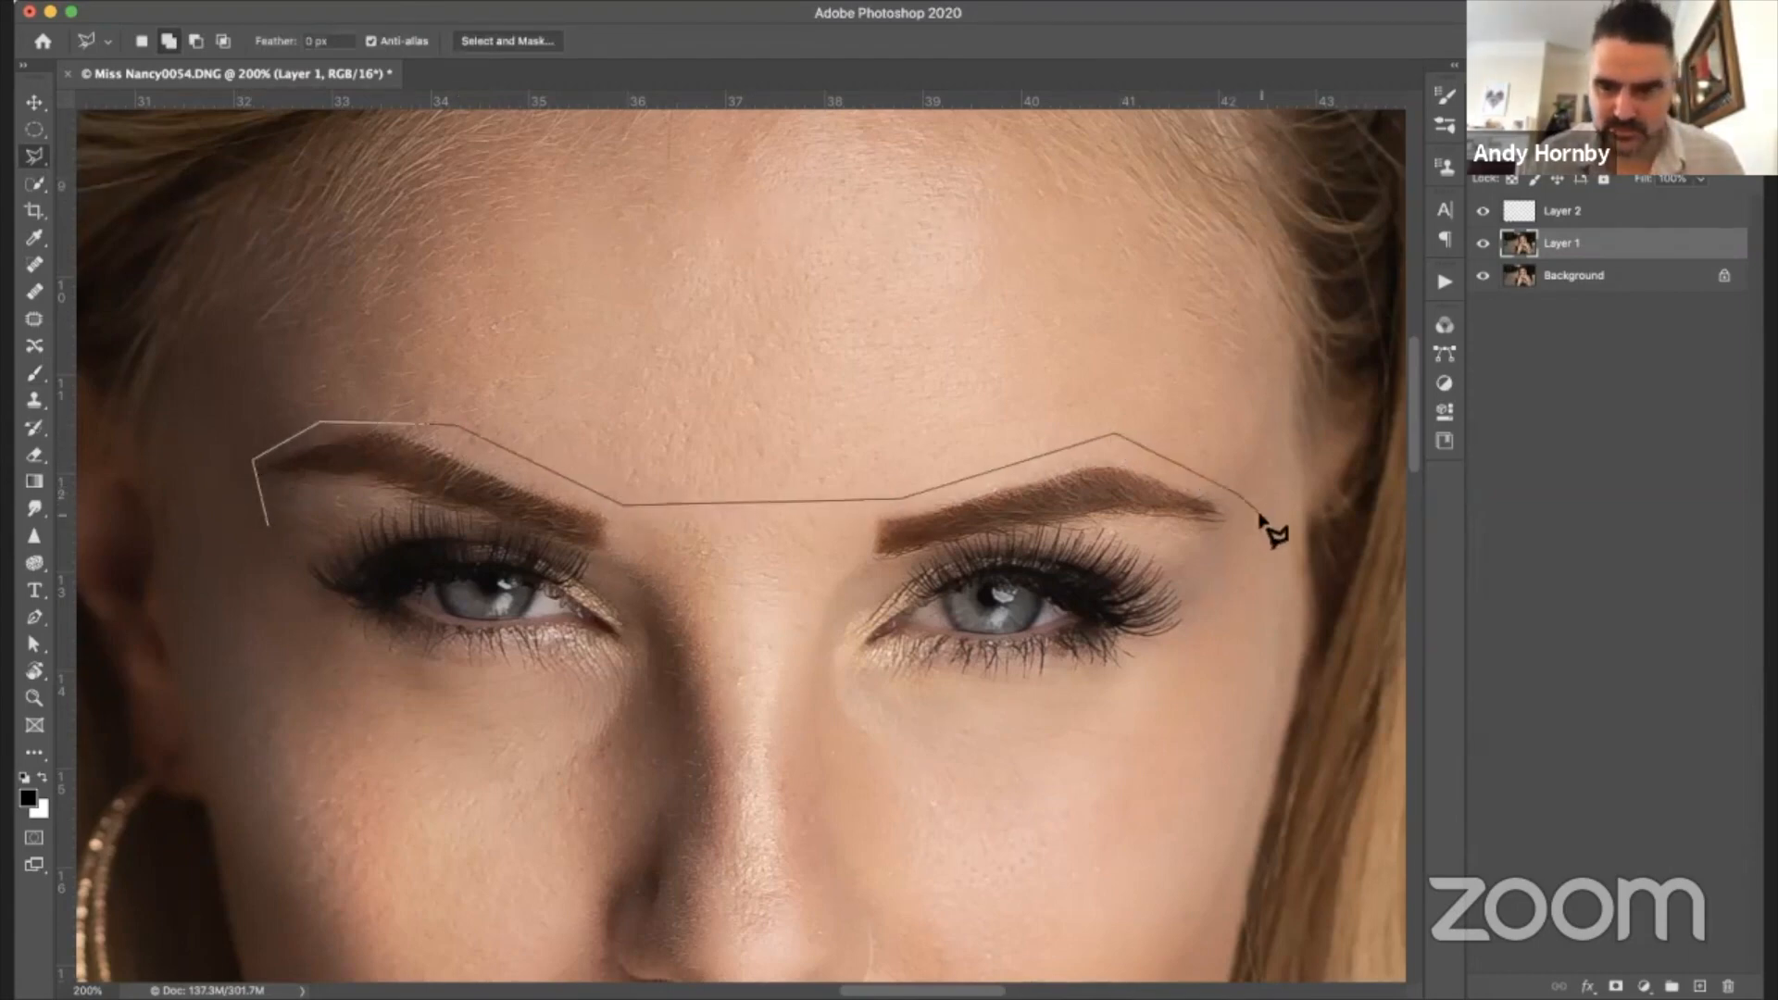
click(1262, 514)
click(1153, 663)
click(1024, 704)
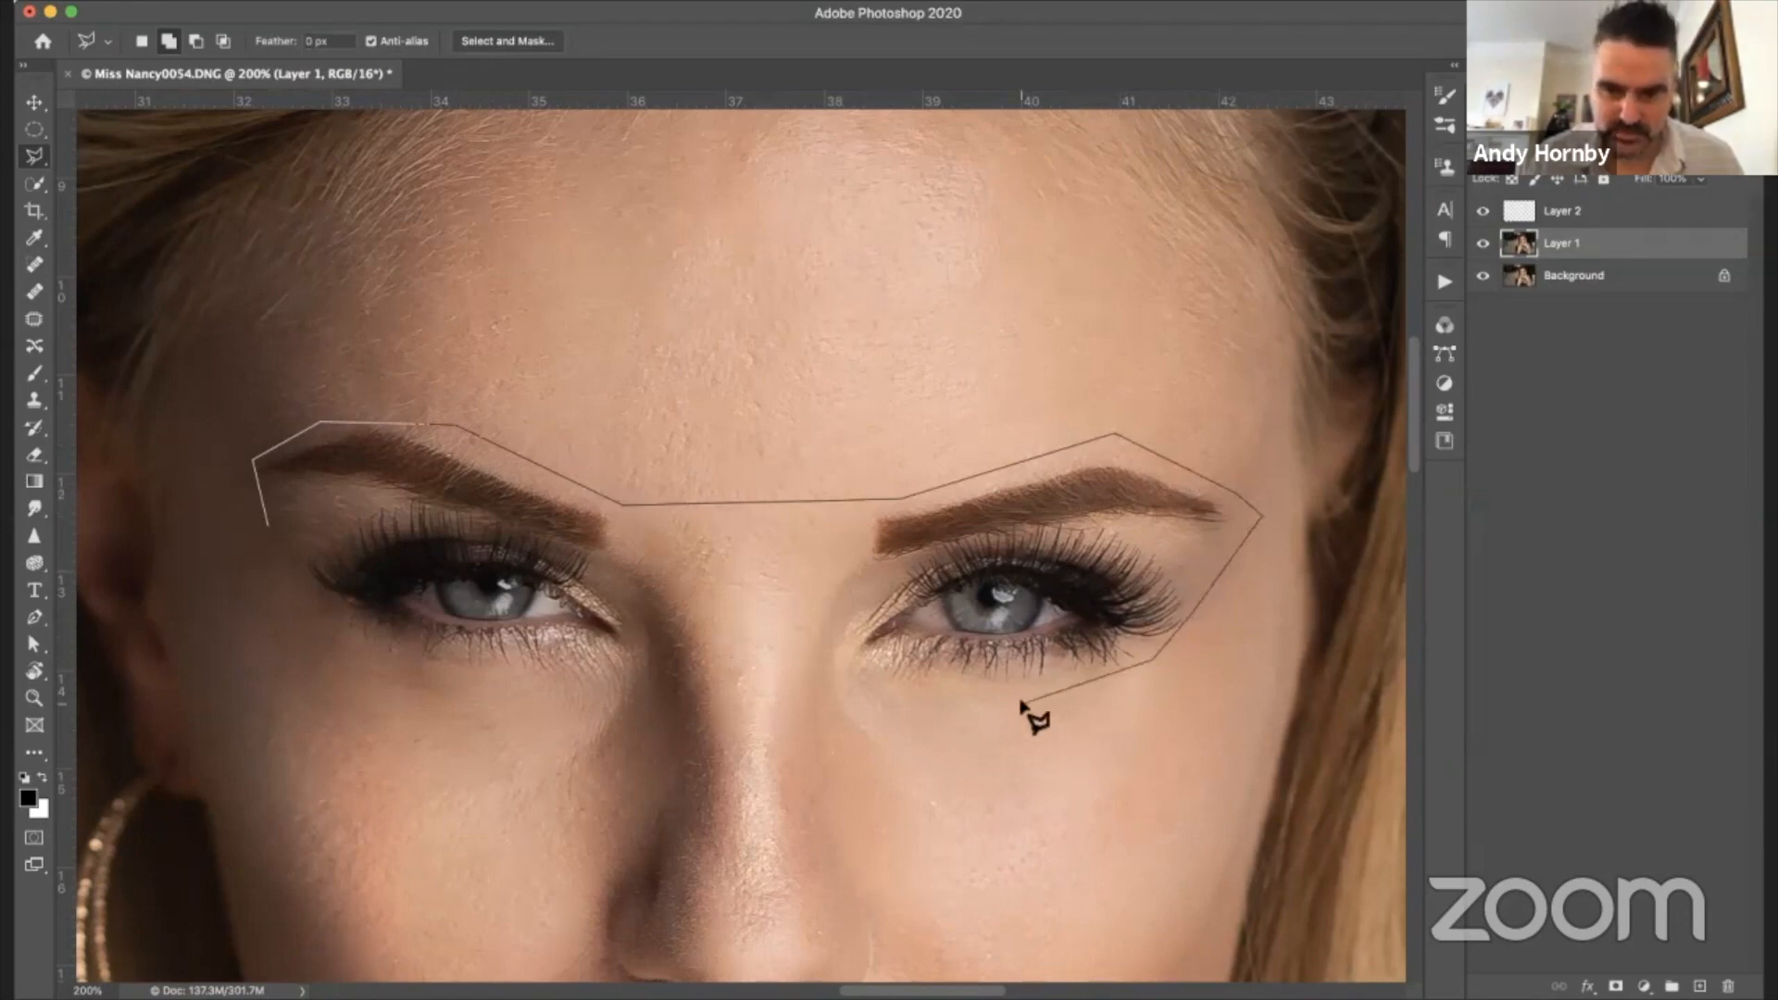
click(852, 685)
click(762, 624)
click(622, 662)
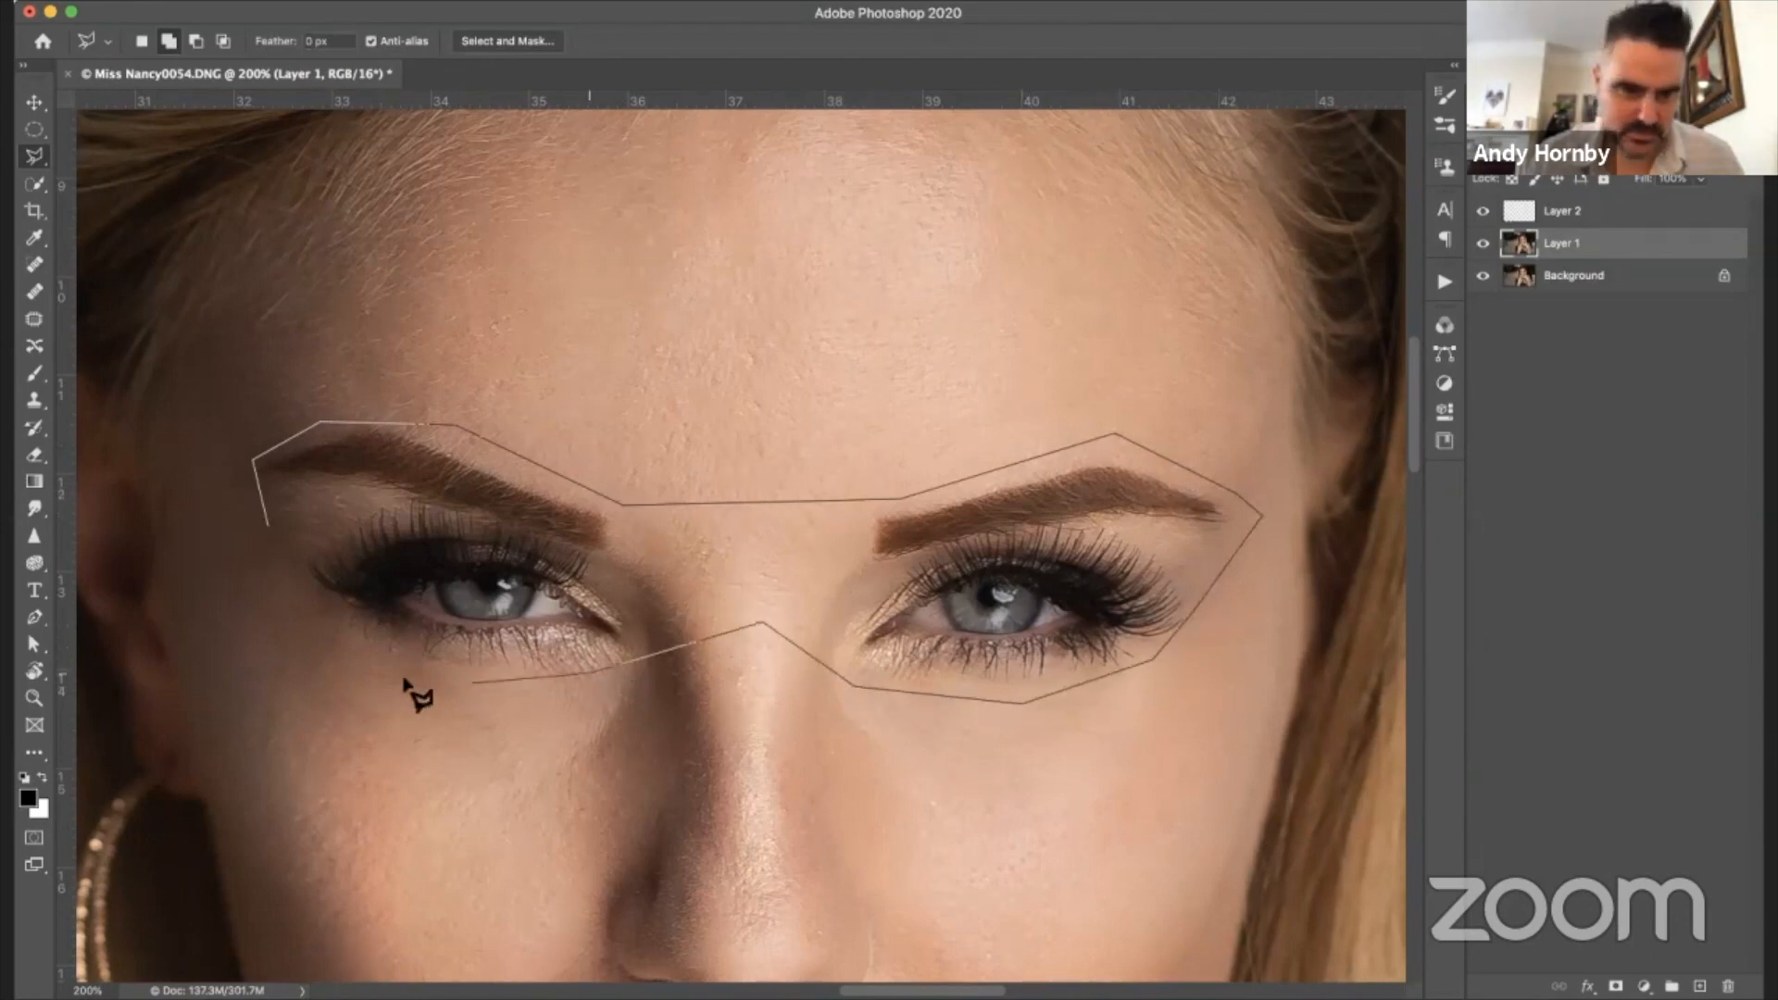
click(403, 682)
click(293, 602)
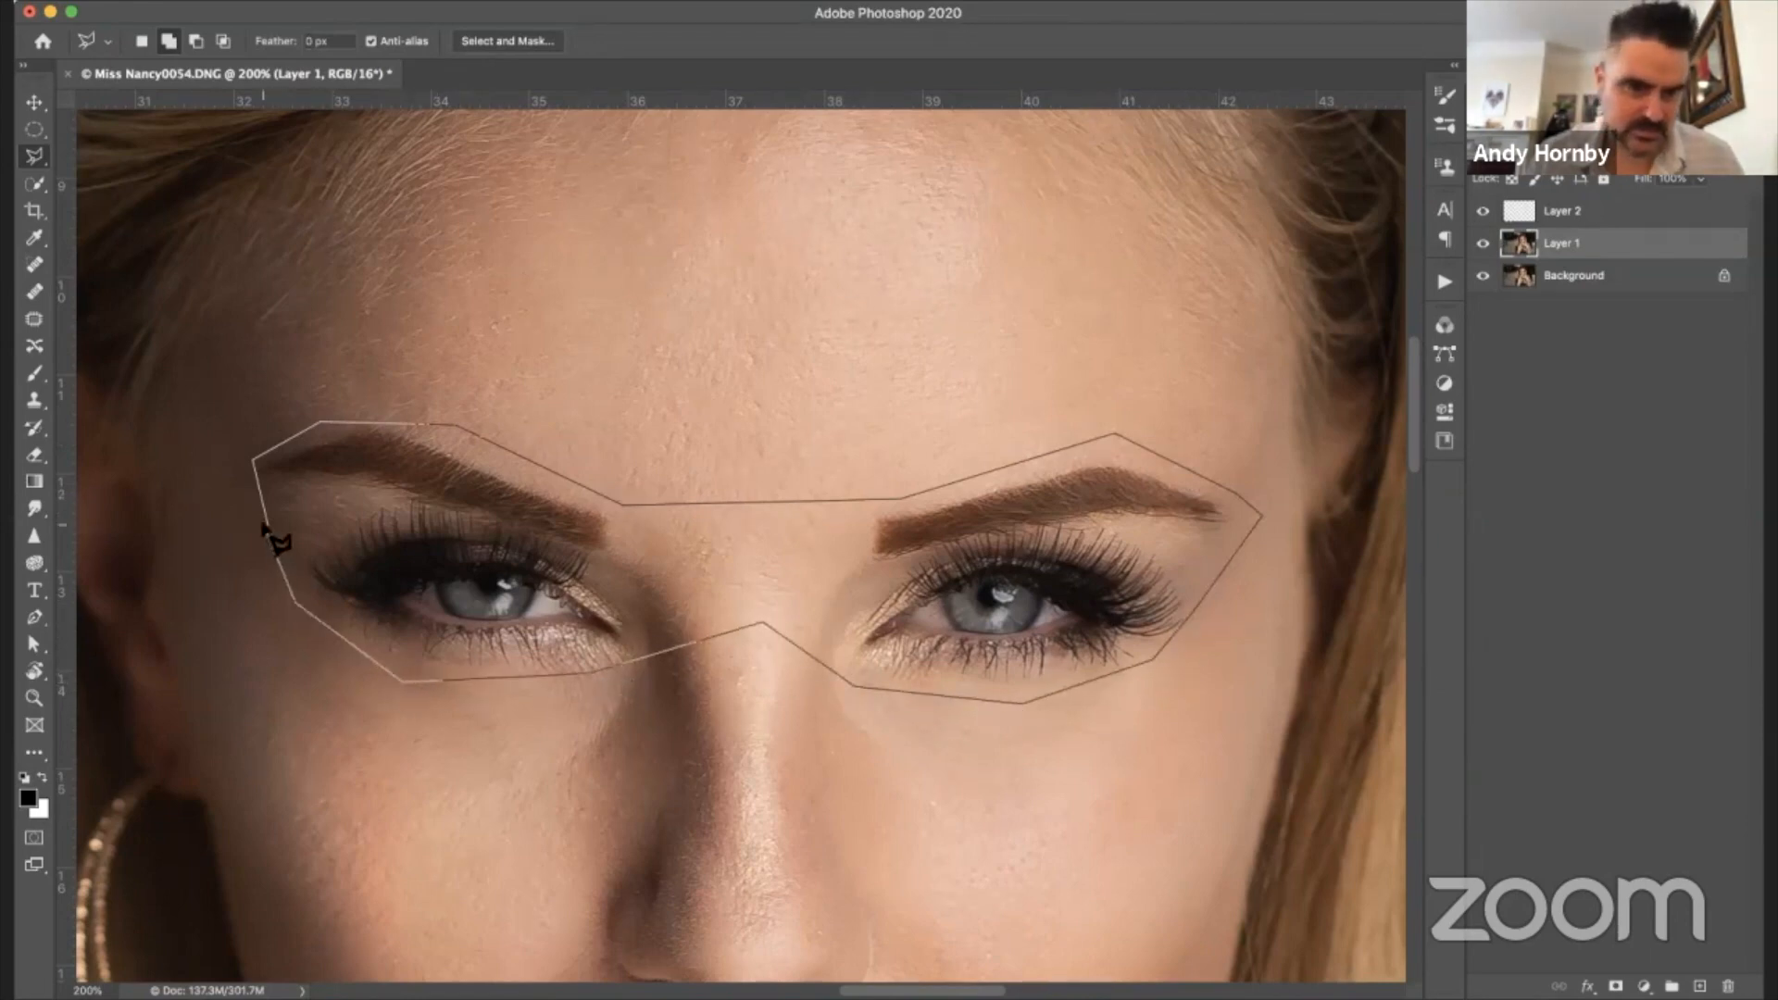
click(266, 529)
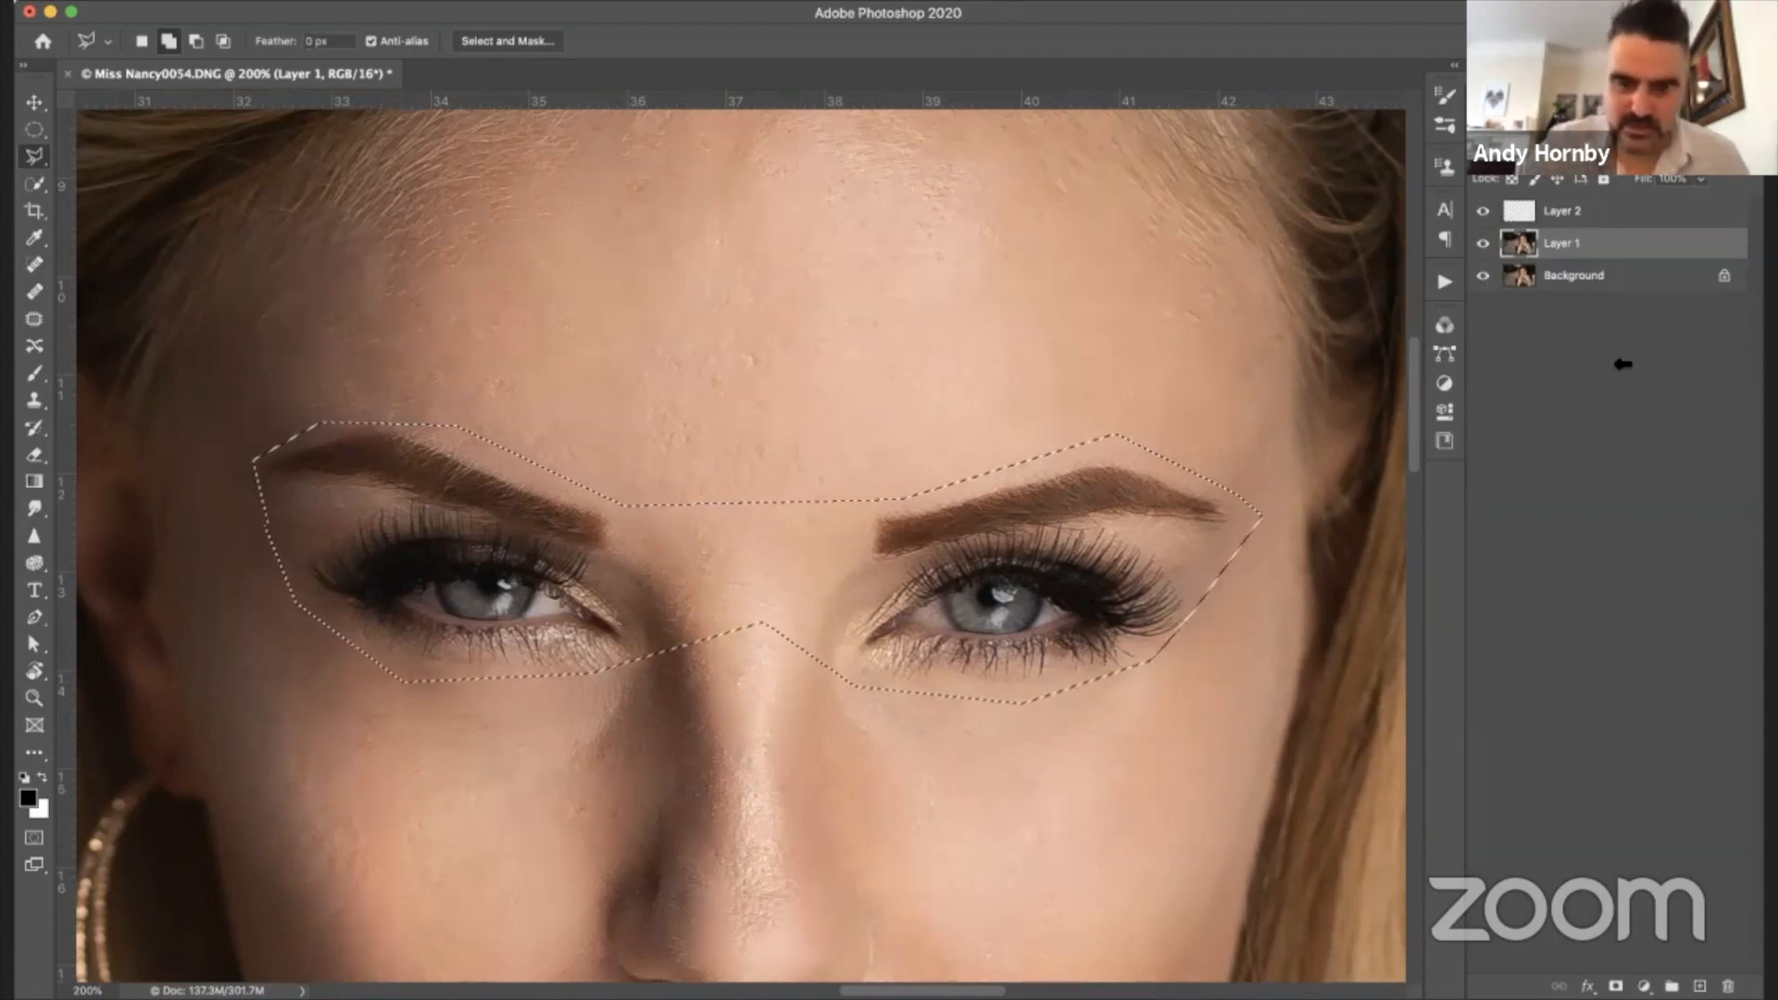
- Copy the selected eye area to a new layer and check it by hiding and reshowing Layer 1 and the Background
key(super+j)
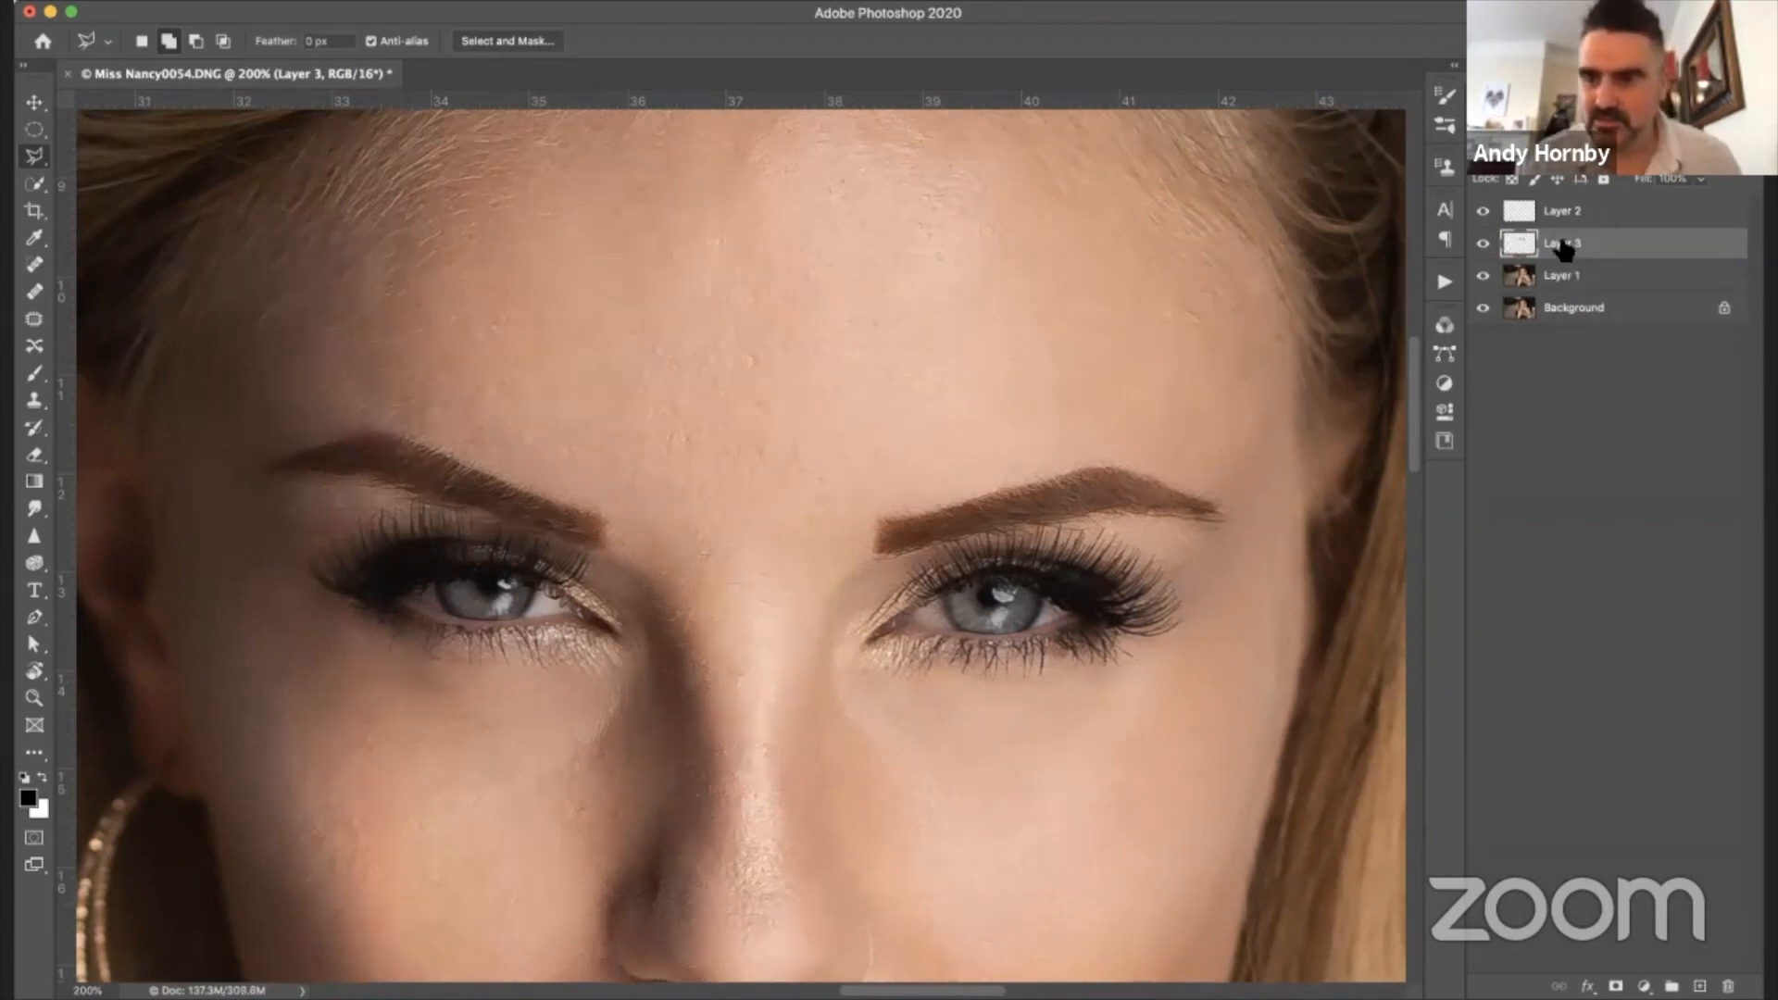
double_click(1562, 245)
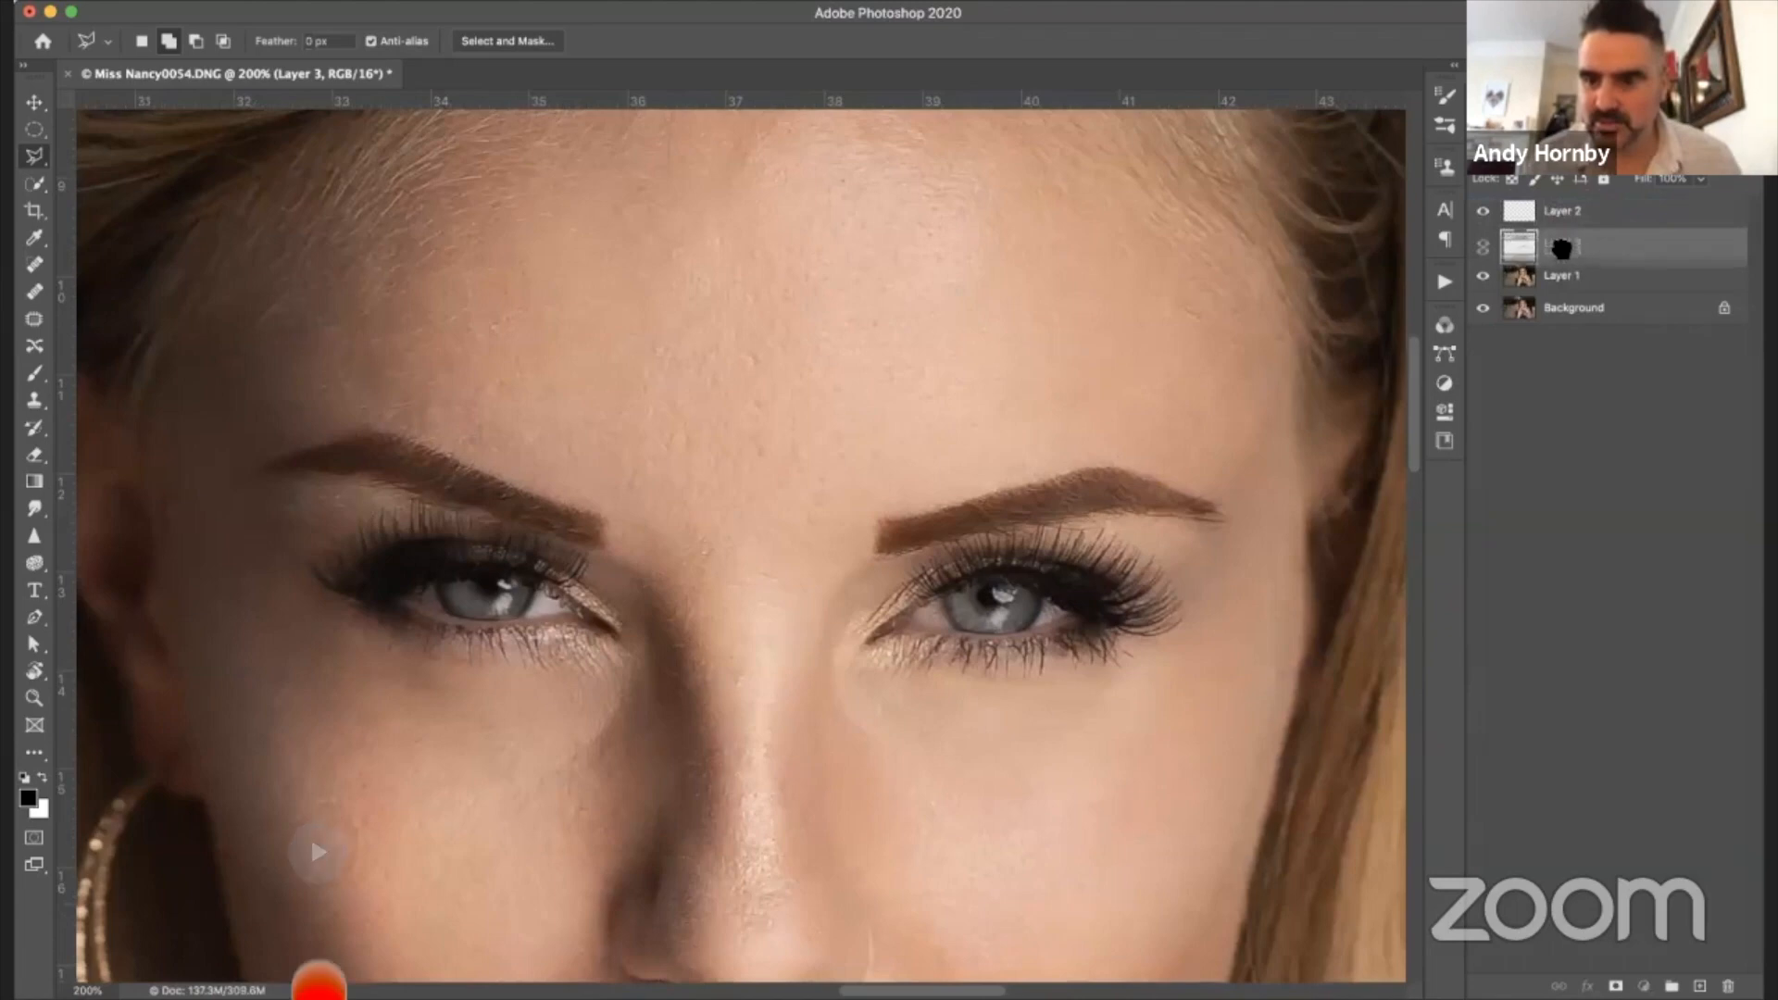
drag(1562, 248, 1483, 308)
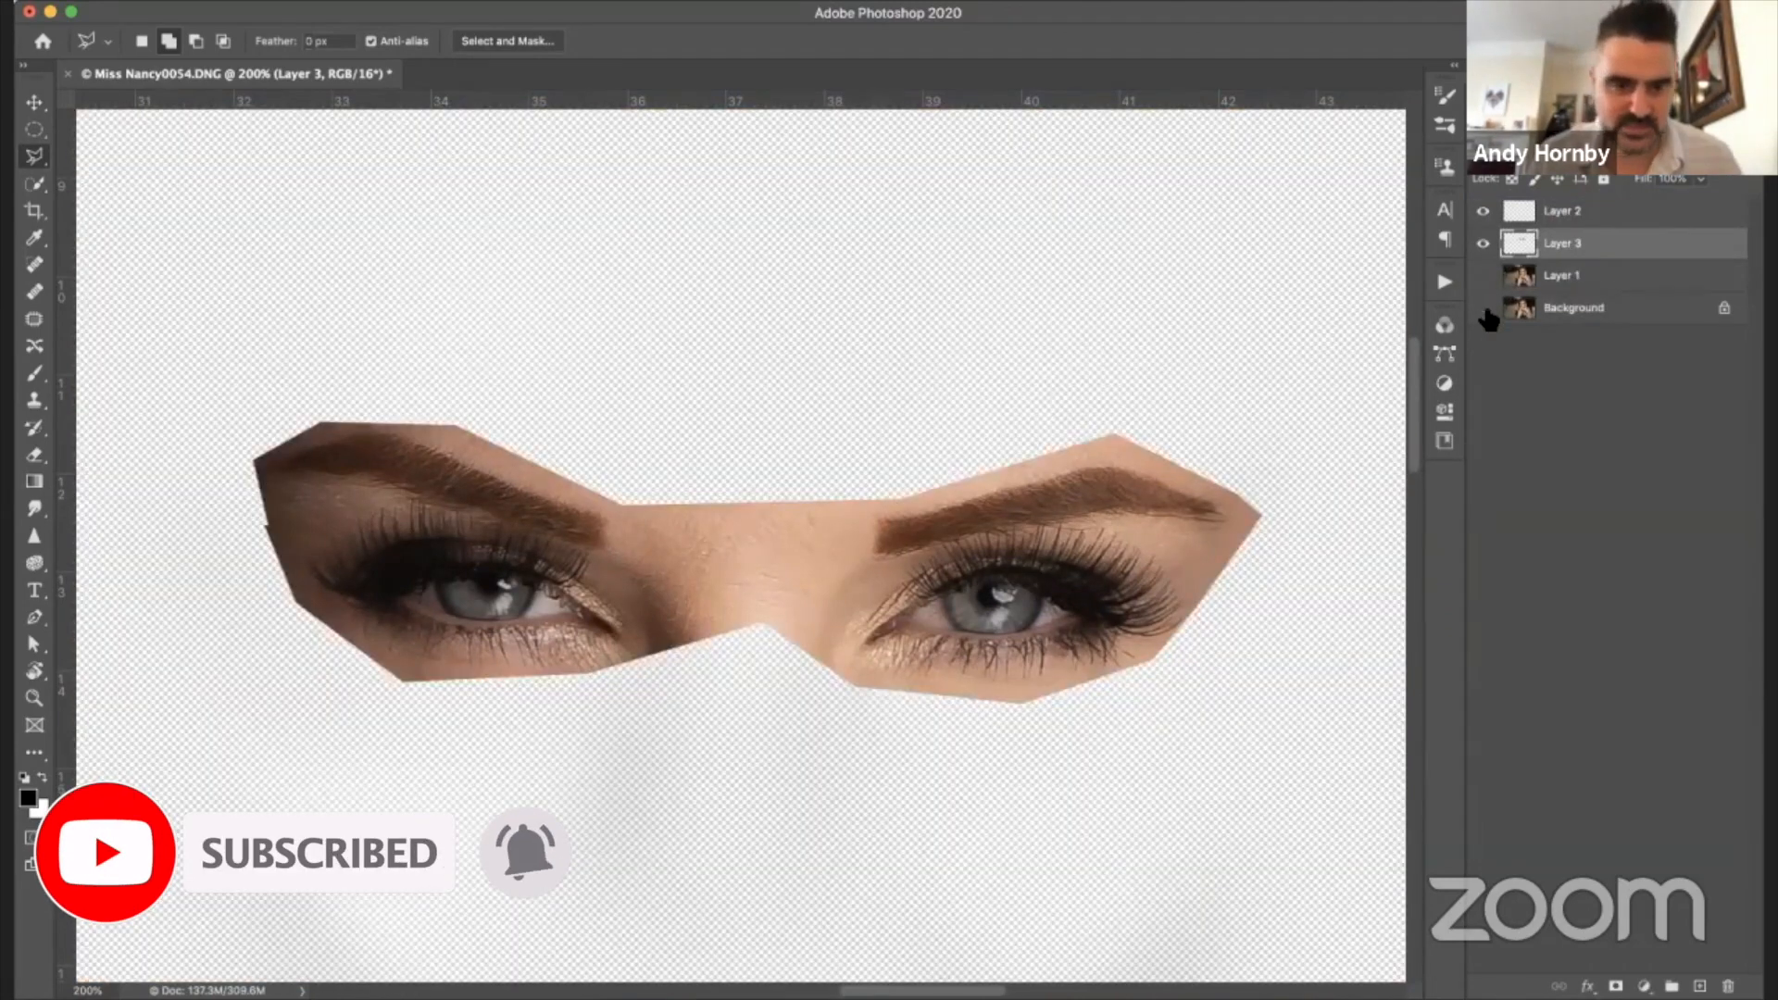
click(1483, 307)
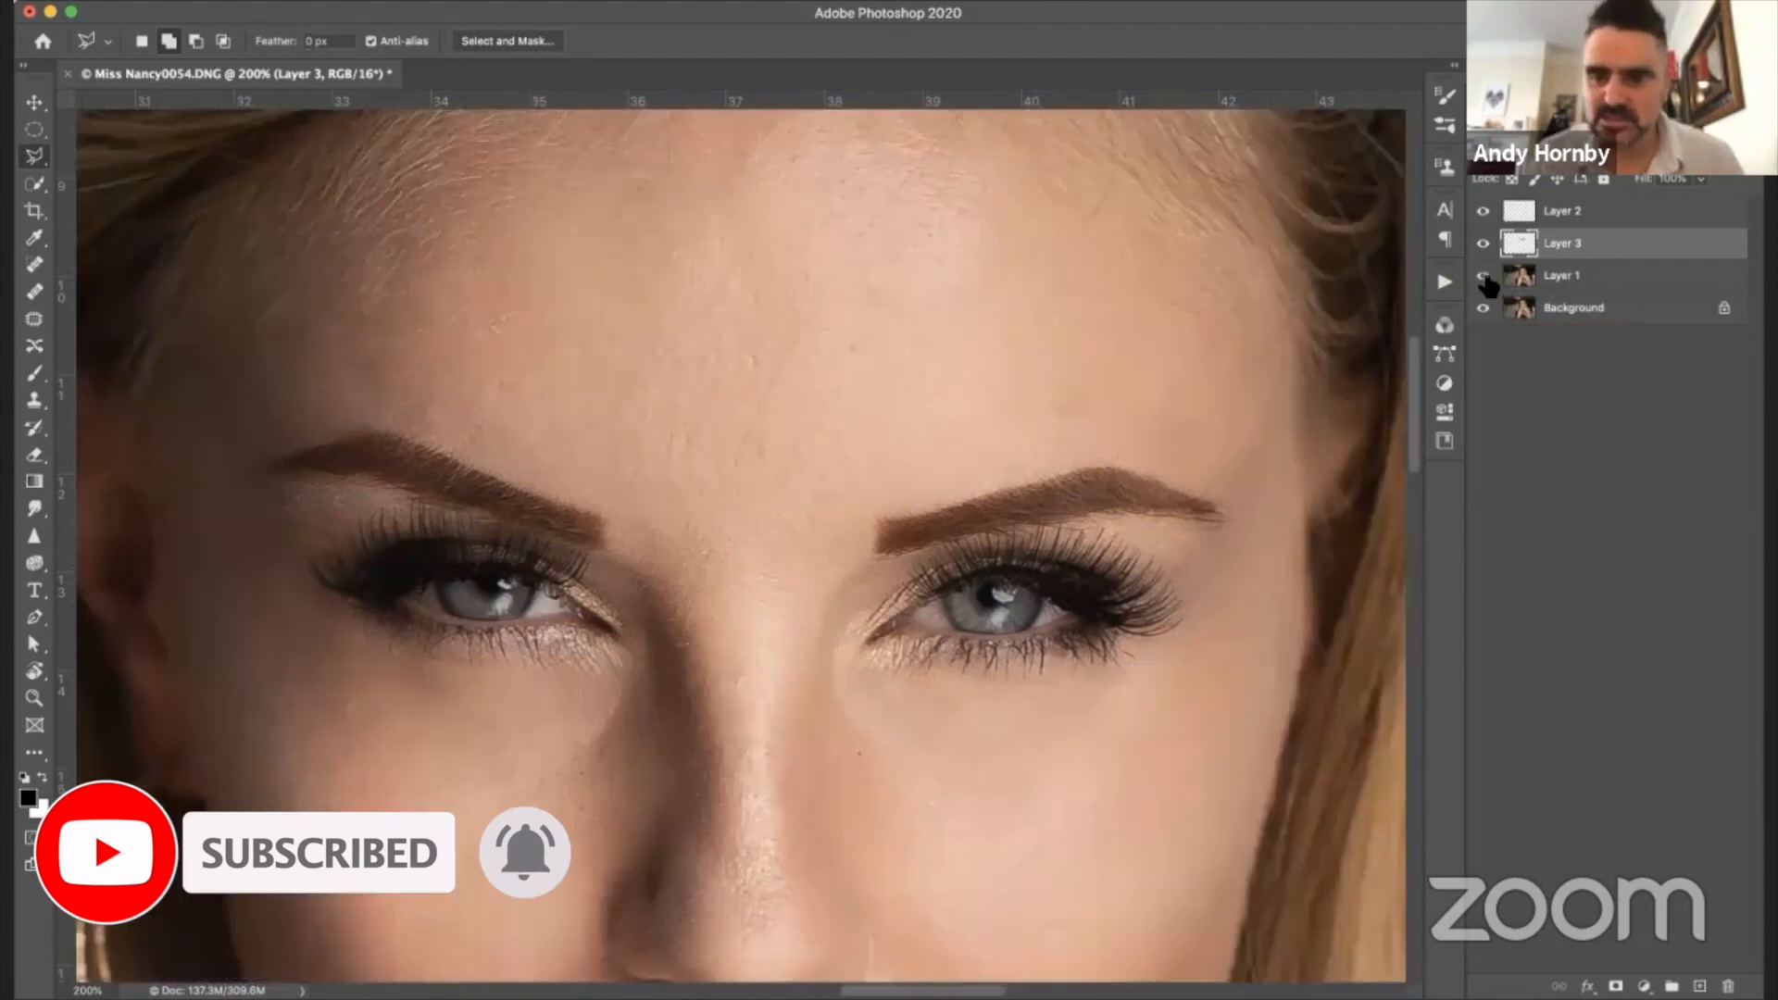
click(1484, 276)
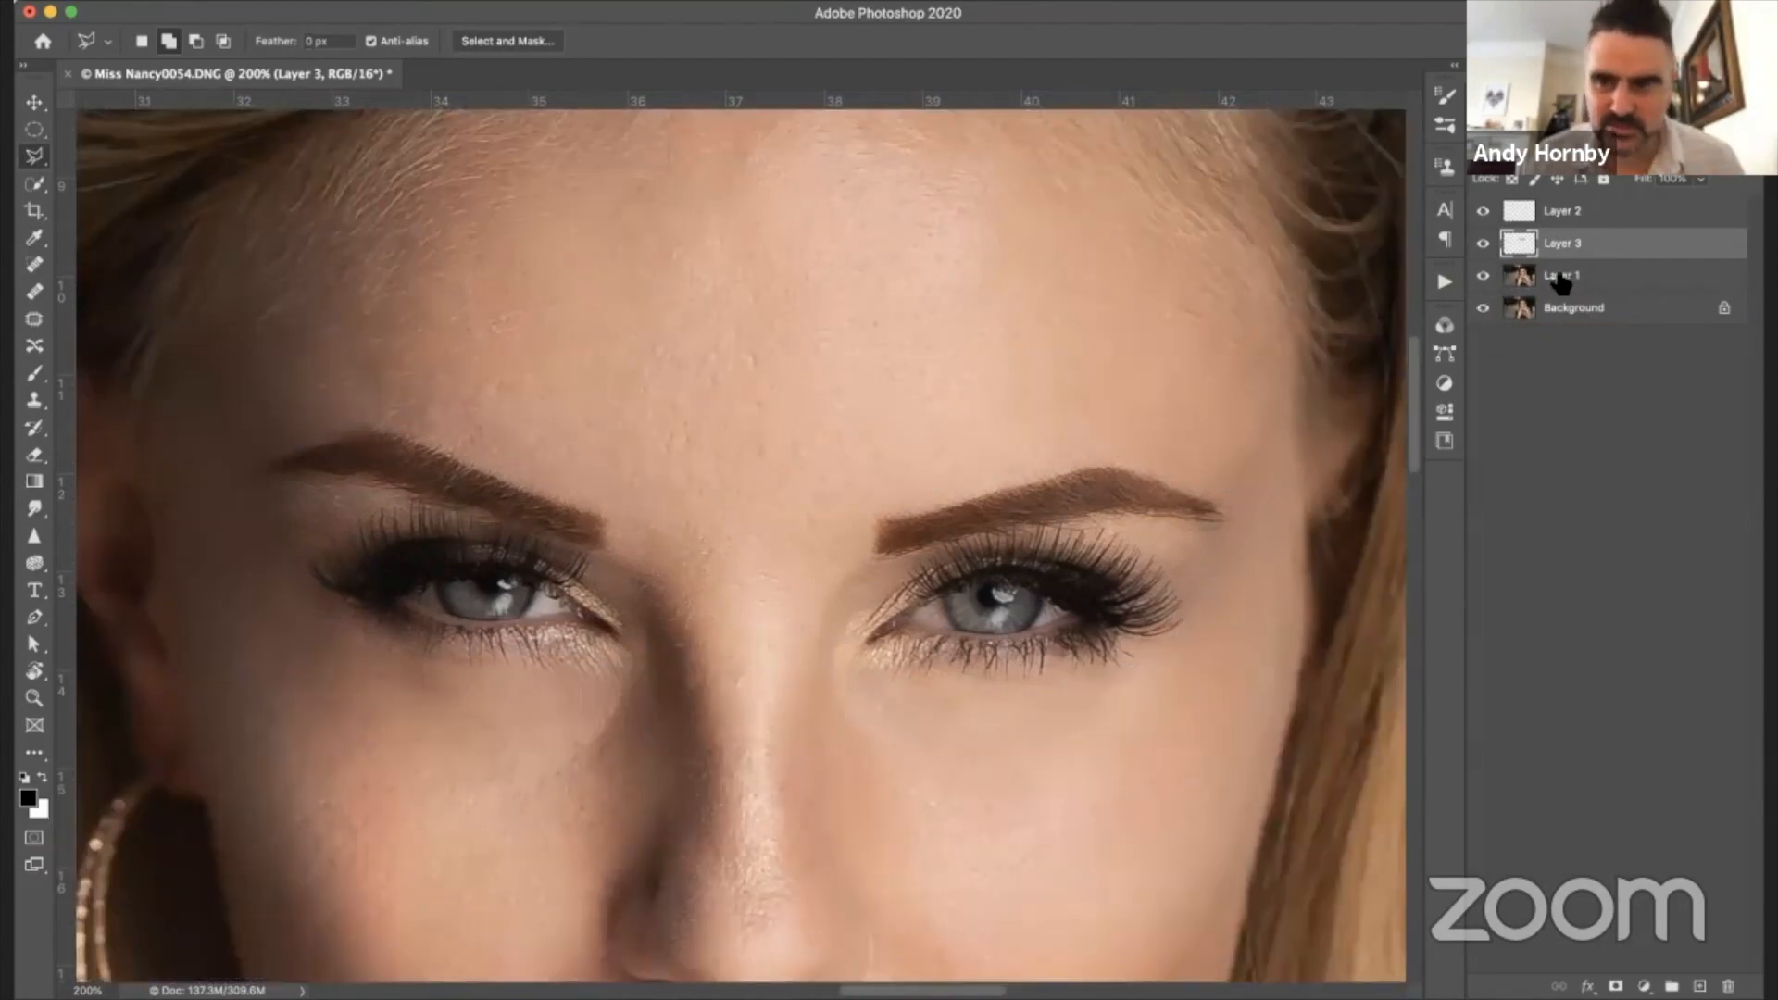
click(1563, 278)
click(1567, 242)
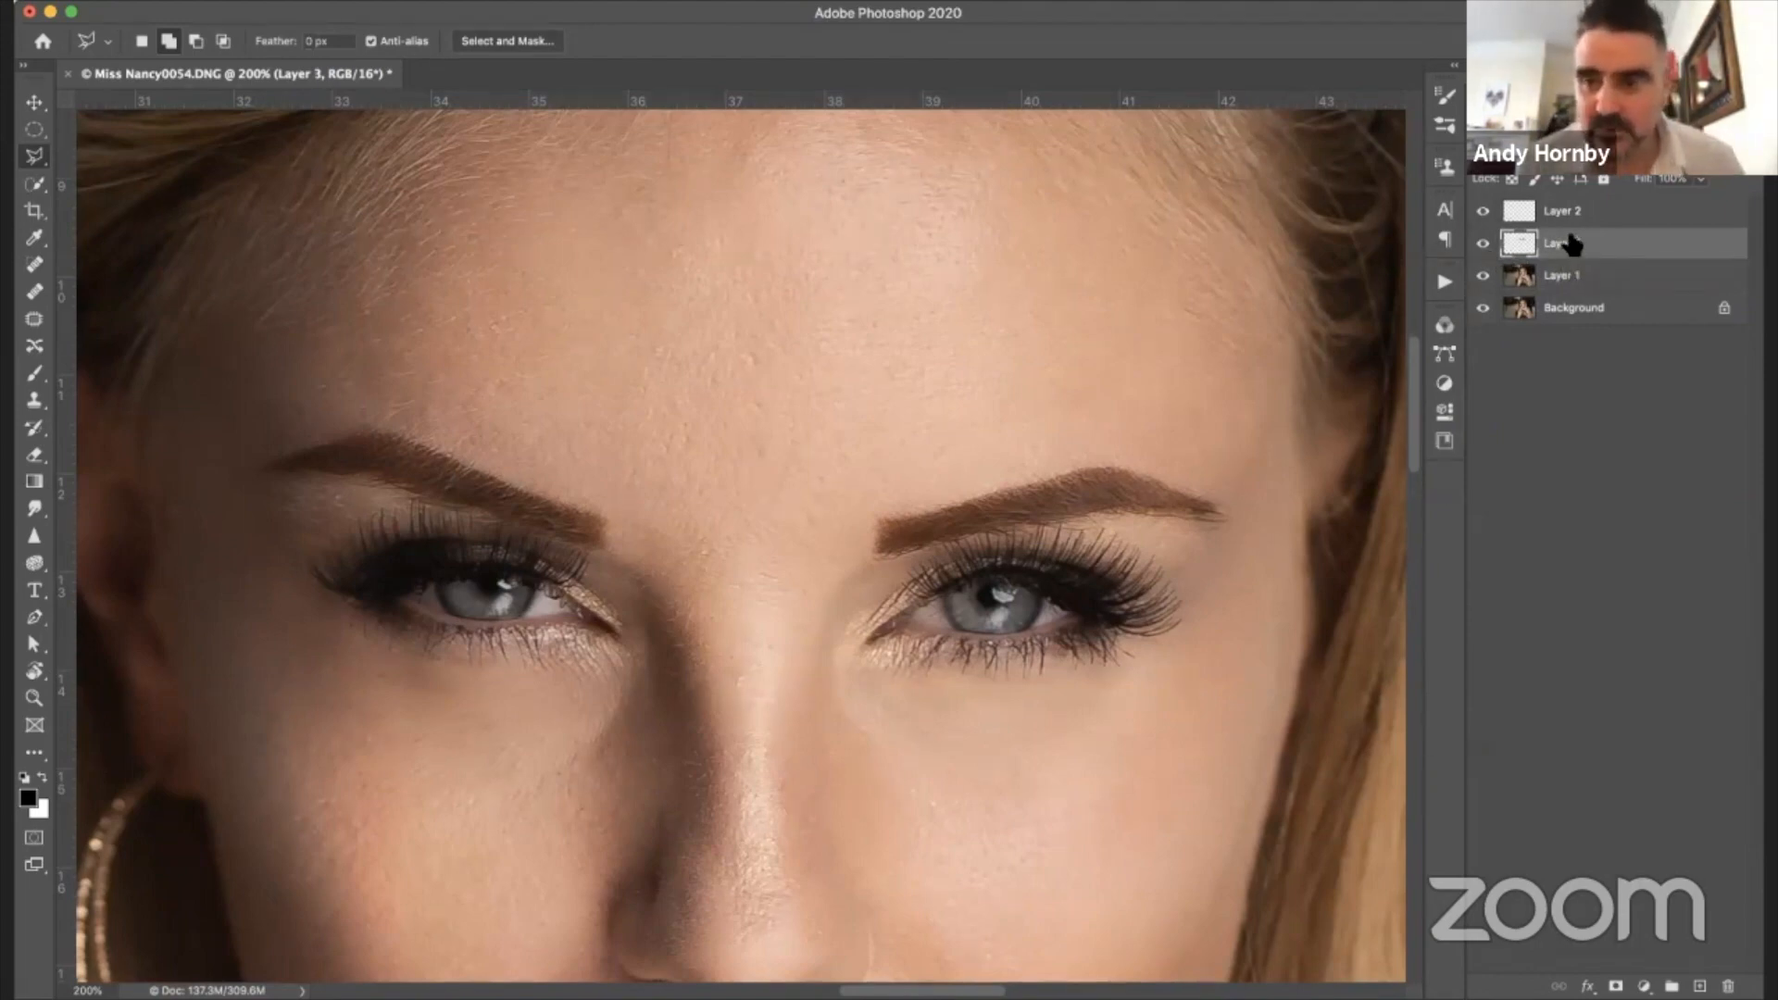
- Add a Curves adjustment clipped to Layer 3, raise the middle of its RGB curve to brighten, and invert its mask to black
click(1644, 986)
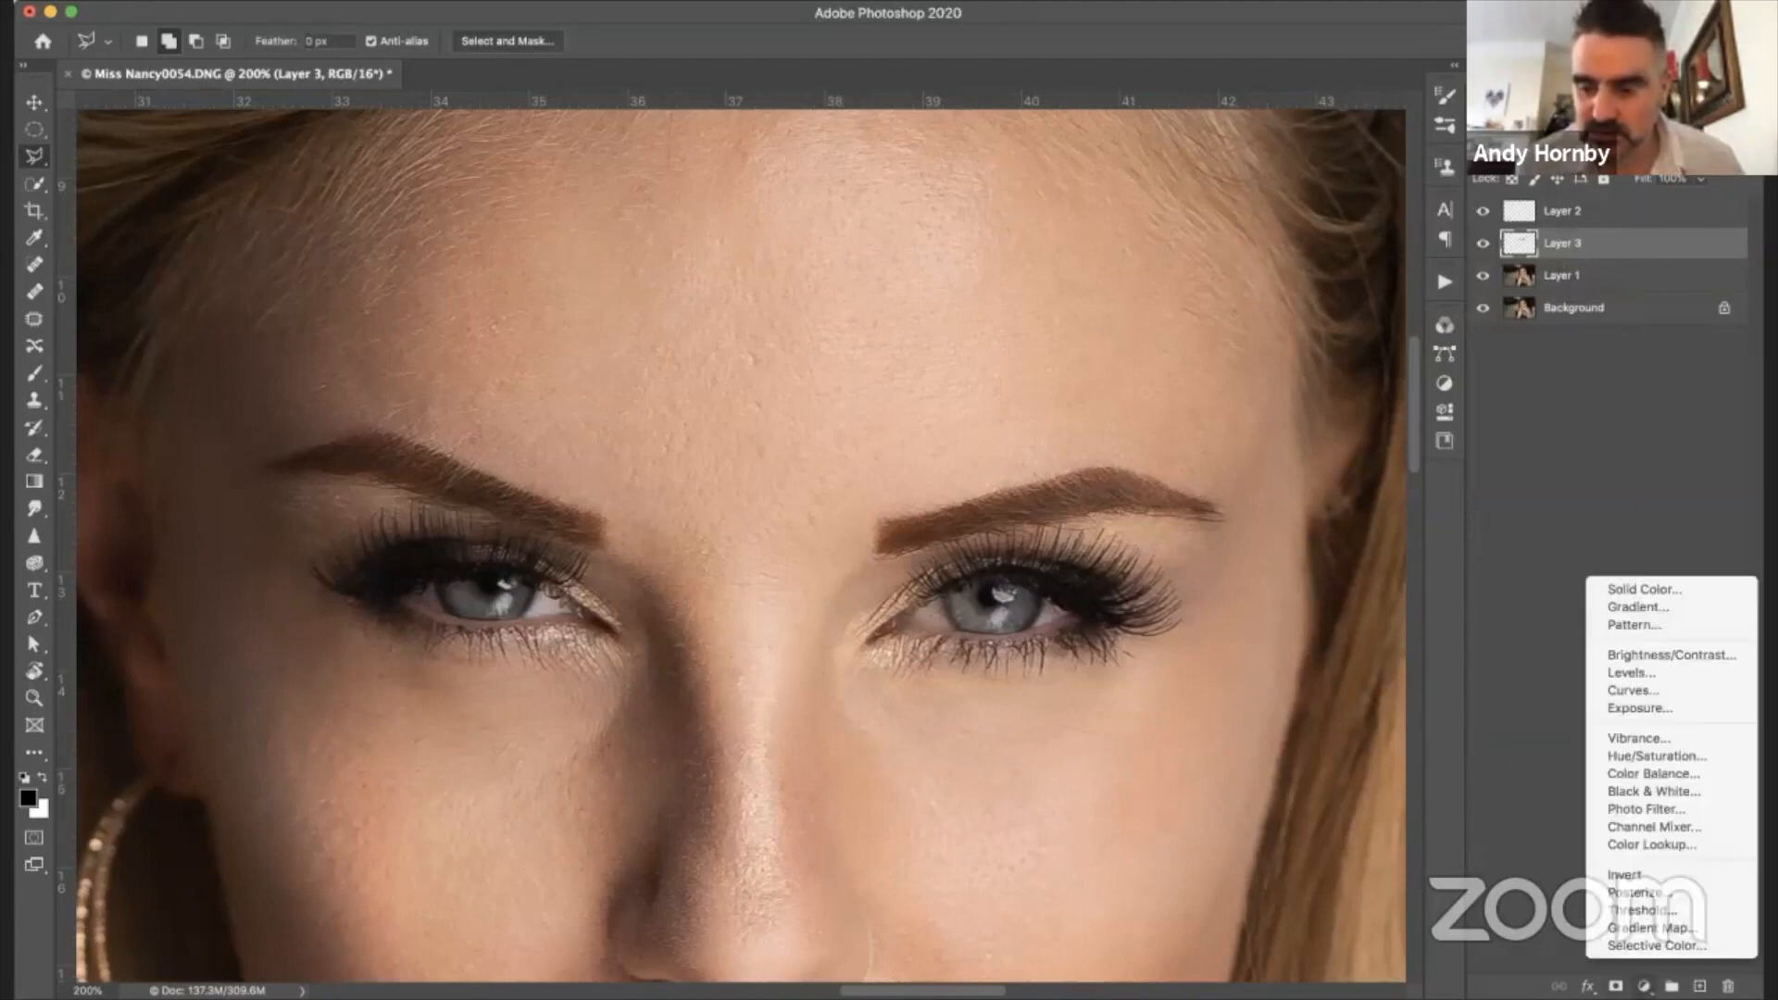
click(1658, 686)
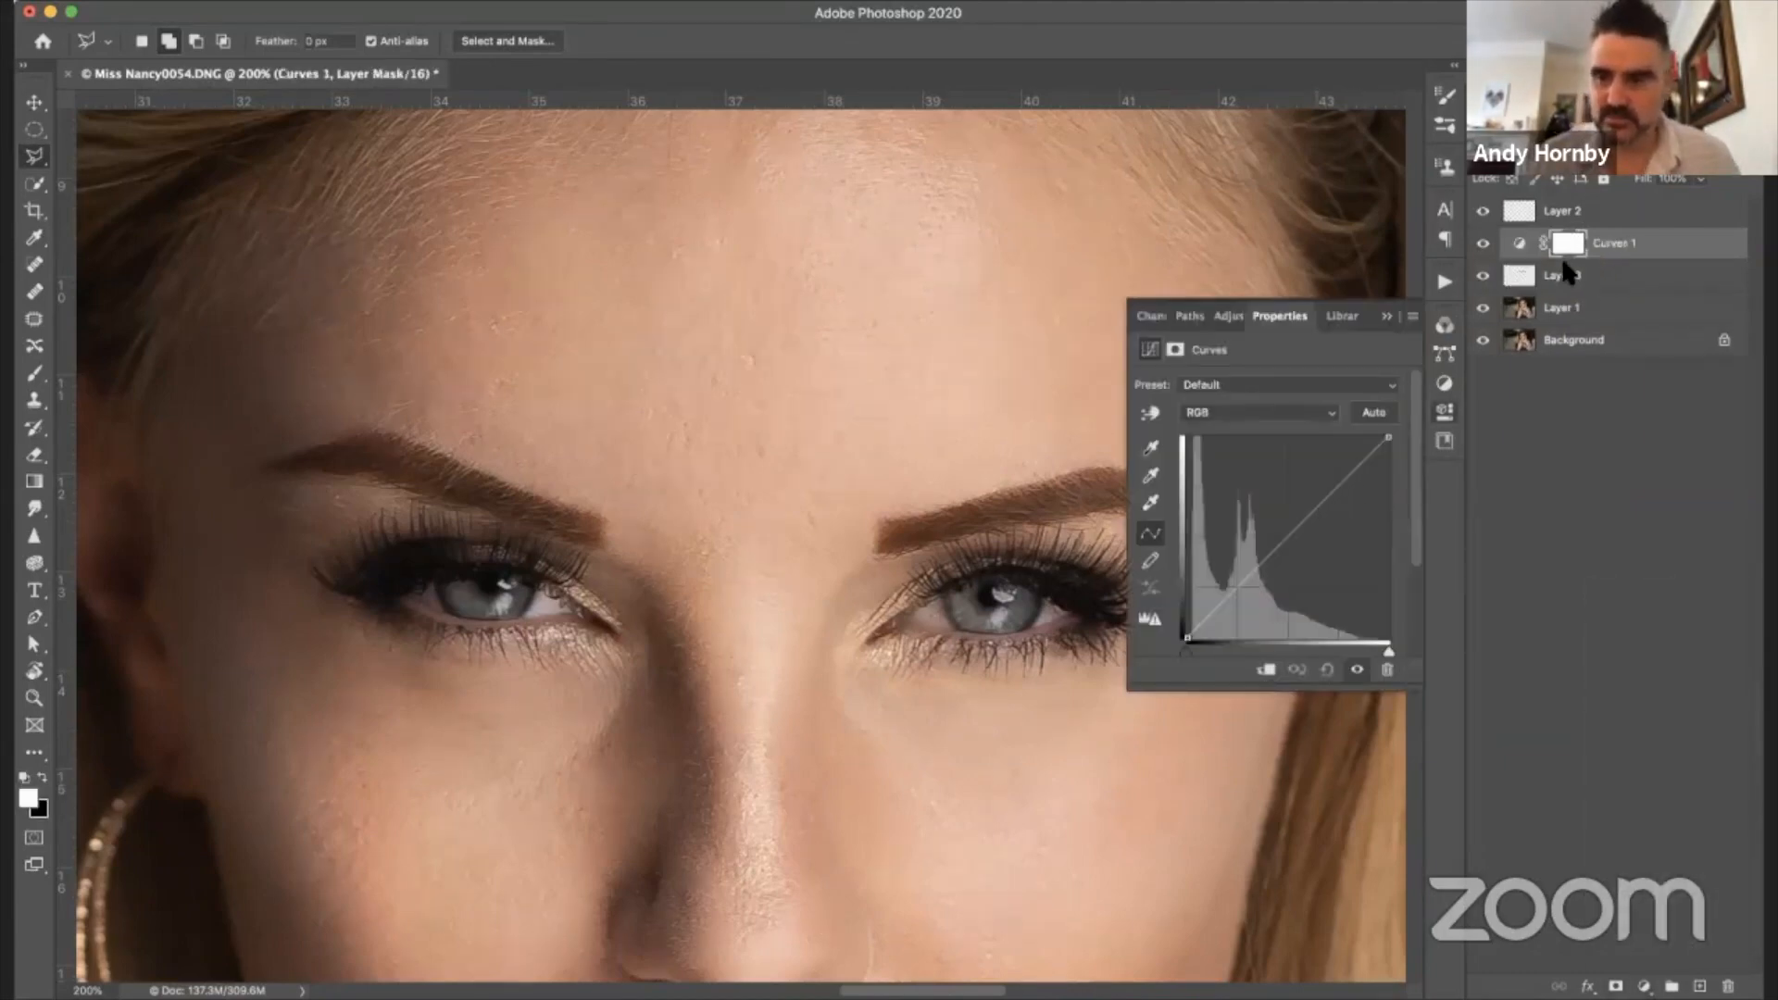
click(1265, 671)
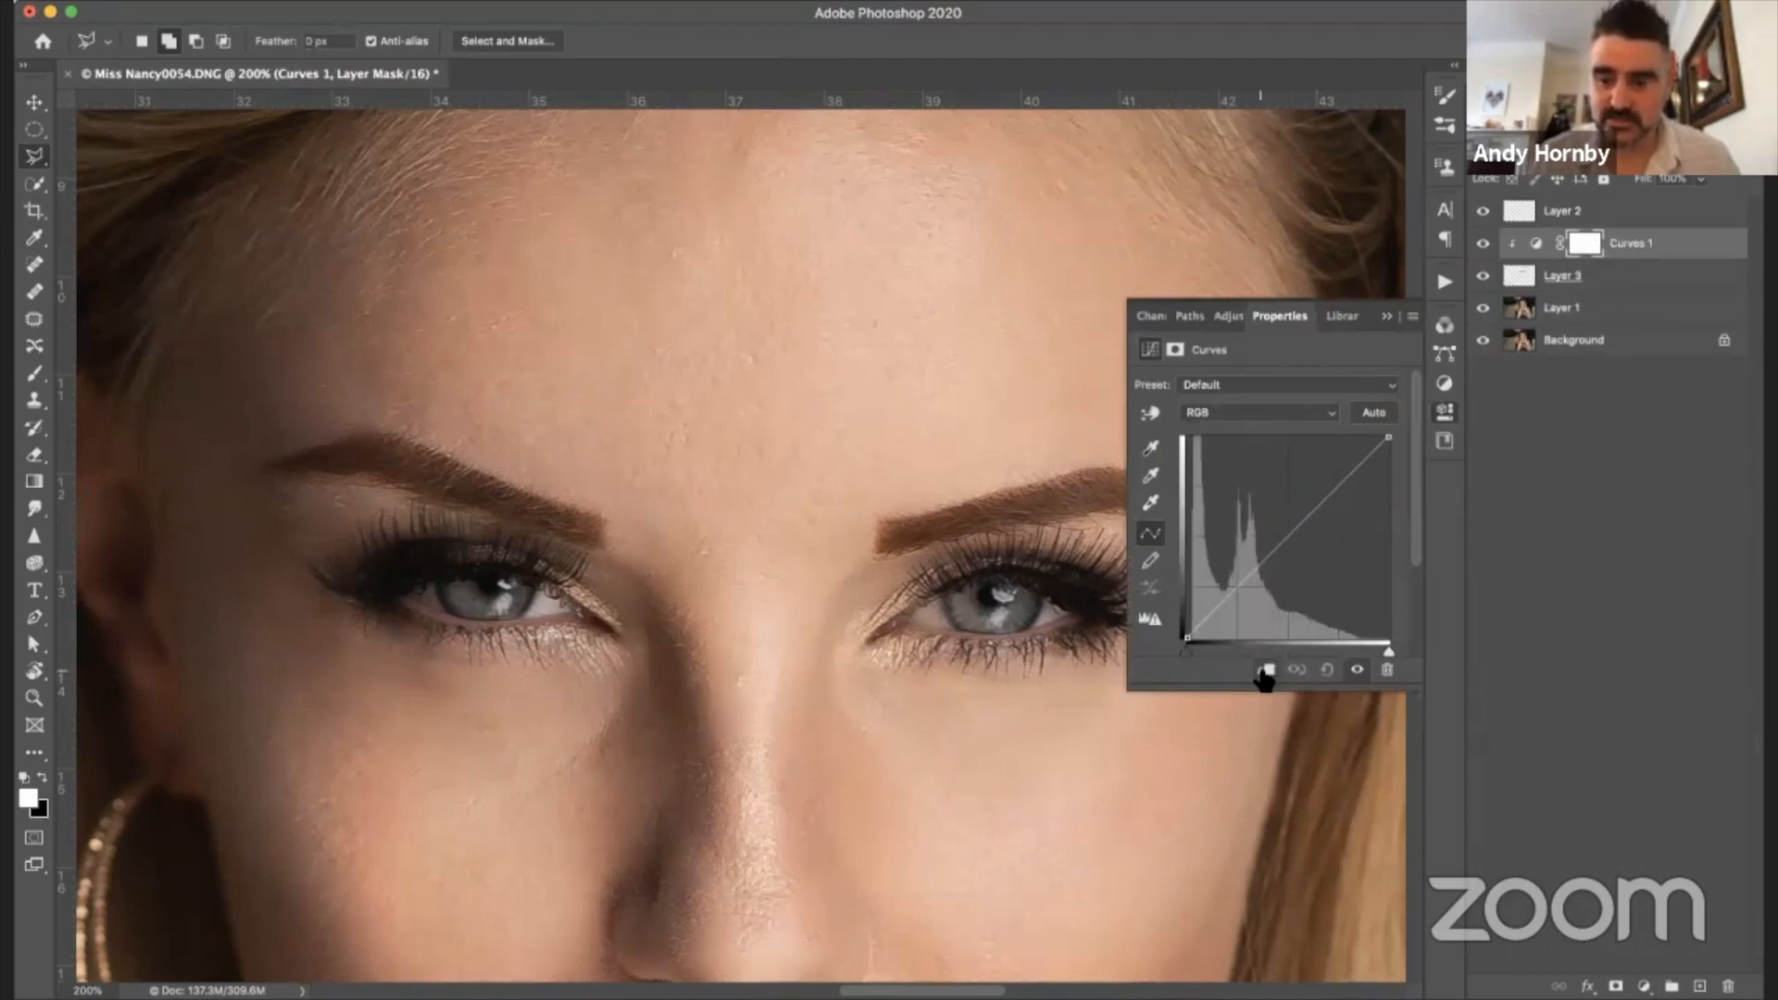
click(1284, 525)
mouse_move(1283, 524)
mouse_down()
mouse_move(1251, 481)
mouse_move(1306, 508)
mouse_move(1287, 493)
mouse_up()
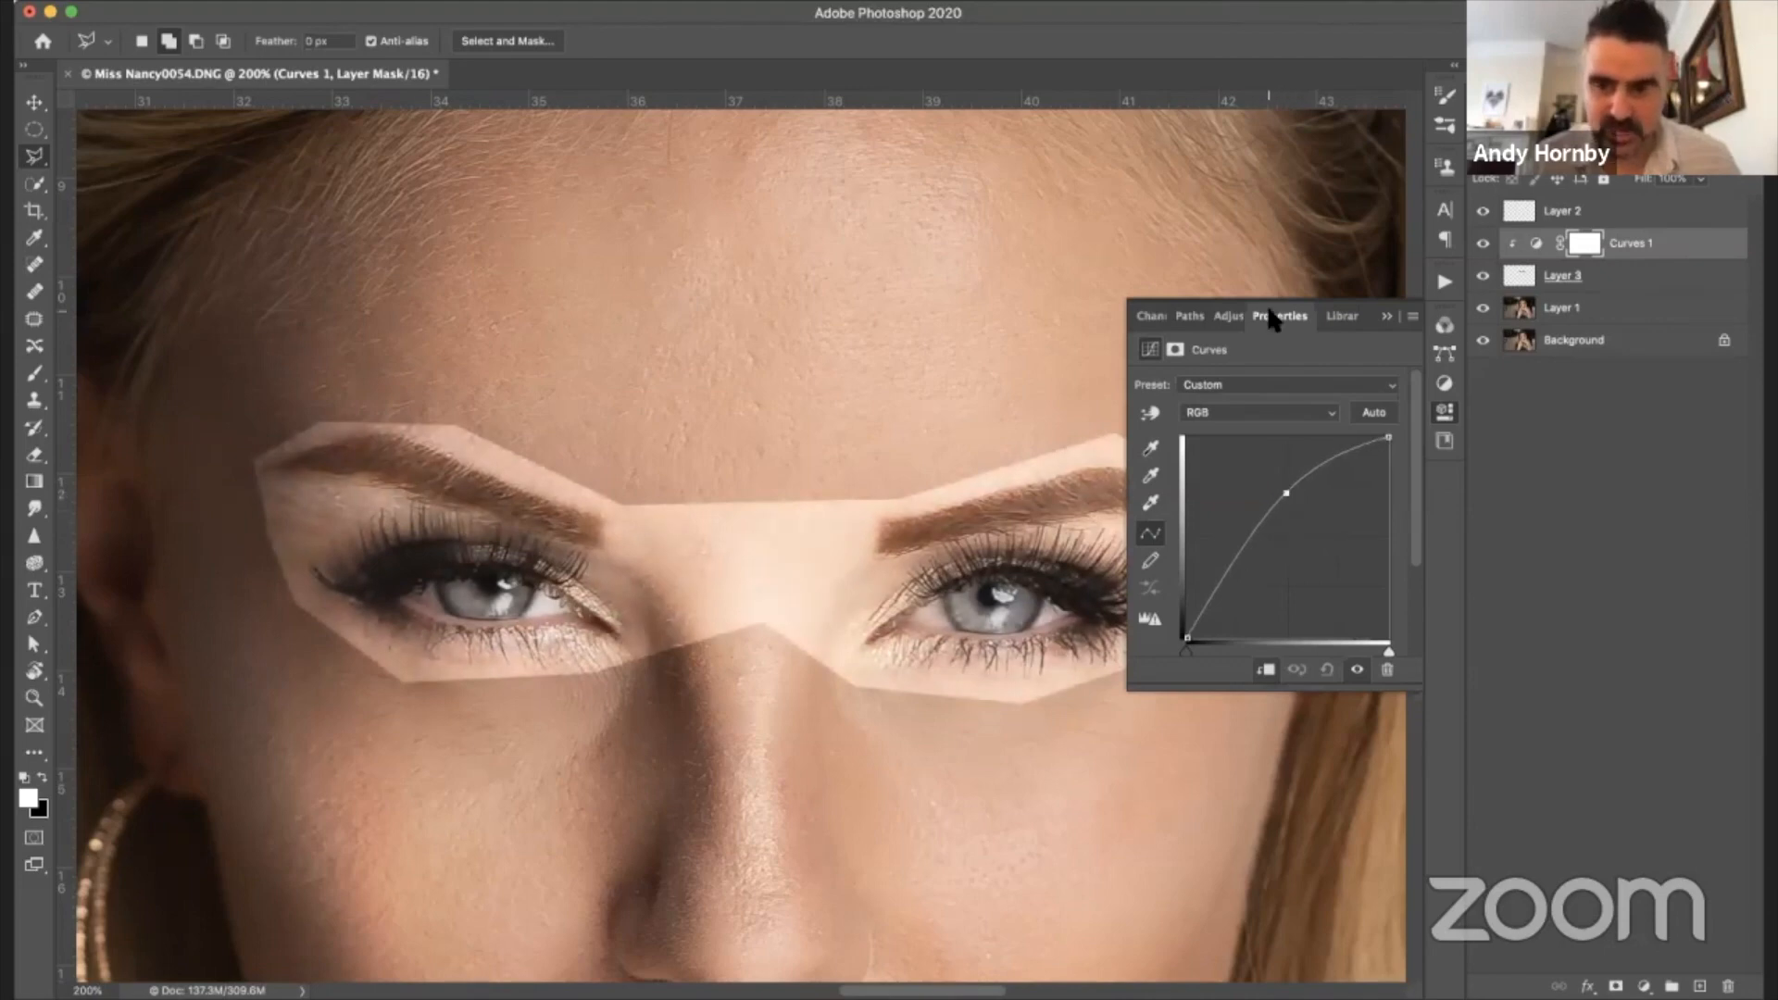
click(1386, 316)
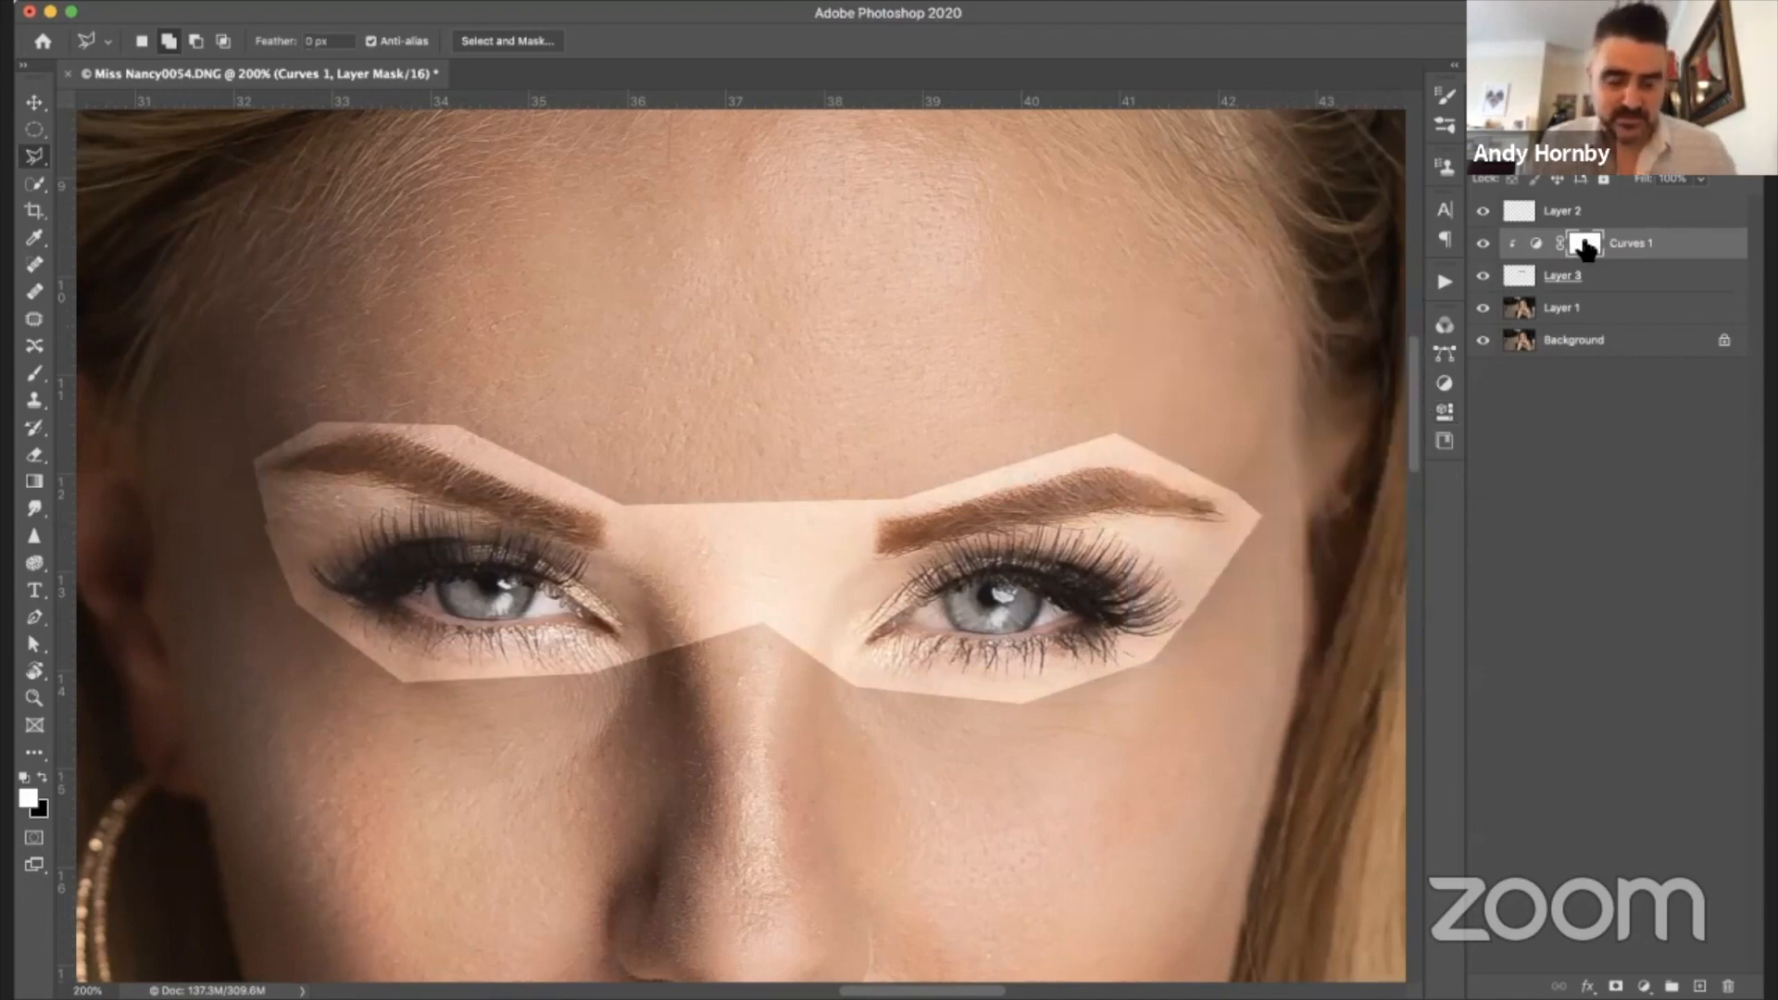
key(super+i)
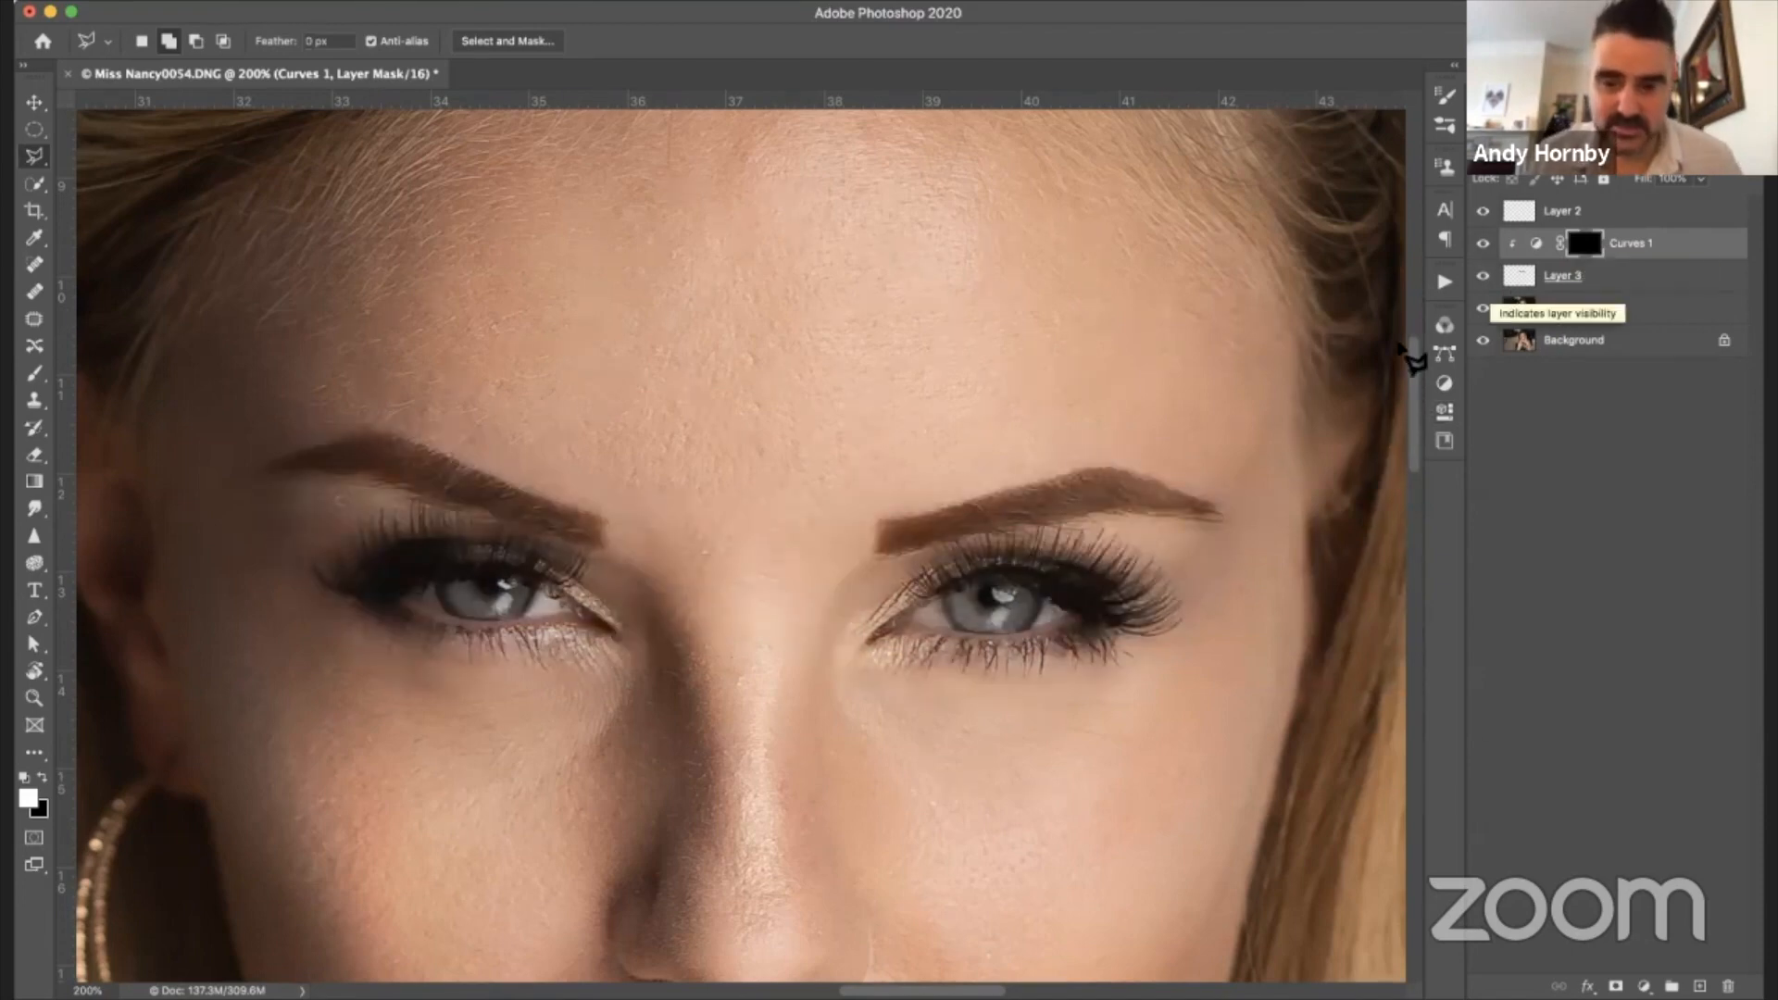
- Brighten both eyes by painting white on the Curves 1 mask with a size 30 brush at 5% flow
key(b)
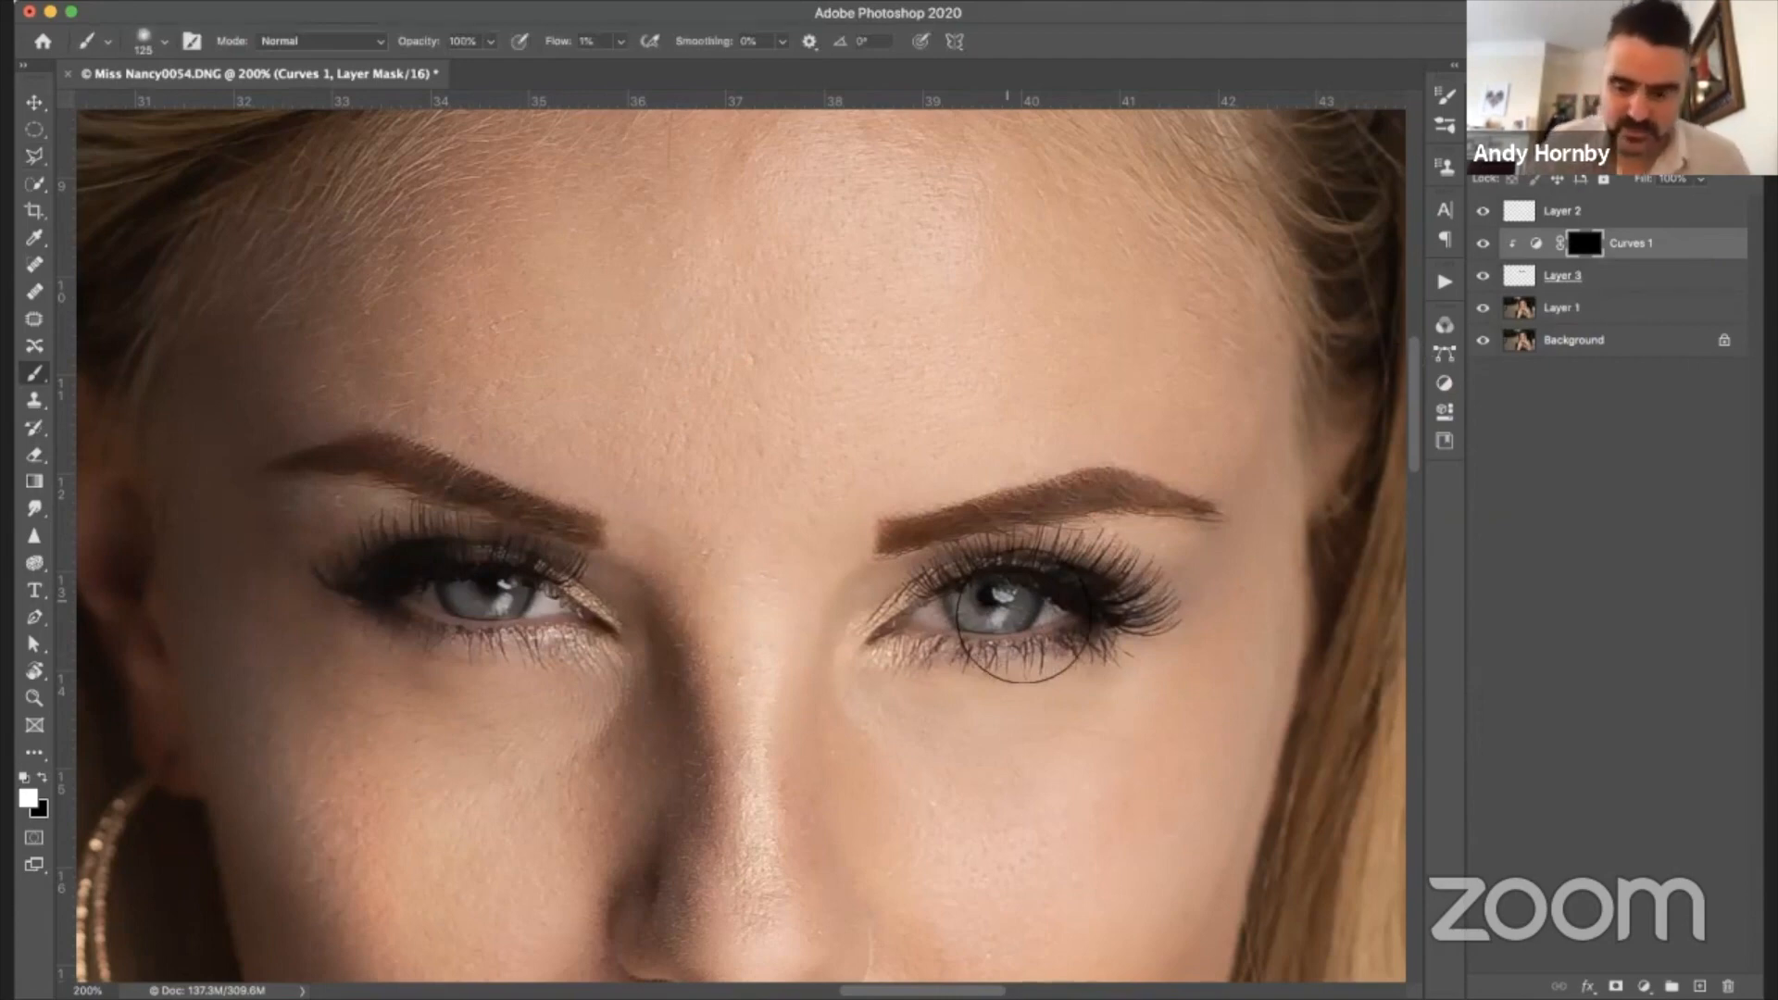
key(bracketleft)
key(bracketleft)
key(bracketleft)
key(bracketleft)
key(bracketleft)
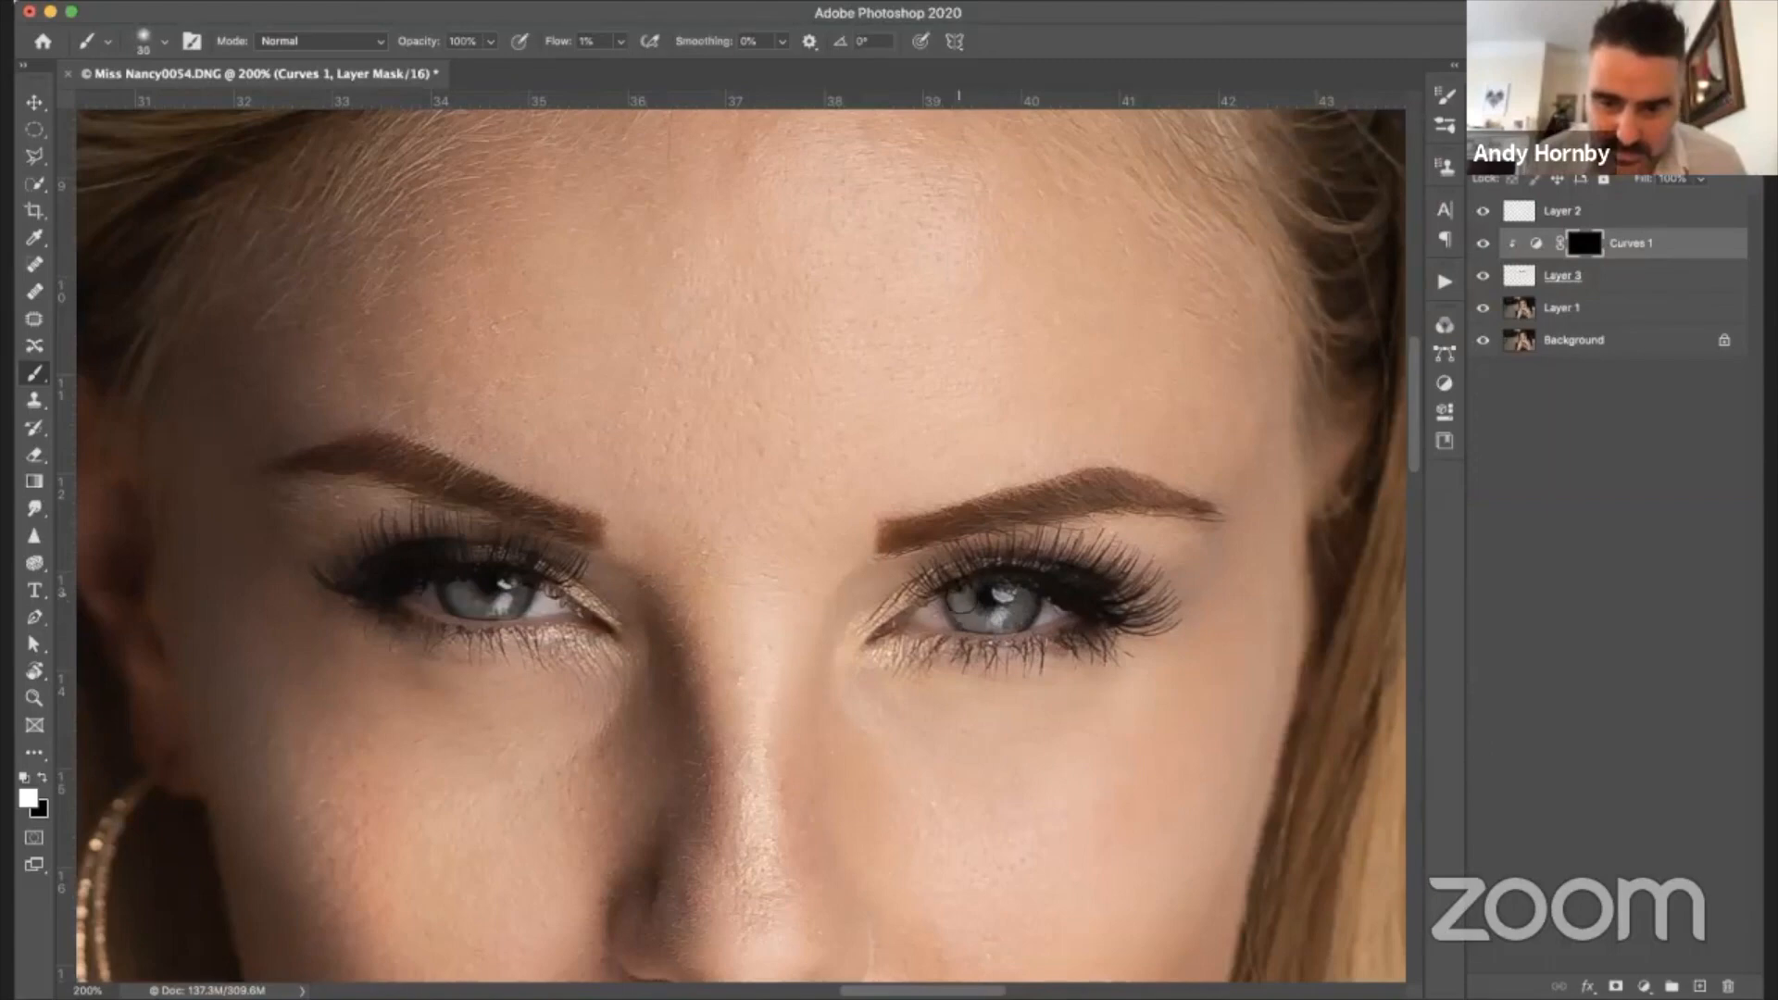
click(620, 41)
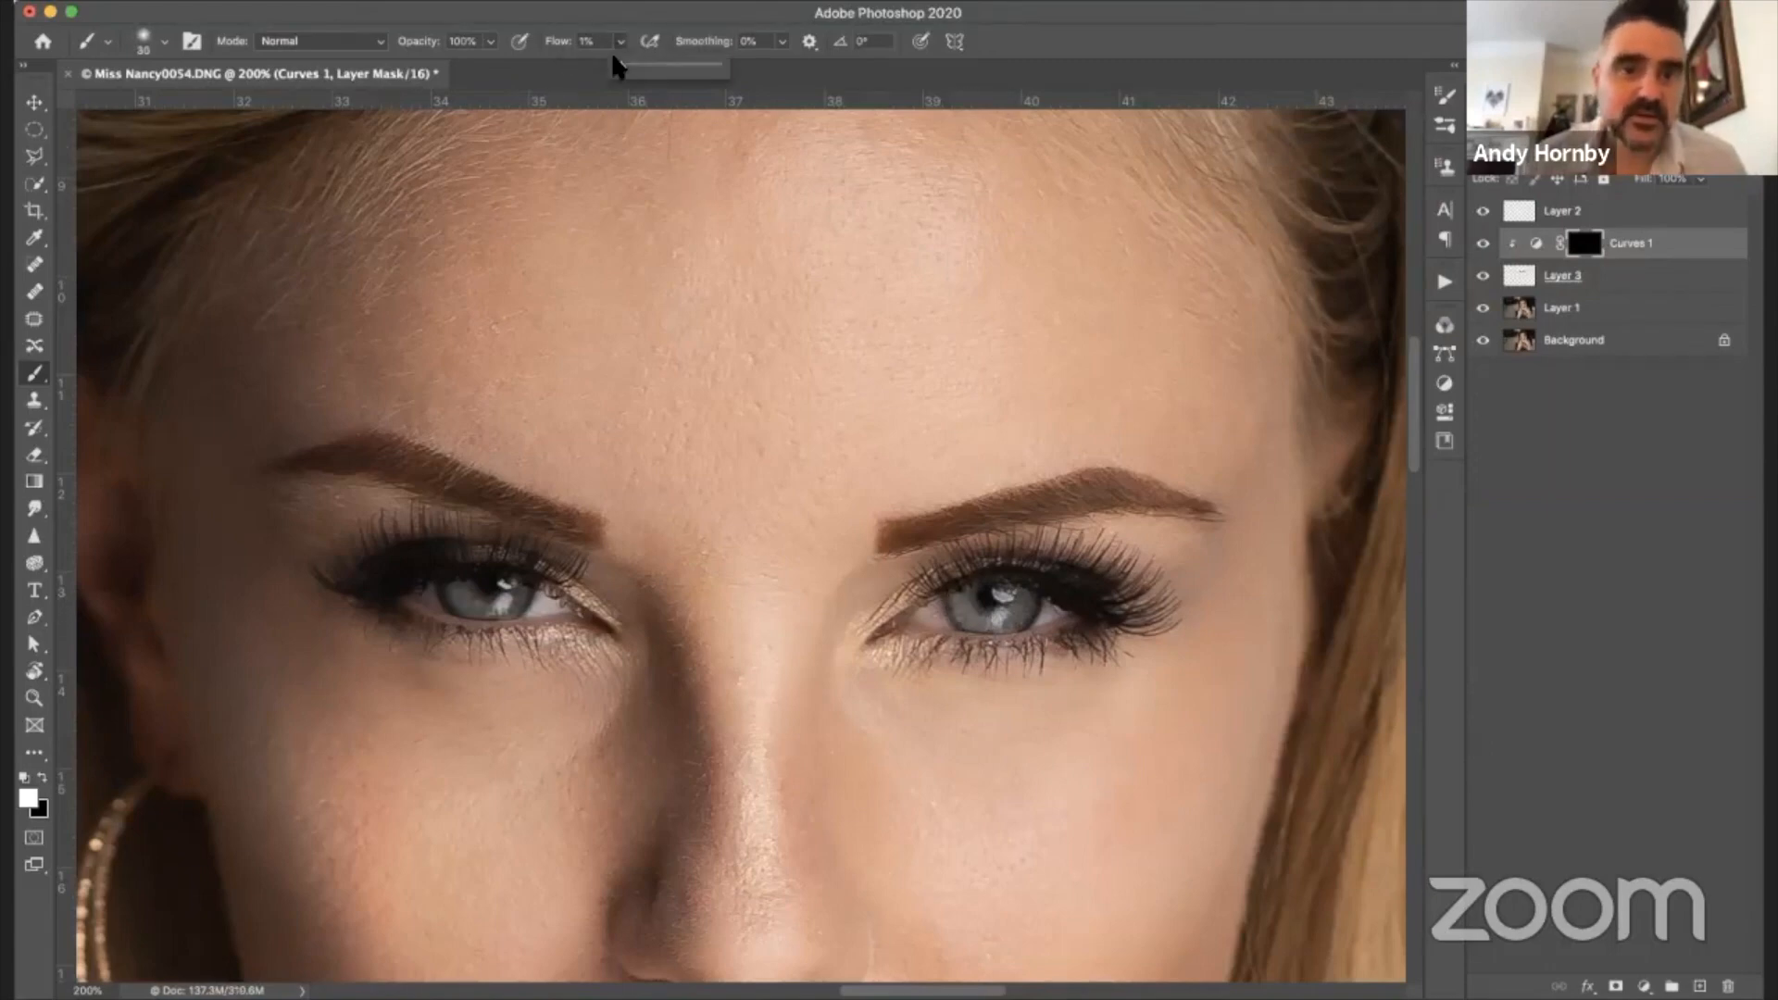
drag(618, 65, 623, 67)
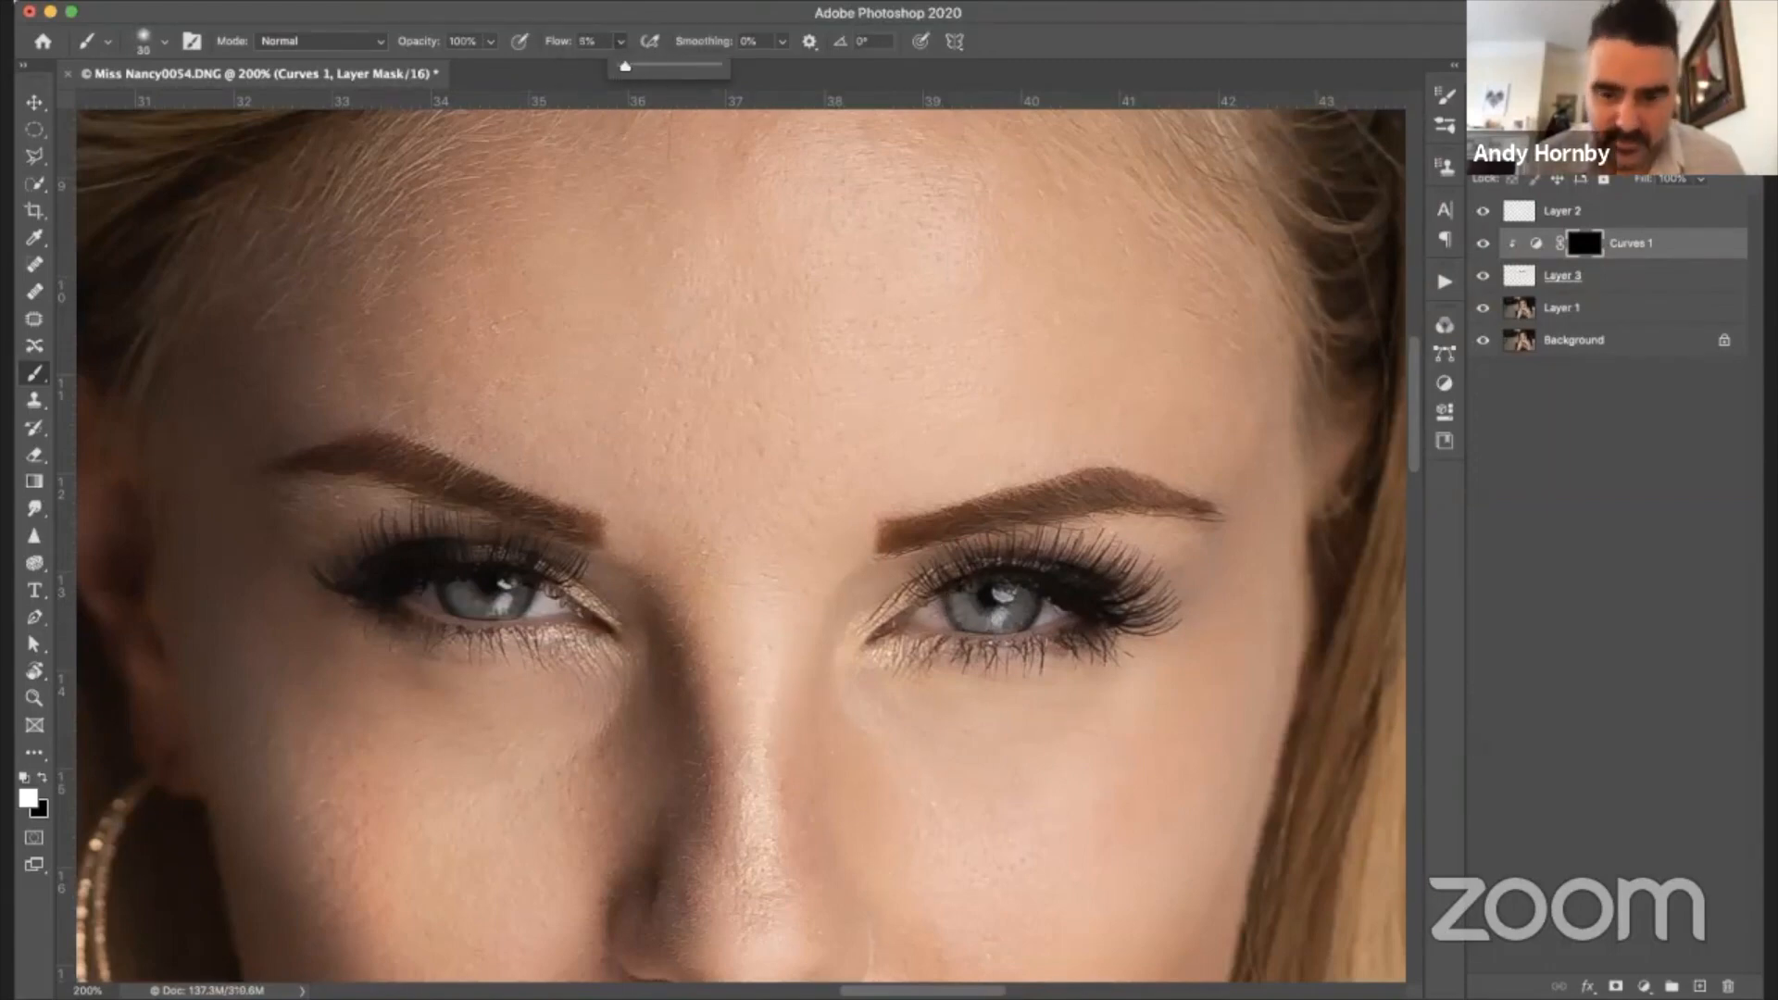
mouse_move(964, 602)
mouse_down()
mouse_move(975, 623)
mouse_move(1021, 602)
mouse_move(955, 606)
mouse_move(1016, 628)
mouse_up()
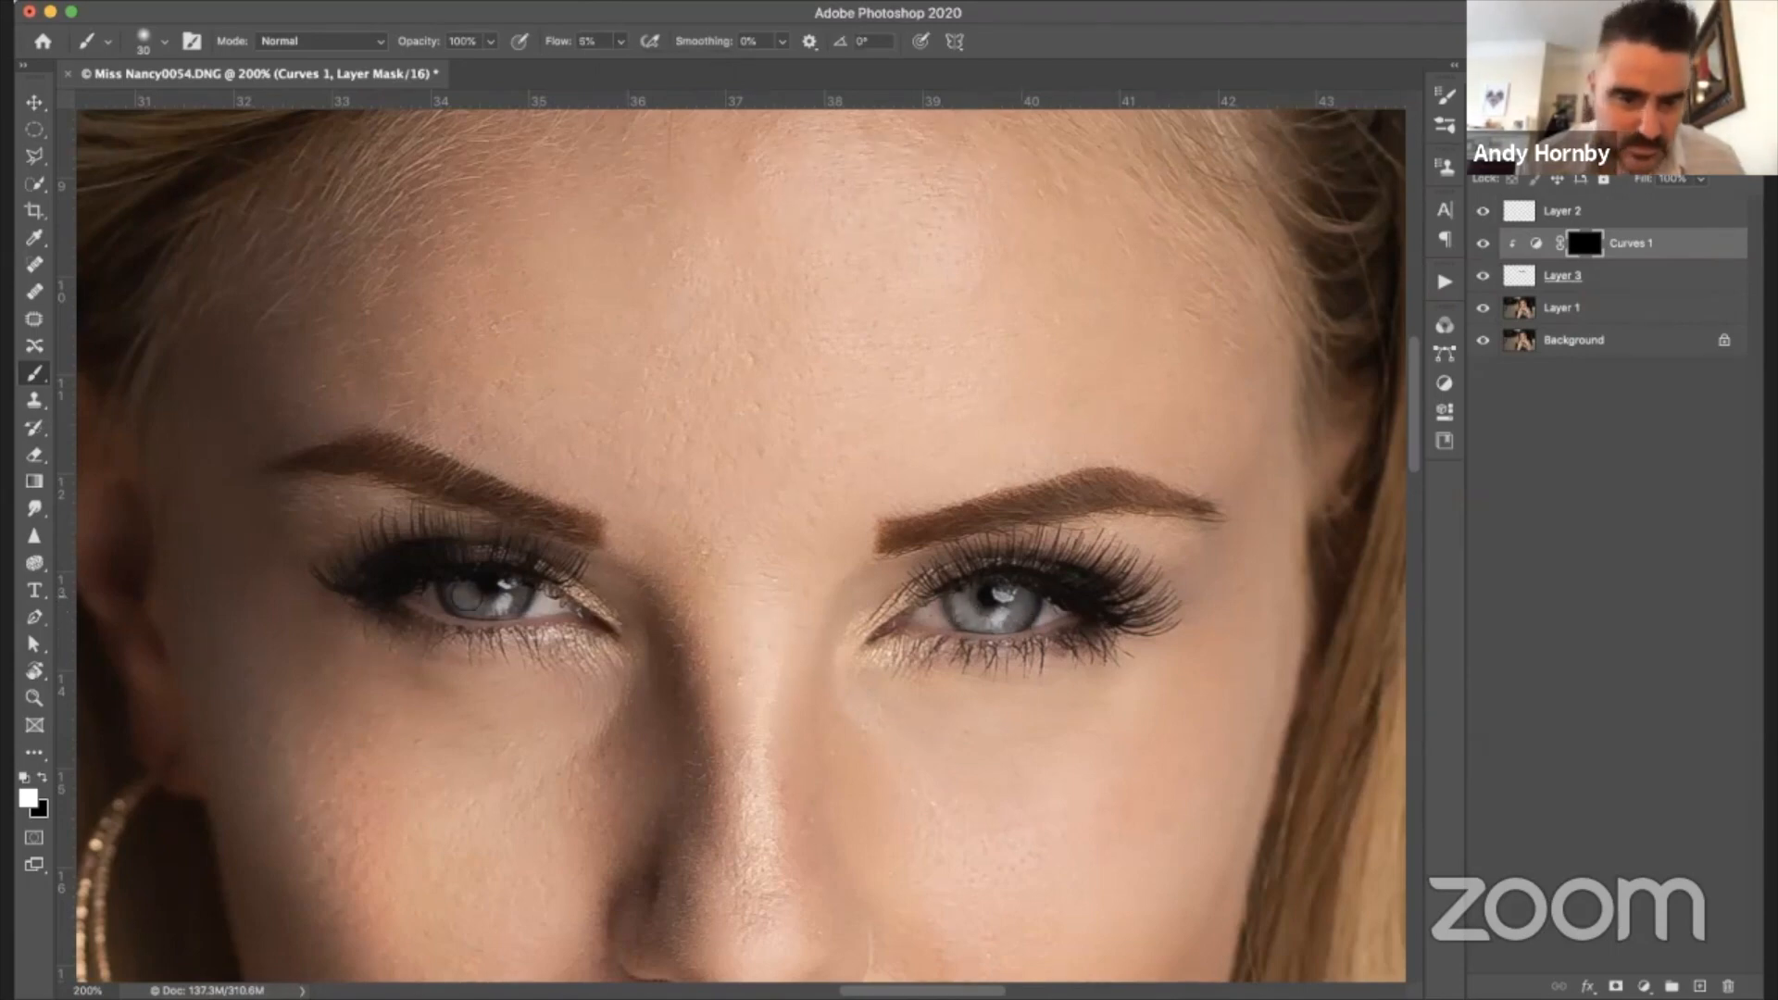
mouse_move(467, 607)
mouse_down()
mouse_move(563, 611)
mouse_move(442, 621)
mouse_move(457, 611)
mouse_up()
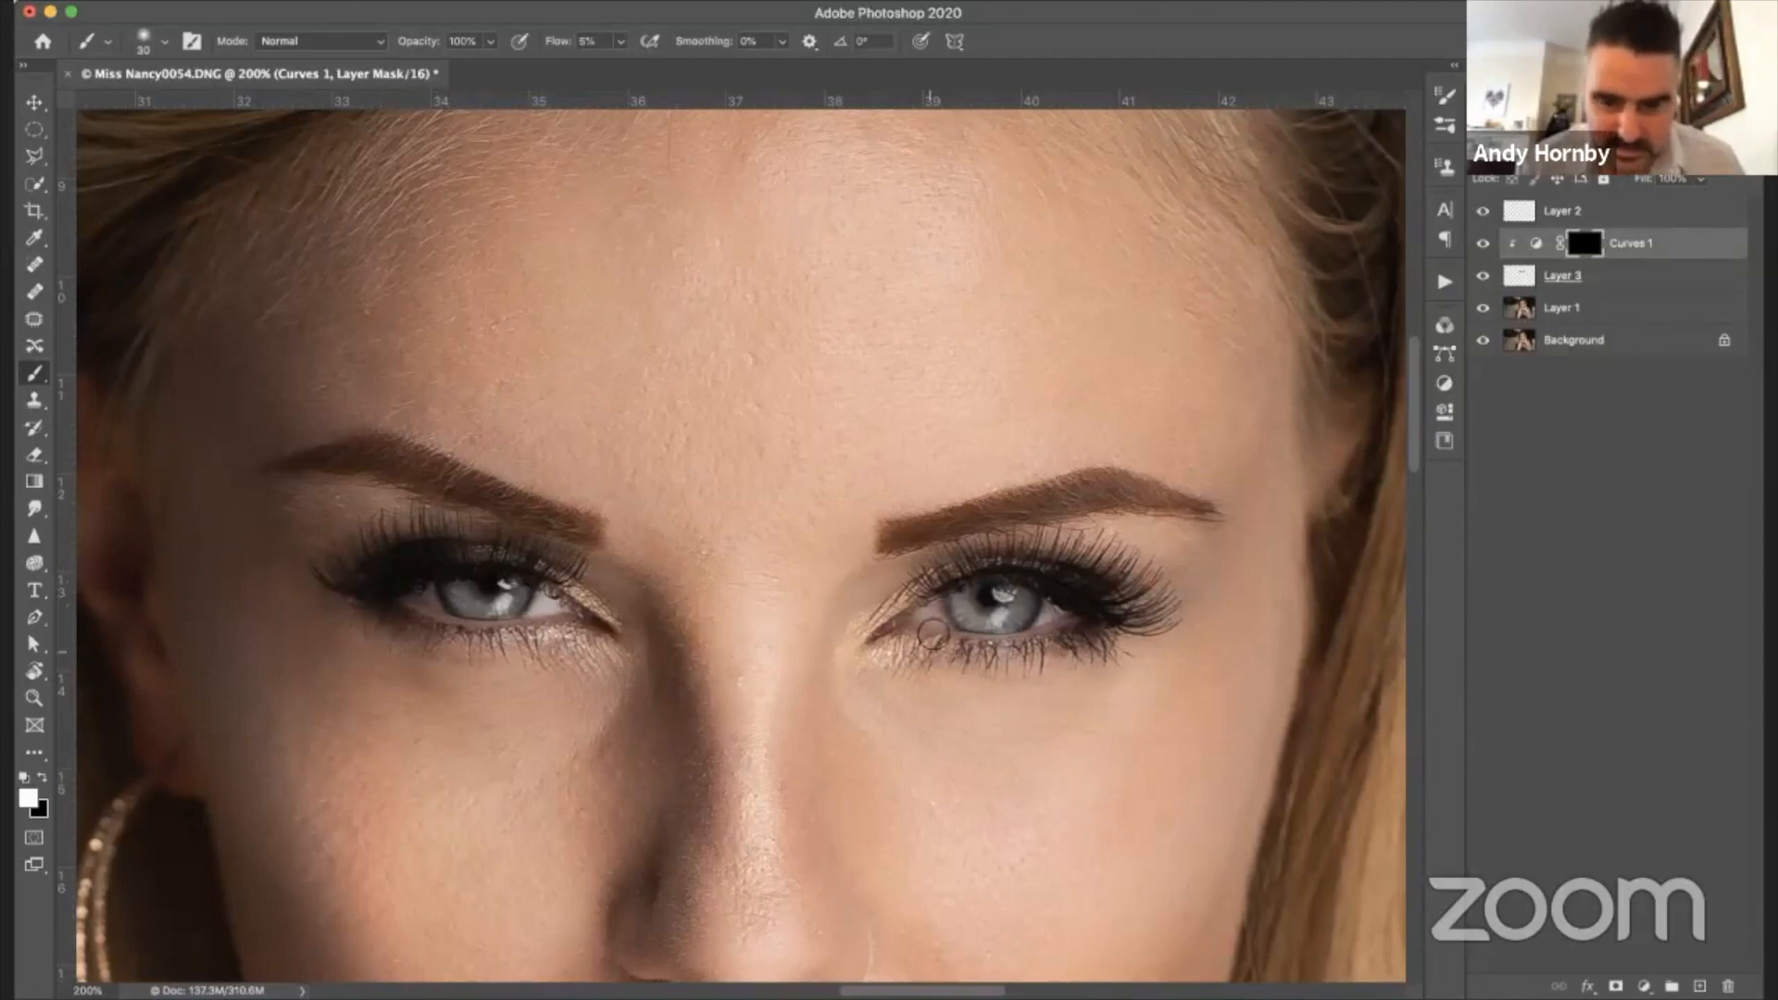
mouse_move(934, 633)
mouse_down()
mouse_move(923, 622)
mouse_move(945, 637)
mouse_move(1054, 619)
mouse_up()
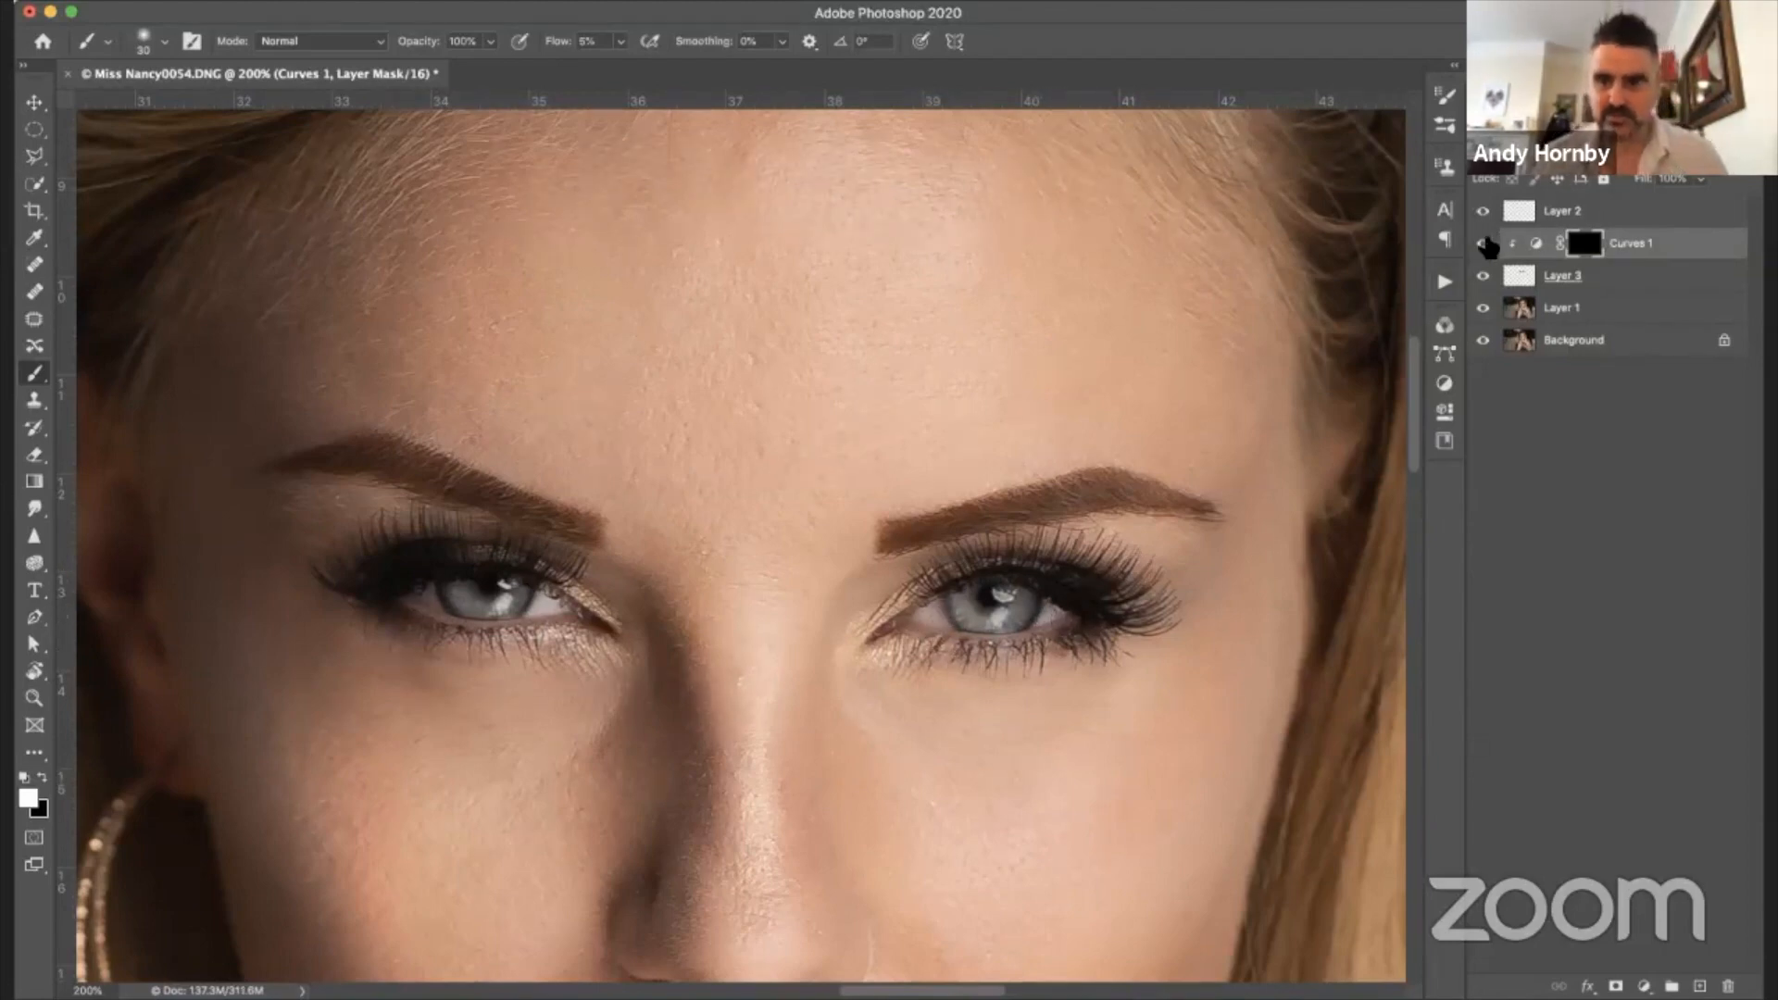
- Hide and show Curves 1 repeatedly to compare the eyes before and after brightening, up close and in the whole portrait
click(1484, 245)
click(1483, 245)
click(1484, 244)
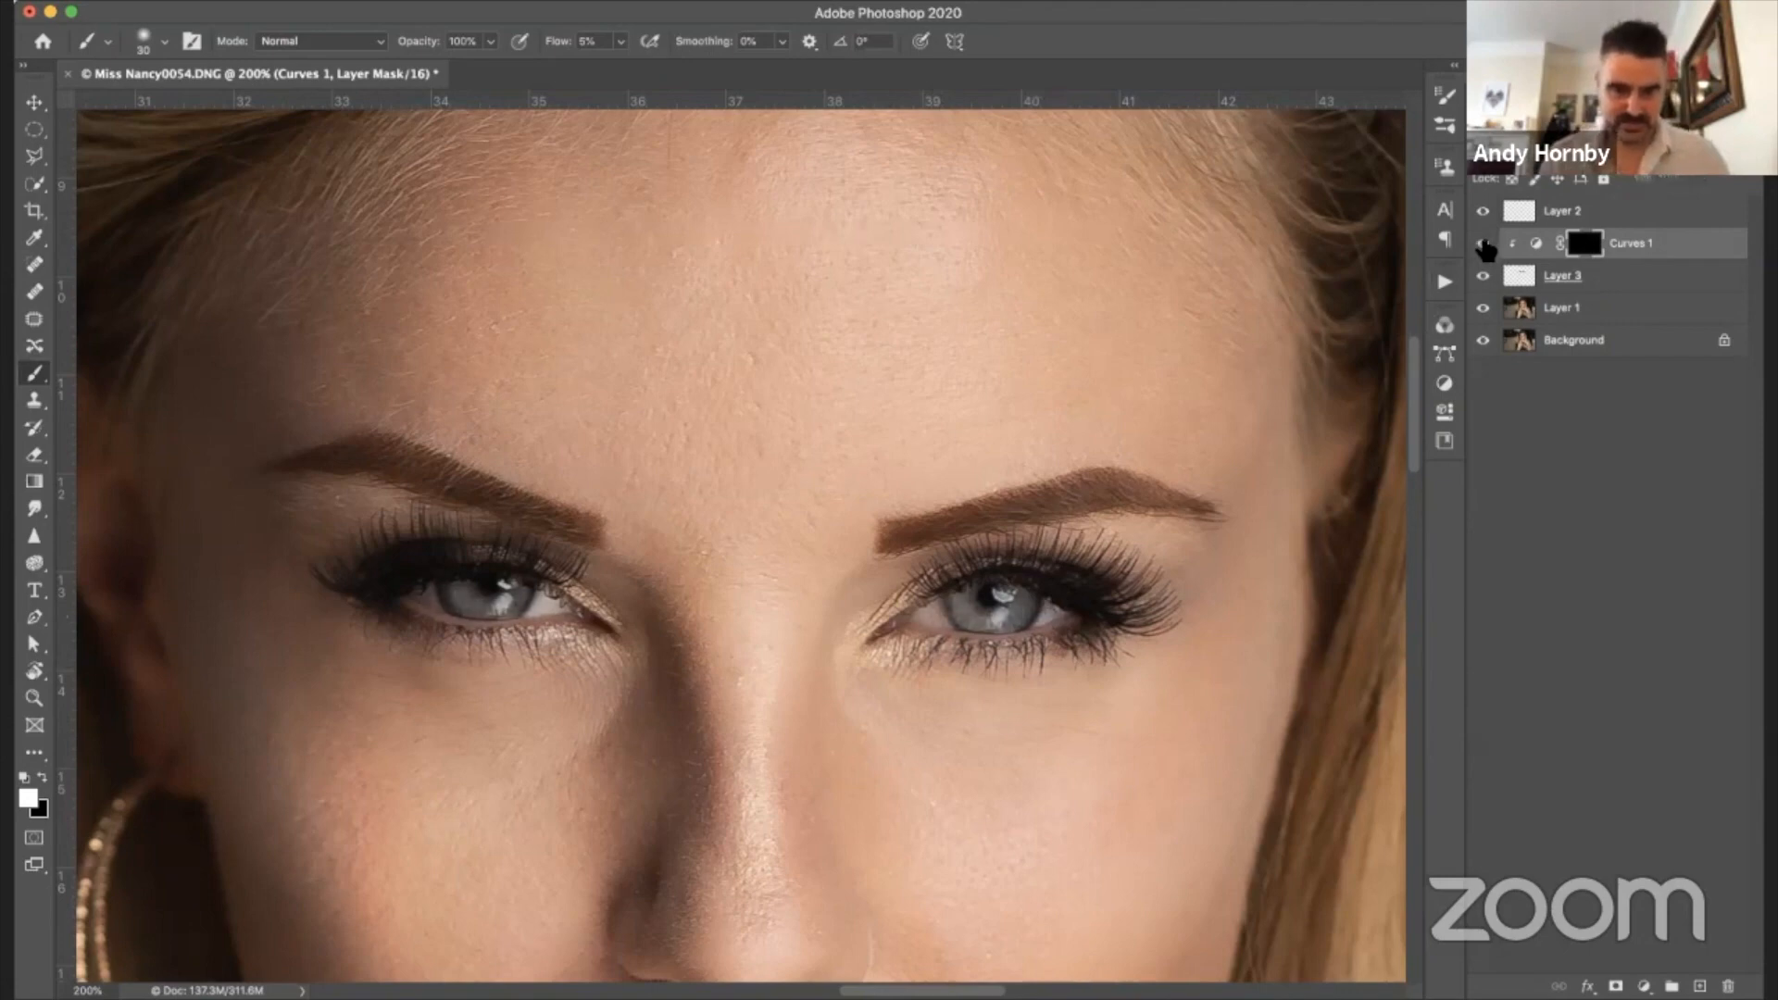
click(1484, 244)
click(1484, 244)
click(1484, 244)
key(super+minus)
key(super+minus)
key(super+minus)
key(super+minus)
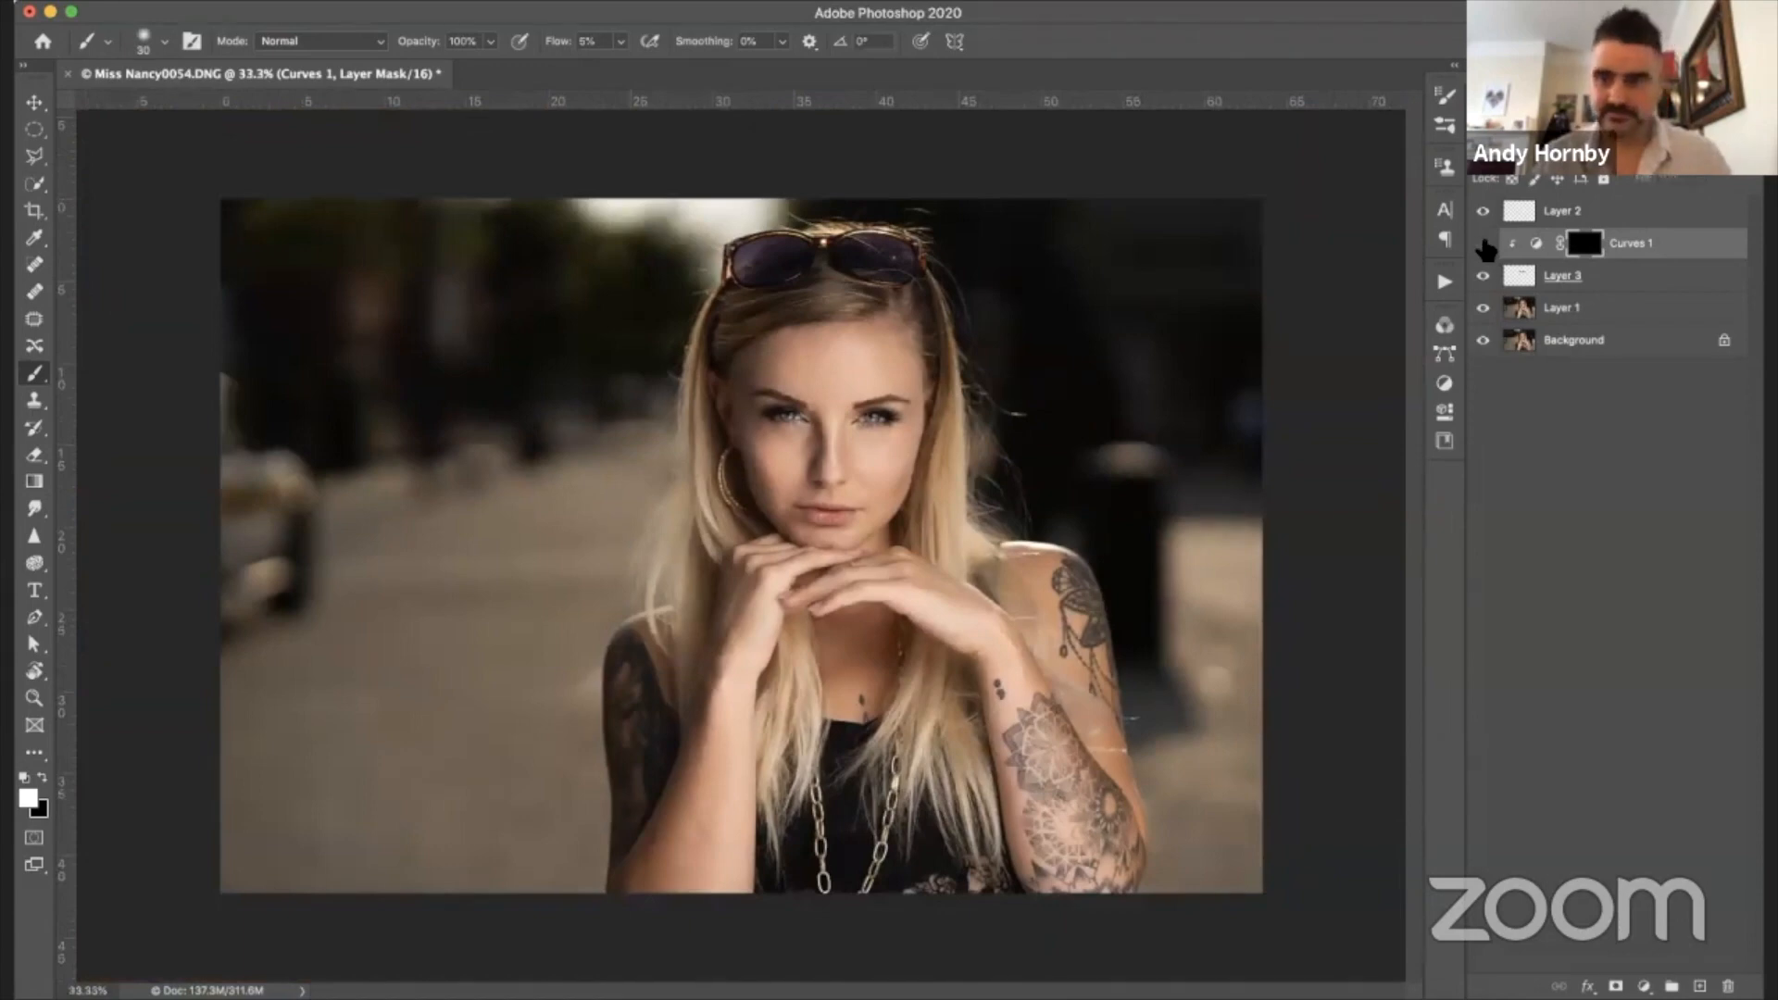
- Paint white on the Curves 1 mask with a size 6 brush to brighten the lower iris of the eye on the shadowed side
key(super+plus)
key(super+plus)
key(super+plus)
key(super+plus)
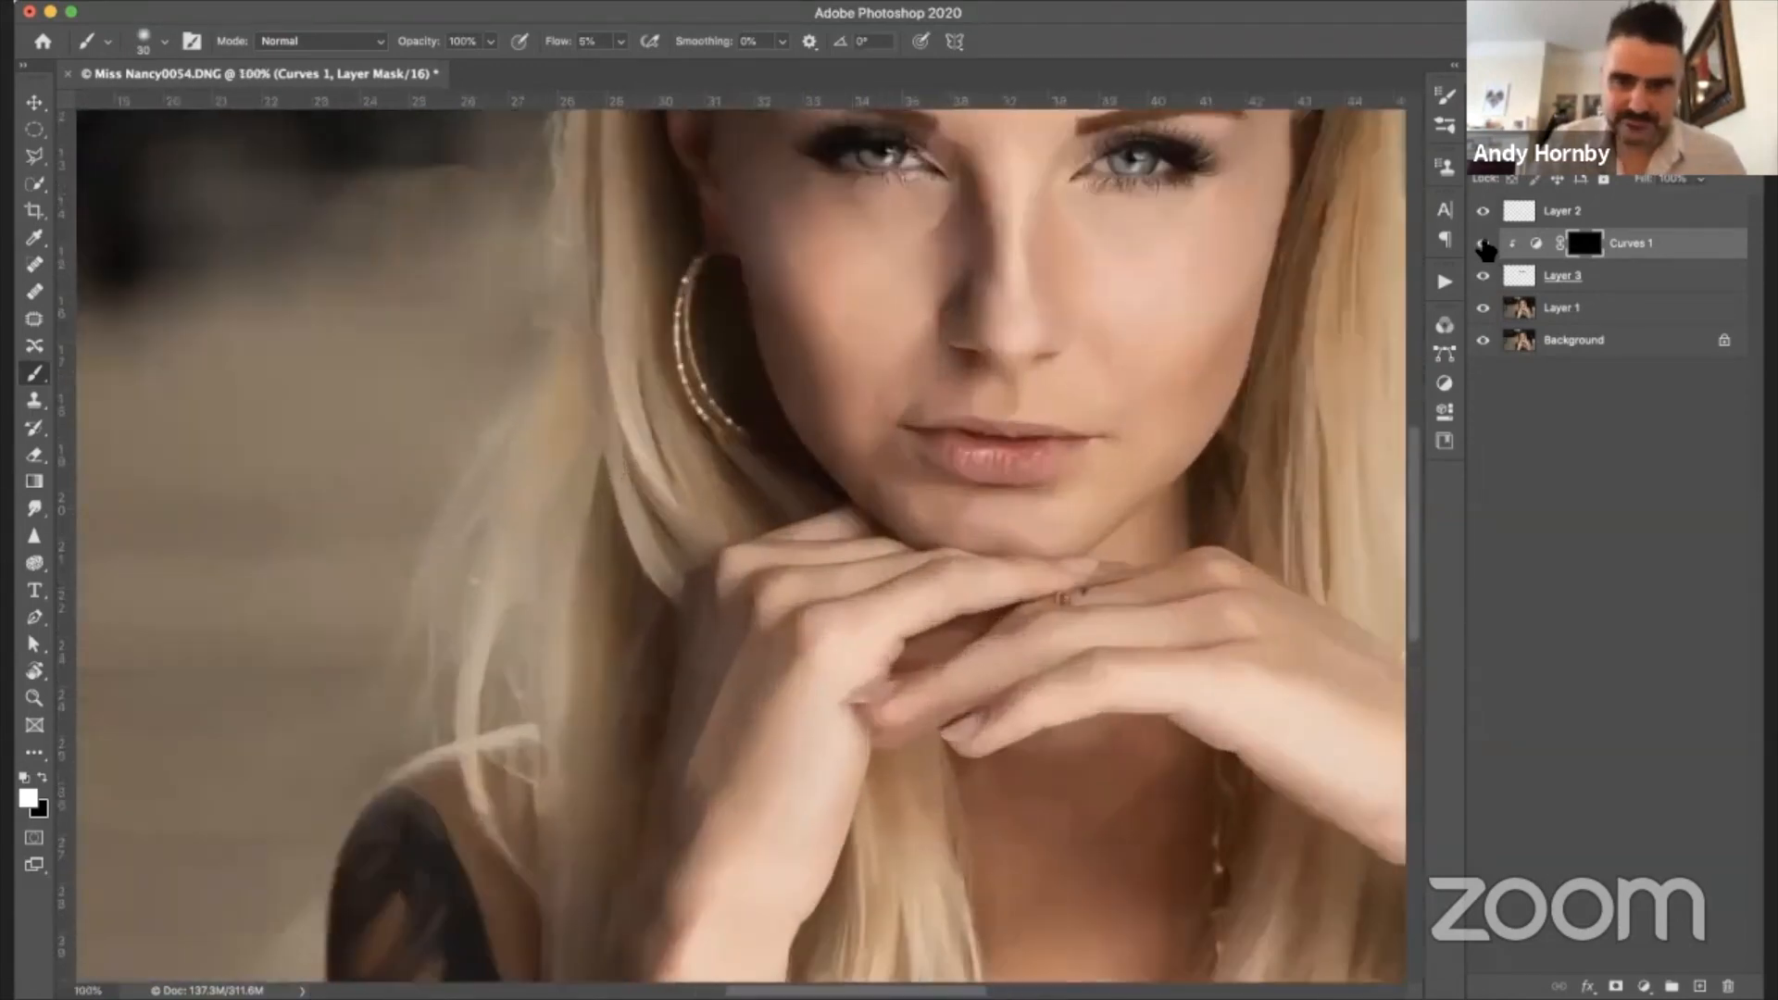
scroll(1181, 330, up, 7)
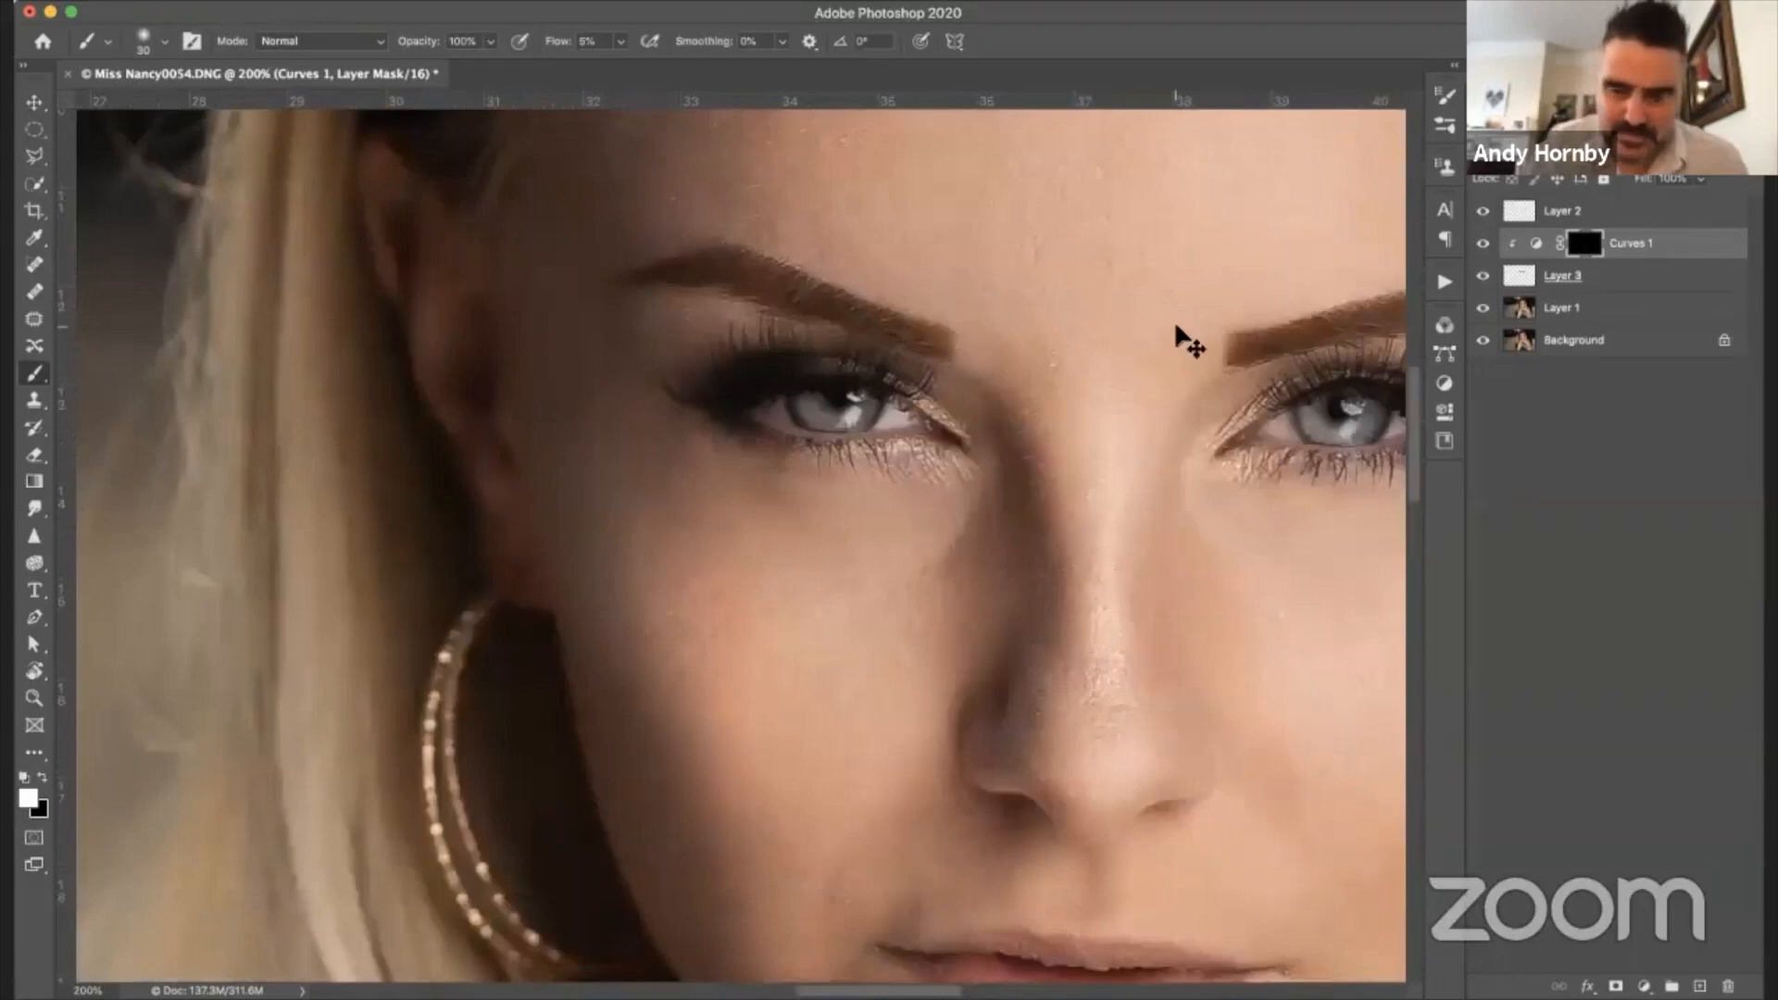
key(super+plus)
scroll(1183, 333, up, 2)
key(super+plus)
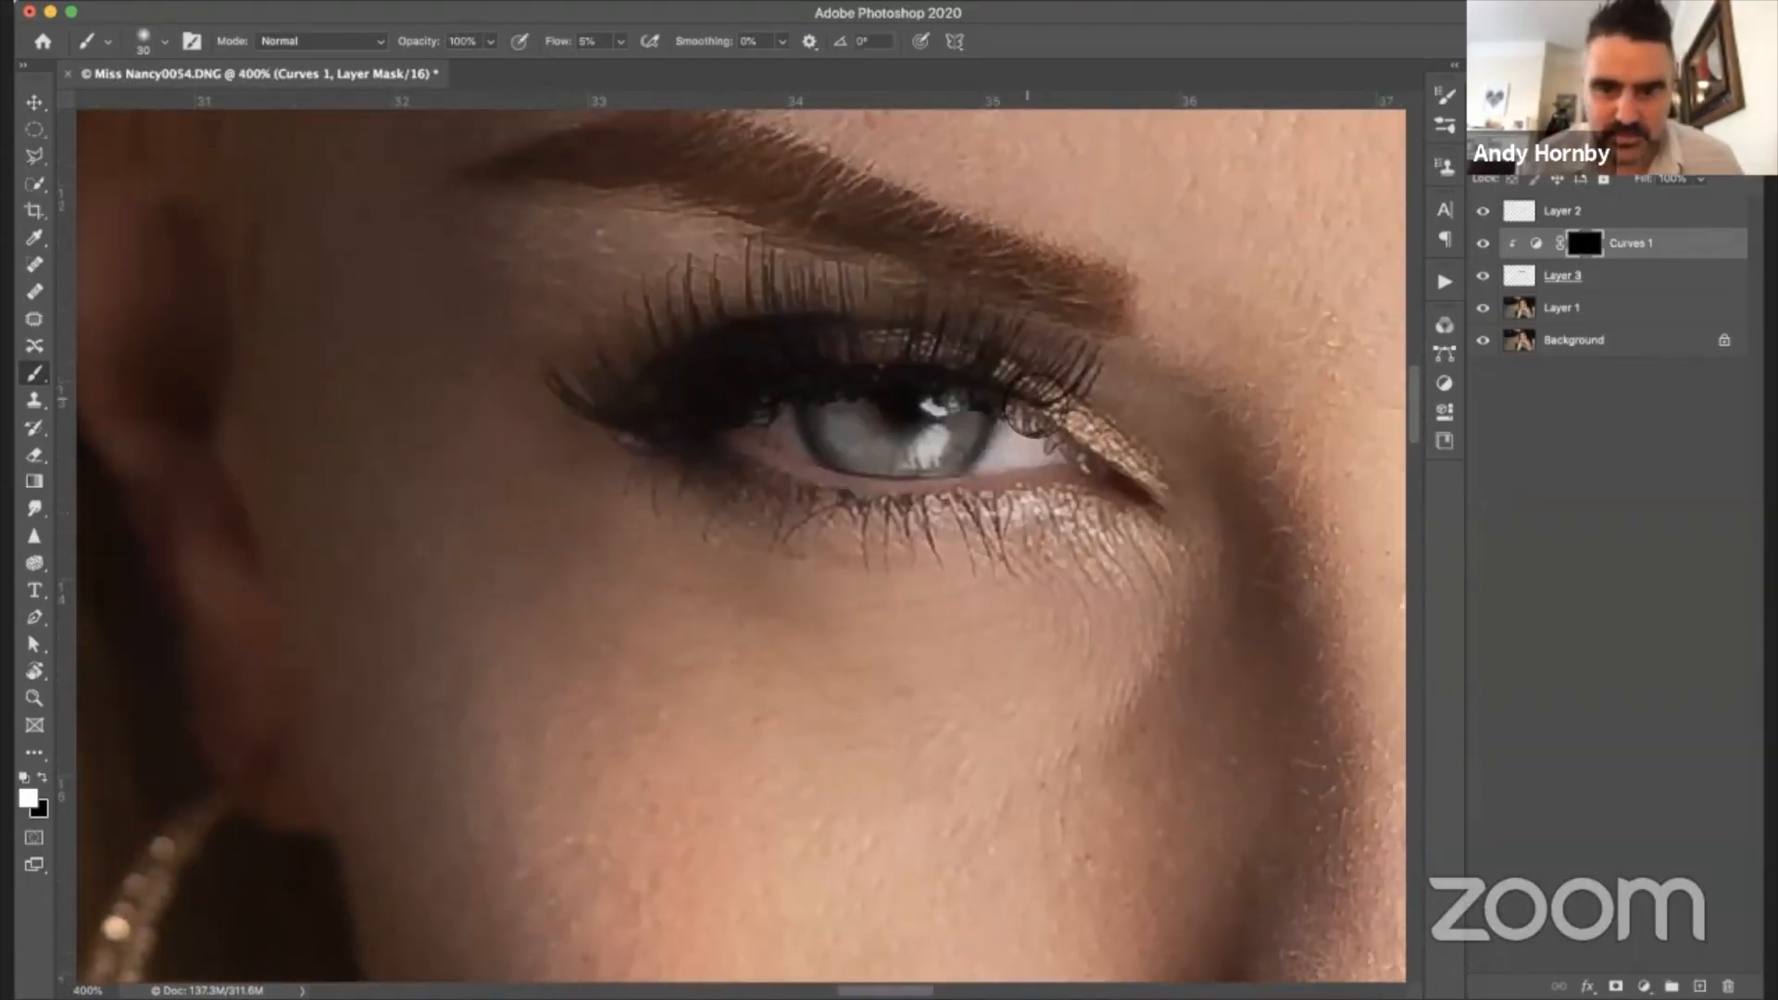
key(bracketleft)
key(bracketleft)
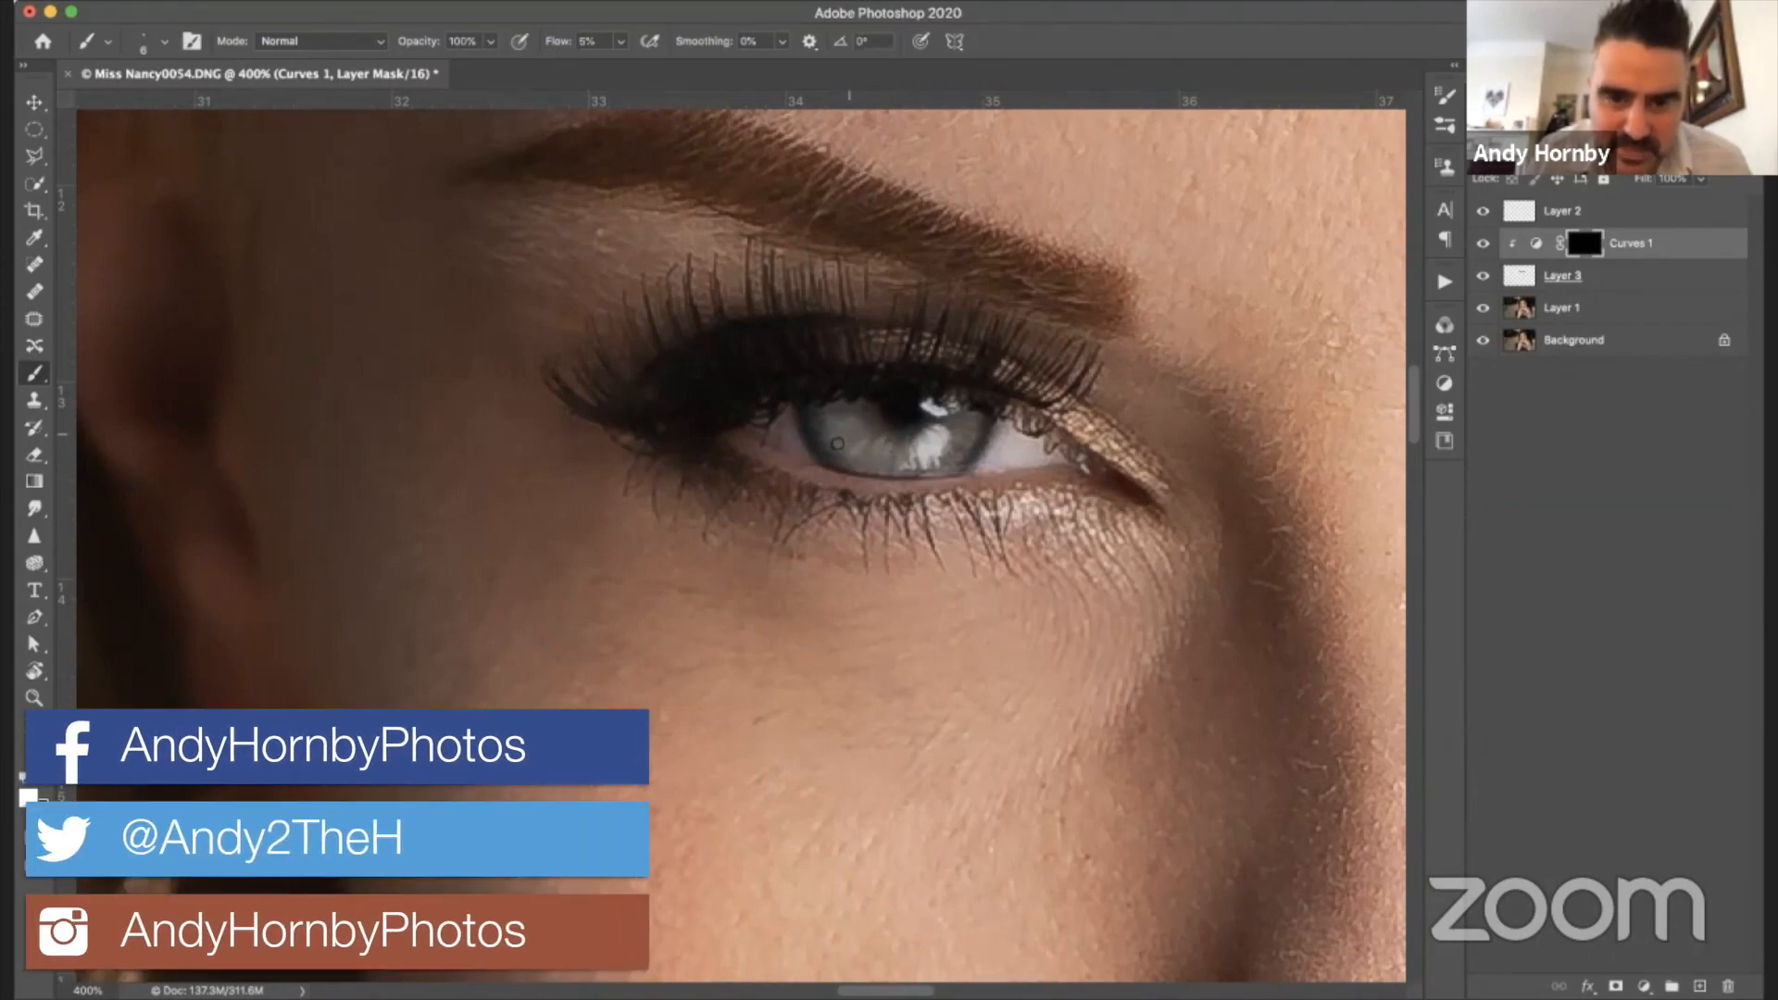
- Brighten the lower iris of the other eye on the Curves 1 mask and refine both irises with a size 10 brush
scroll(927, 452, right, 10)
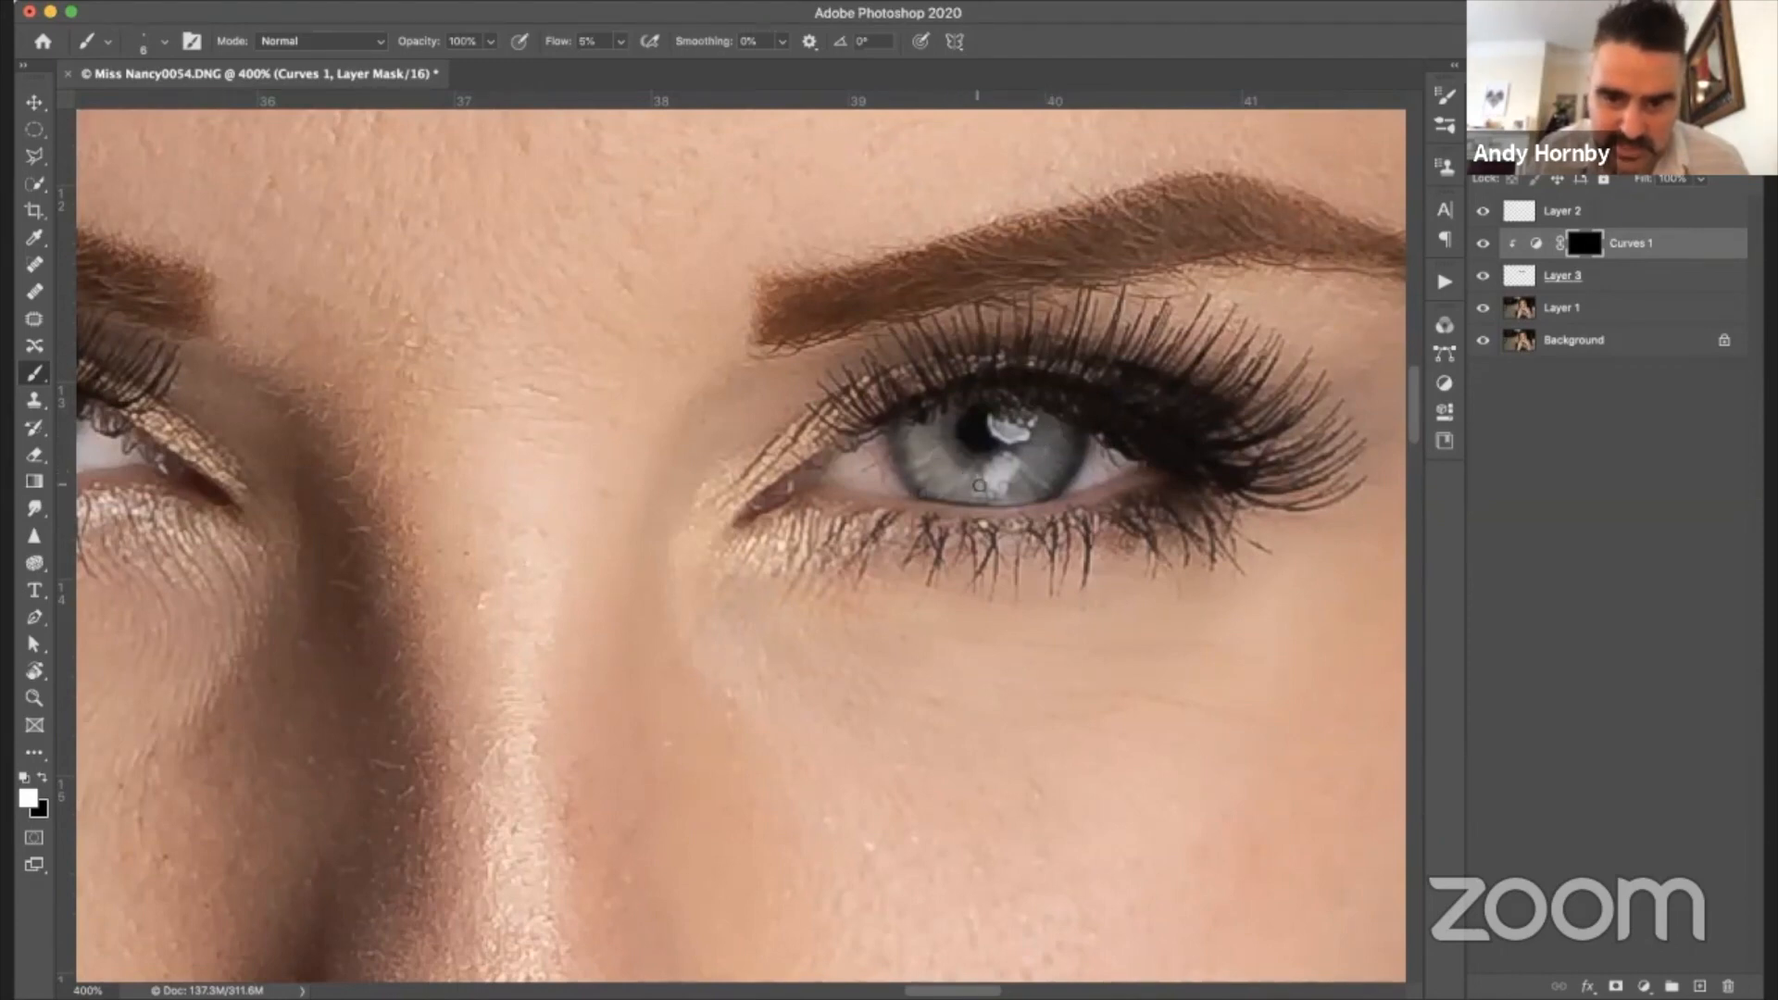
scroll(979, 493, left, 5)
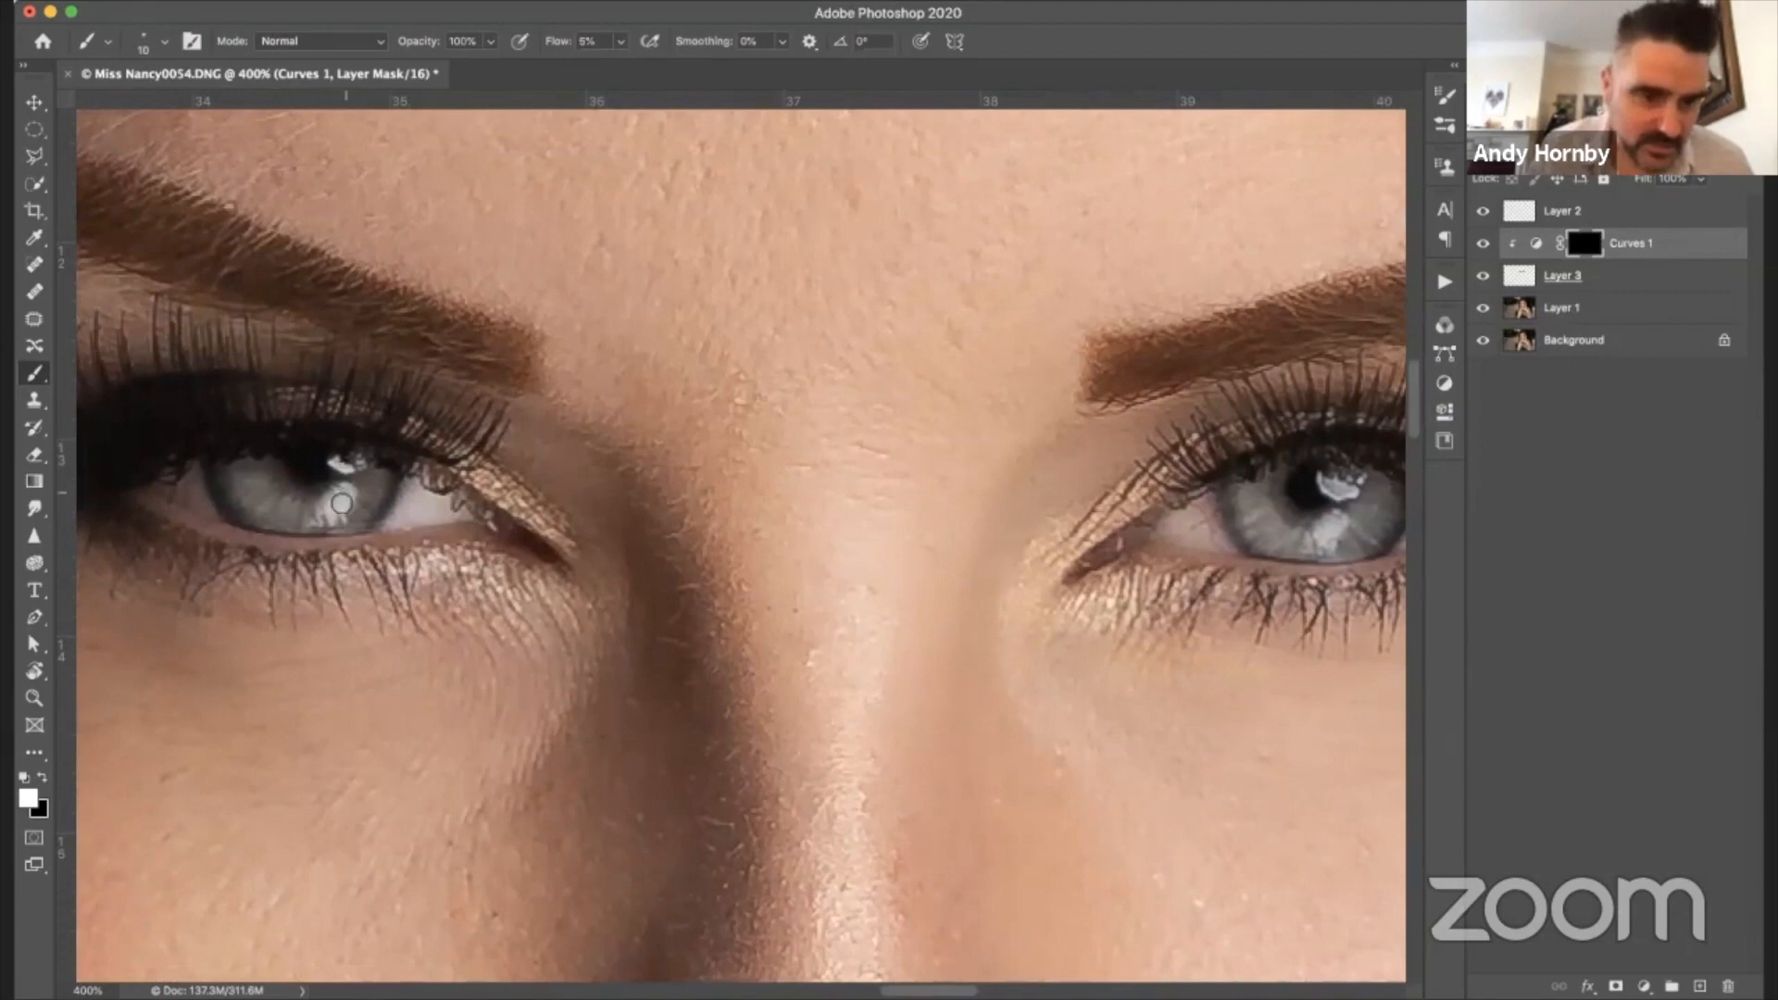
scroll(869, 476, right, 5)
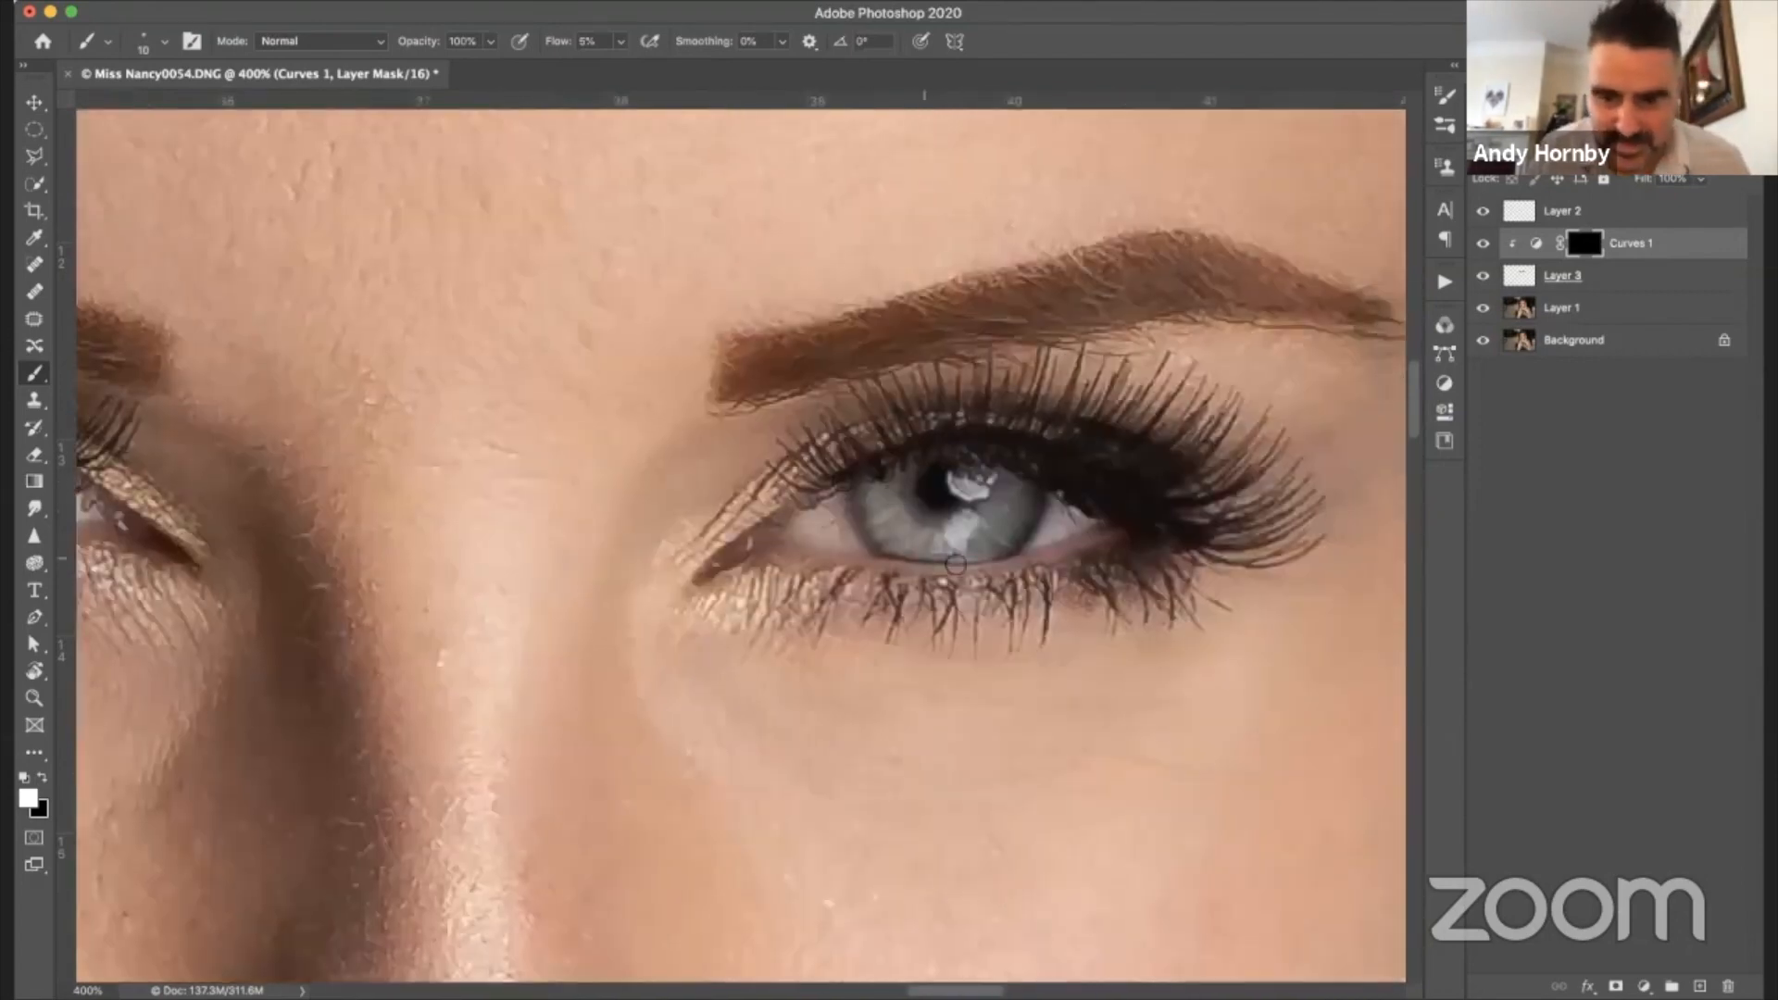
drag(950, 540, 969, 492)
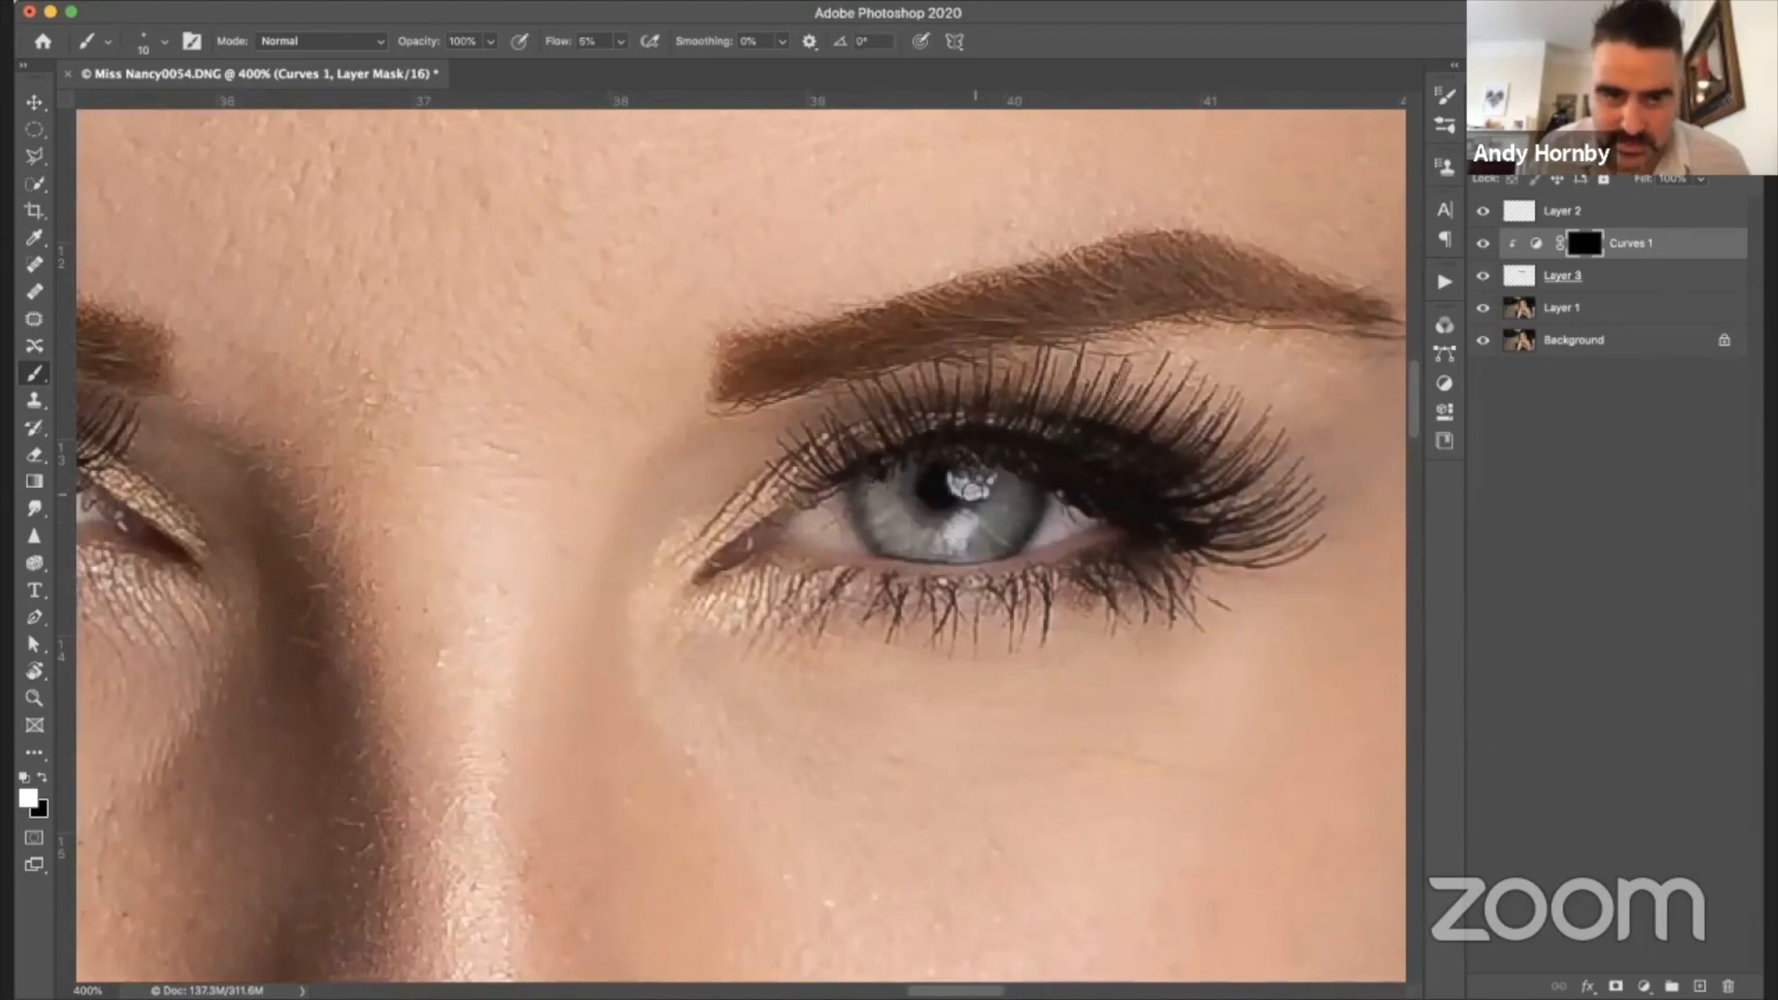
- Check the brightening of both irises from a distance and up close
key(super+minus)
key(super+minus)
key(super+minus)
key(super+minus)
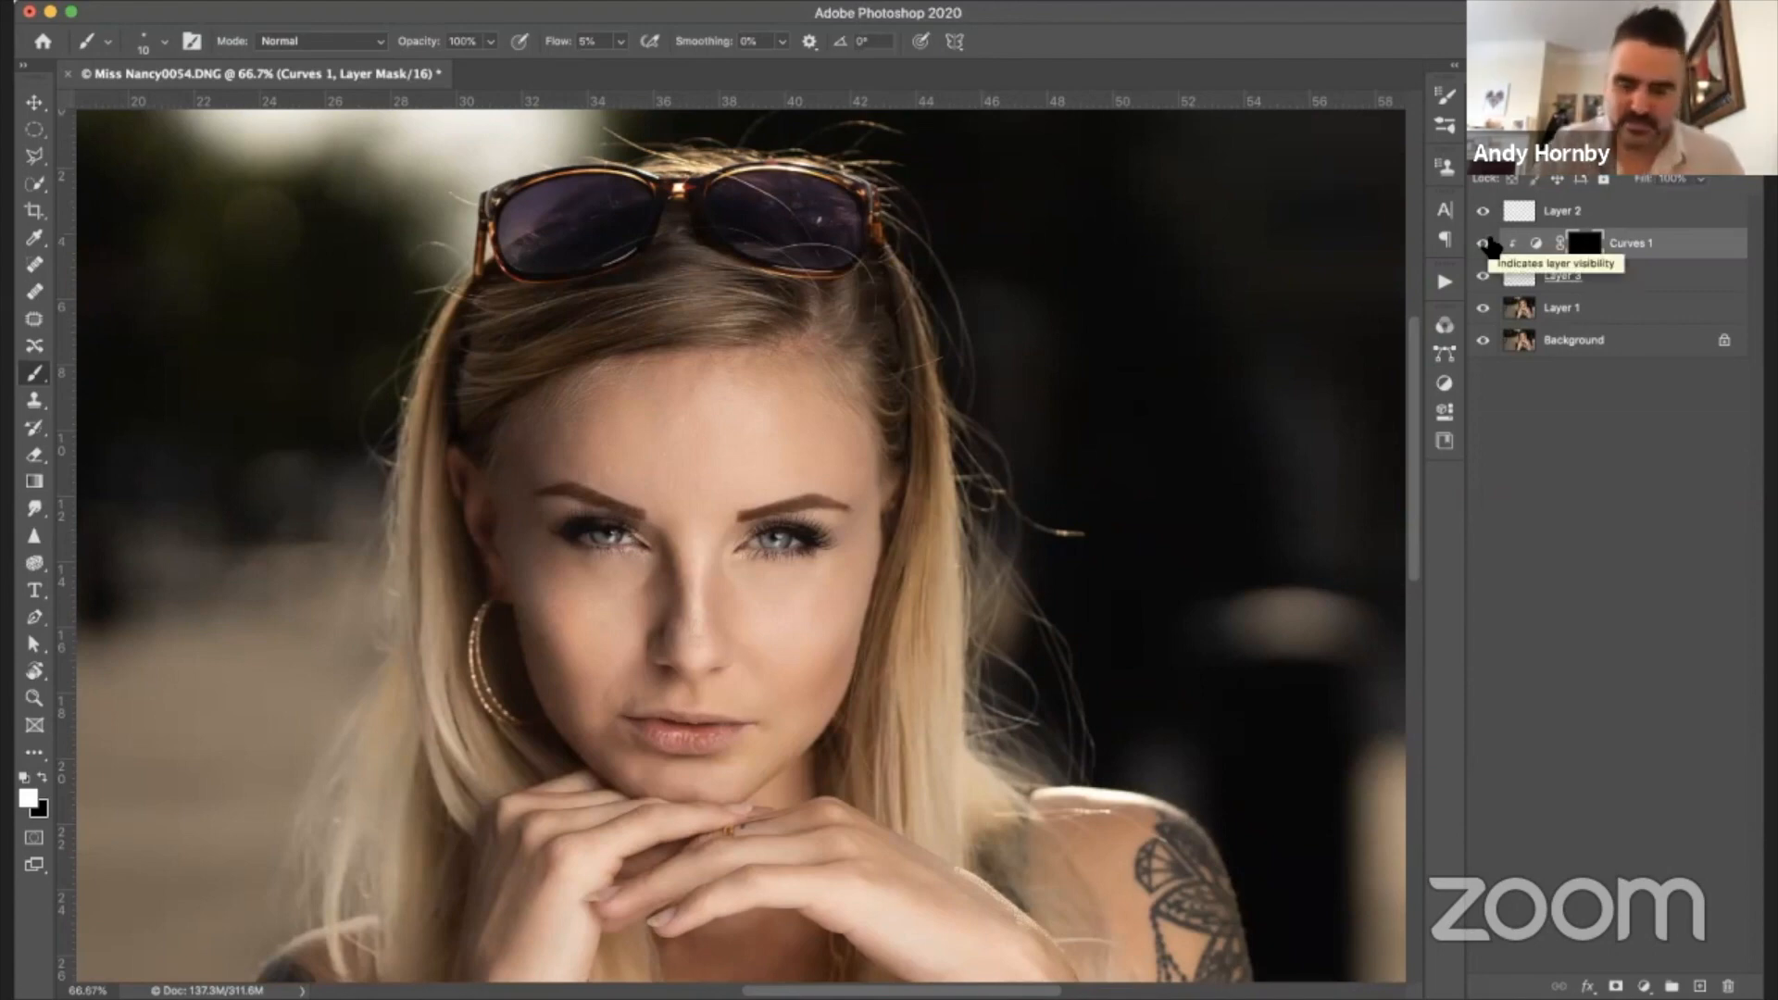
key(super+plus)
key(super+plus)
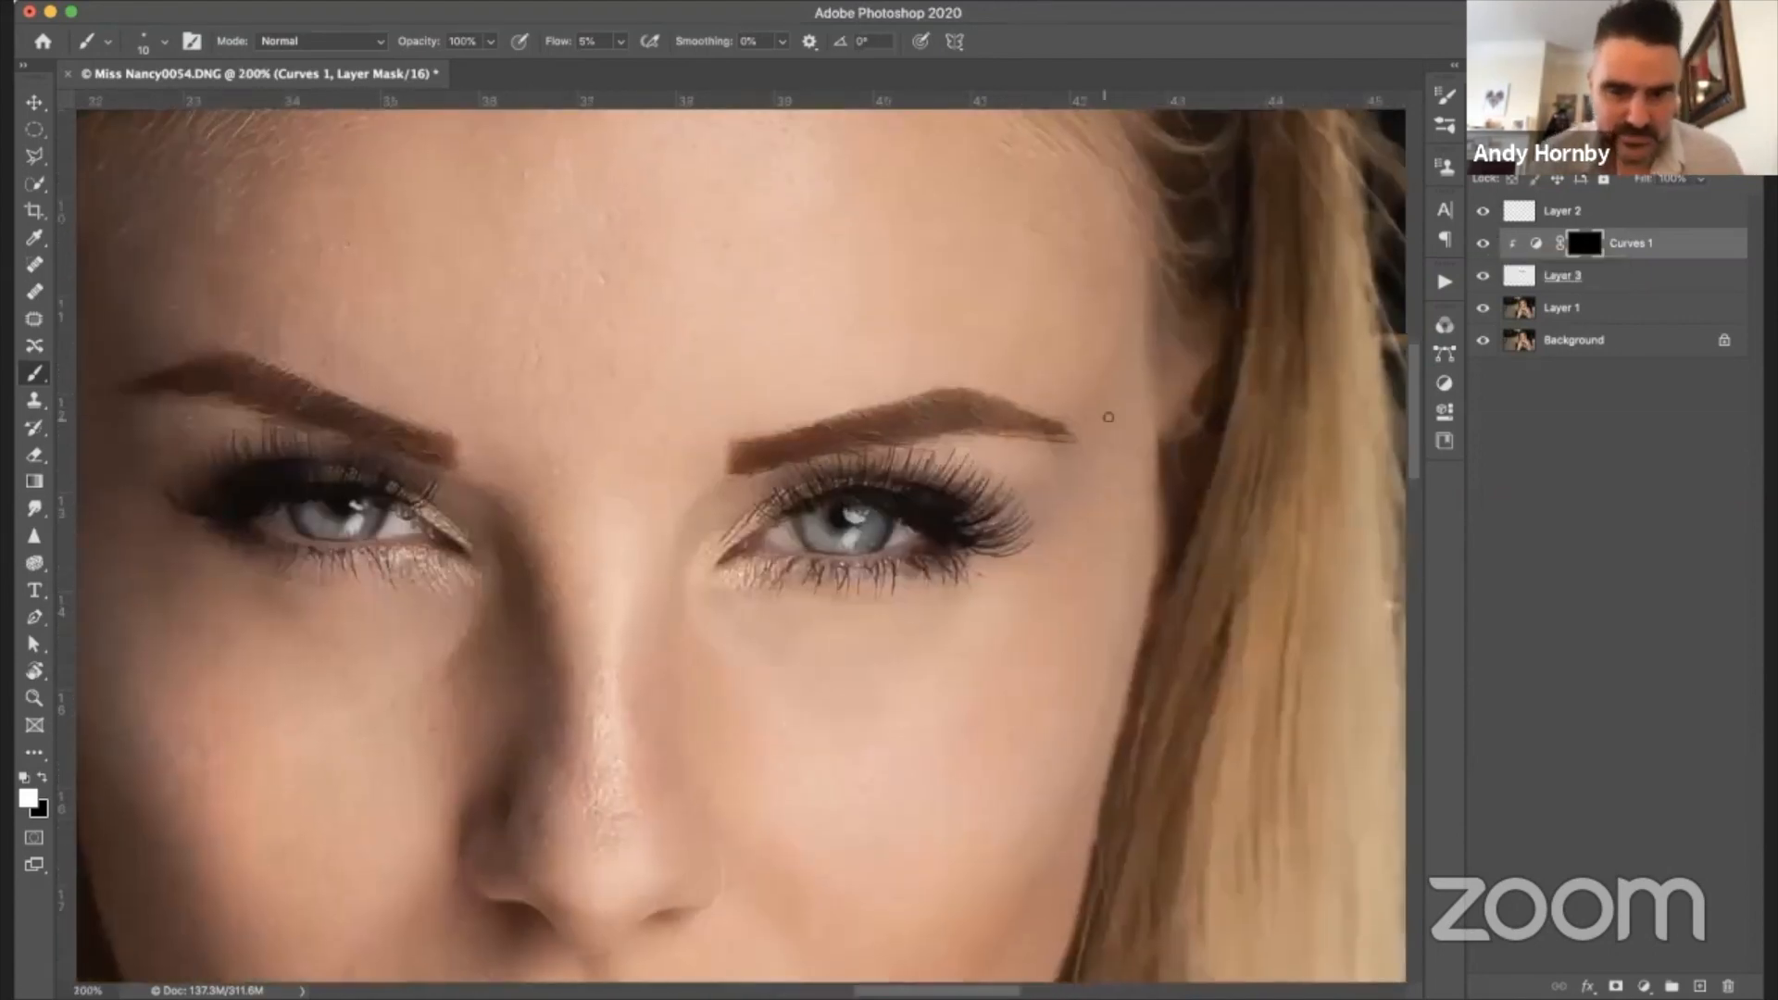
drag(937, 427, 1146, 422)
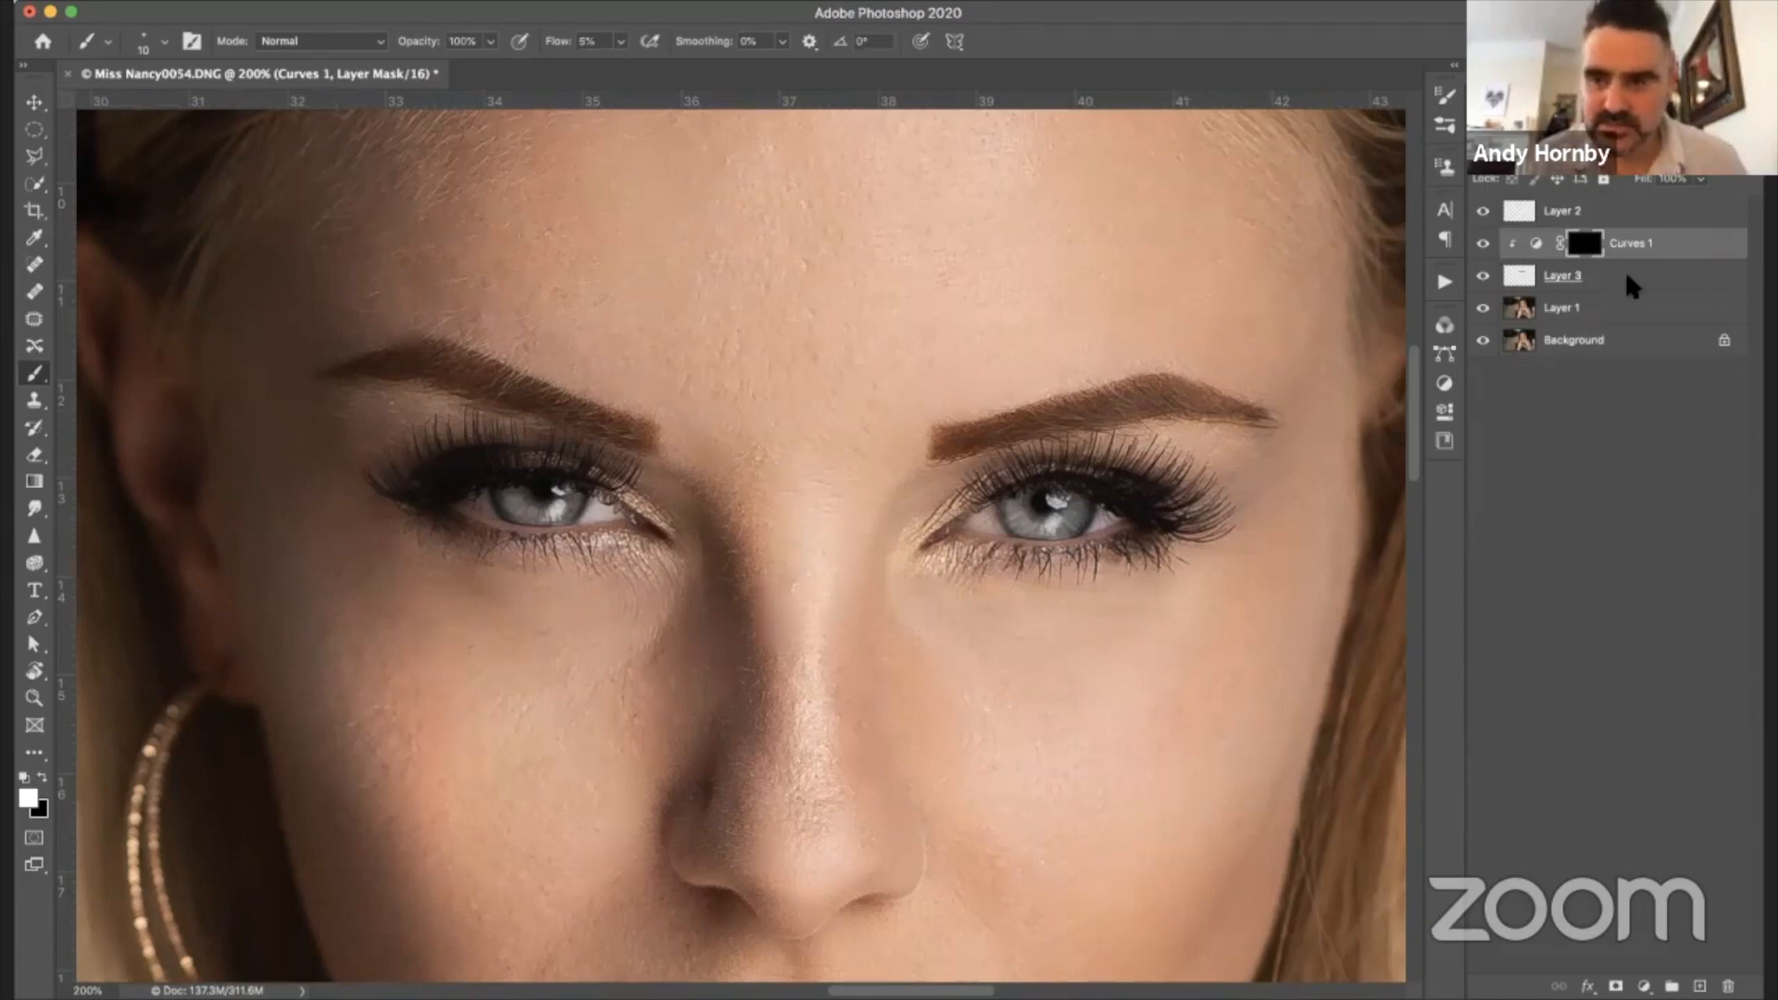
- Add a second Curves adjustment clipped to Layer 3, lower the middle of its RGB curve to darken, and invert its mask to black
click(1644, 986)
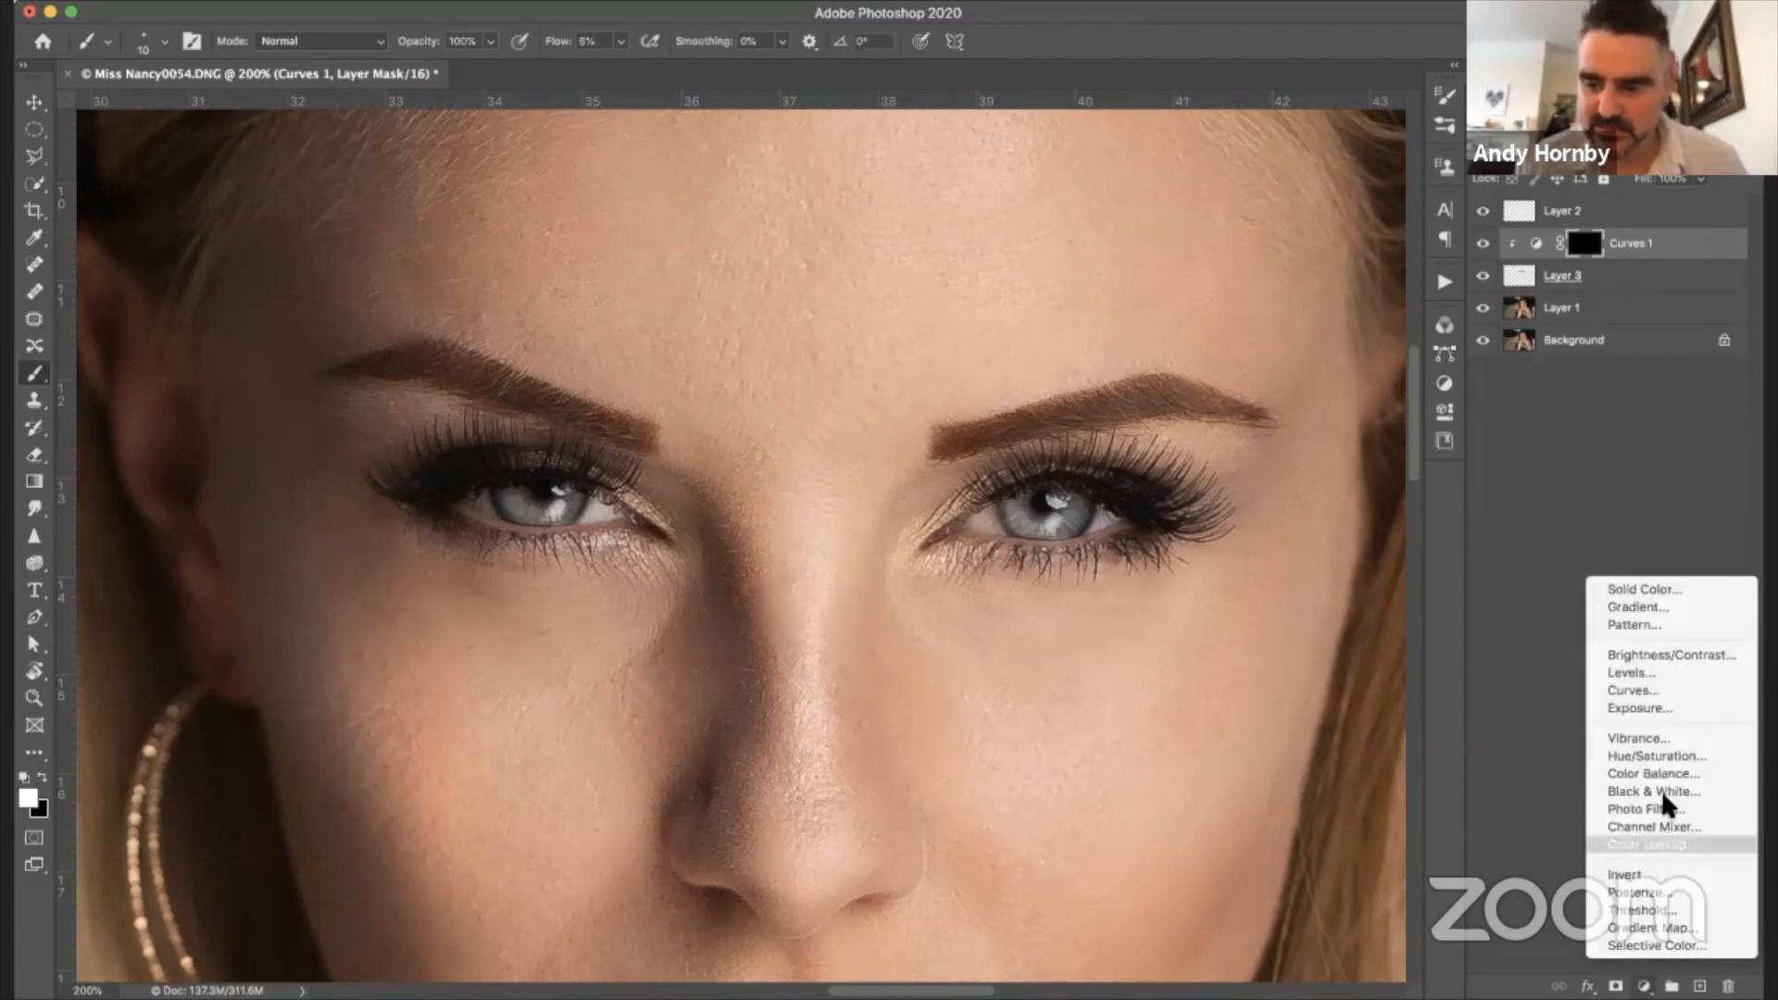
click(1659, 688)
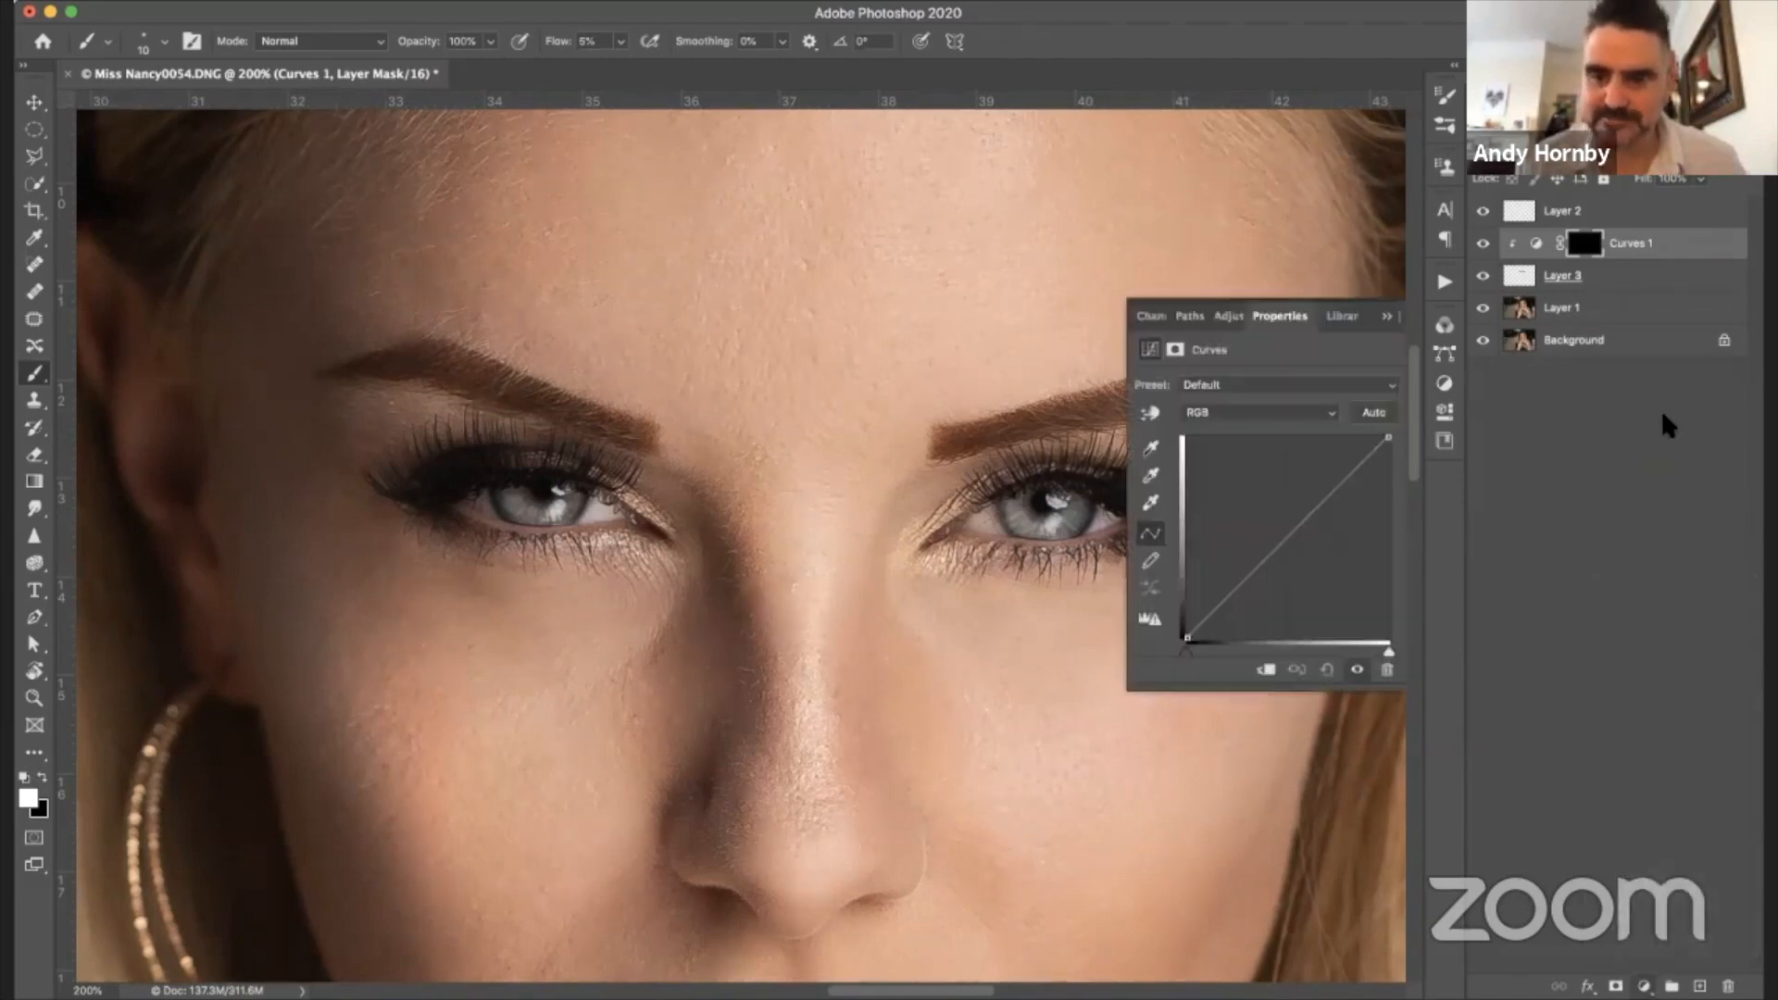
click(1293, 534)
drag(1298, 537, 1303, 541)
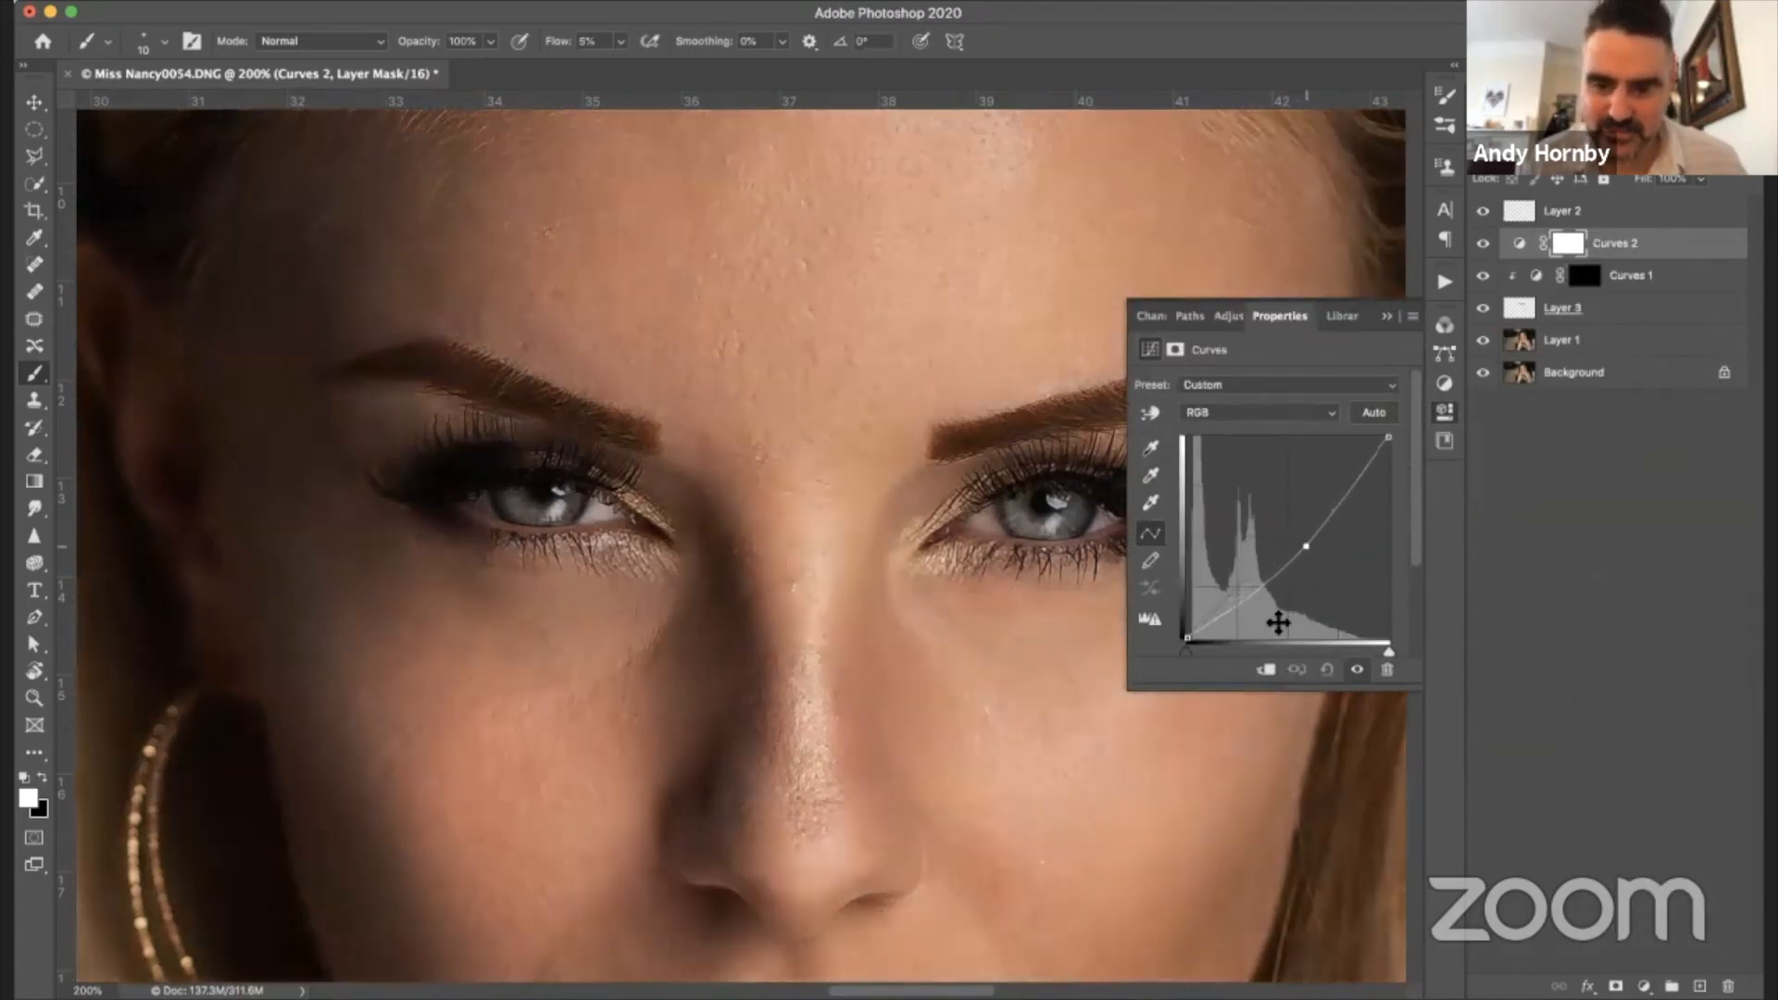
click(1266, 670)
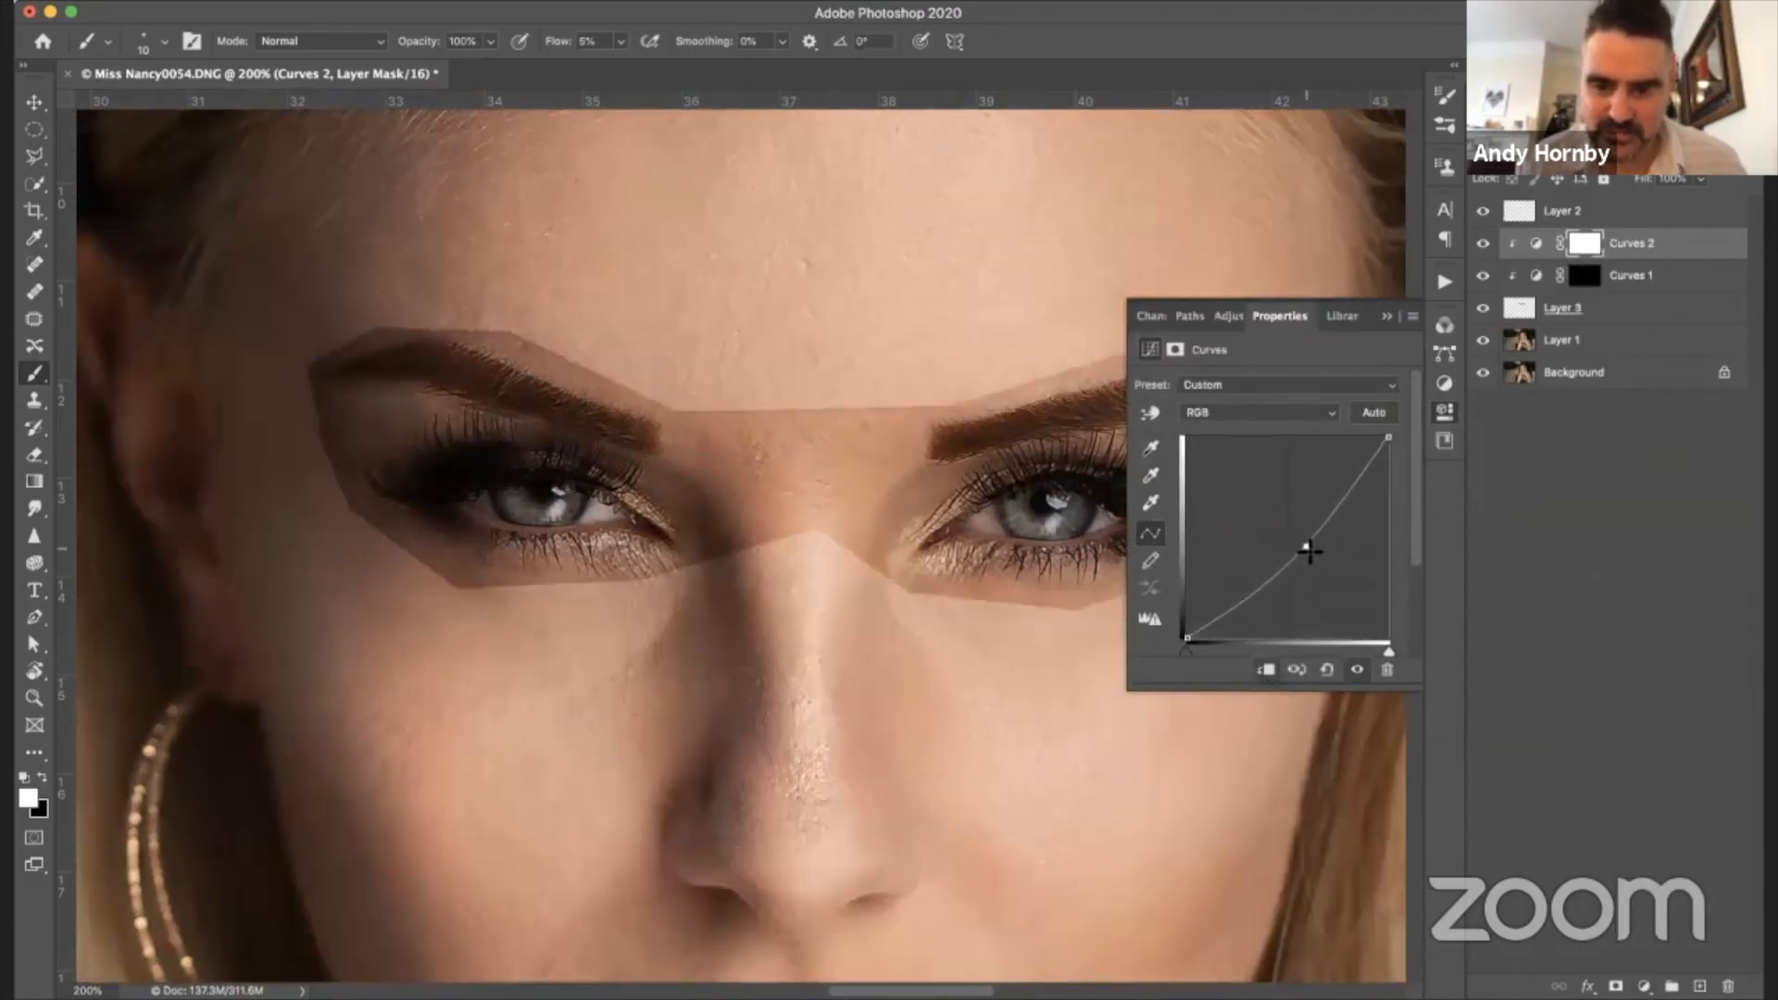
drag(1309, 551, 1307, 545)
click(1387, 311)
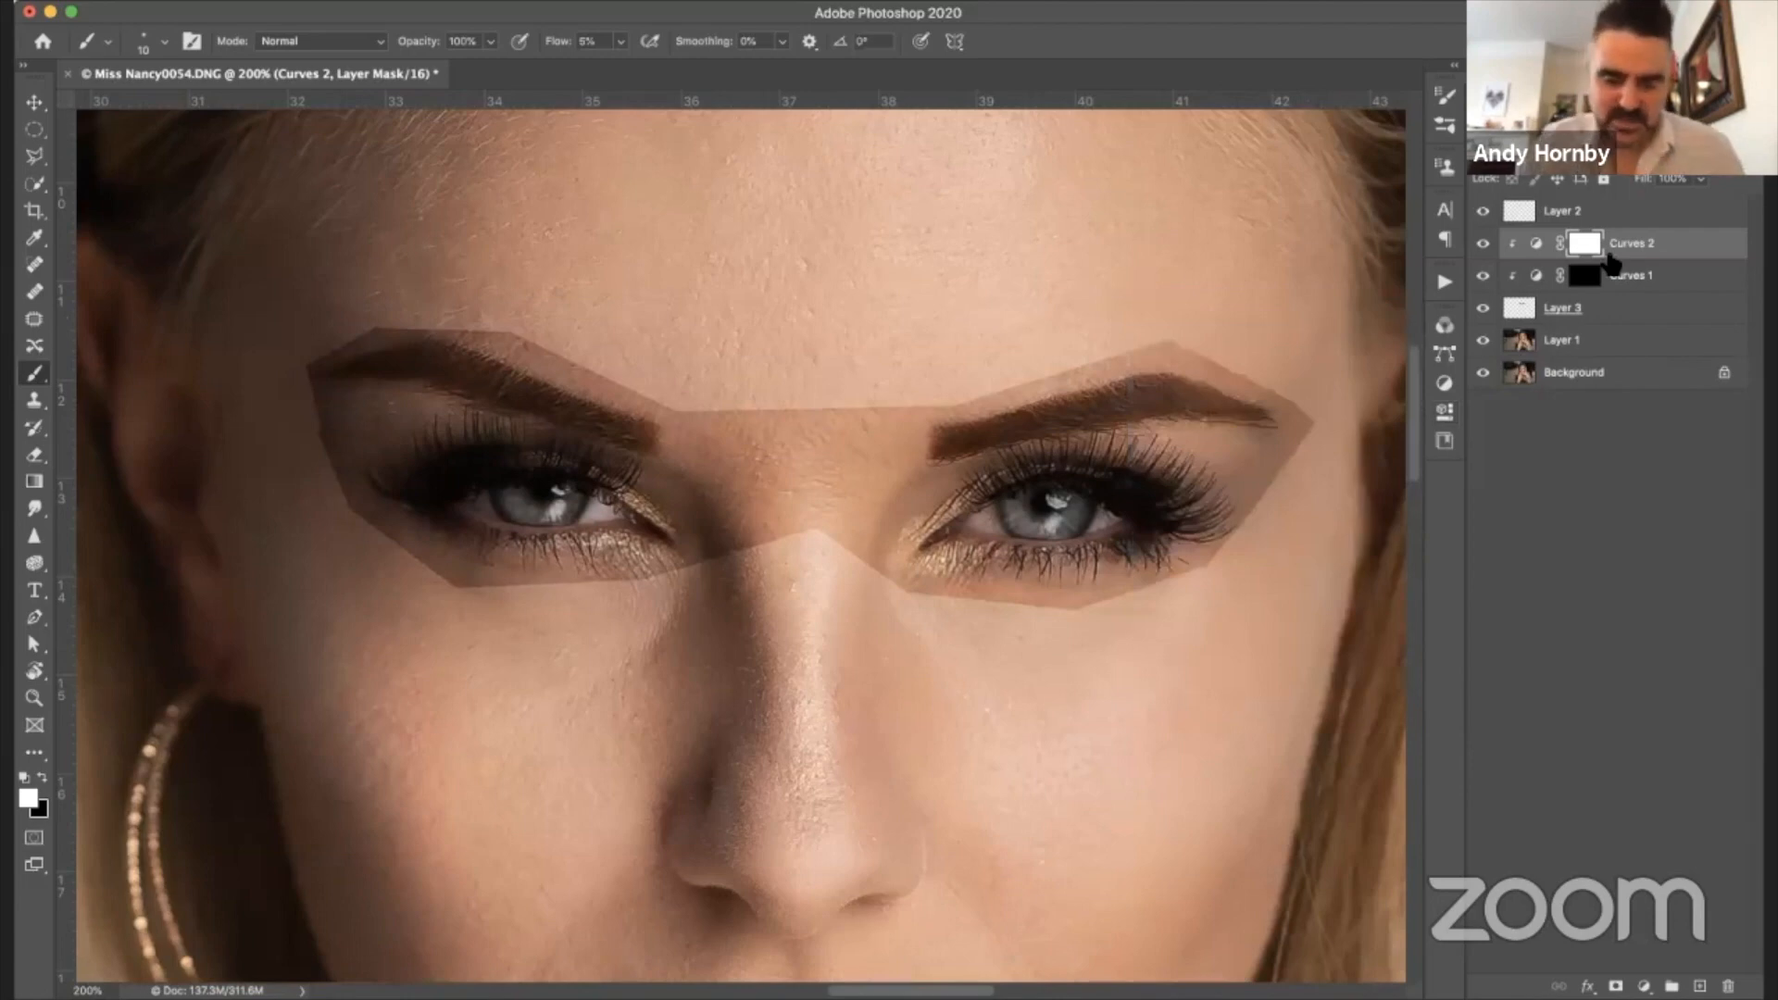
key(super+i)
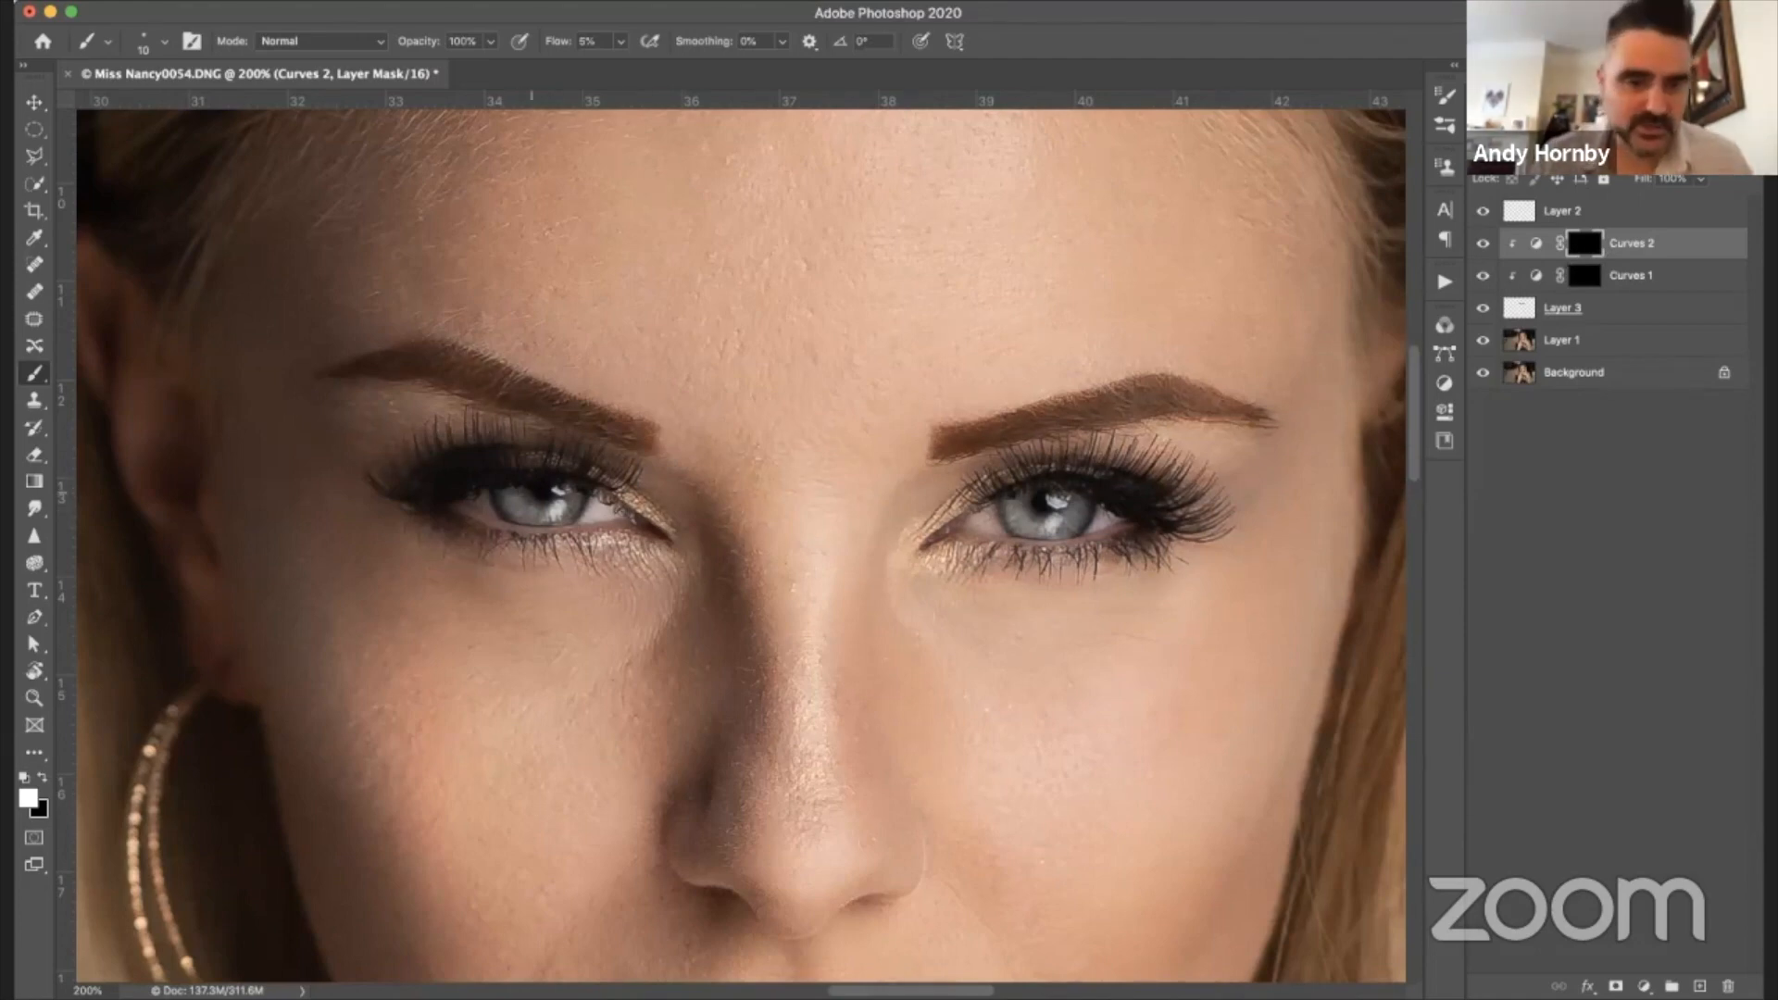
- Paint white on the Curves 2 mask with small brushes up to size 15 to darken details around both eyes, and check the result
key(])
key(])
key(])
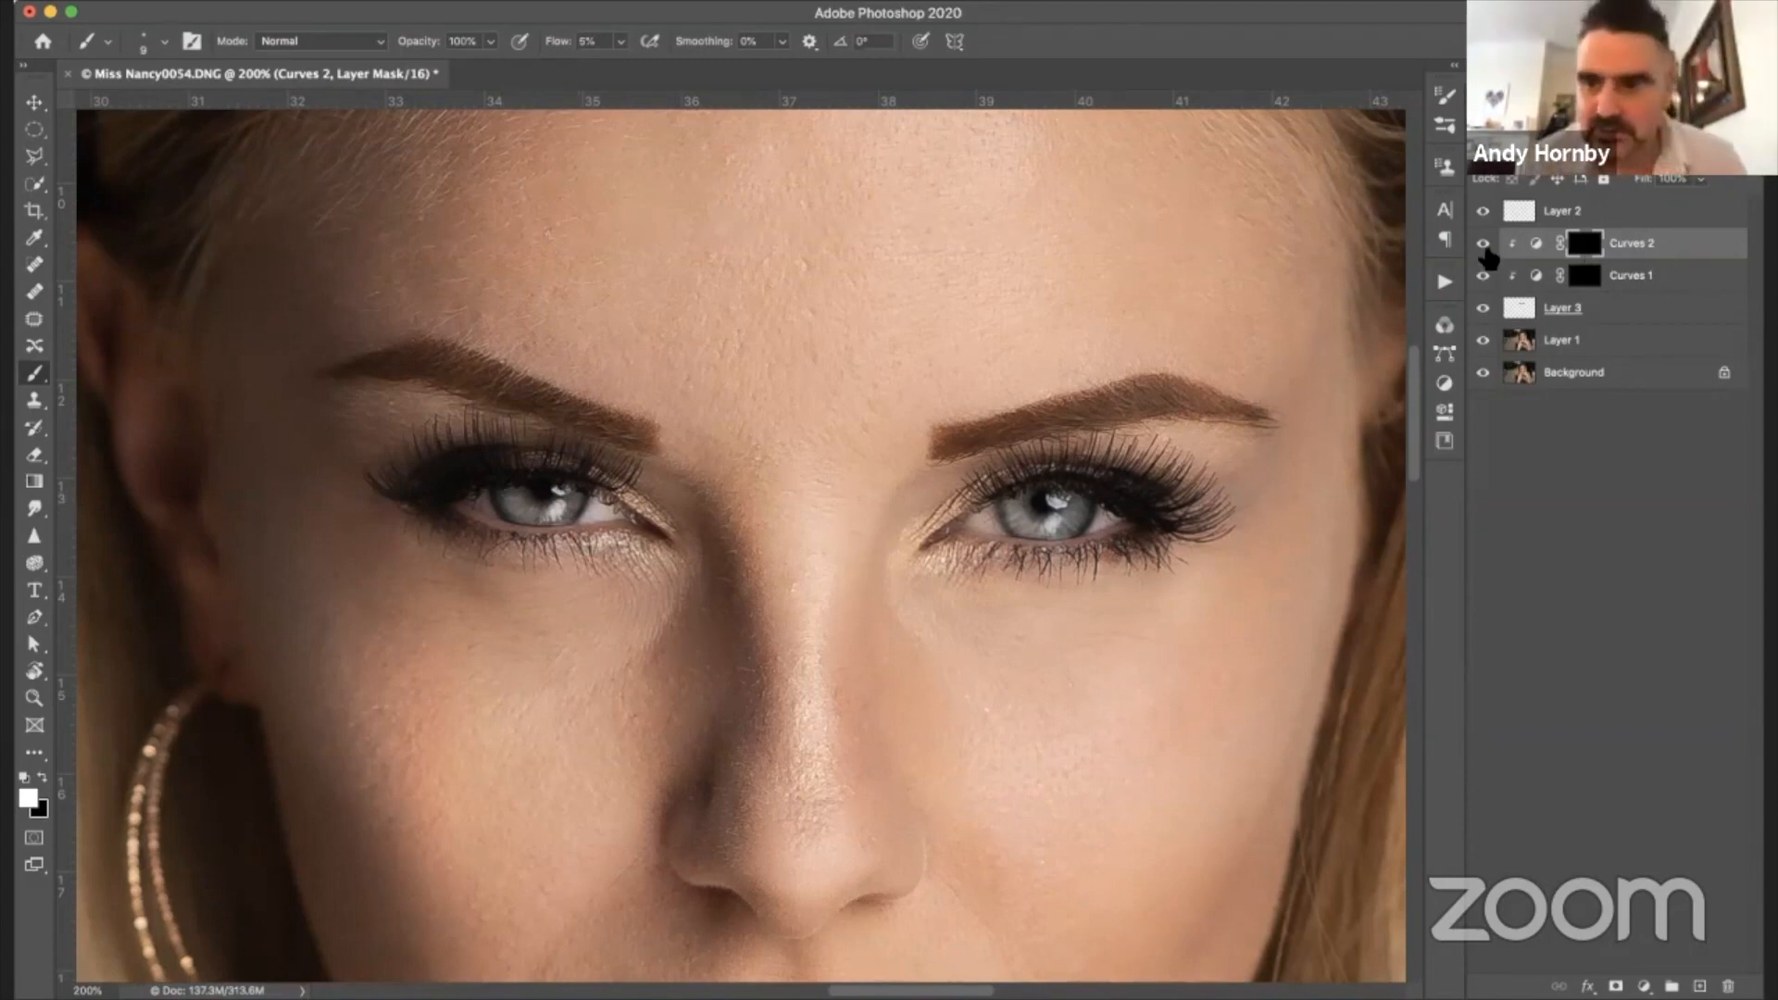
click(1483, 243)
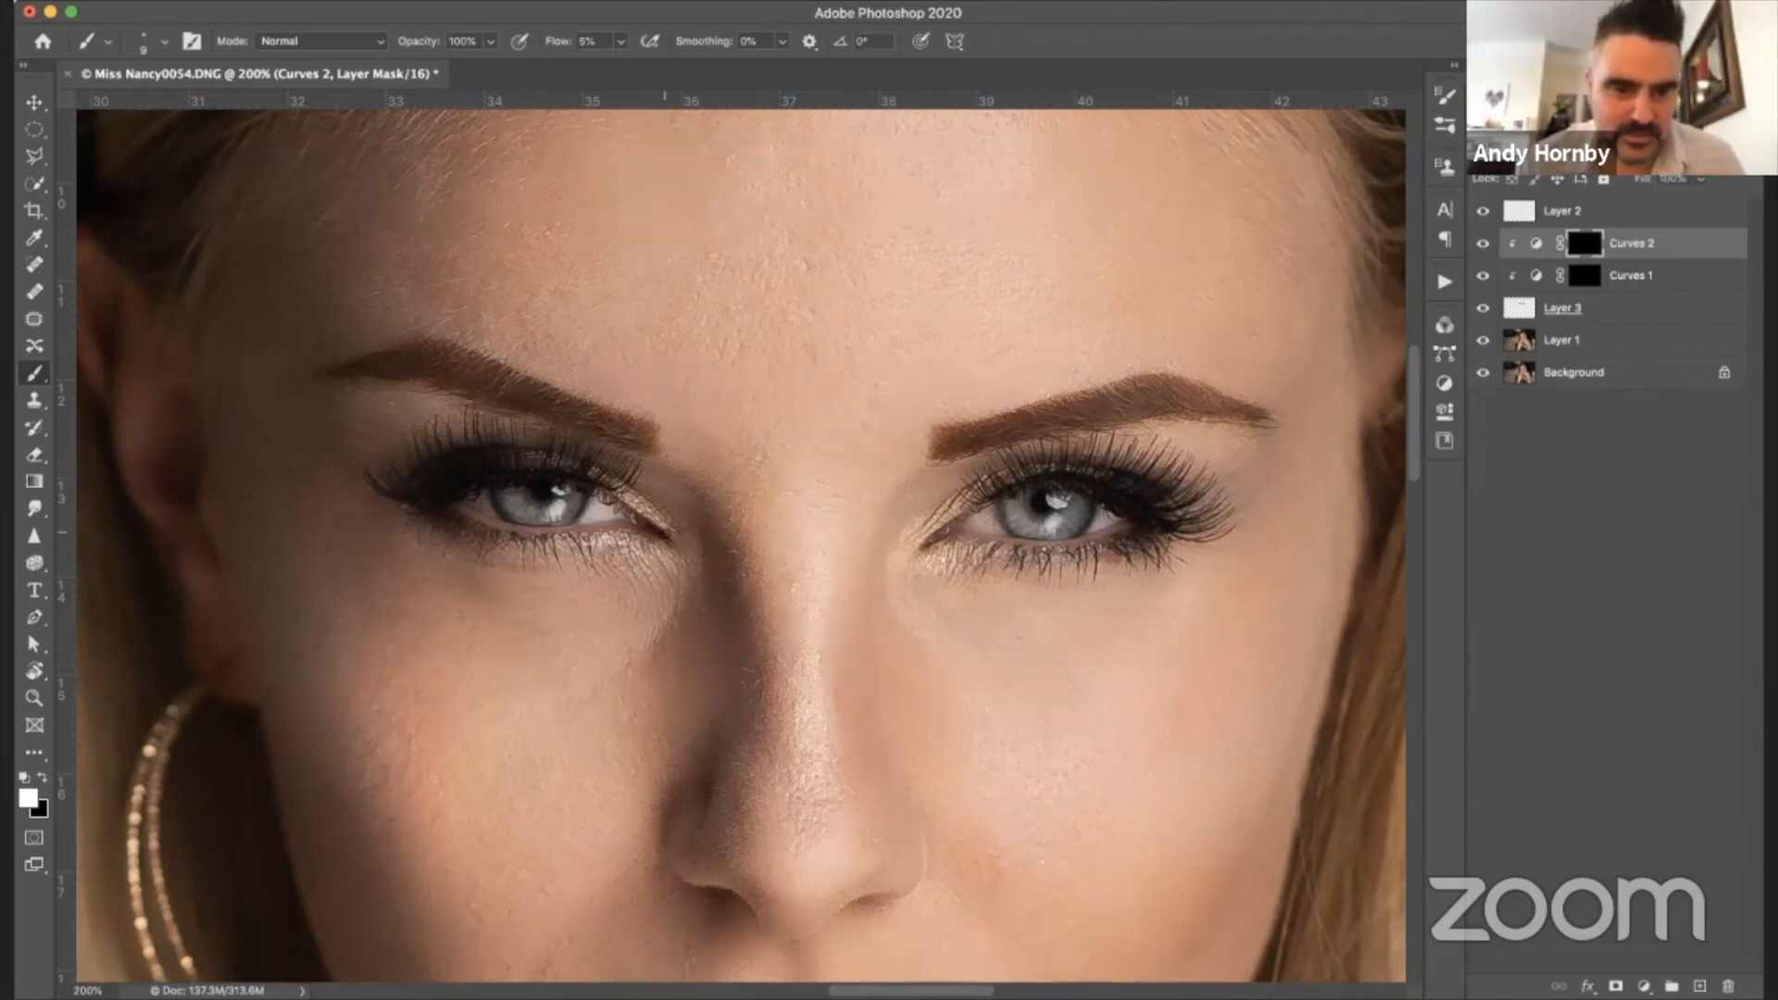
key(bracketright)
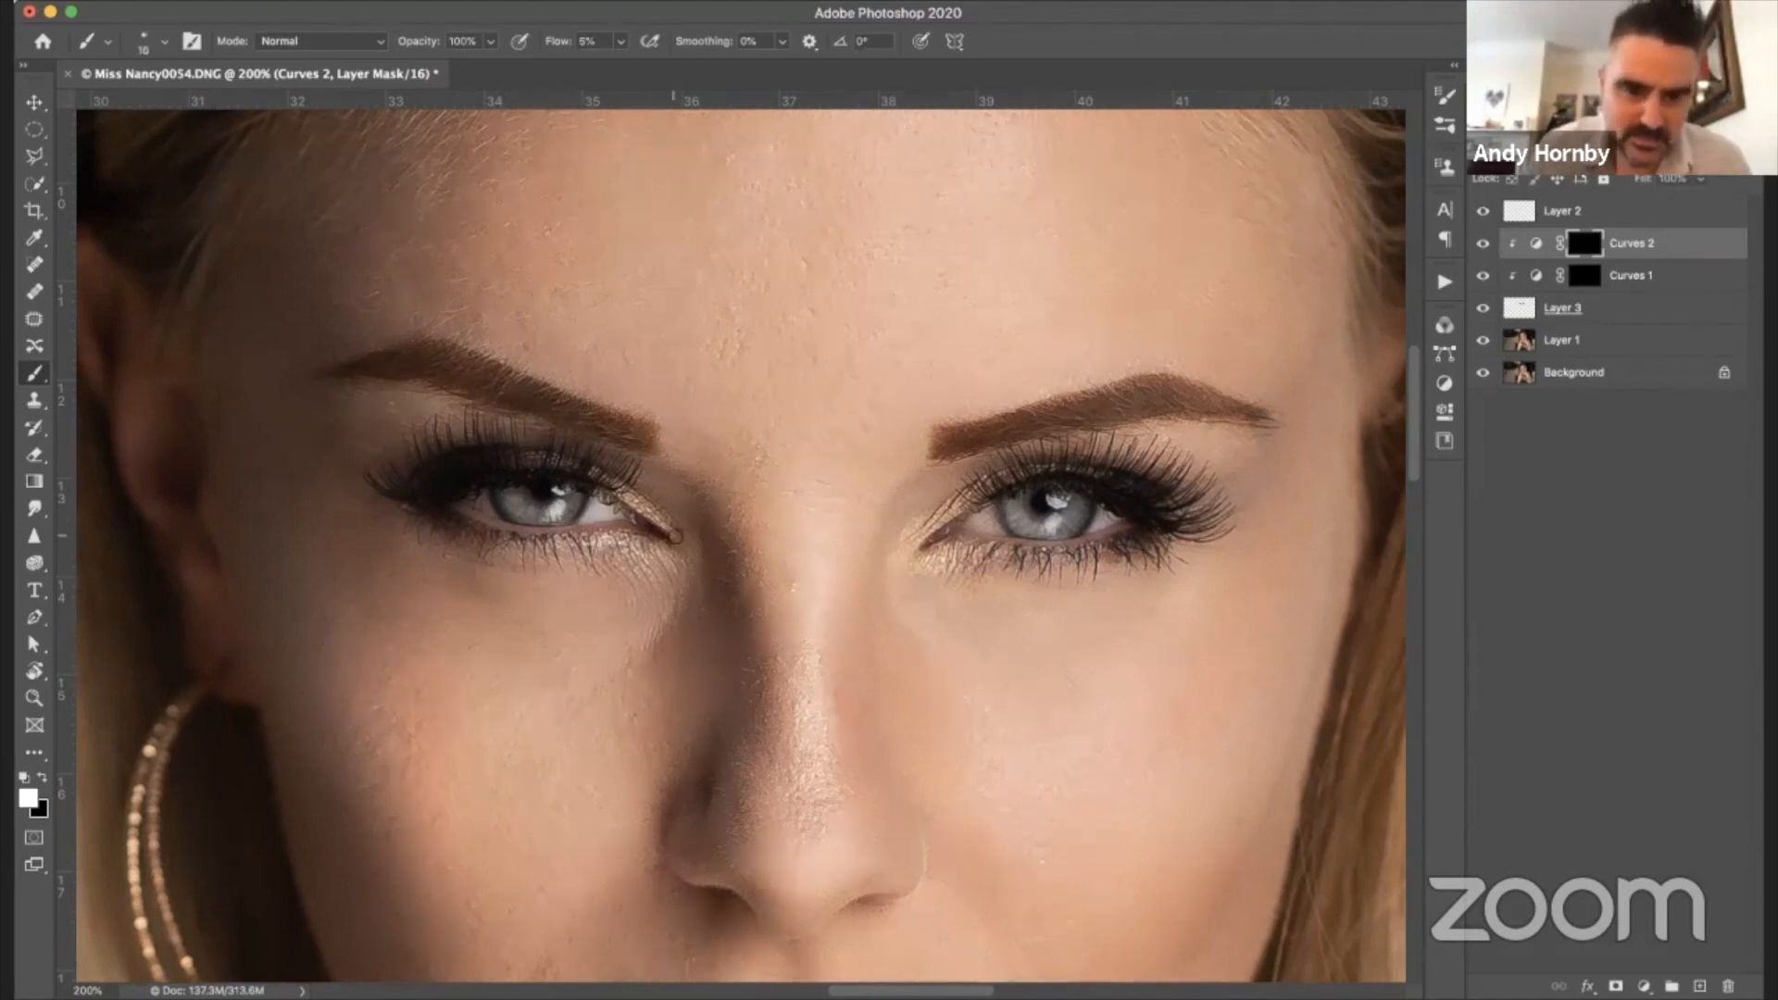
key(bracketright)
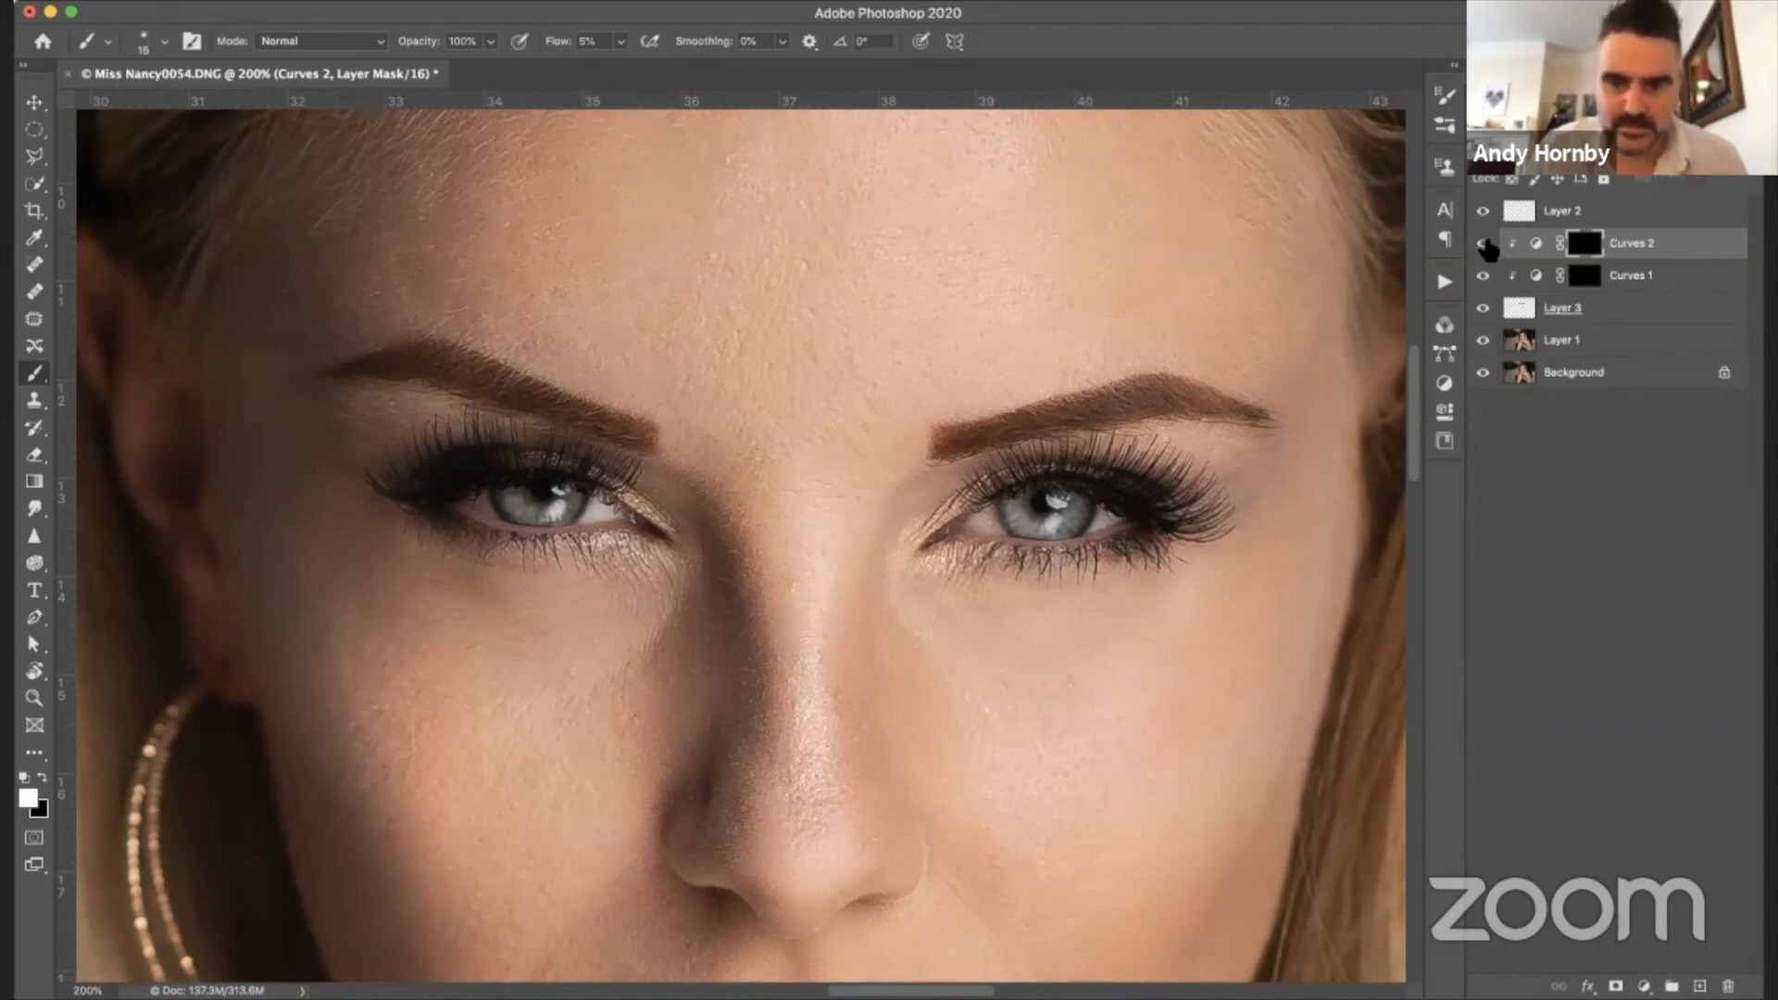
key(super+minus)
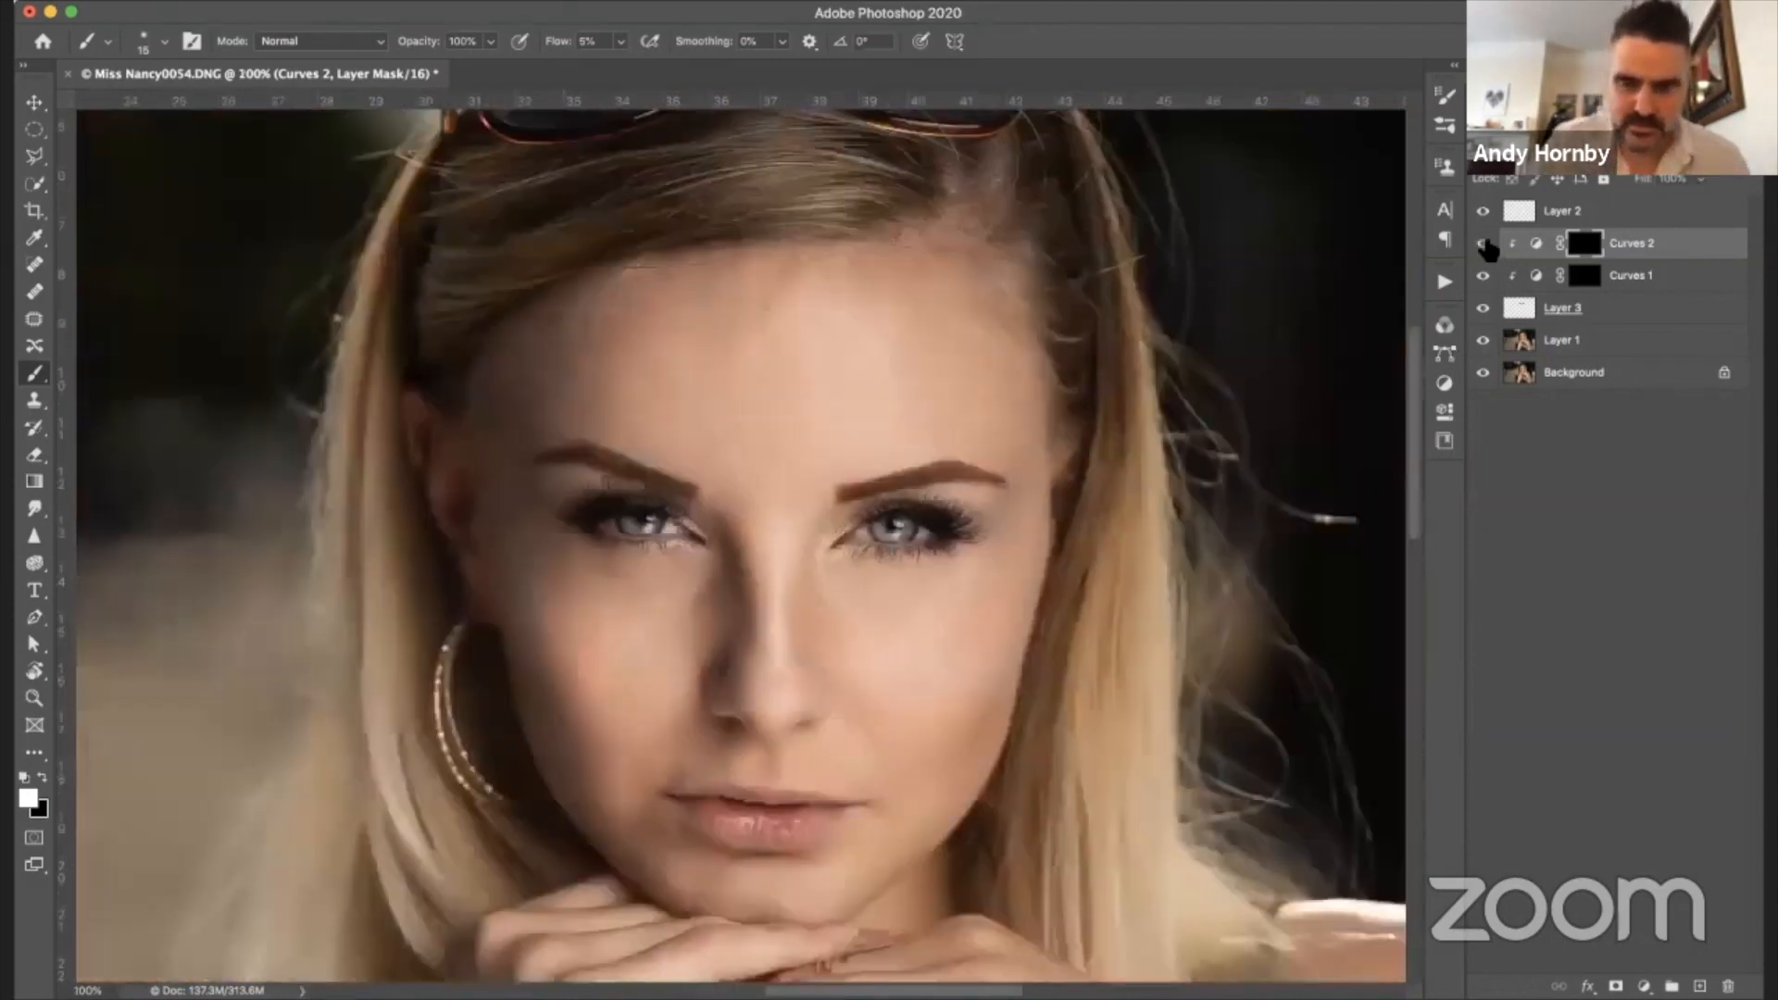
key(super+0)
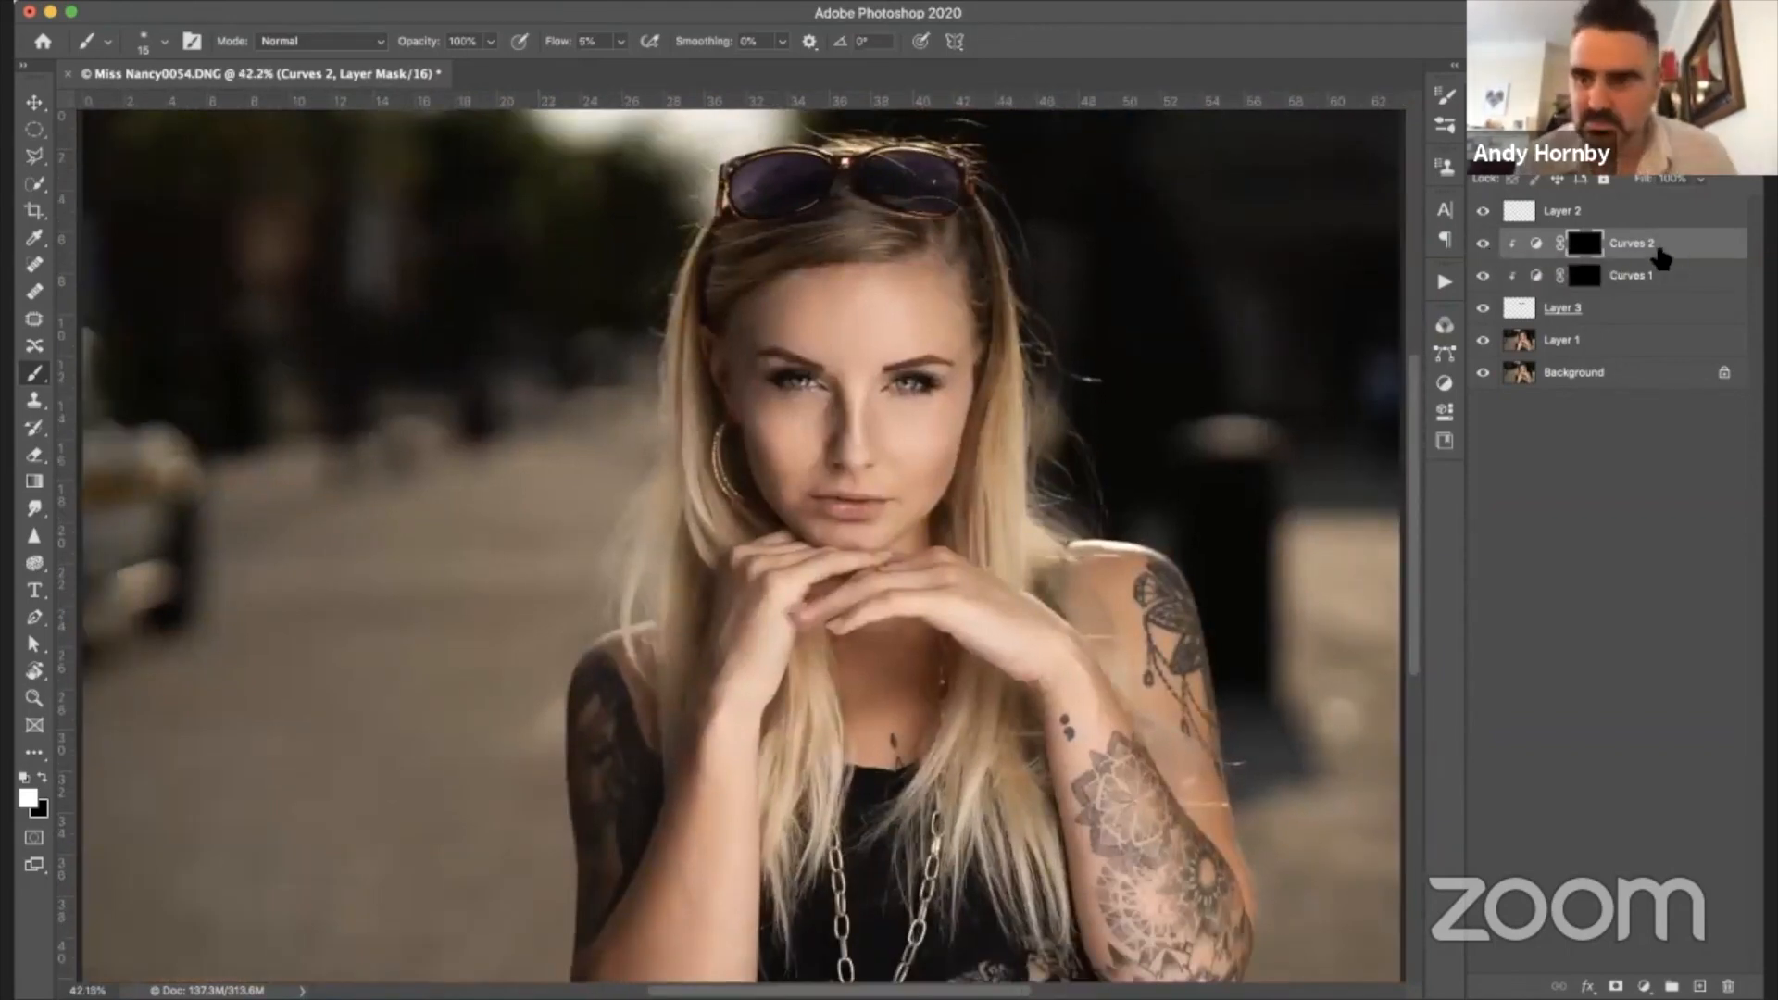
- Group Curves 2, Curves 1 and Layer 3, and compare the portrait with and without the group's eye edits
shift+click(1632, 313)
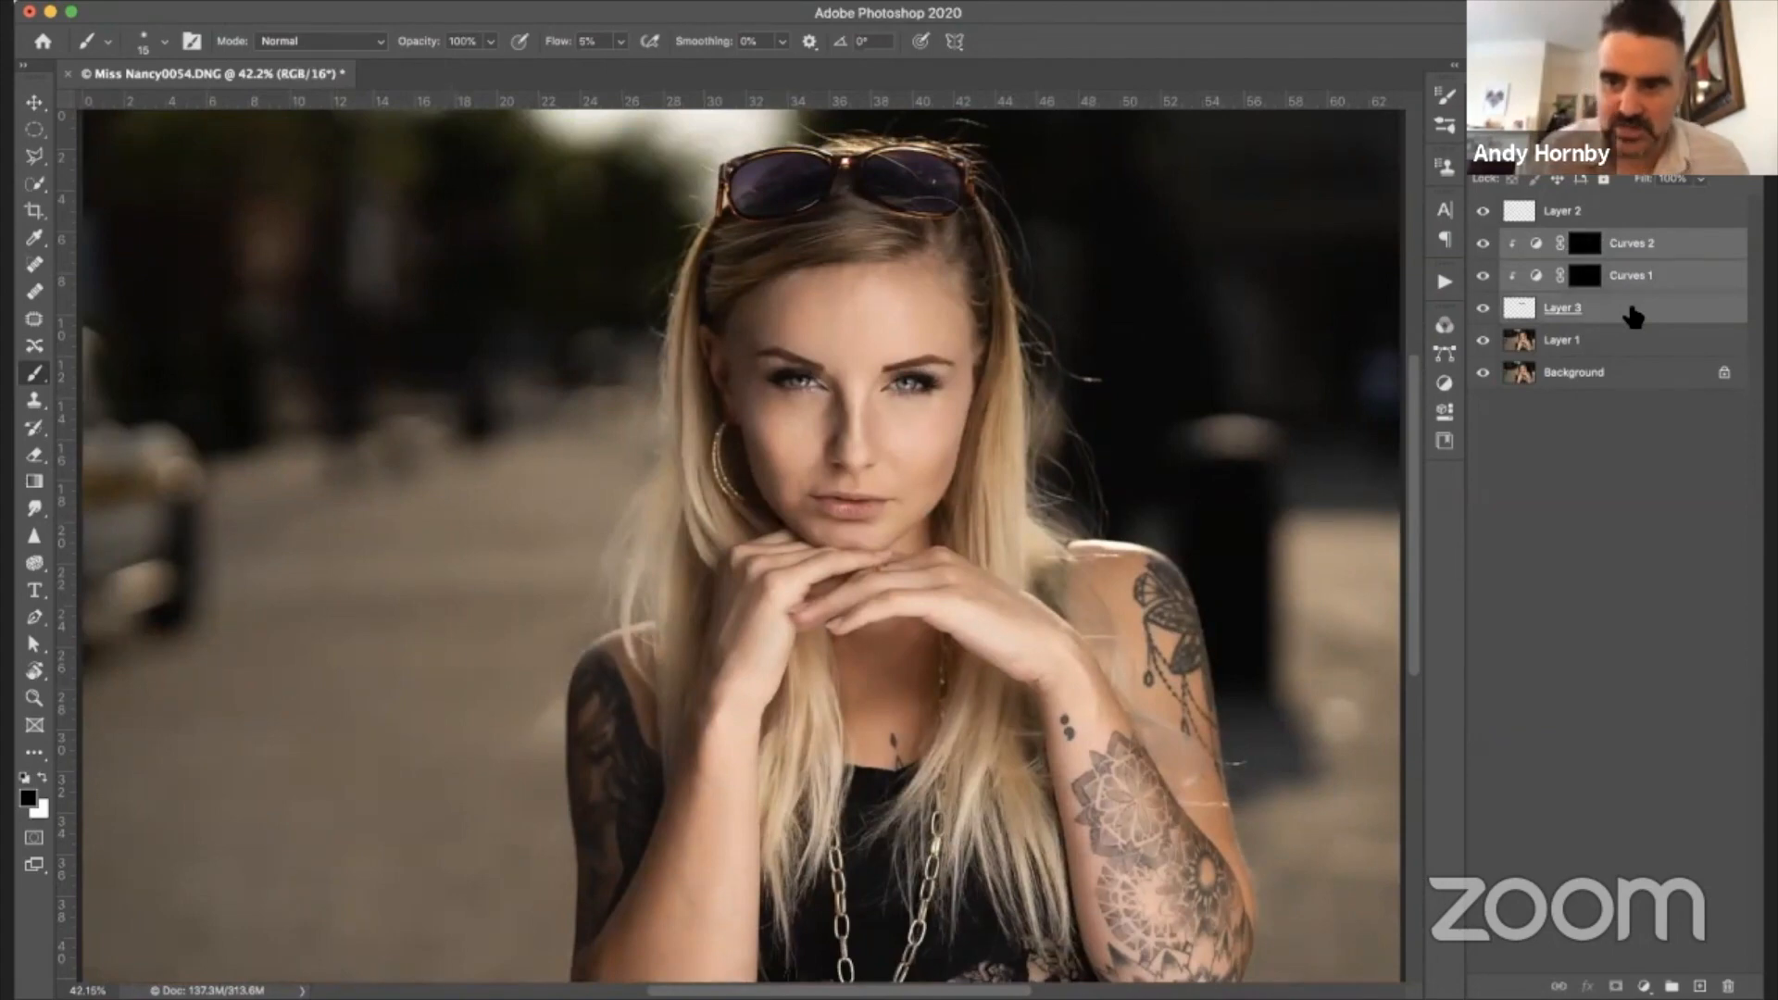
key(super+g)
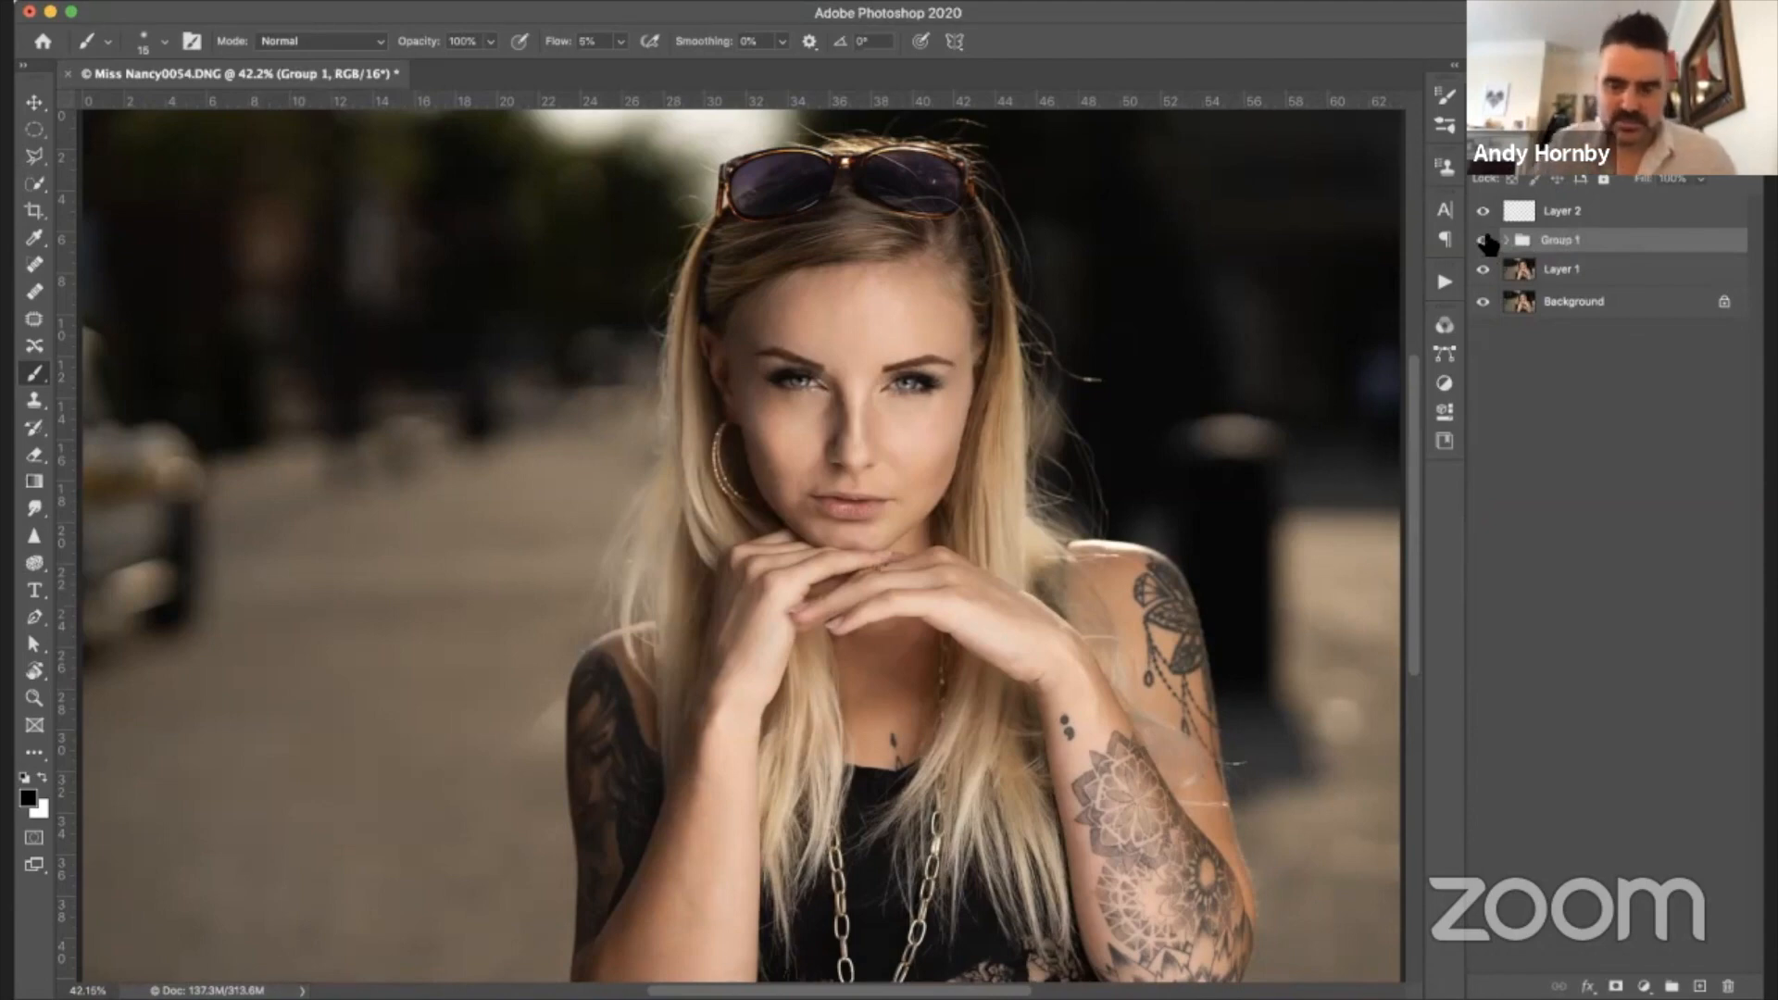
key(super+minus)
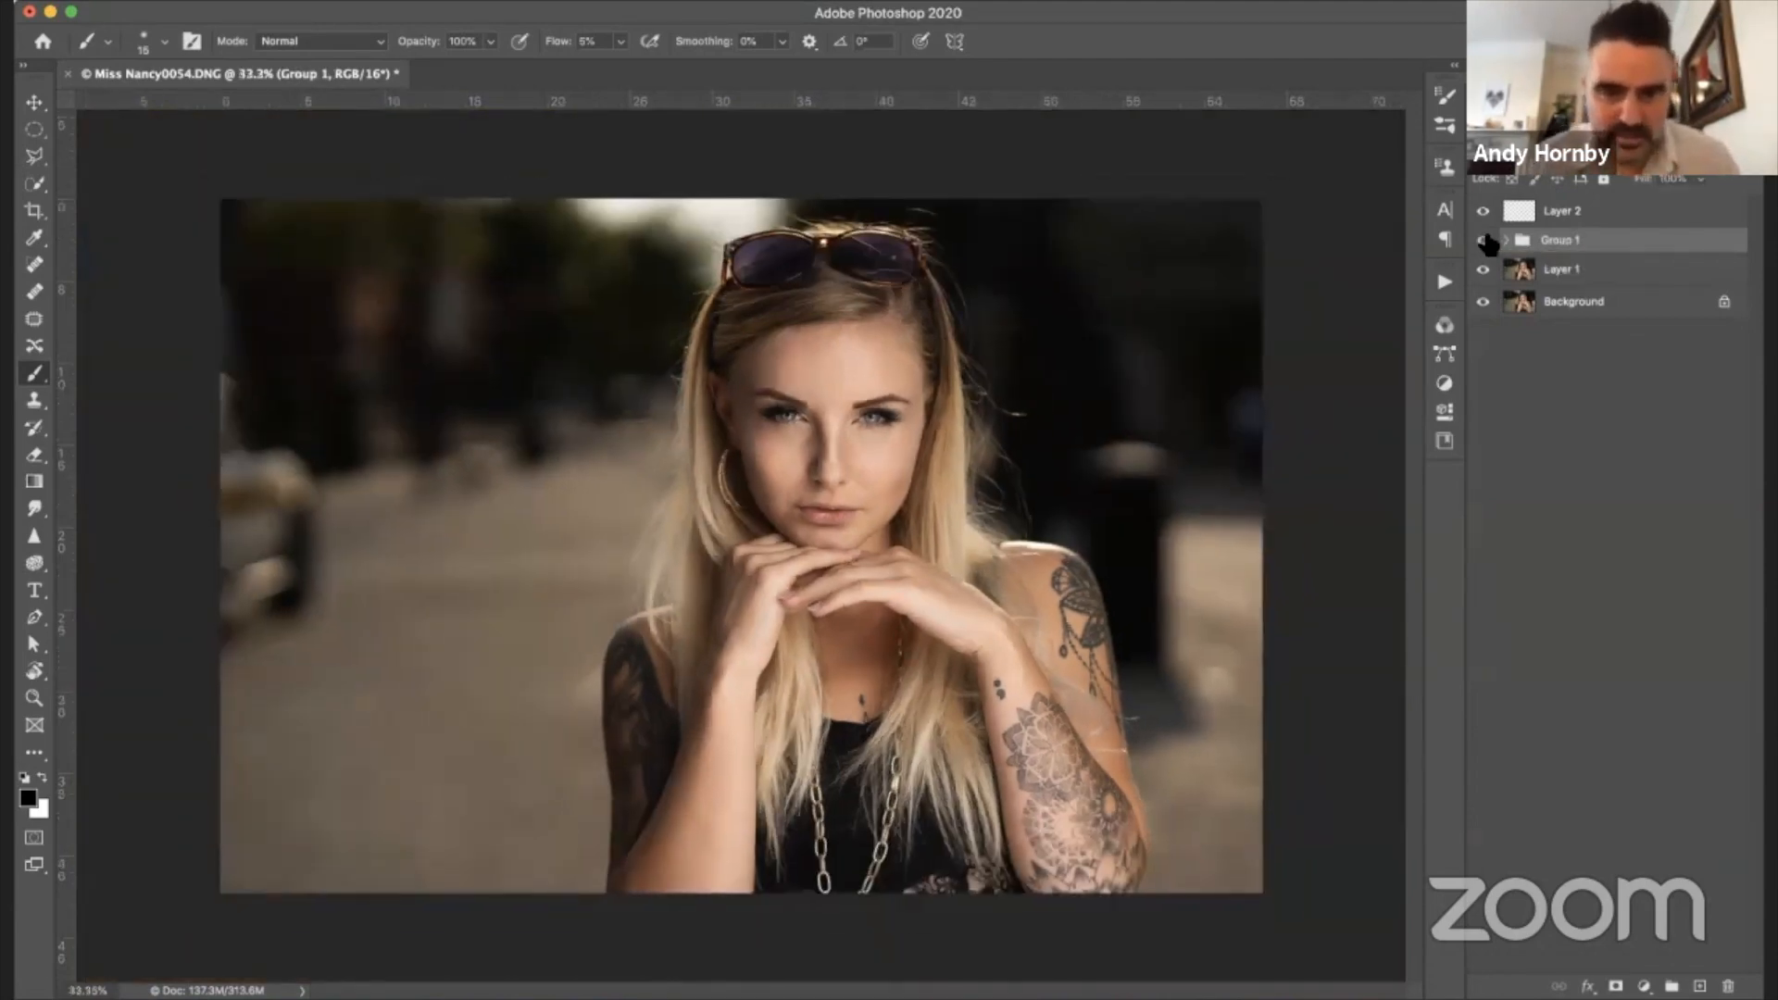
key(super+plus)
key(super+plus)
key(super+plus)
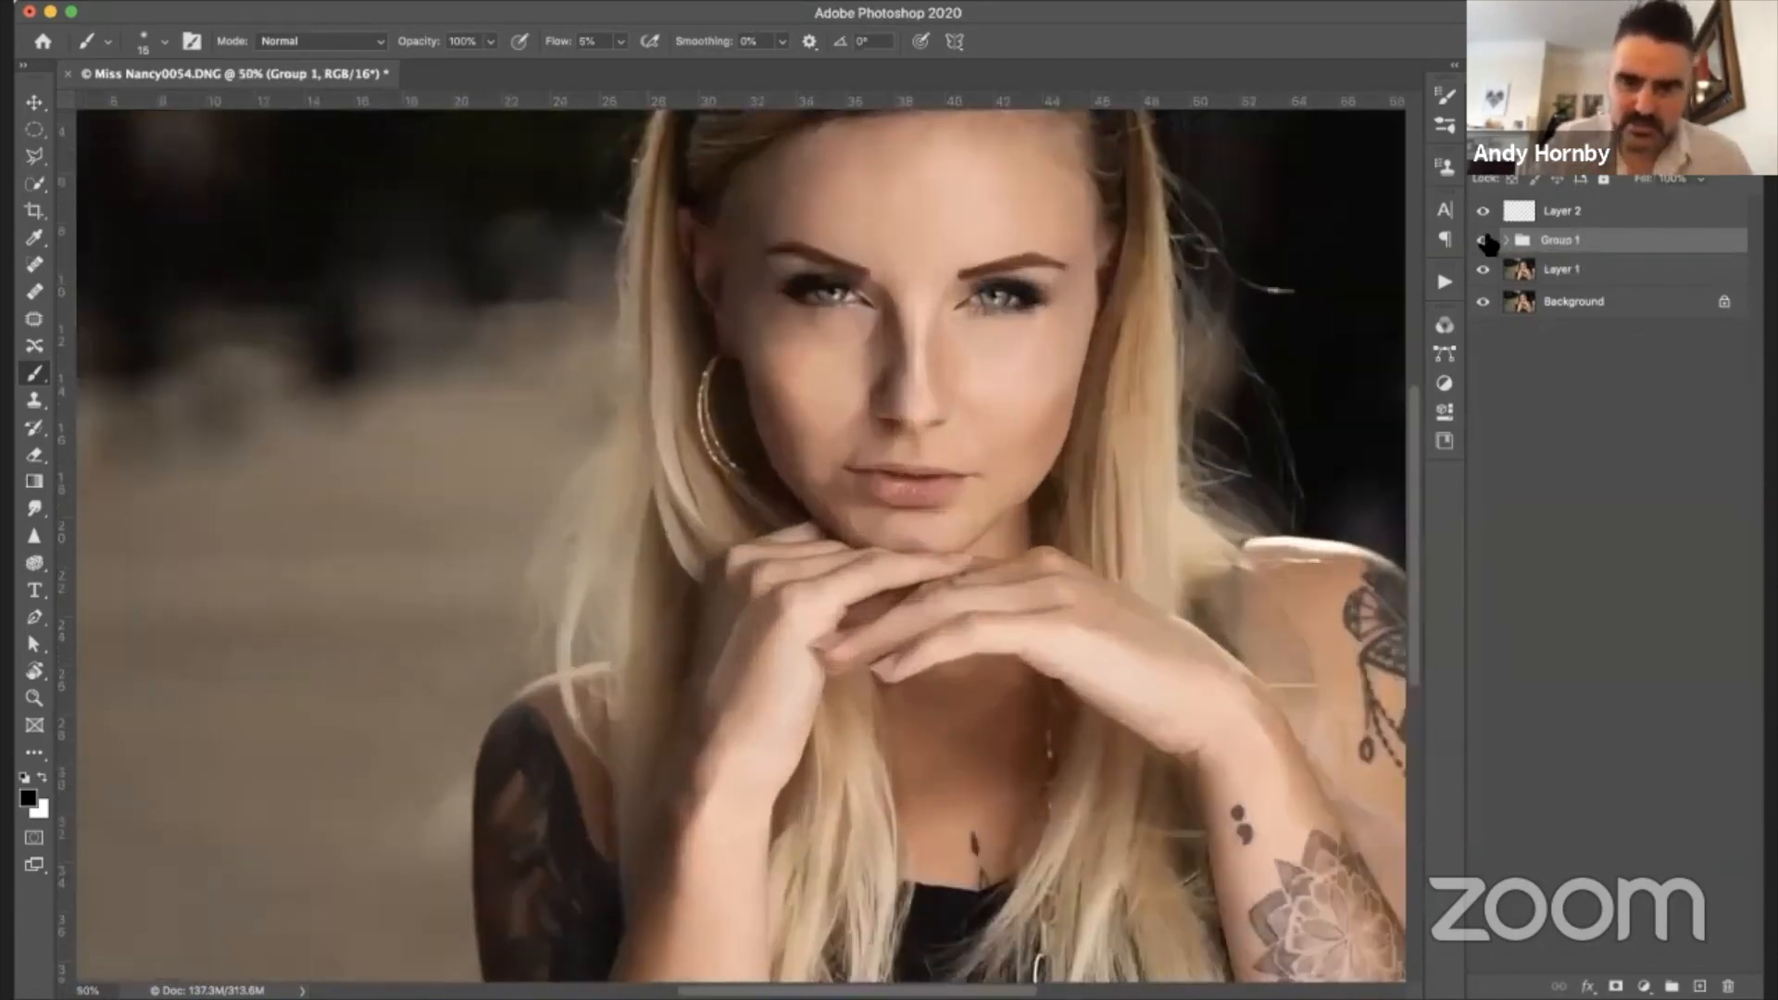
scroll(1212, 318, up, 4)
scroll(1211, 318, right, 4)
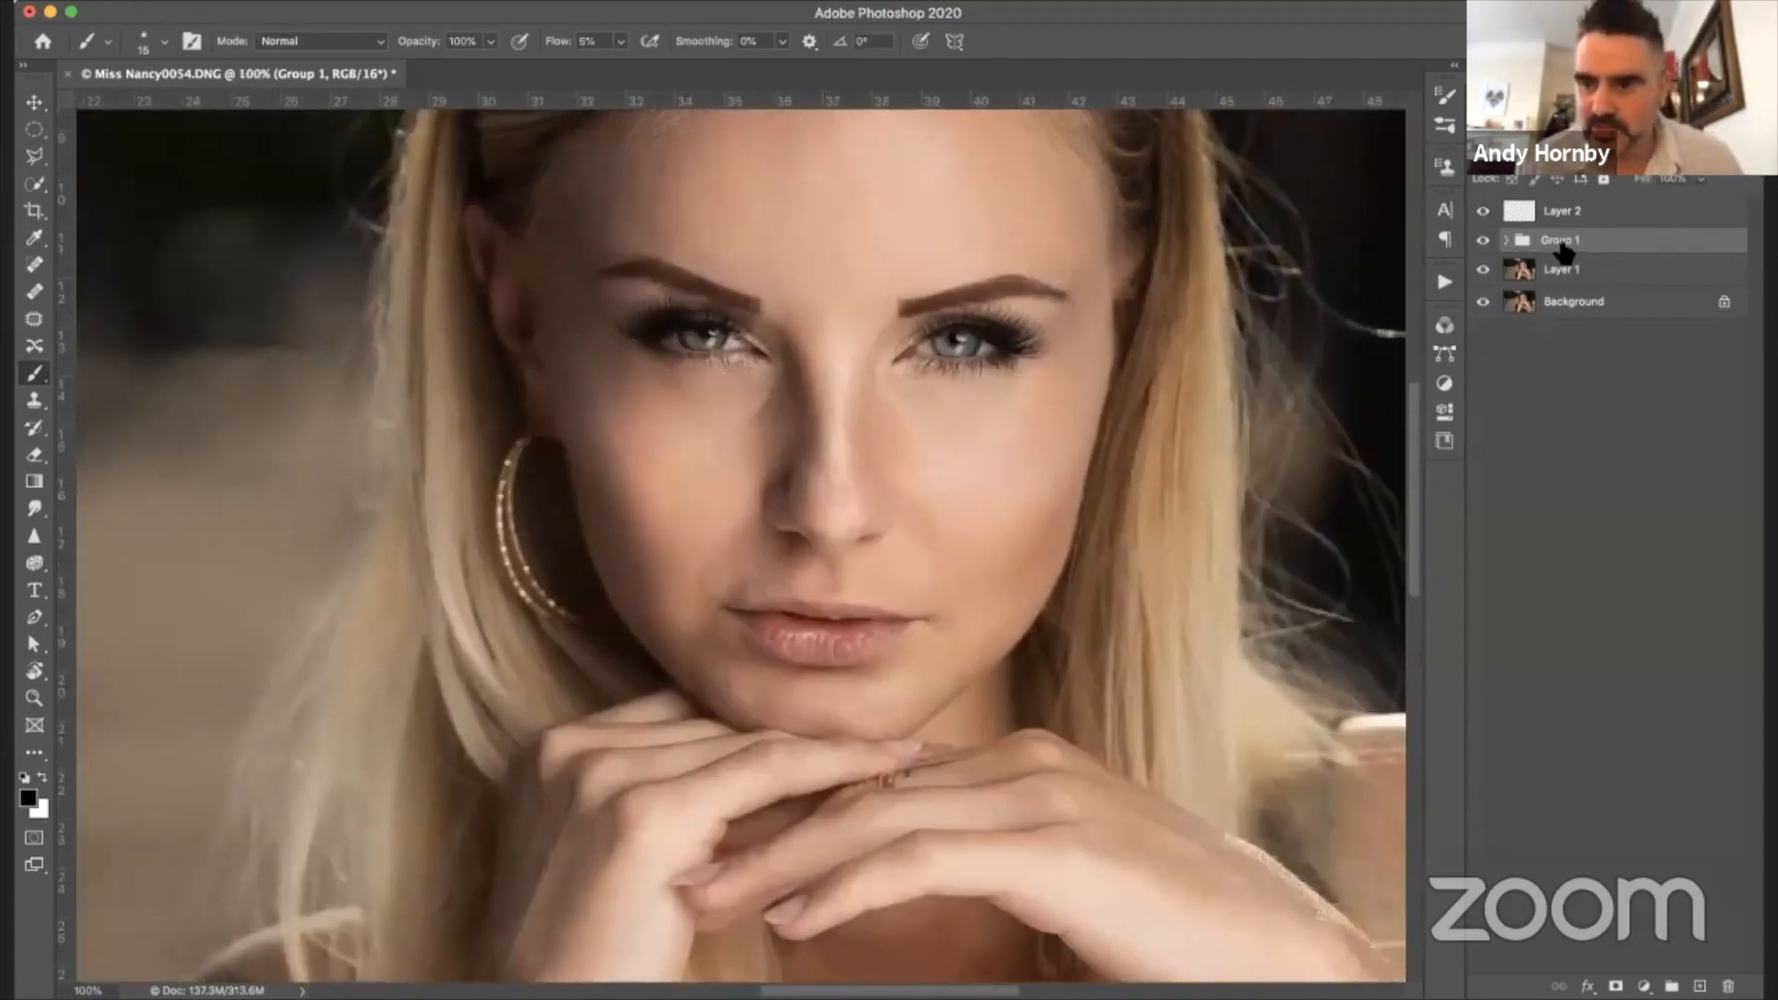
- Sharpen both eyes on Layer 3 inside Group 1 using the Sharpen tool at size 45 and 6% strength
click(1508, 241)
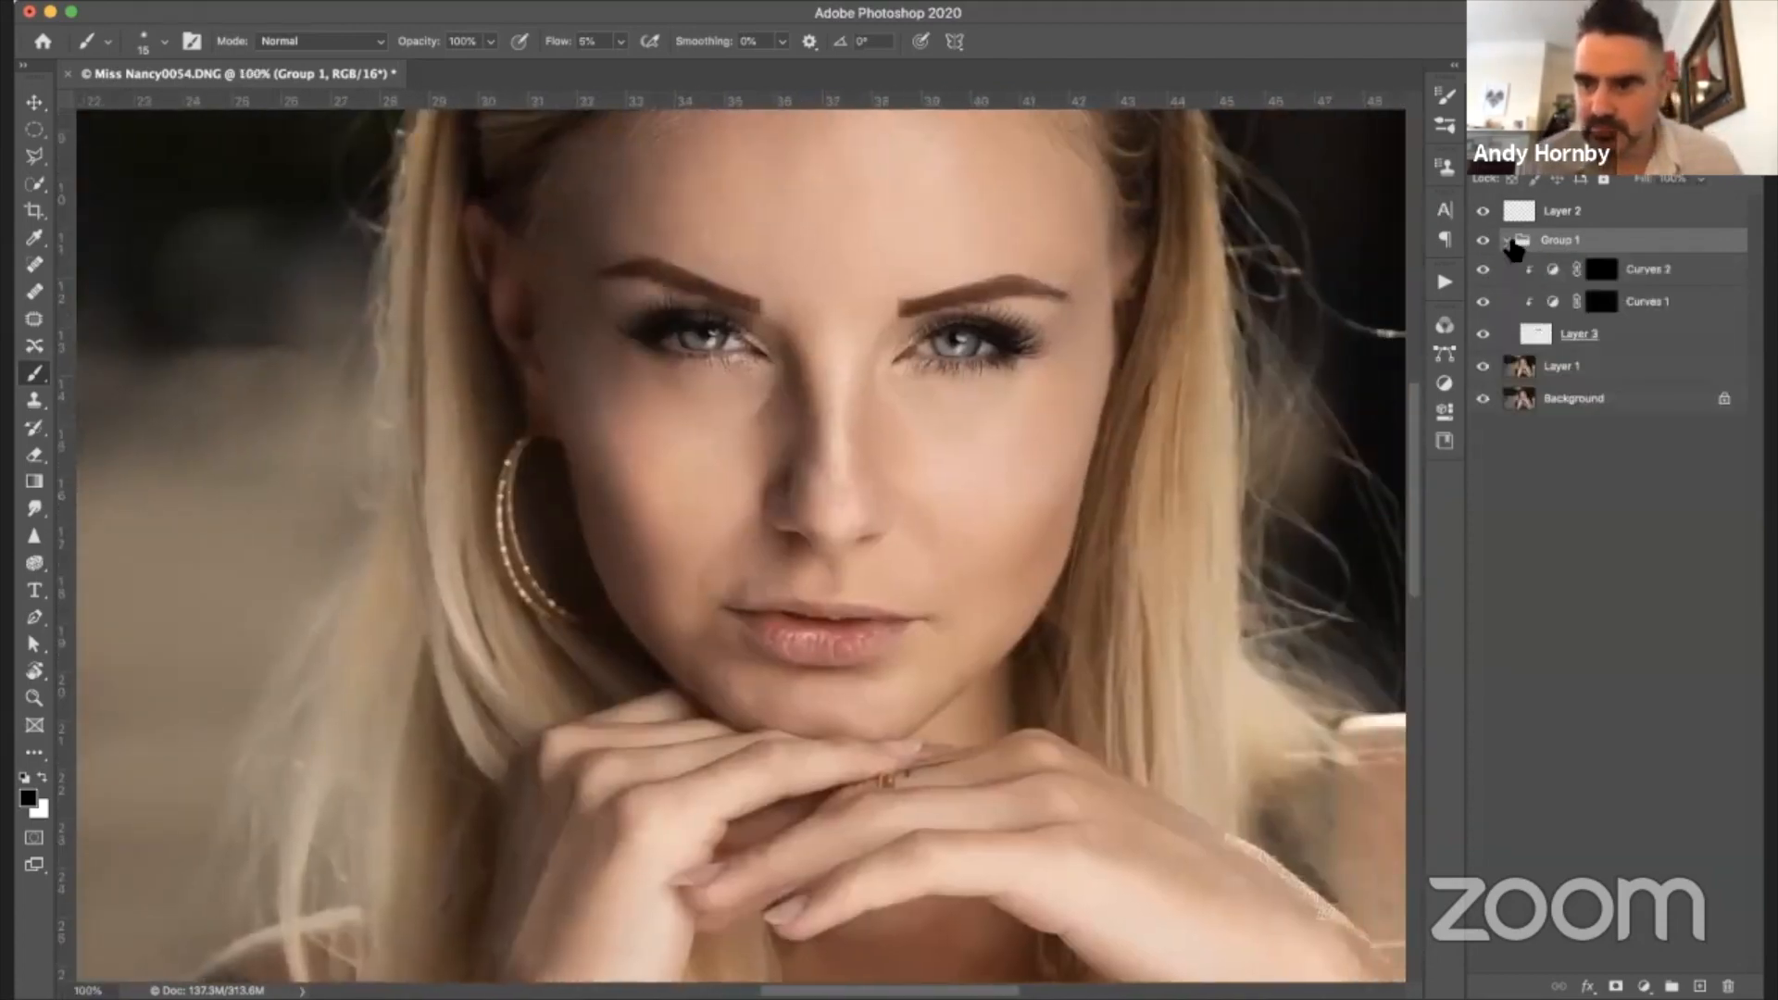
click(1592, 336)
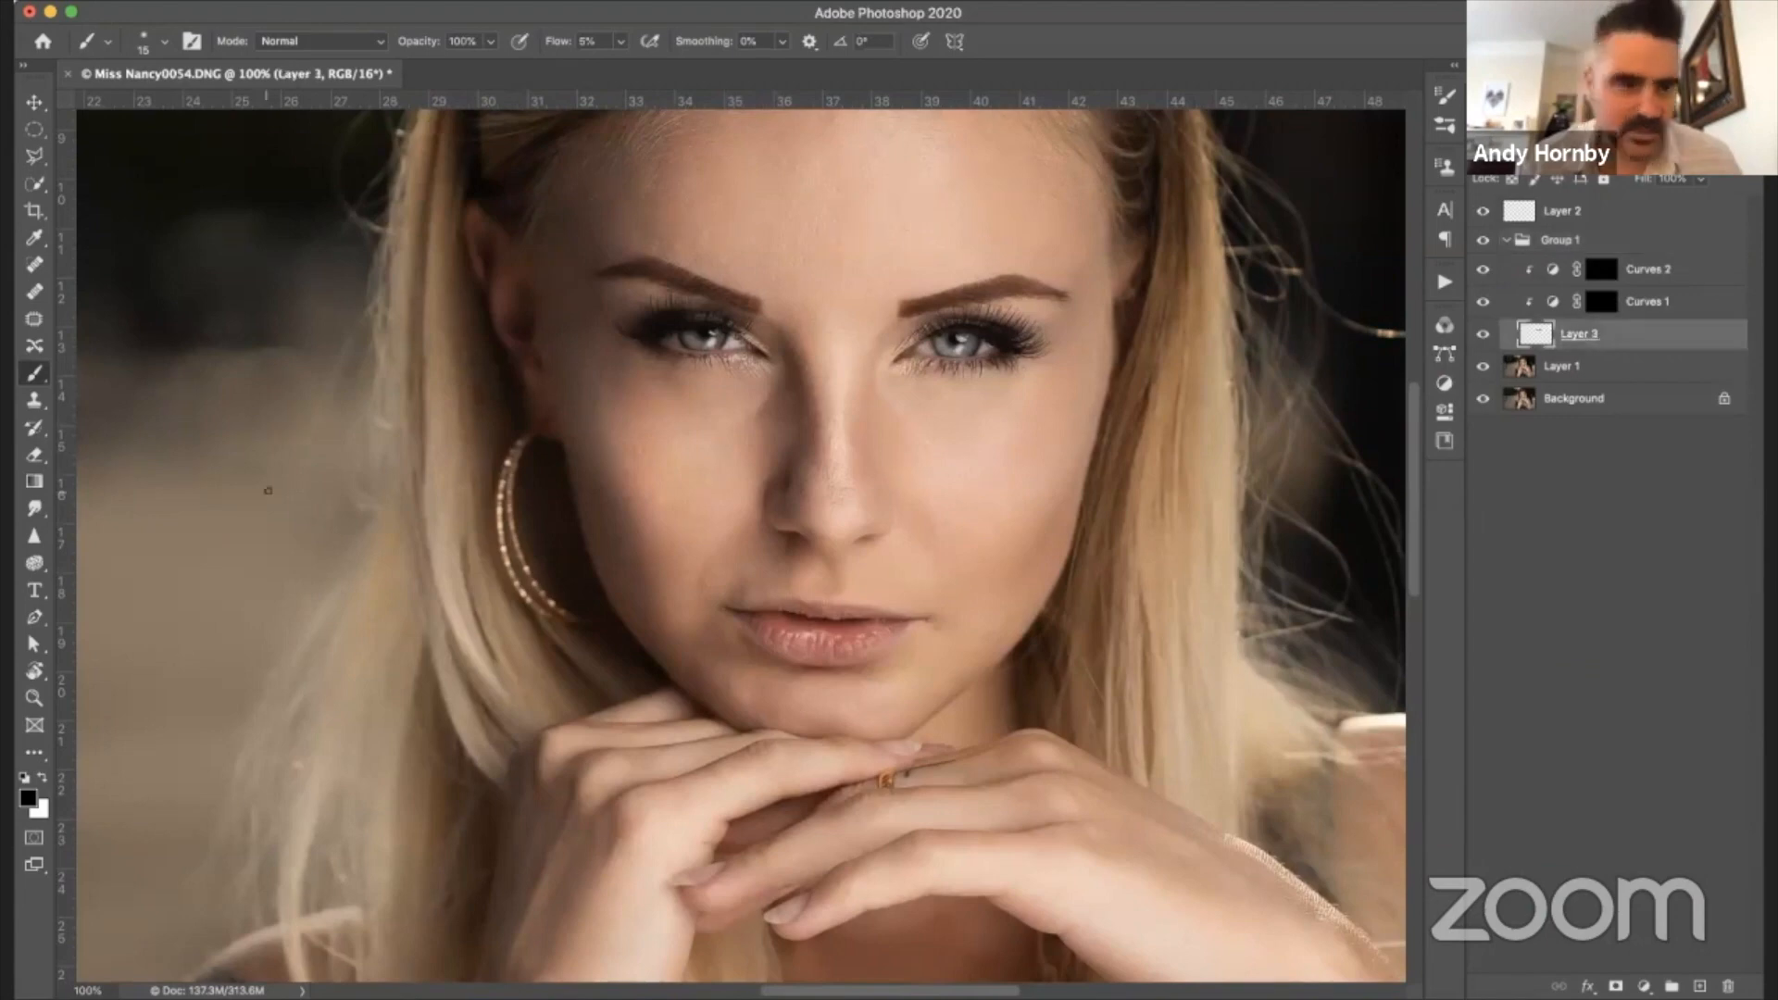
click(33, 536)
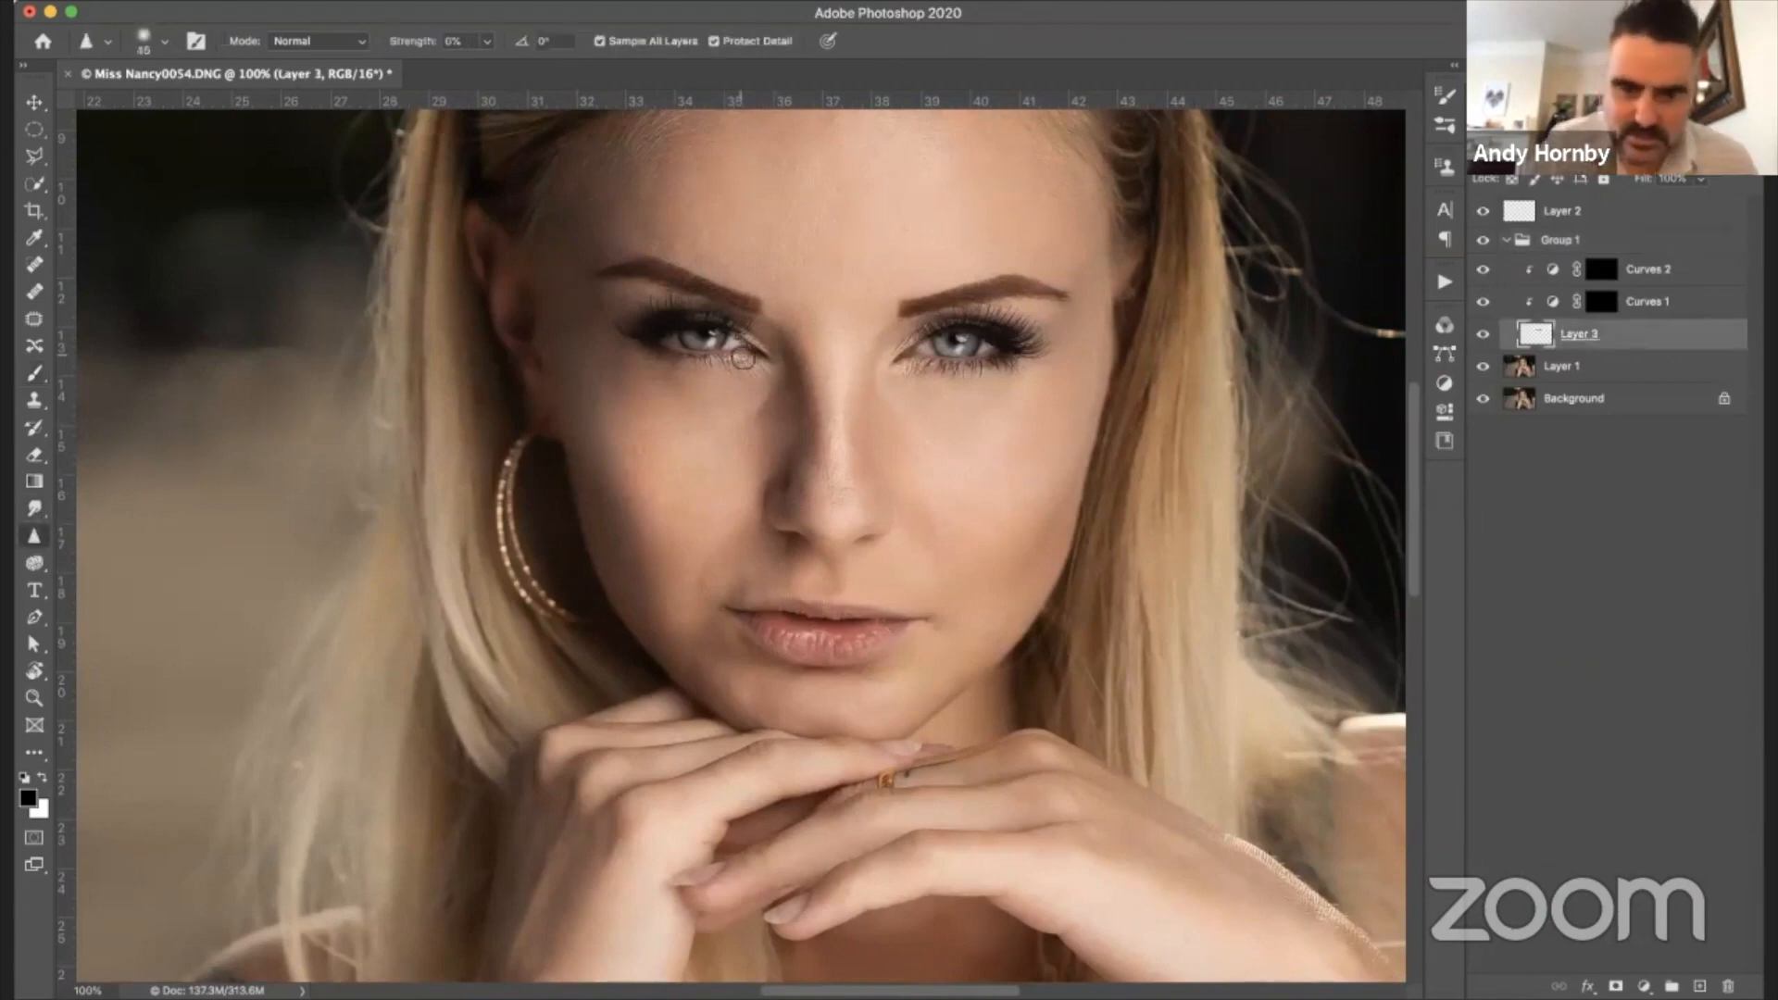
key(0)
key(6)
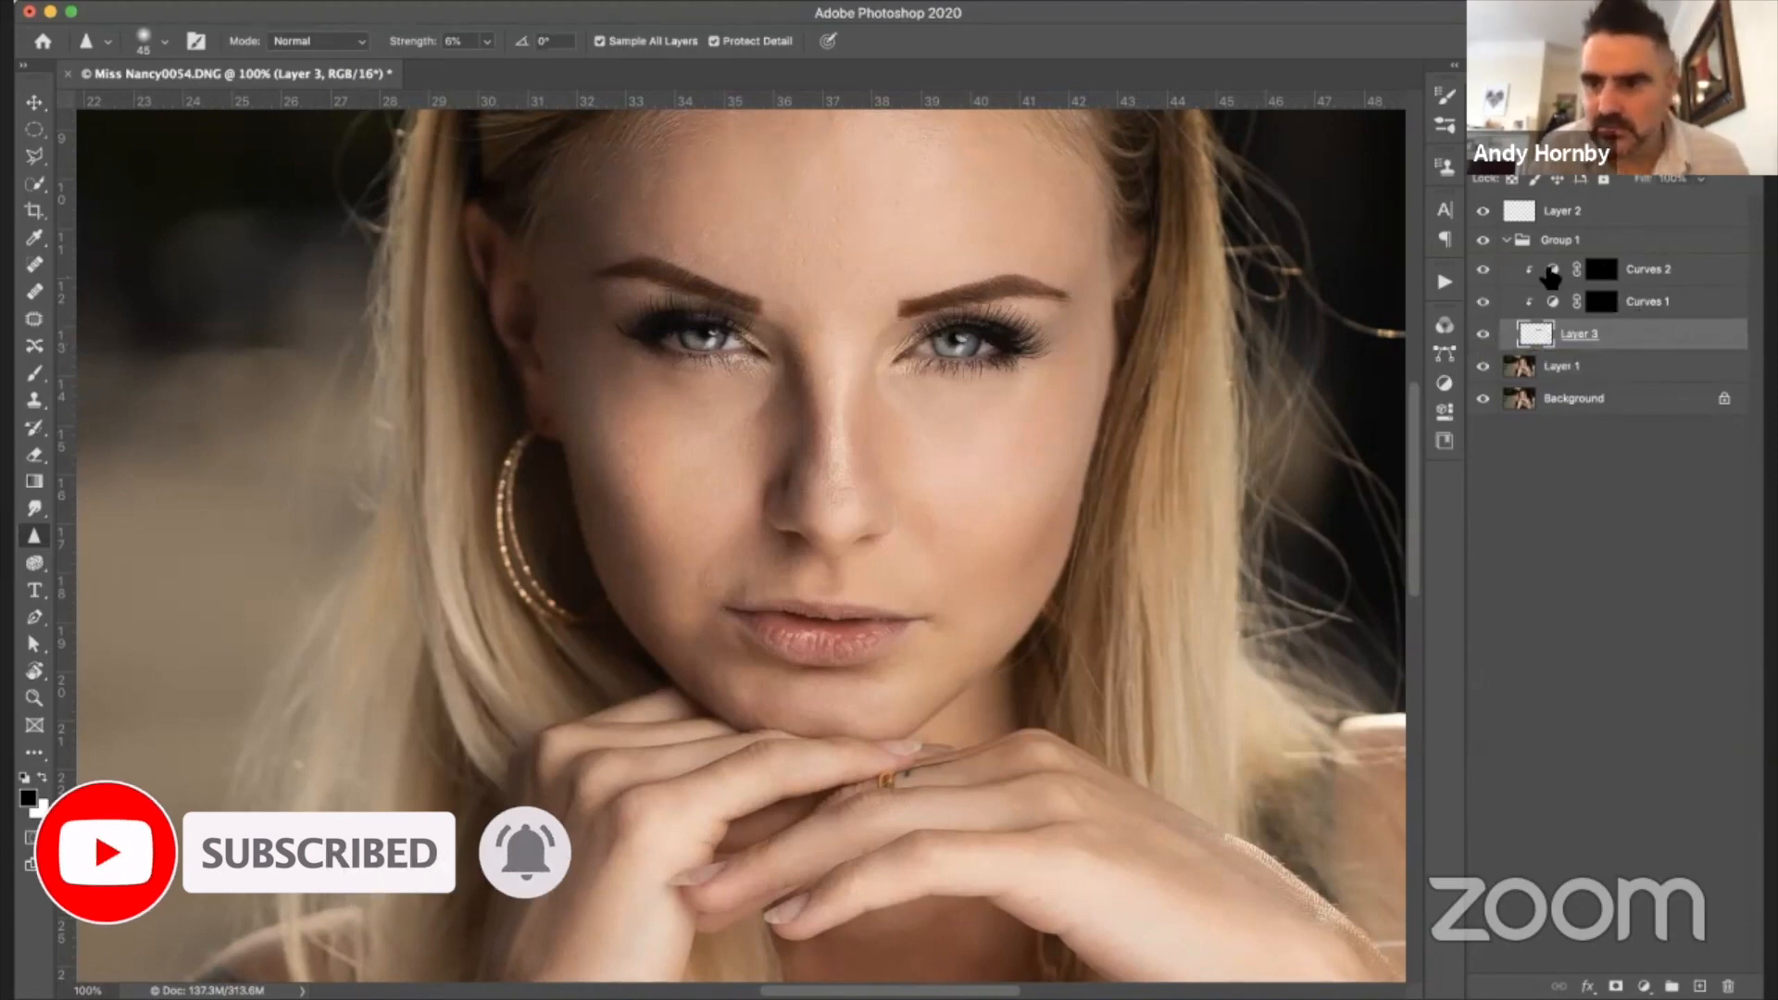
click(1506, 240)
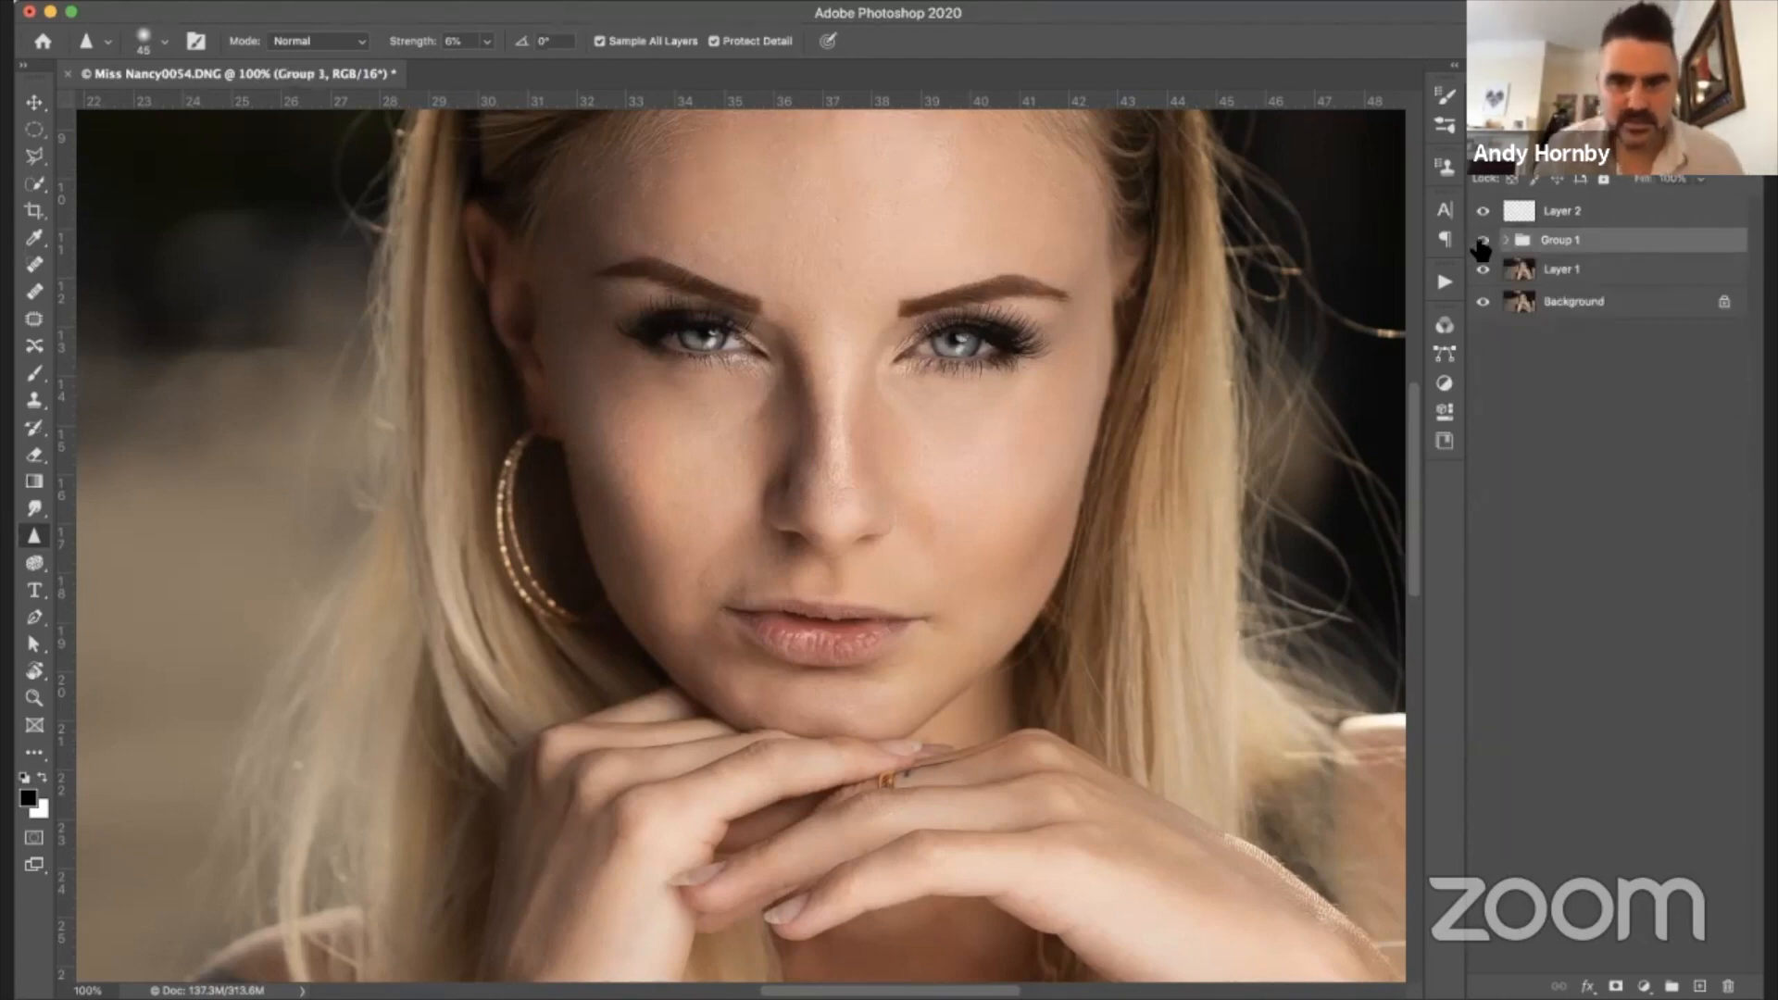
- Saturate both irises on Layer 3 inside Group 1 using the Sponge tool at 12% flow
click(40, 562)
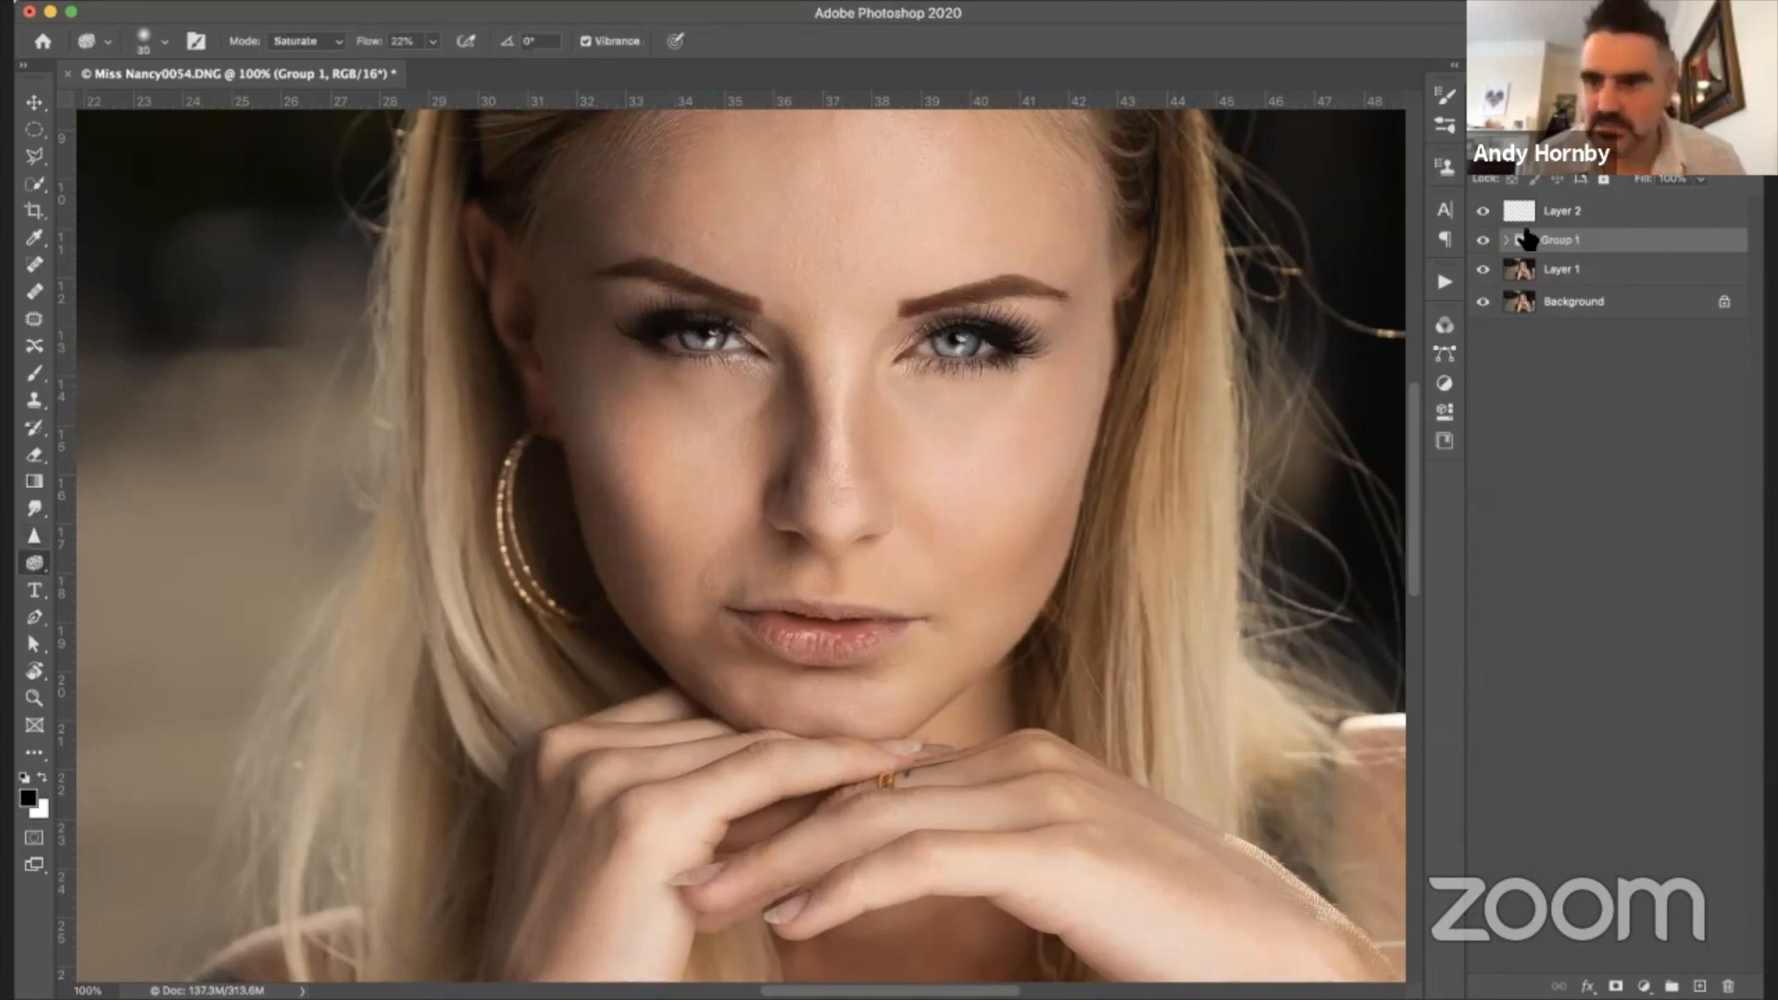
click(1507, 240)
click(1545, 335)
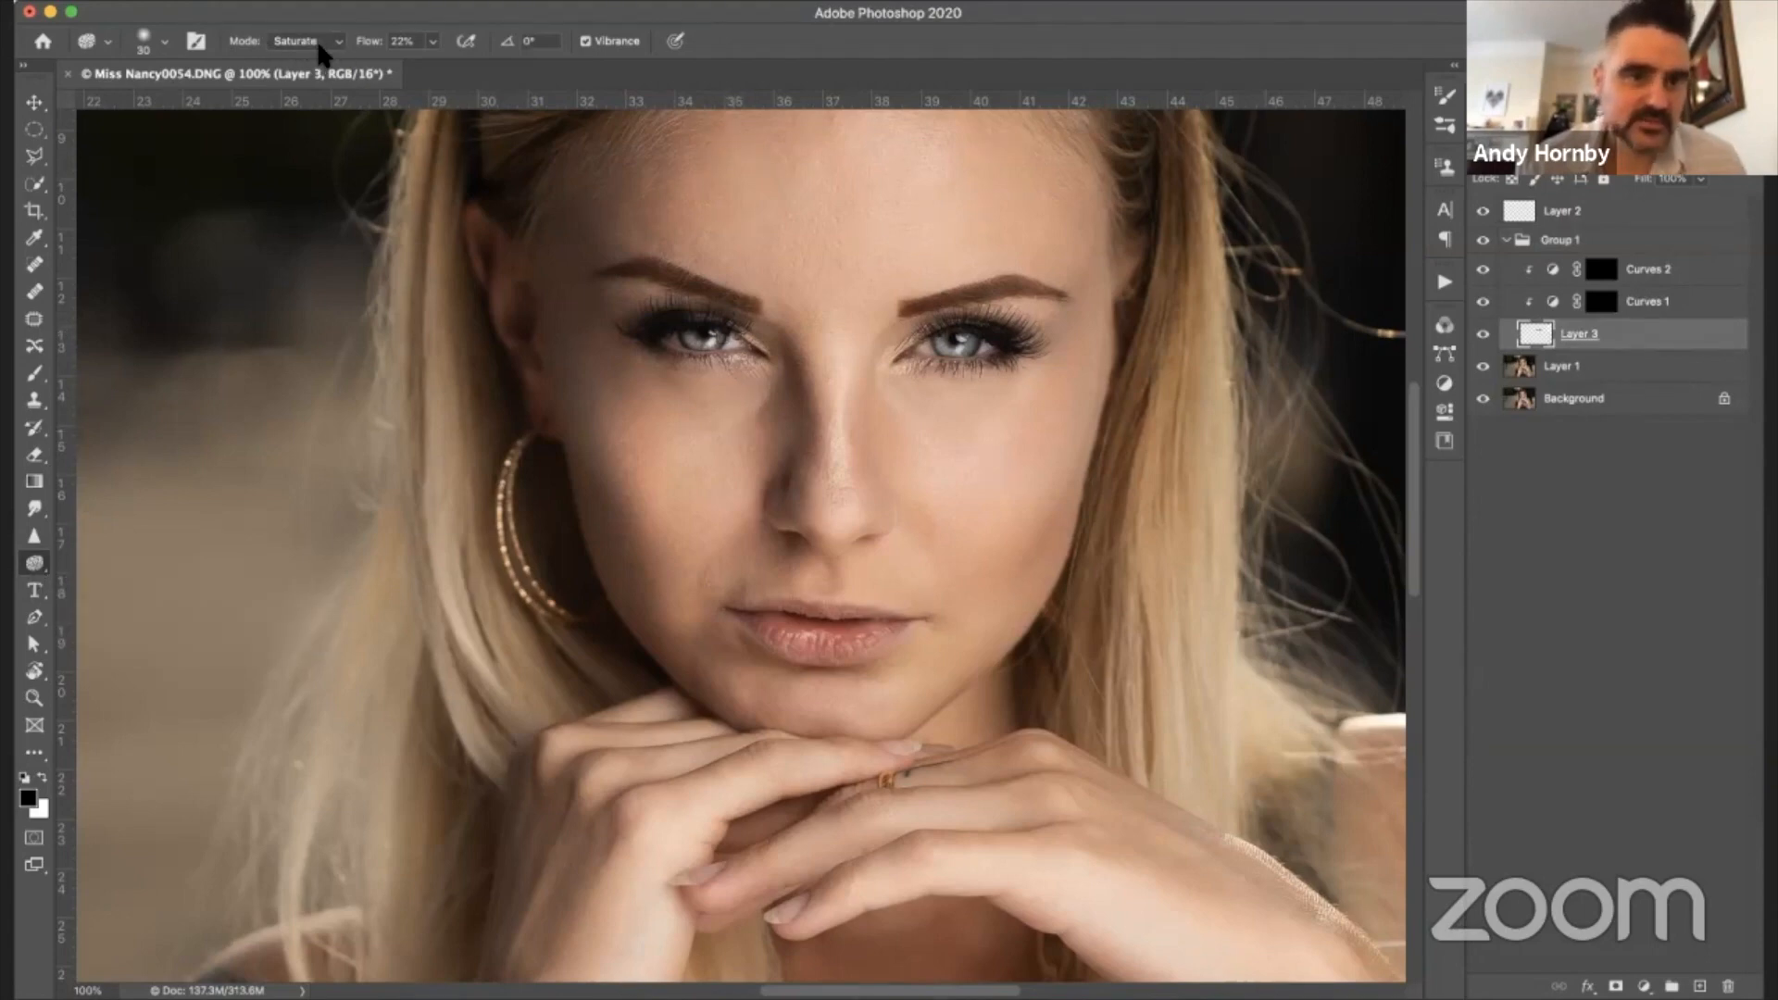
click(431, 43)
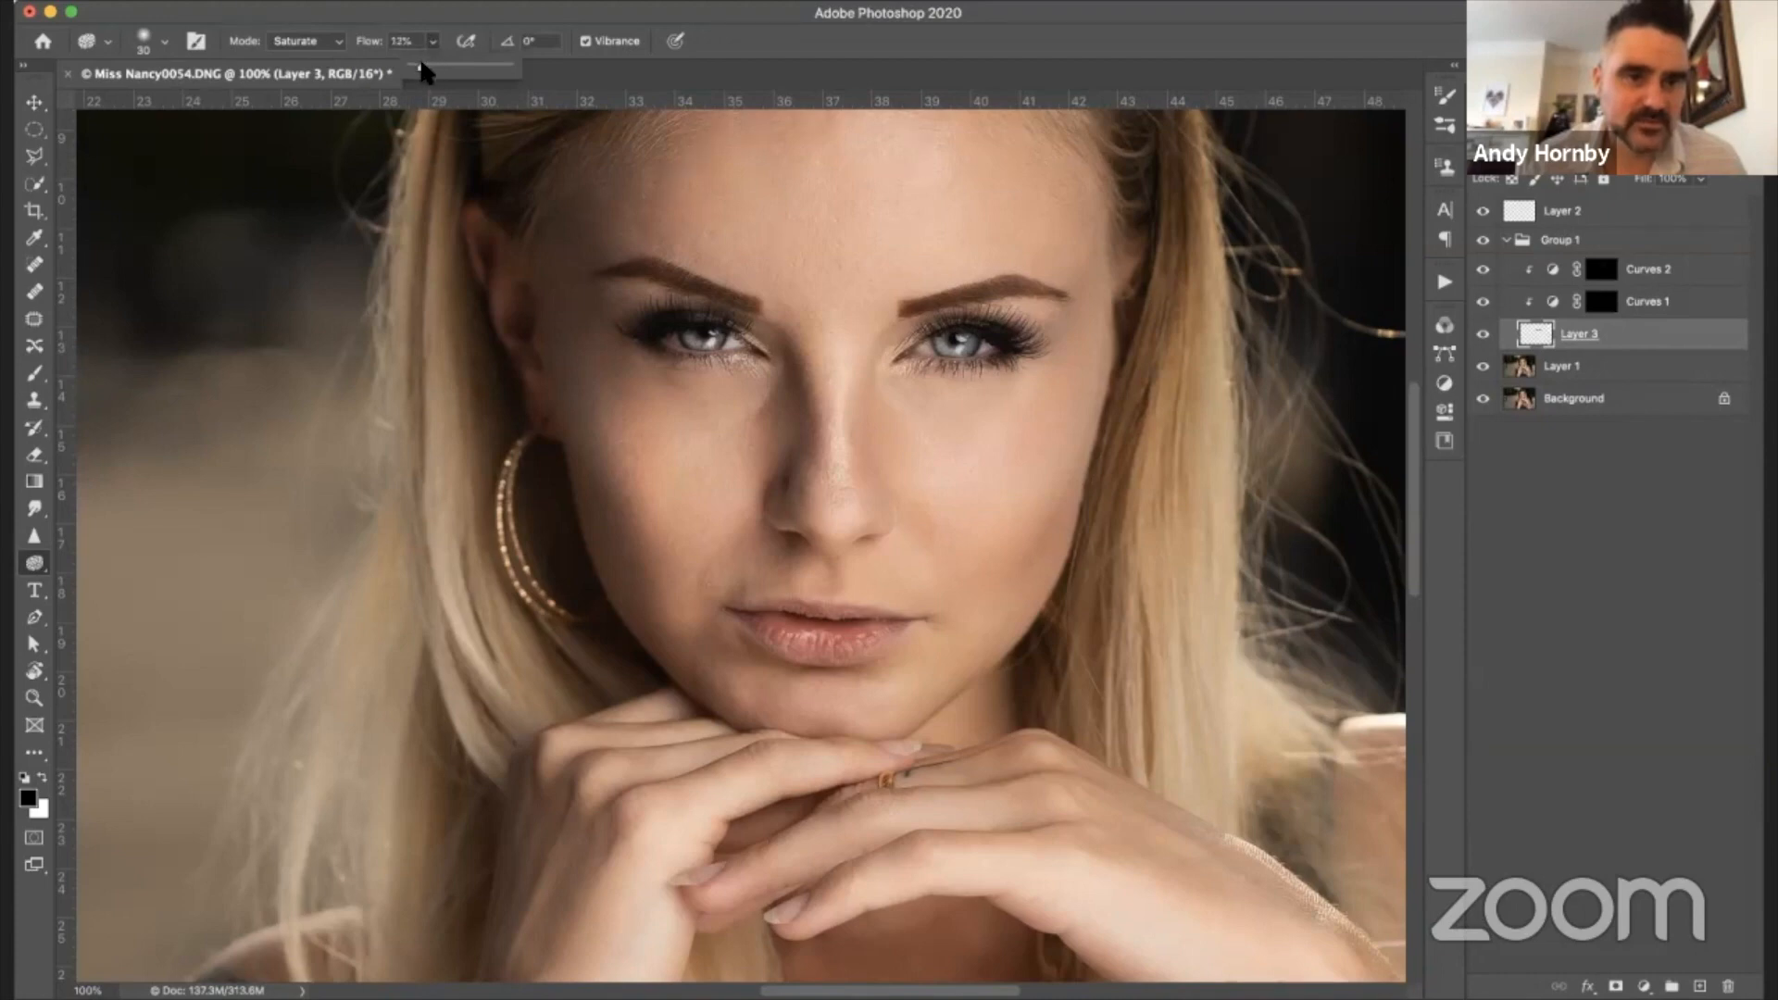
click(720, 335)
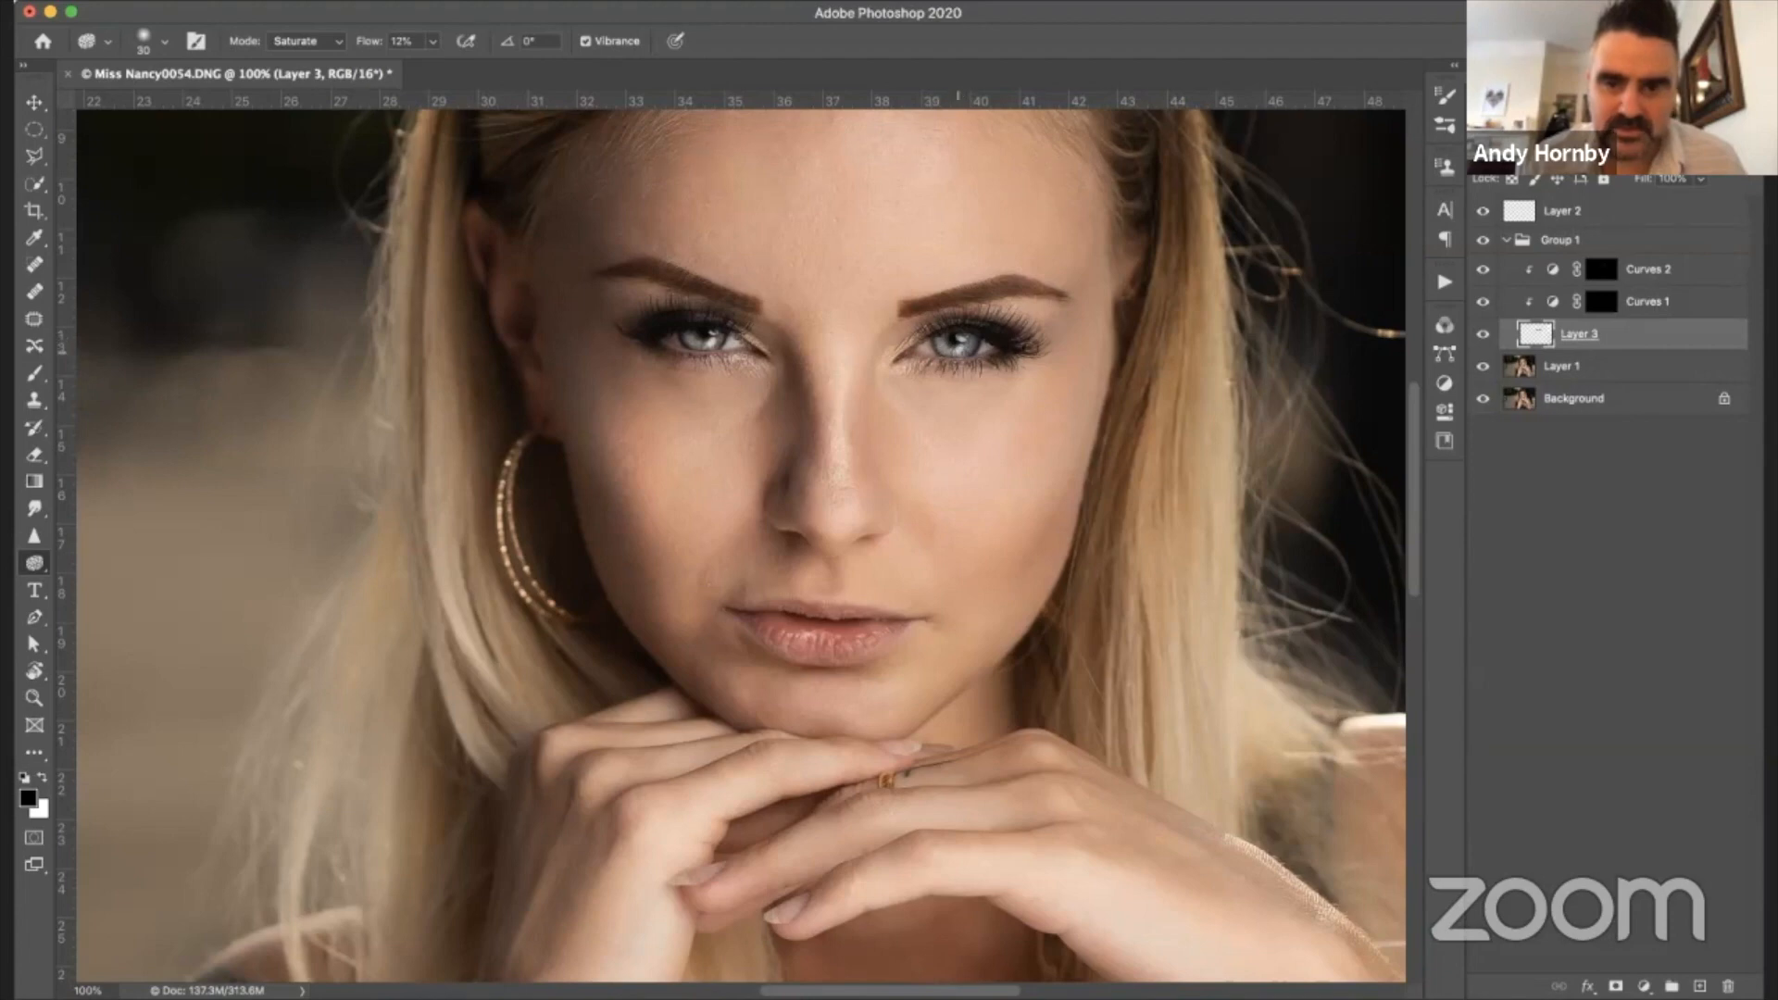
click(1506, 240)
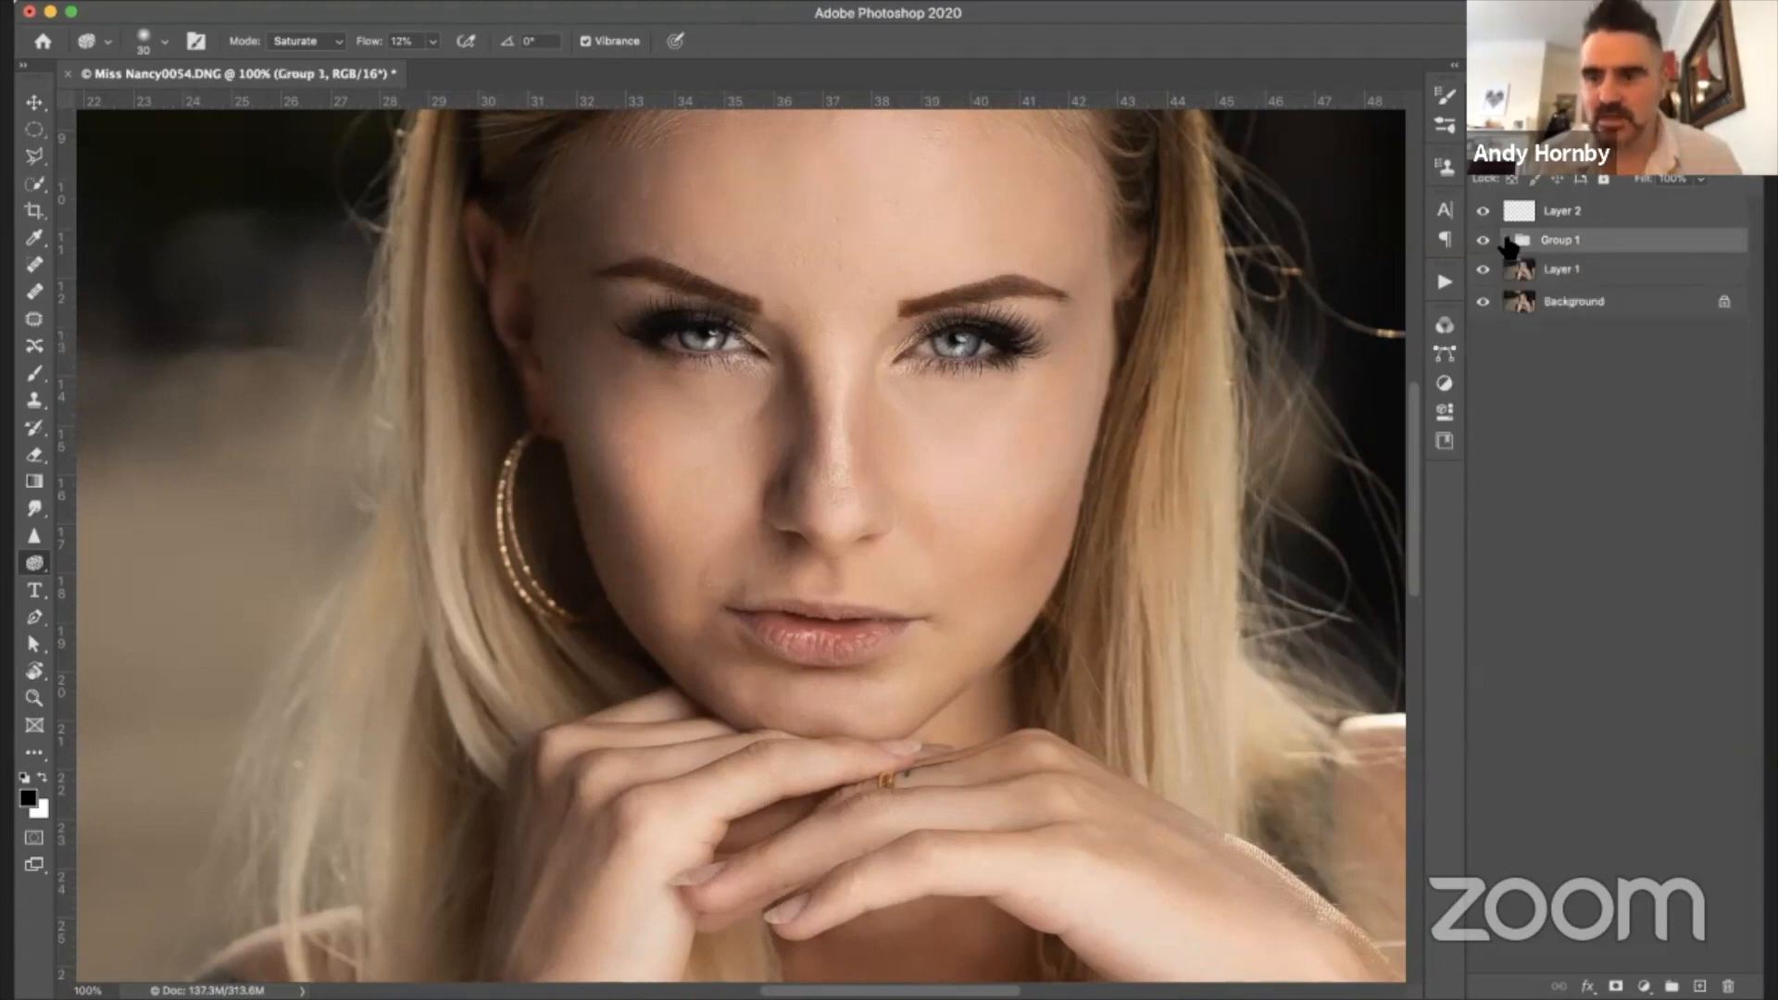
- Compare the whole retouched portrait with the original Background layer alone
key(super+minus)
key(super+minus)
key(super+minus)
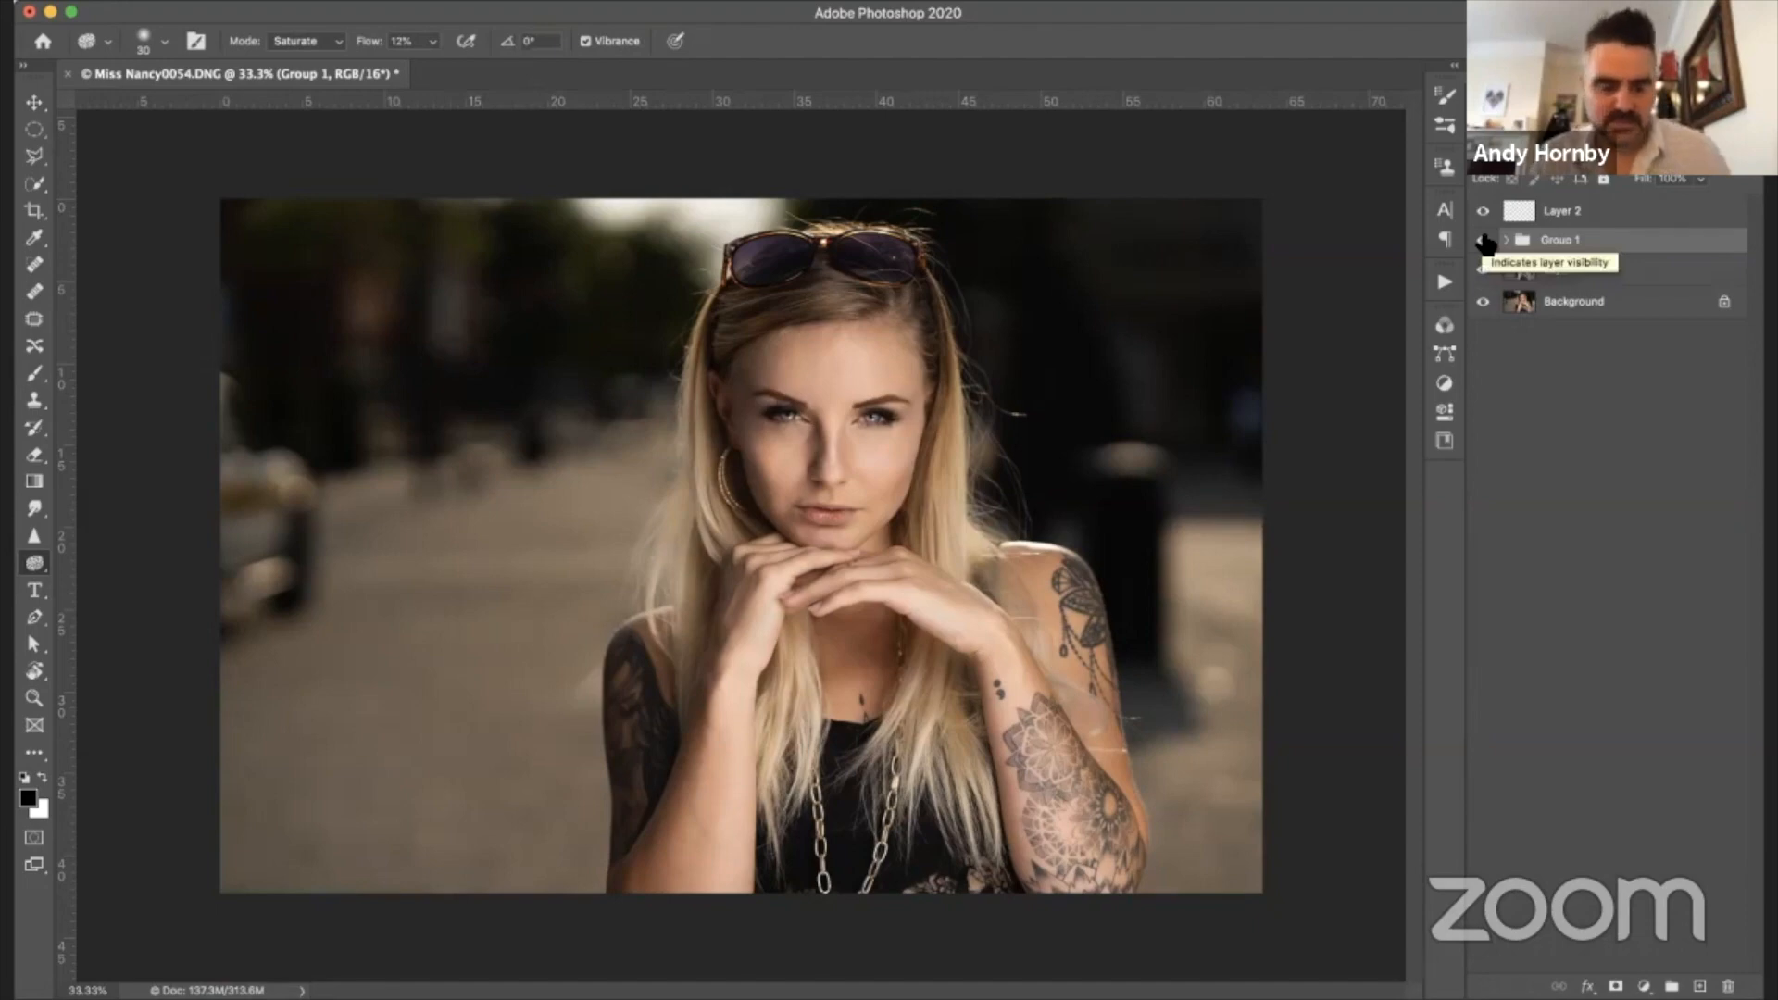
alt+click(1485, 303)
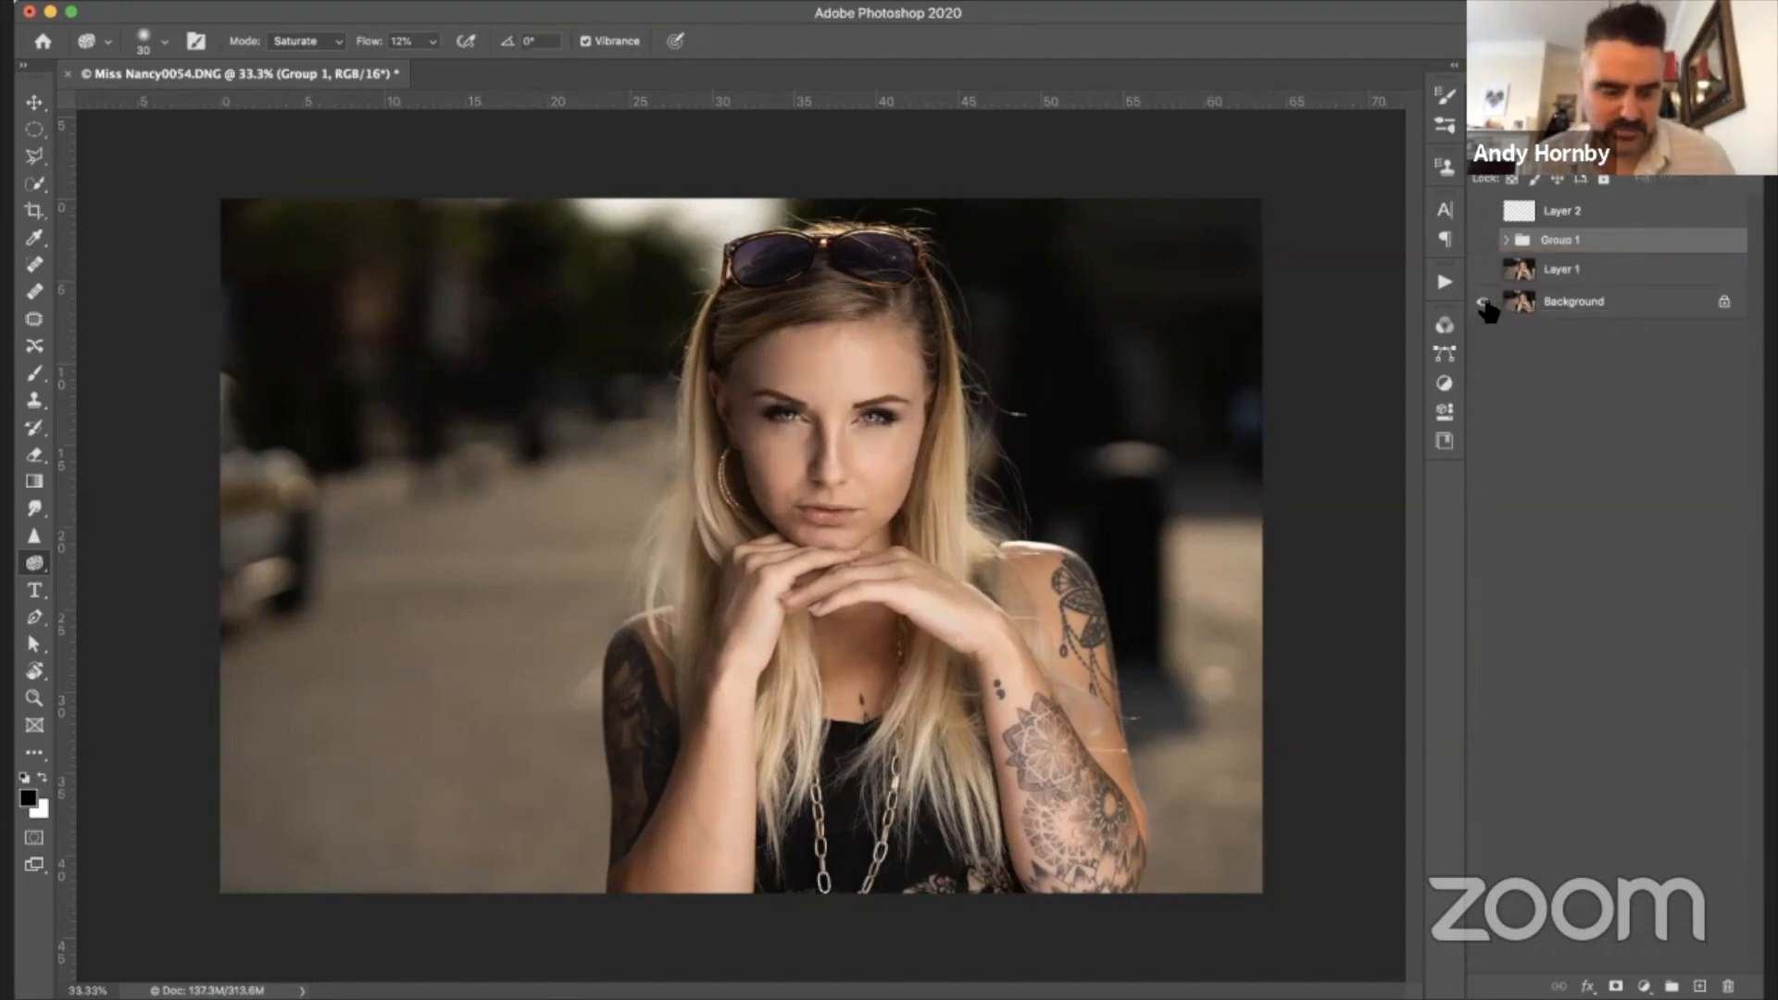
alt+click(1484, 303)
alt+click(1485, 304)
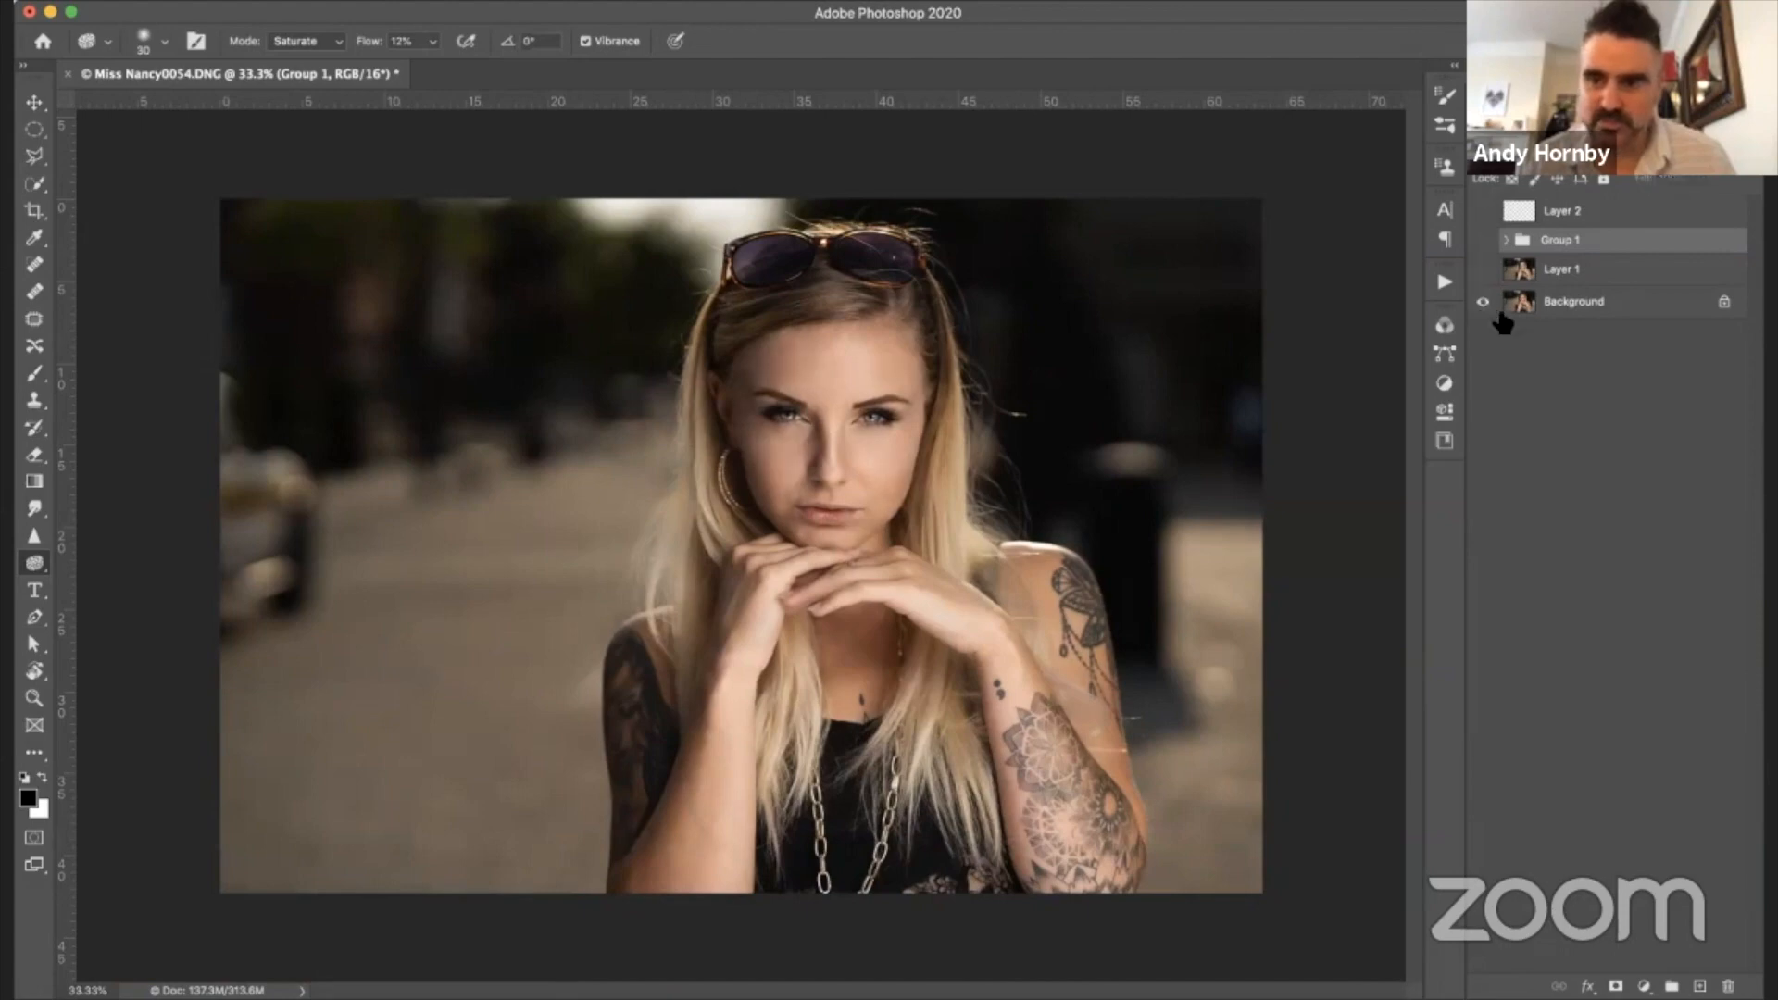
alt+click(1481, 296)
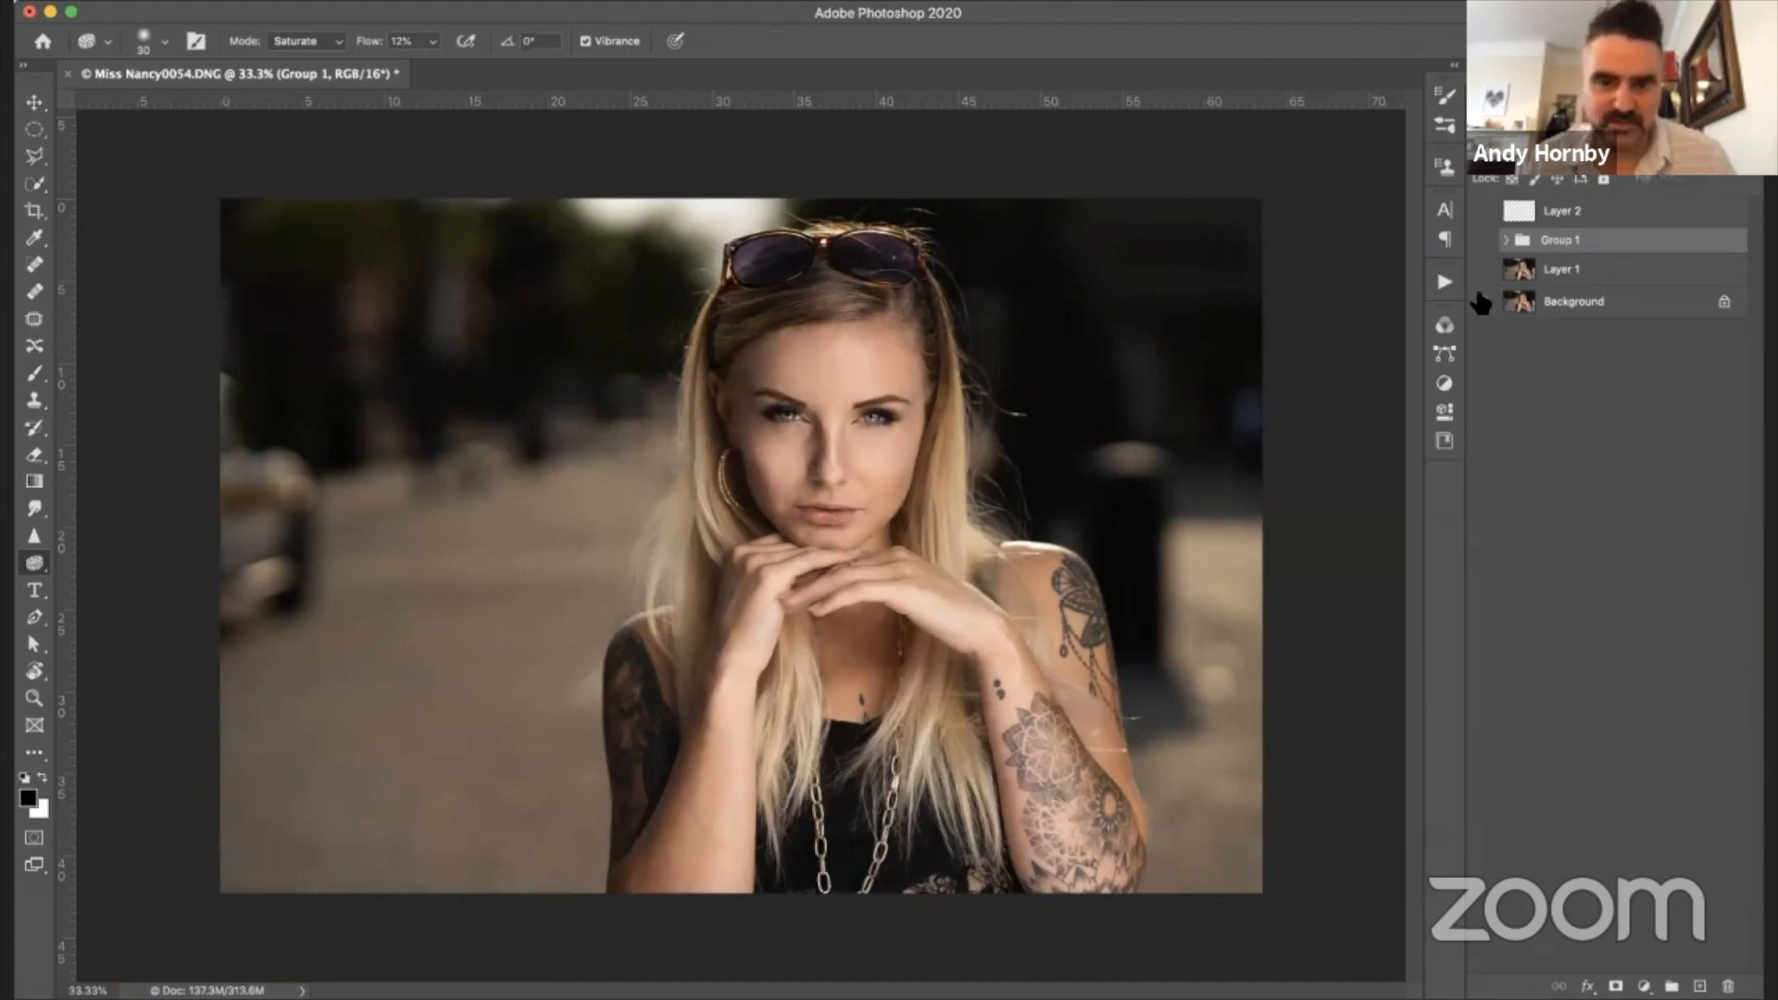
alt+click(1481, 298)
alt+click(1482, 302)
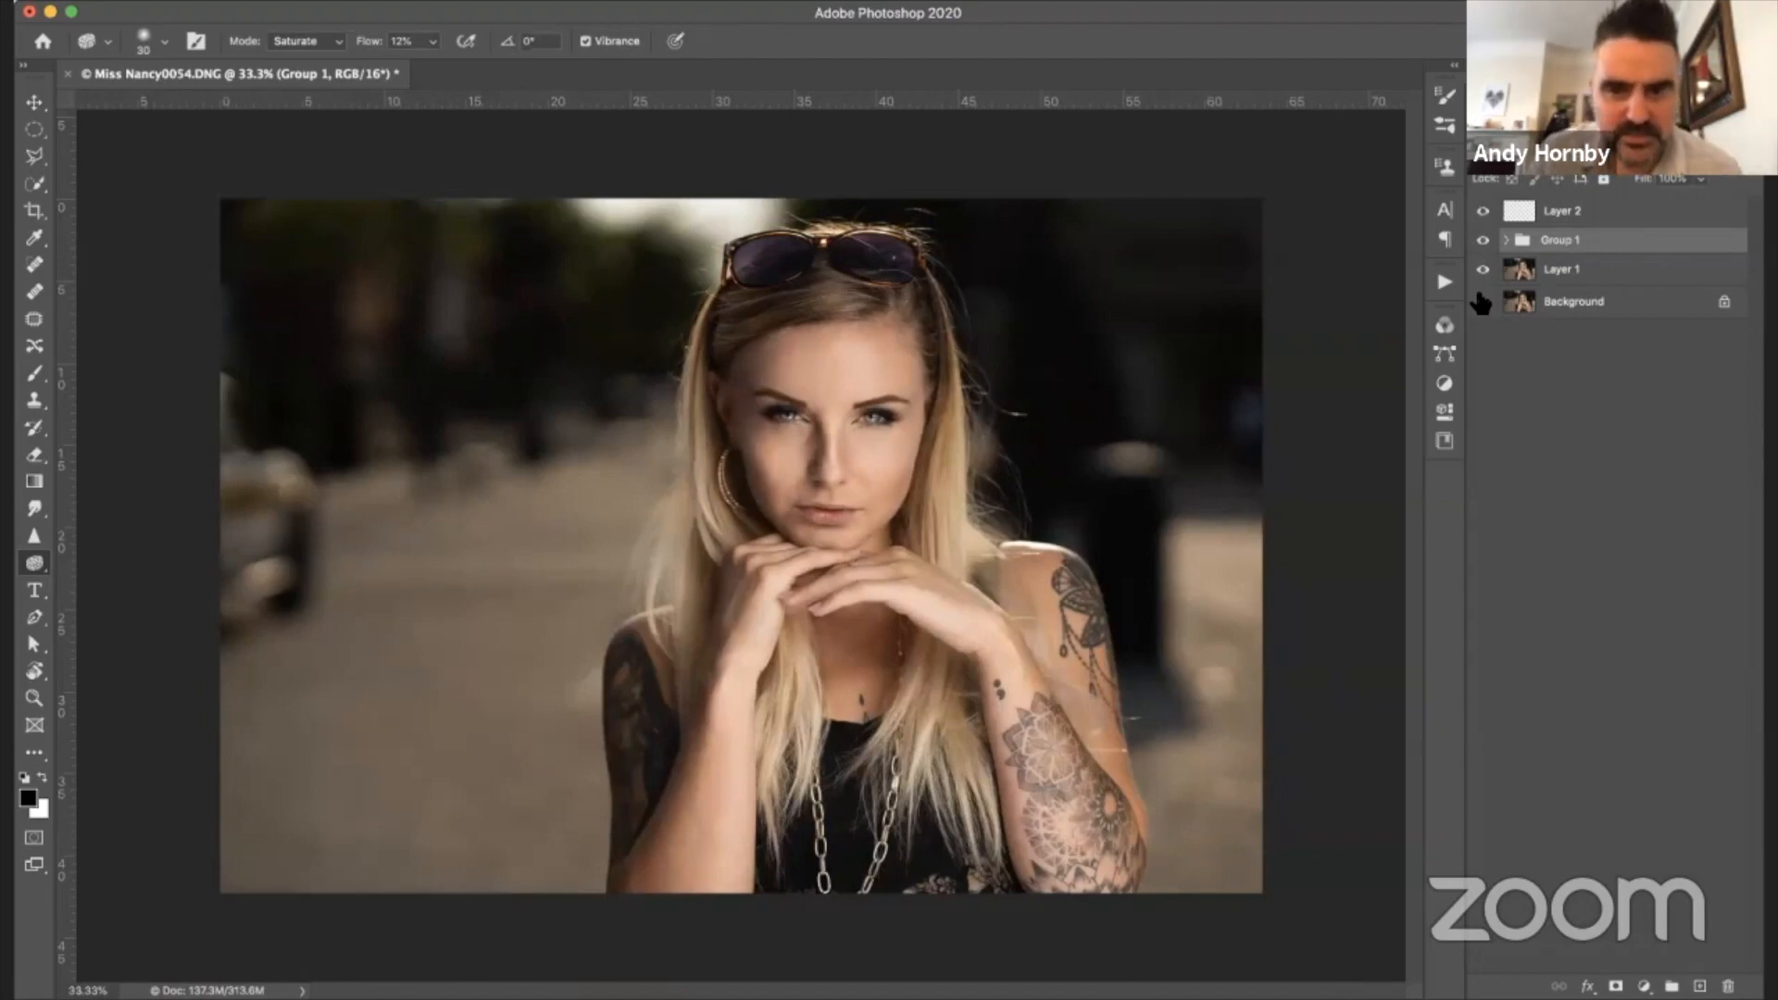
- Add a Curves adjustment above Layer 2, anchor the middle of its Blue channel curve and shift the ends to tint shadows and highlights
click(1597, 209)
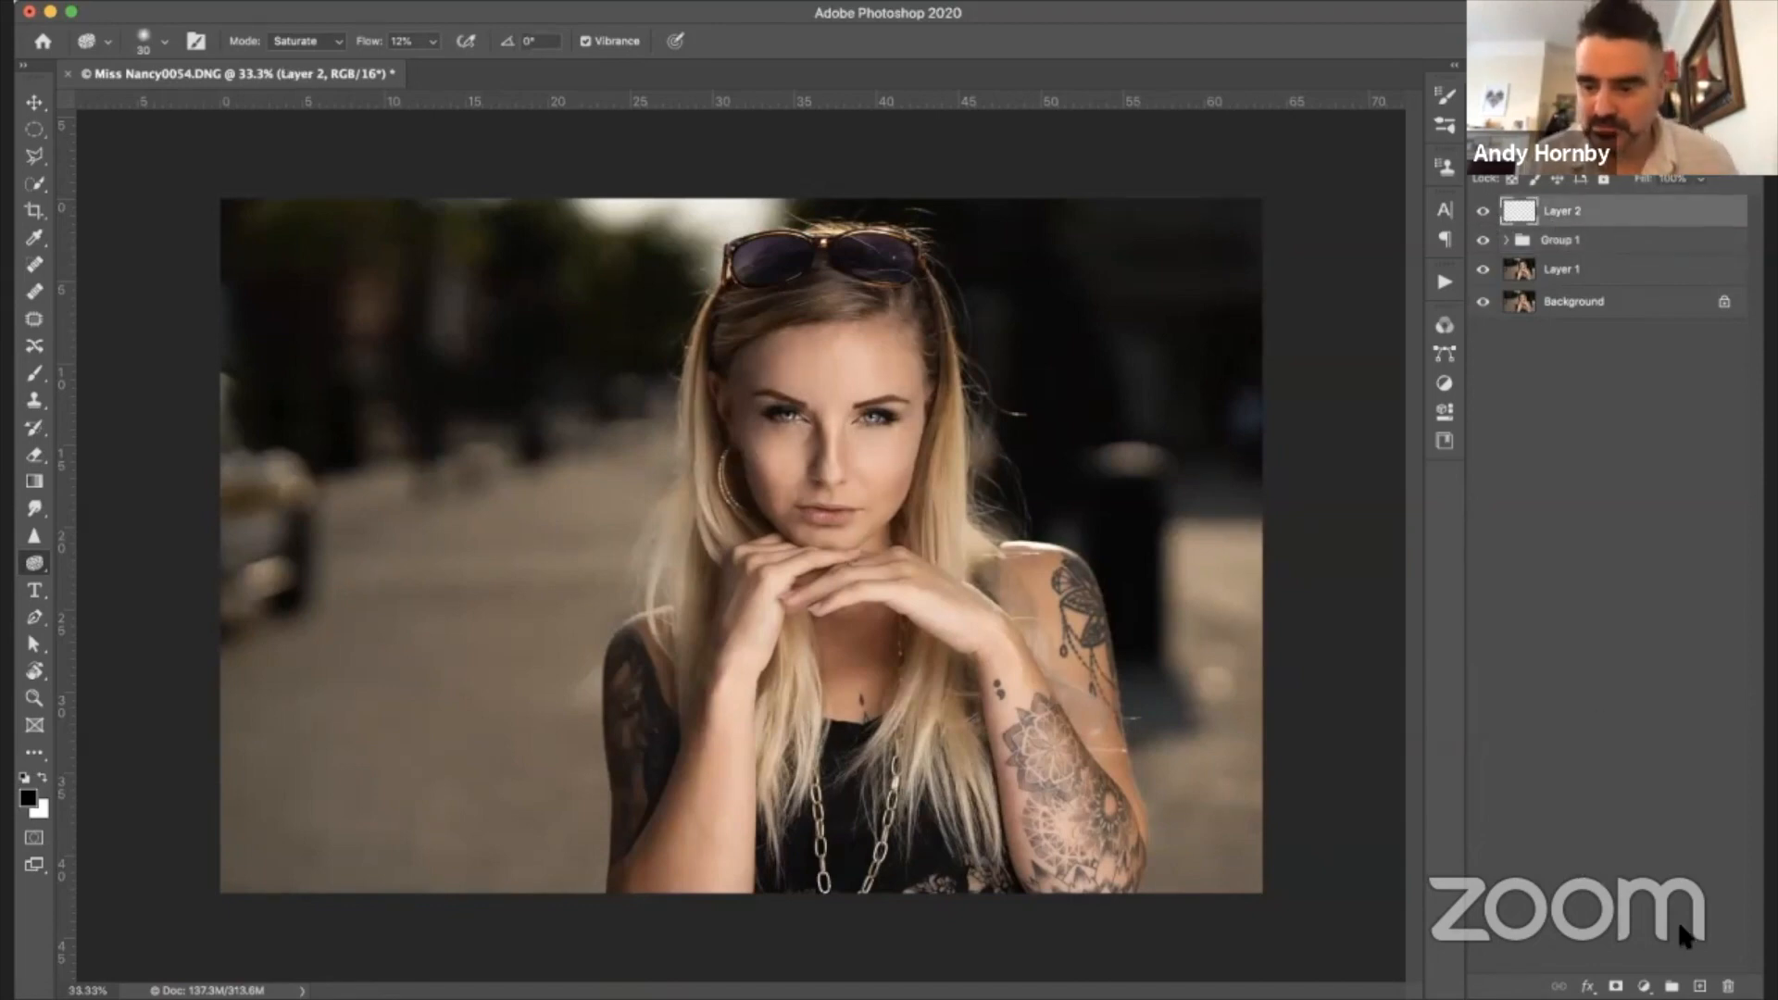
click(1644, 987)
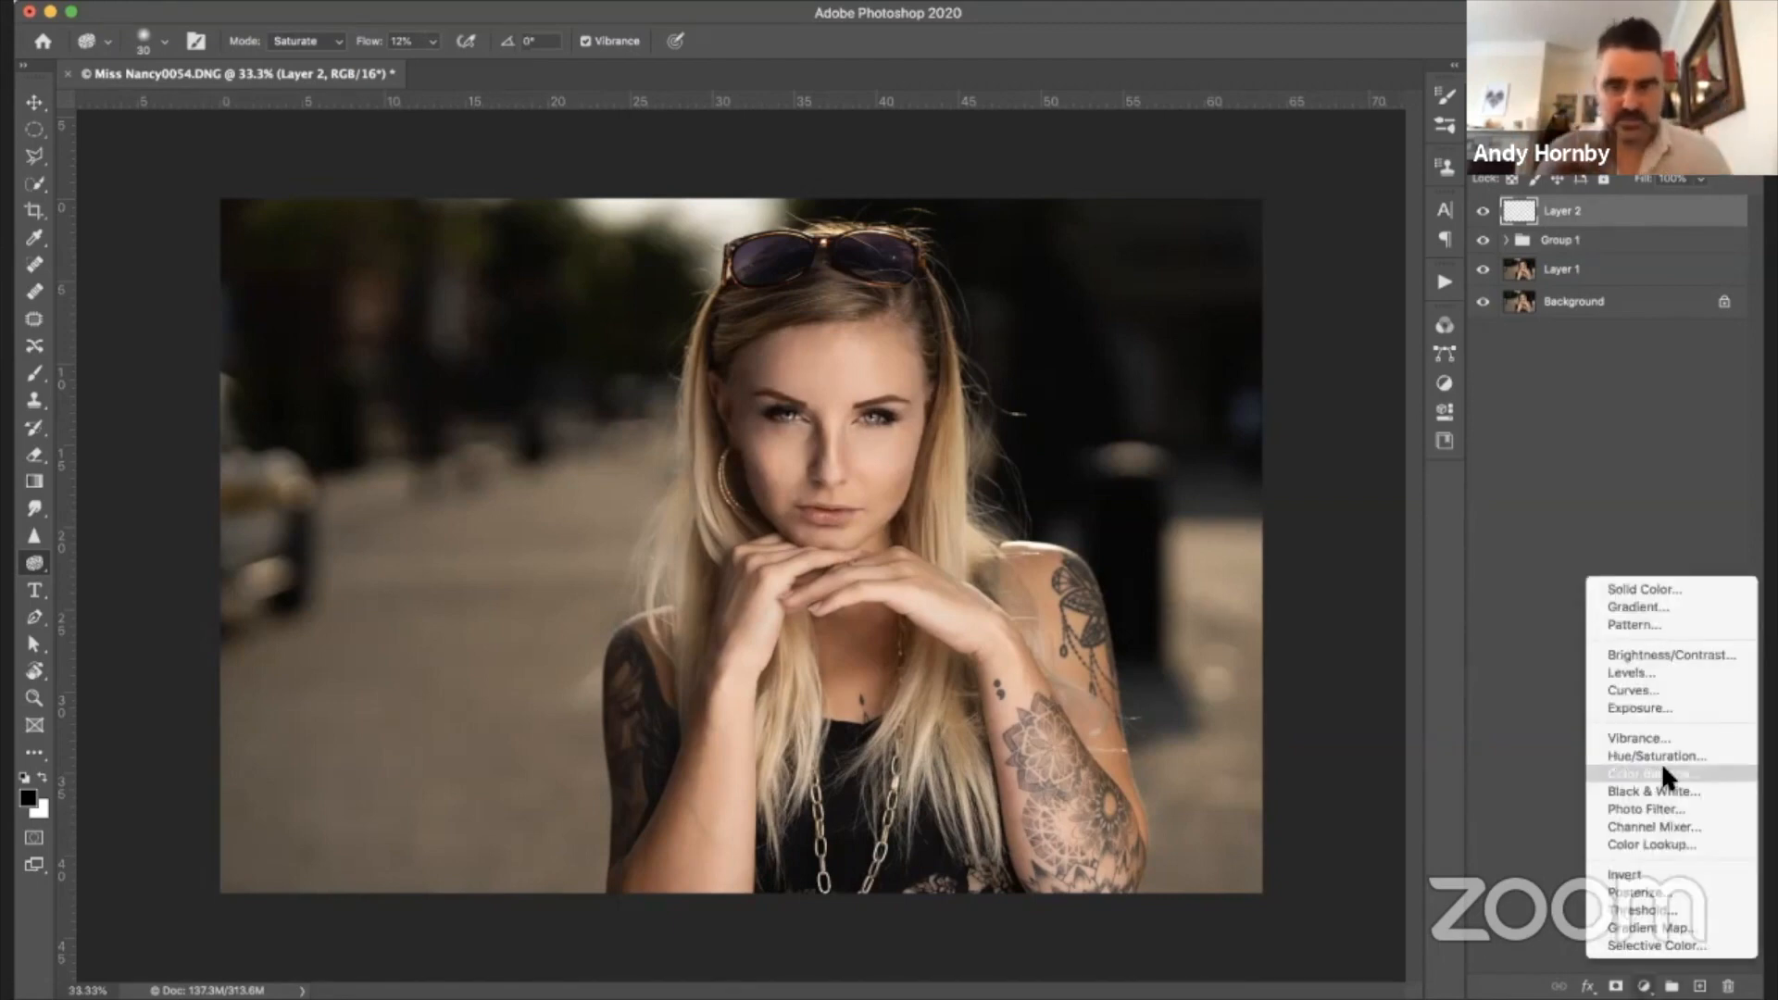
click(1654, 690)
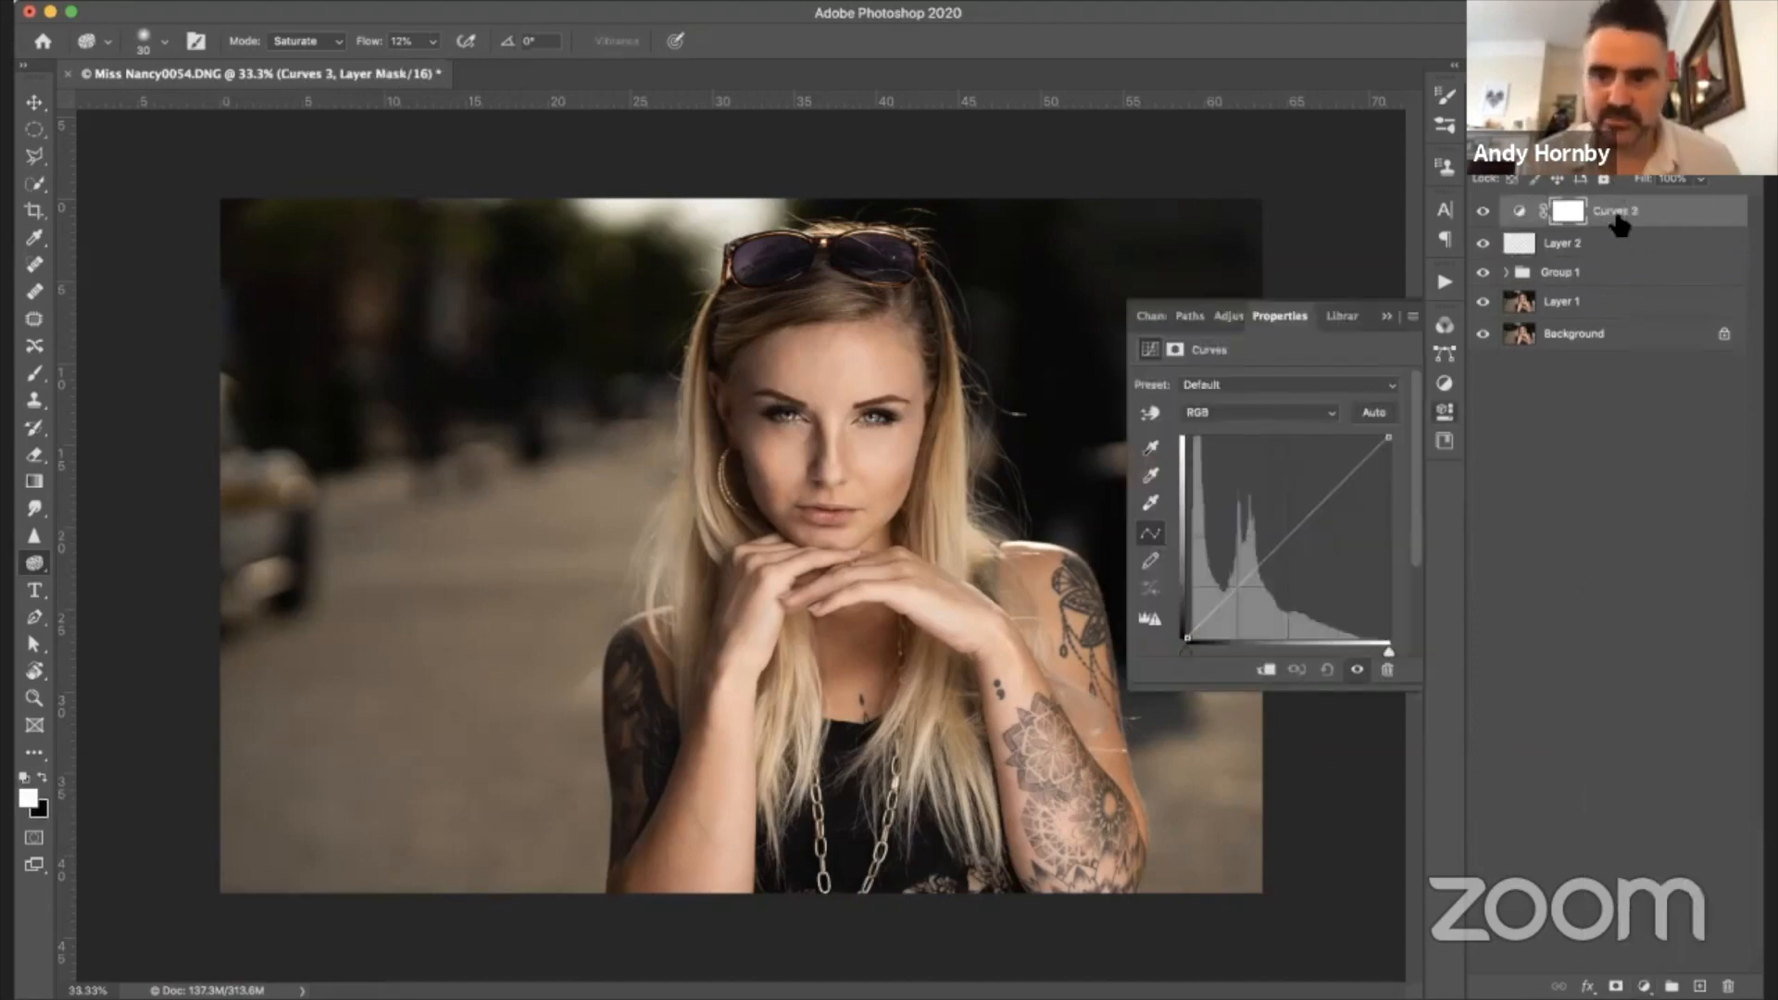
click(1255, 414)
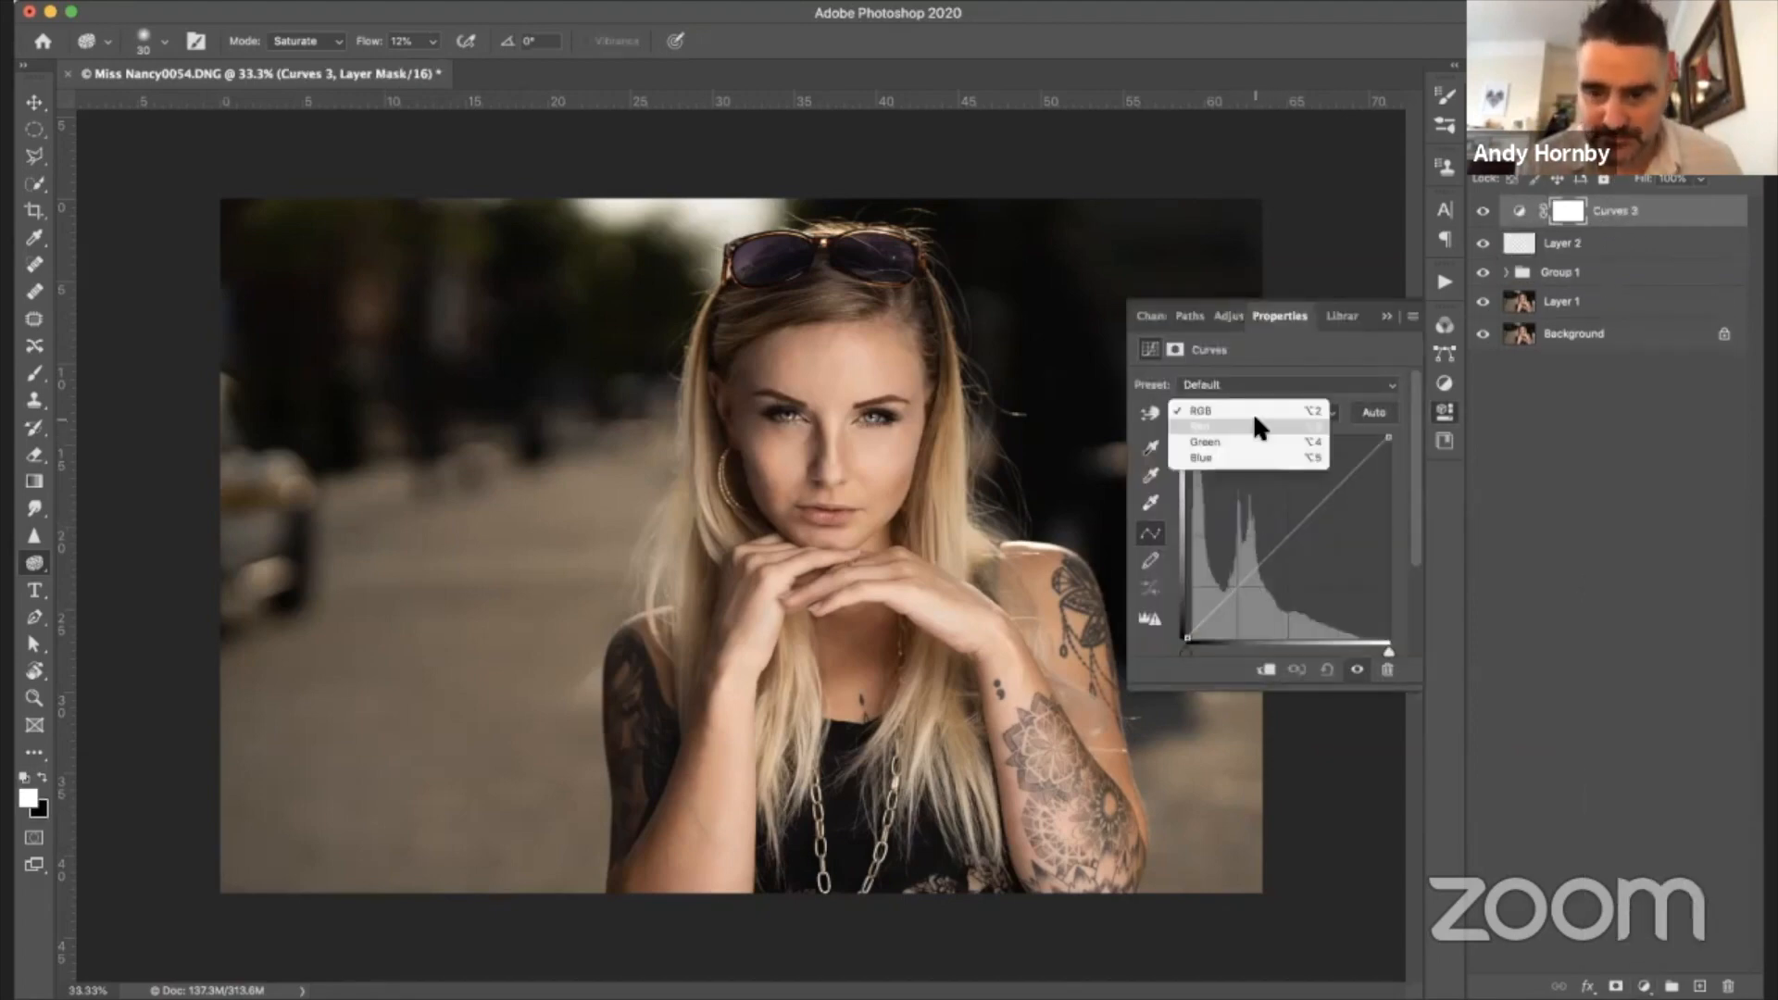
click(1262, 452)
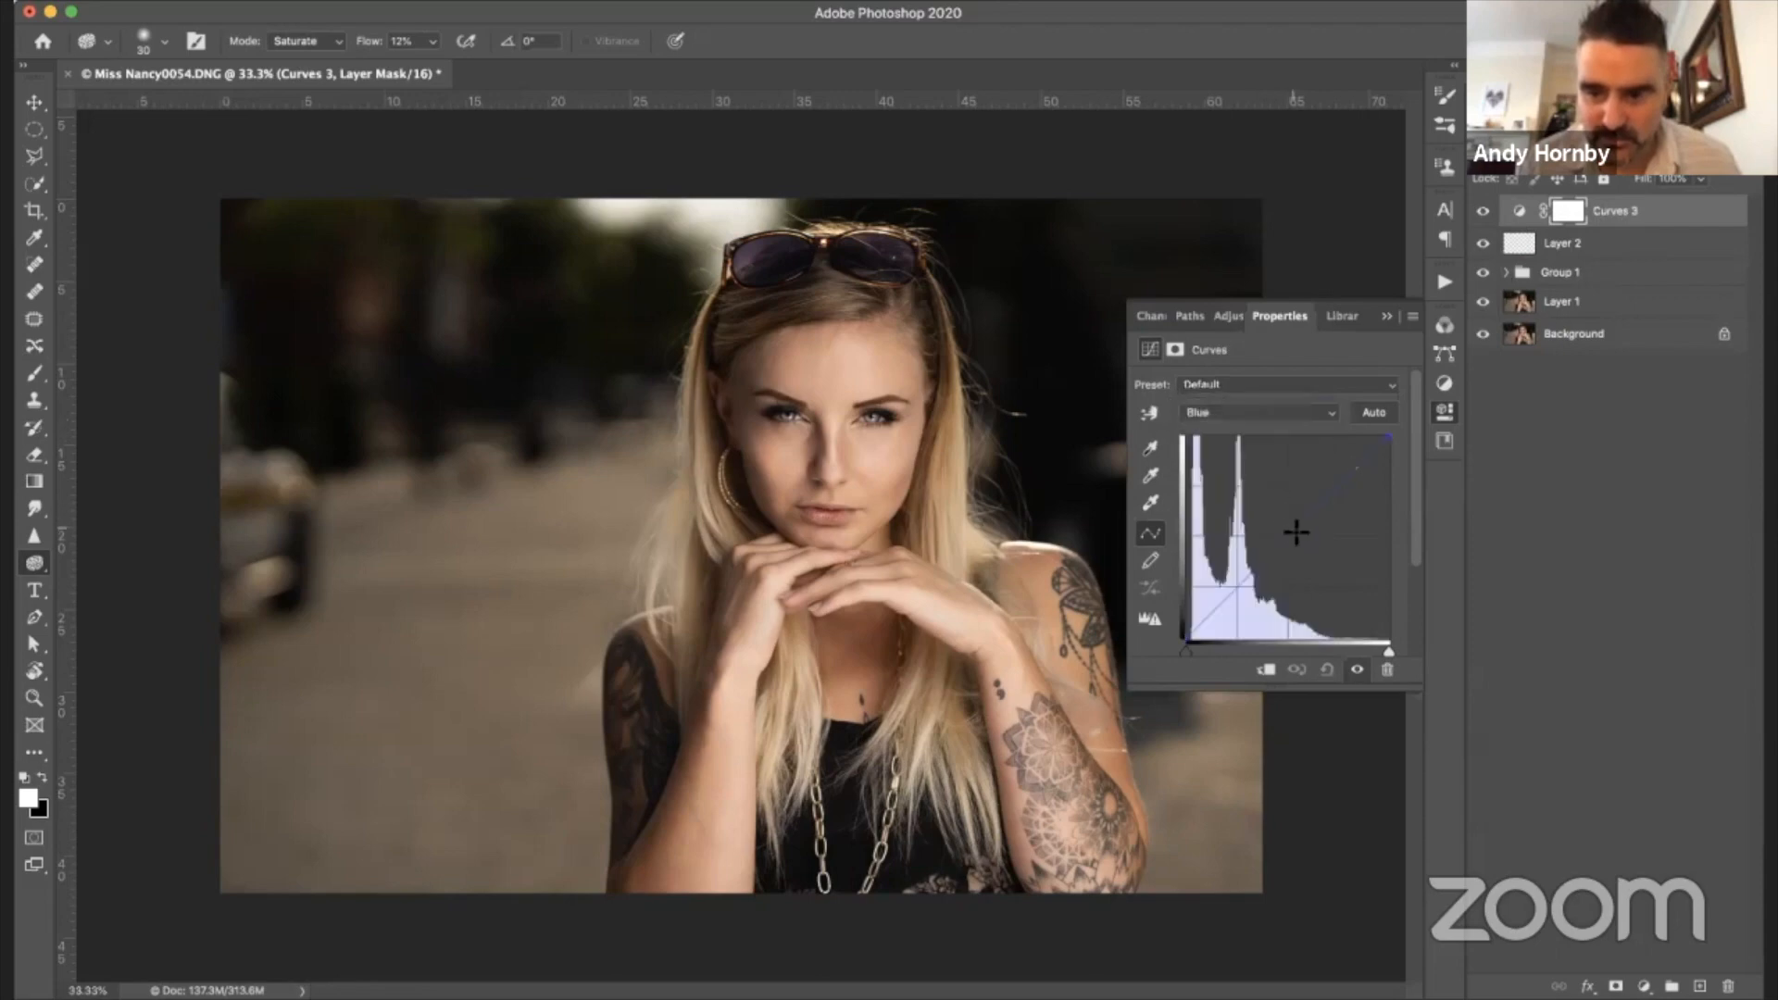
click(1294, 535)
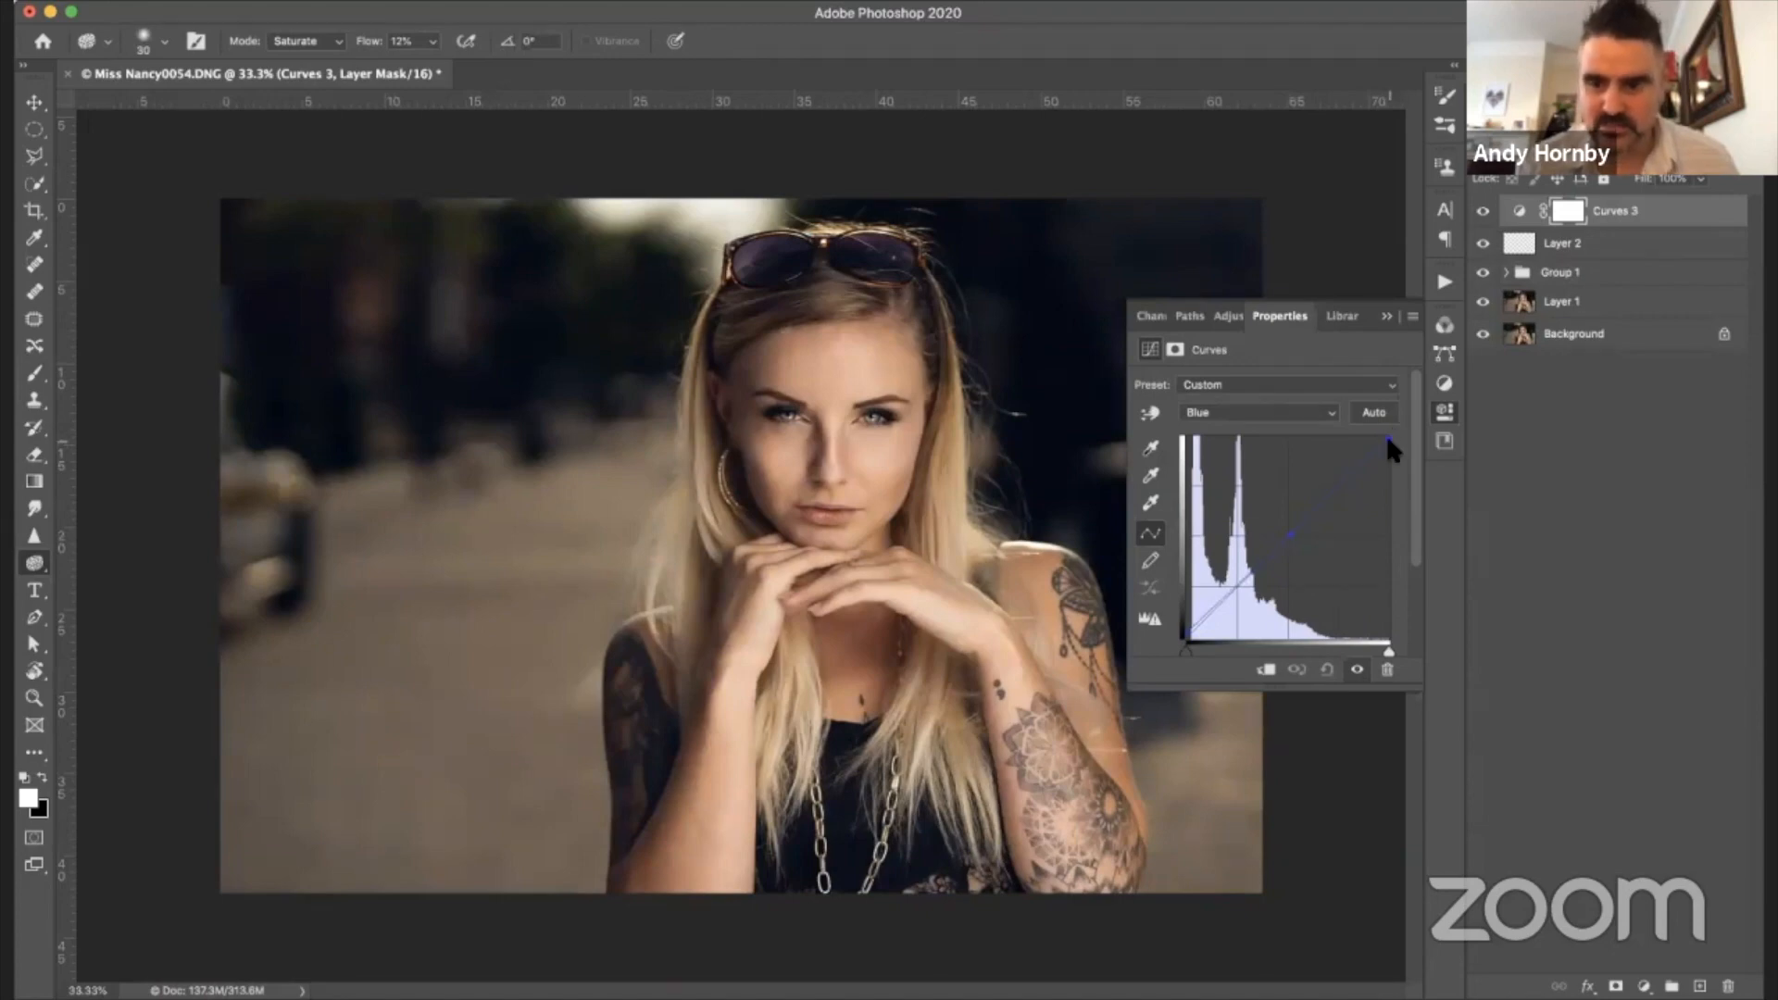
- Anchor the middle of the Curves 3 Green channel and adjust its Red channel curve to cool the shadows
click(1274, 417)
click(1230, 393)
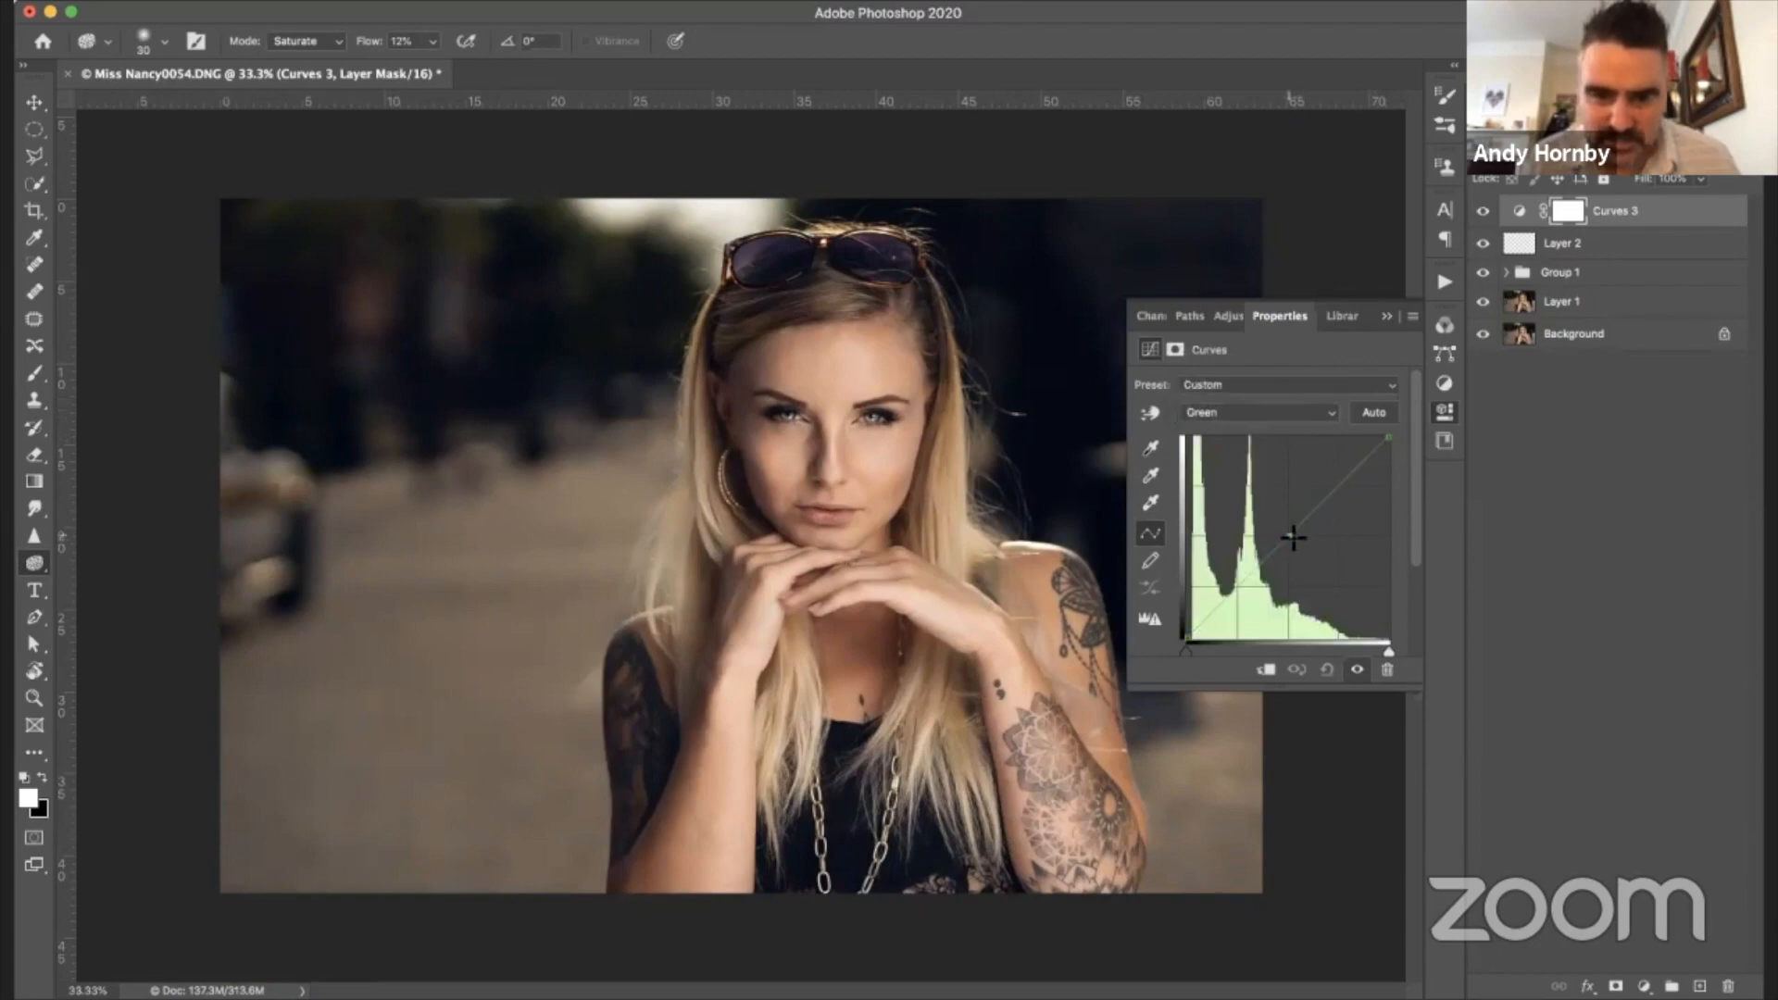
click(1265, 408)
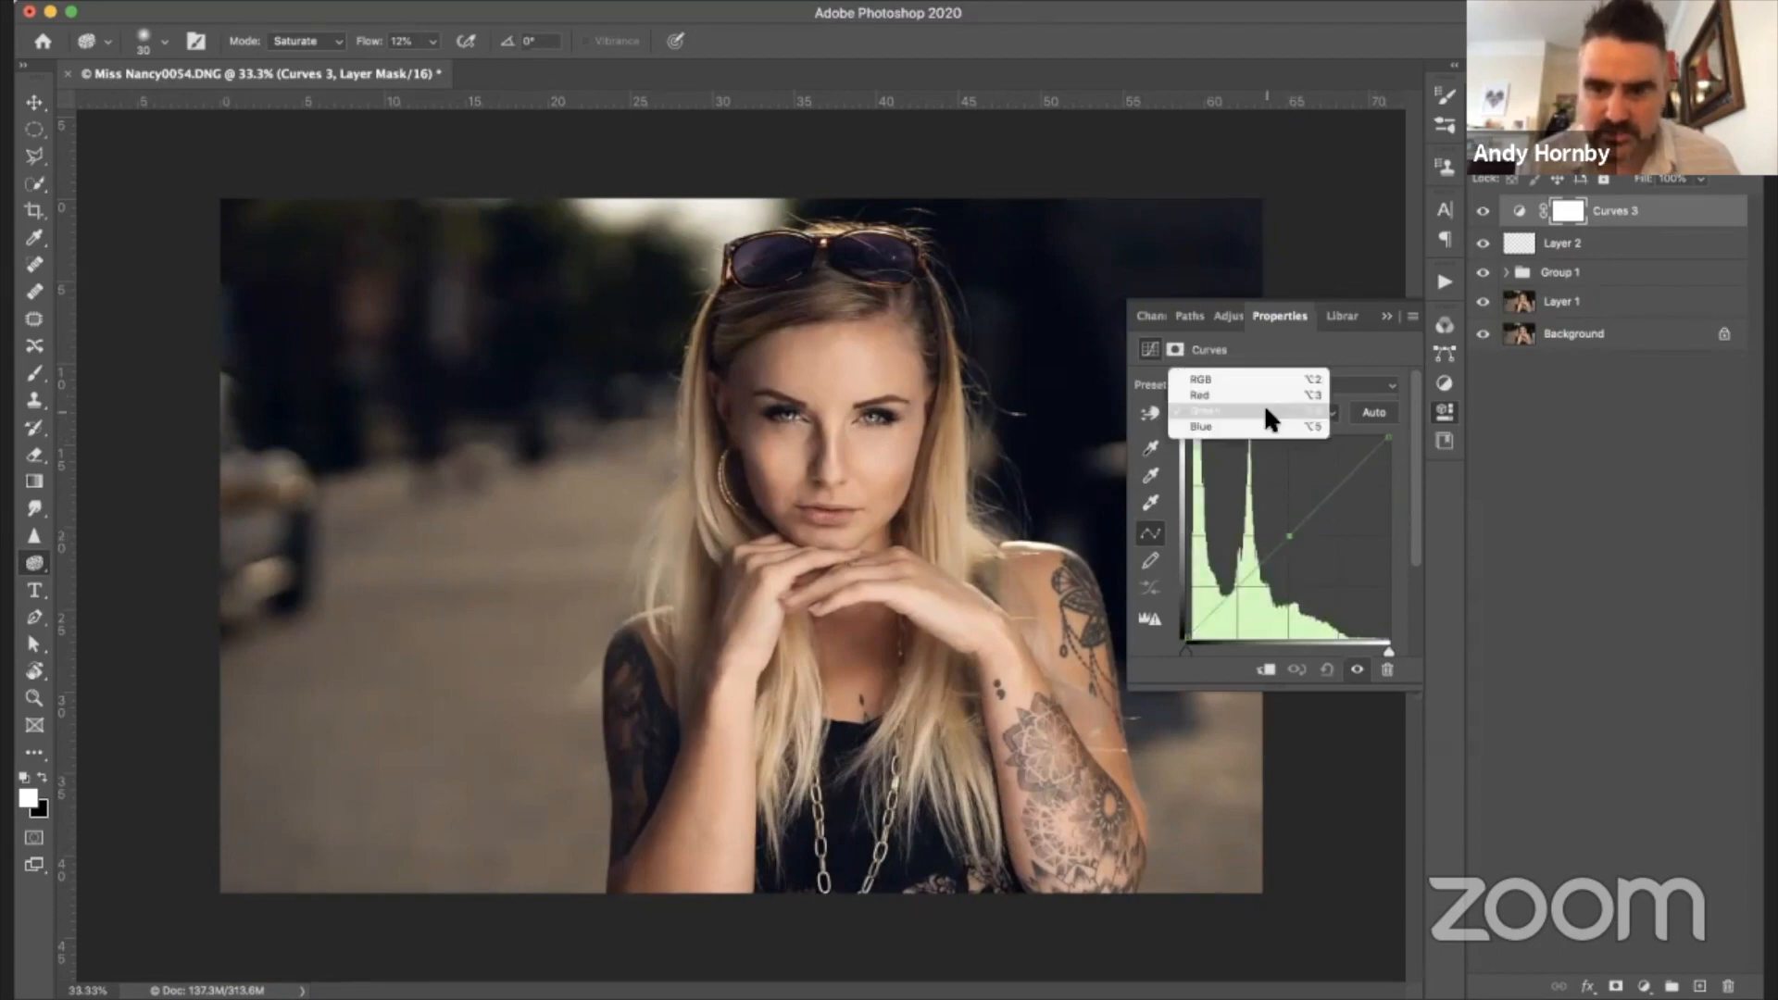
click(1252, 392)
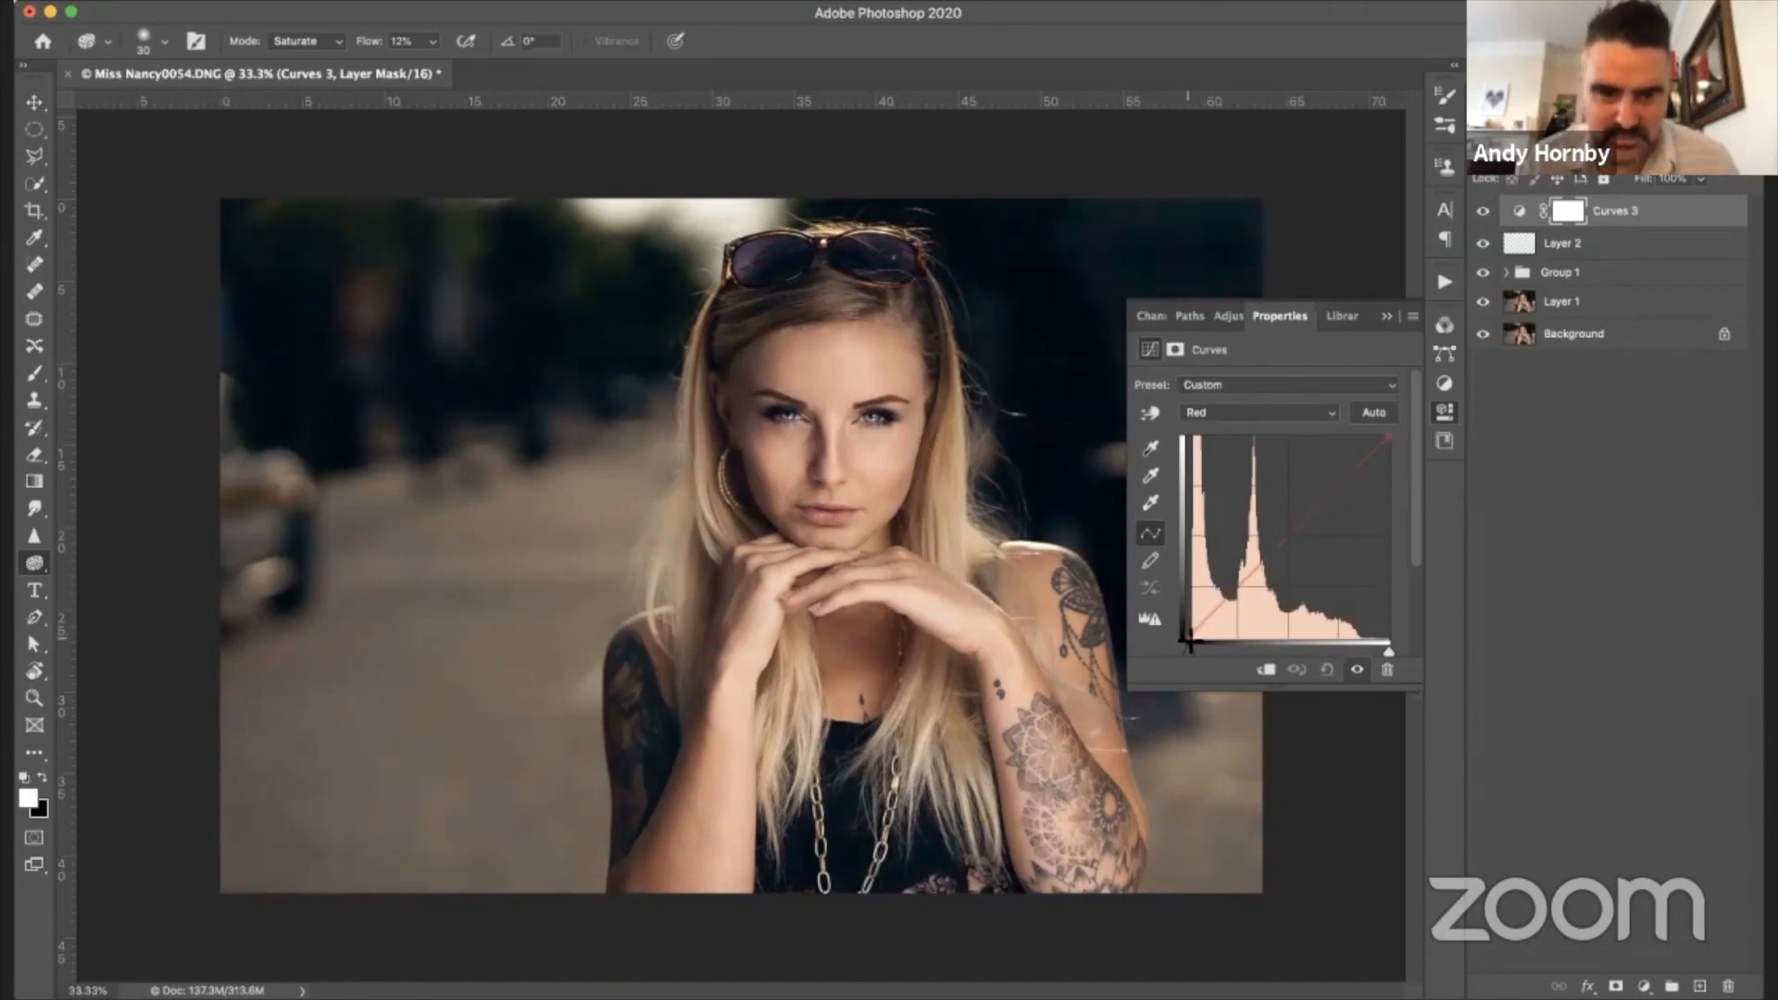
click(1388, 315)
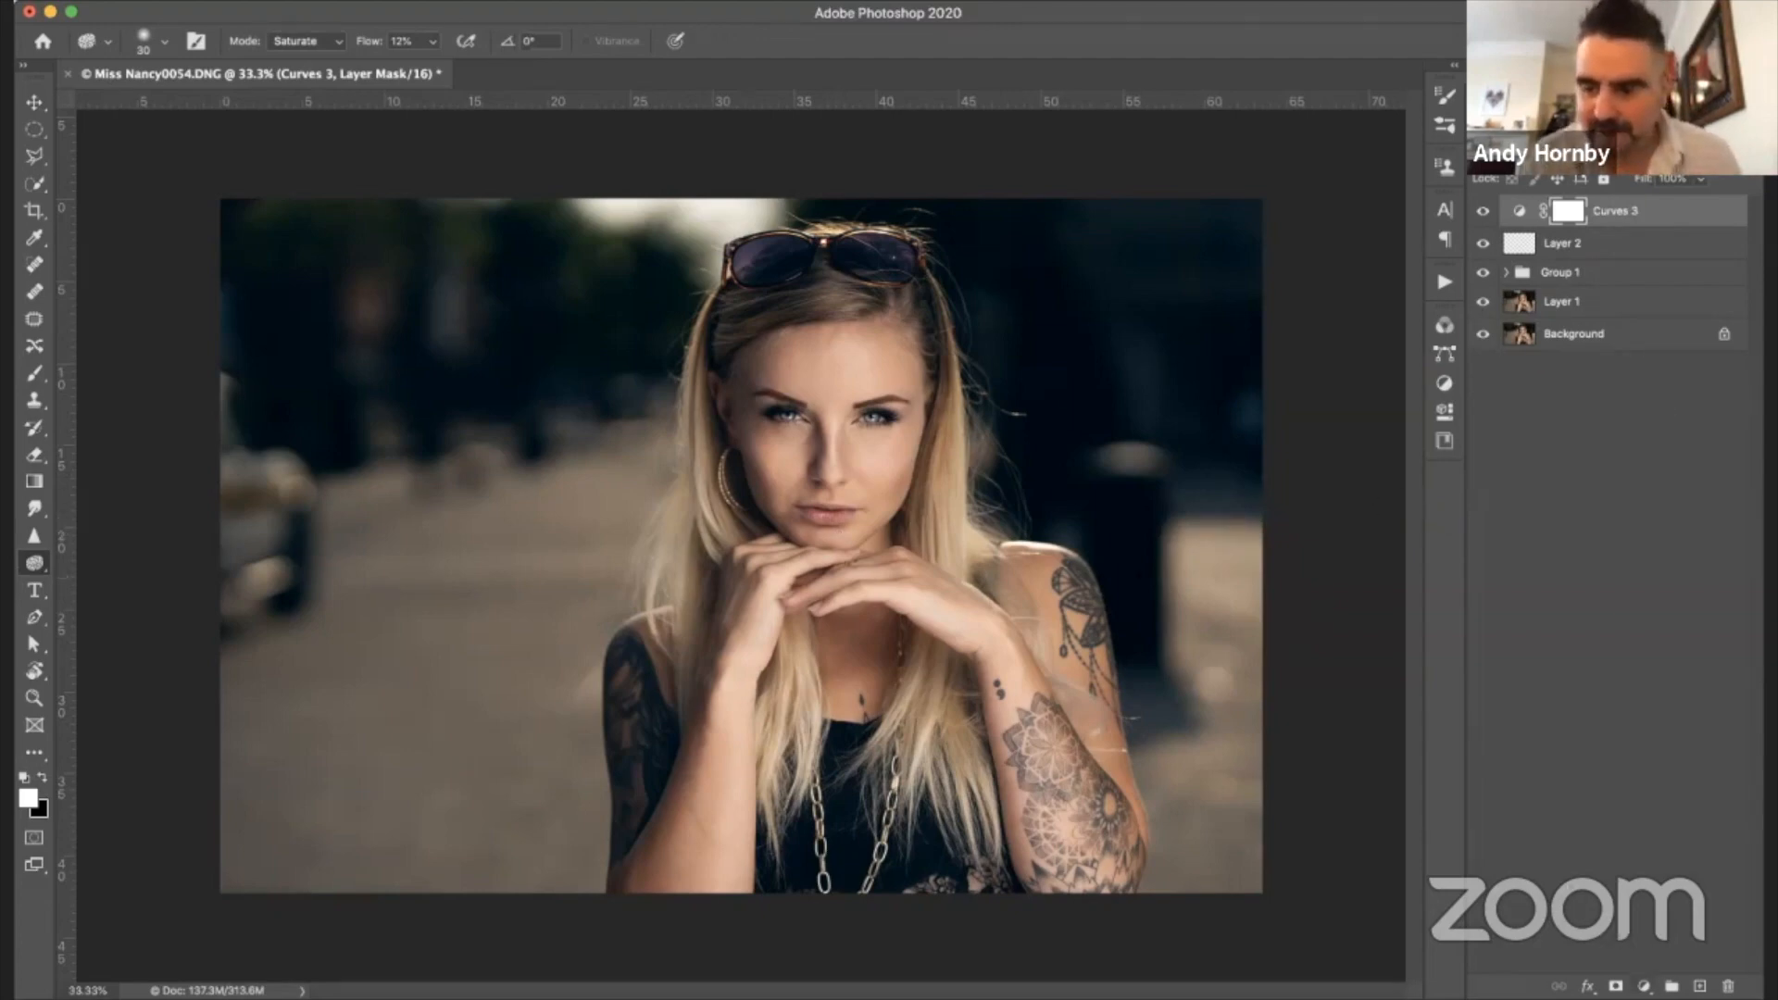
- Add another Curves adjustment layer above Curves 3
click(1644, 985)
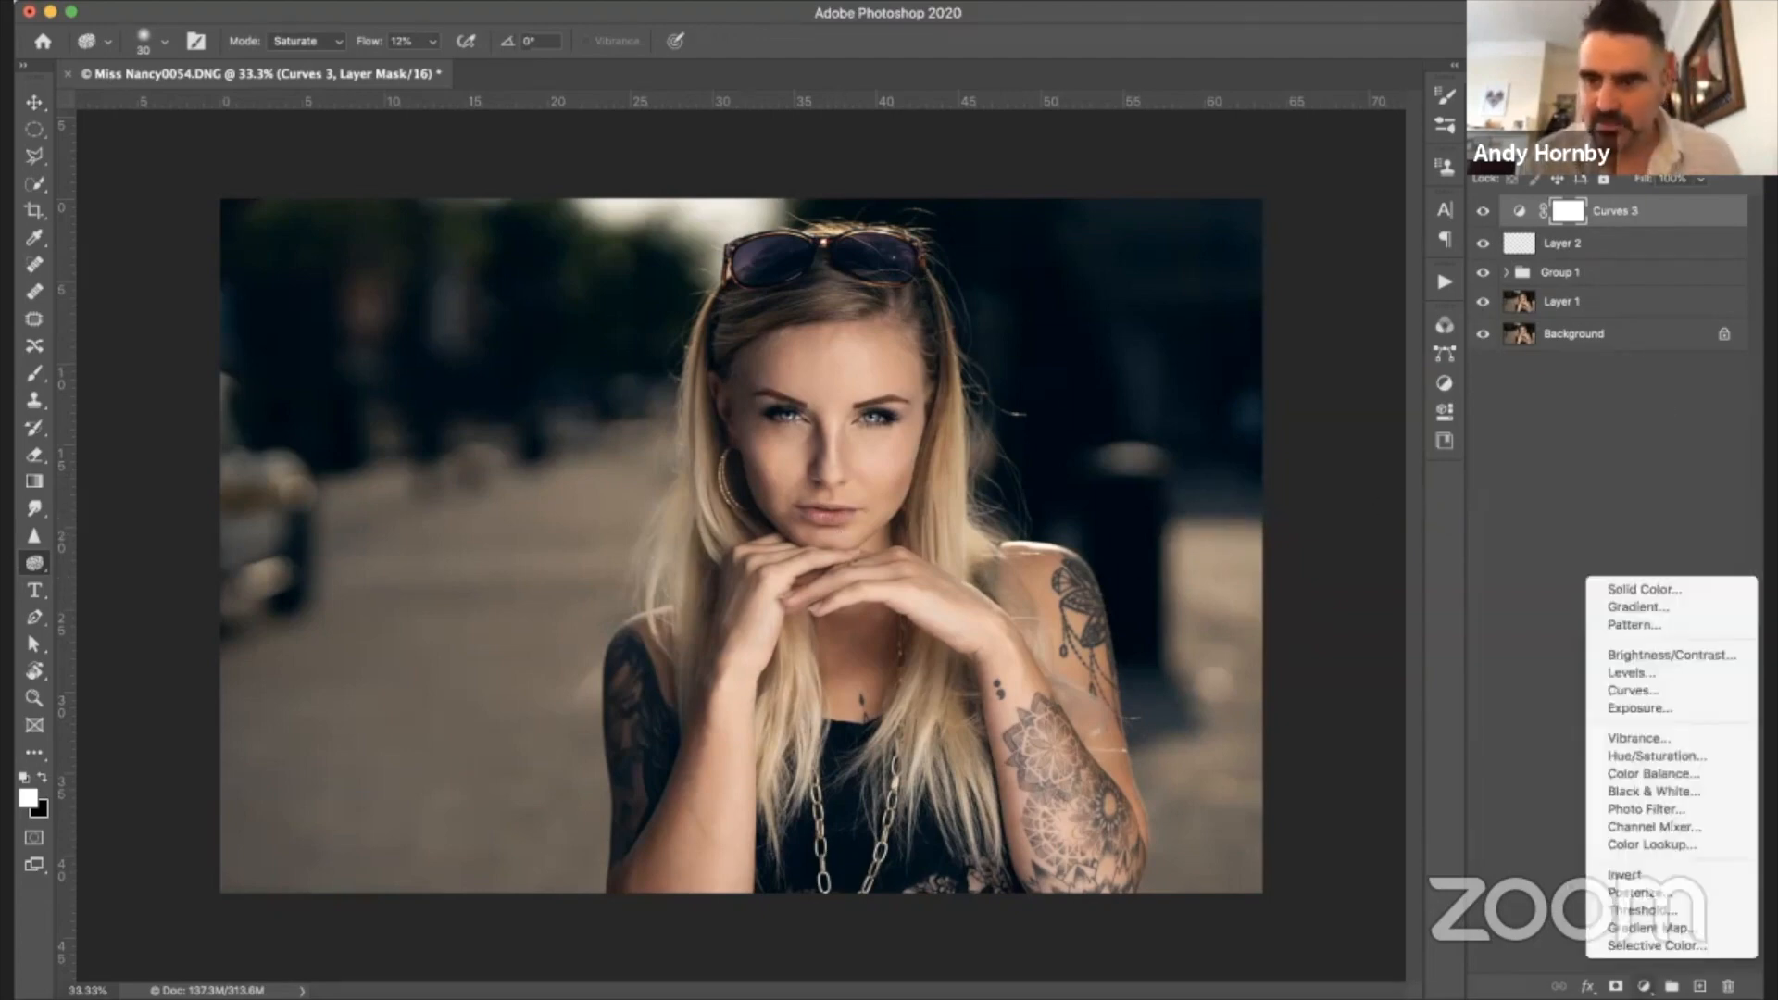
click(1679, 691)
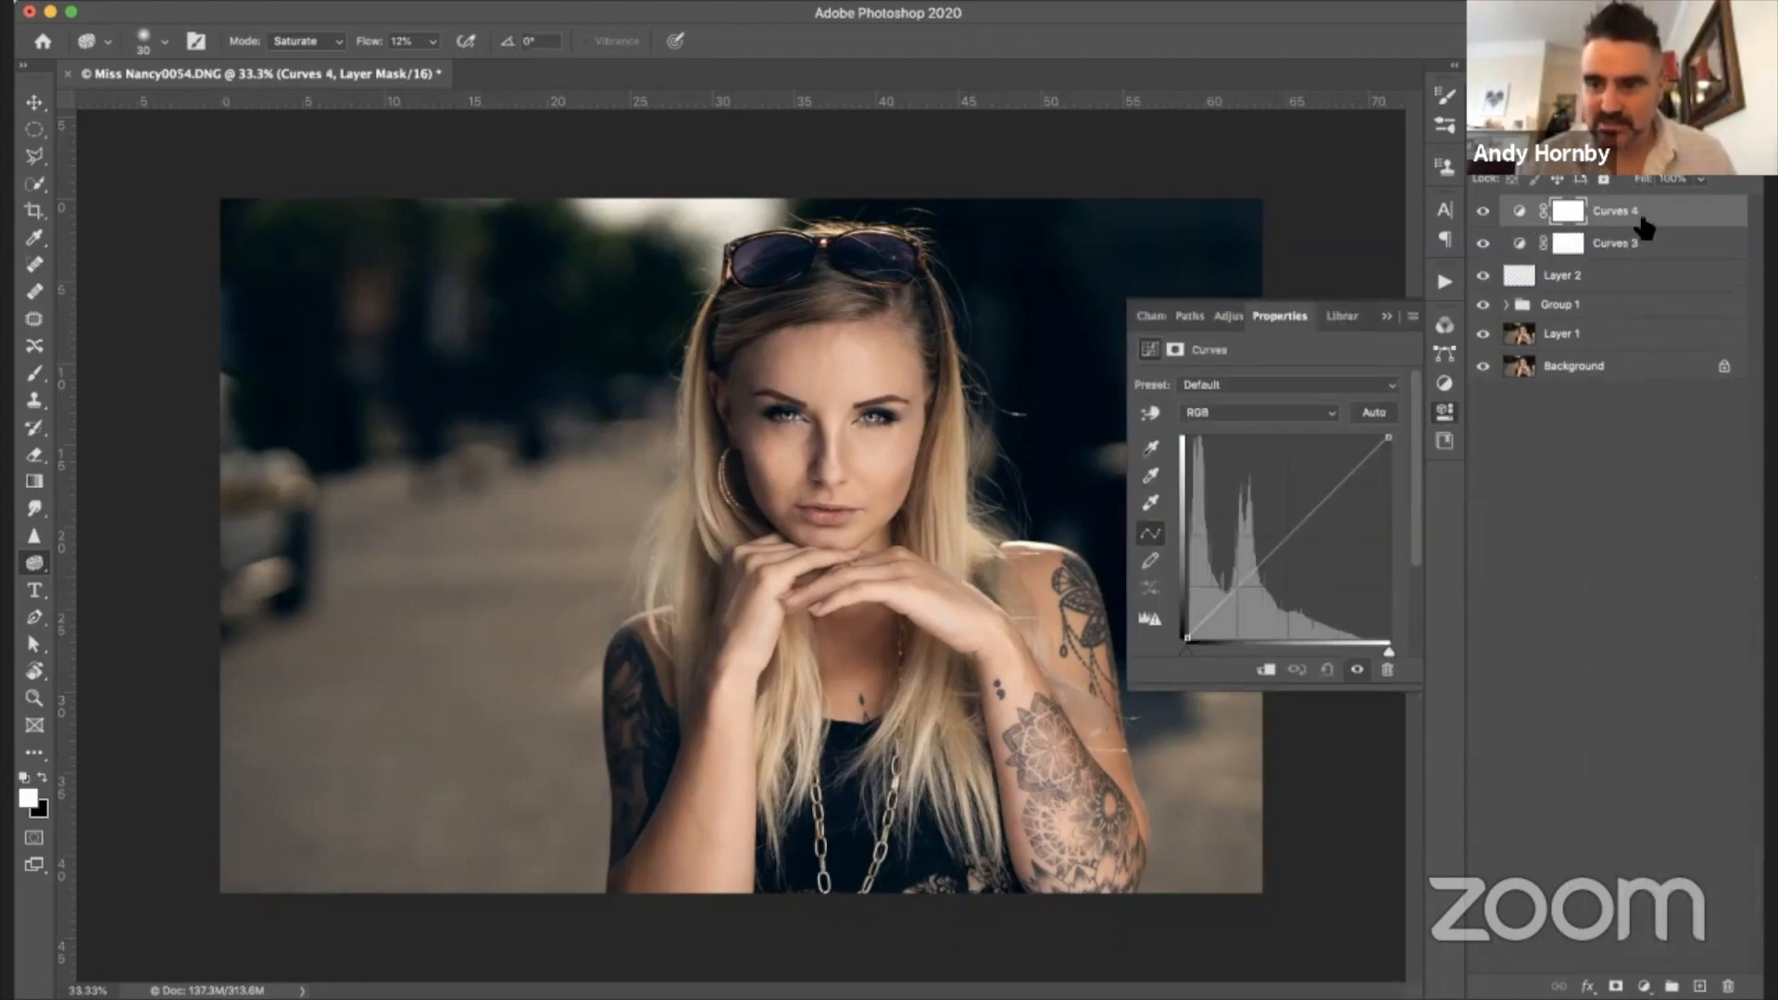
- Examine how the Curves layers inside Group 1 are clipped and masked compared with Curves 4
click(1510, 305)
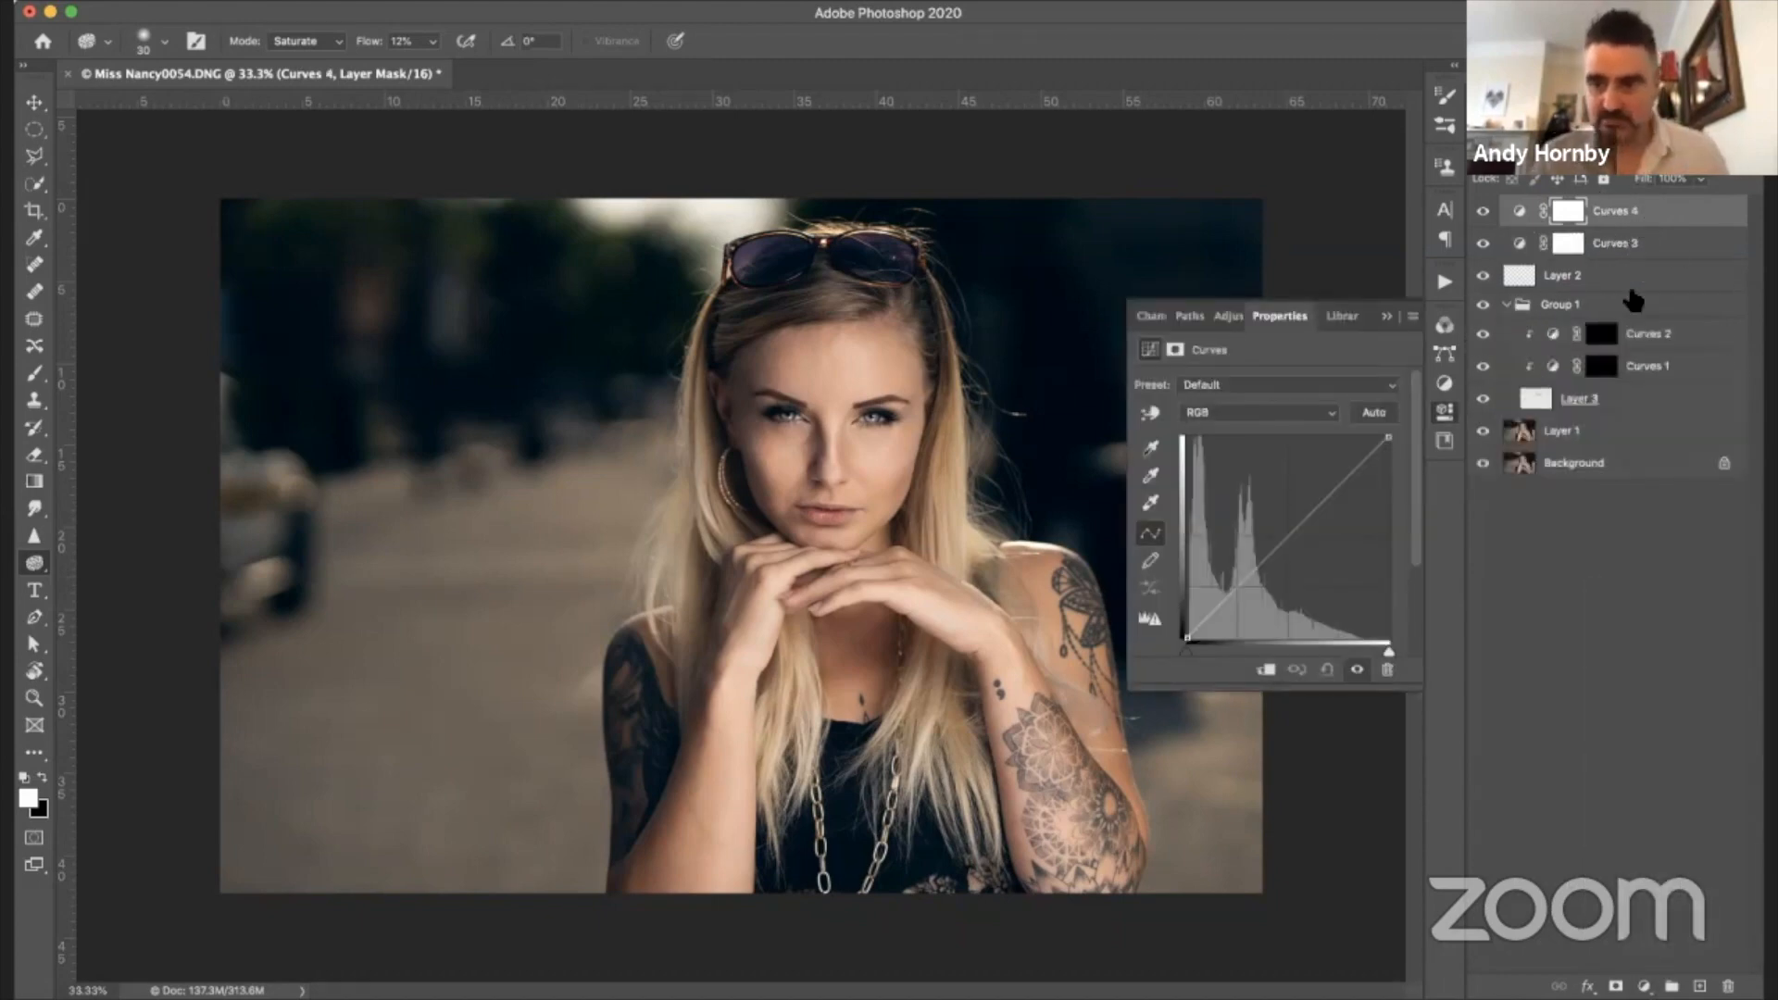
click(1630, 213)
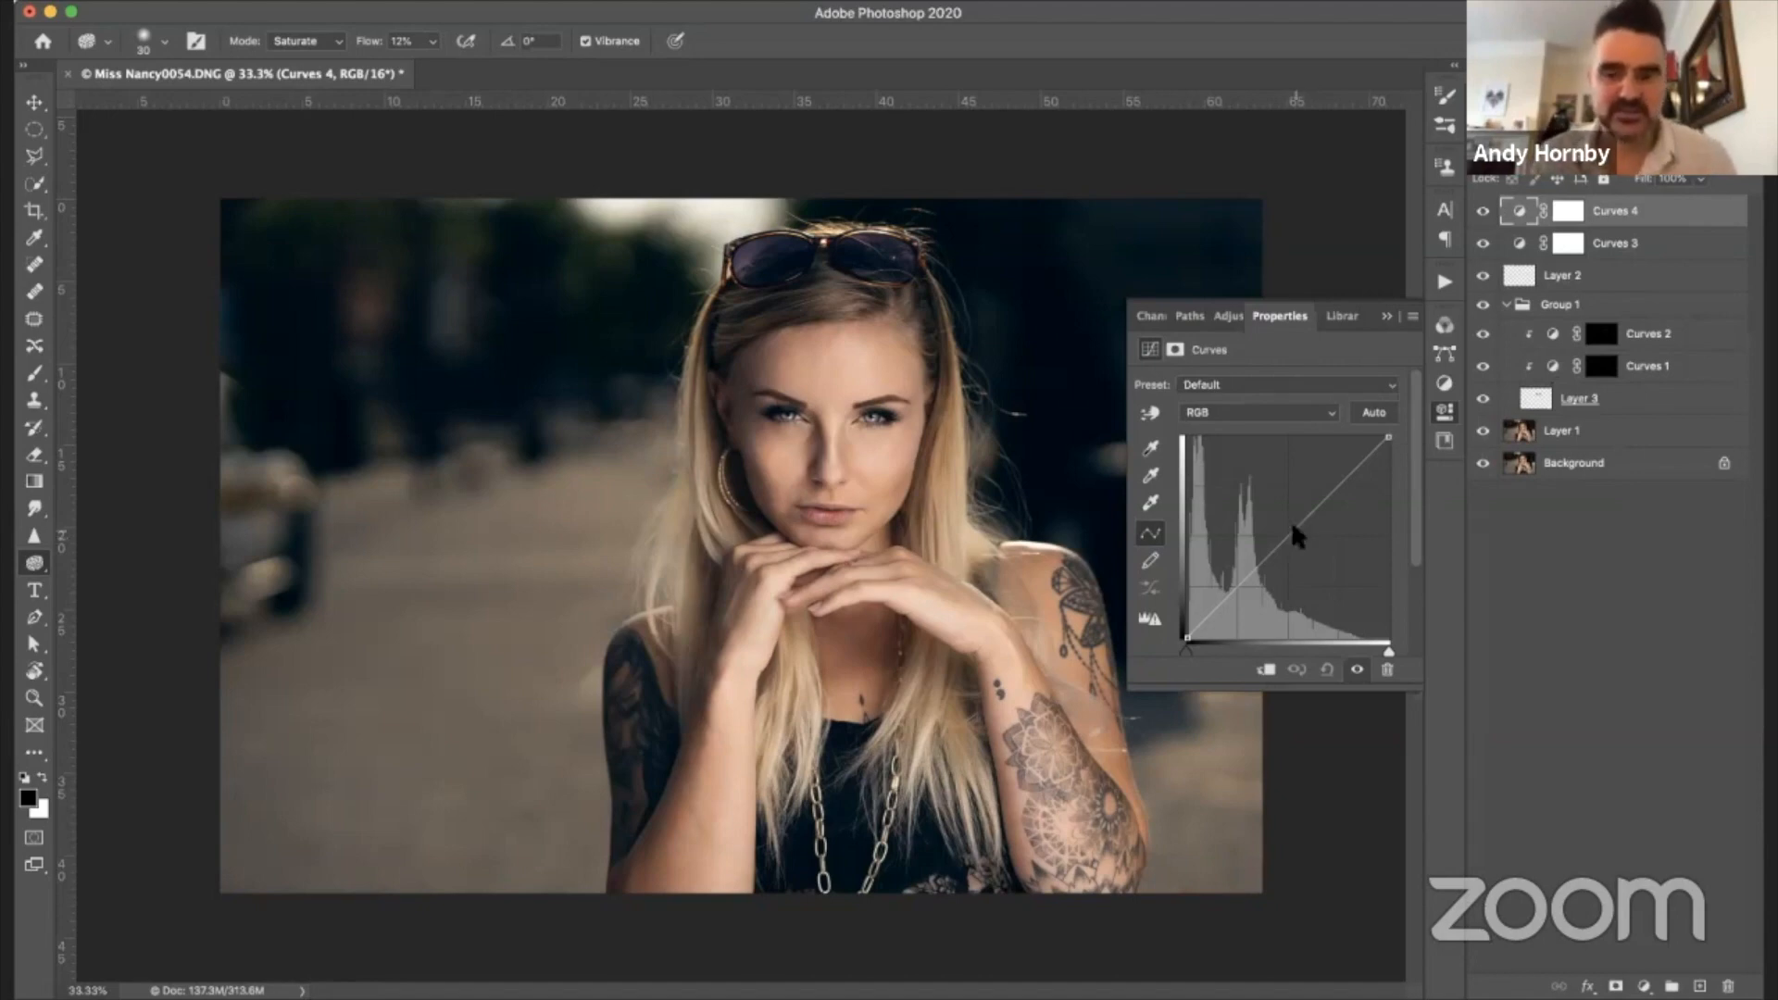
click(1549, 308)
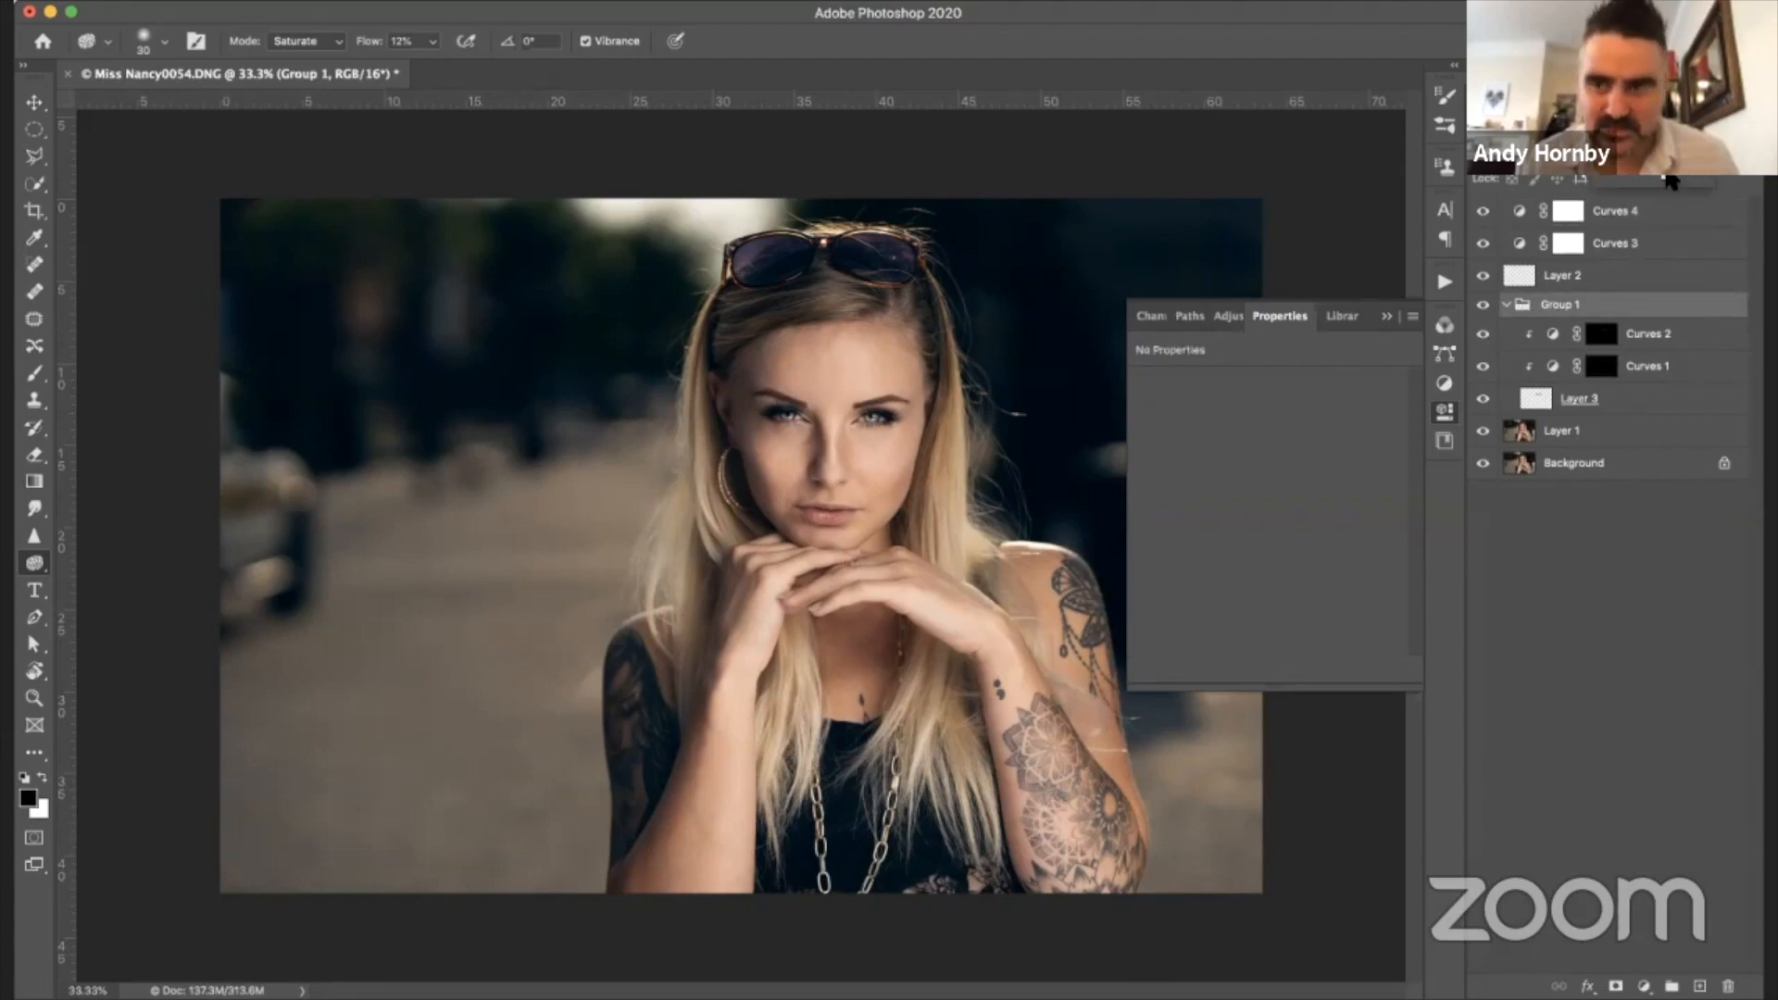
click(1390, 315)
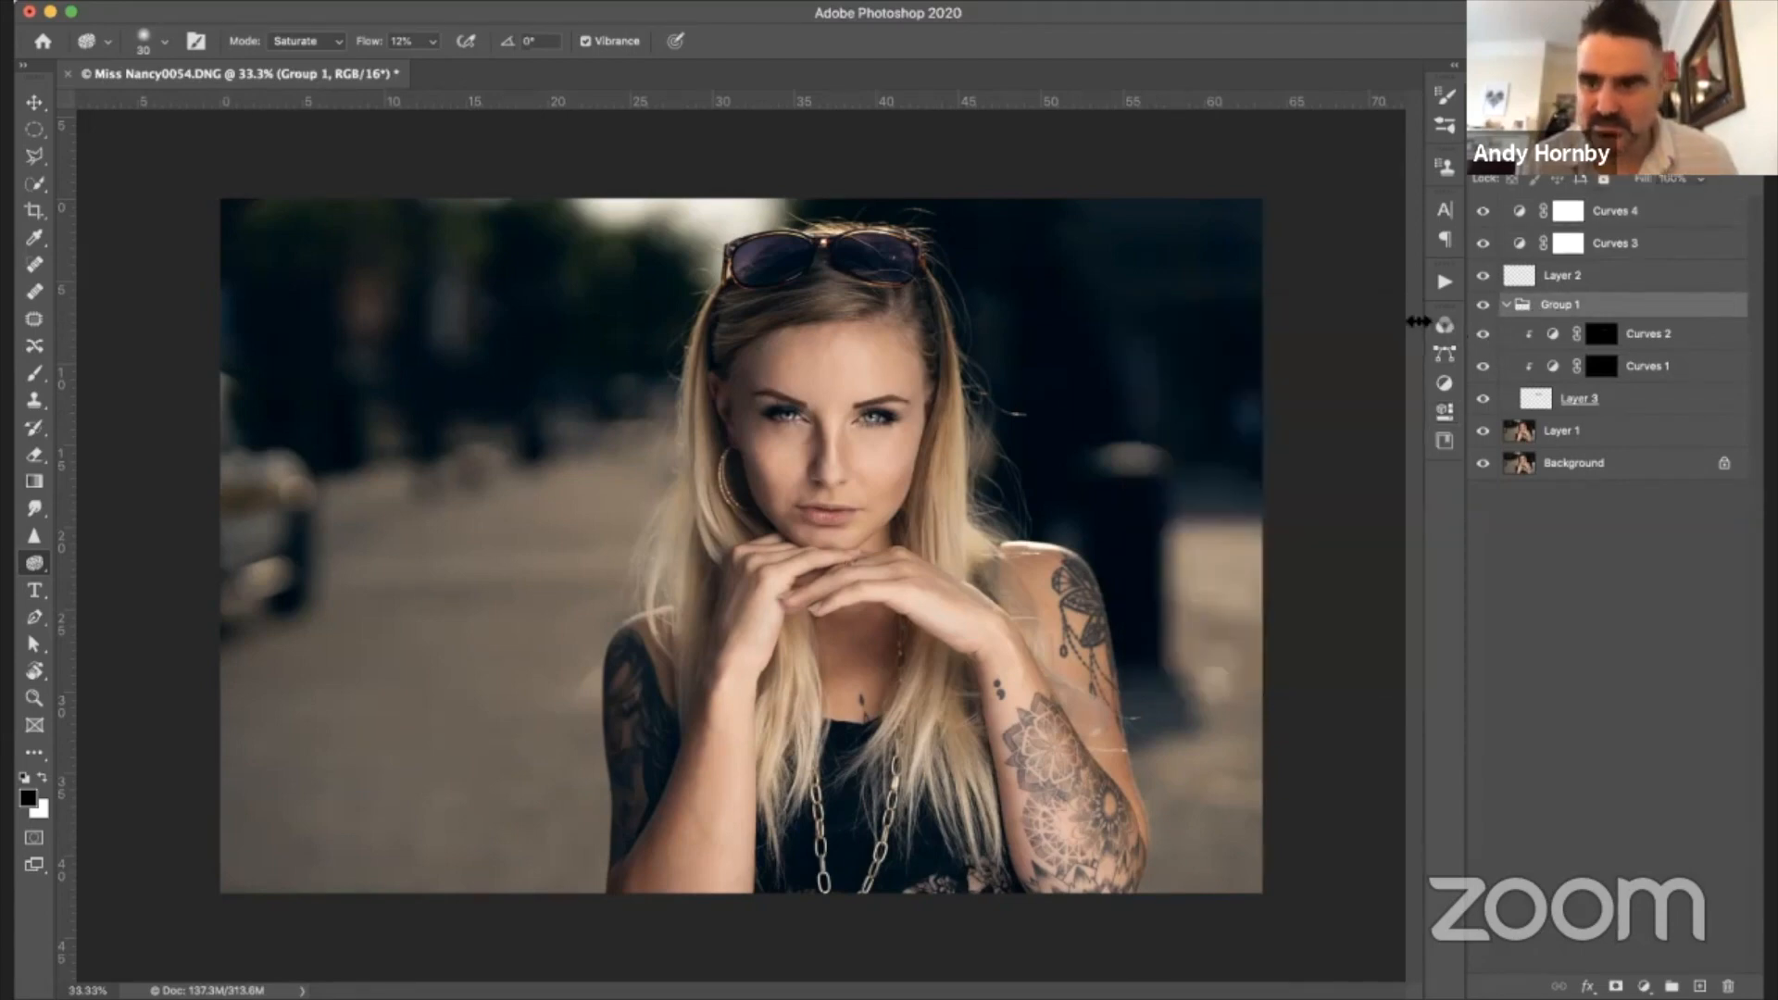
click(1506, 304)
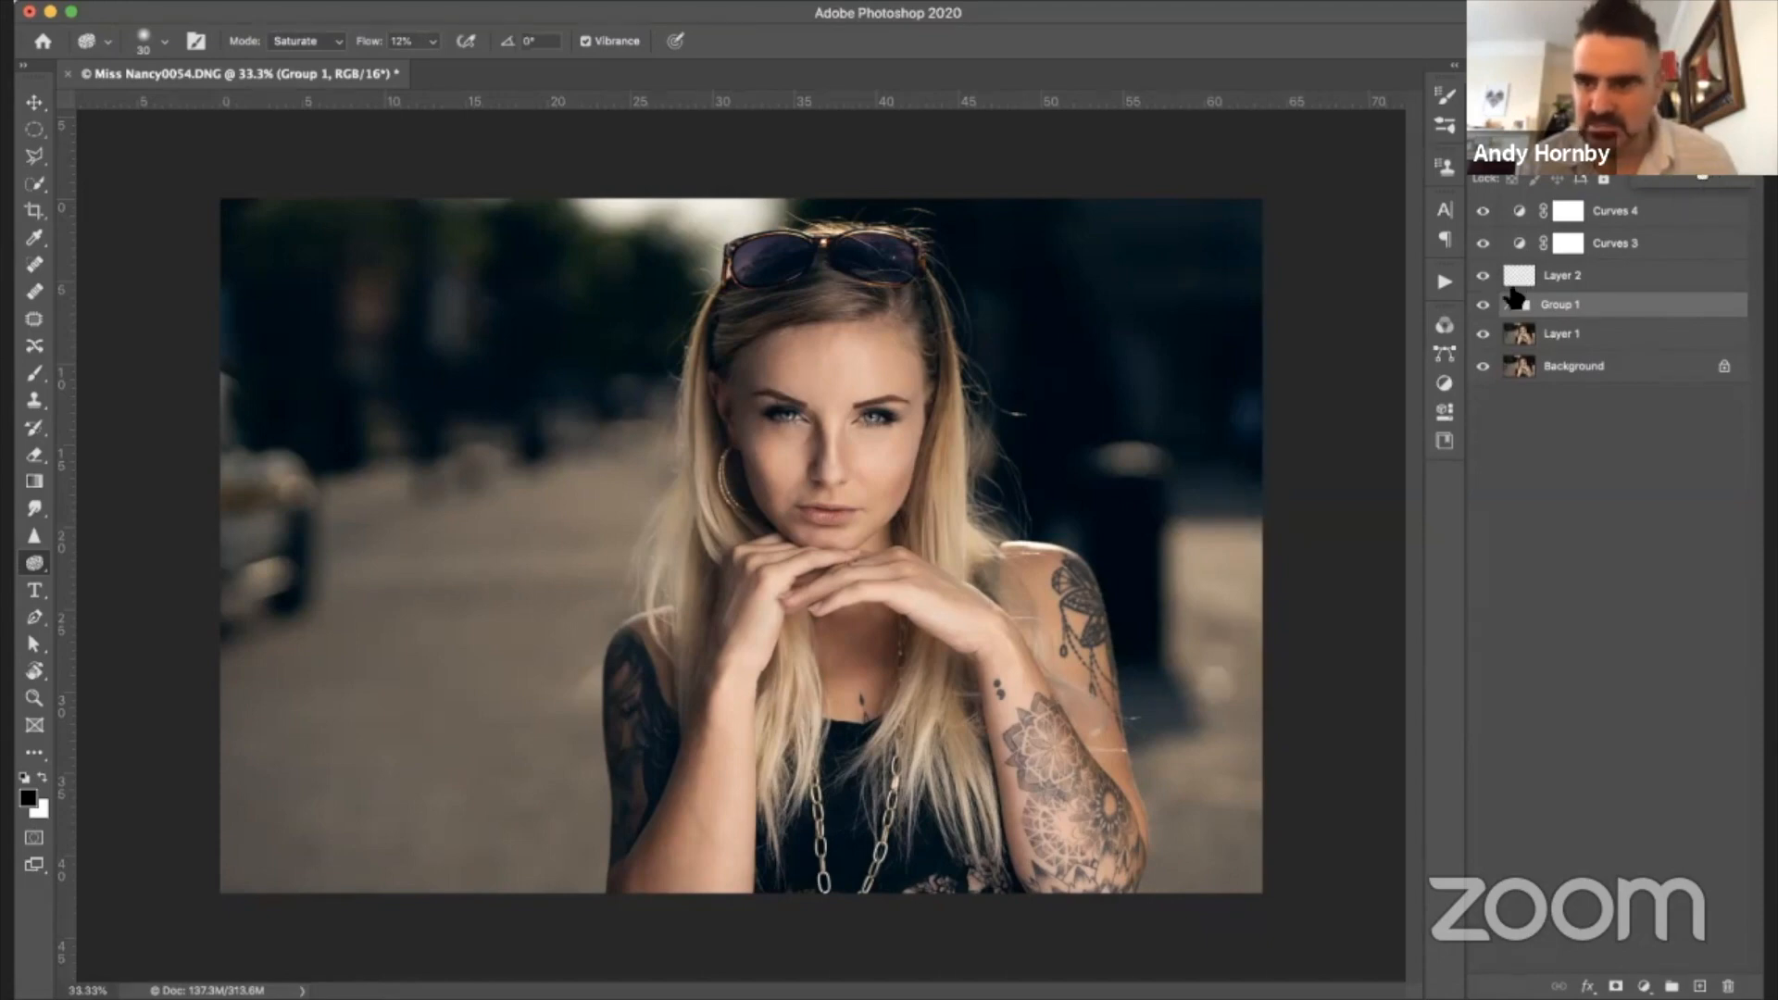
- Raise the middle of the Curves 4 RGB curve to brighten the image, and invert its mask to black
click(1637, 221)
key(x)
double_click(1515, 215)
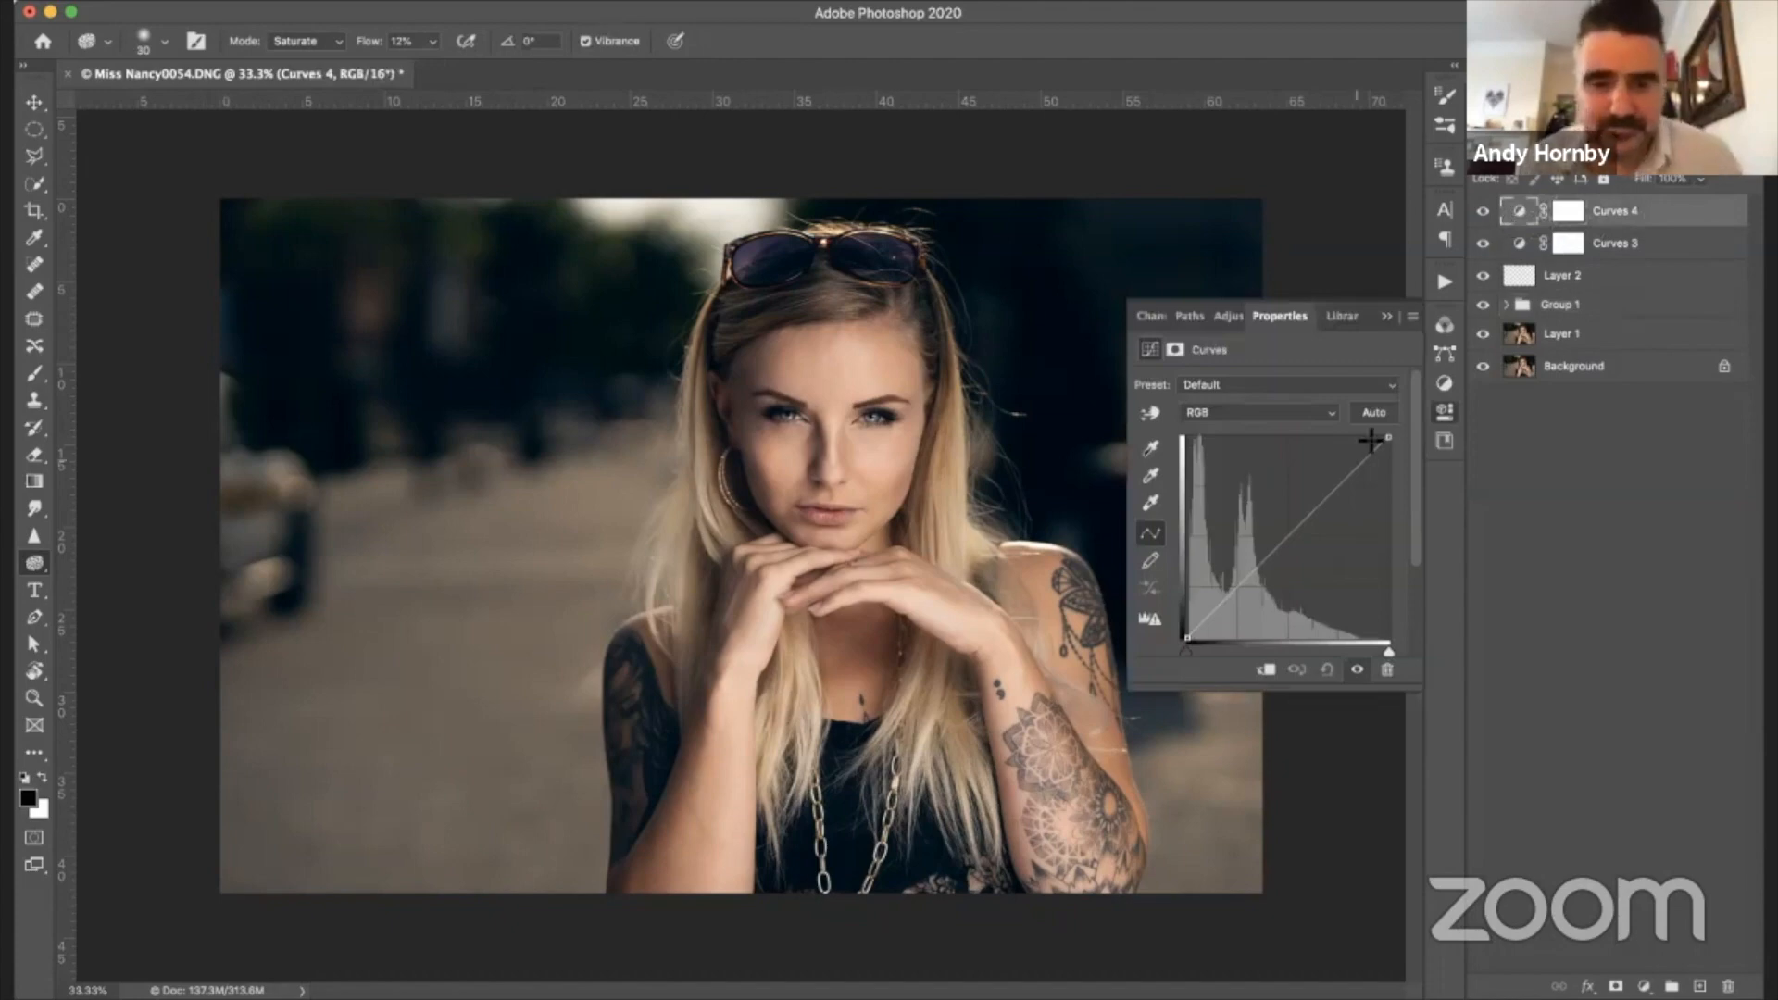
drag(1287, 538, 1286, 529)
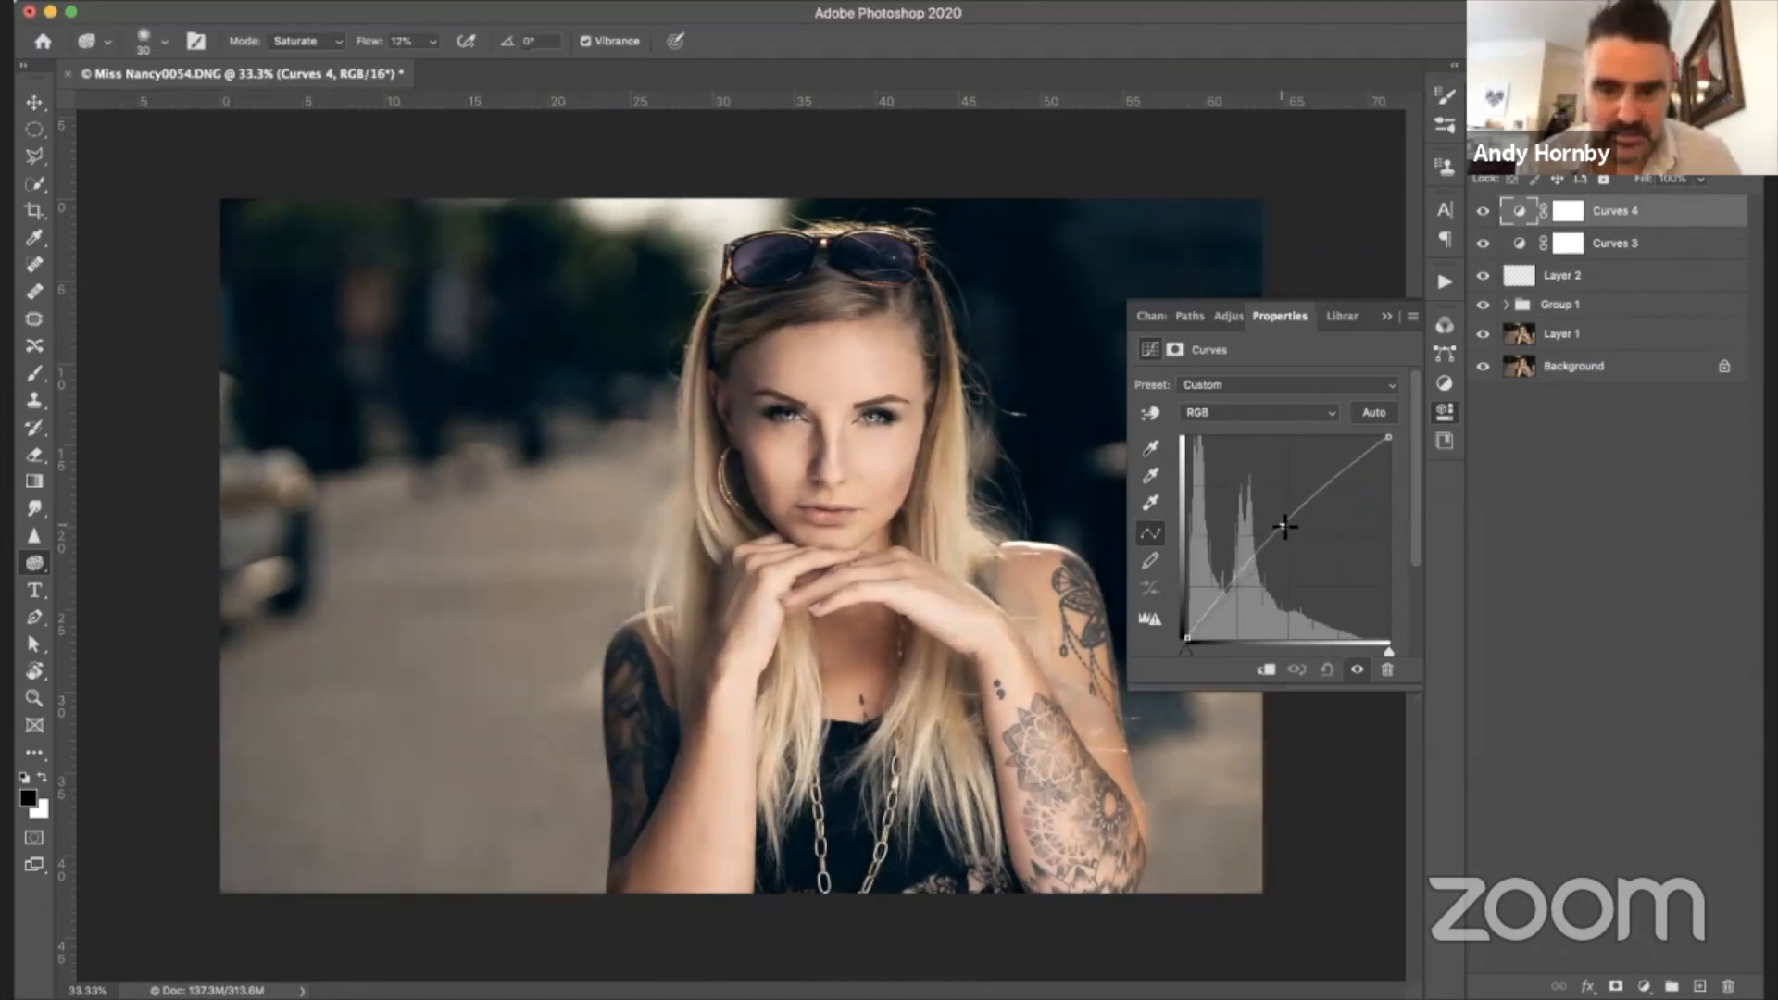
click(1386, 316)
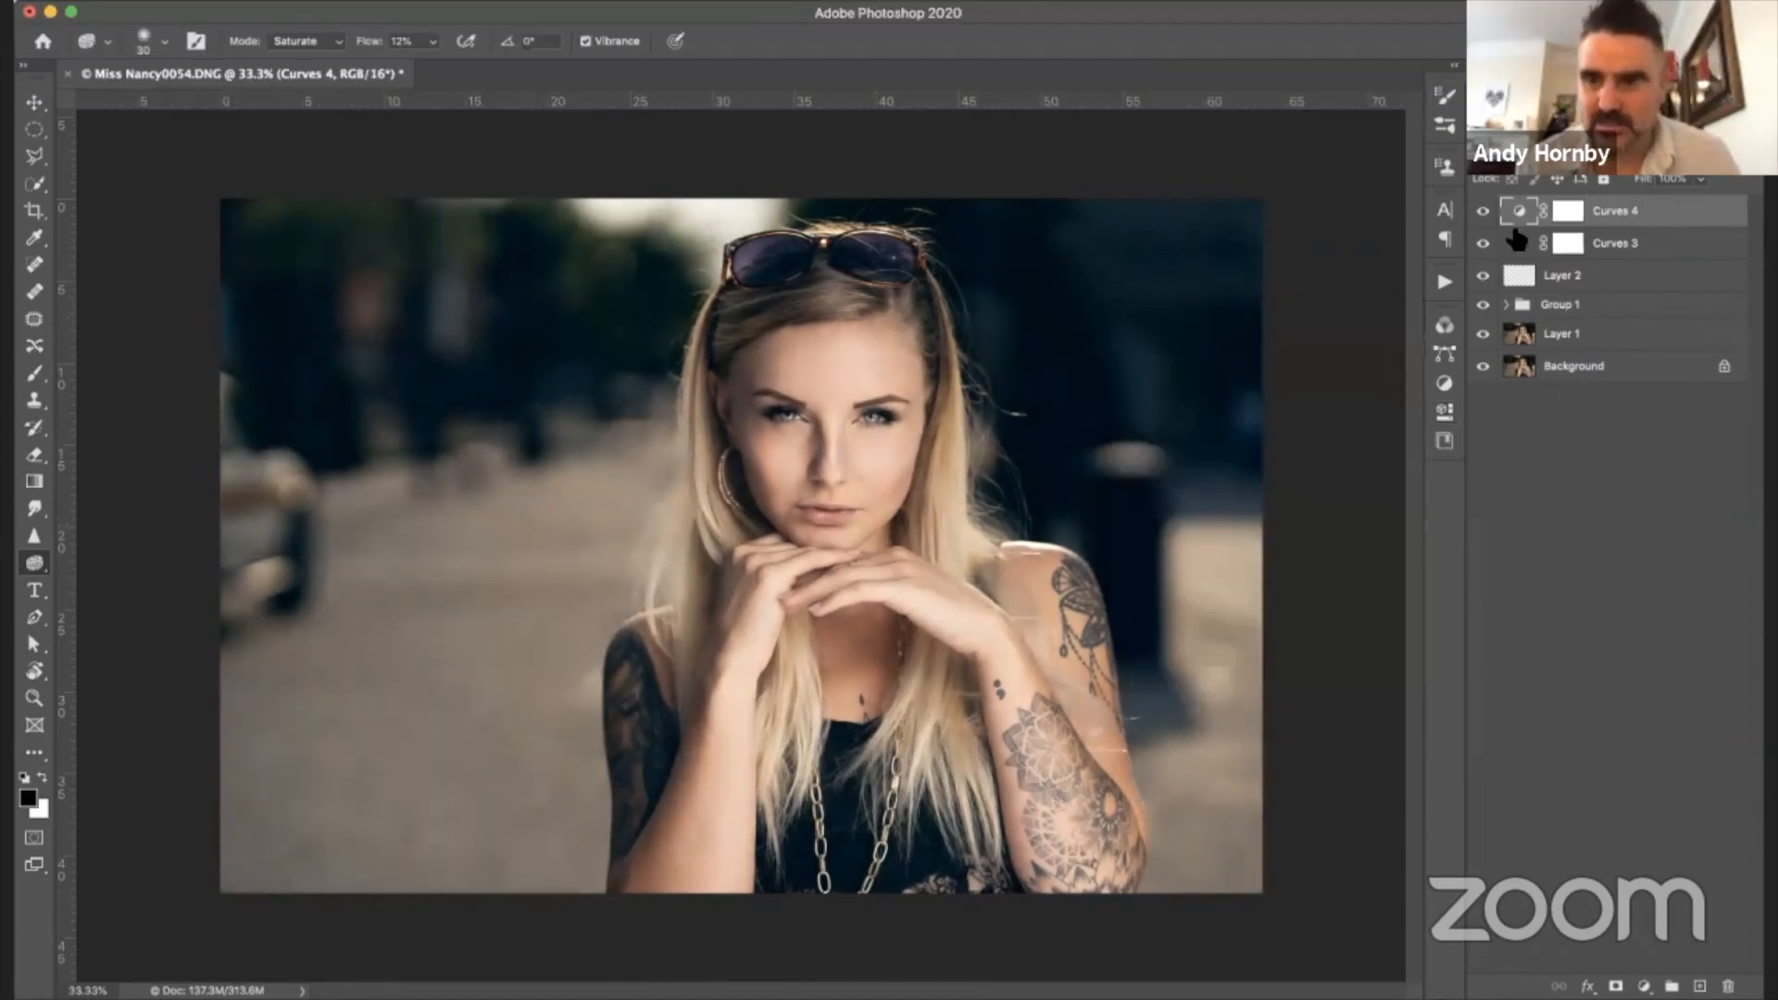
click(1565, 217)
key(x)
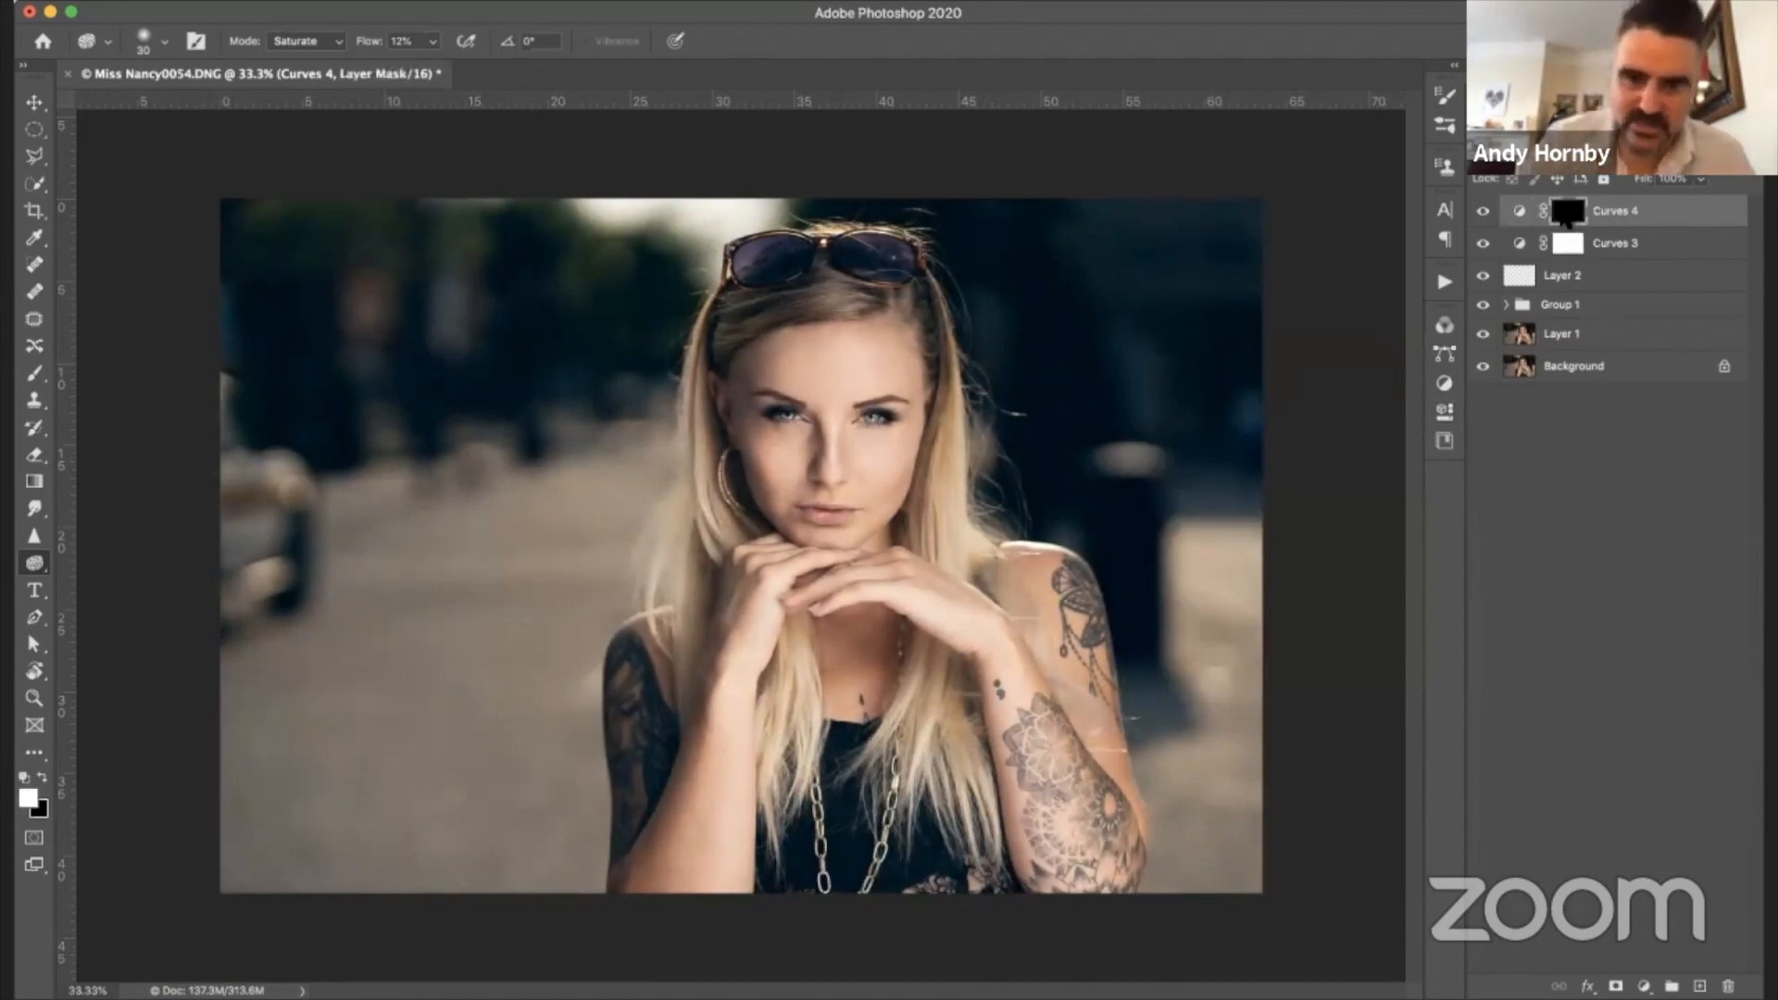
key(super+i)
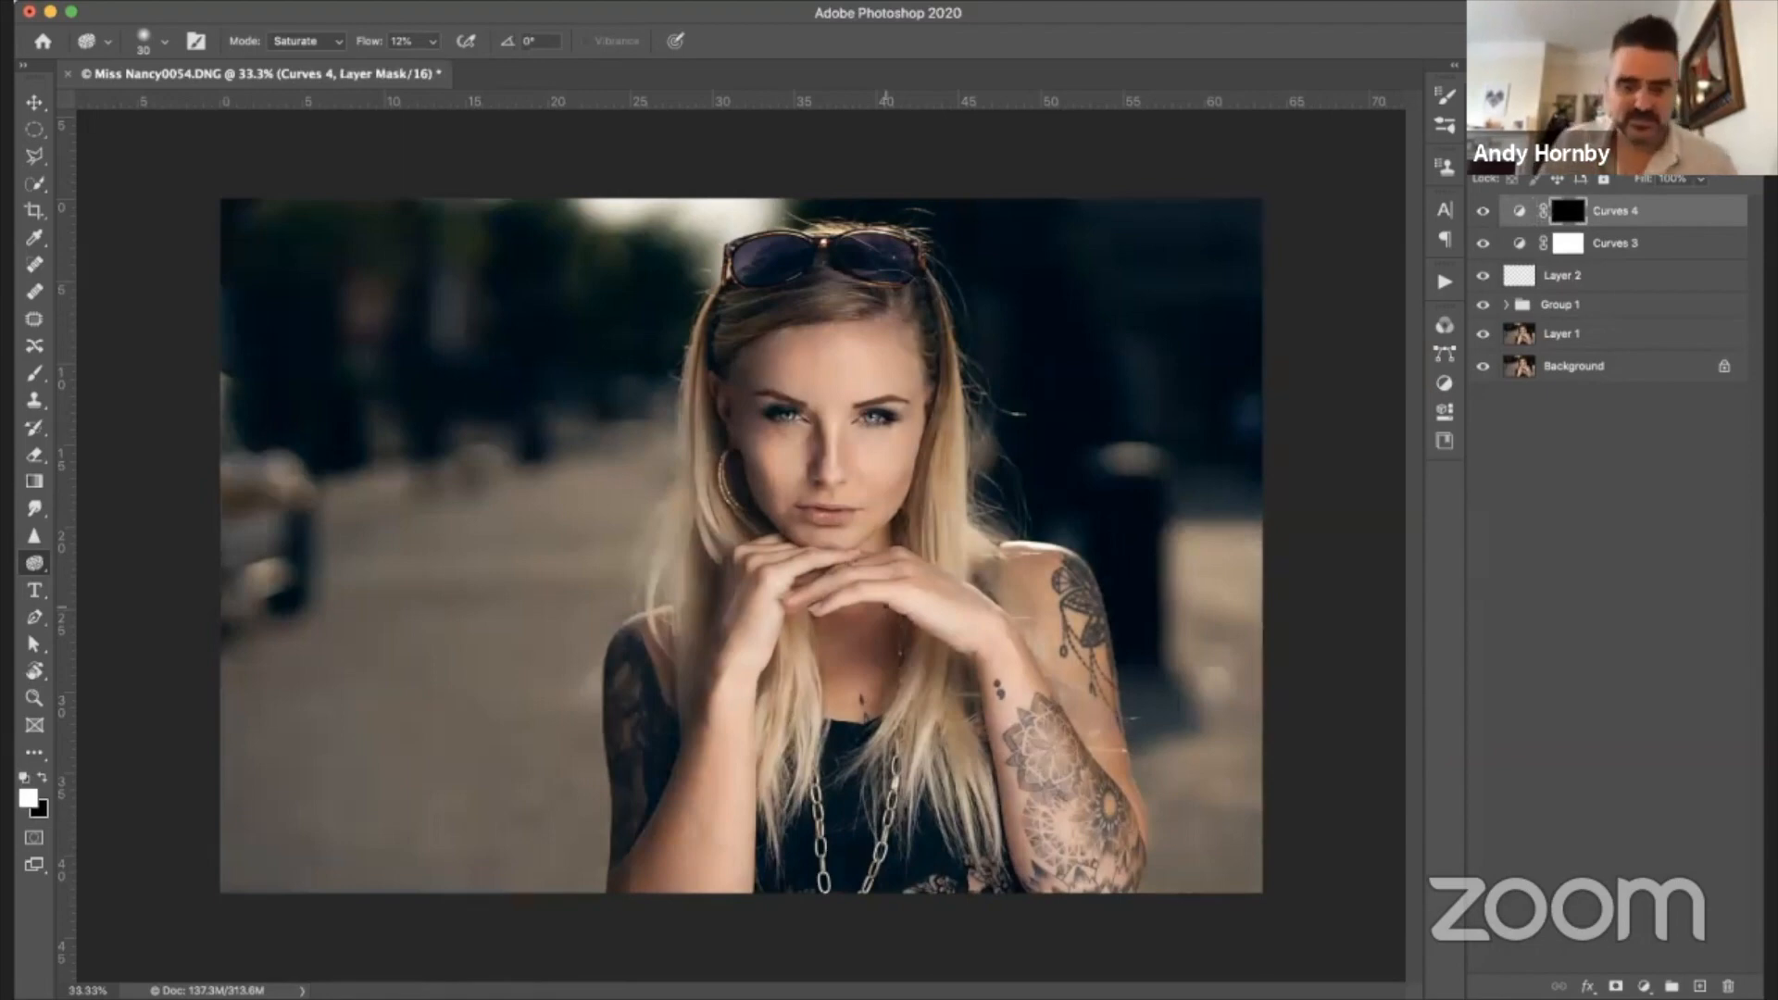
- Brighten the tattooed shoulder and upper arm by painting white on the Curves 4 mask with an 800 px brush
key(b)
key(])
key(])
key(])
key(])
key(])
key(])
key(])
key(])
key(])
key(])
key(])
key(])
key(])
key(])
key(])
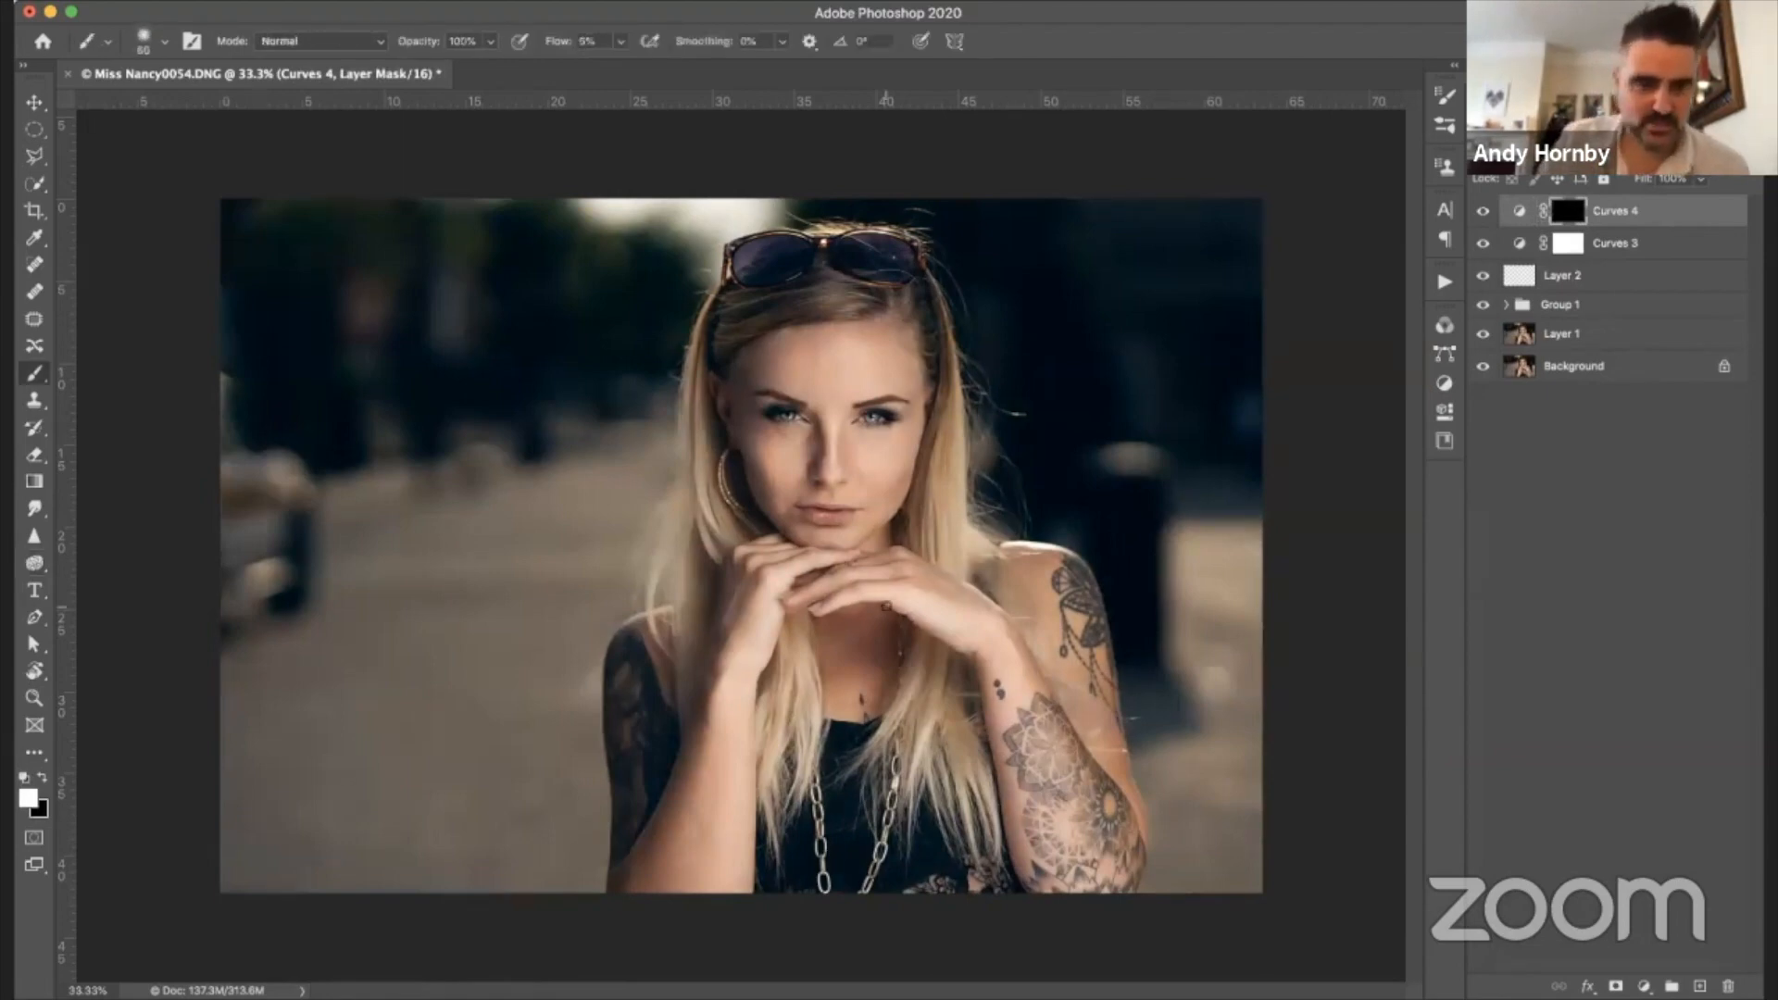
key(])
key(])
key(])
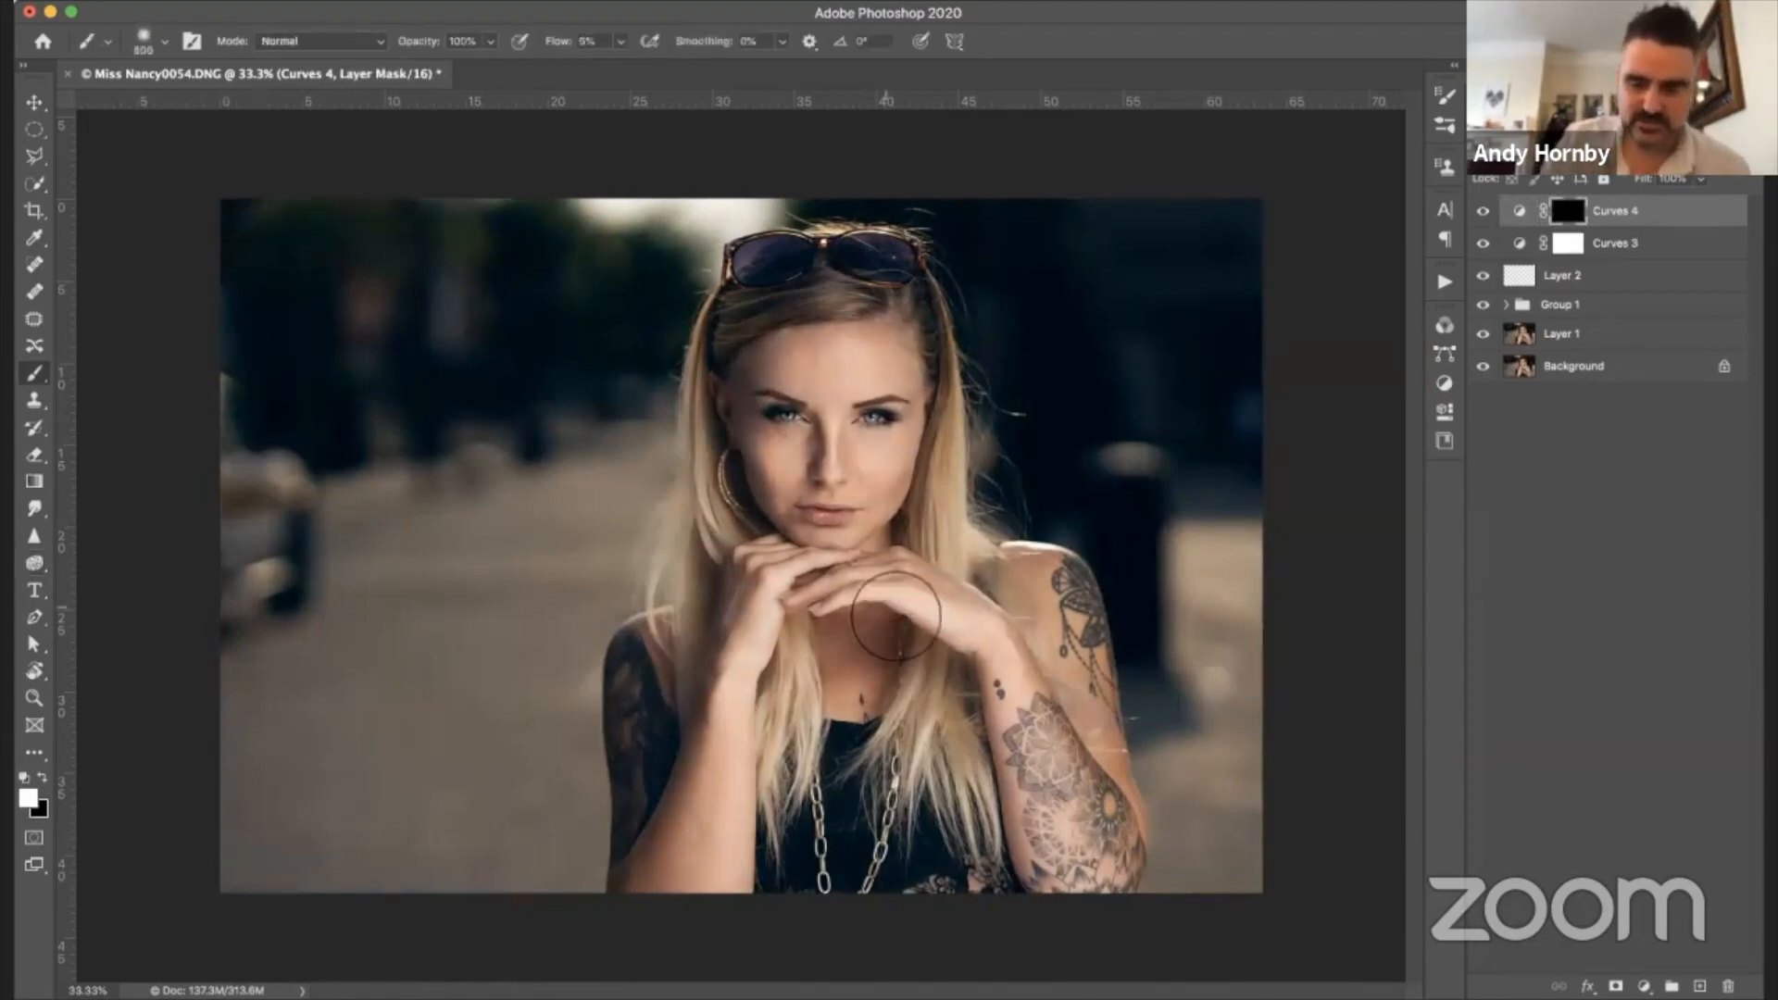
key(])
key(])
key(])
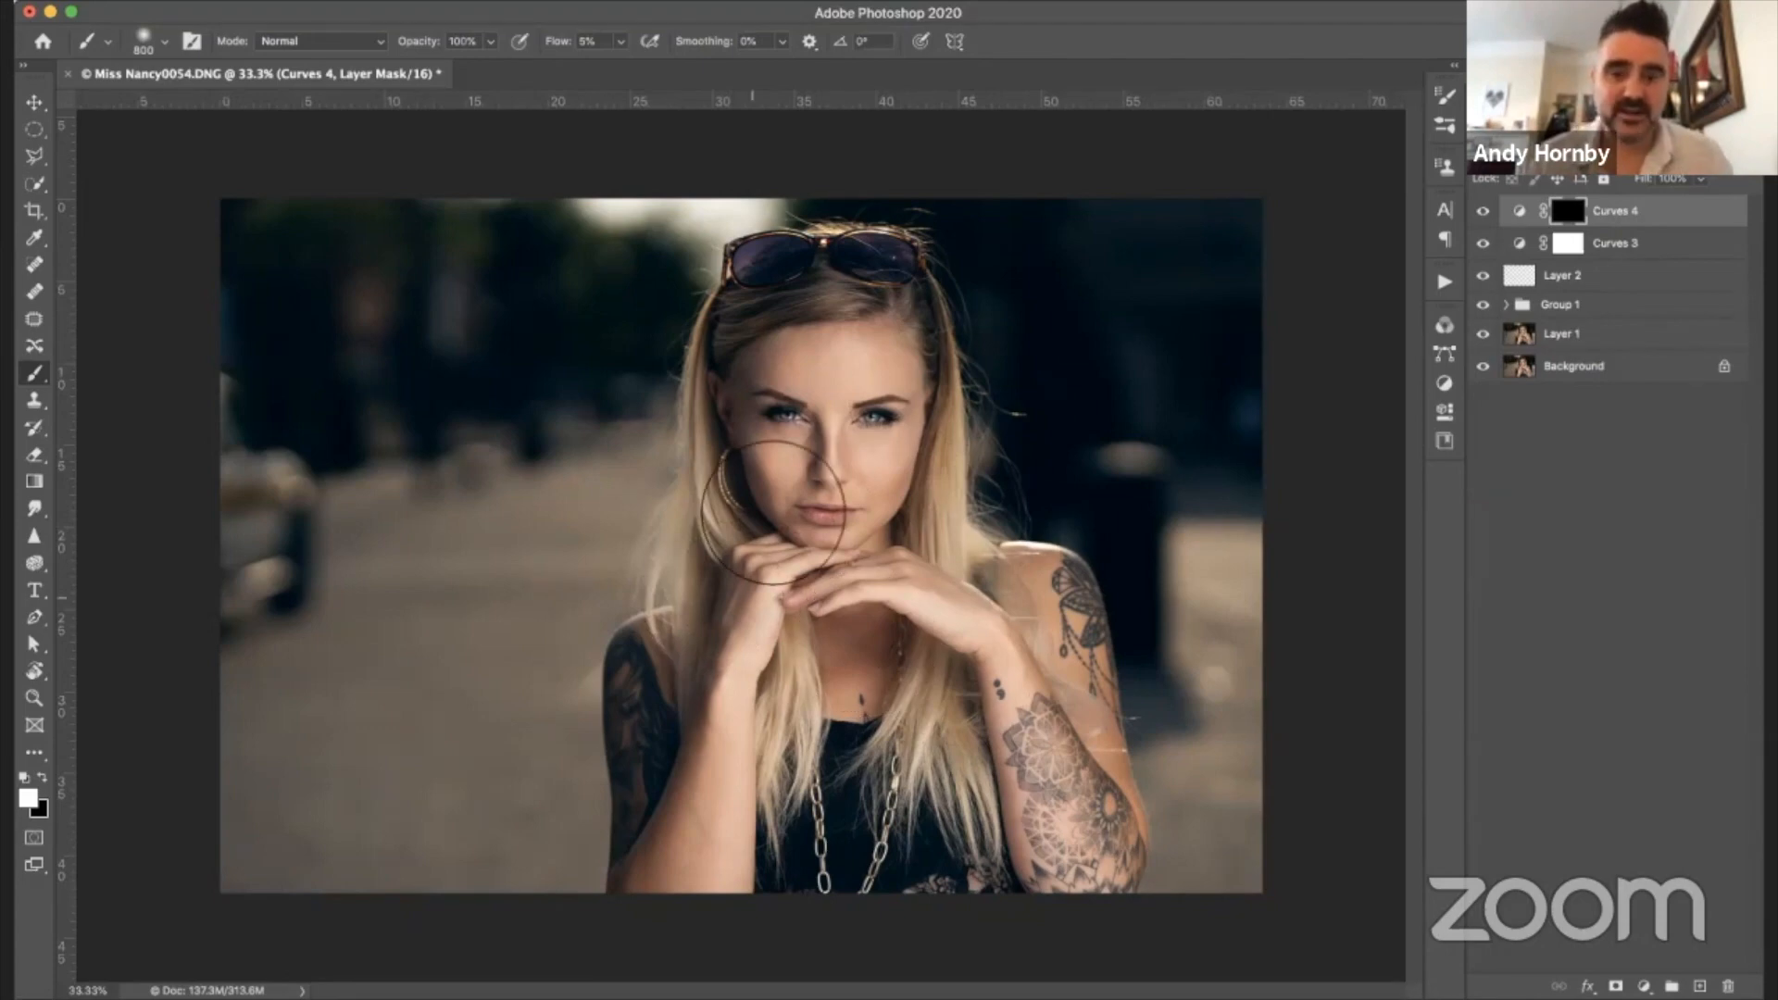
mouse_move(1090, 595)
mouse_down()
mouse_move(1061, 549)
mouse_move(1115, 564)
mouse_move(1143, 626)
mouse_move(1082, 605)
mouse_move(1136, 656)
mouse_move(1110, 609)
mouse_move(1124, 615)
mouse_move(1148, 680)
mouse_move(1118, 602)
mouse_up()
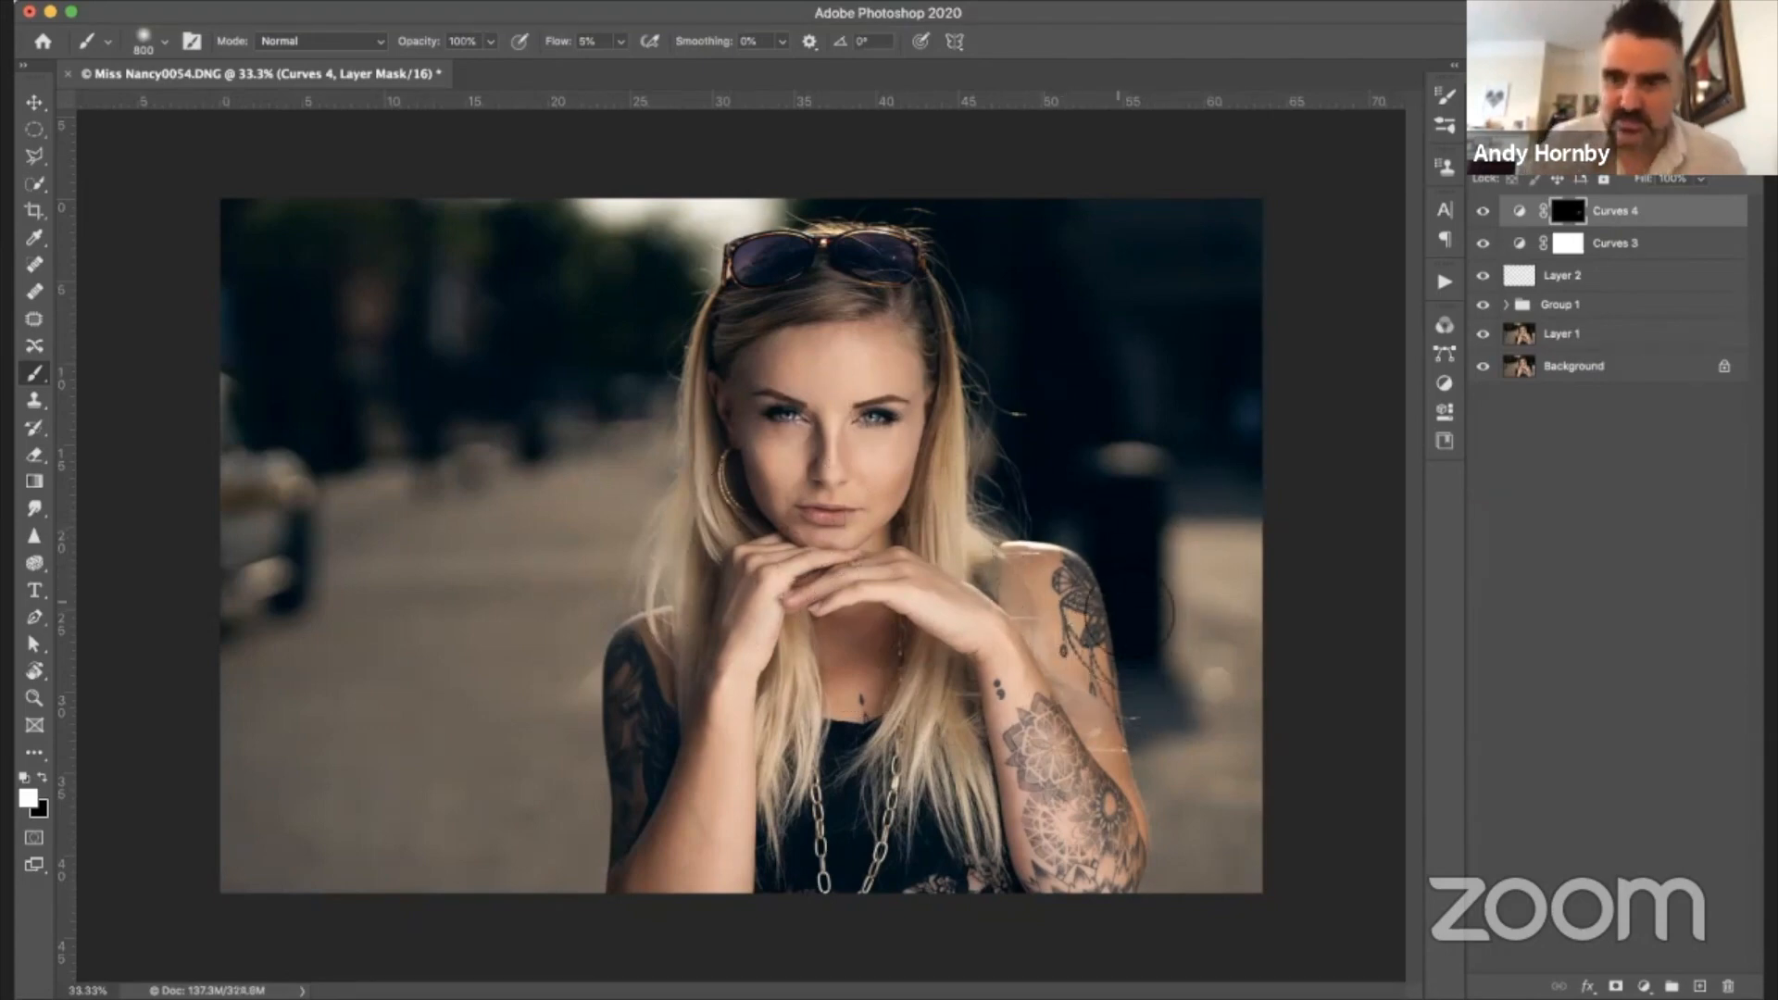
- Brighten the shoulders and the long blonde hair on the Curves 4 mask with a 400 px brush
key(bracketleft)
key(bracketleft)
key(bracketleft)
key(bracketleft)
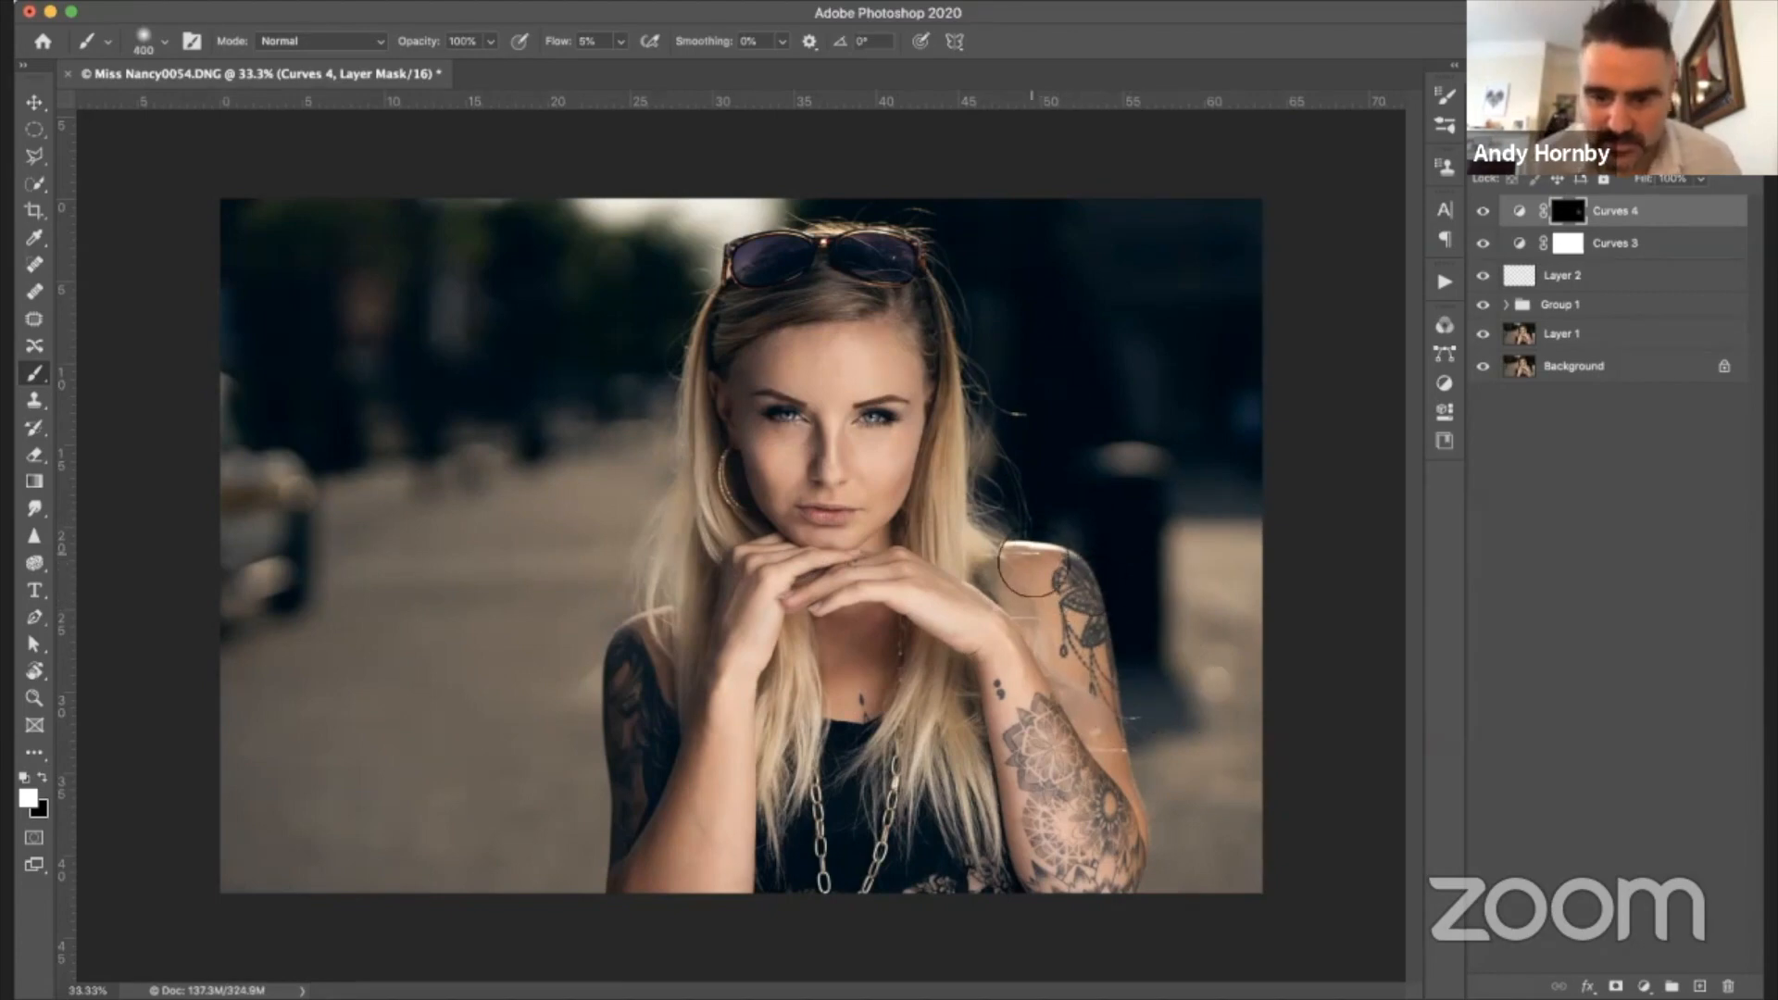
click(1483, 213)
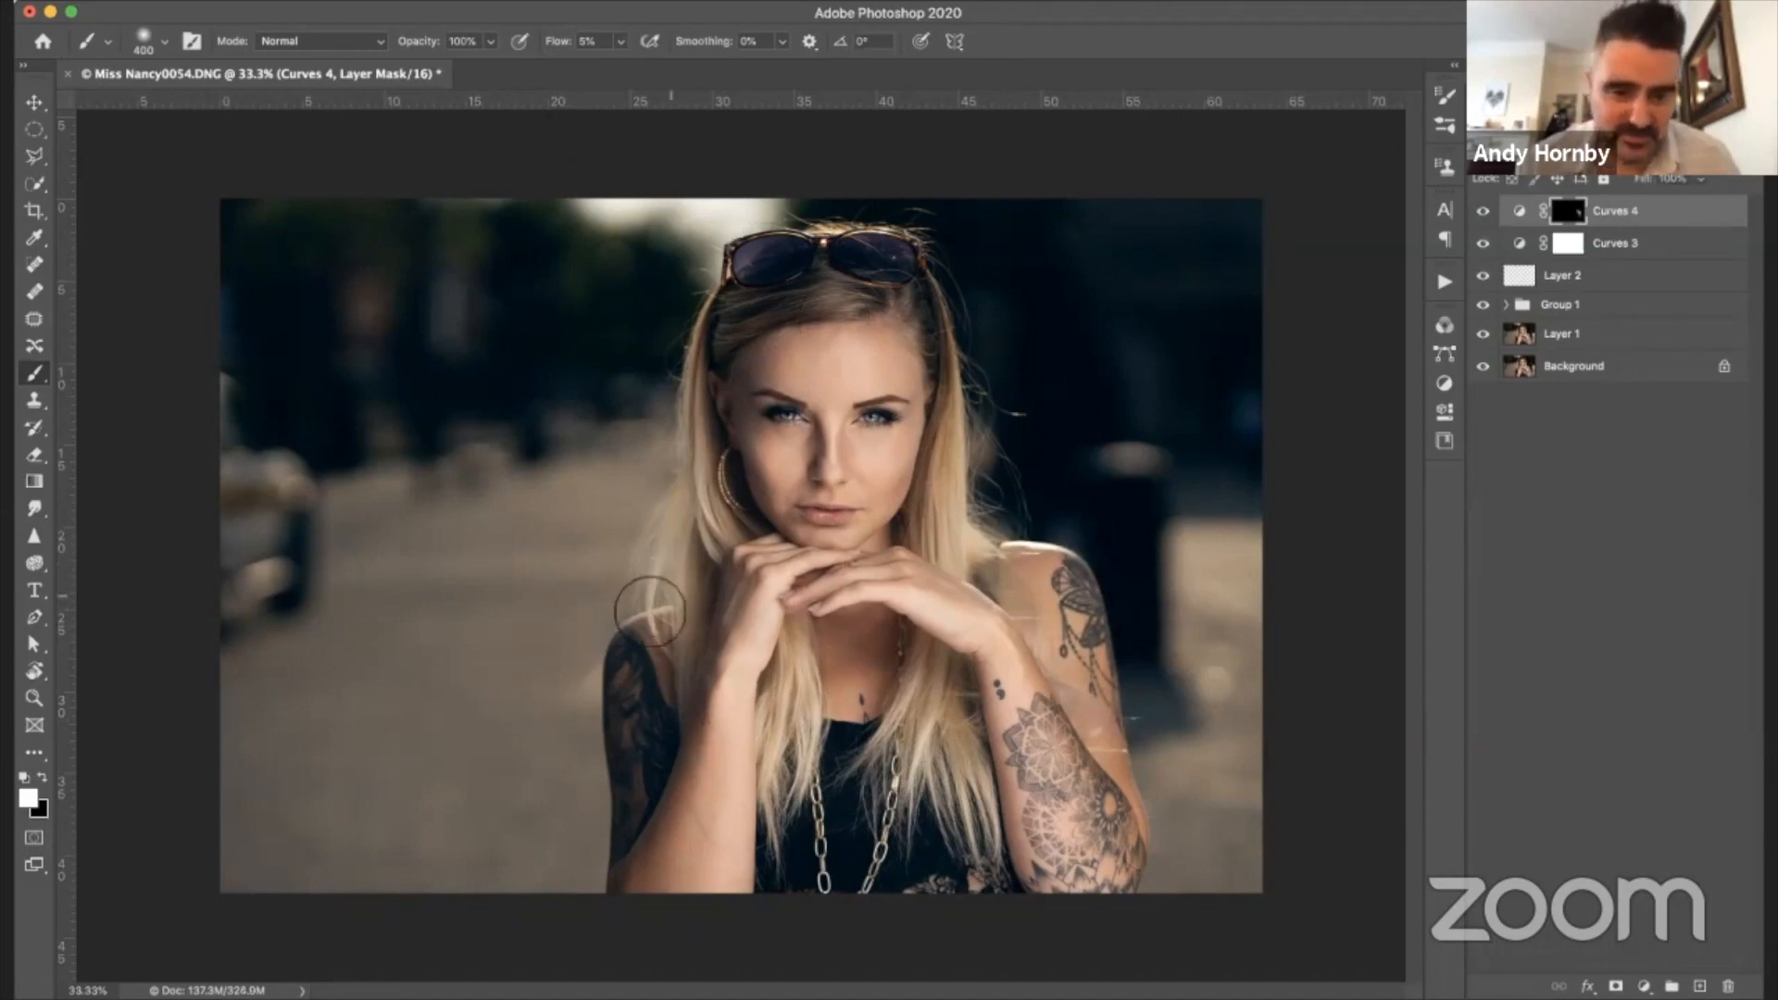
mouse_move(677, 625)
mouse_down()
mouse_move(770, 581)
mouse_move(766, 615)
mouse_up()
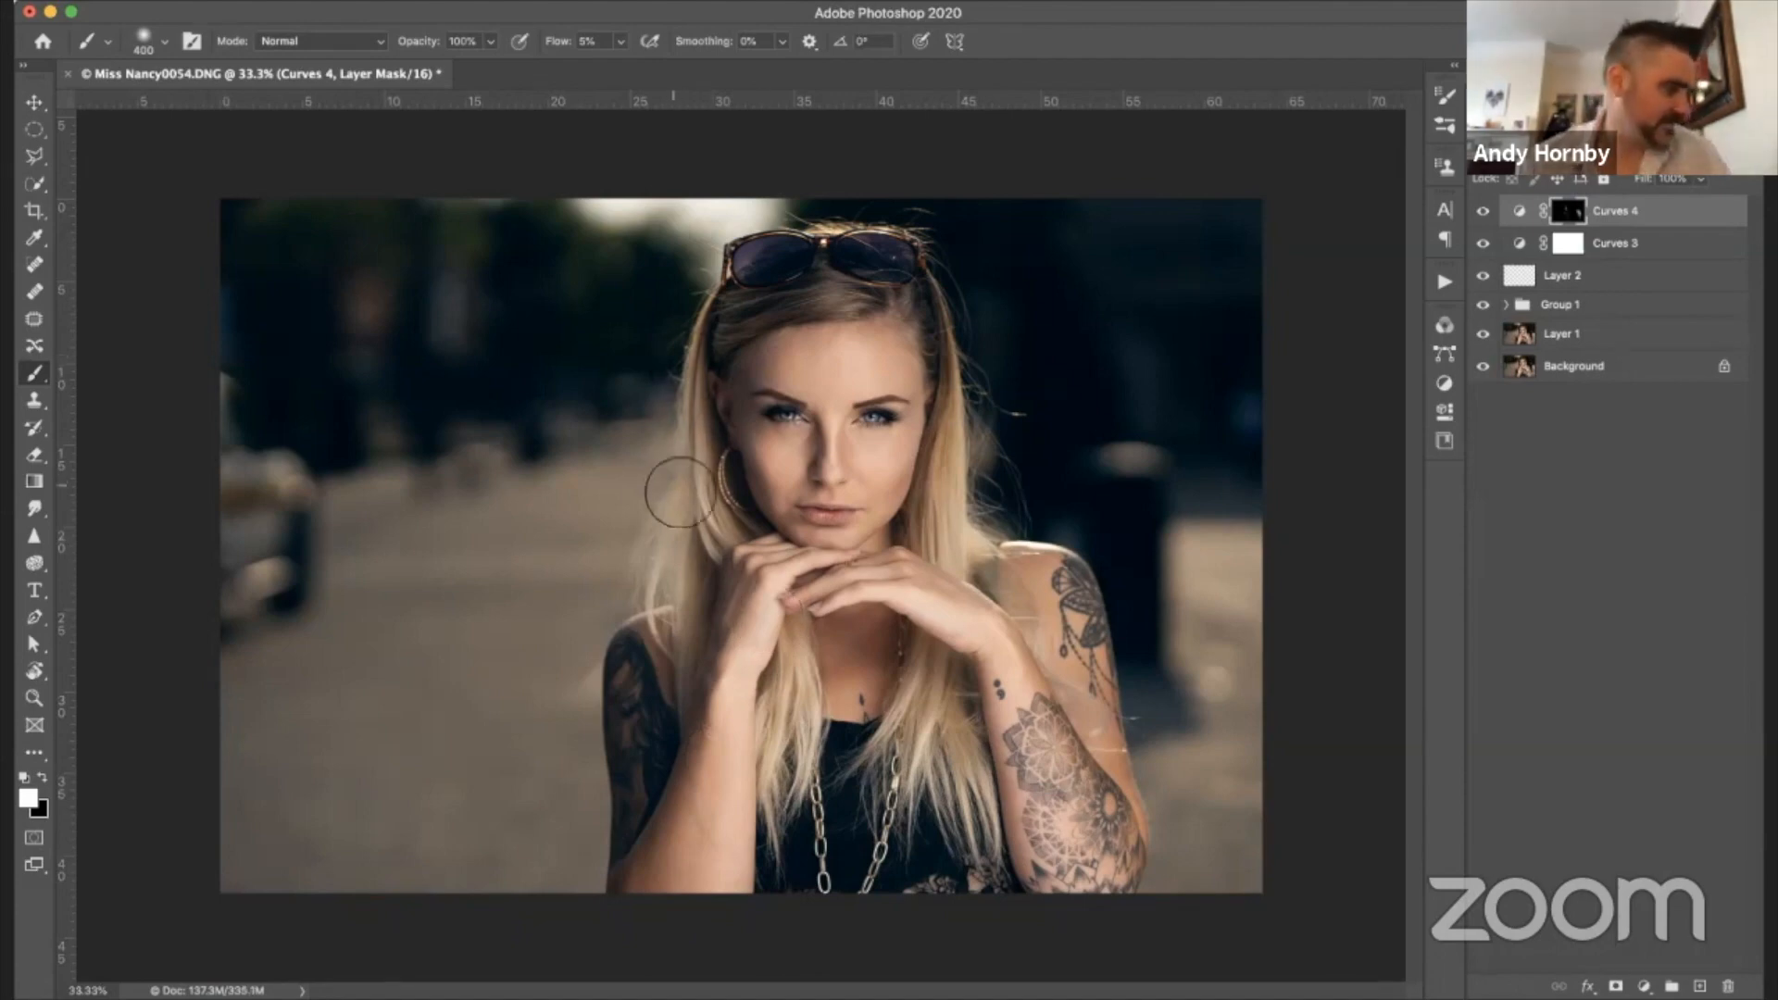
drag(680, 492, 681, 484)
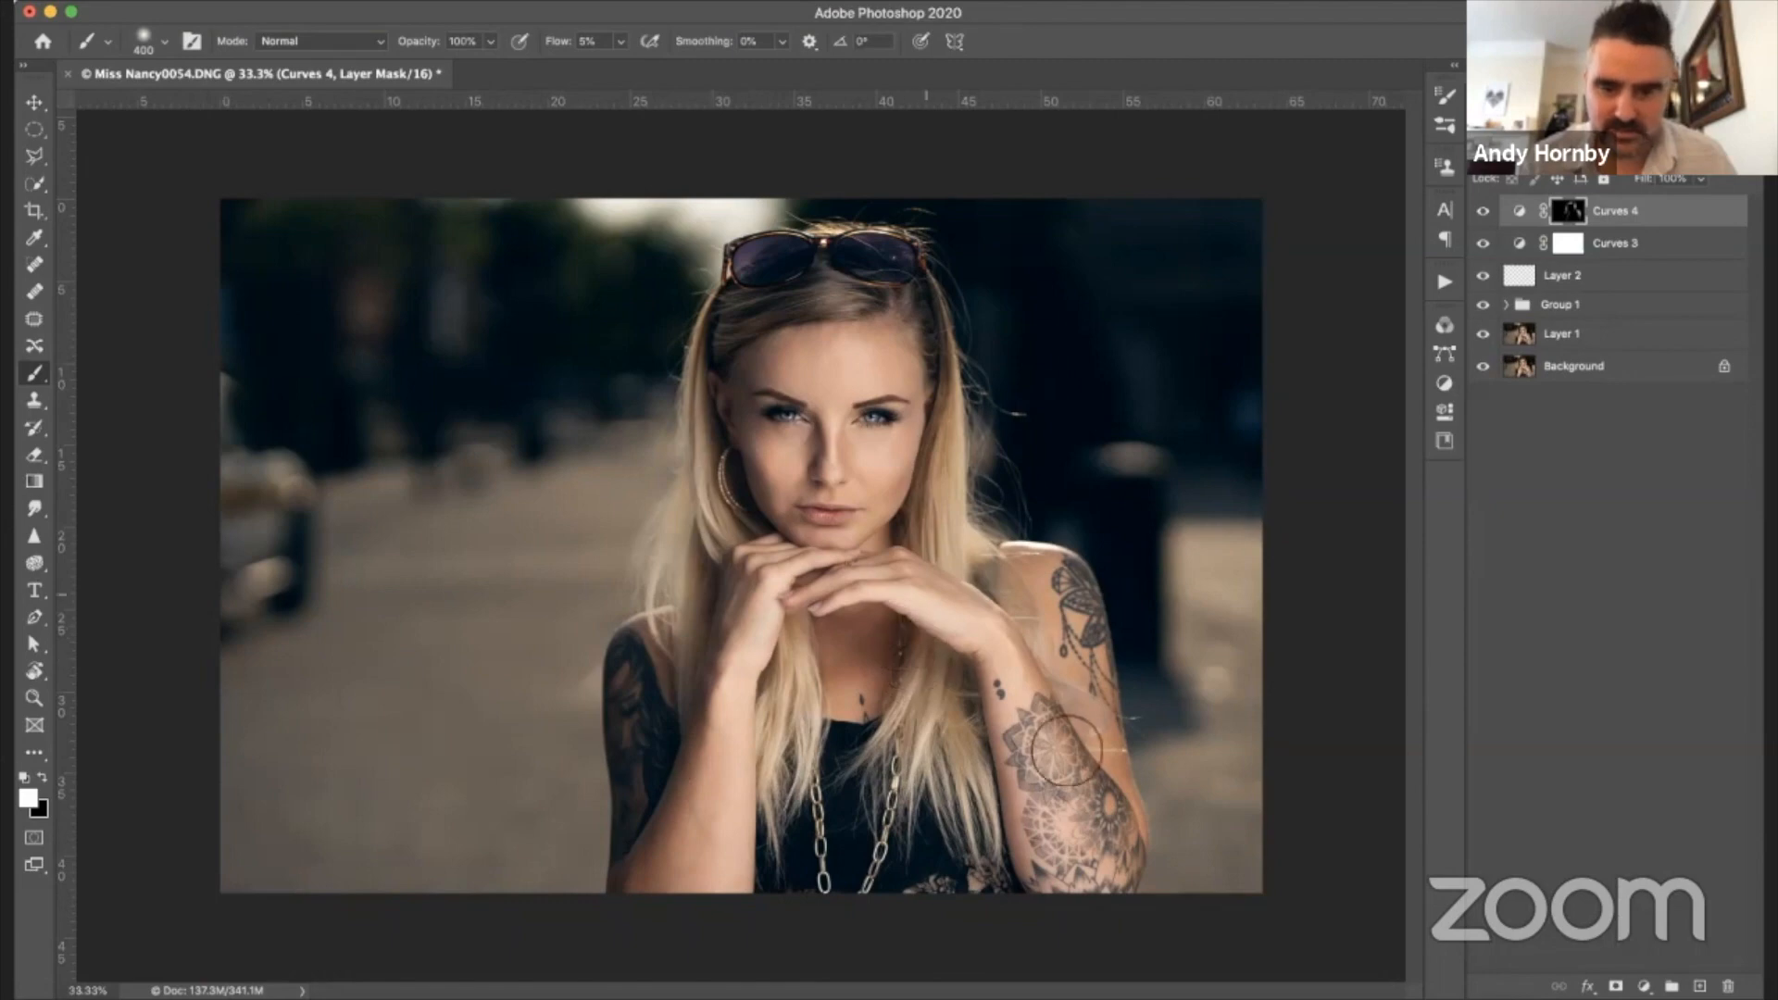
- Brighten the face and nearby hair on the Curves 4 mask with a 1000 px brush, and reduce the brush to 700 px
key(bracketright)
key(bracketright)
key(bracketright)
key(bracketright)
key(bracketright)
key(bracketright)
mouse_move(916, 525)
mouse_down()
mouse_move(828, 431)
mouse_move(911, 494)
mouse_move(894, 439)
mouse_up()
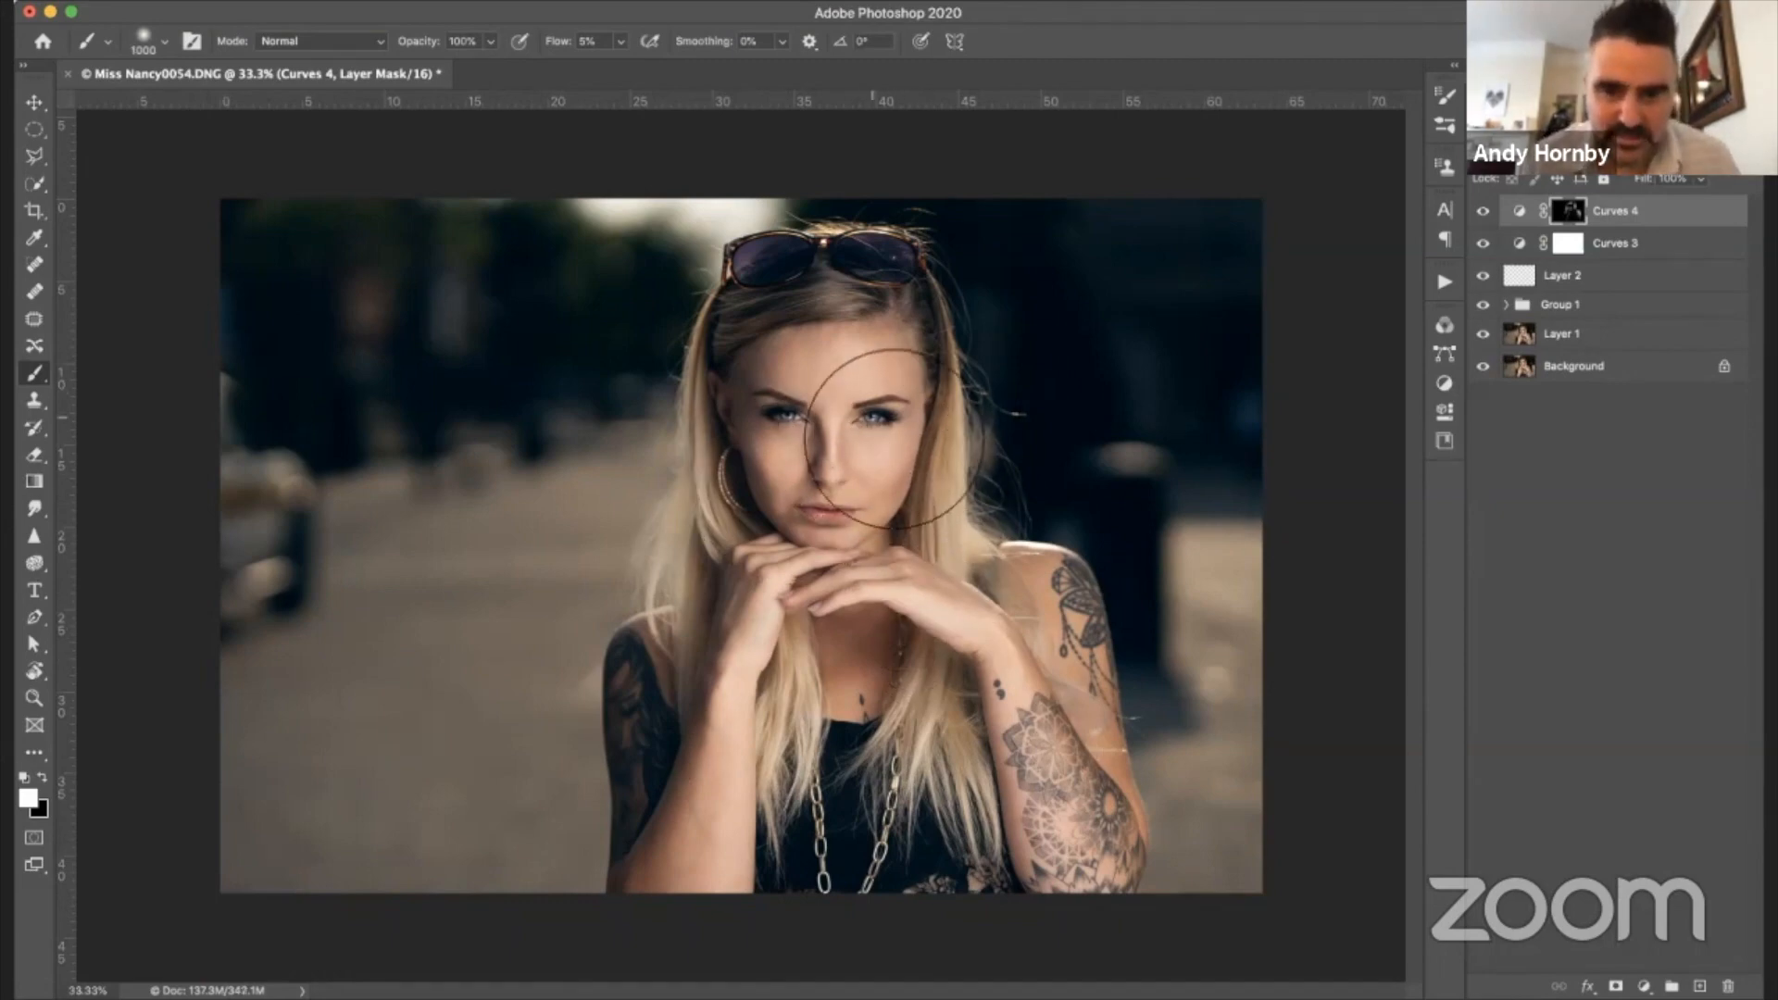
key(bracketleft)
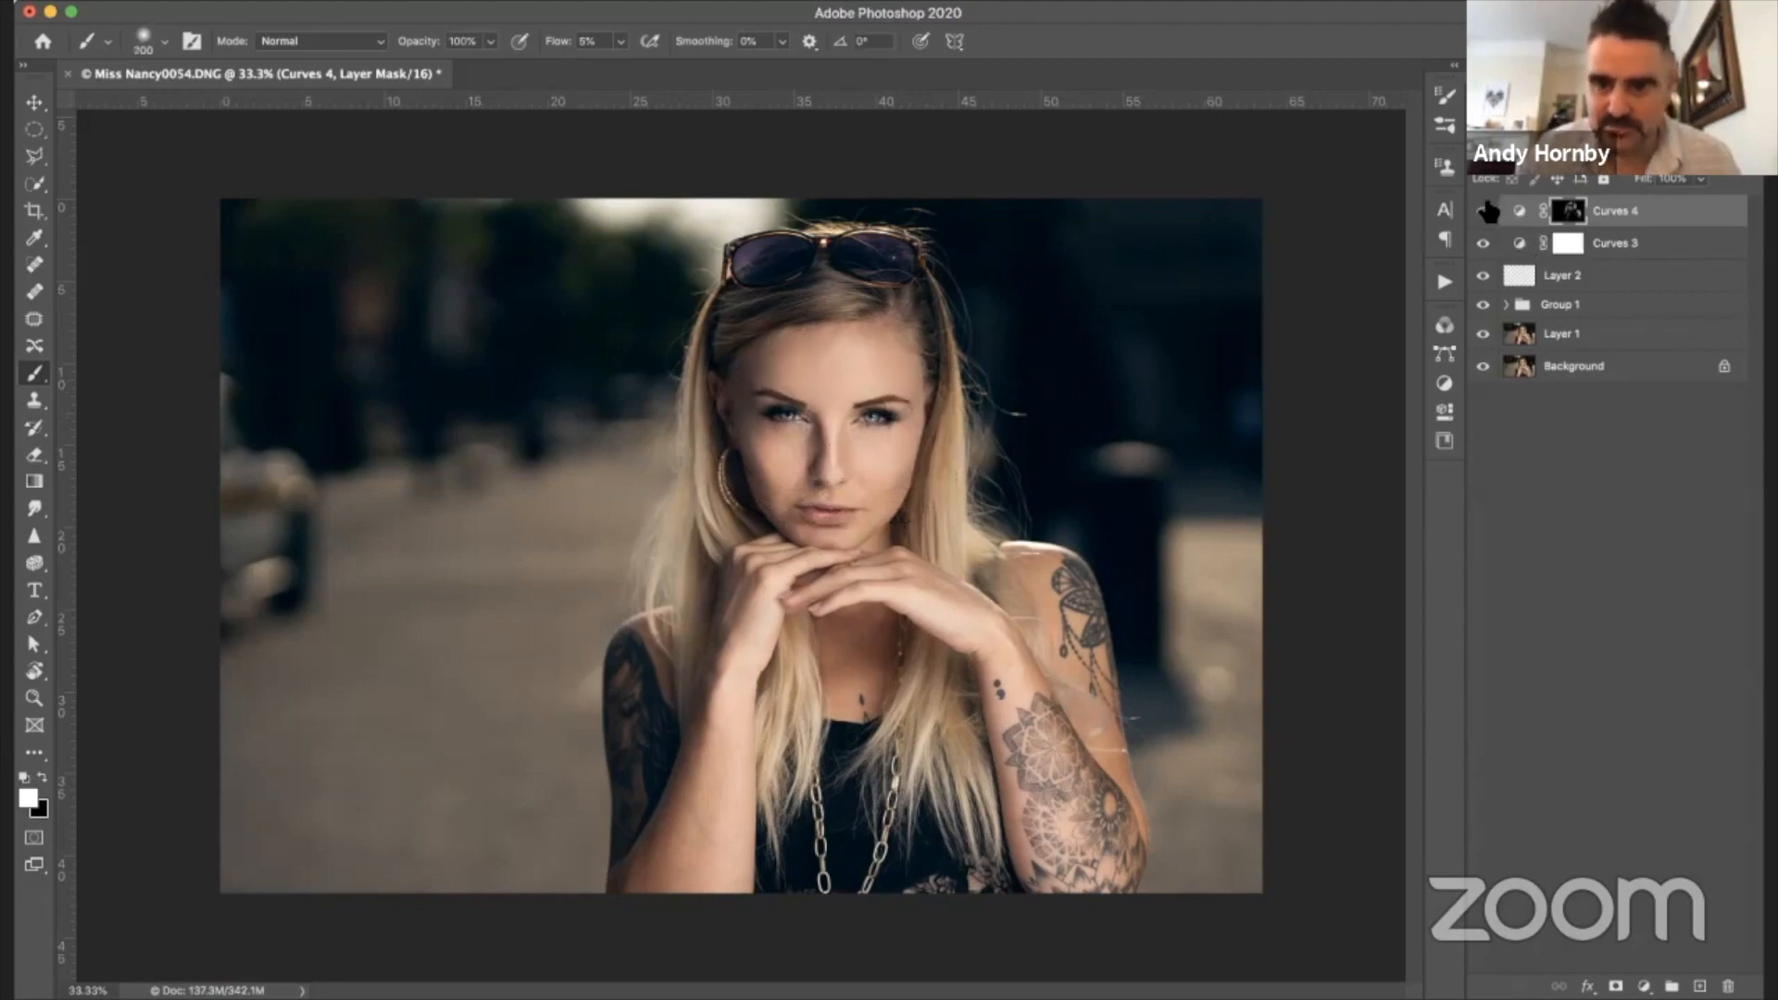
key(bracketleft)
key(bracketleft)
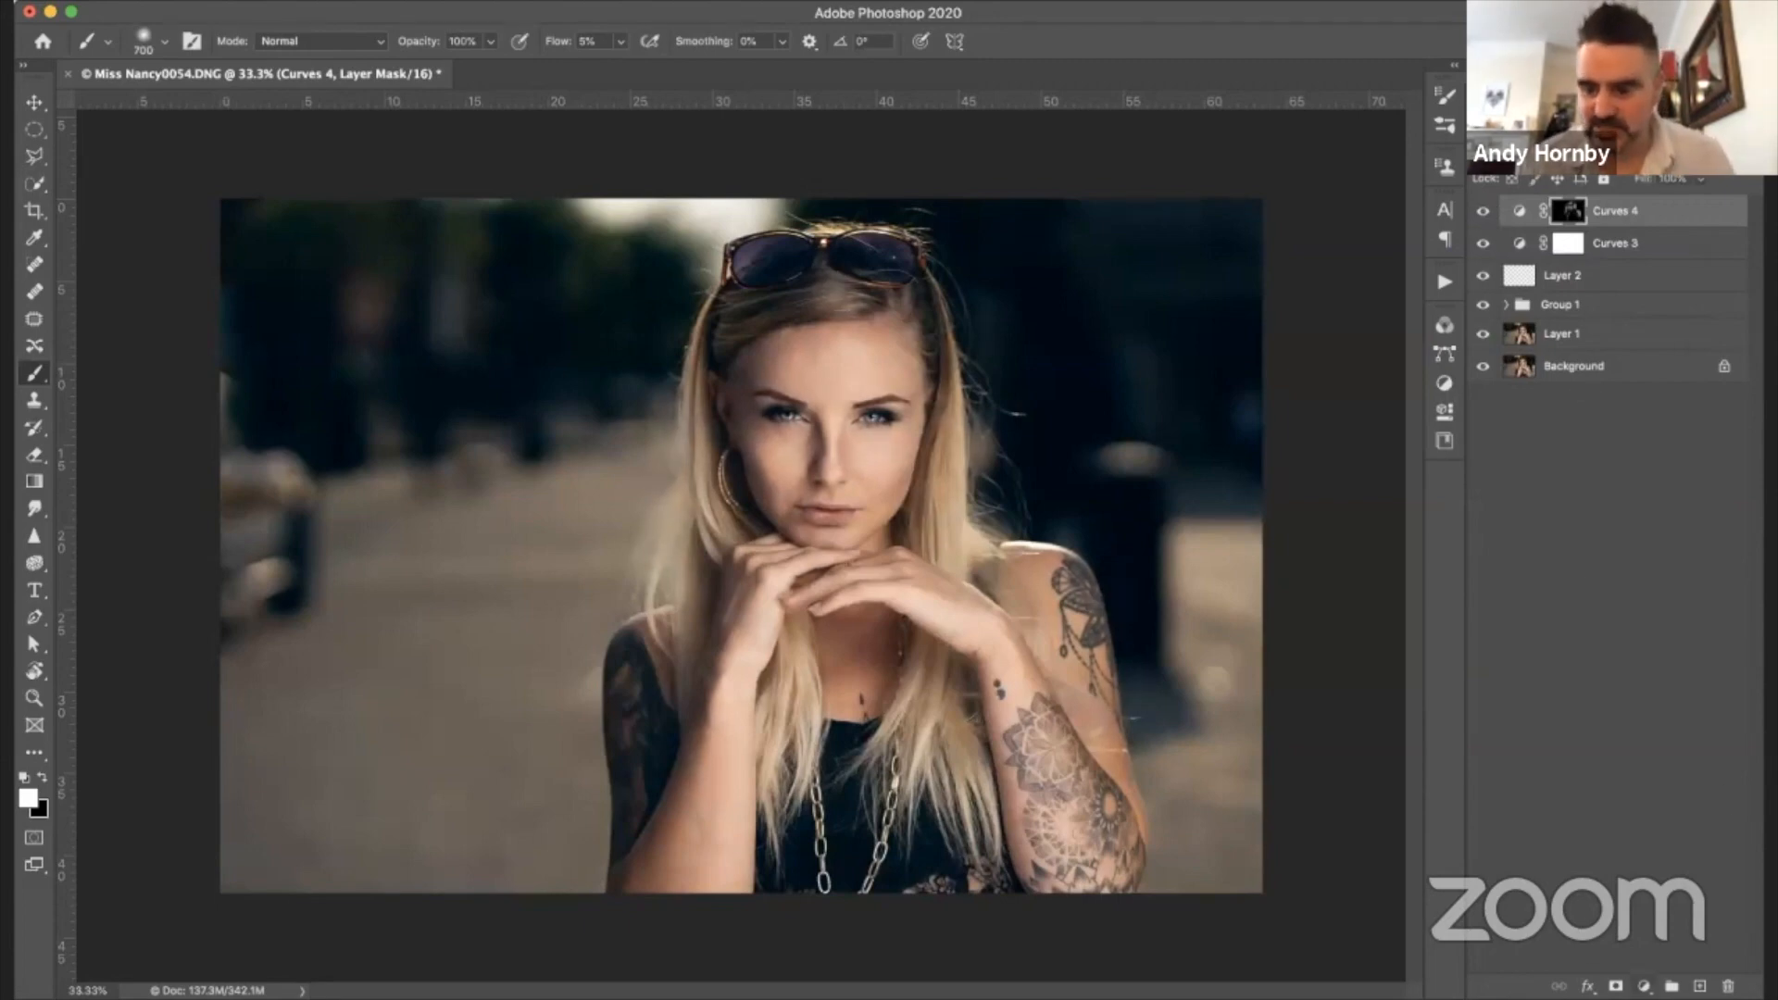
- Add a Curves layer above Curves 4 with the middle of its RGB curve lowered to darken, and invert its mask to black
click(1644, 986)
click(1659, 682)
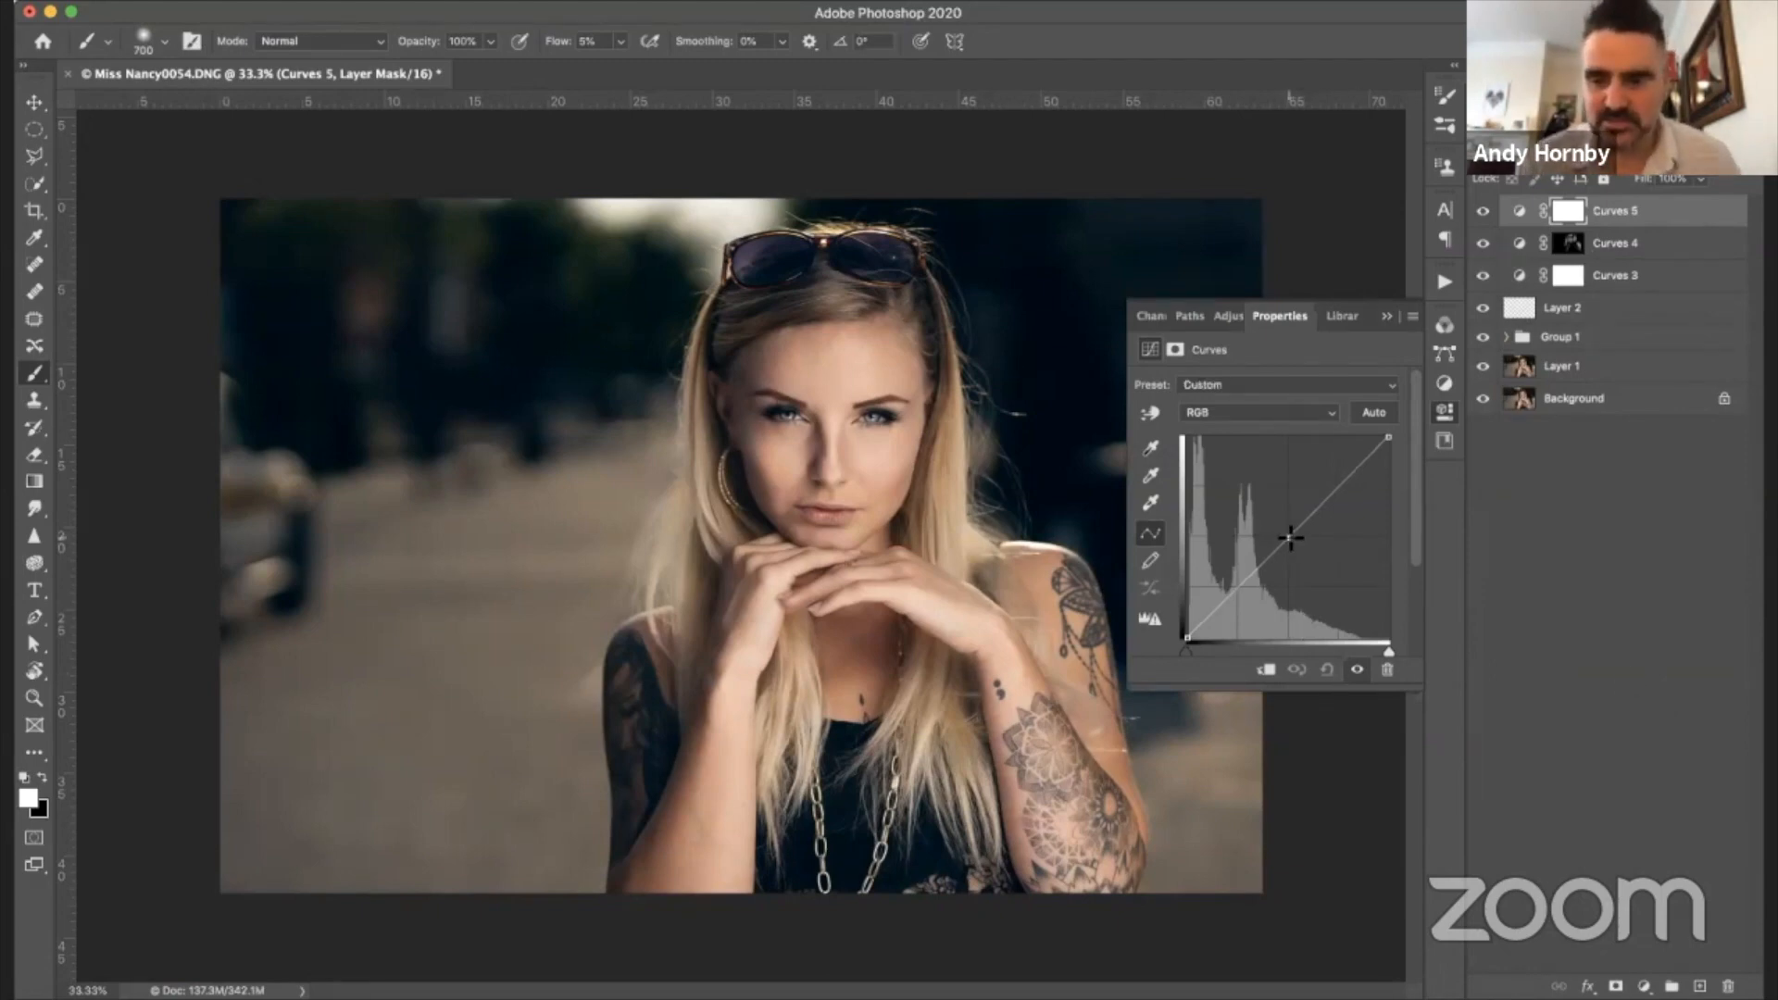
drag(1290, 537, 1300, 550)
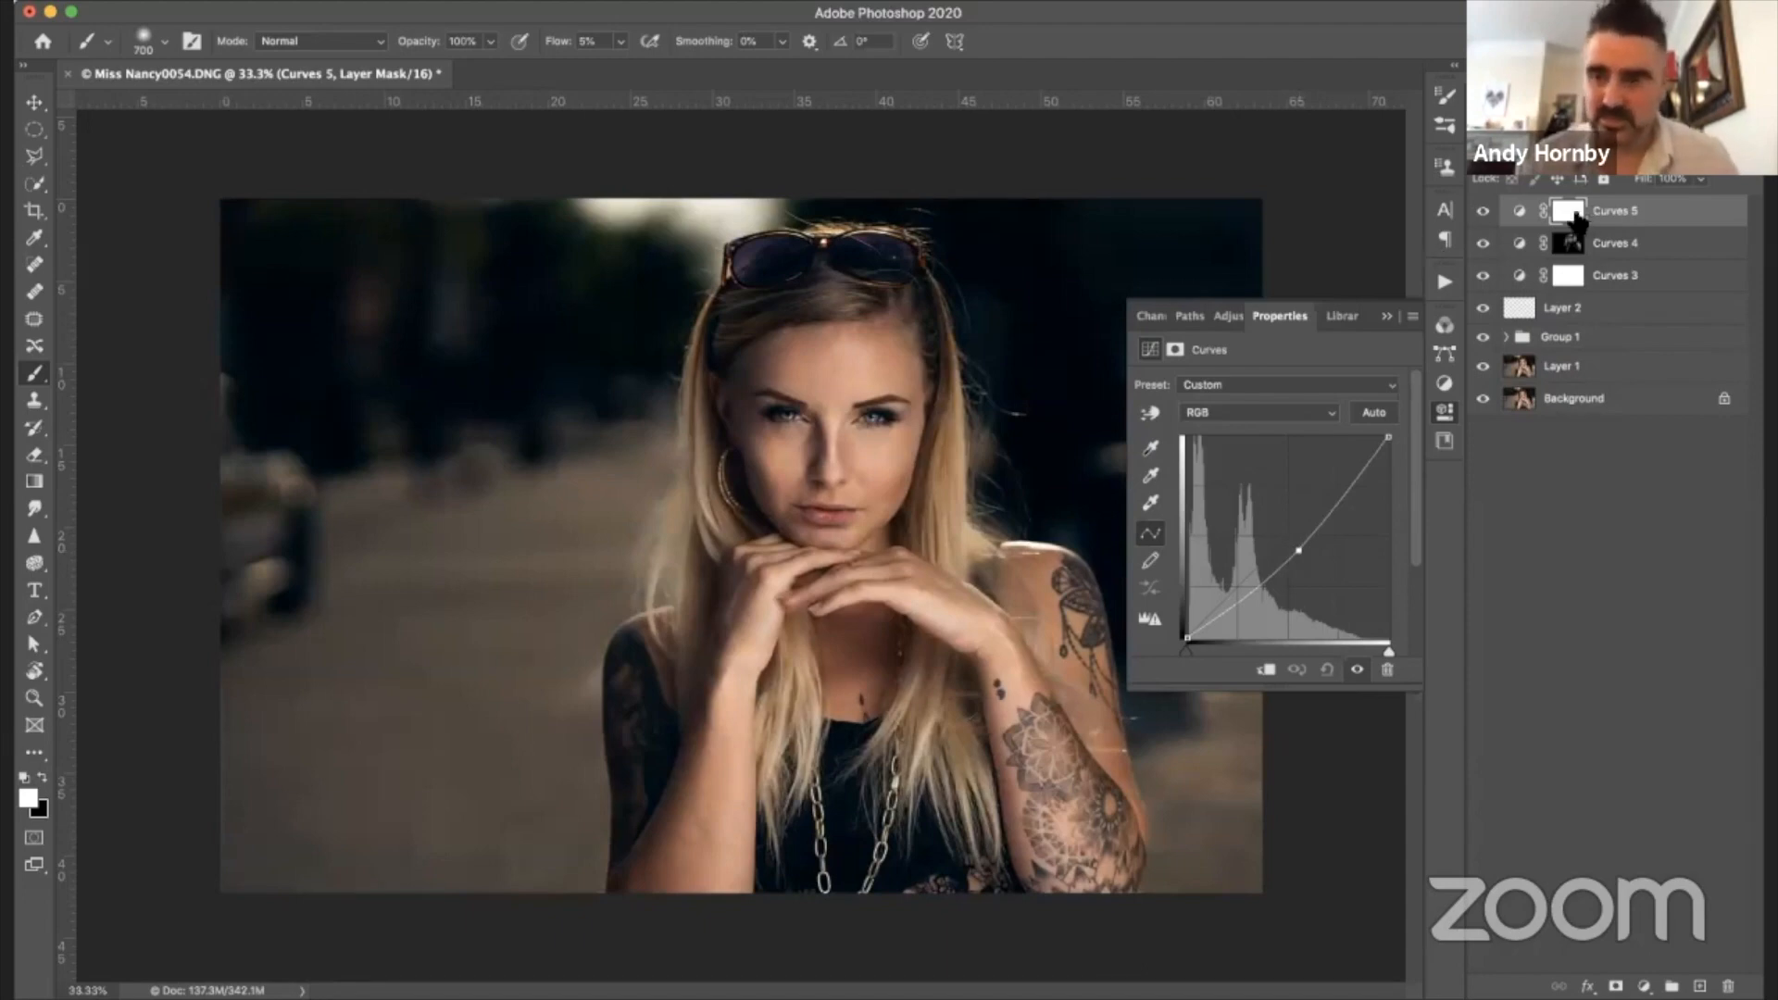
key(super+i)
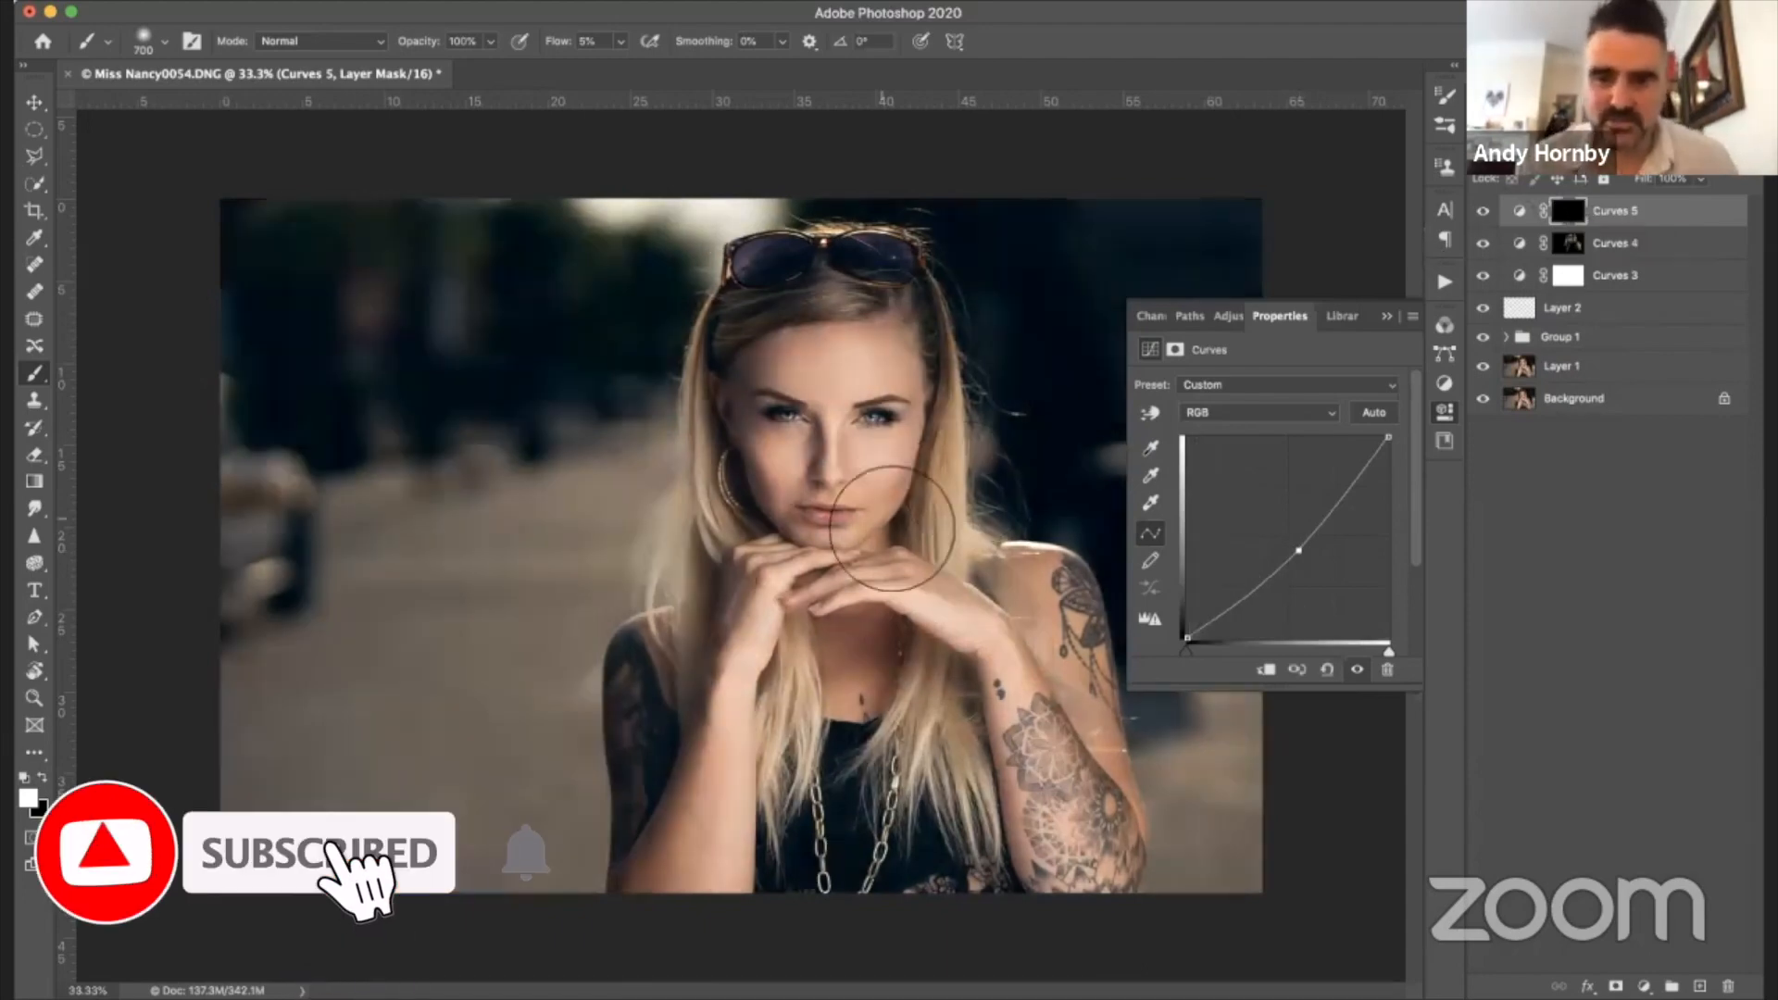
click(1386, 316)
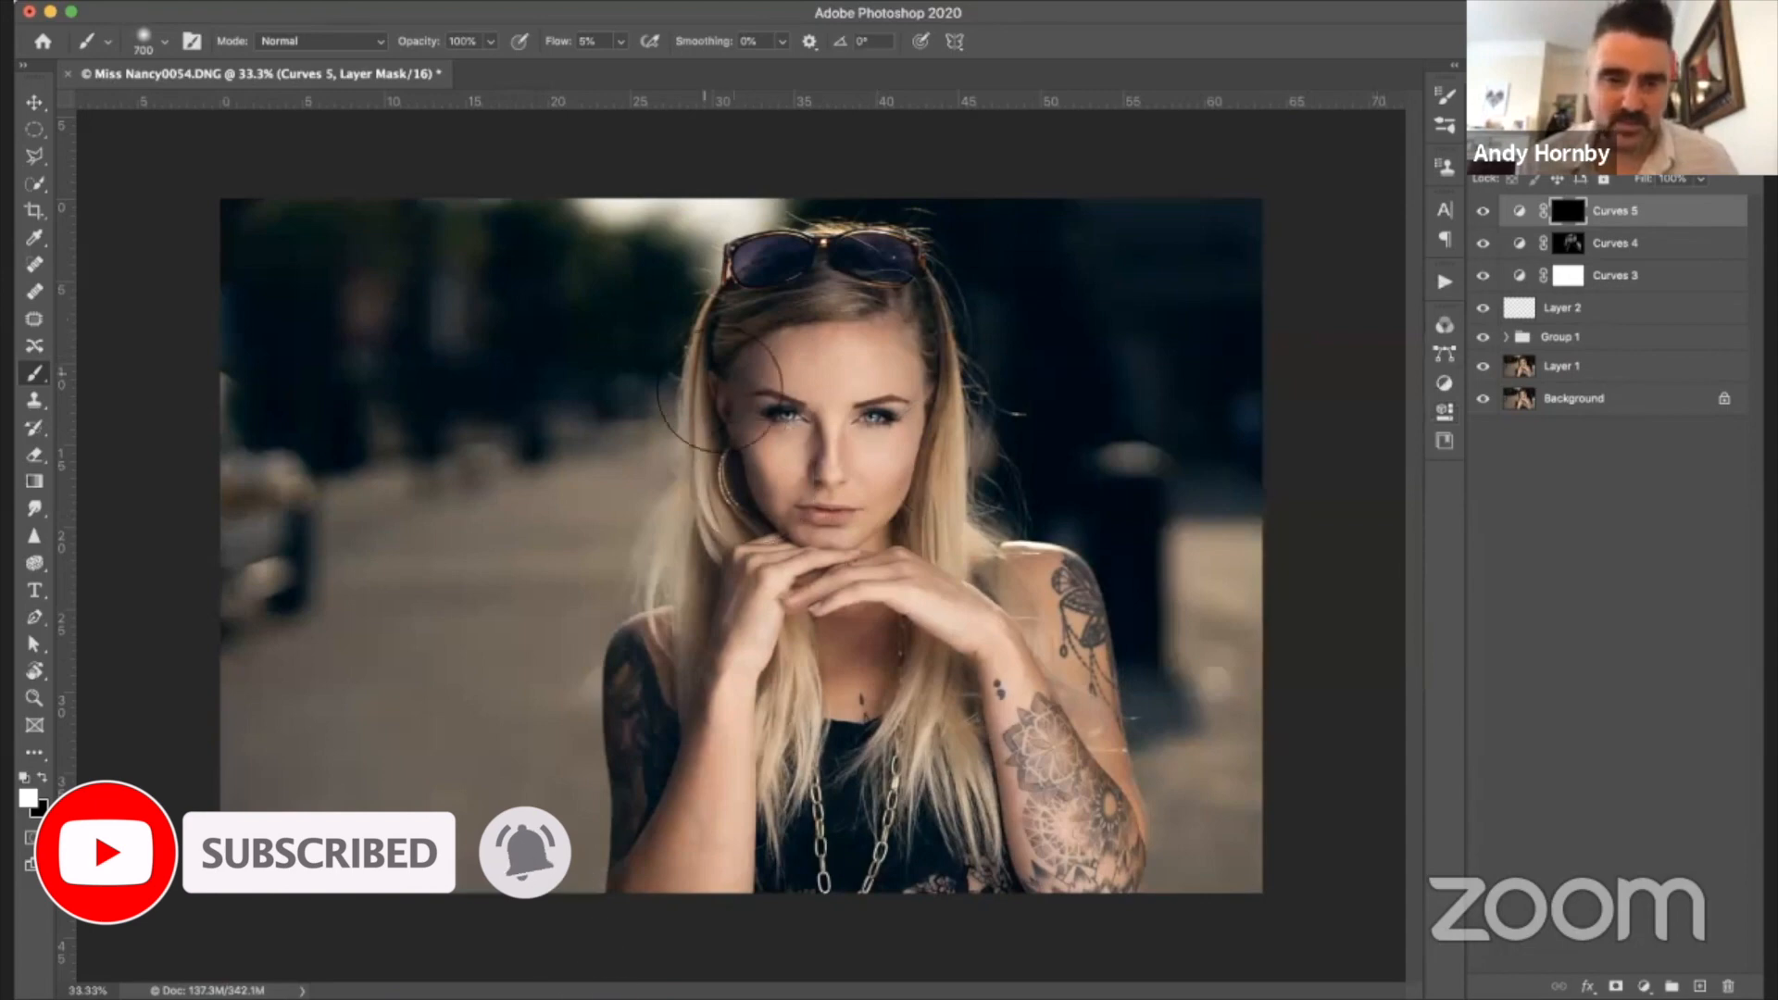
- Deepen the shadows in the lower hair, neck and arm by painting white on the Curves 5 mask with a 300 px brush, and compare the effect
key(bracketright)
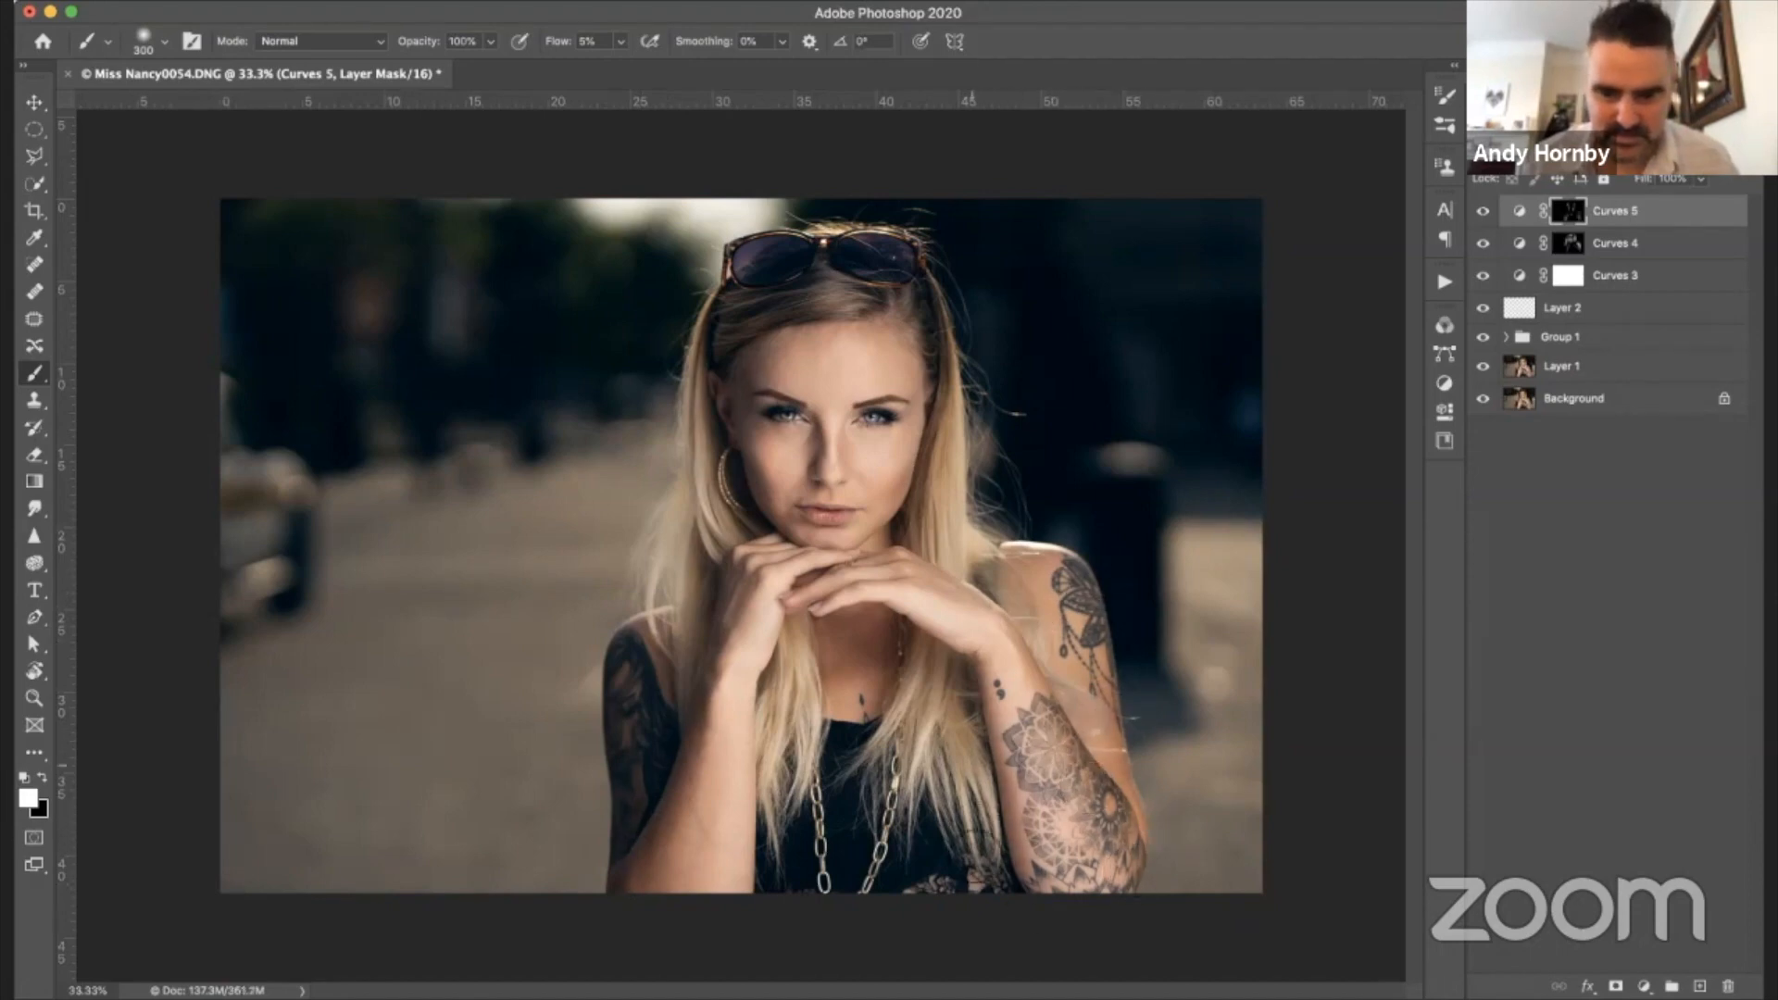
mouse_move(1028, 888)
mouse_down()
mouse_move(968, 698)
mouse_move(969, 800)
mouse_up()
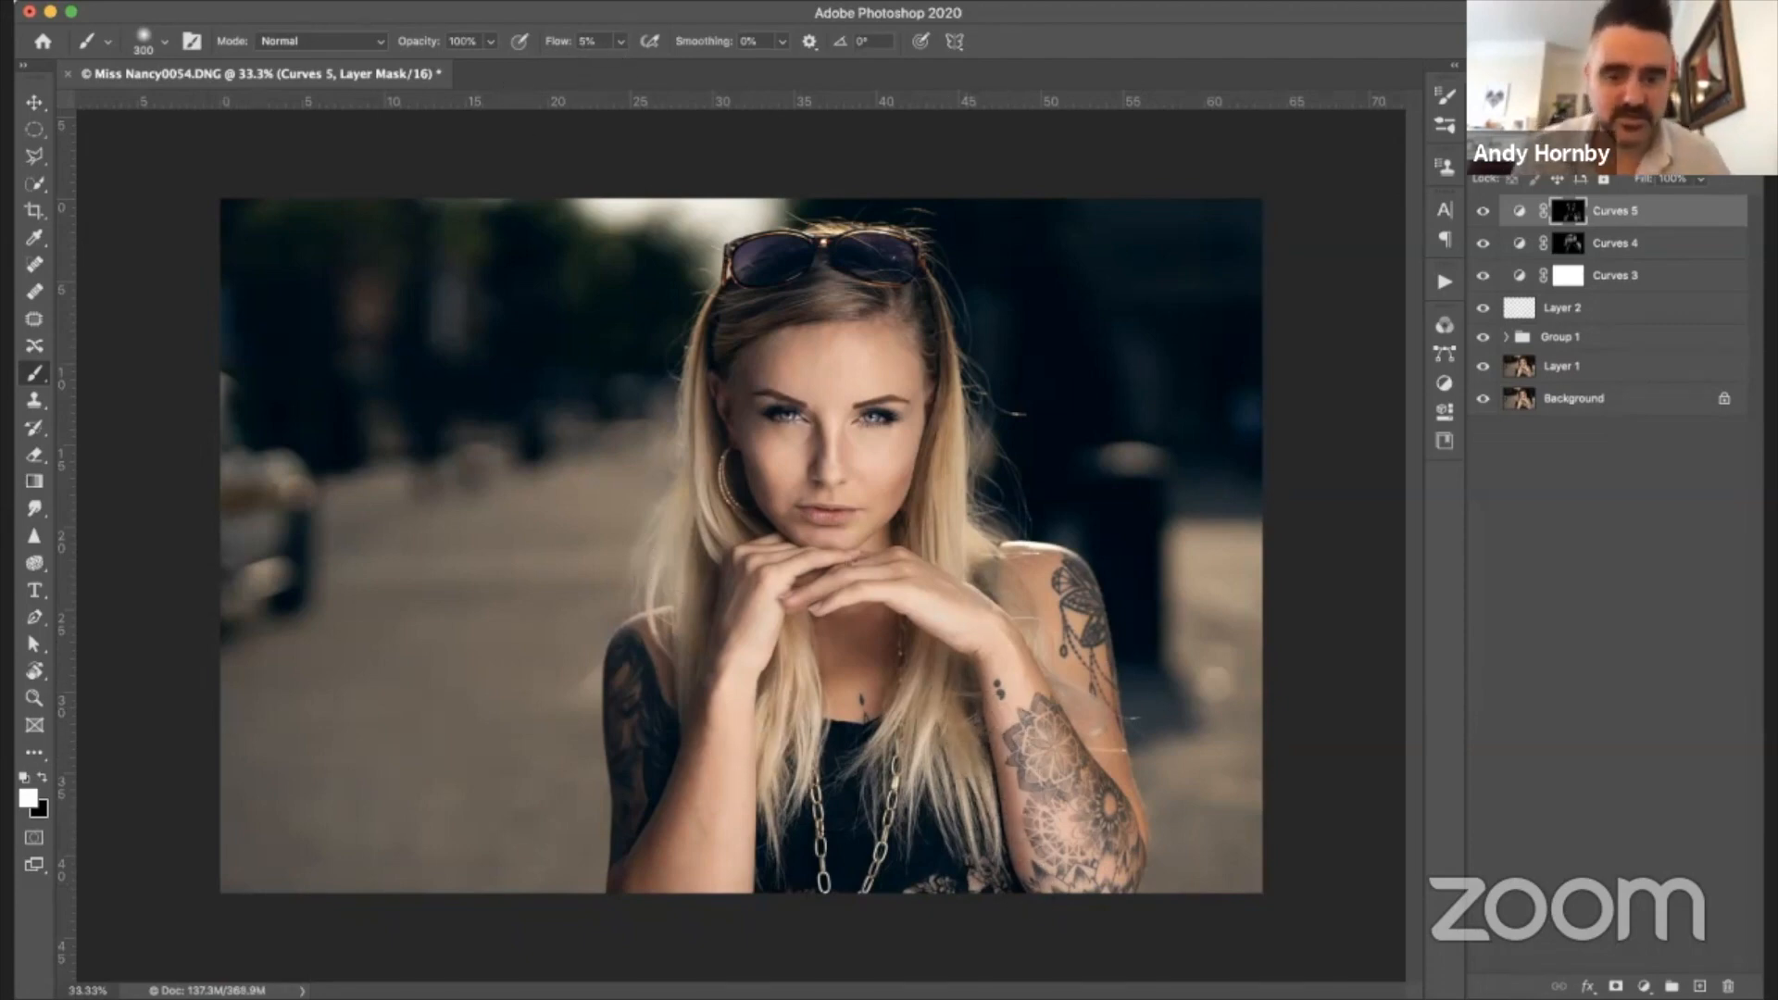
mouse_move(833, 729)
mouse_down()
mouse_move(814, 666)
mouse_move(786, 696)
mouse_move(753, 814)
mouse_move(826, 697)
mouse_up()
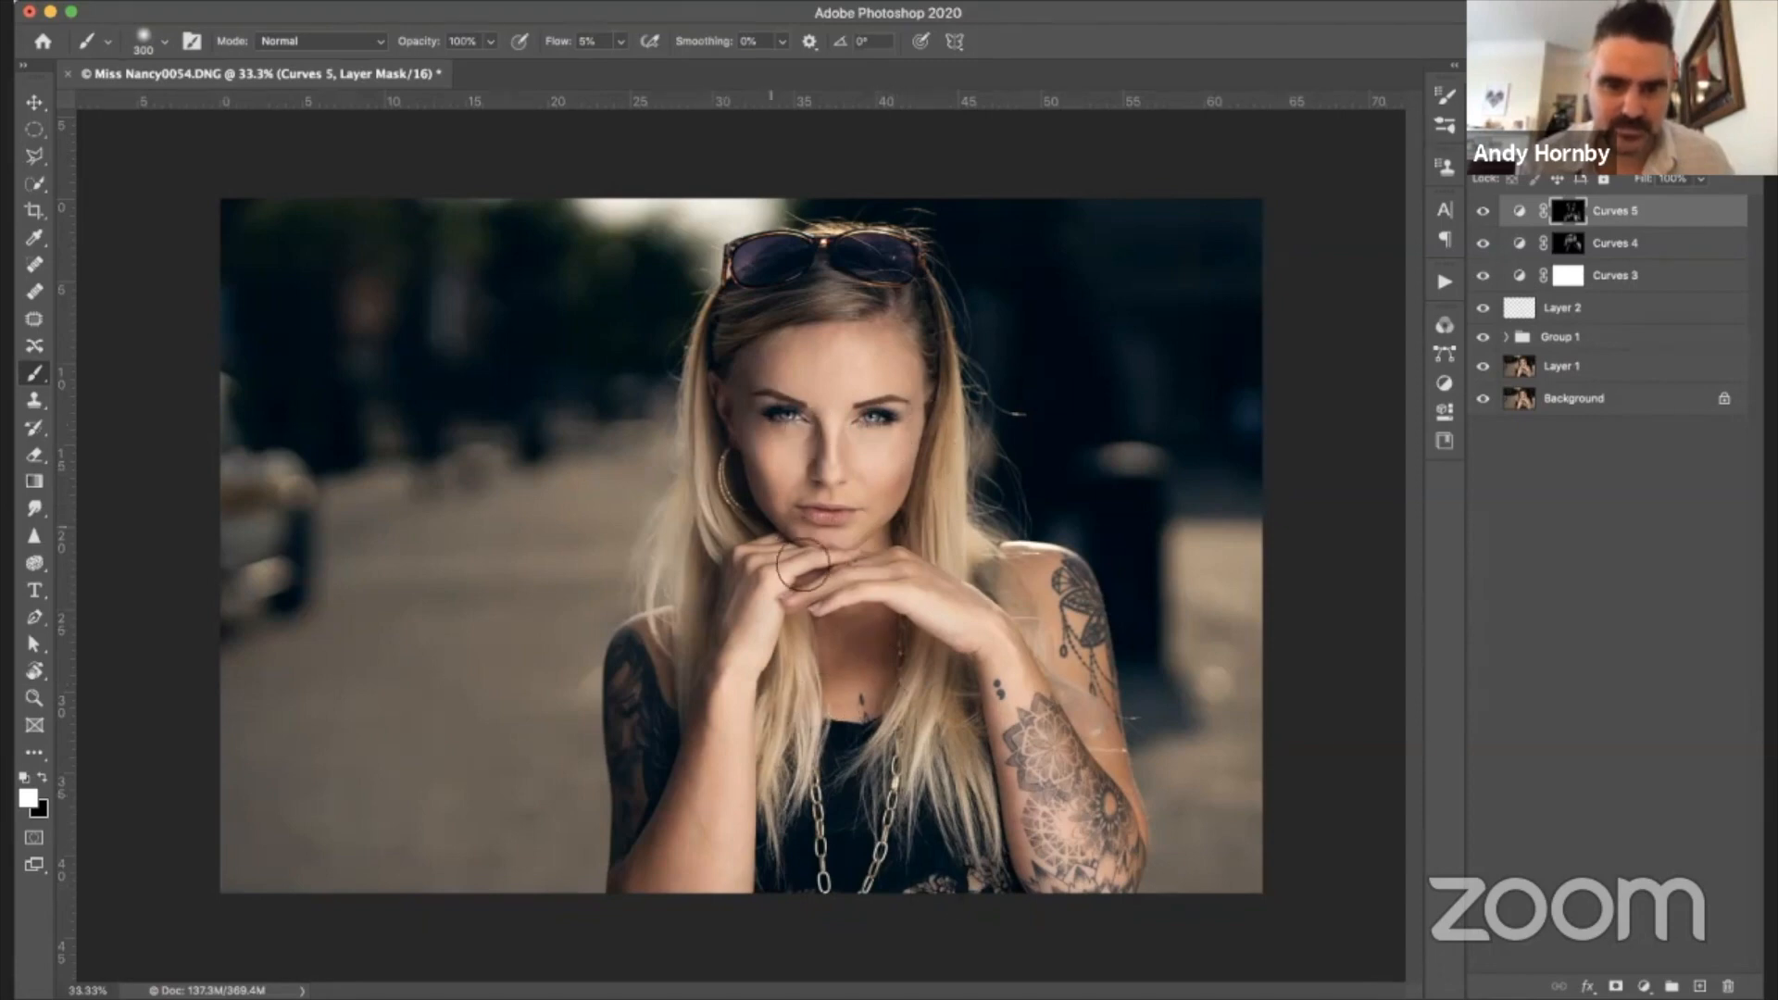
click(1483, 212)
click(1484, 212)
click(1484, 212)
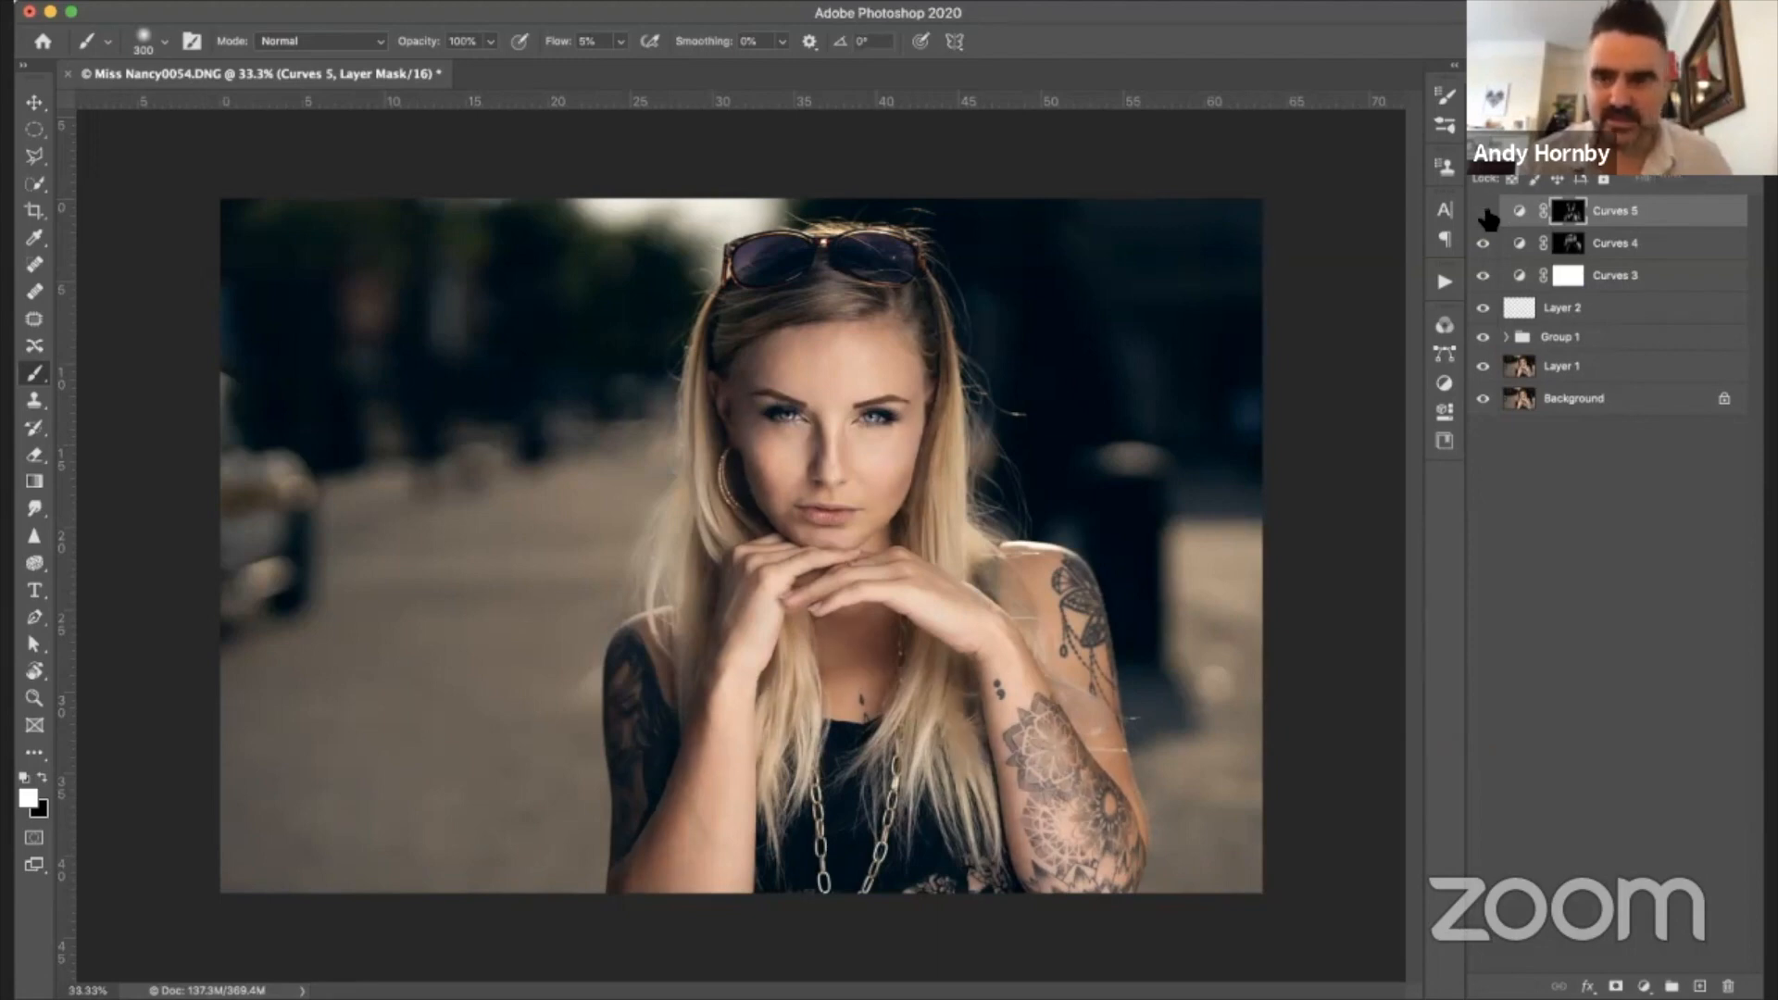
click(1483, 212)
- Group the Curves 4 and Curves 5 layers and name the group "Highlights and shadow"
shift+click(1628, 243)
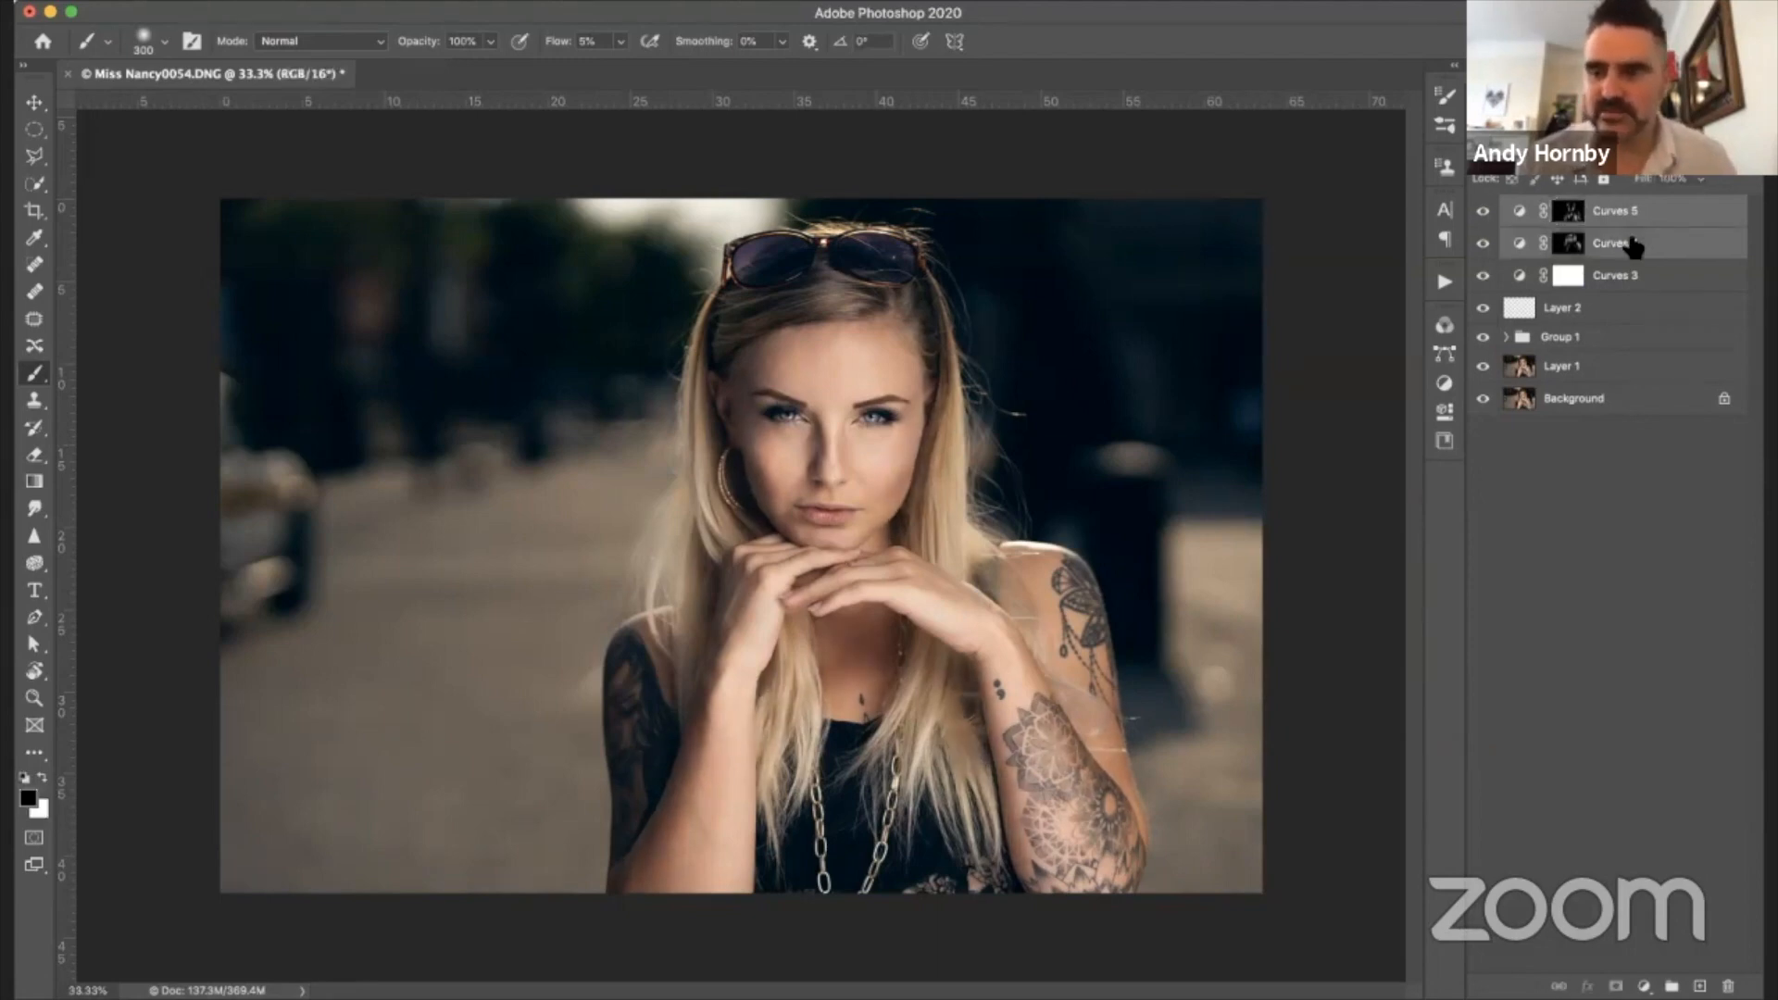
key(super+g)
double_click(1563, 208)
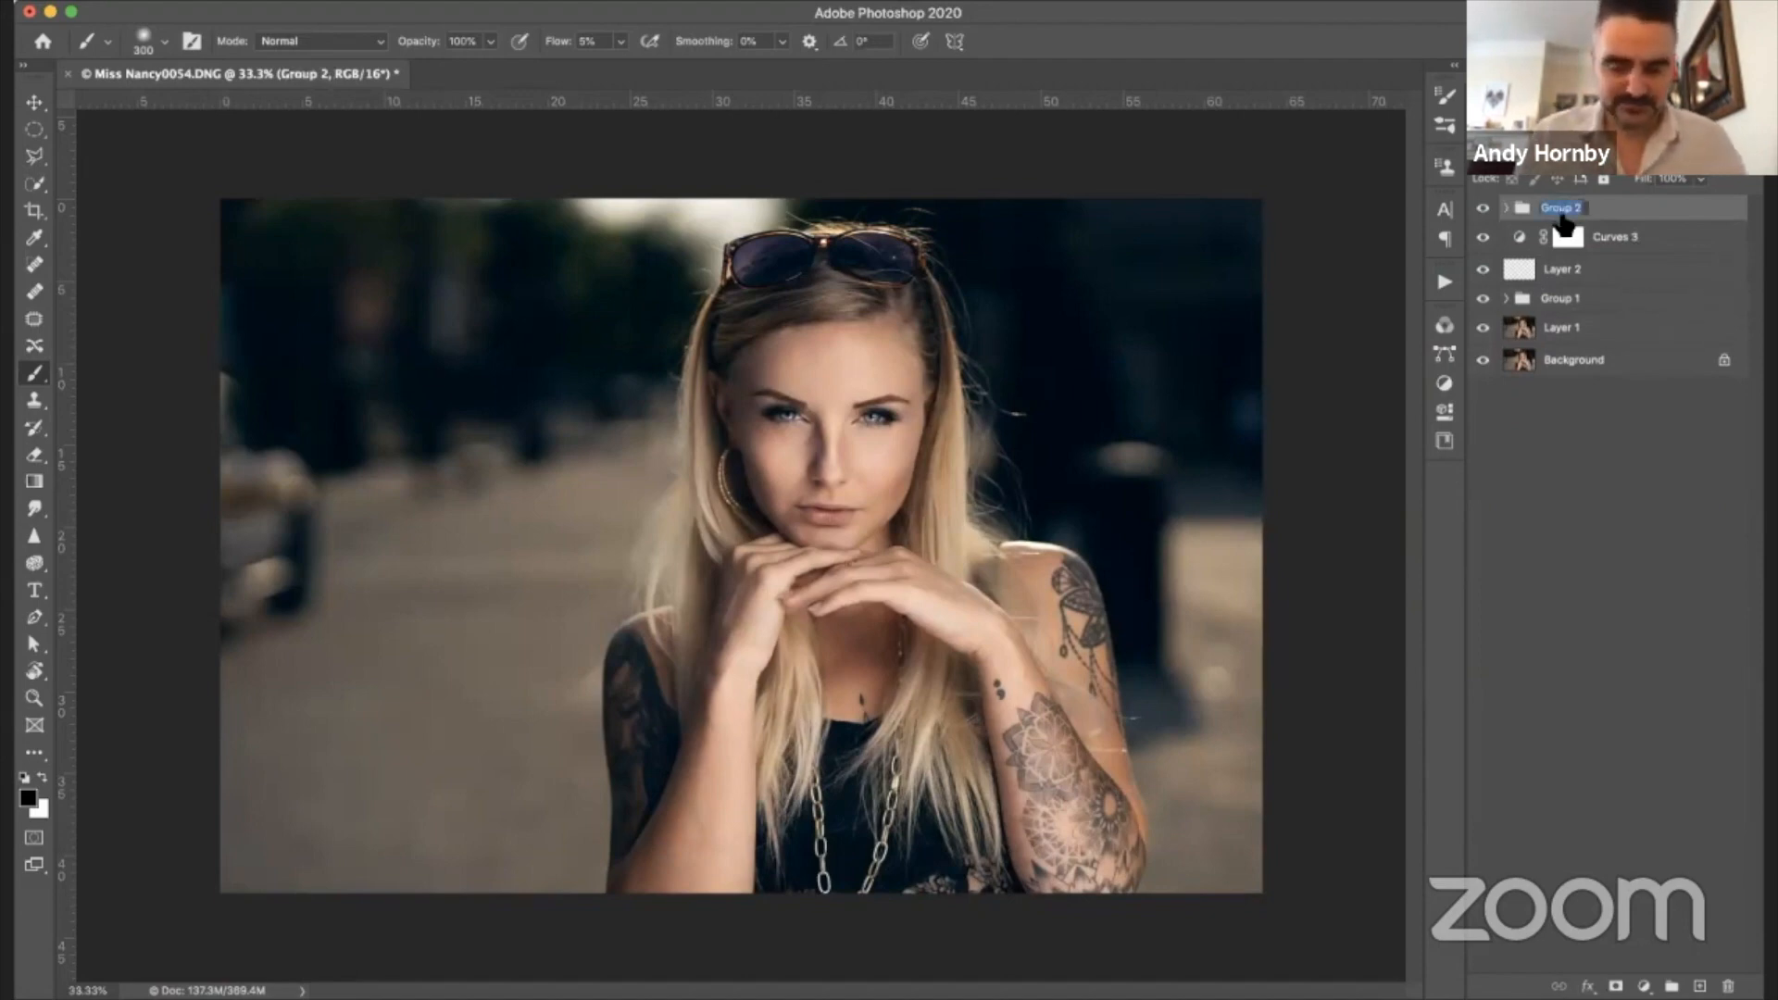
text(High)
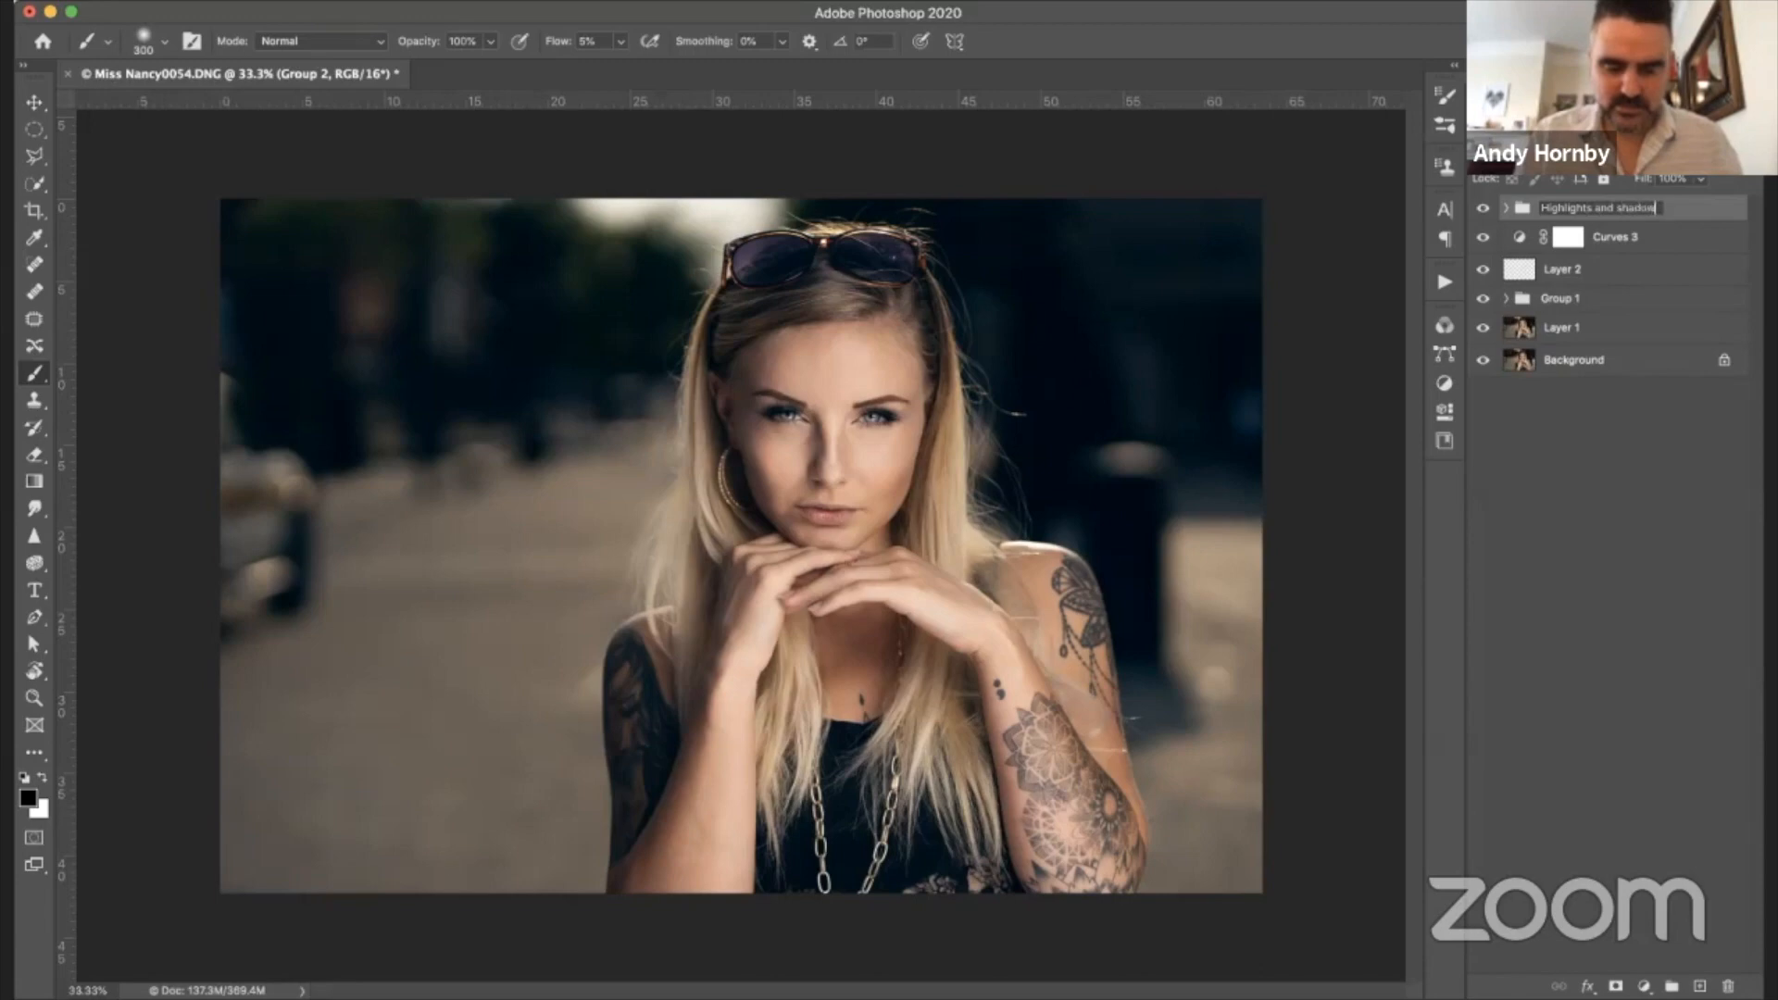
text(lights and shadow)
key(Return)
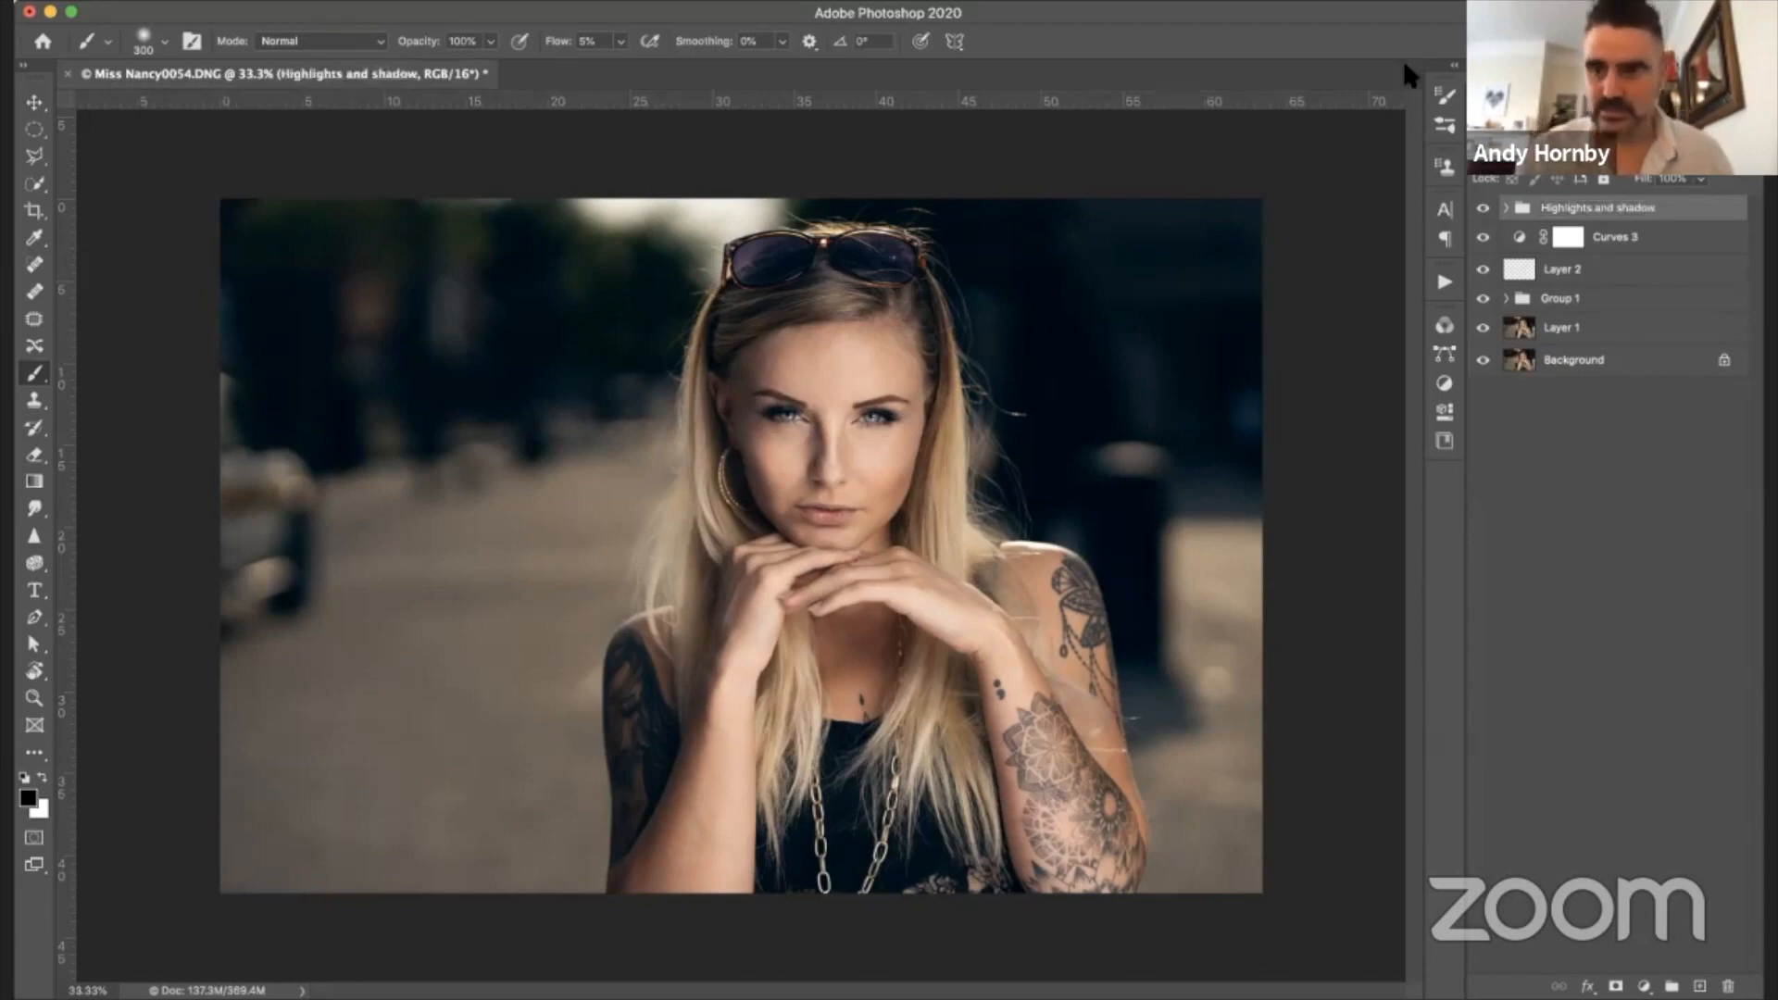
- Compare the portrait with and without the Highlights and shadow group
click(1485, 210)
click(1485, 210)
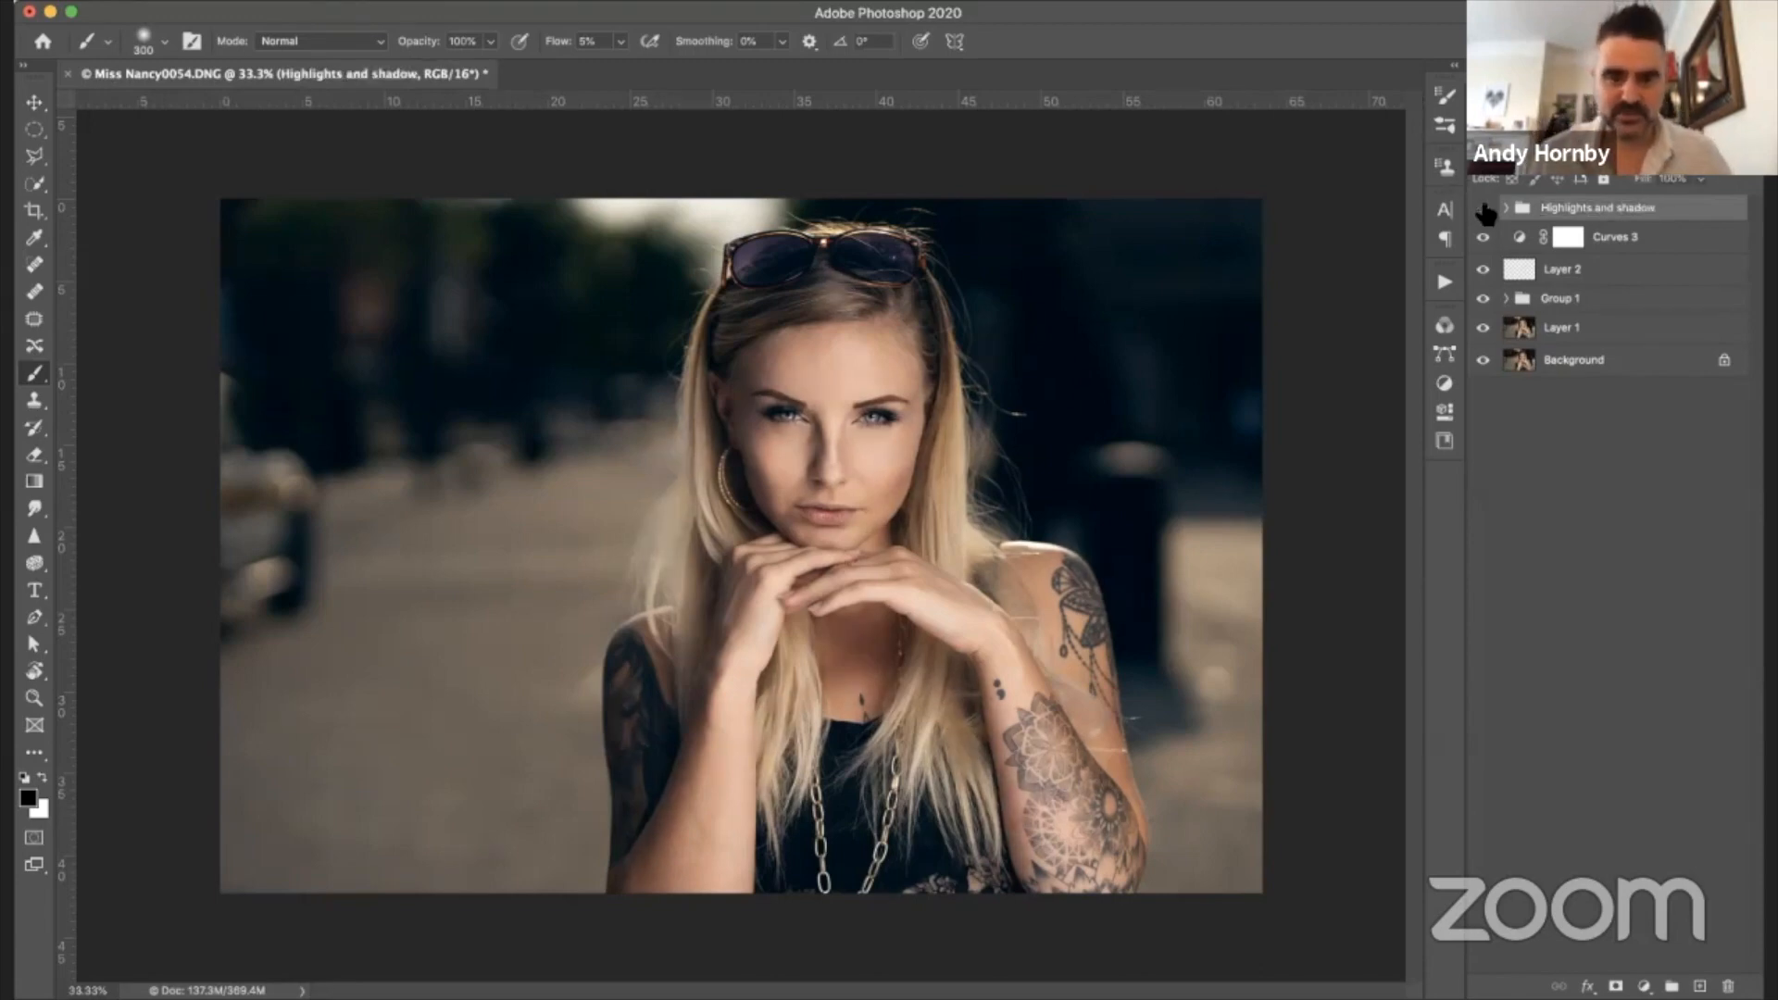
click(1484, 209)
click(1485, 209)
click(1484, 210)
click(1485, 209)
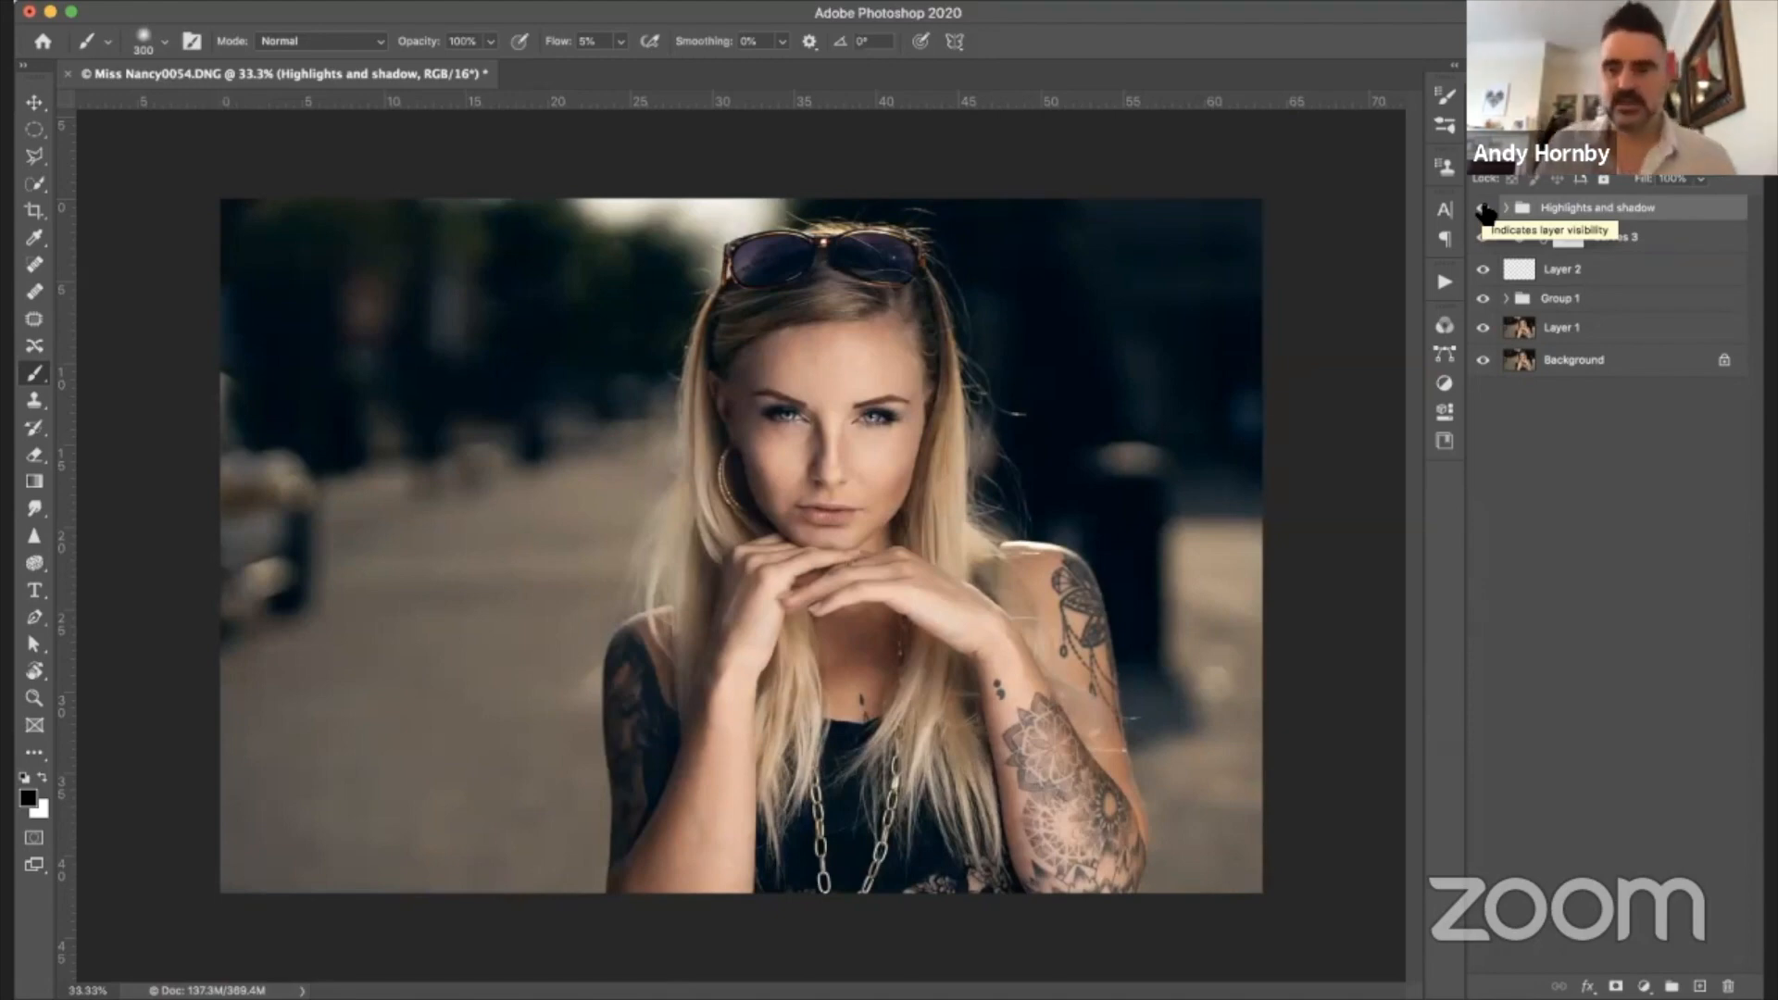
click(1485, 212)
click(1485, 212)
click(1485, 212)
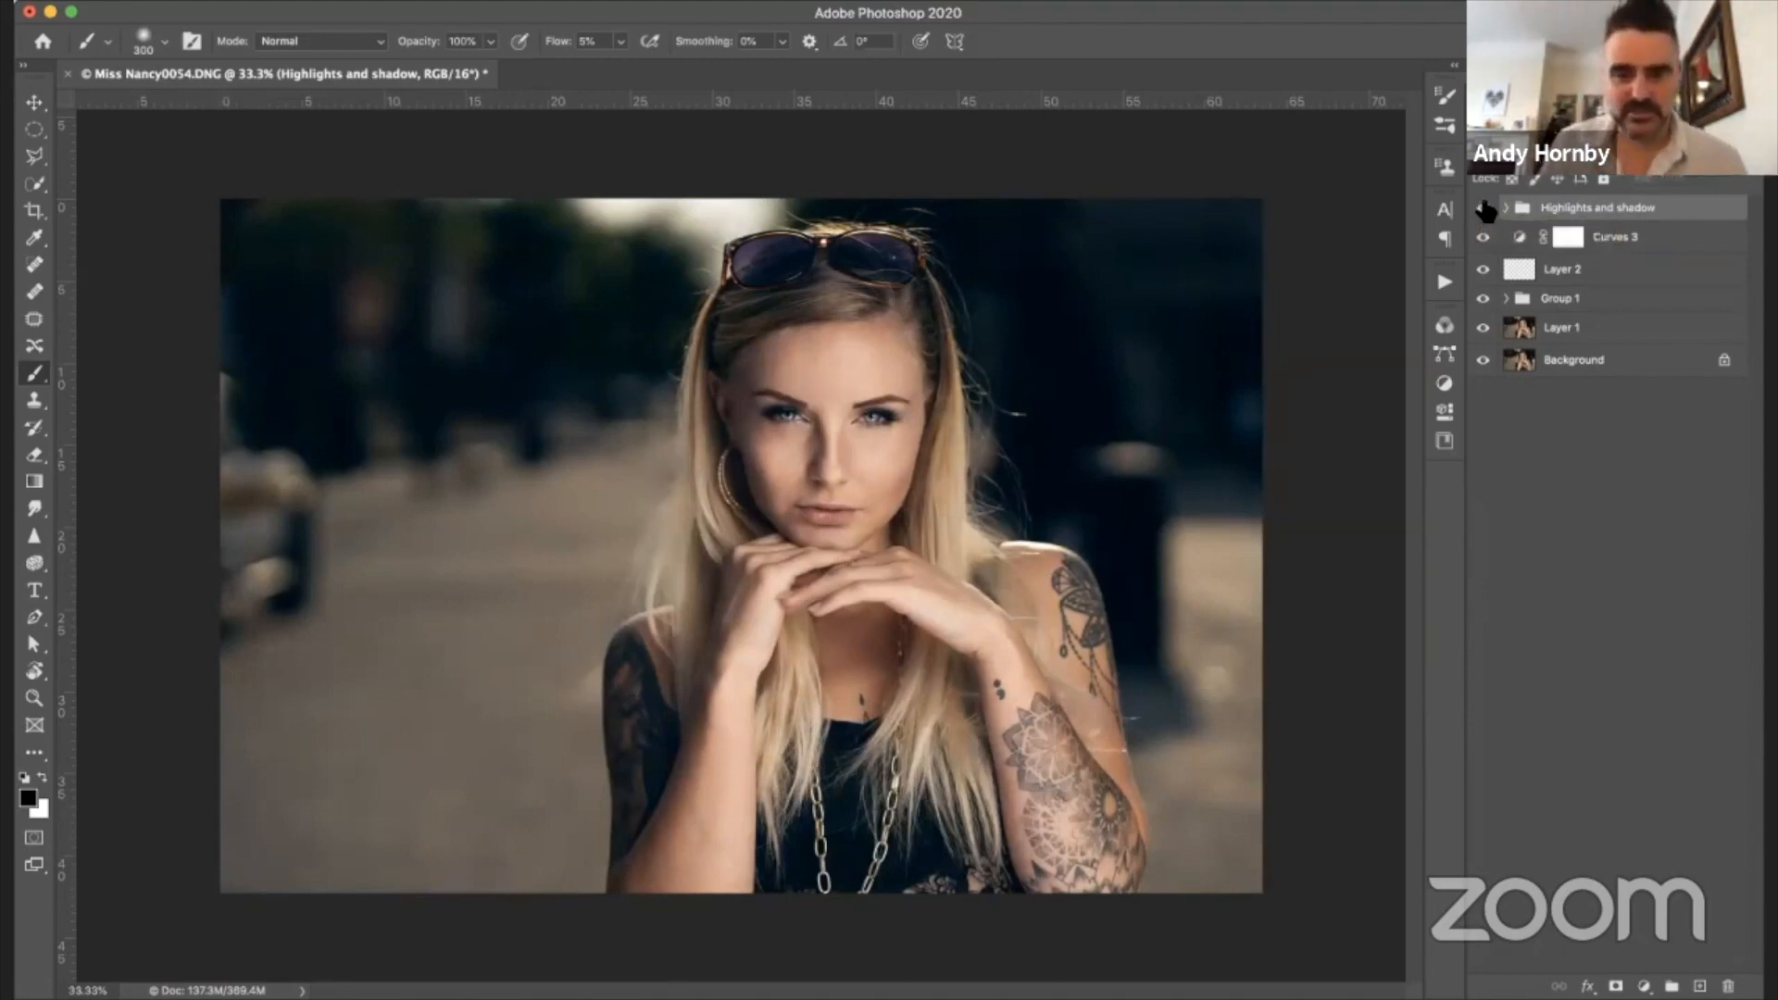
click(1484, 212)
click(1484, 212)
click(1484, 212)
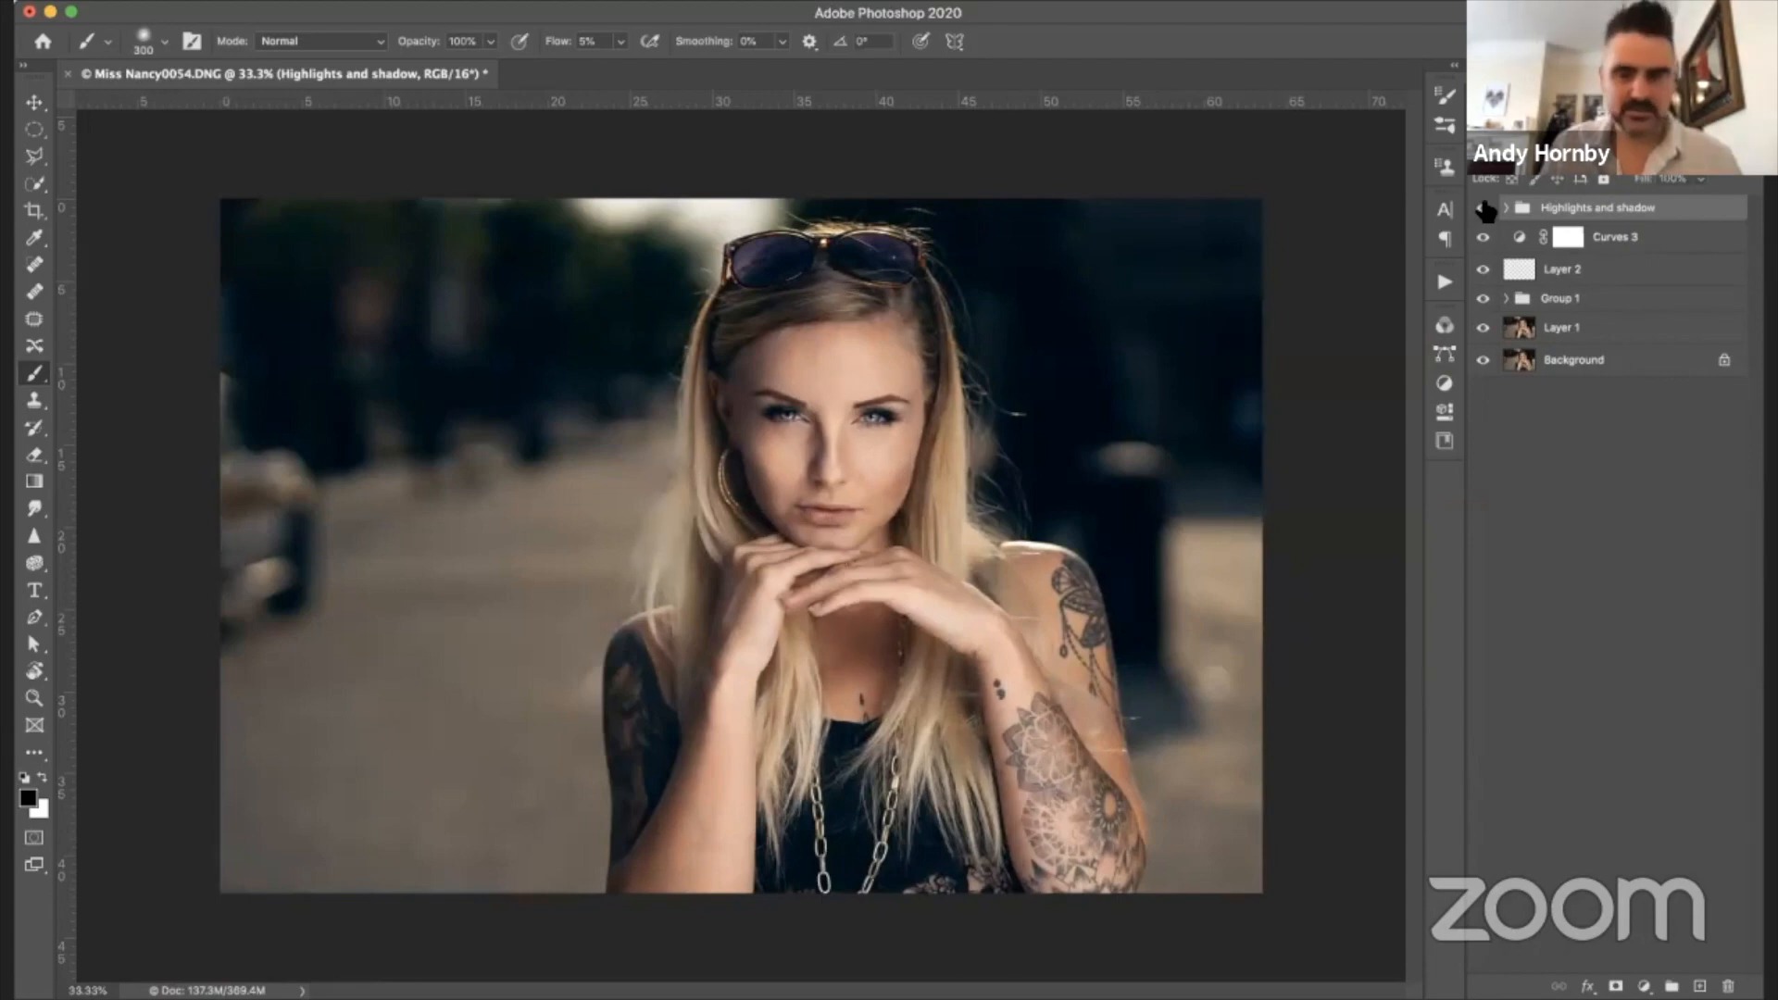
click(1485, 212)
click(1485, 212)
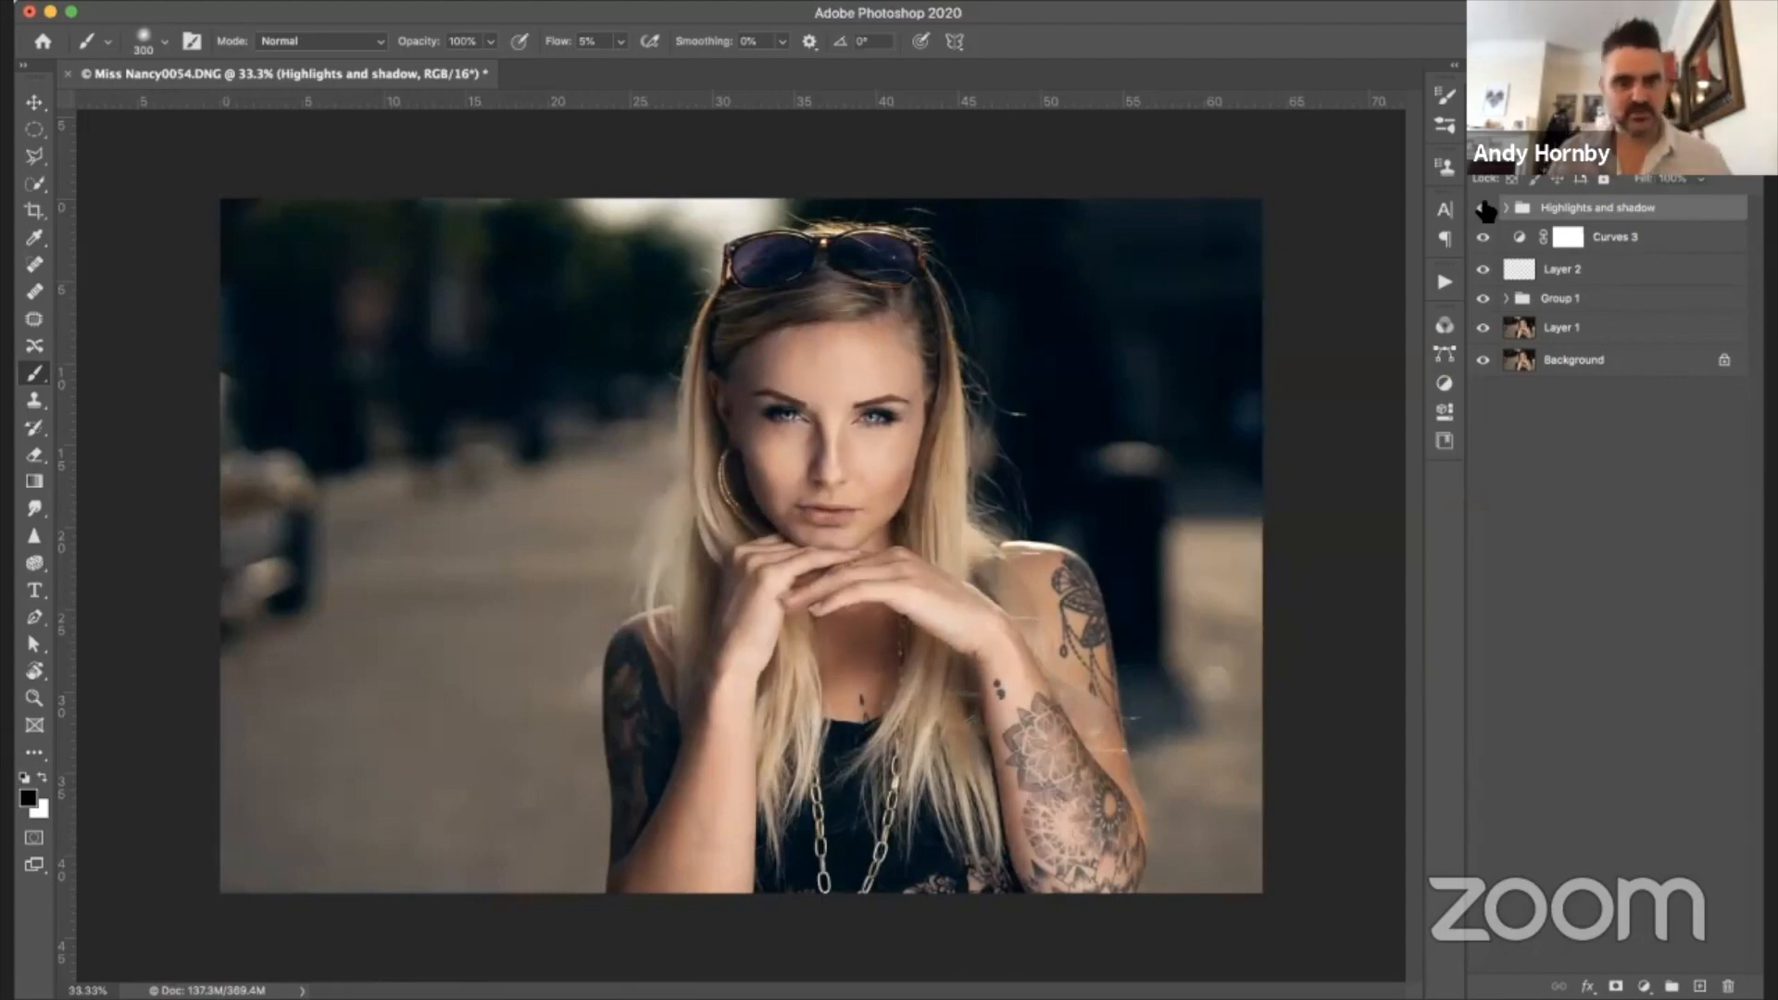
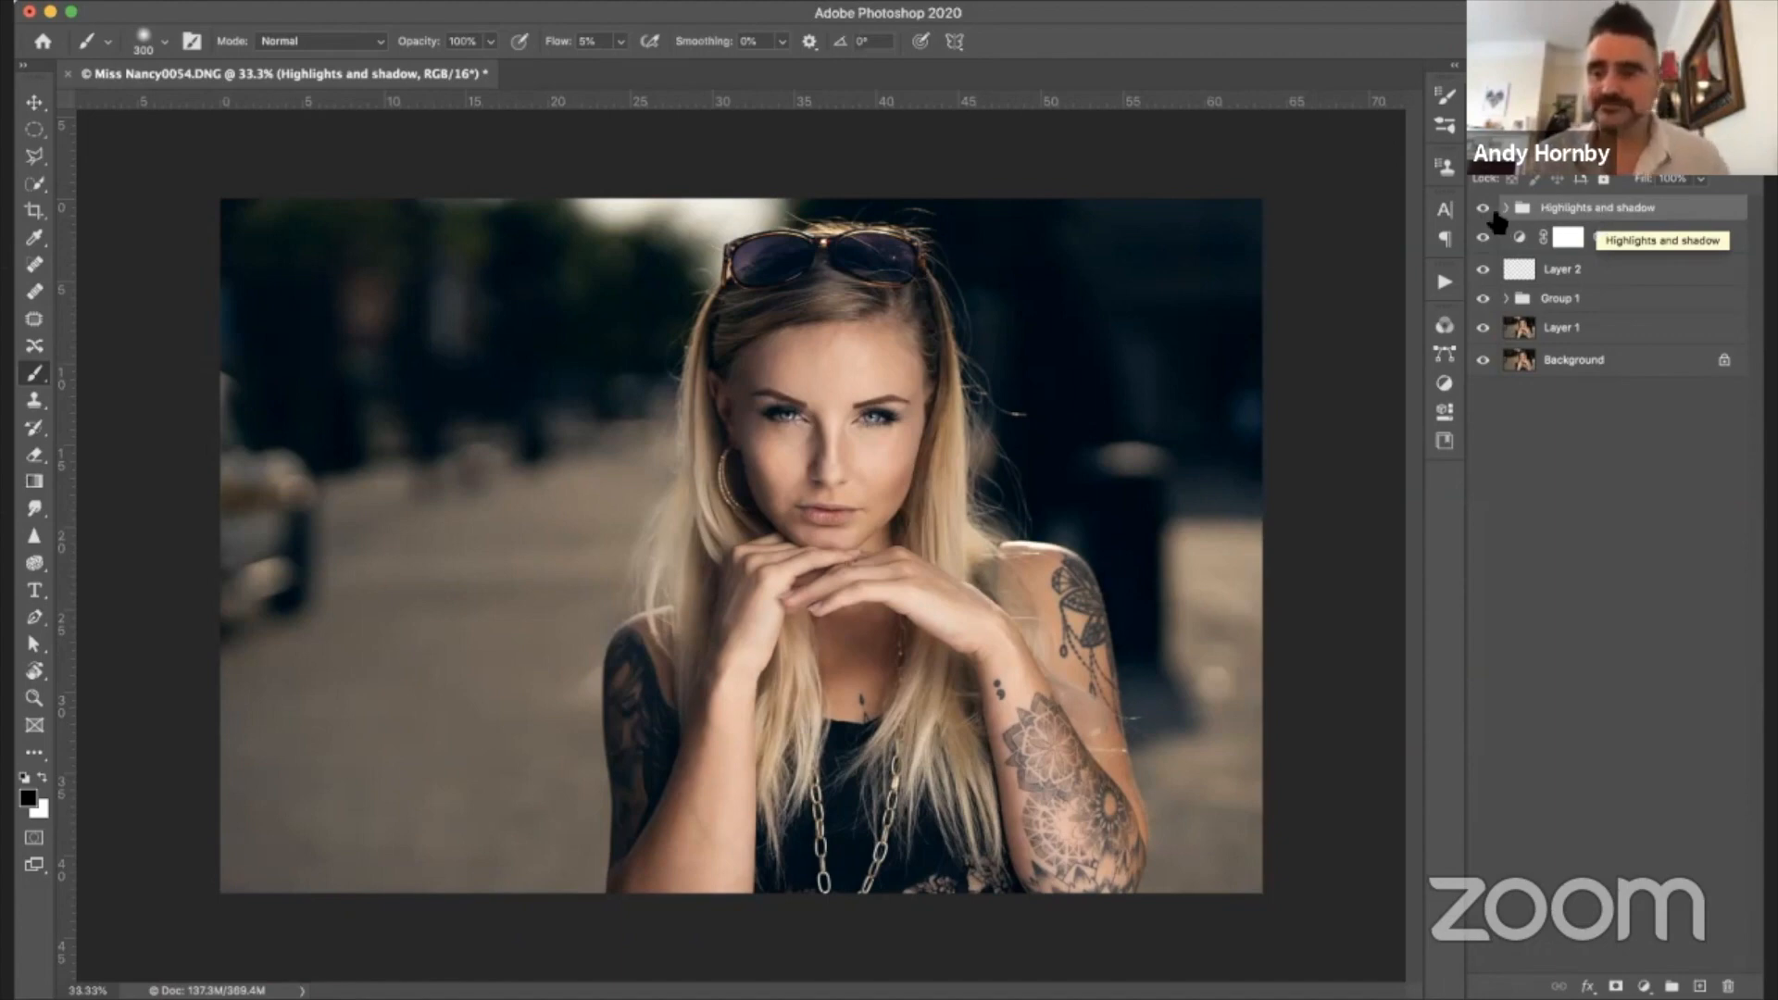
click(1484, 210)
click(1485, 209)
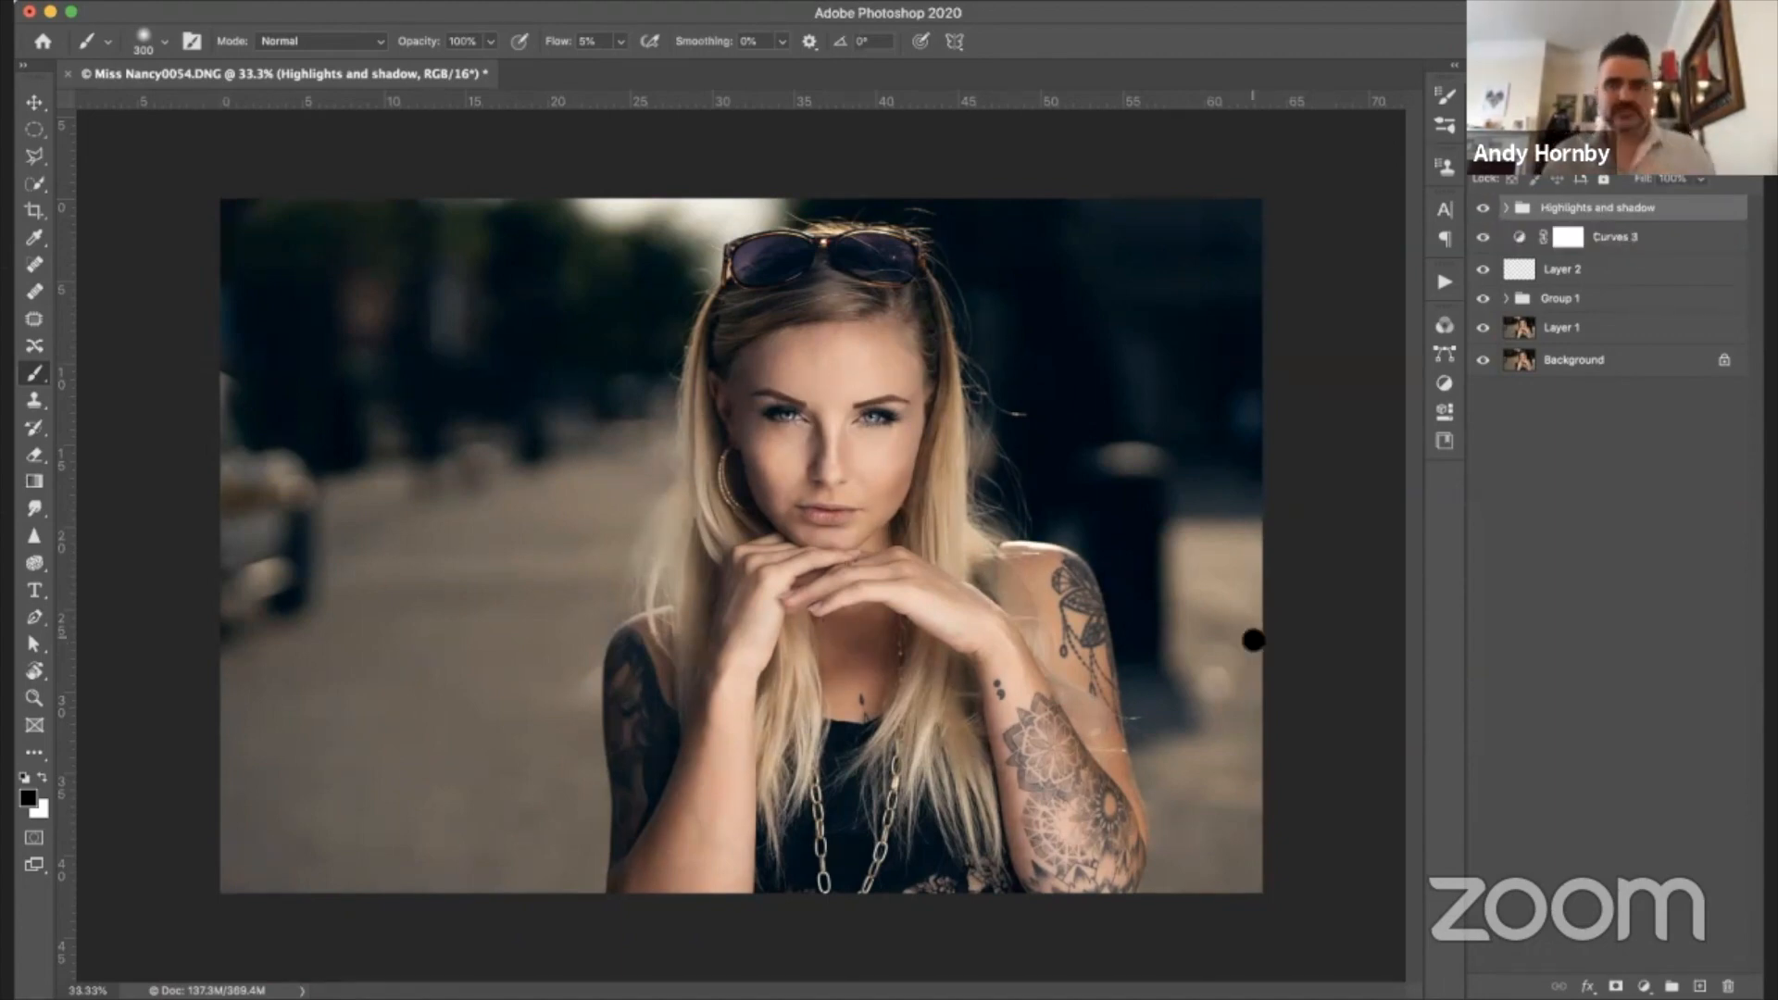
- Draw a loose polygonal selection around the lips on Layer 1, leaving a margin of skin
click(1575, 335)
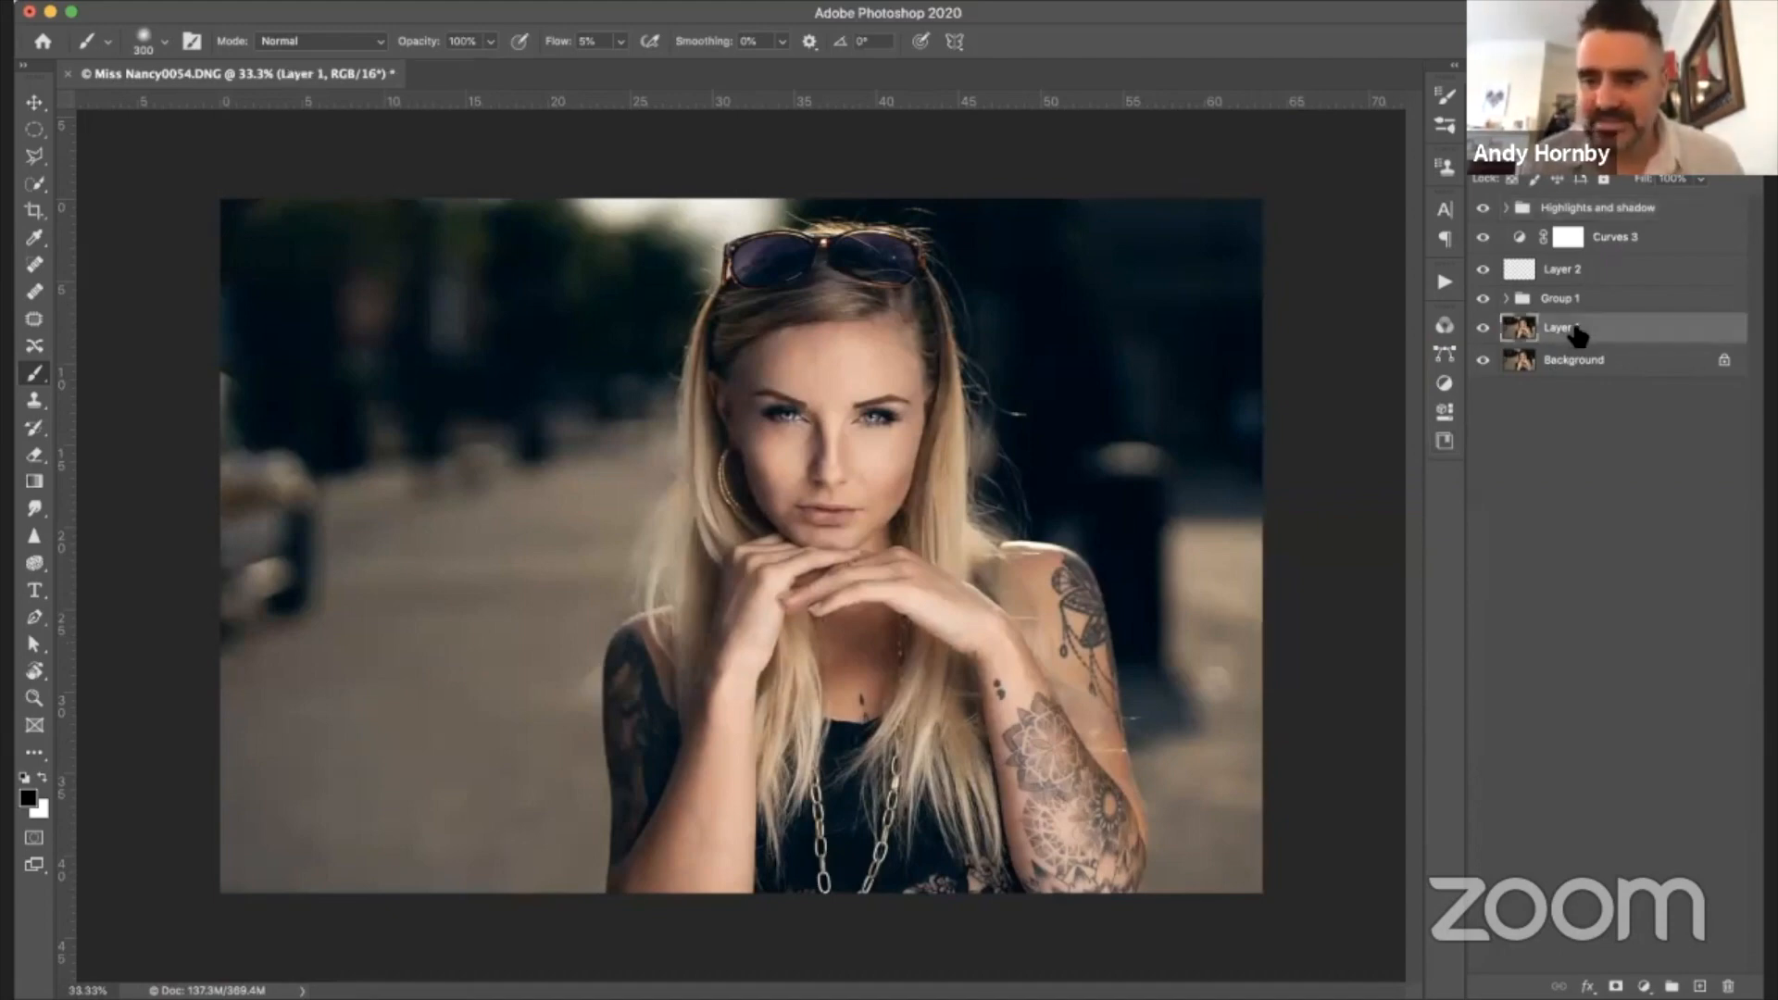
key(super+plus)
key(super+plus)
key(super+plus)
key(super+plus)
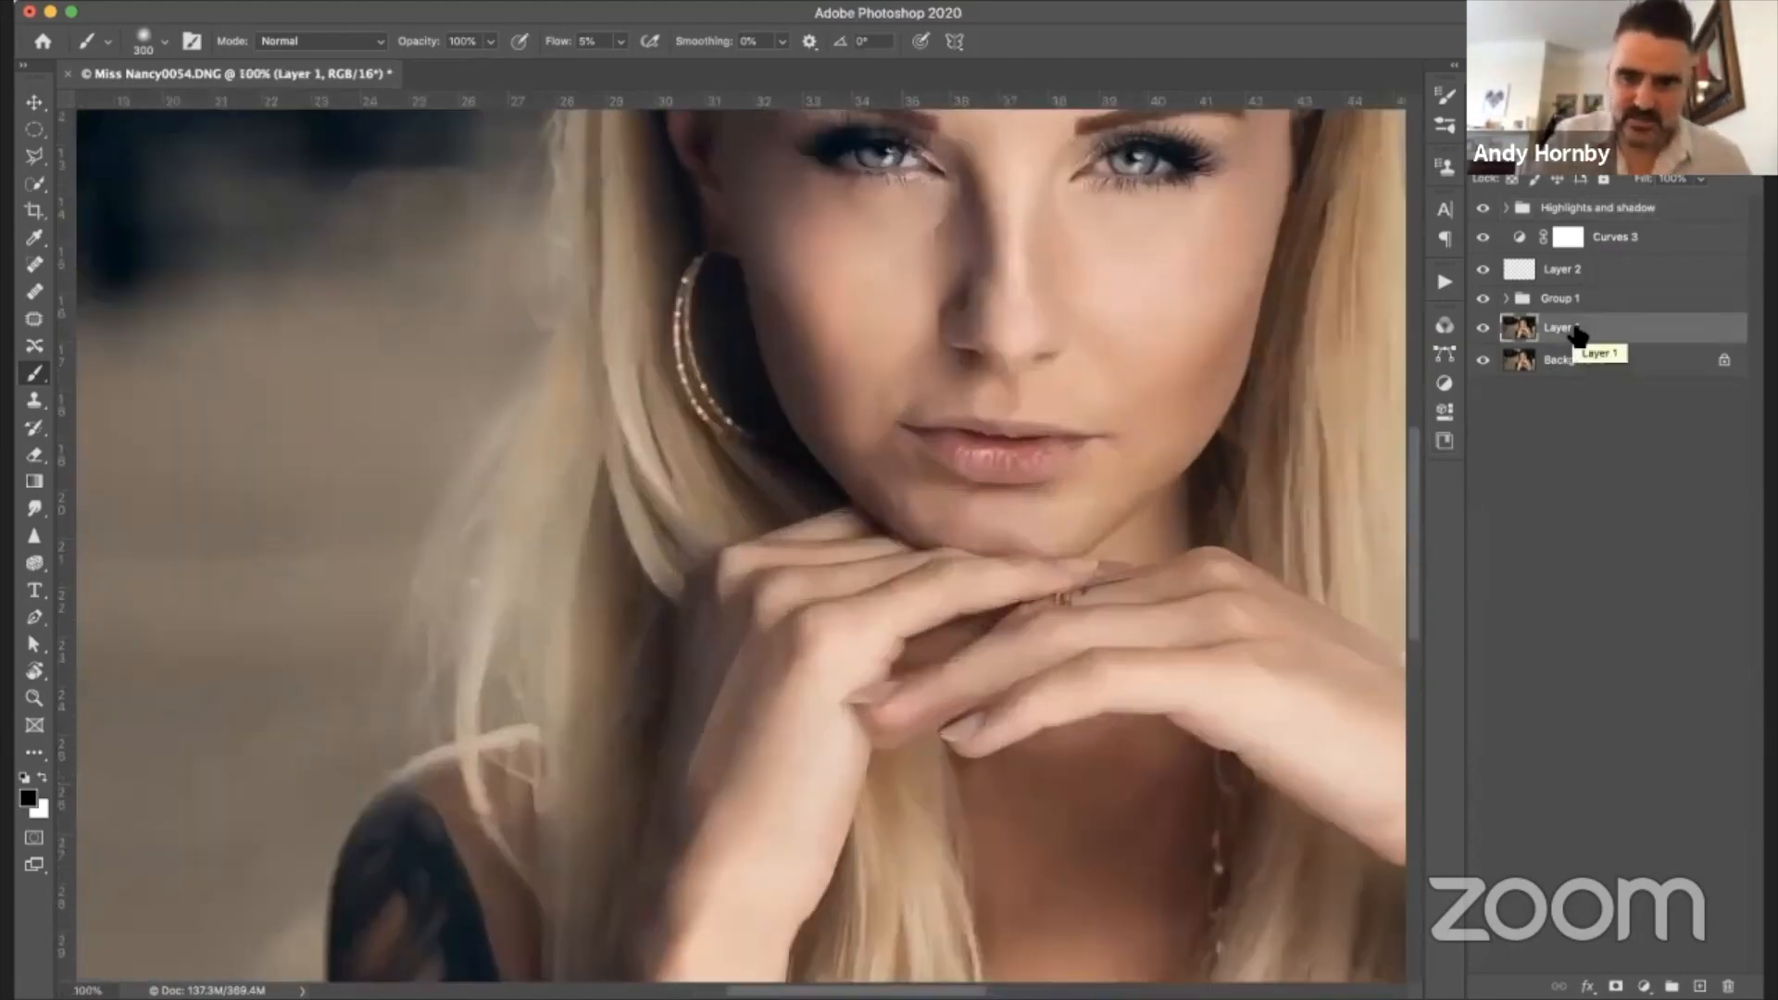
scroll(1311, 408, right, 7)
scroll(1311, 407, up, 2)
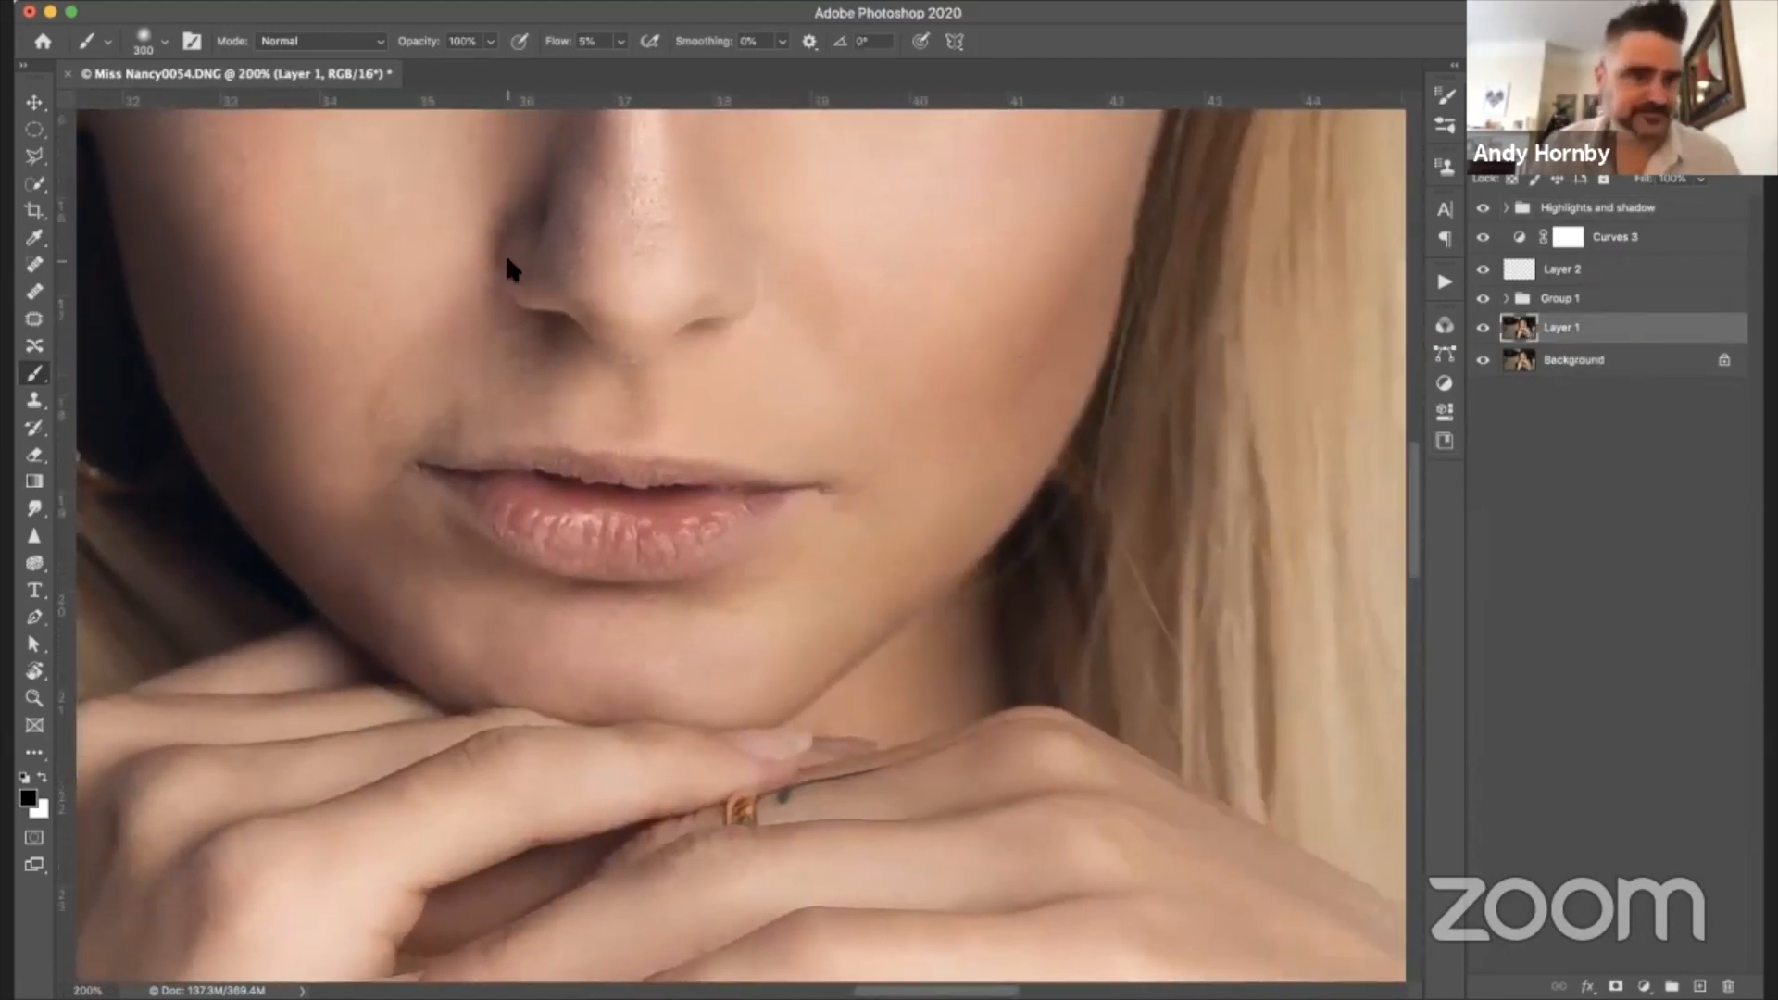
click(34, 160)
click(389, 437)
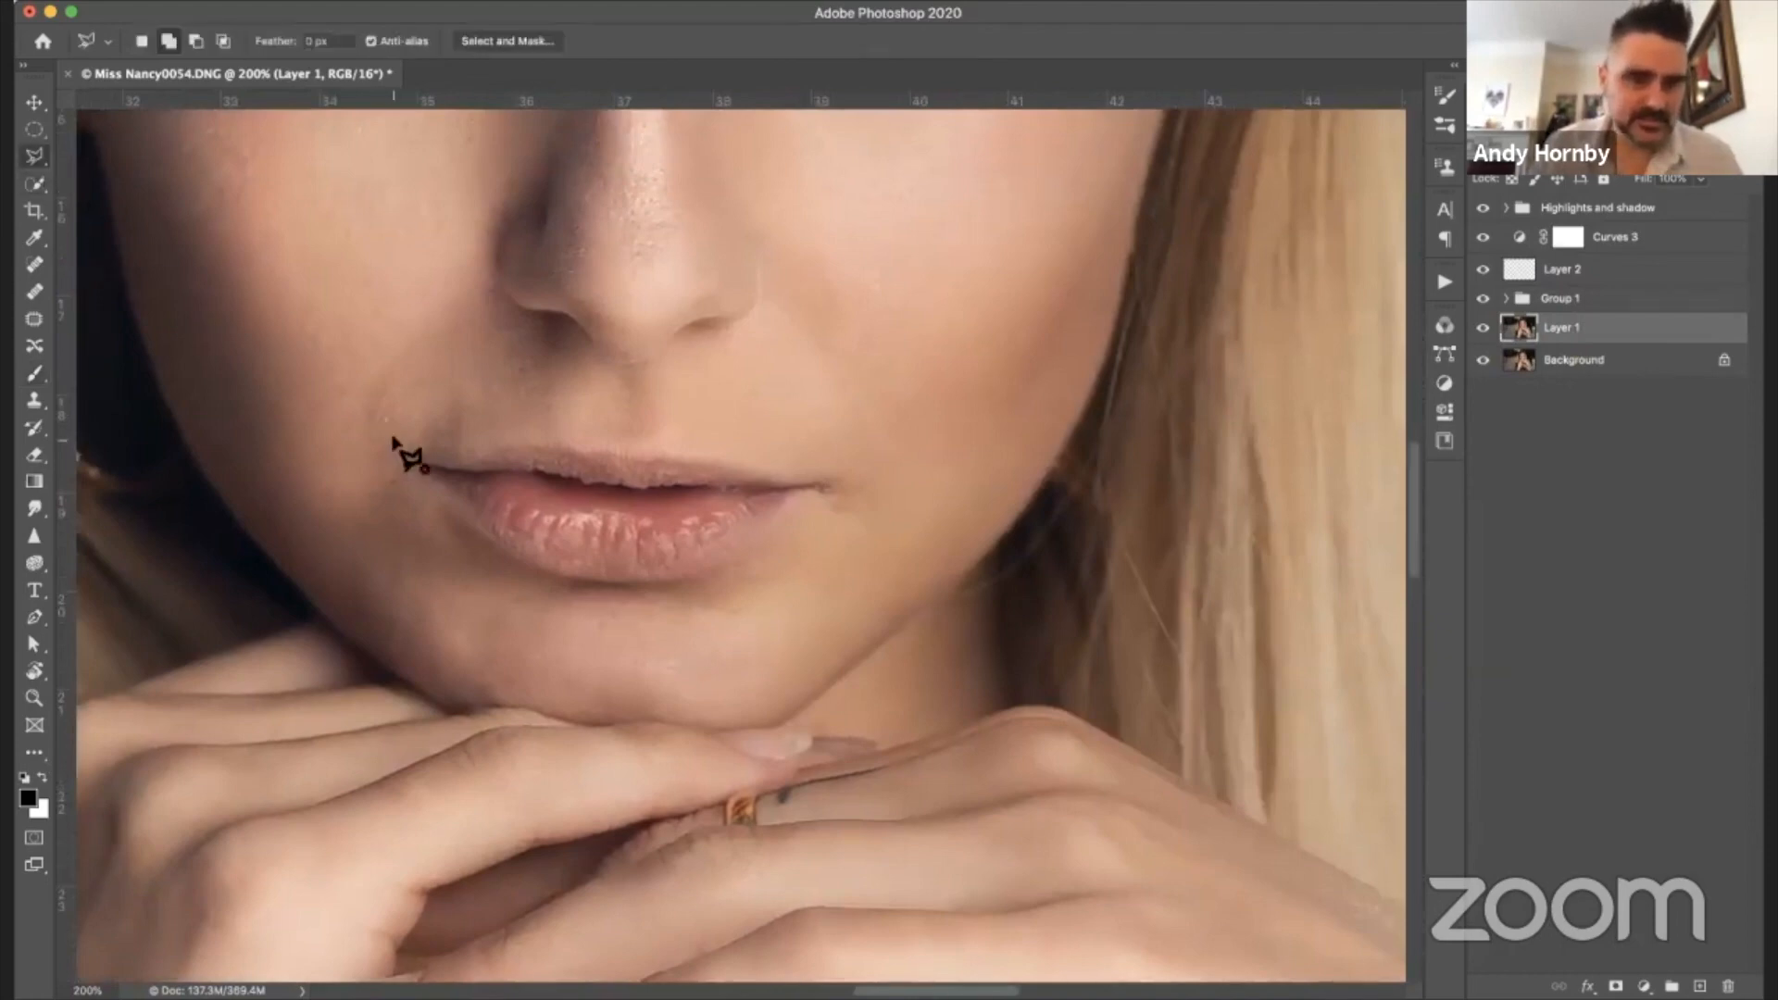
click(528, 400)
click(871, 429)
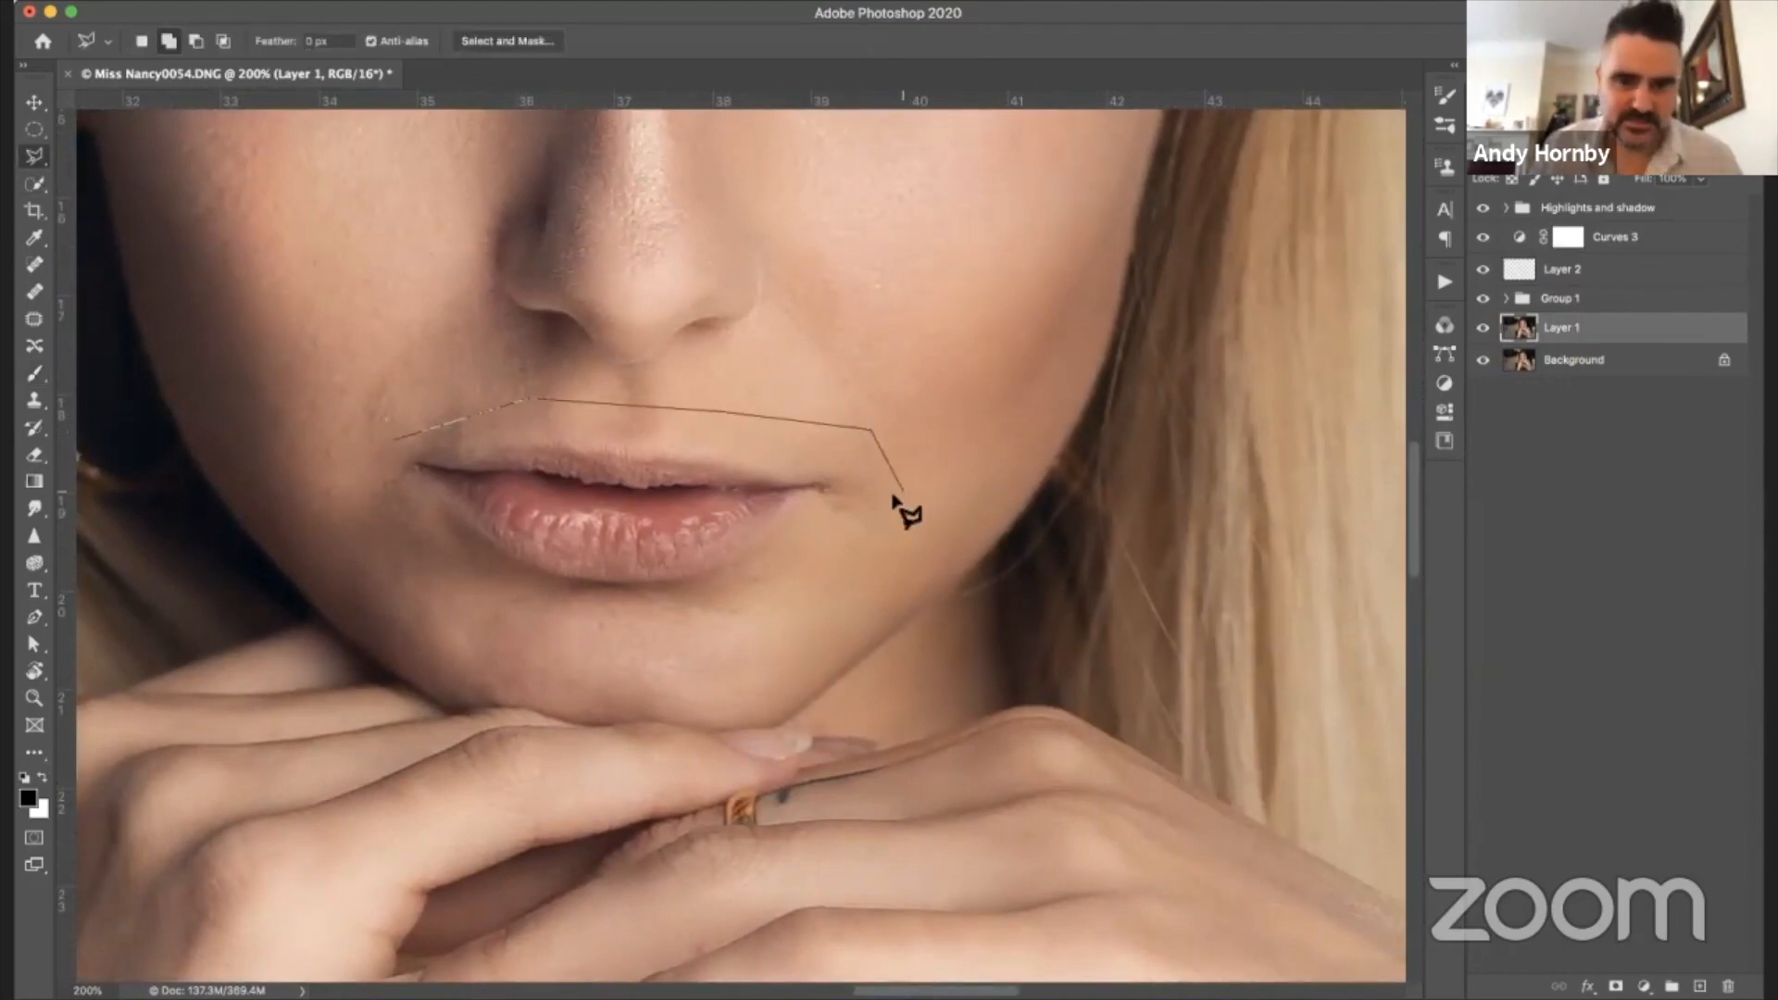
click(903, 491)
click(795, 575)
click(643, 607)
click(460, 585)
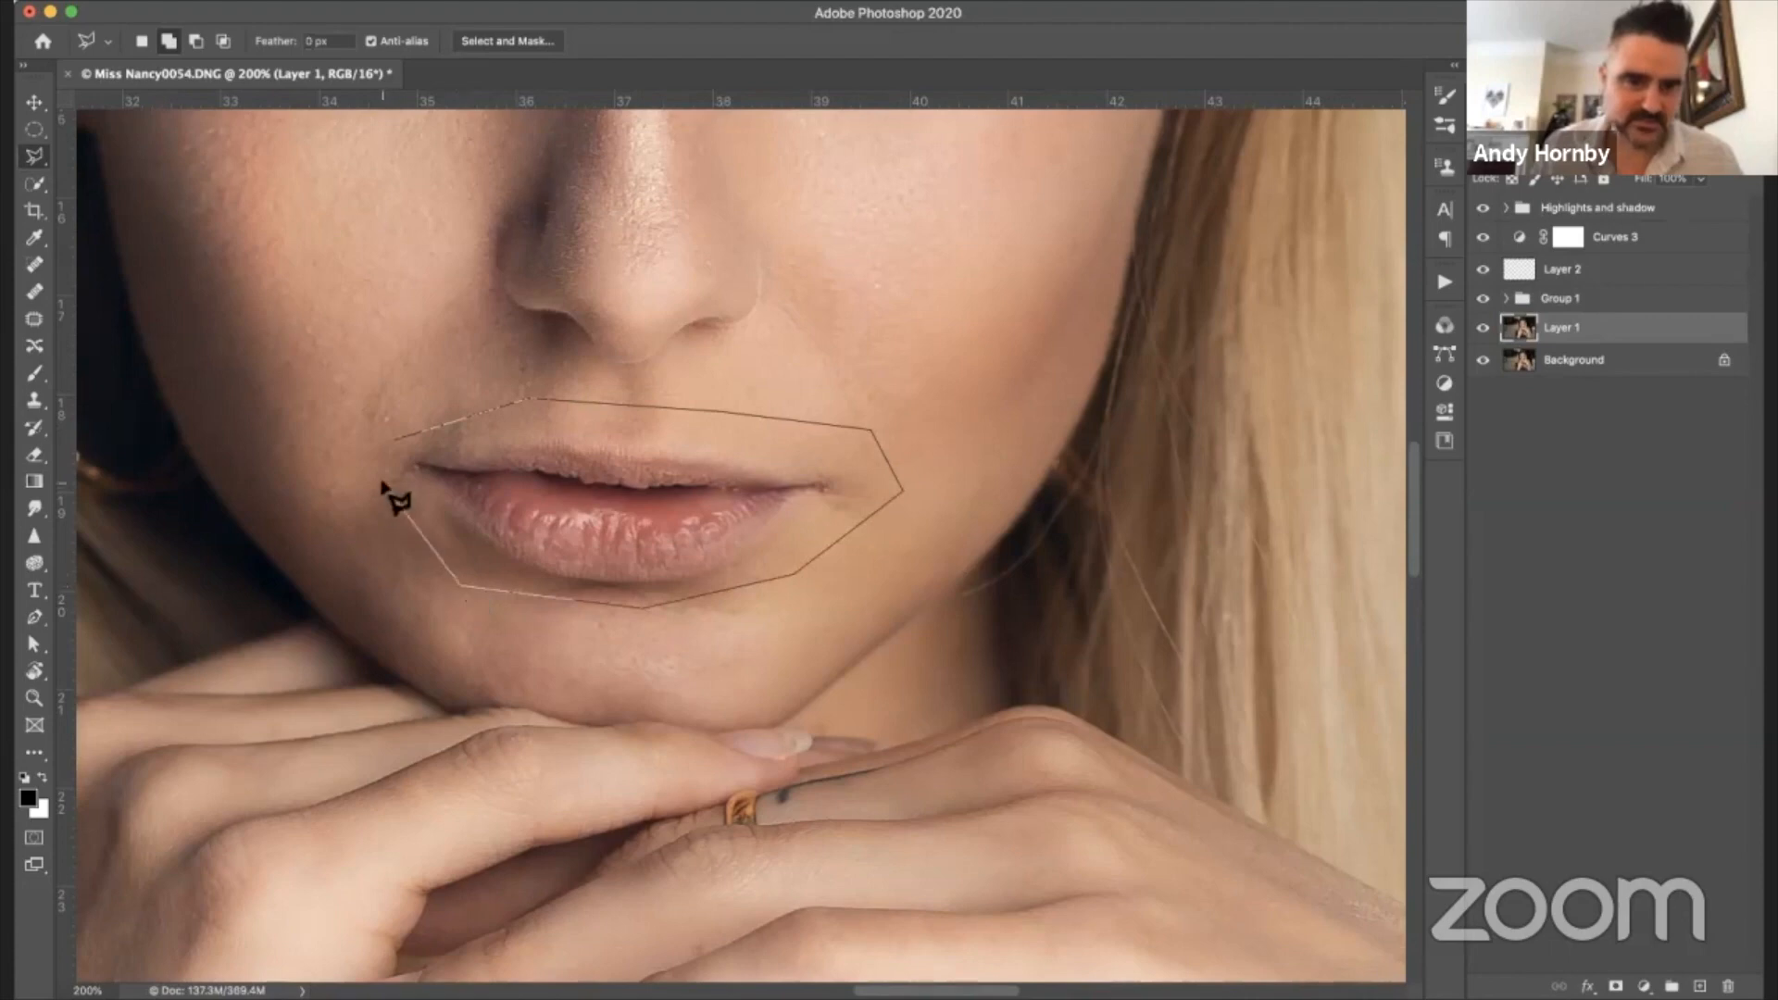
click(383, 477)
click(390, 448)
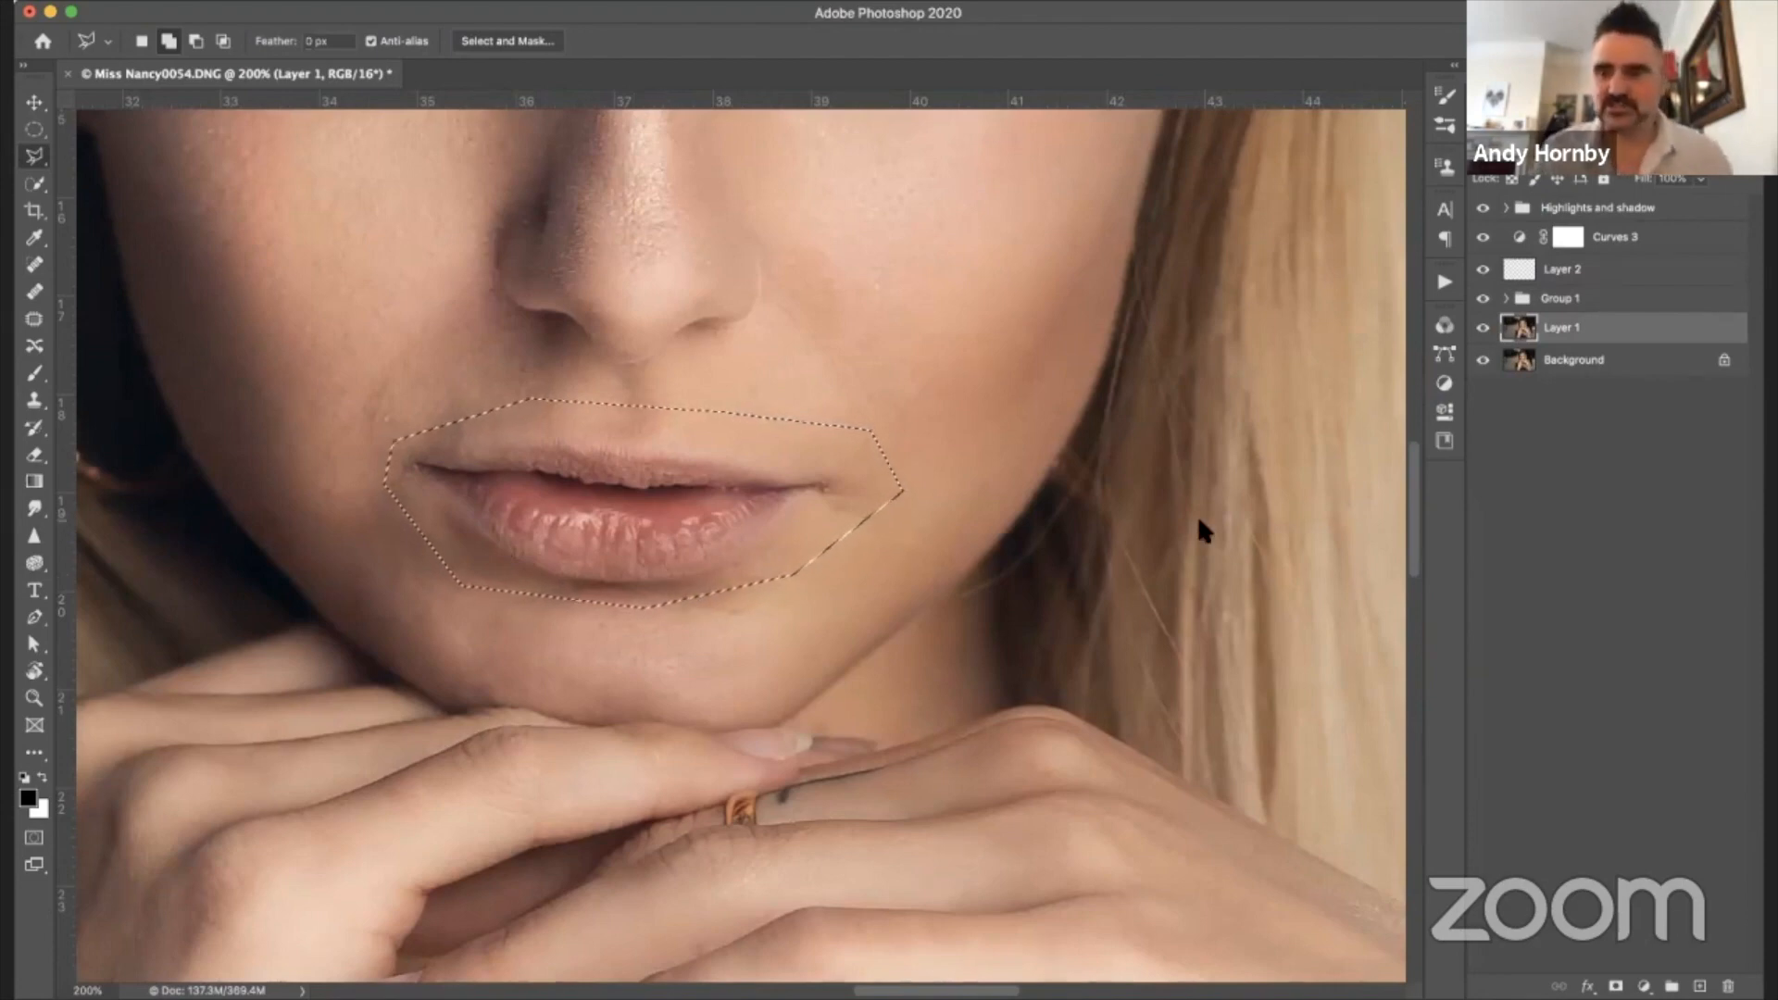
- Copy the selected lips area to a new layer and check that layer on its own
key(super+j)
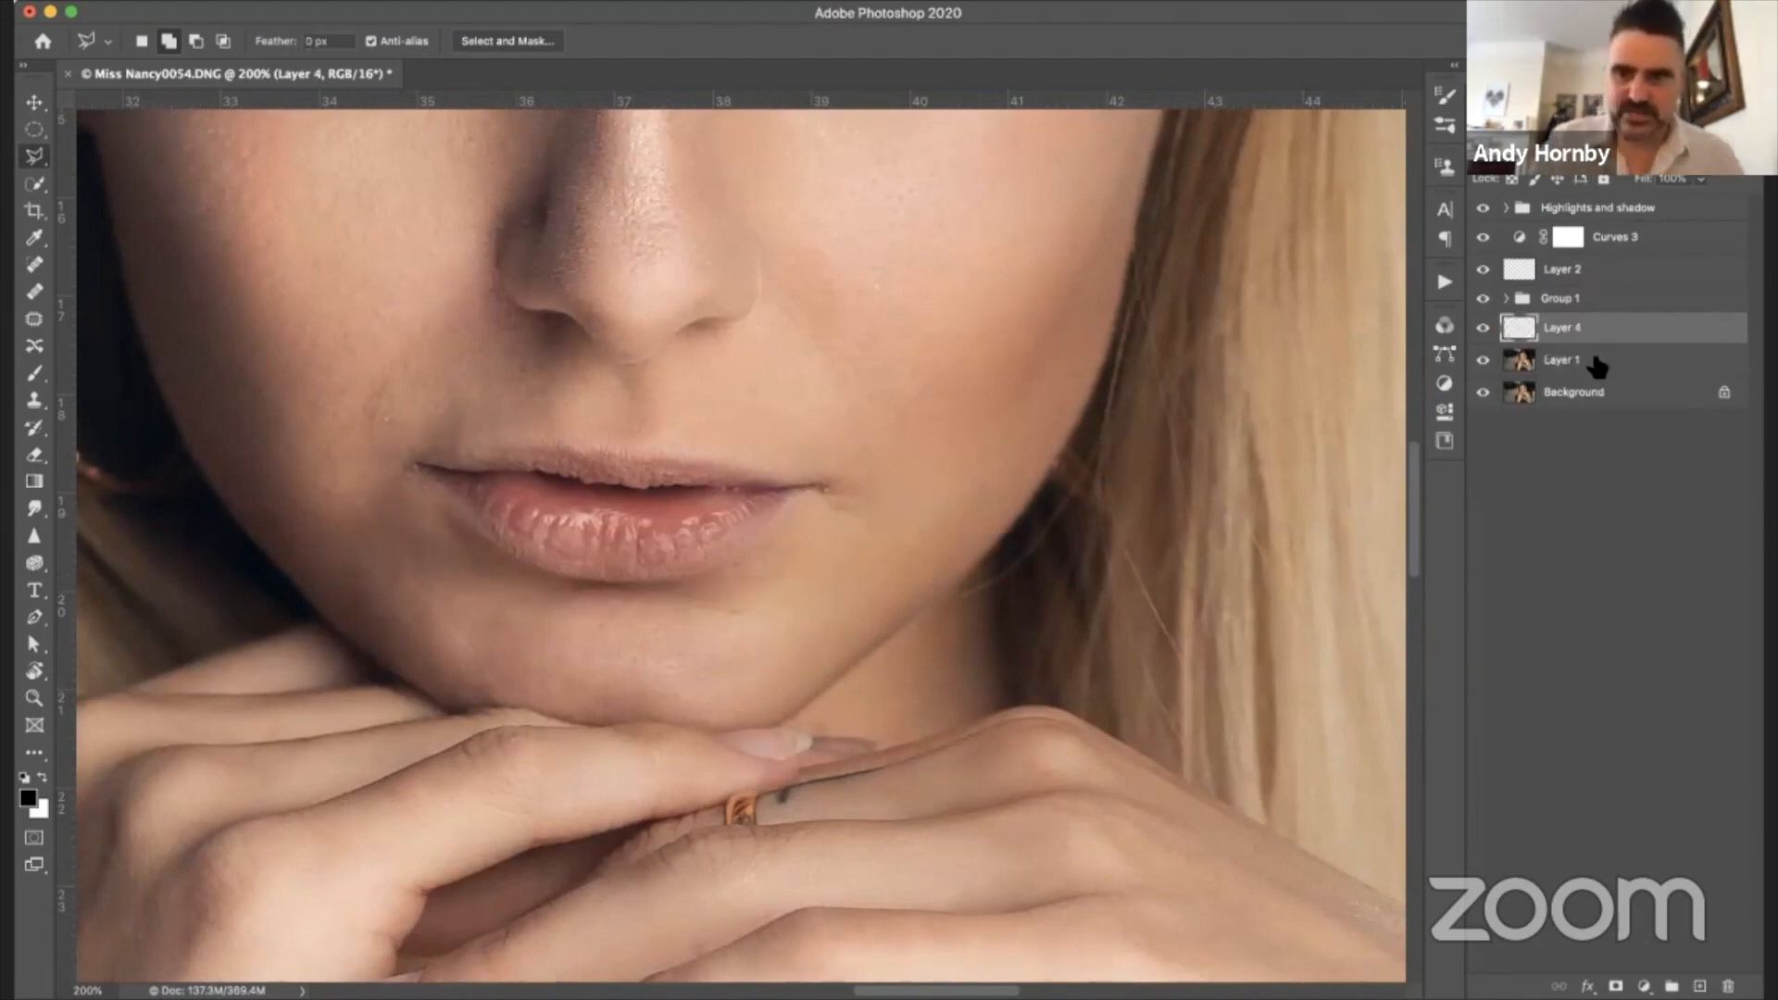
click(1484, 329)
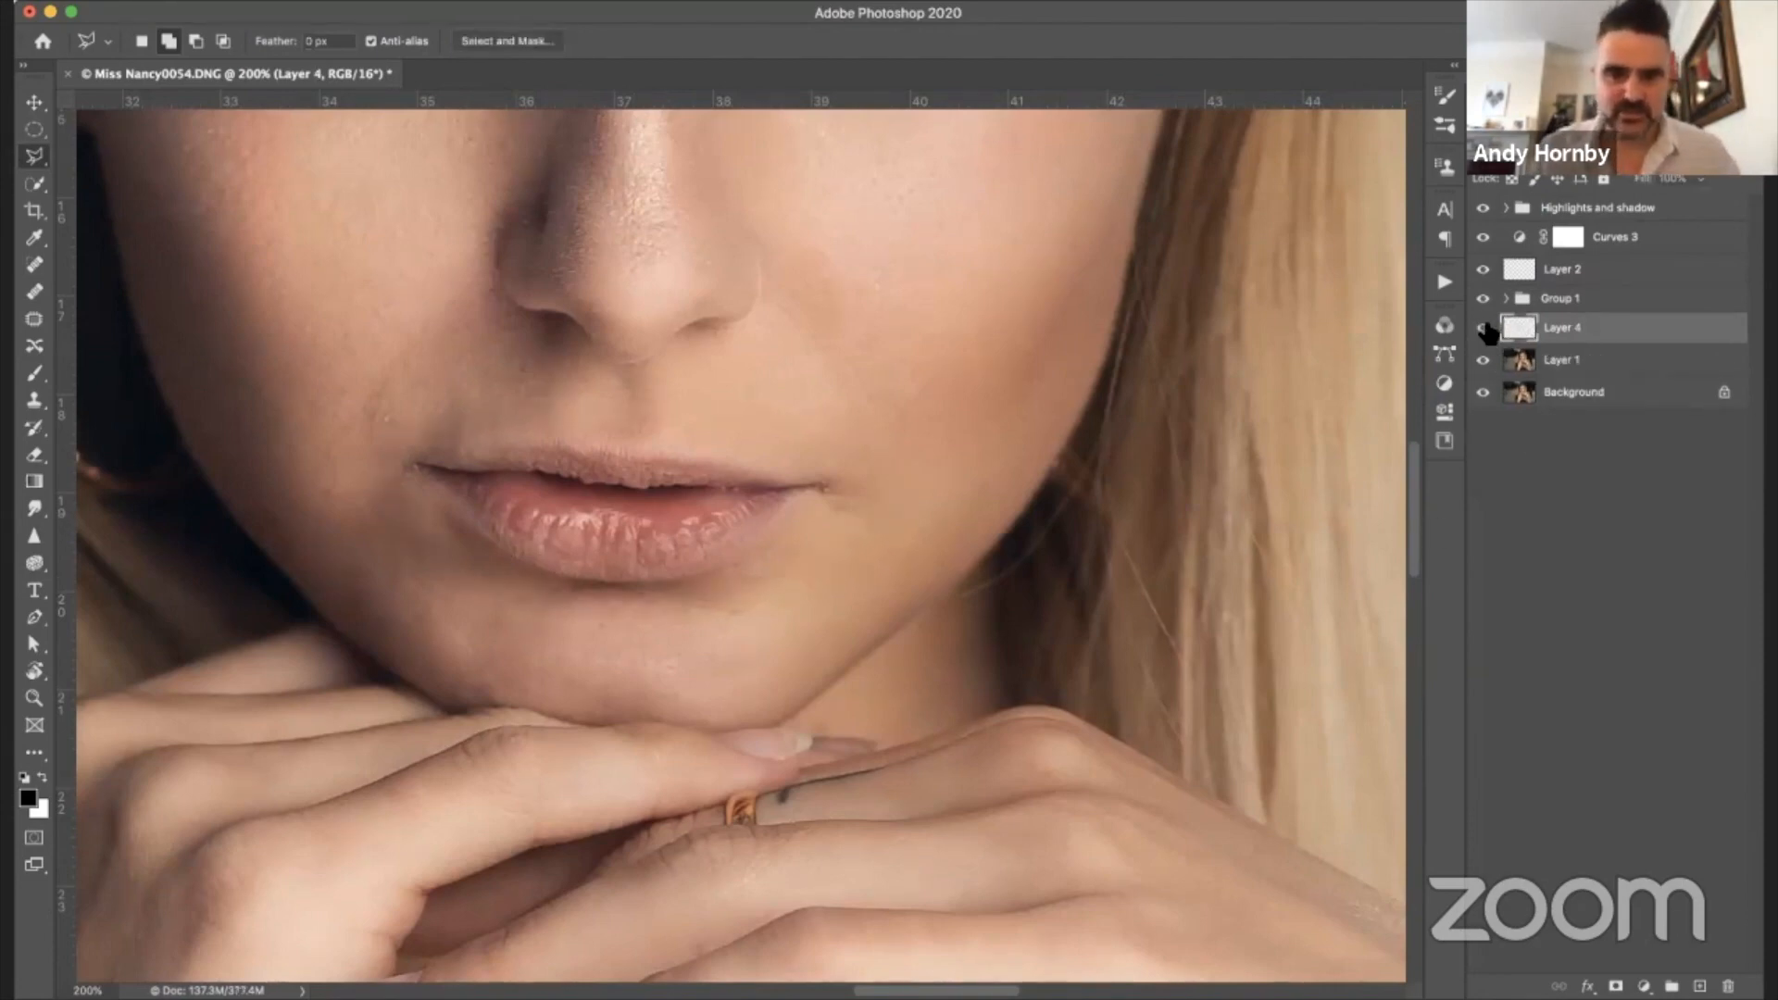
alt+click(1485, 329)
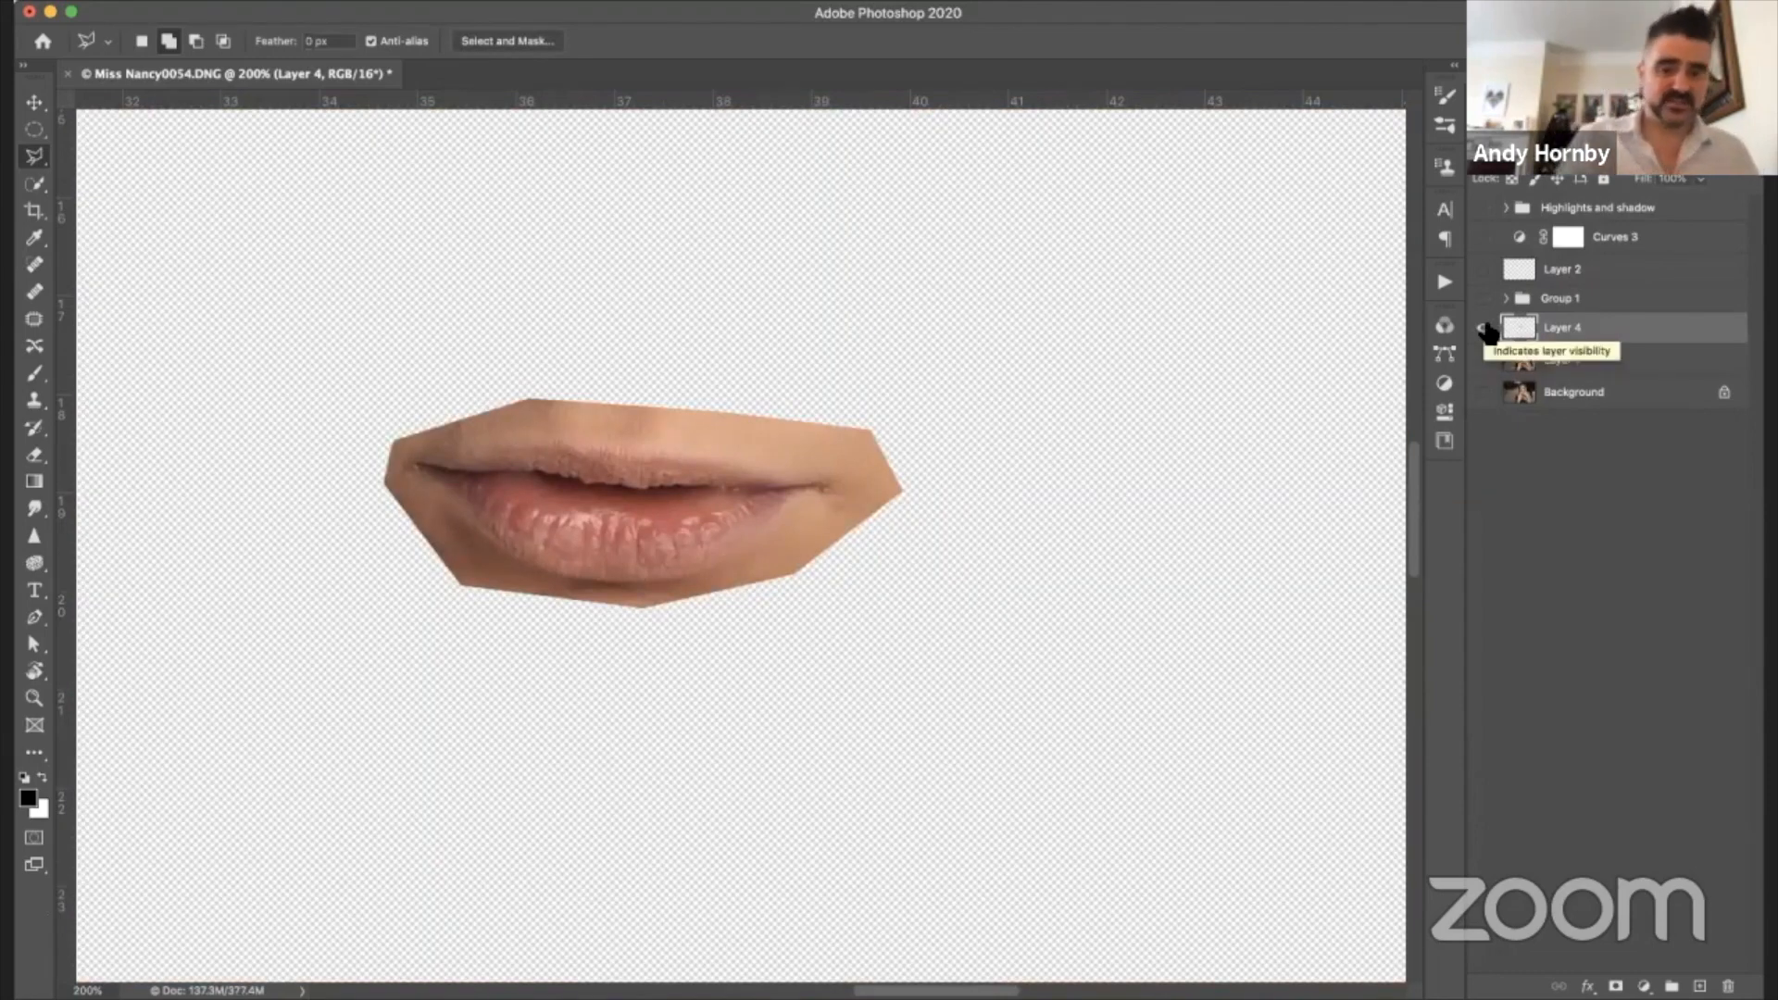
alt+click(1485, 329)
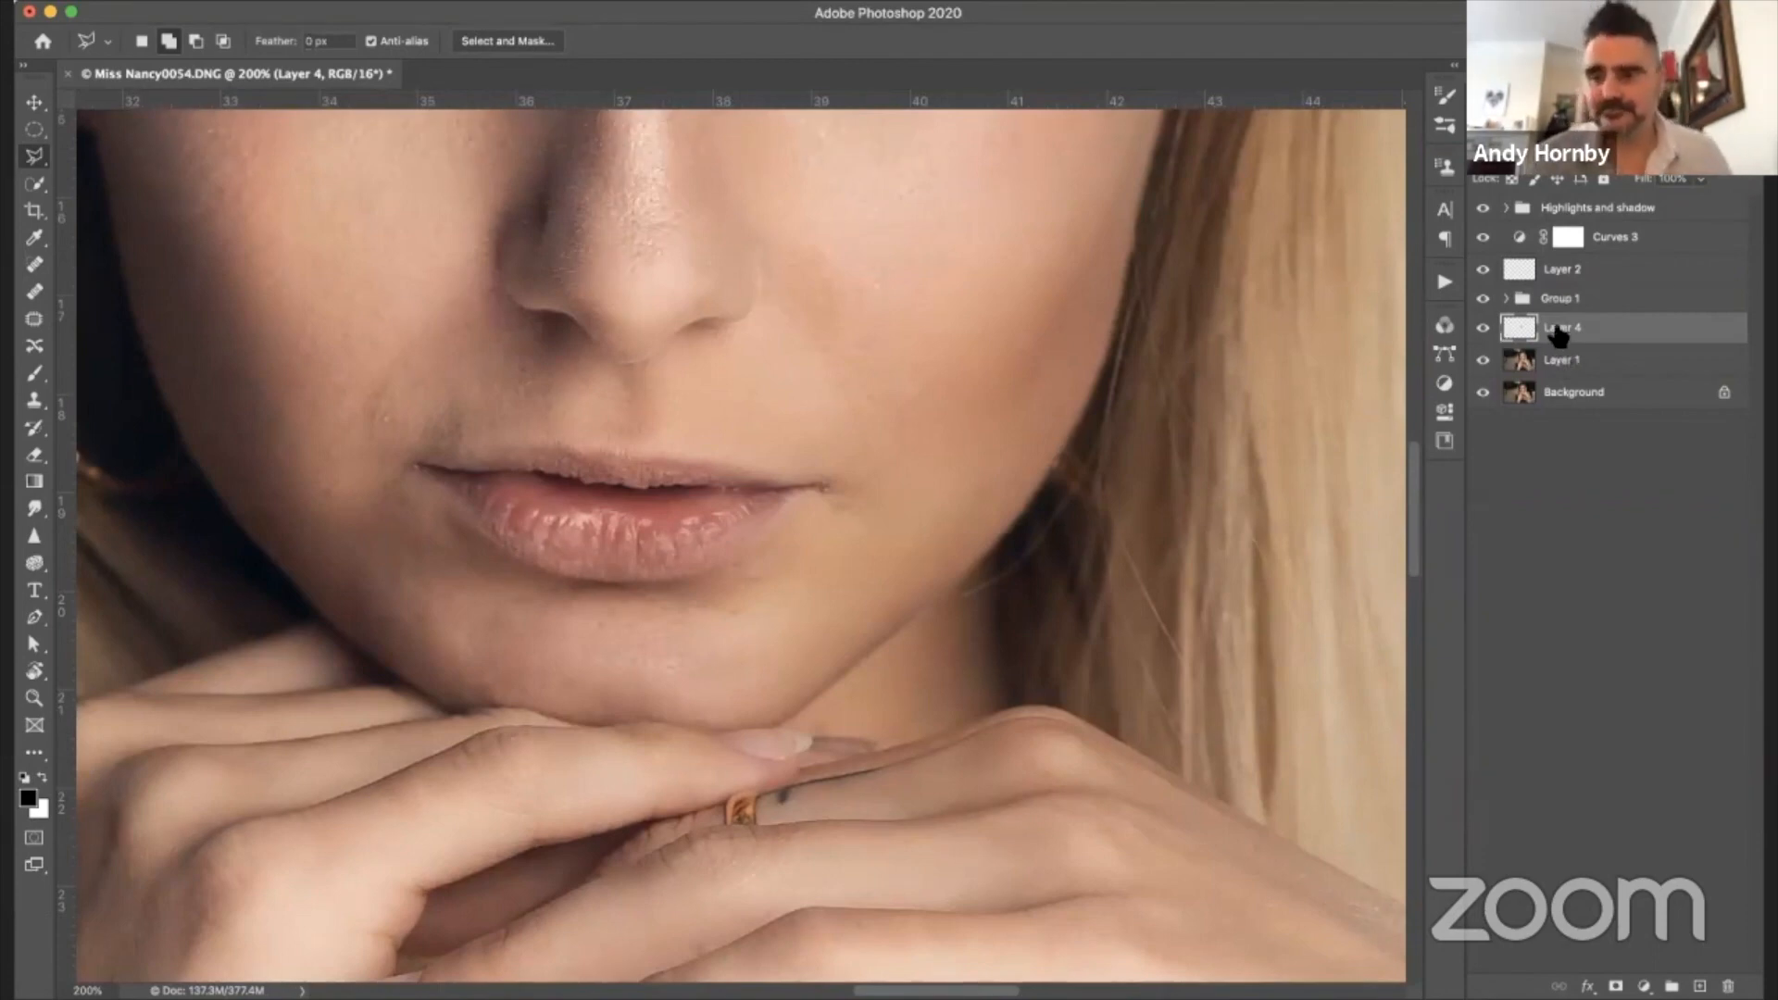
- Add a Curves adjustment clipped to the lips layer and lower the middle of its RGB curve slightly to darken the lips
click(1616, 986)
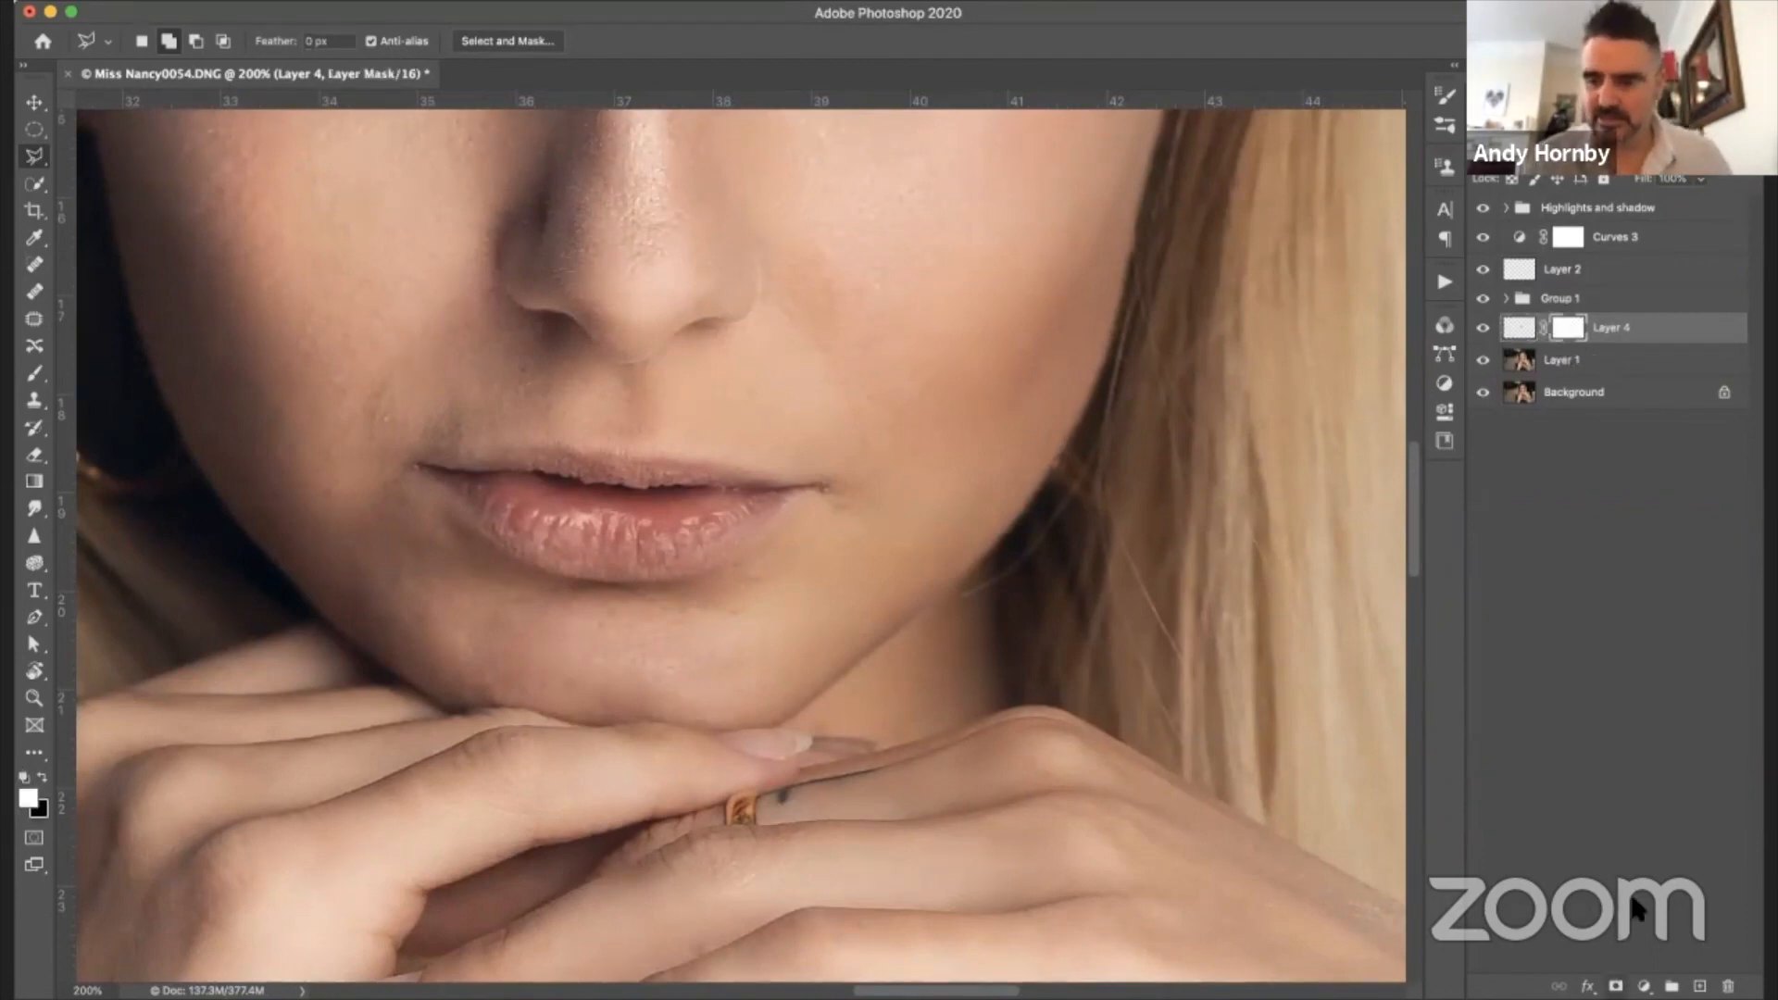
key(super+z)
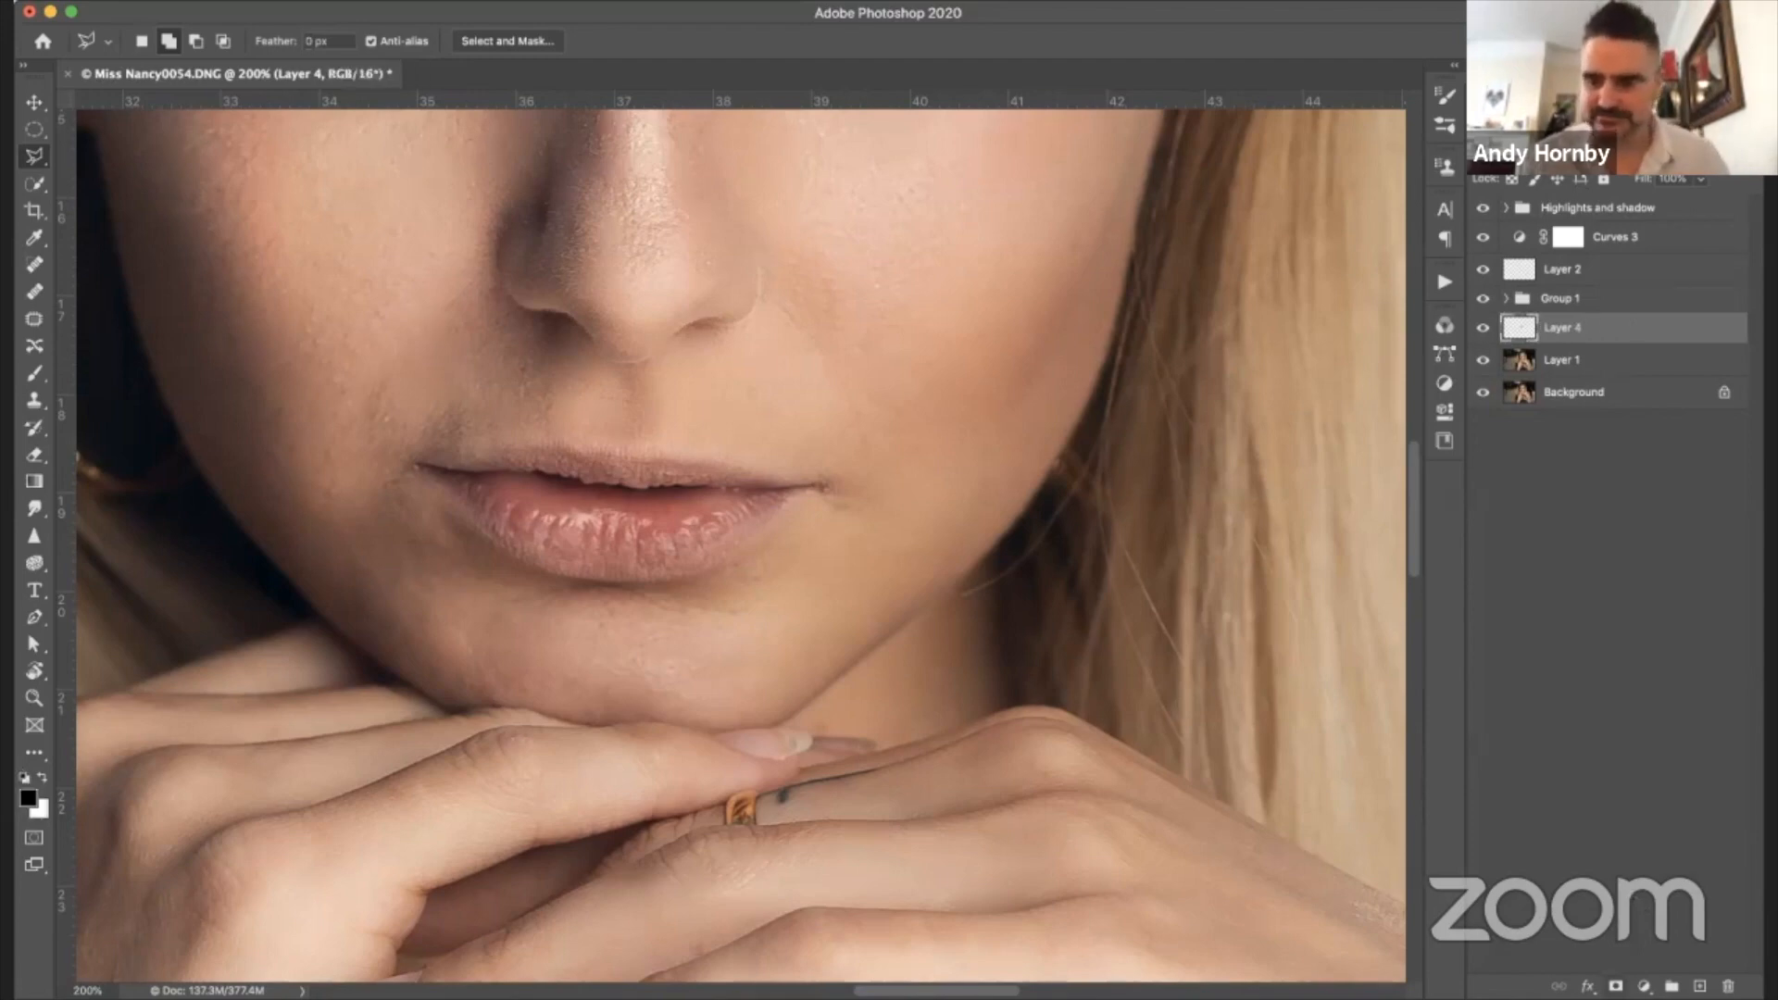
click(1644, 986)
click(1660, 689)
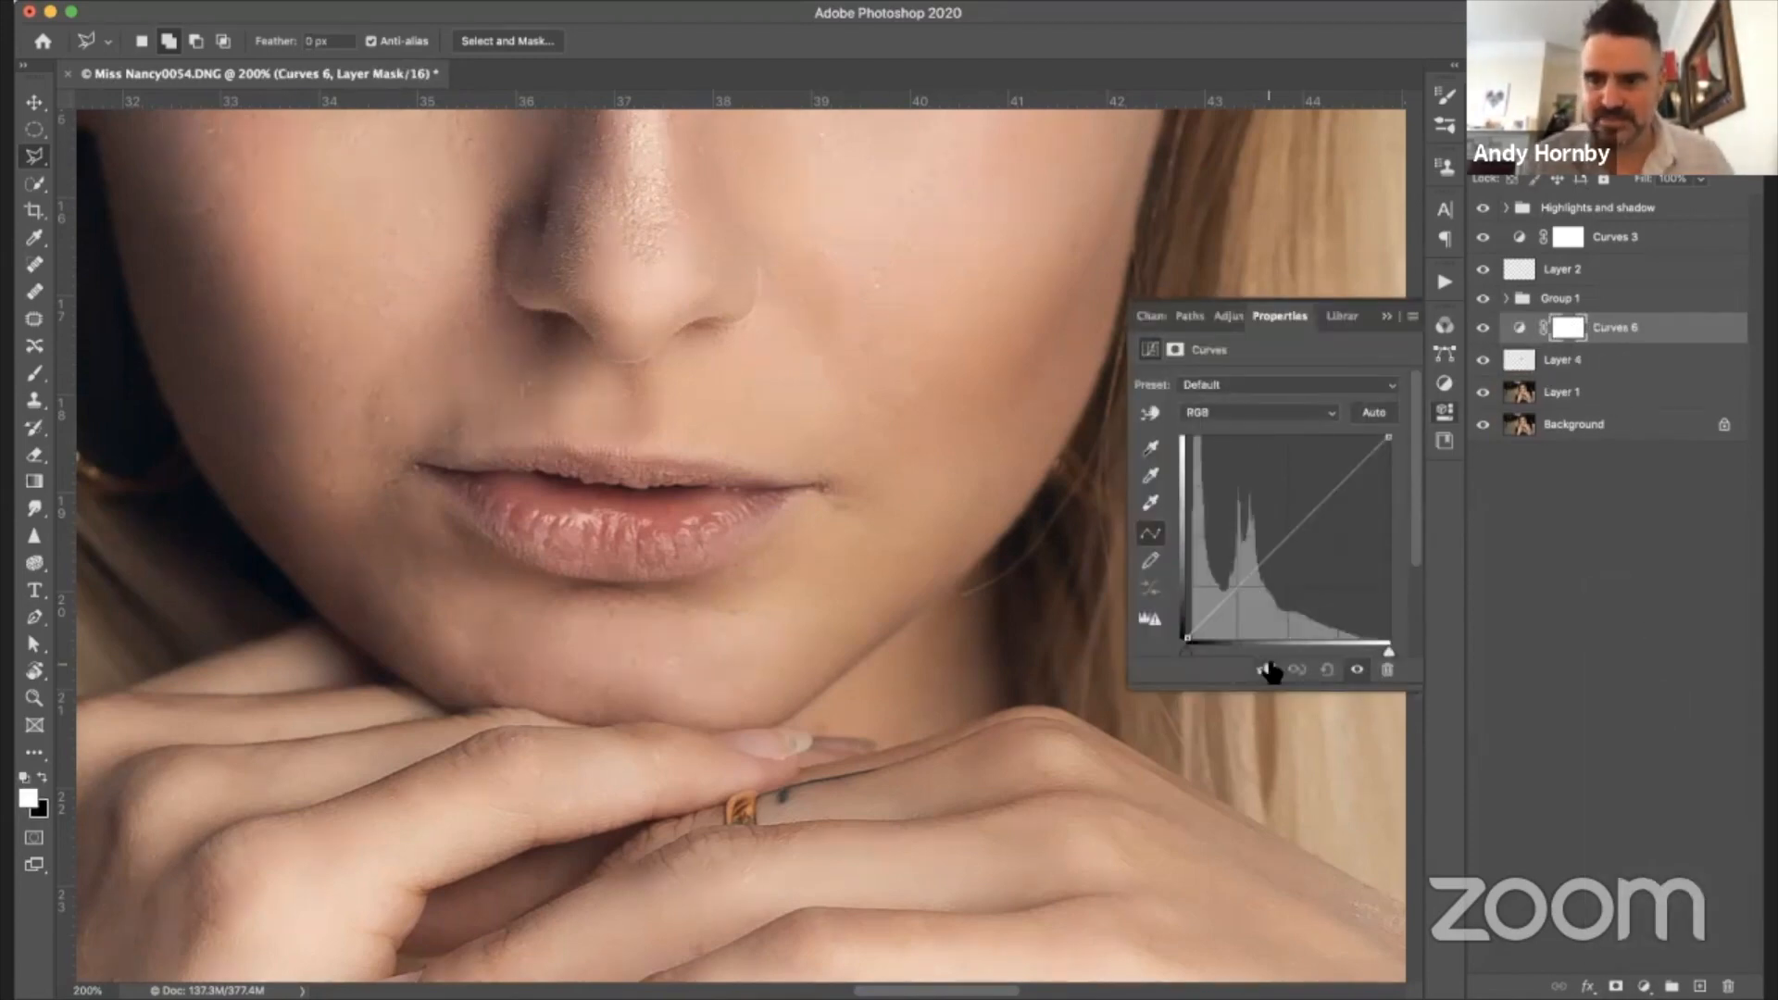
click(1266, 669)
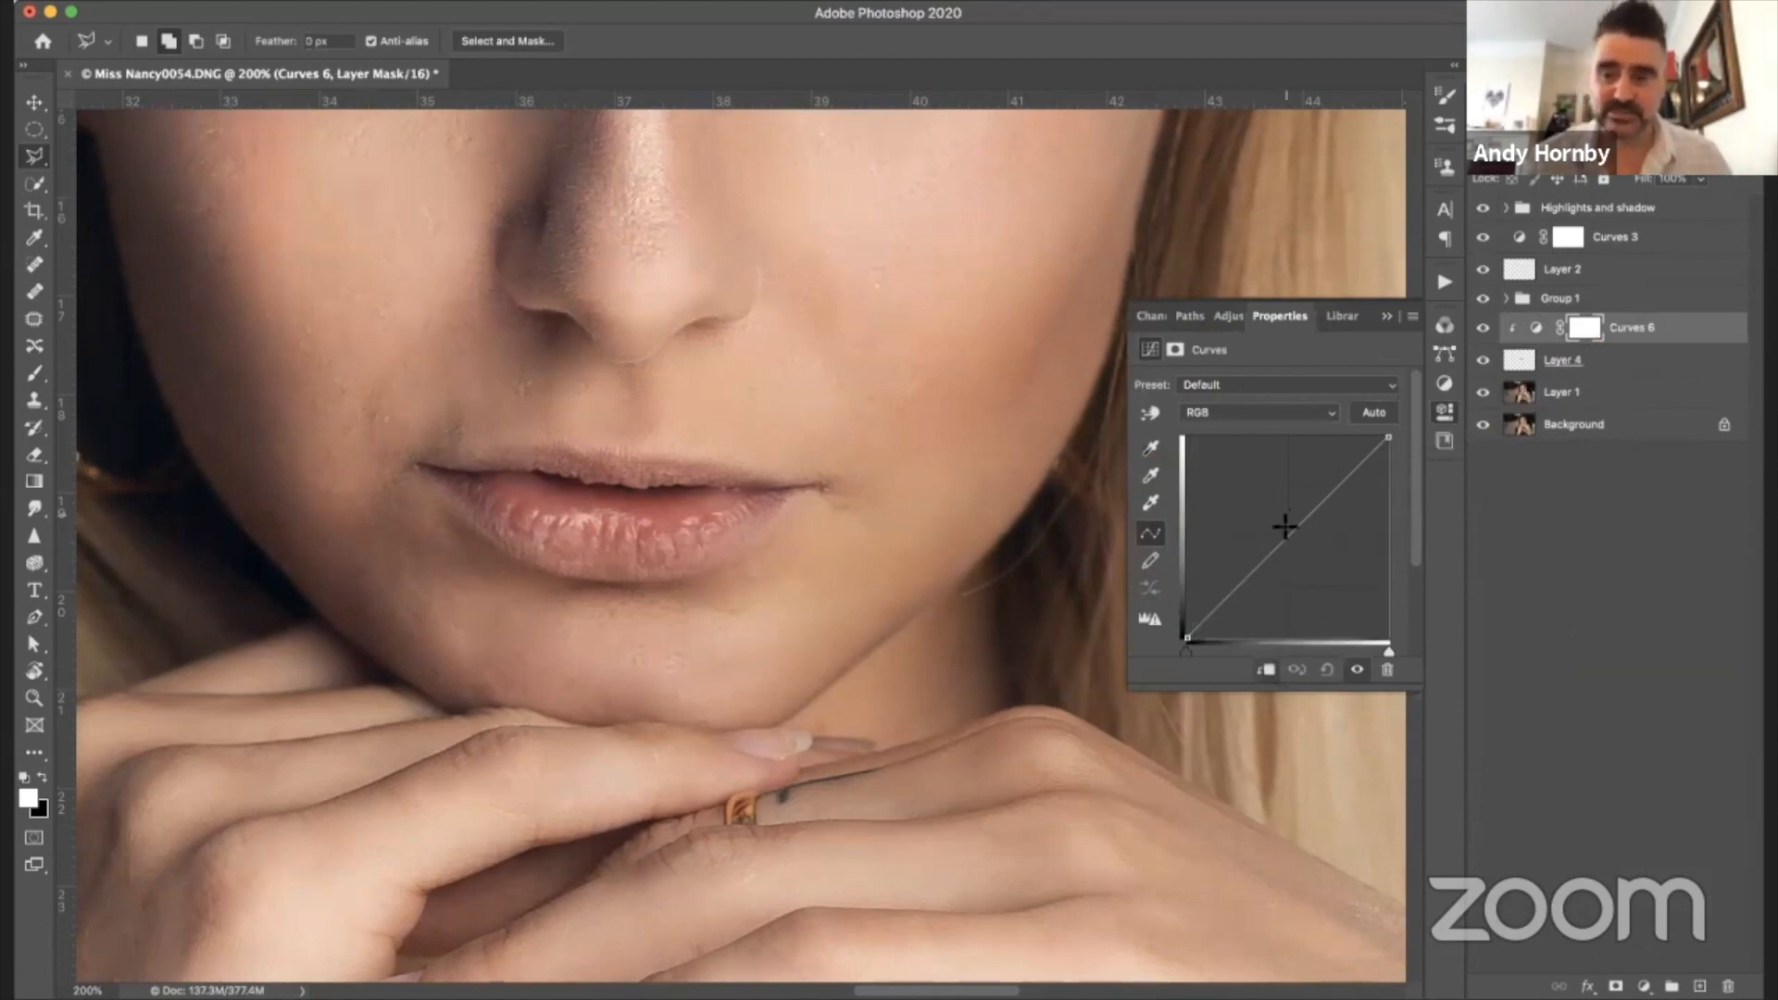
drag(1335, 573, 1294, 530)
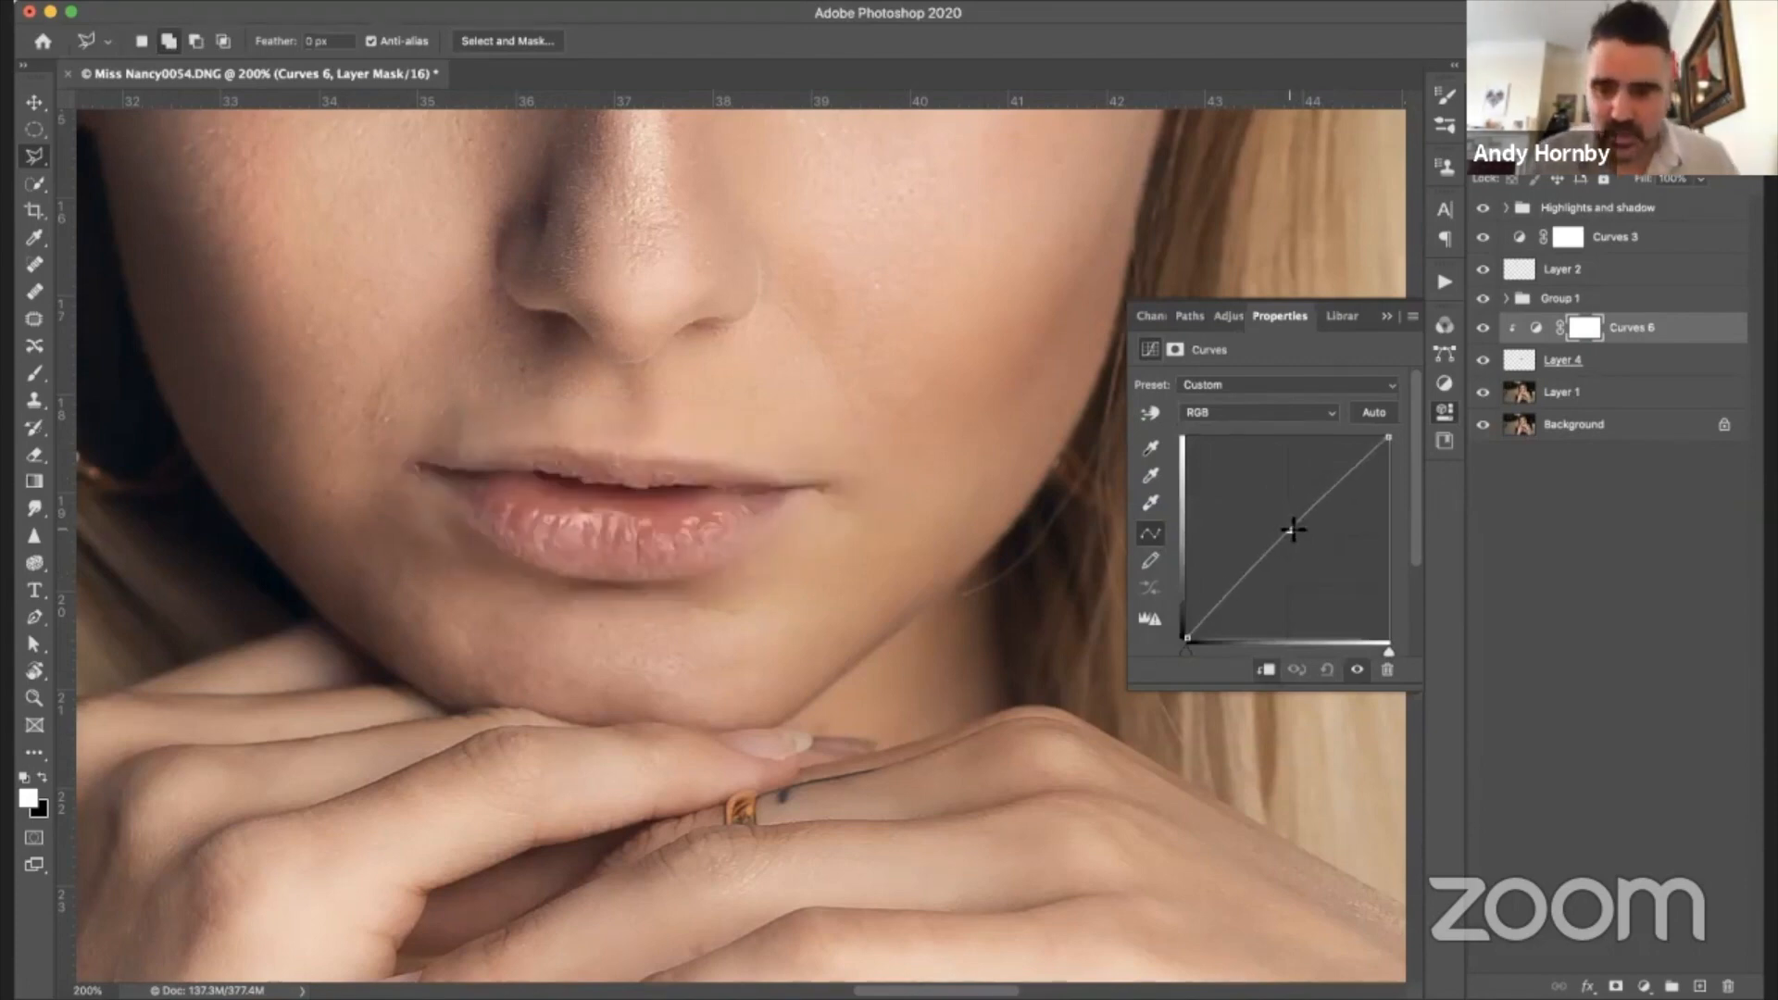
drag(1291, 535, 1300, 545)
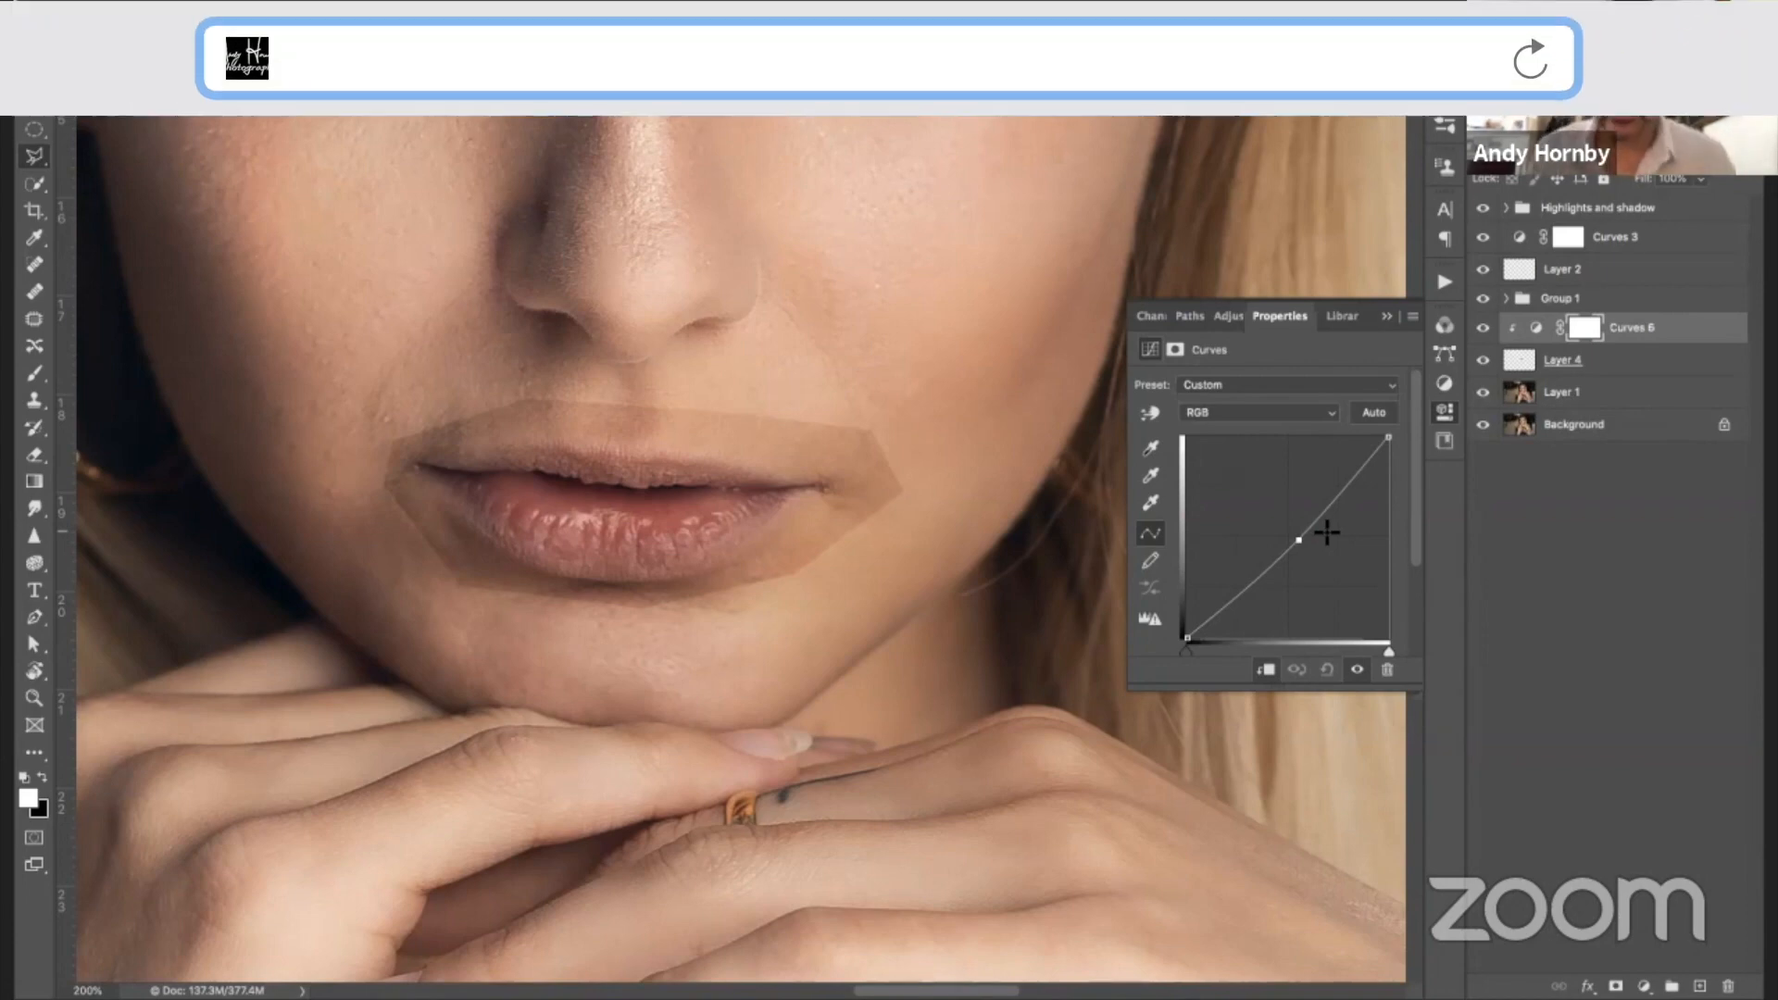
- Raise the shadows and middle of the Red curve to redden the lips, and invert the adjustment's mask to black
click(1254, 414)
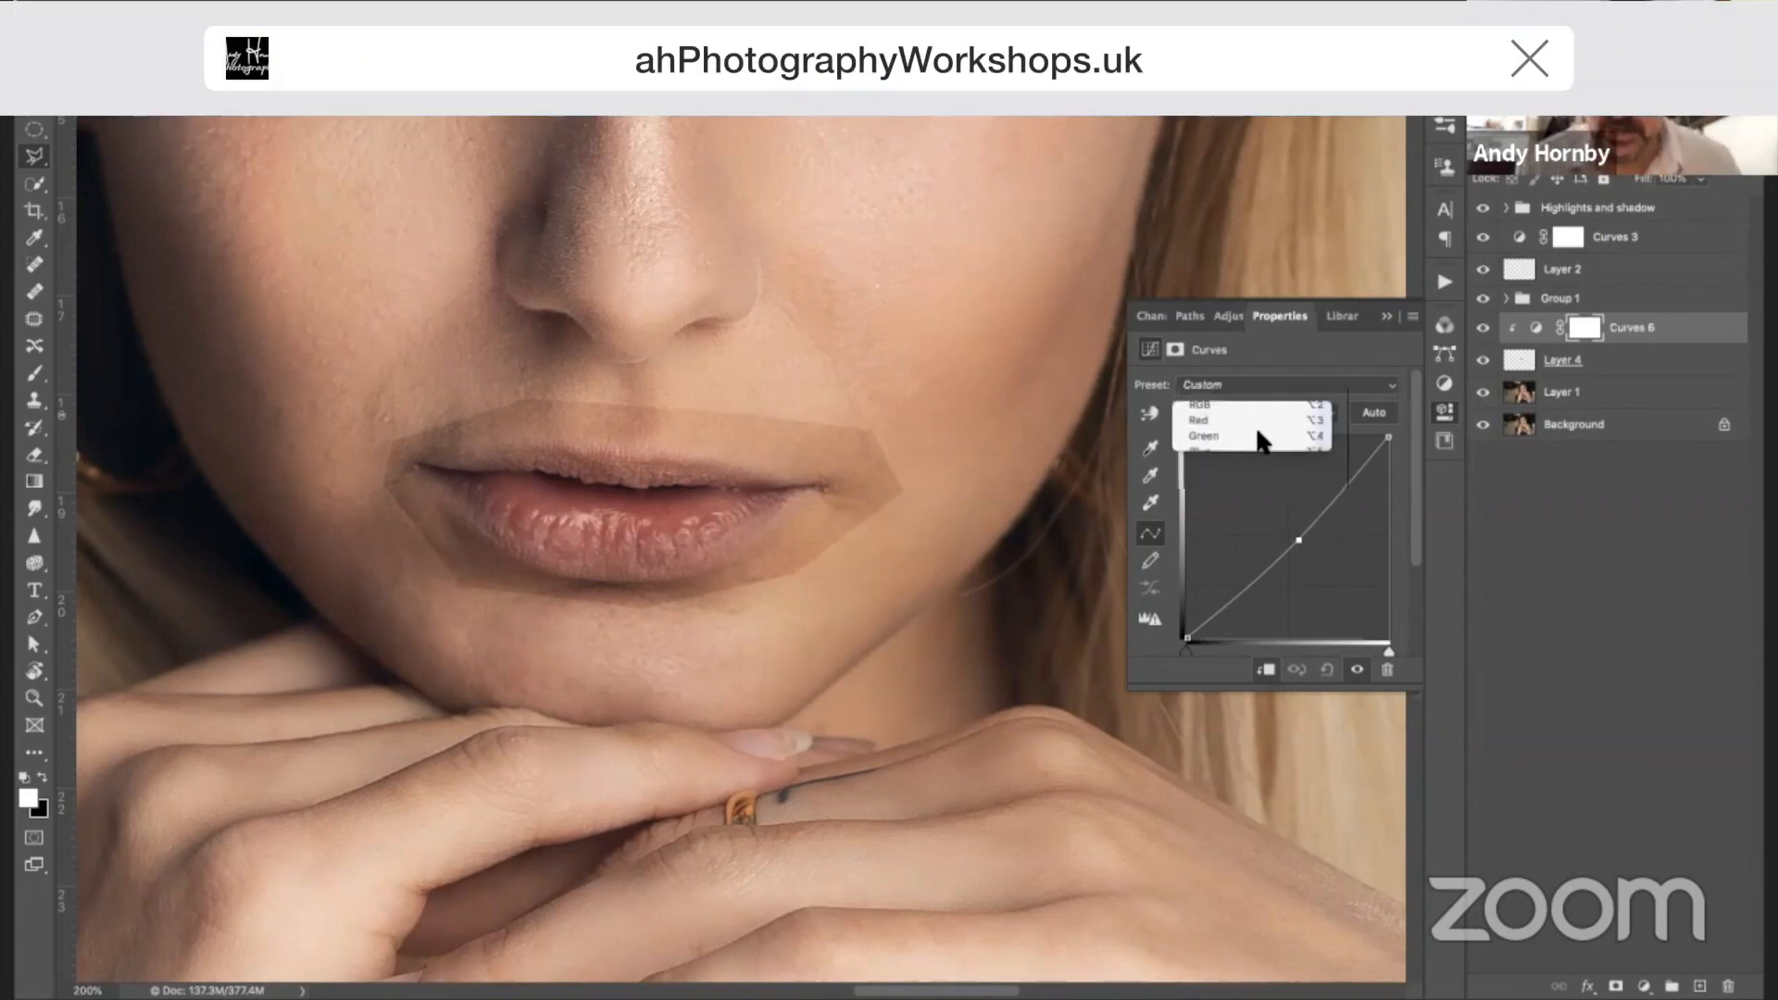
click(1204, 427)
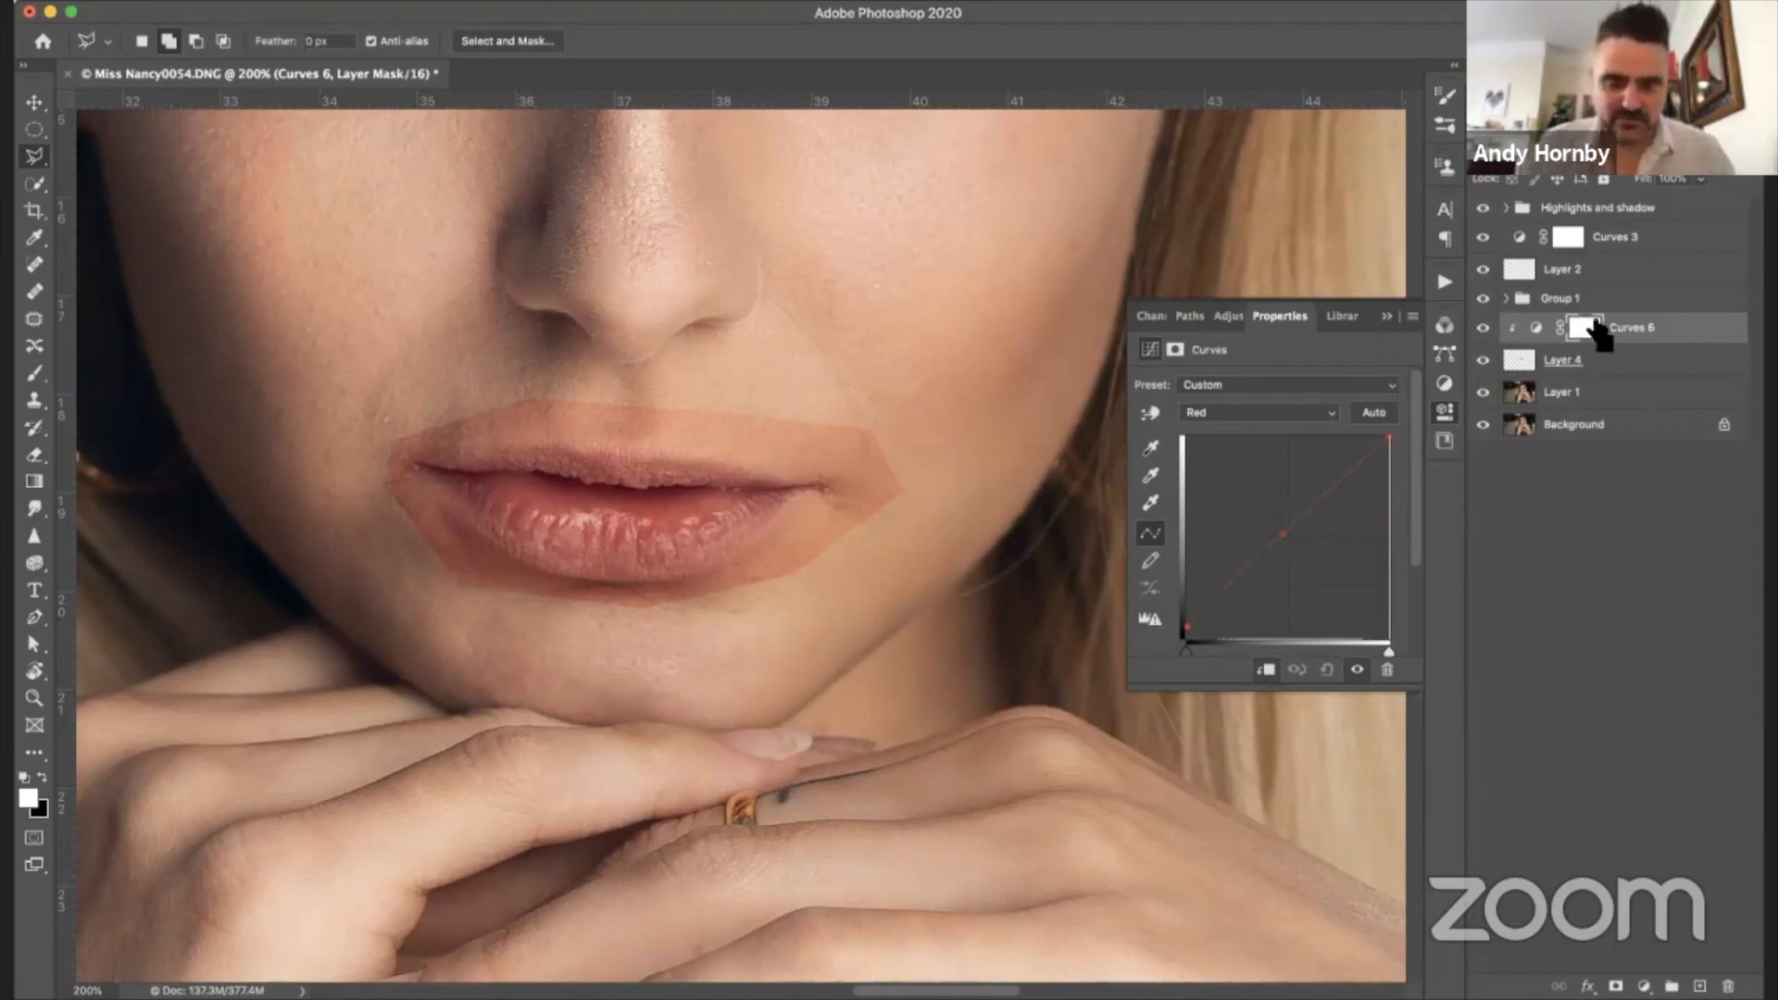
key(super+i)
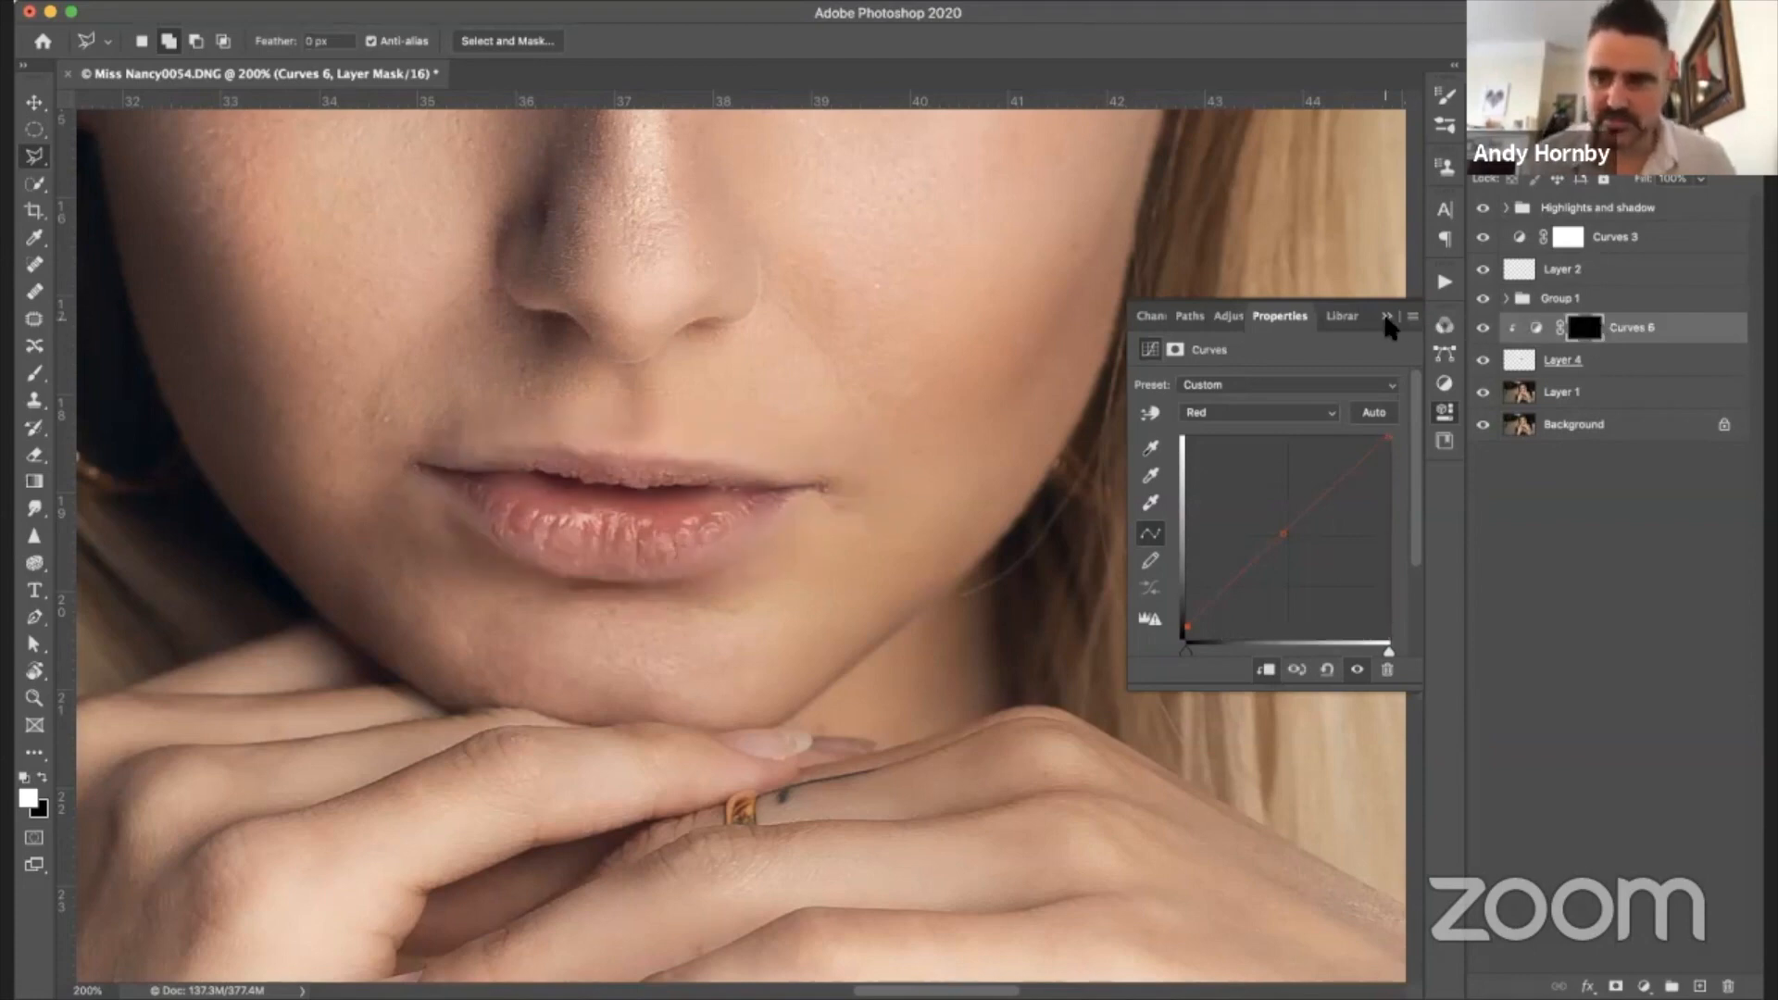
click(1386, 316)
- Paint white over the lips on the Curves 6 mask at 5% flow, reducing the brush from 80 px to about 45 px
key(b)
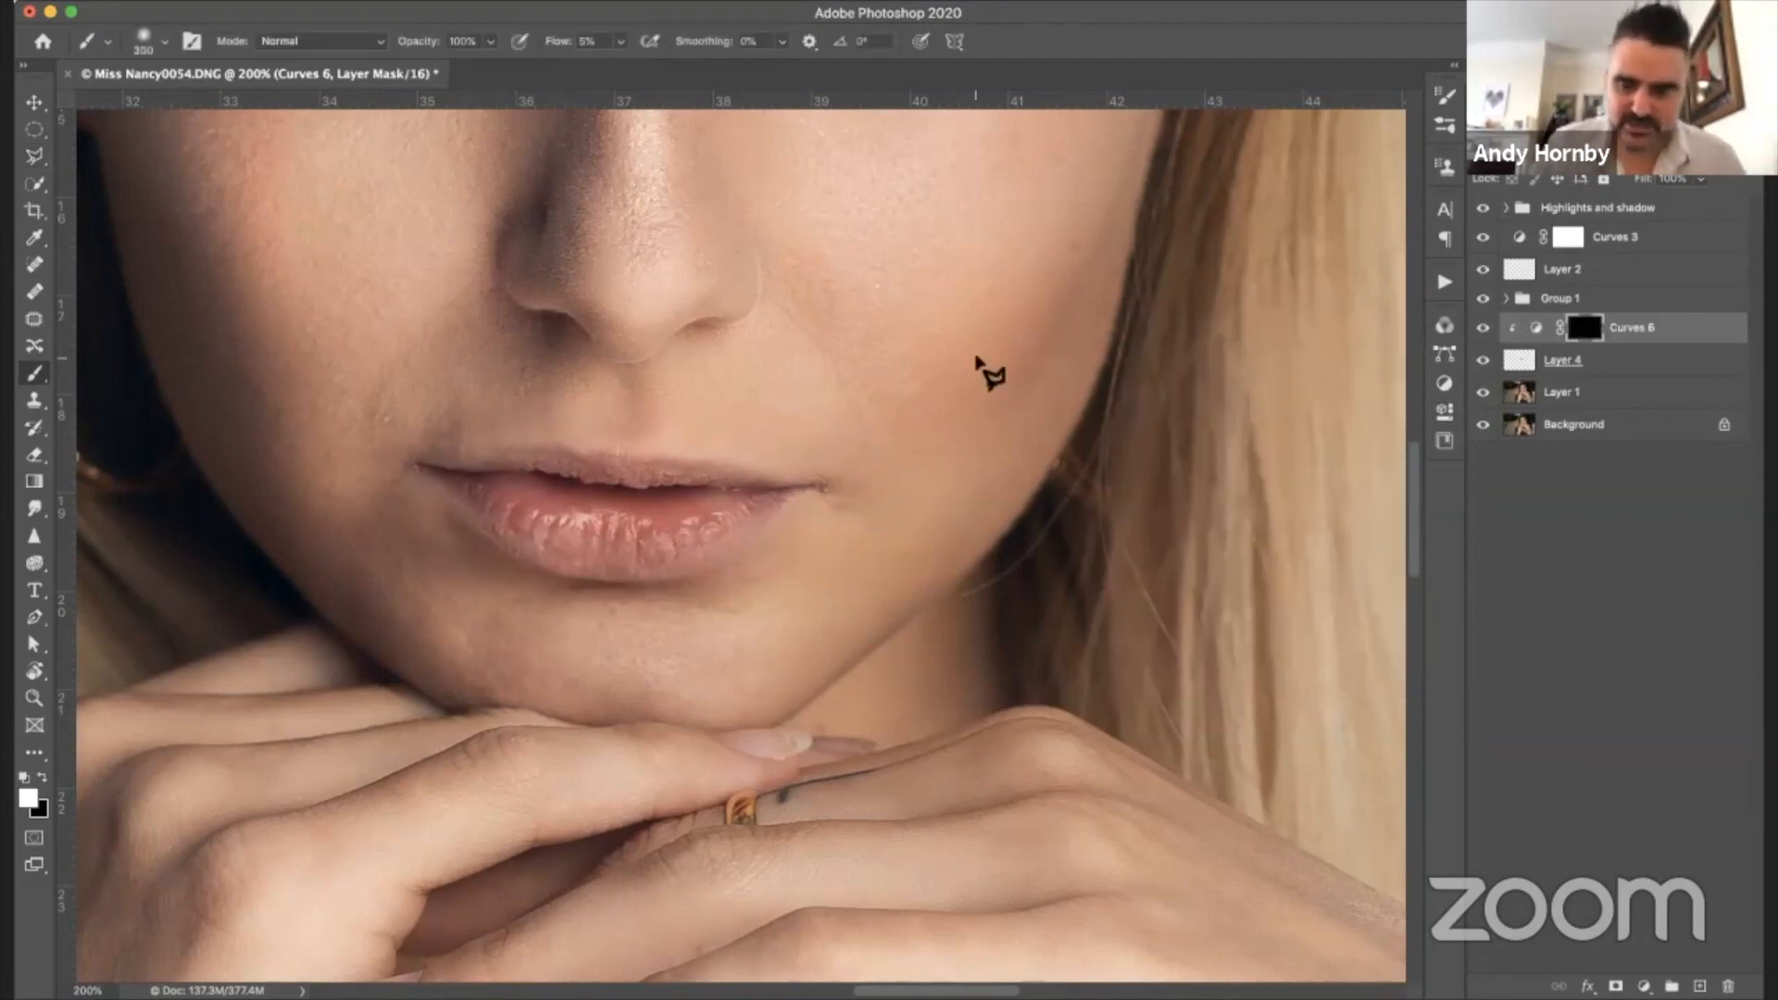
key(bracketleft)
key(bracketleft)
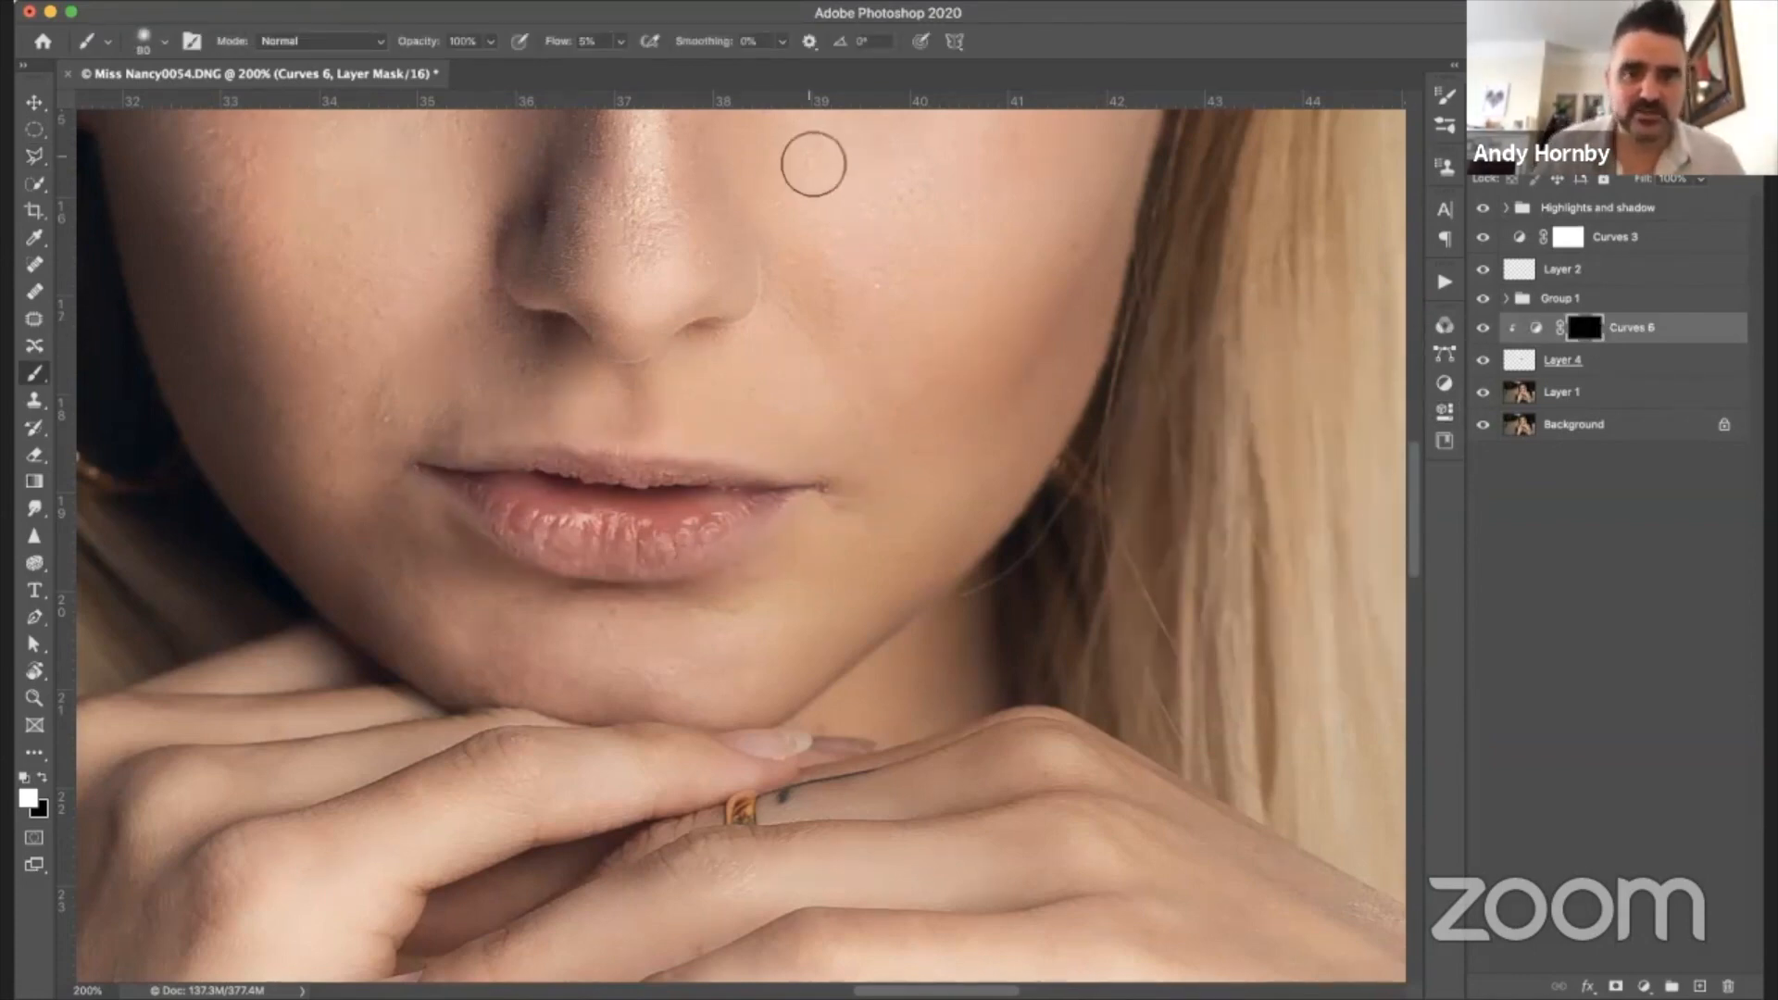
mouse_move(614, 520)
mouse_down()
mouse_move(488, 501)
mouse_move(641, 543)
mouse_move(532, 532)
mouse_move(594, 550)
mouse_move(746, 519)
mouse_move(656, 494)
mouse_move(724, 497)
mouse_move(556, 485)
mouse_up()
mouse_move(500, 494)
mouse_down()
mouse_move(767, 518)
mouse_move(703, 550)
mouse_move(591, 550)
mouse_move(630, 570)
mouse_move(498, 503)
mouse_move(532, 536)
mouse_move(707, 528)
mouse_move(557, 542)
mouse_move(516, 514)
mouse_move(590, 489)
mouse_move(514, 475)
mouse_move(773, 498)
mouse_move(467, 481)
mouse_move(593, 467)
mouse_move(740, 495)
mouse_move(653, 478)
mouse_move(706, 491)
mouse_up()
key(bracketleft)
key(bracketleft)
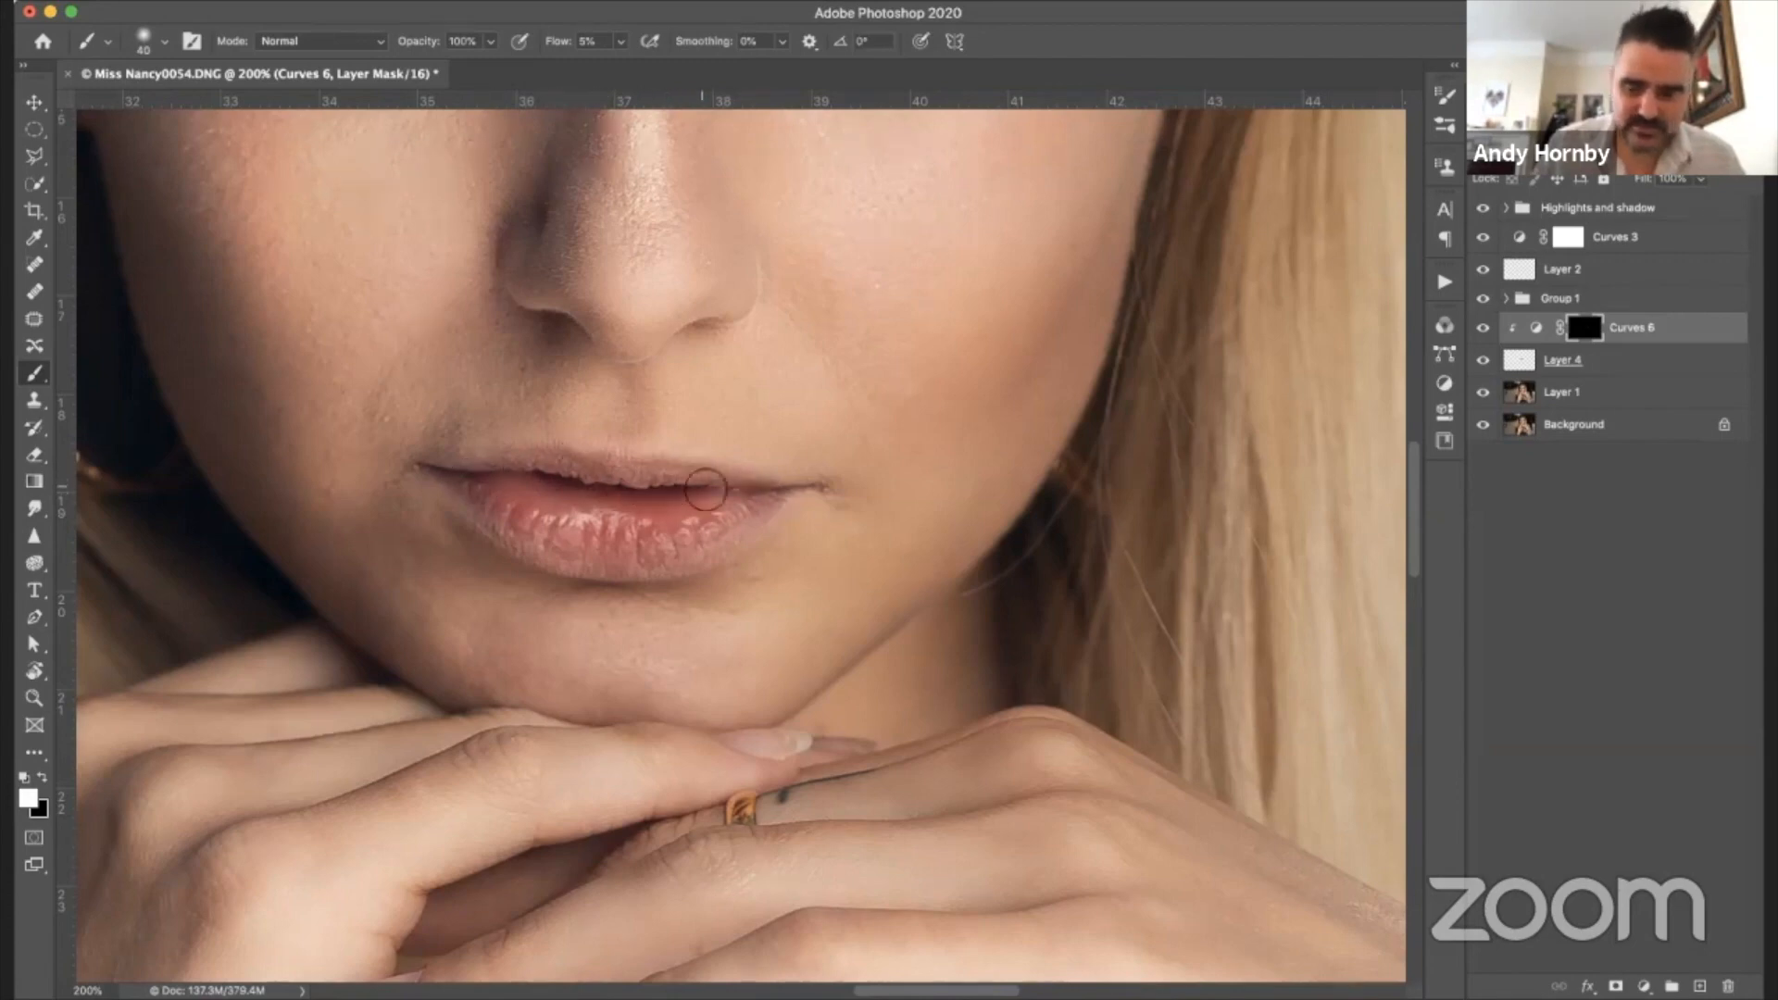
key(bracketright)
mouse_move(656, 561)
mouse_down()
mouse_move(573, 554)
mouse_move(473, 497)
mouse_move(540, 554)
mouse_move(625, 569)
mouse_move(751, 512)
mouse_move(698, 544)
mouse_move(578, 563)
mouse_move(506, 514)
mouse_move(639, 578)
mouse_move(765, 508)
mouse_move(572, 550)
mouse_move(500, 510)
mouse_move(731, 534)
mouse_move(765, 517)
mouse_move(589, 564)
mouse_up()
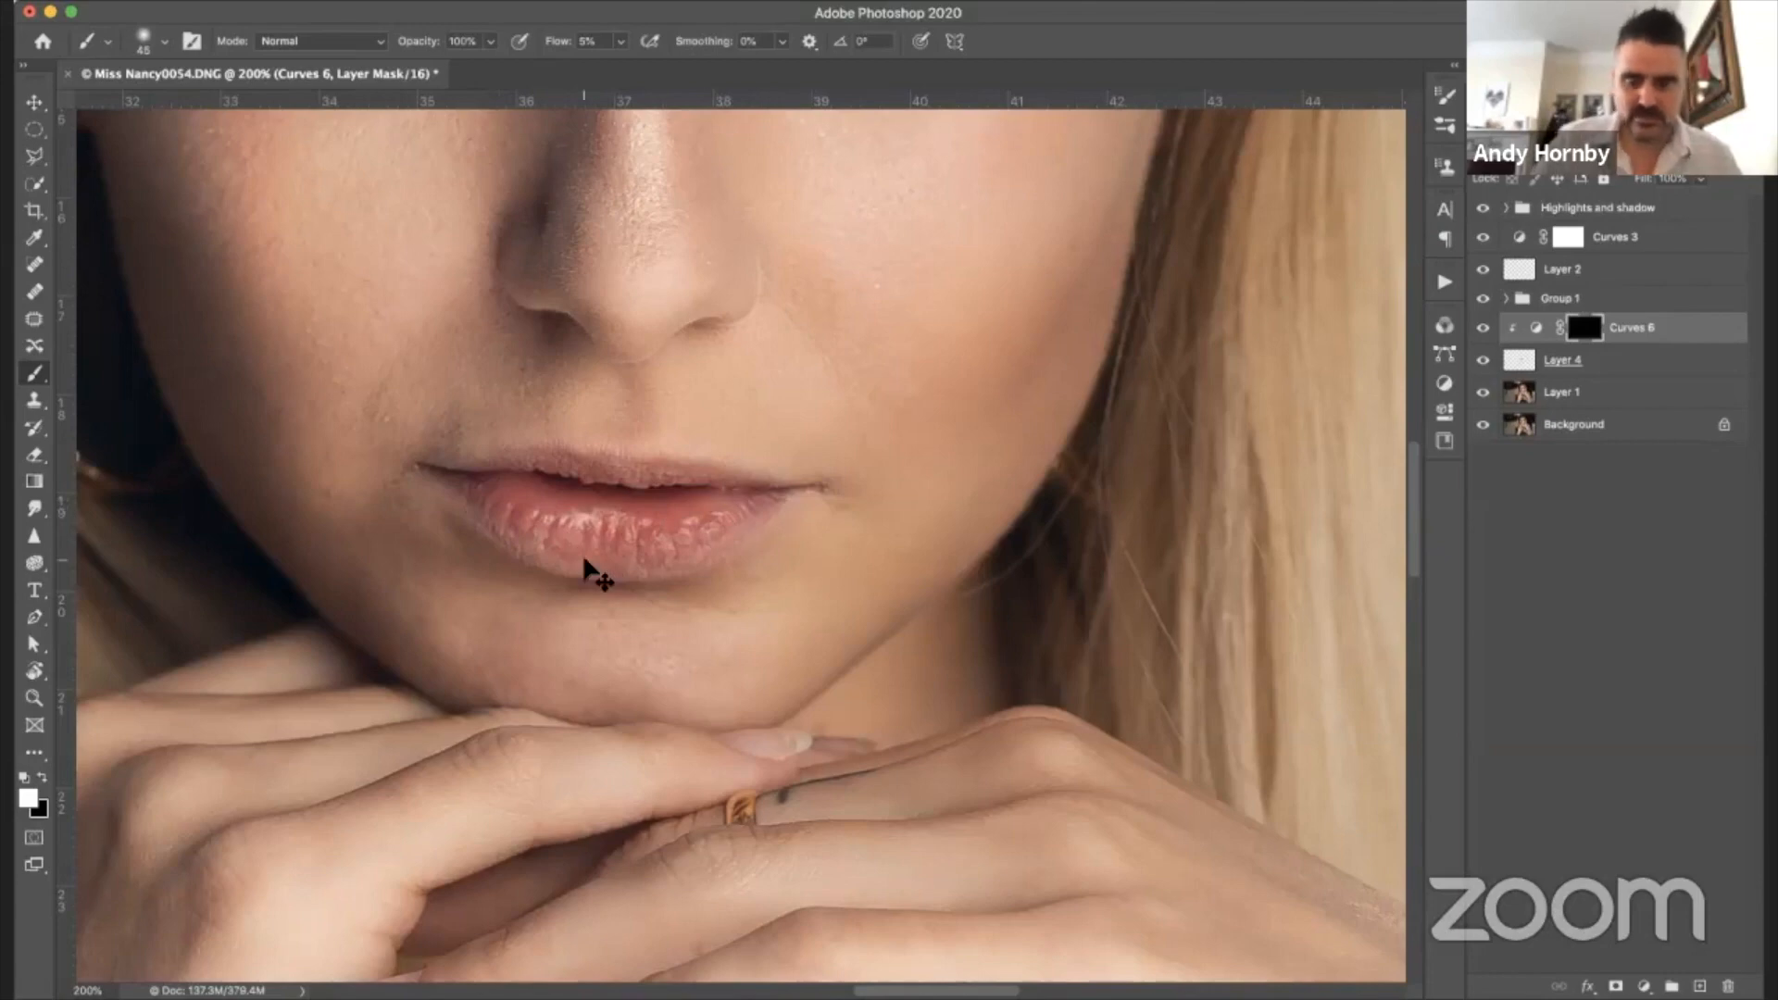
- Compare the whole portrait with and without the Curves 6 lip adjustment
key(super+minus)
key(super+minus)
key(super+minus)
key(super+minus)
key(super+minus)
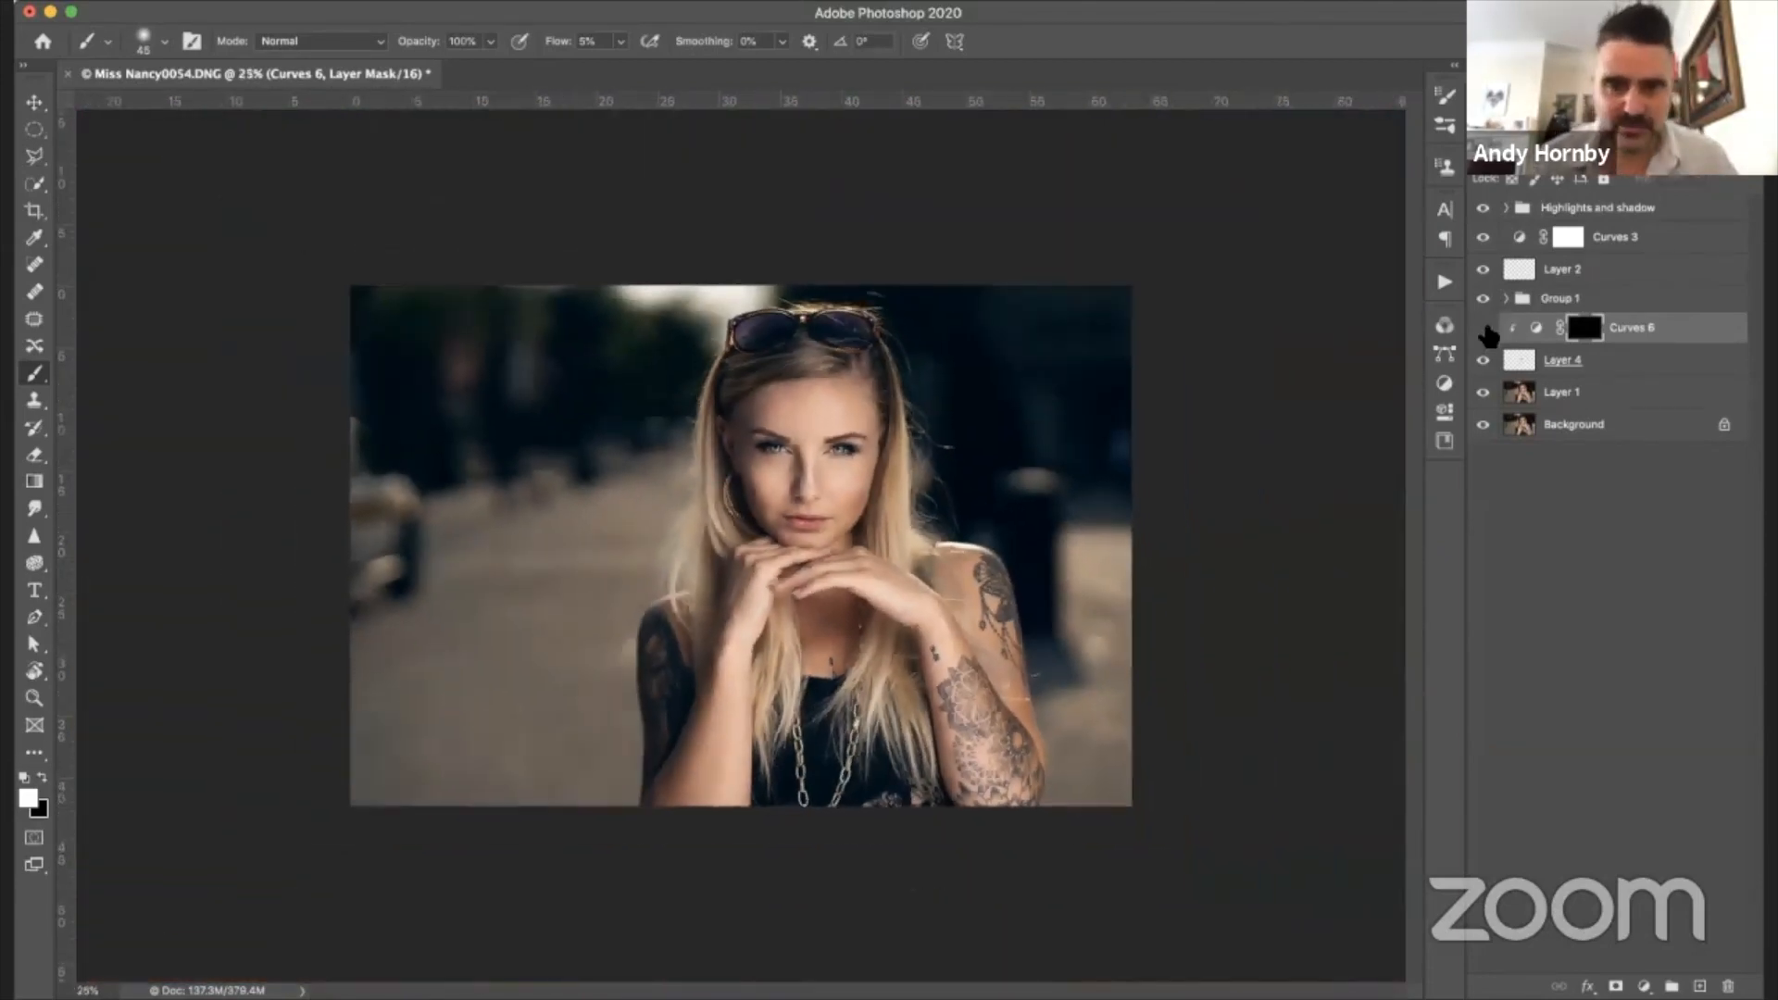
click(1484, 328)
click(1484, 328)
click(1484, 328)
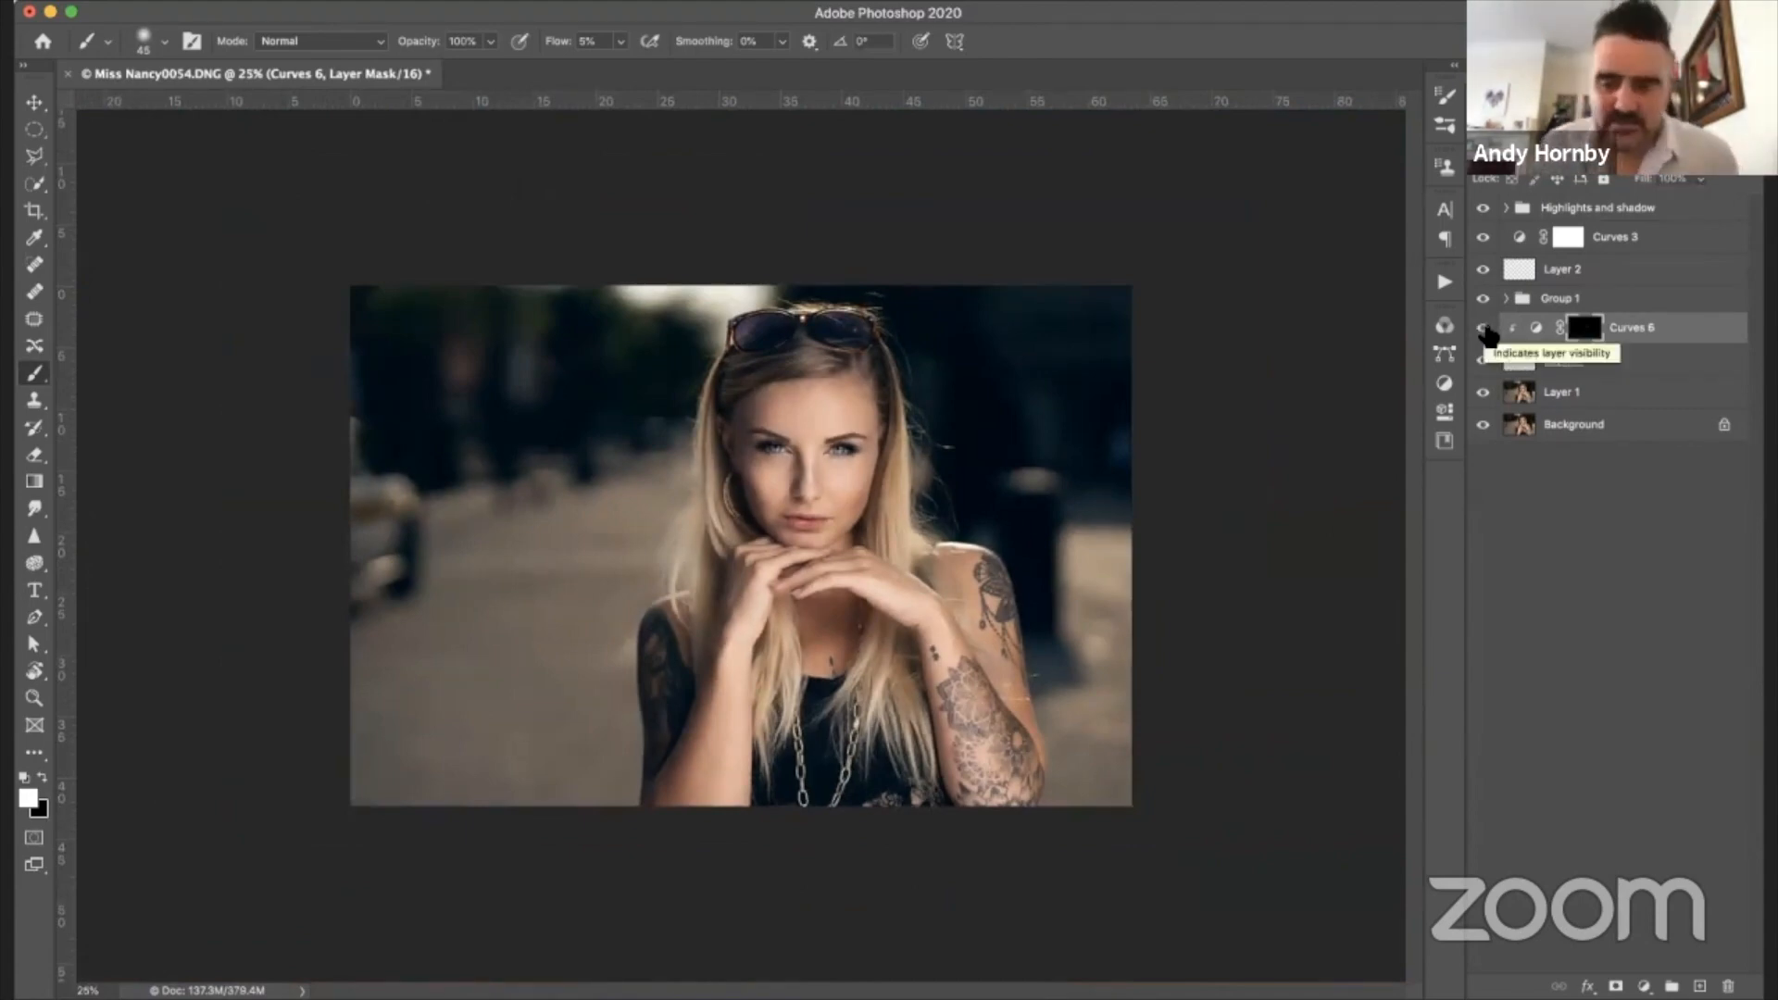
- Add a second Curves layer clipped to the lips layer, lower the middle of its RGB curve strongly, and invert its mask to black
key(super+1)
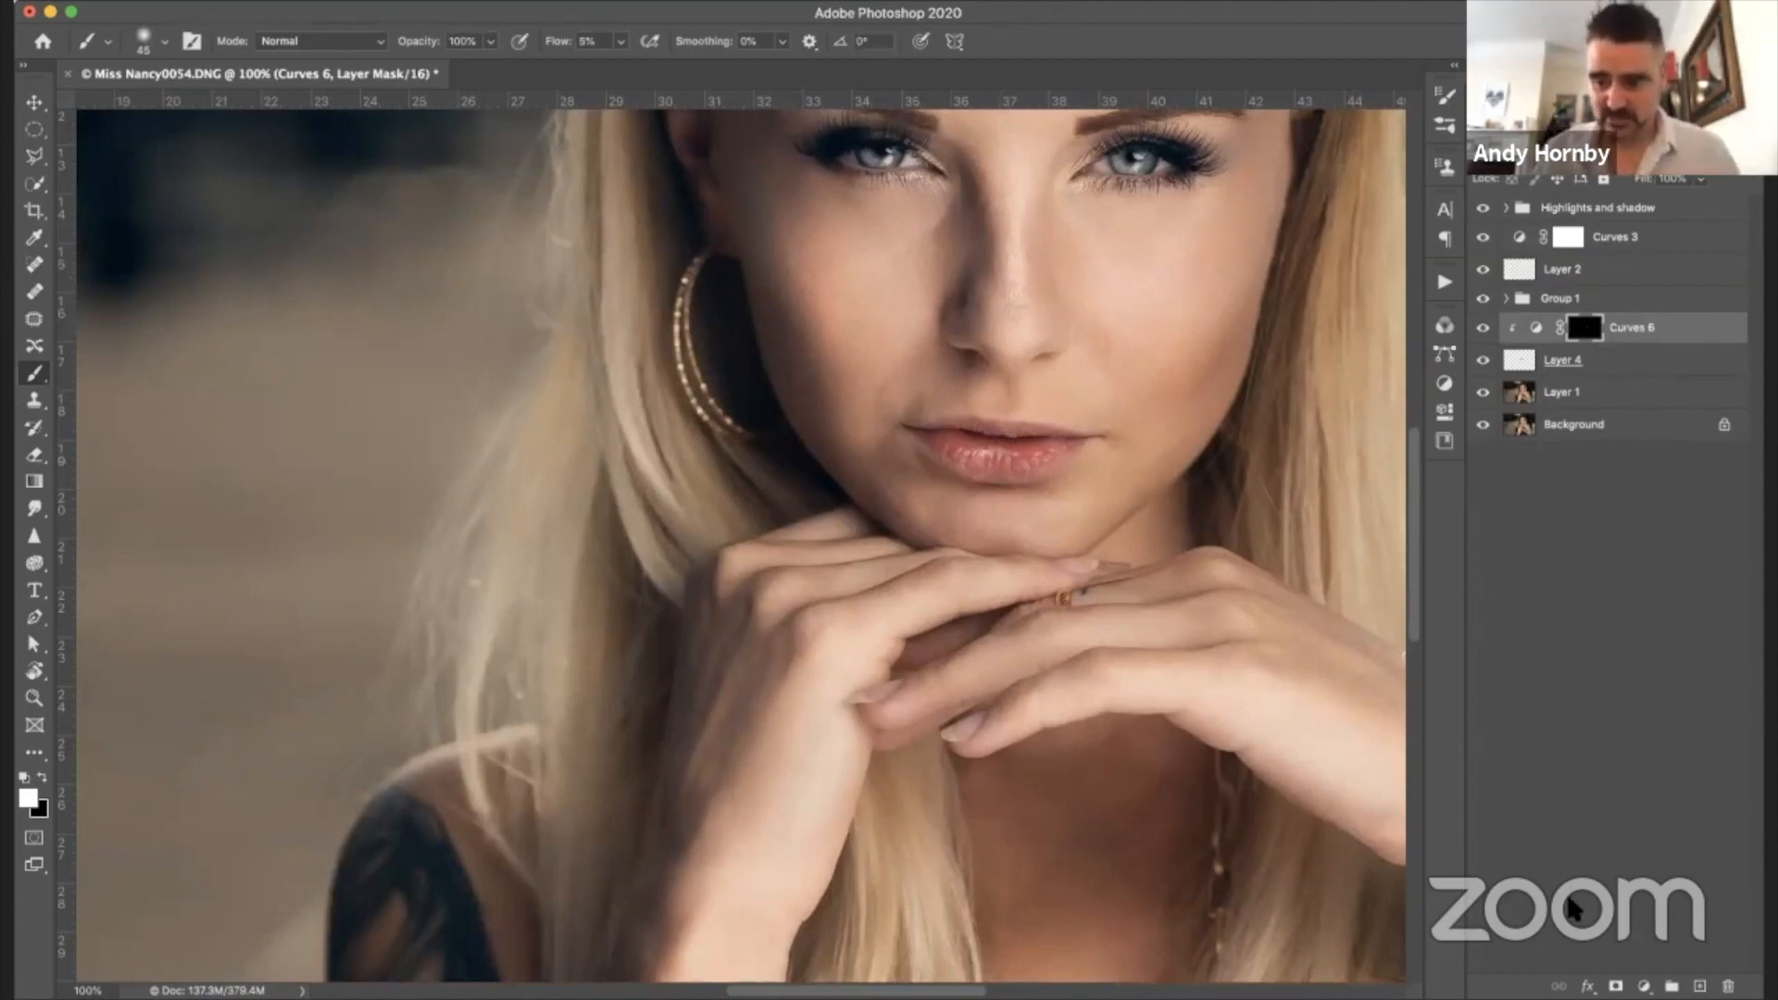
click(1644, 986)
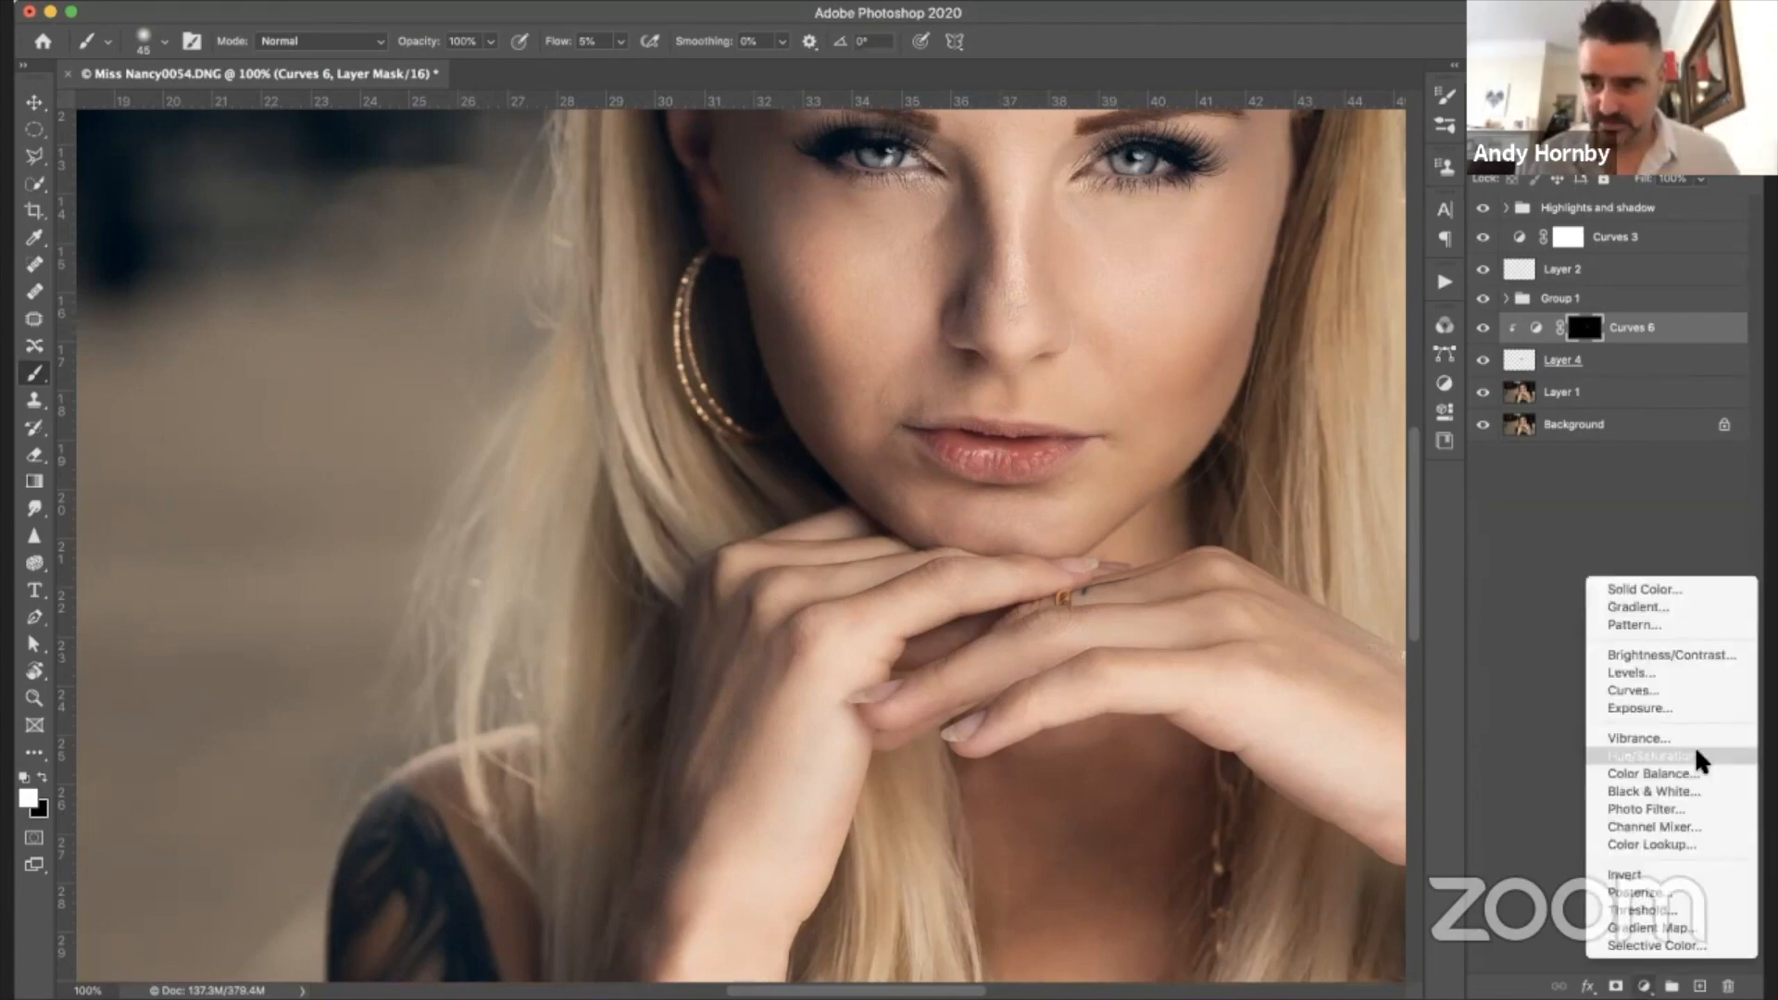
click(1661, 692)
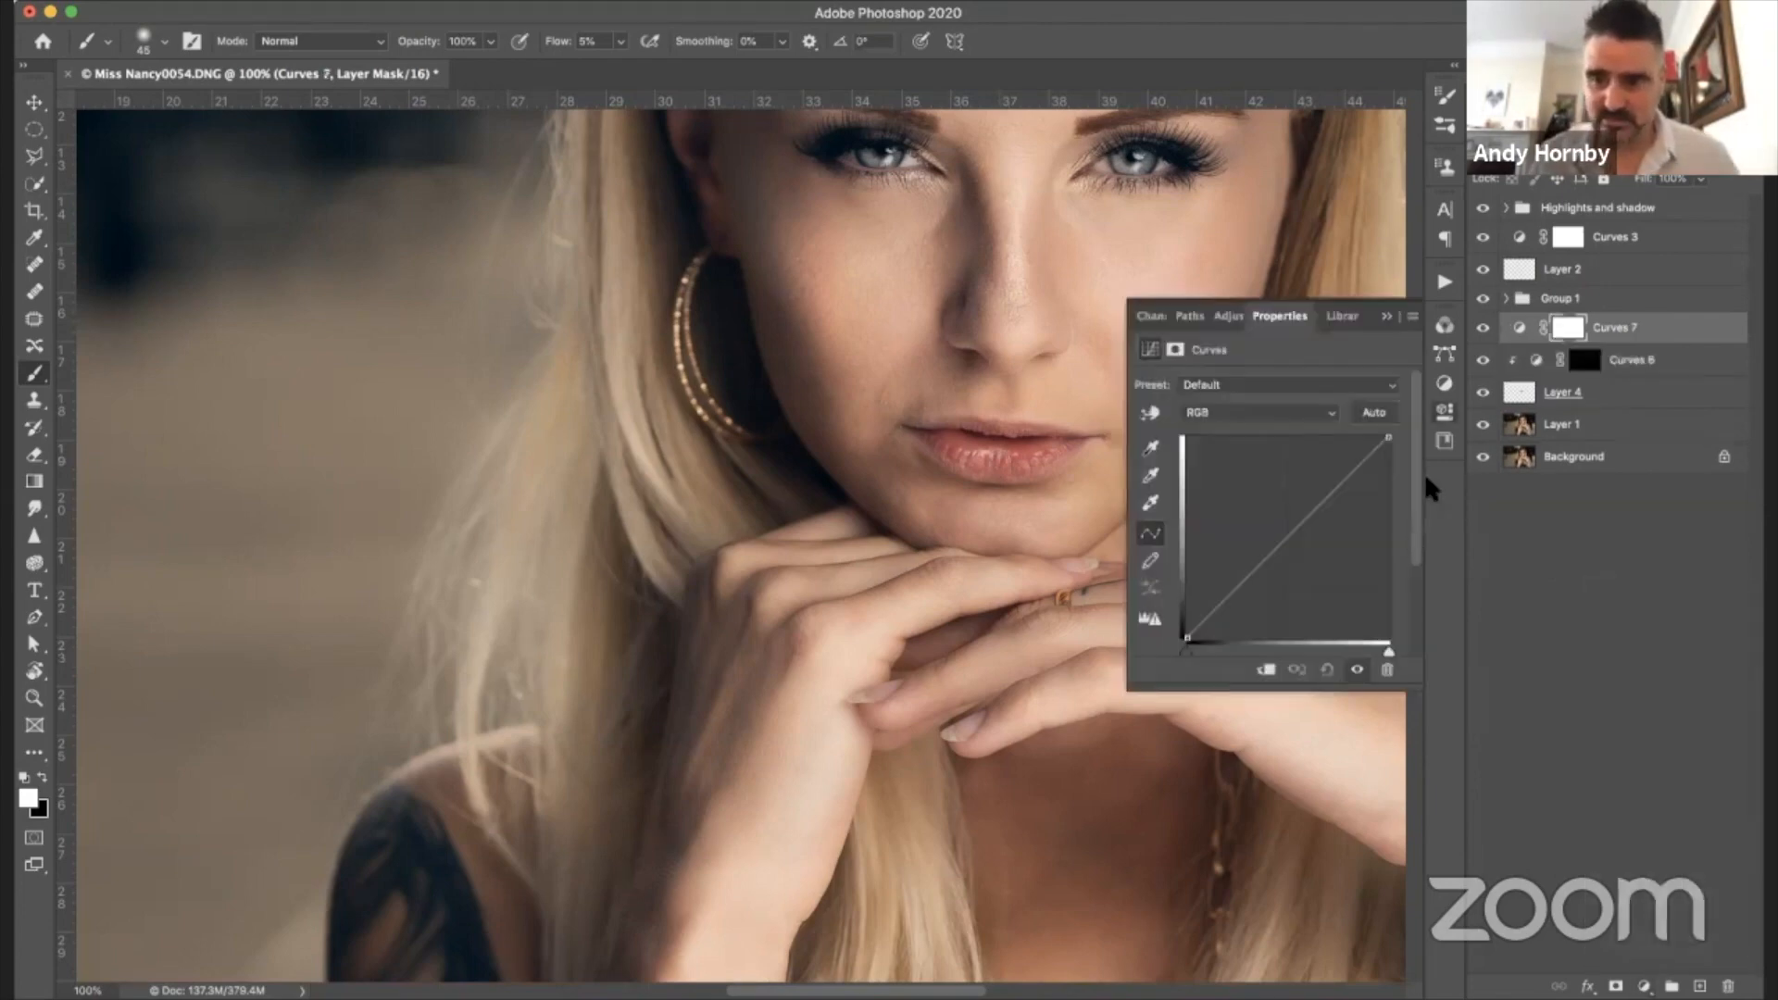
click(1269, 669)
mouse_move(1282, 544)
mouse_down()
mouse_move(1314, 603)
mouse_move(1314, 559)
mouse_up()
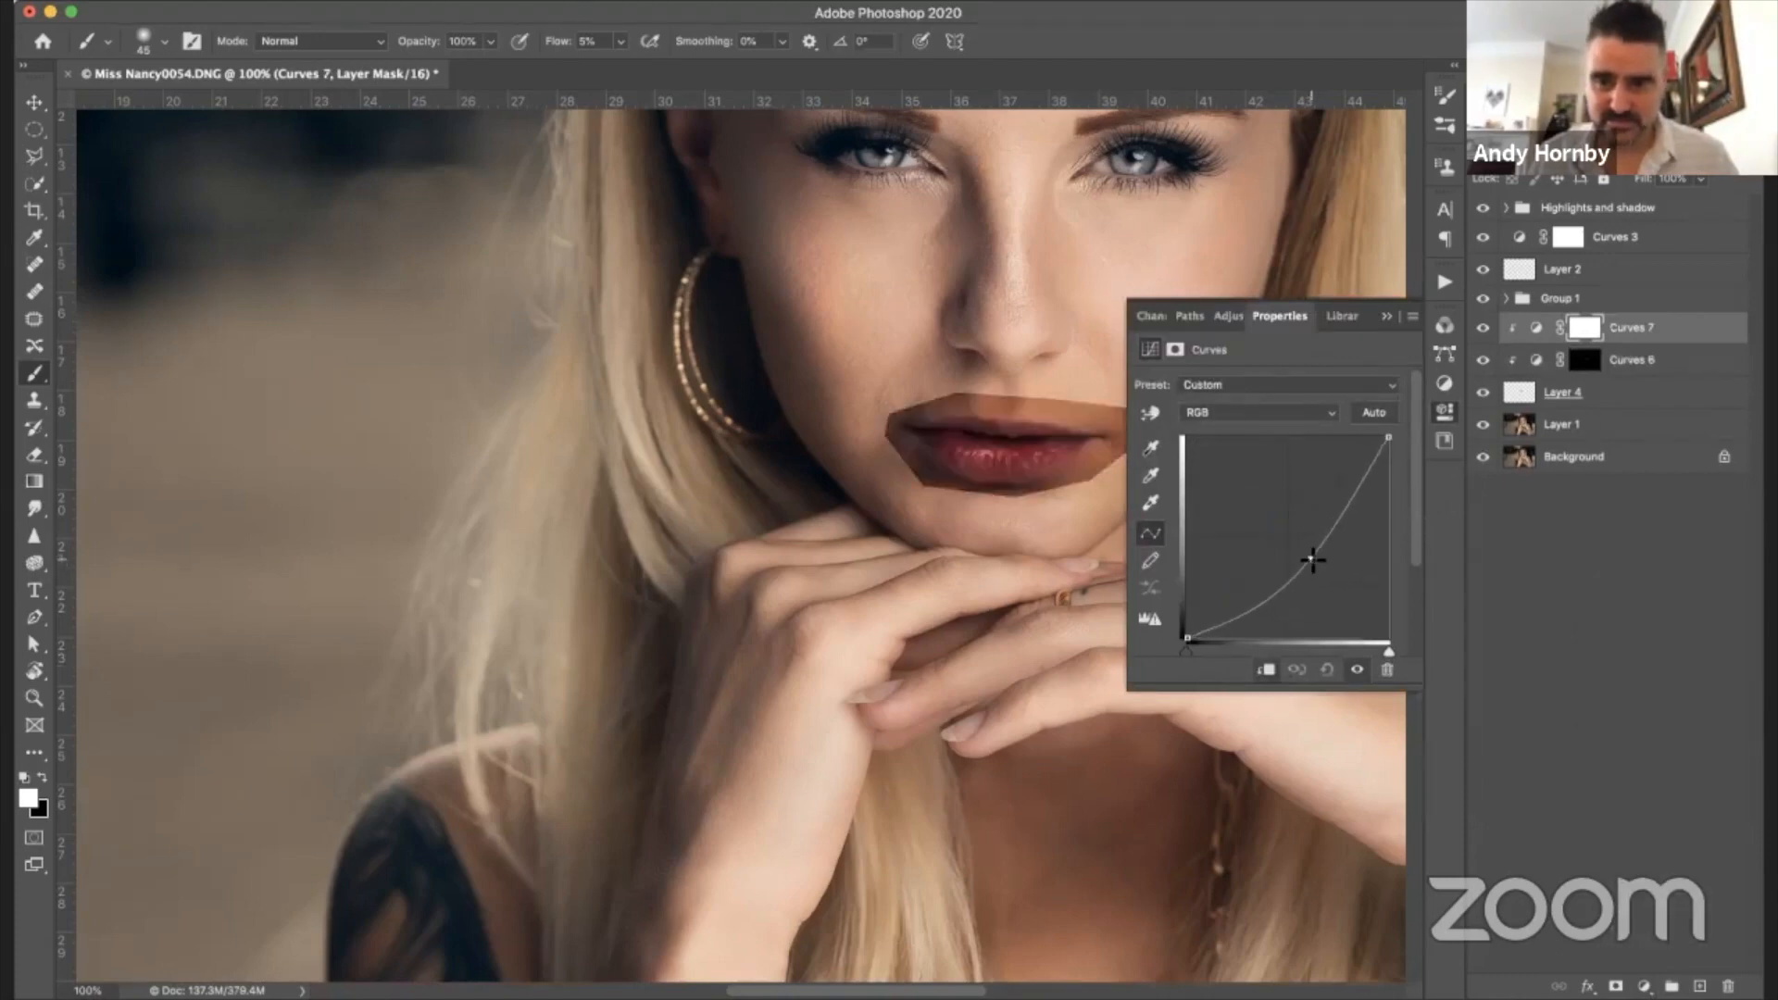
click(1388, 315)
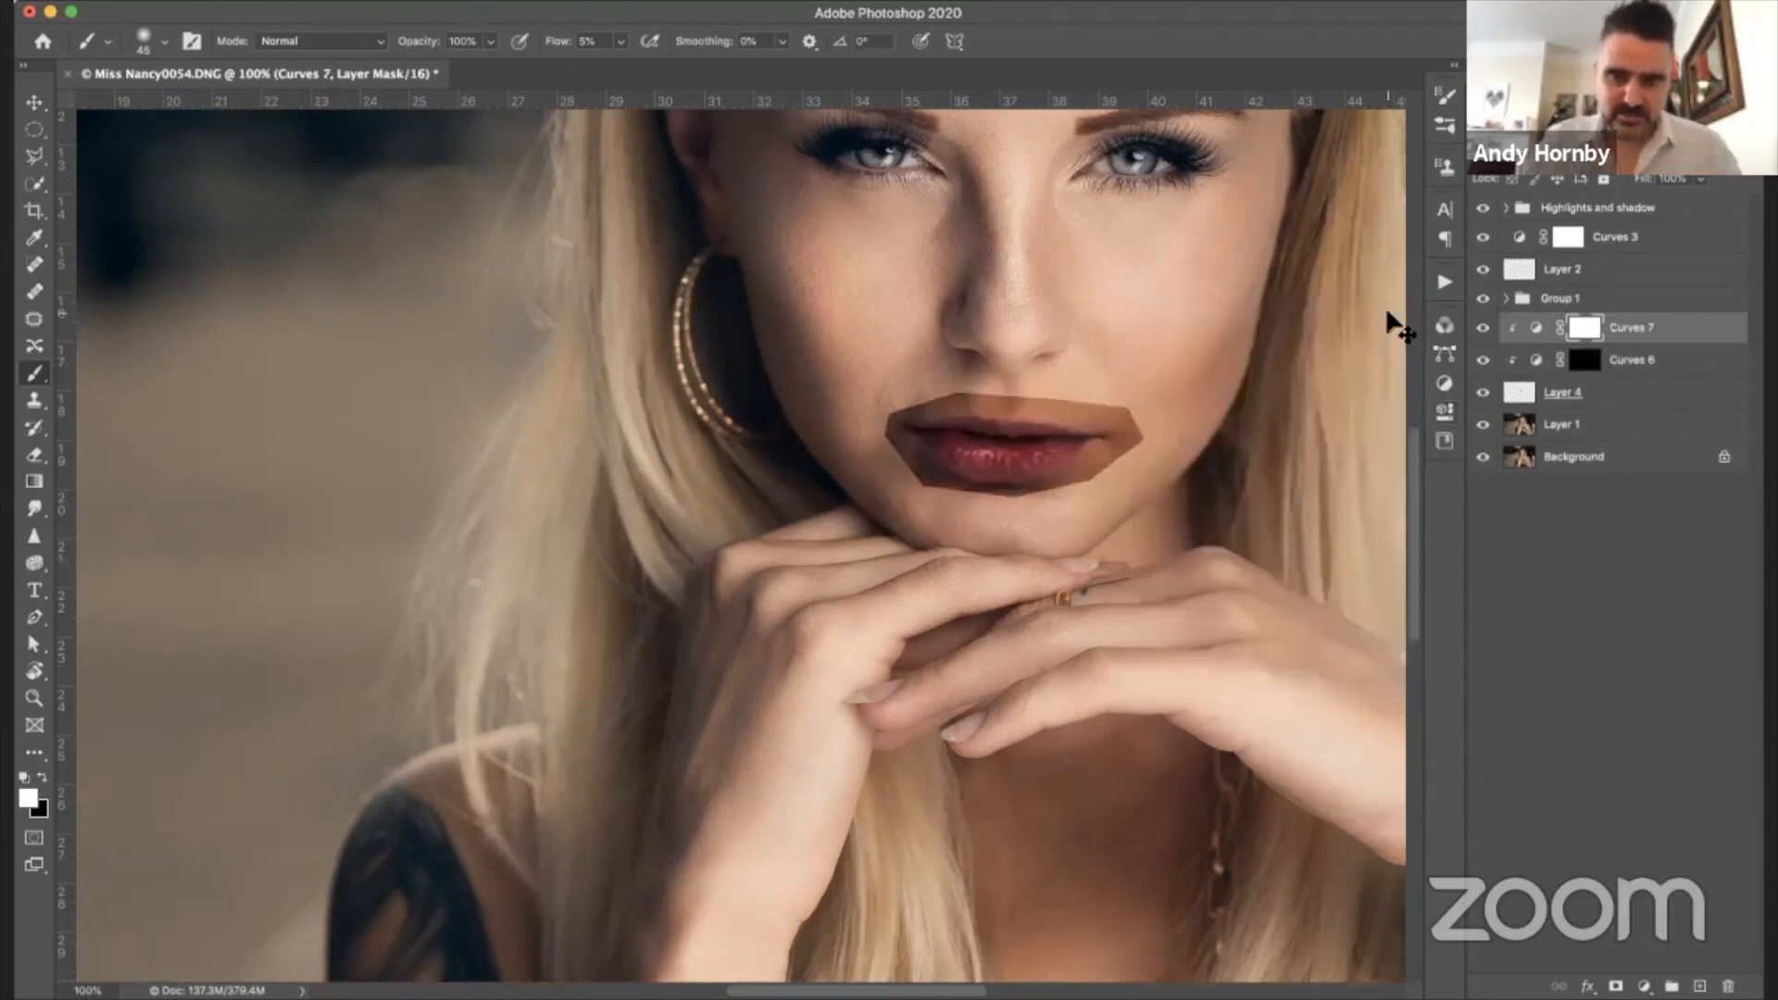
key(super+i)
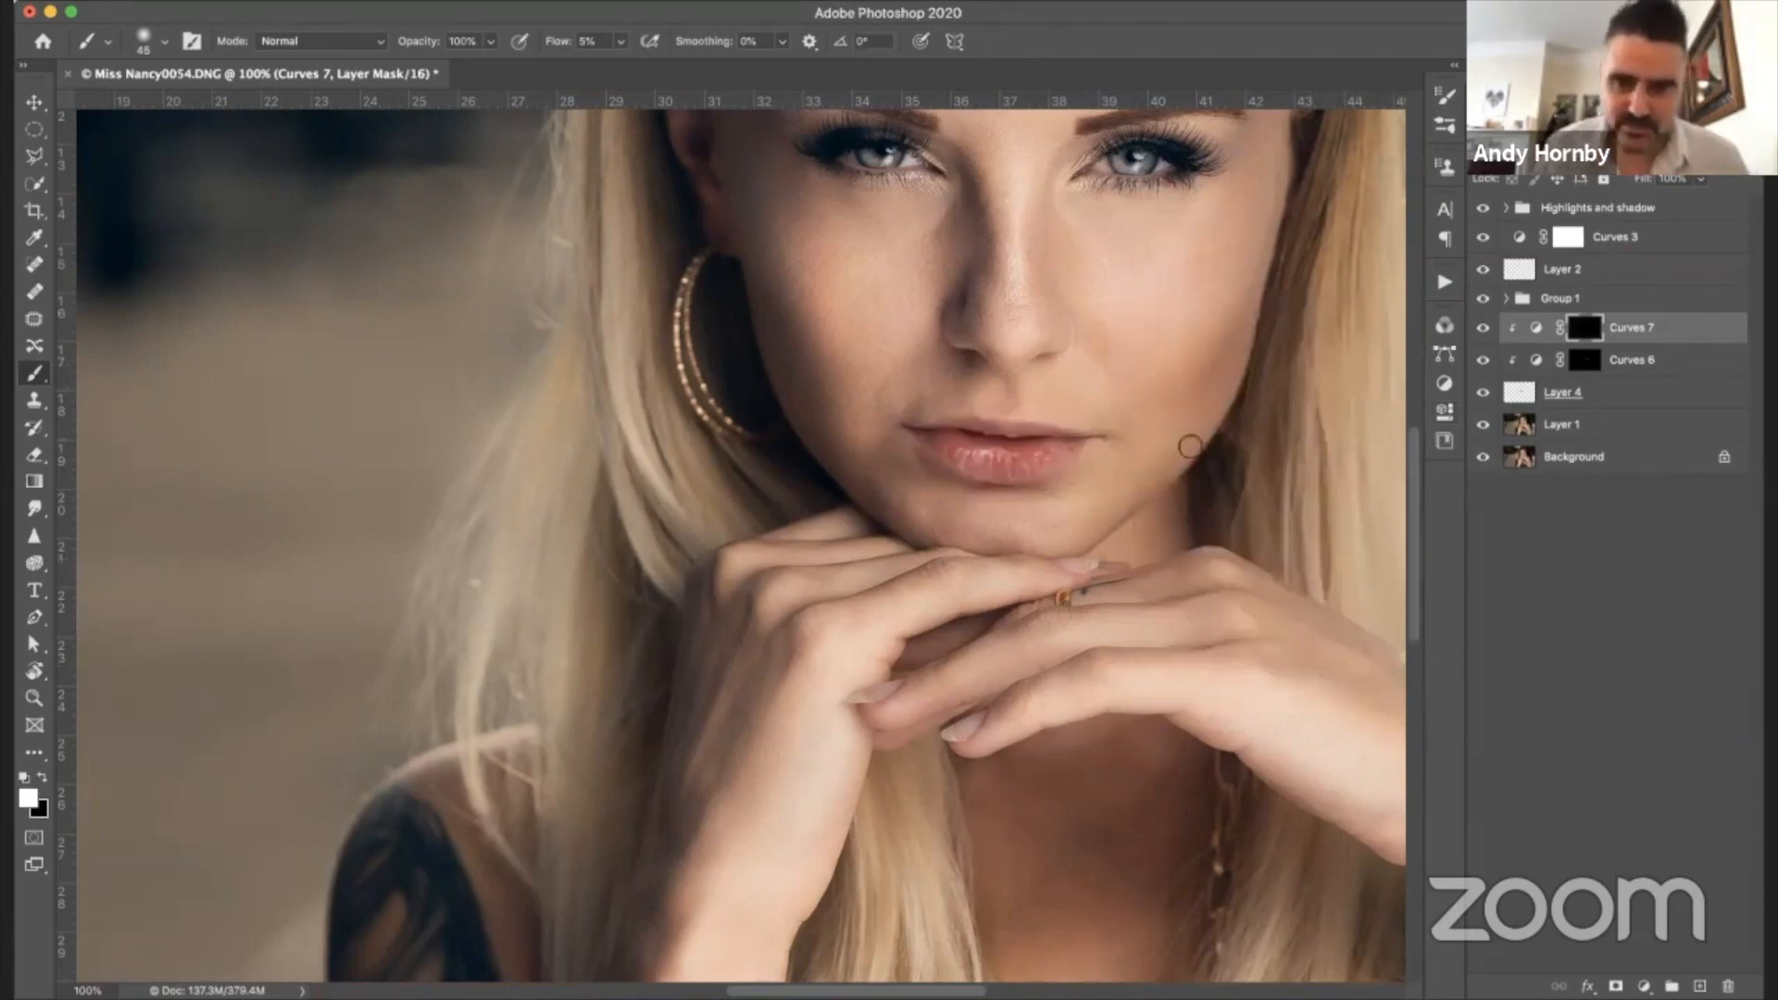
- Paint white along the lip contours on the Curves 7 mask at 5% flow, reducing the brush to 30 px and finally 15 px
scroll(968, 795, up, 5)
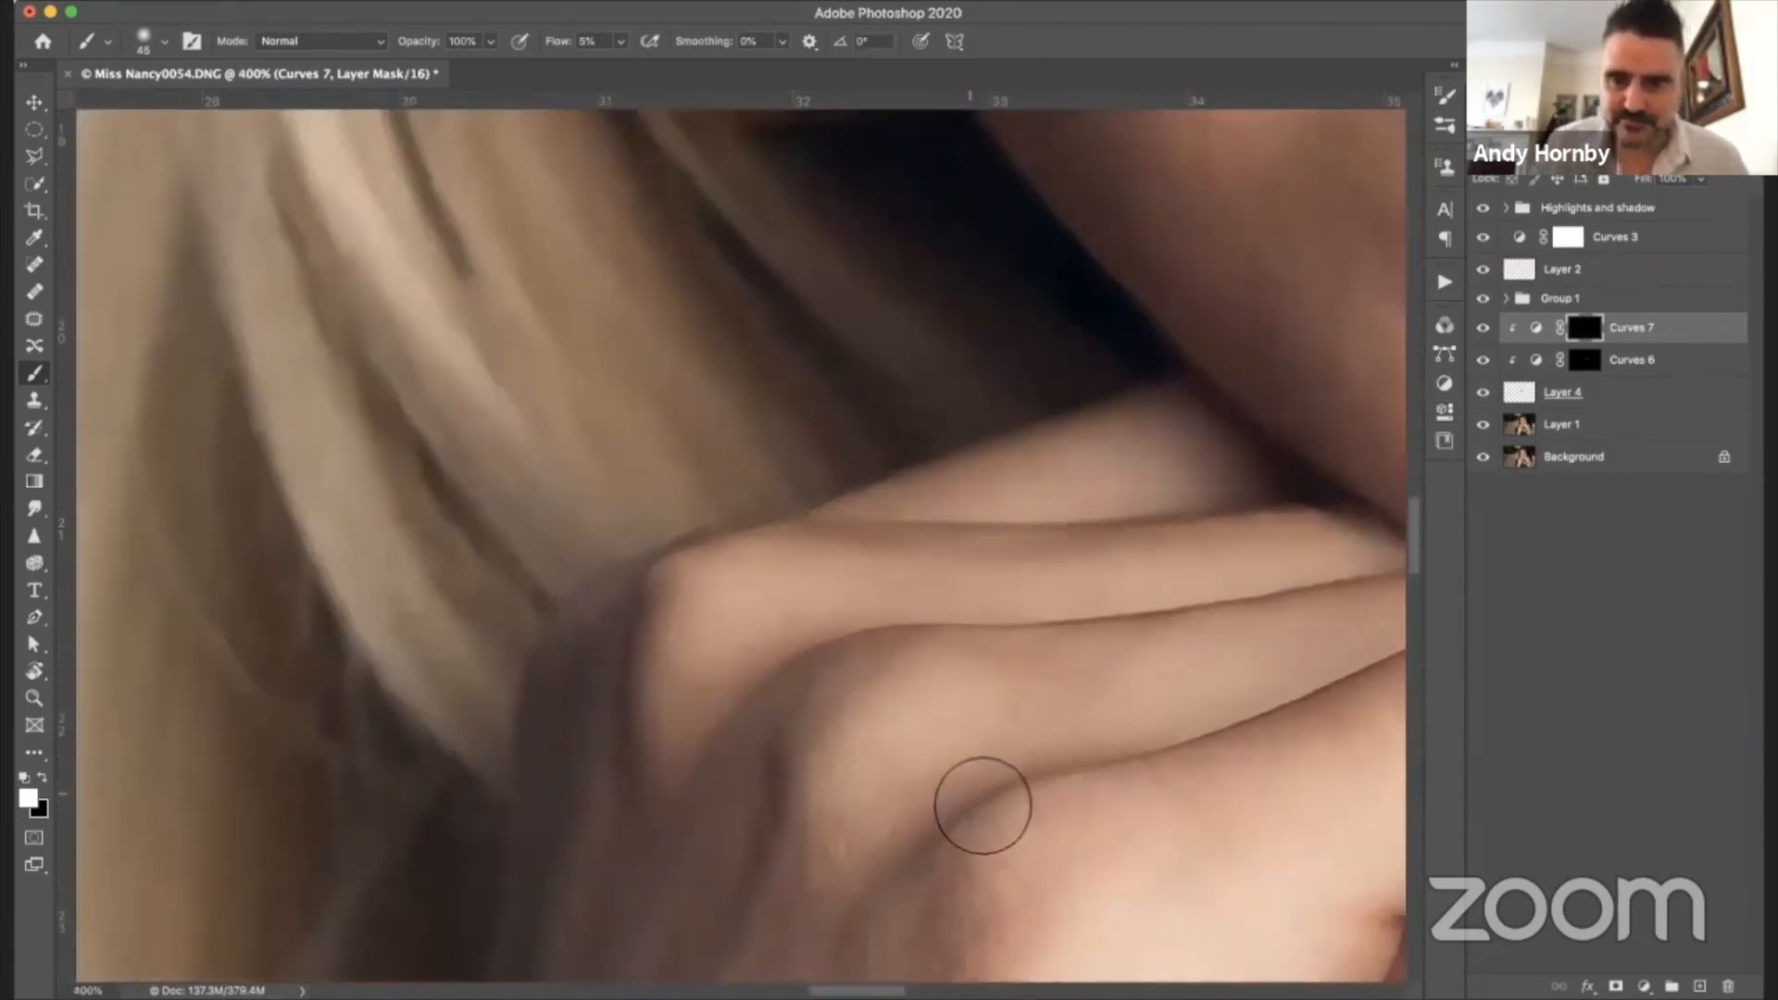
scroll(983, 805, down, 3)
scroll(954, 658, up, 2)
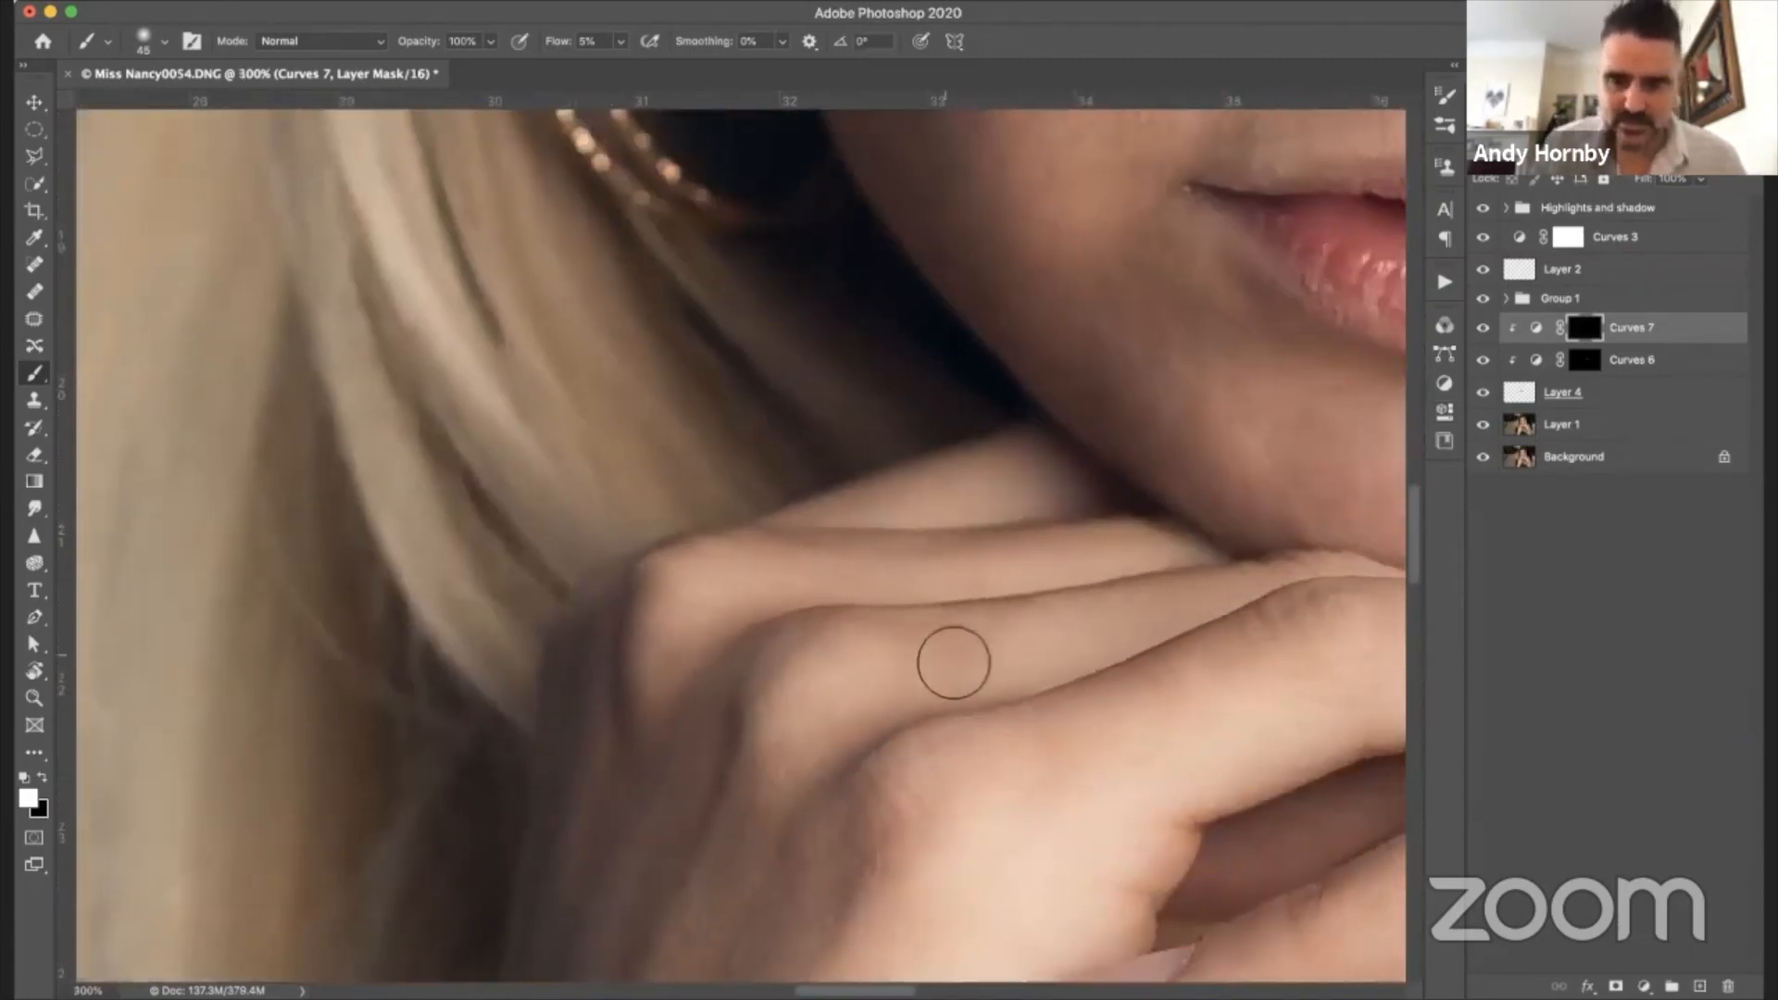
scroll(954, 663, right, 3)
scroll(954, 663, up, 2)
key(bracketleft)
key(bracketleft)
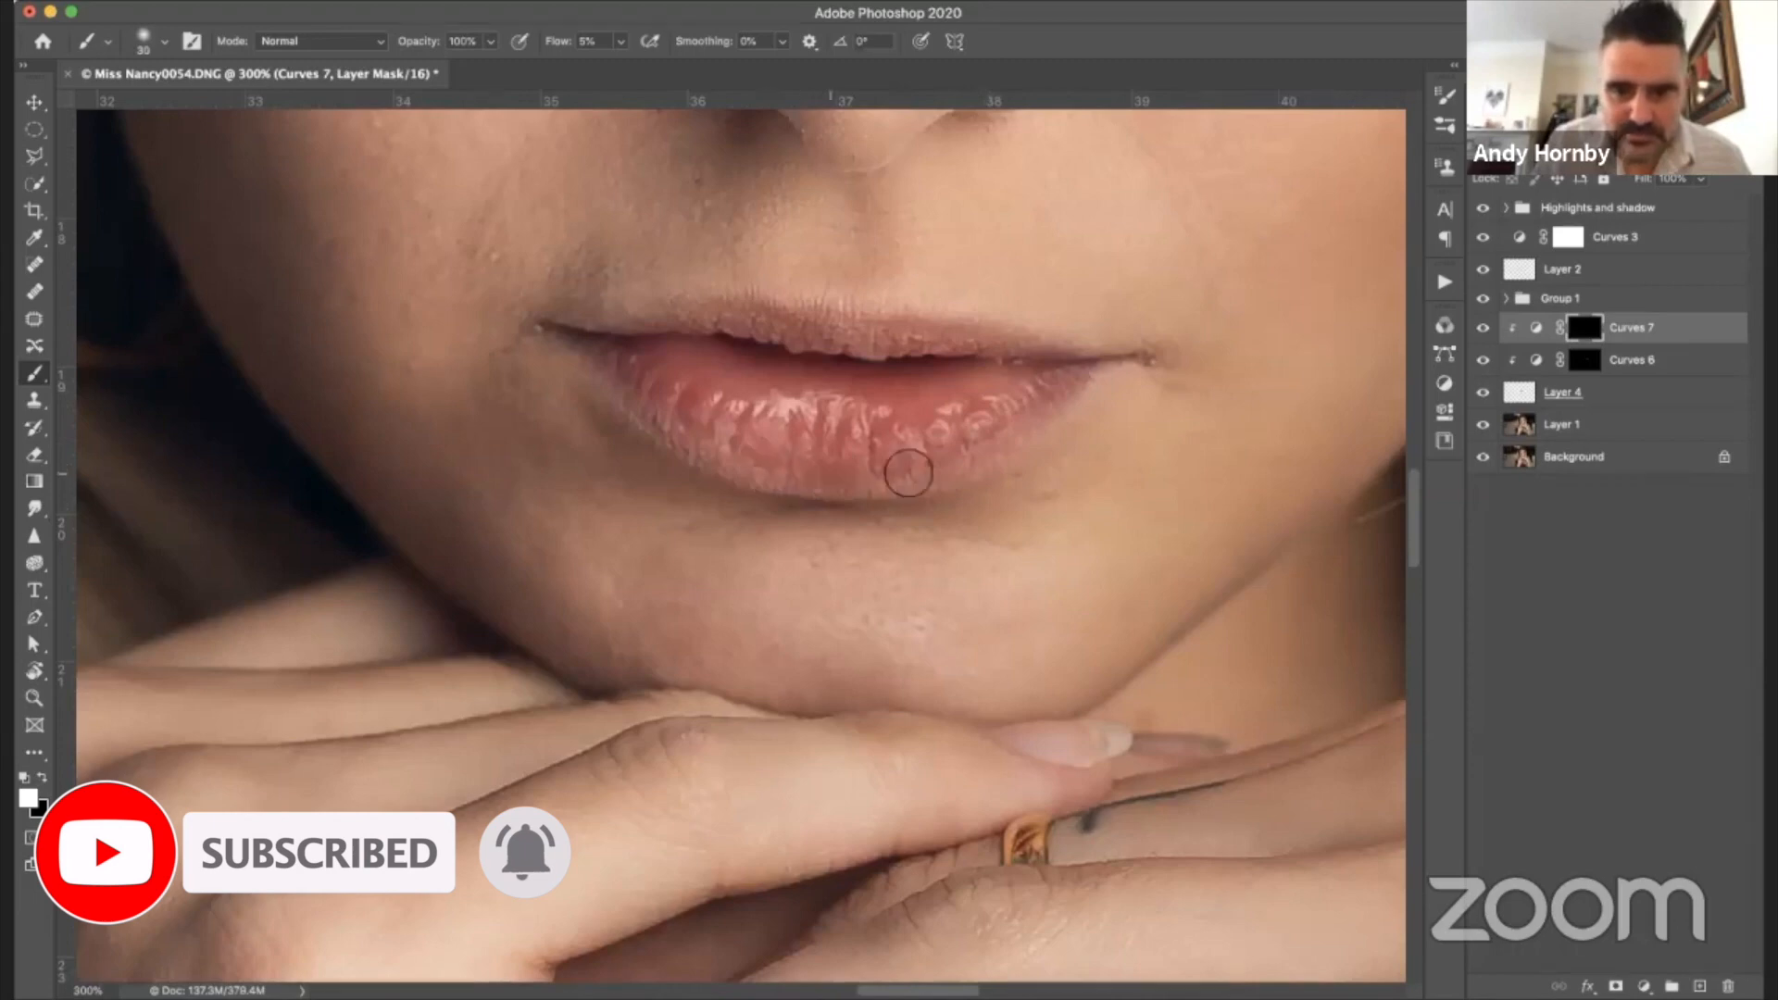
key(bracketleft)
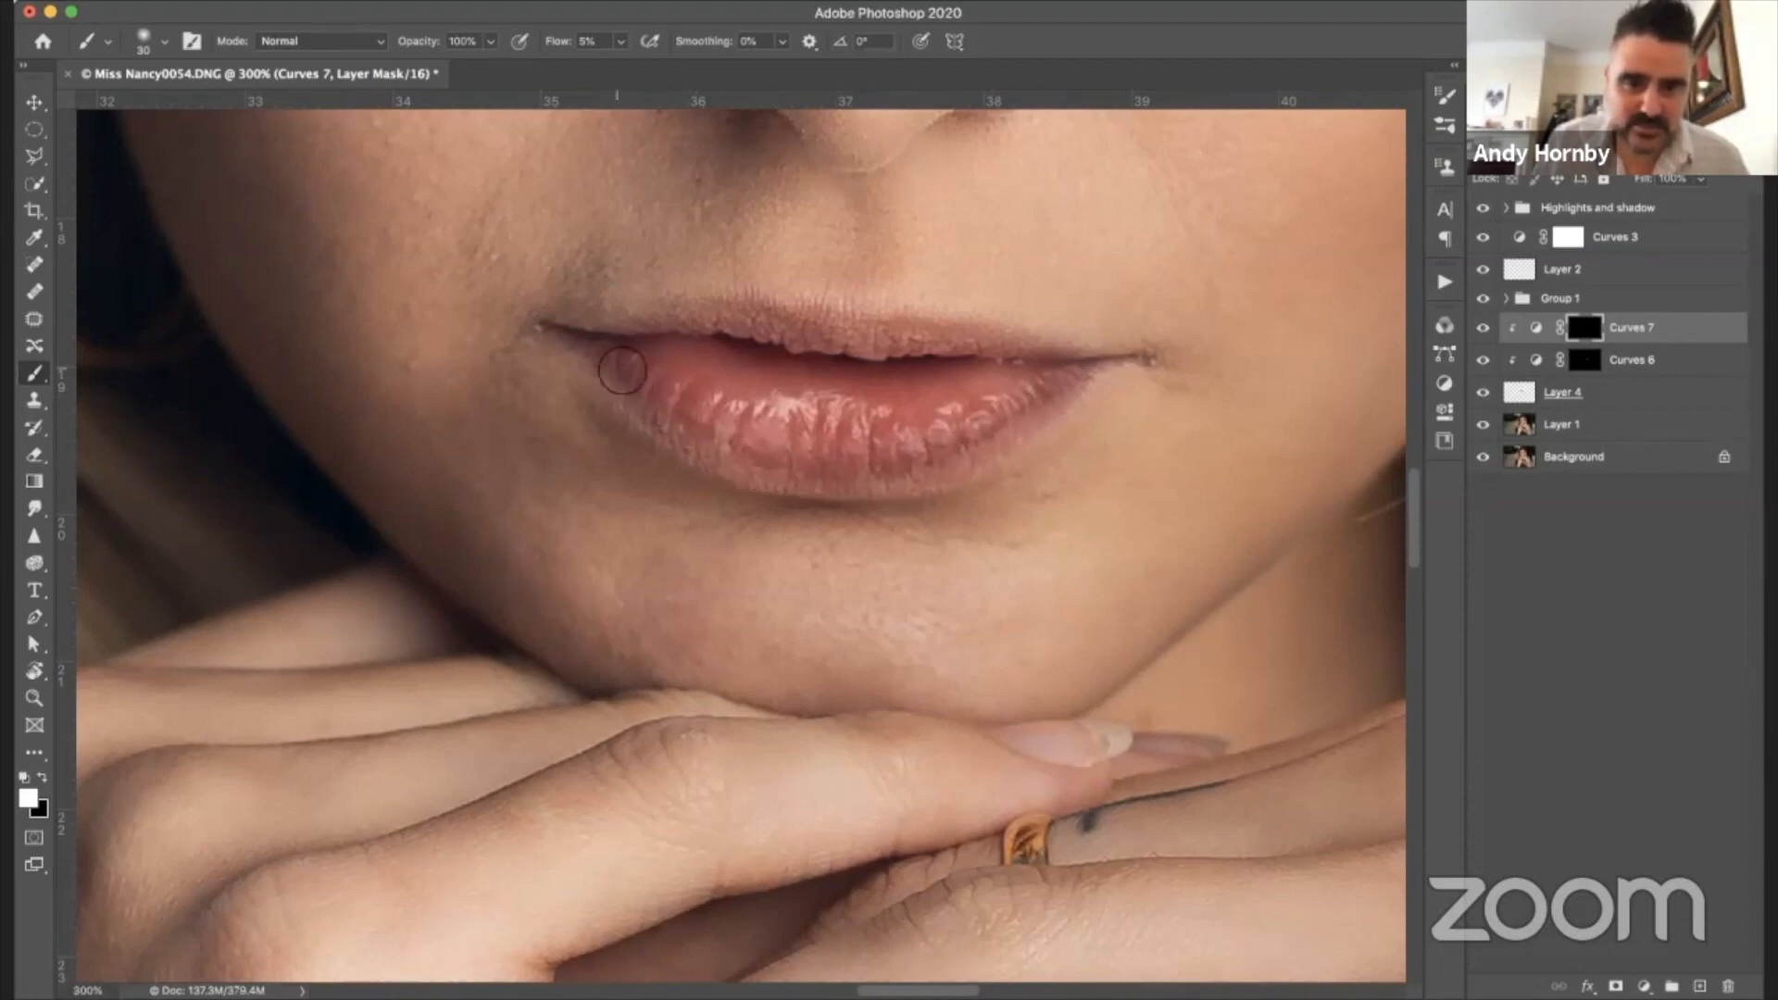
key(bracketleft)
key(bracketleft)
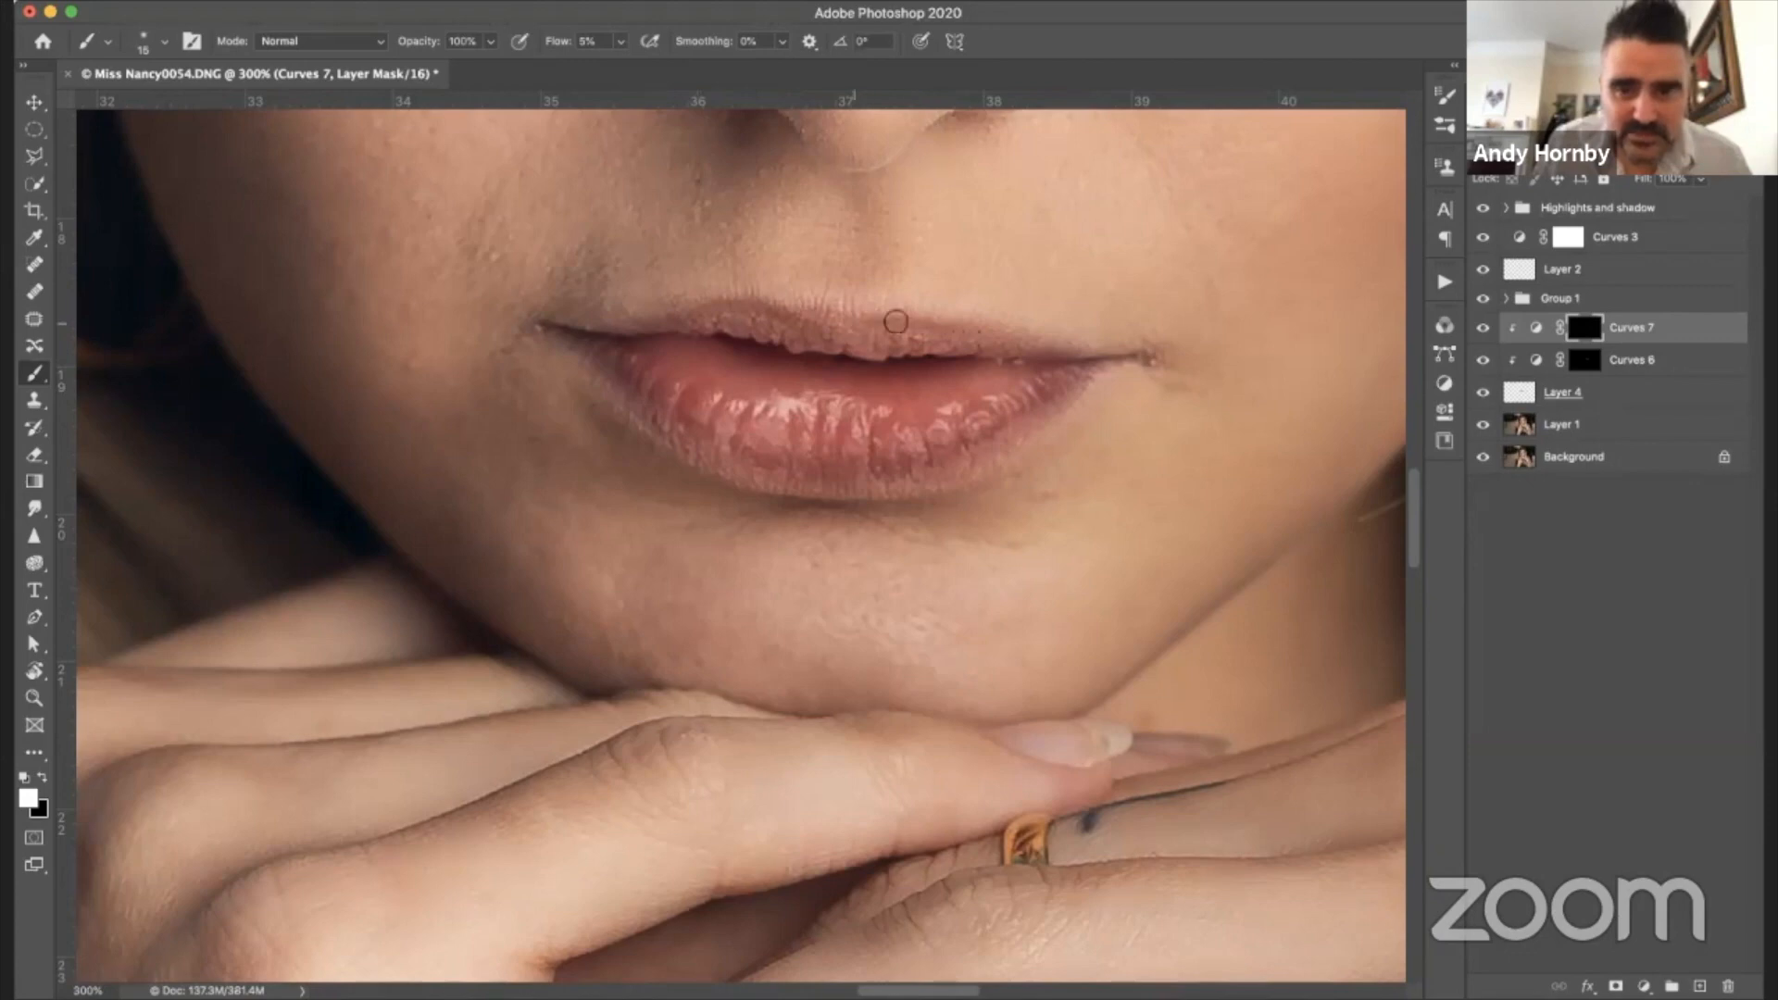
key(super+0)
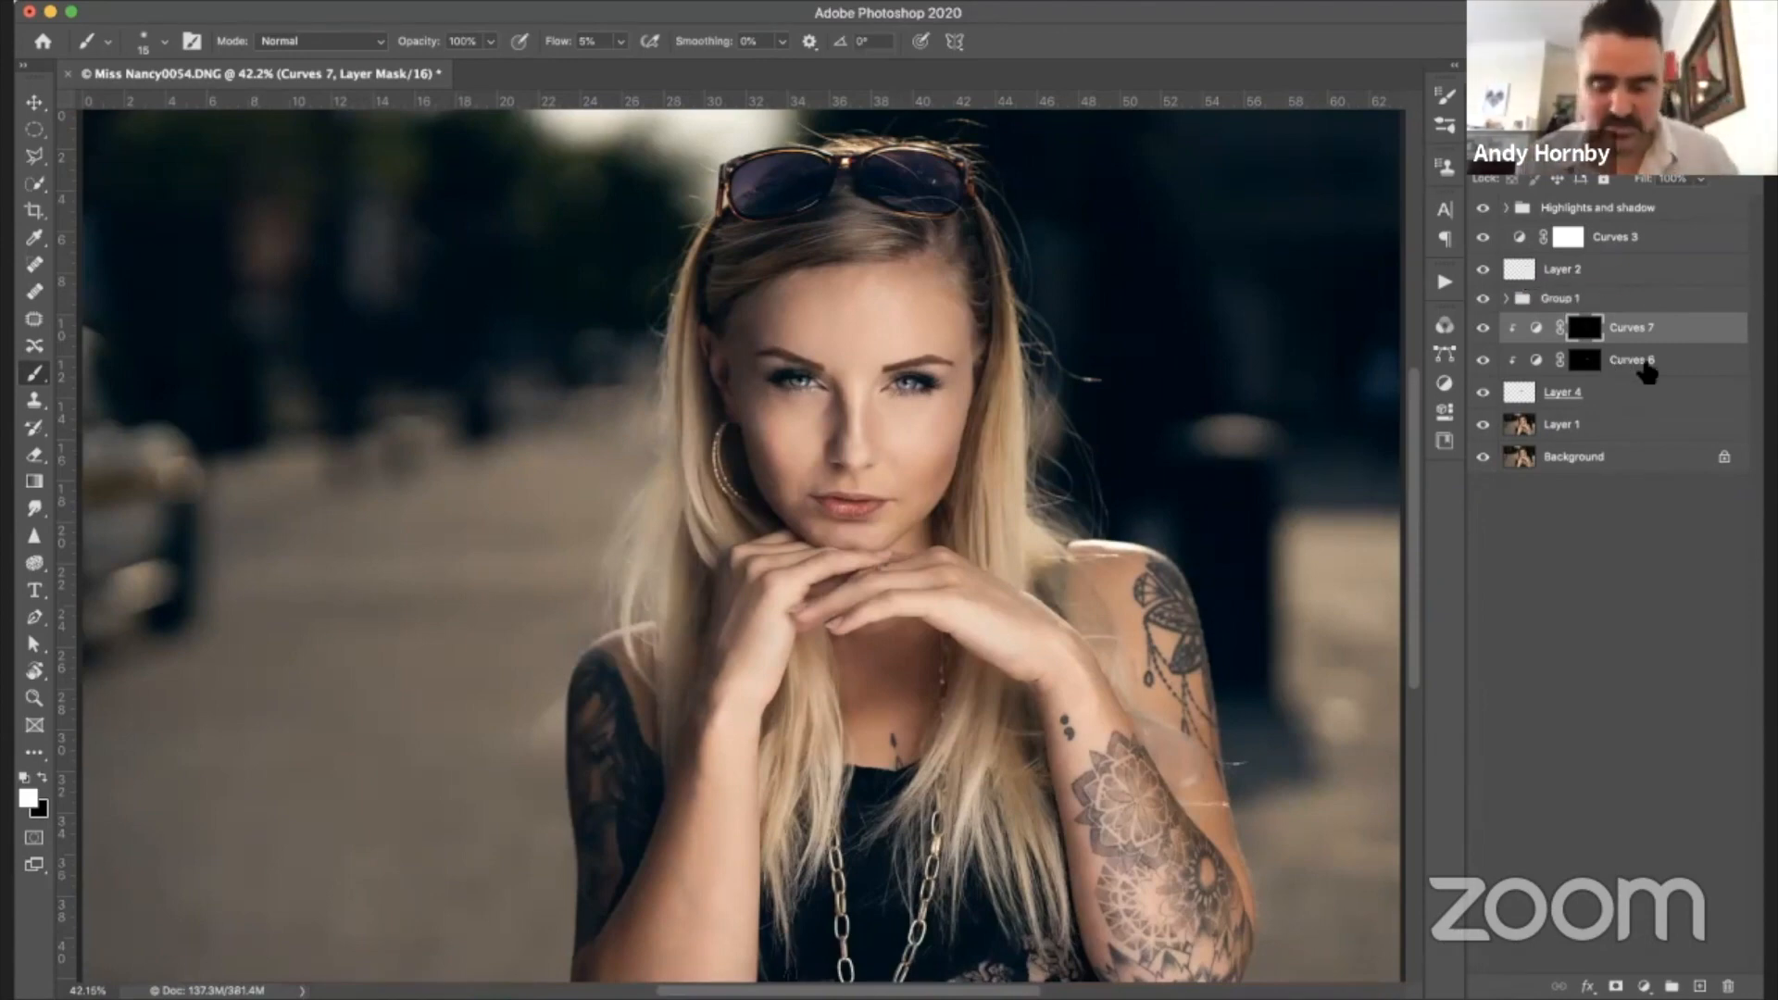
- Group Curves 7, Curves 6 and Layer 4 together and name the group "Lips"
shift+click(1646, 366)
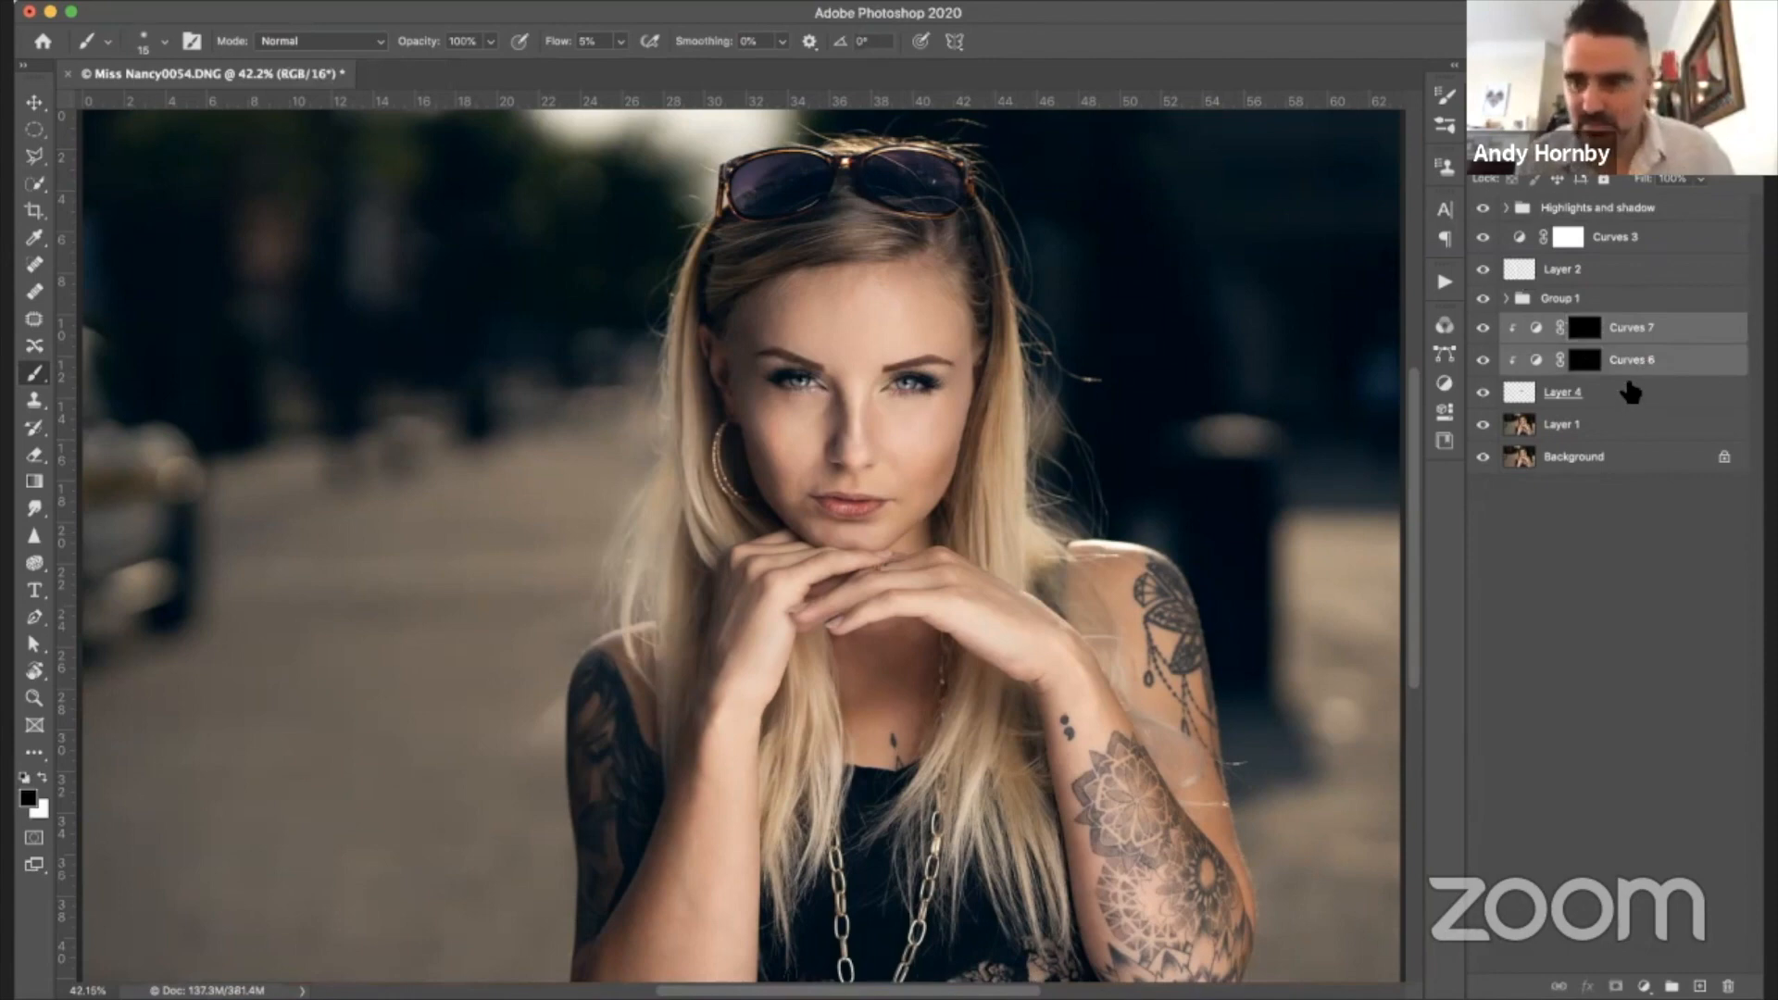
shift+click(1629, 389)
key(ctrl+g)
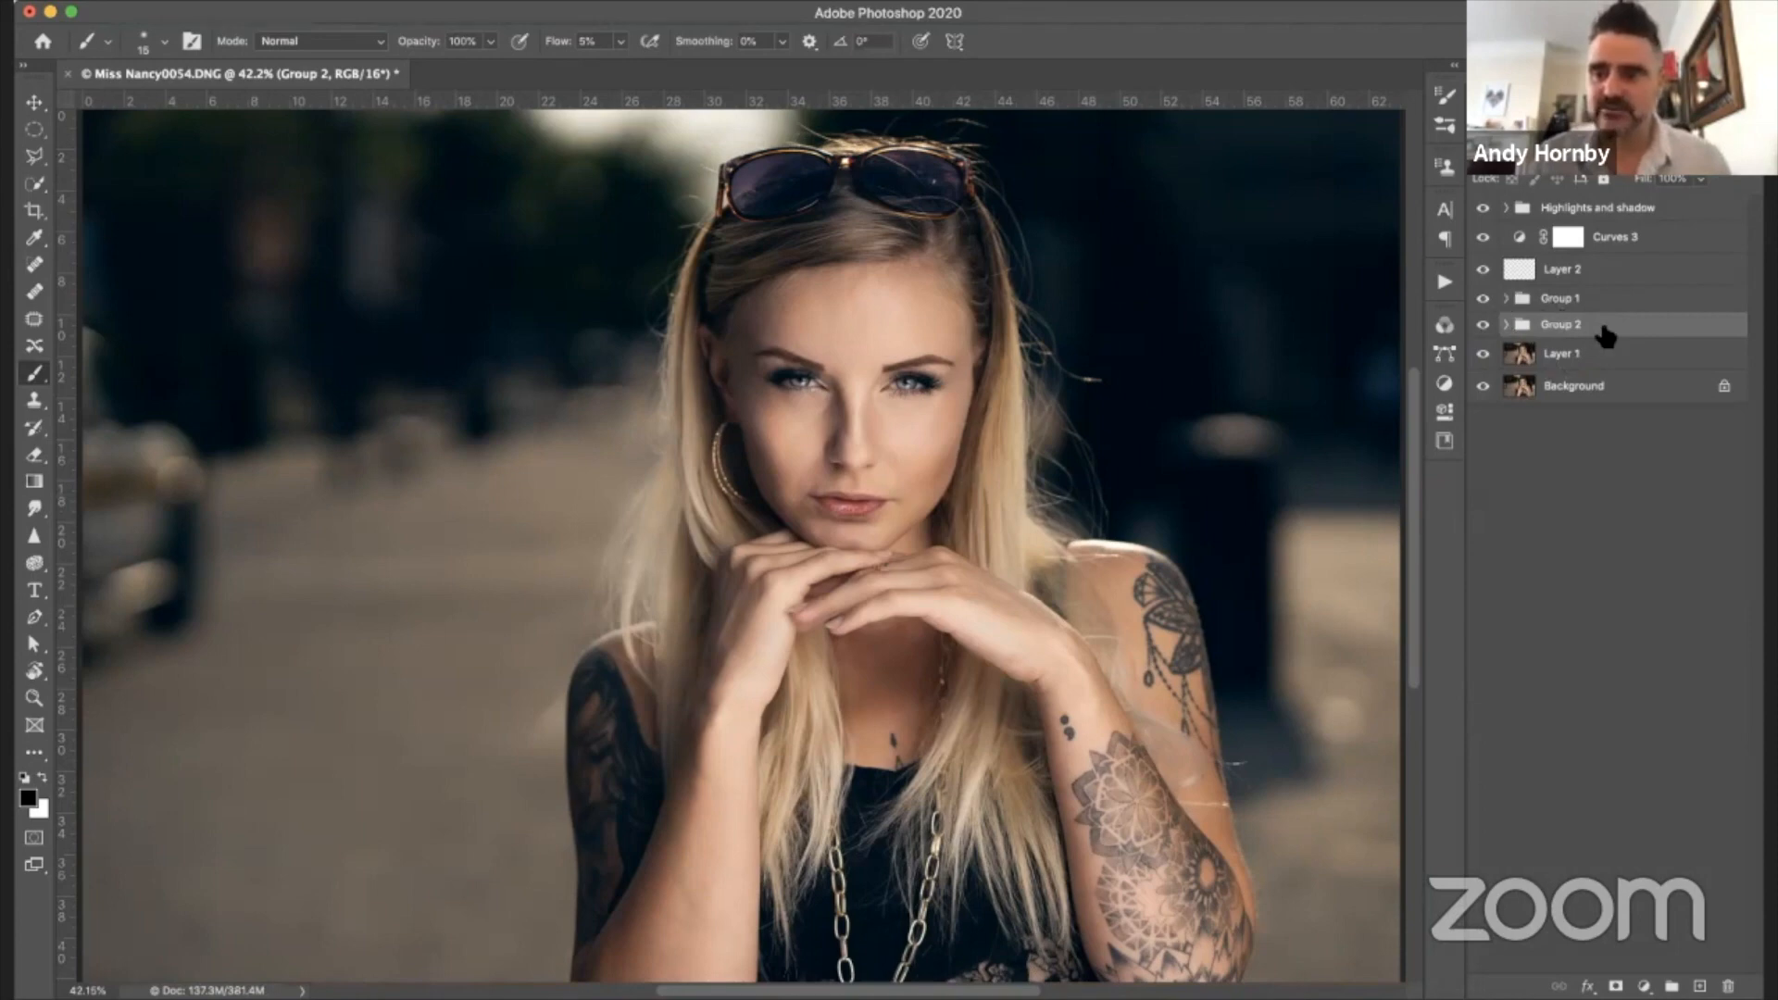
double_click(1572, 326)
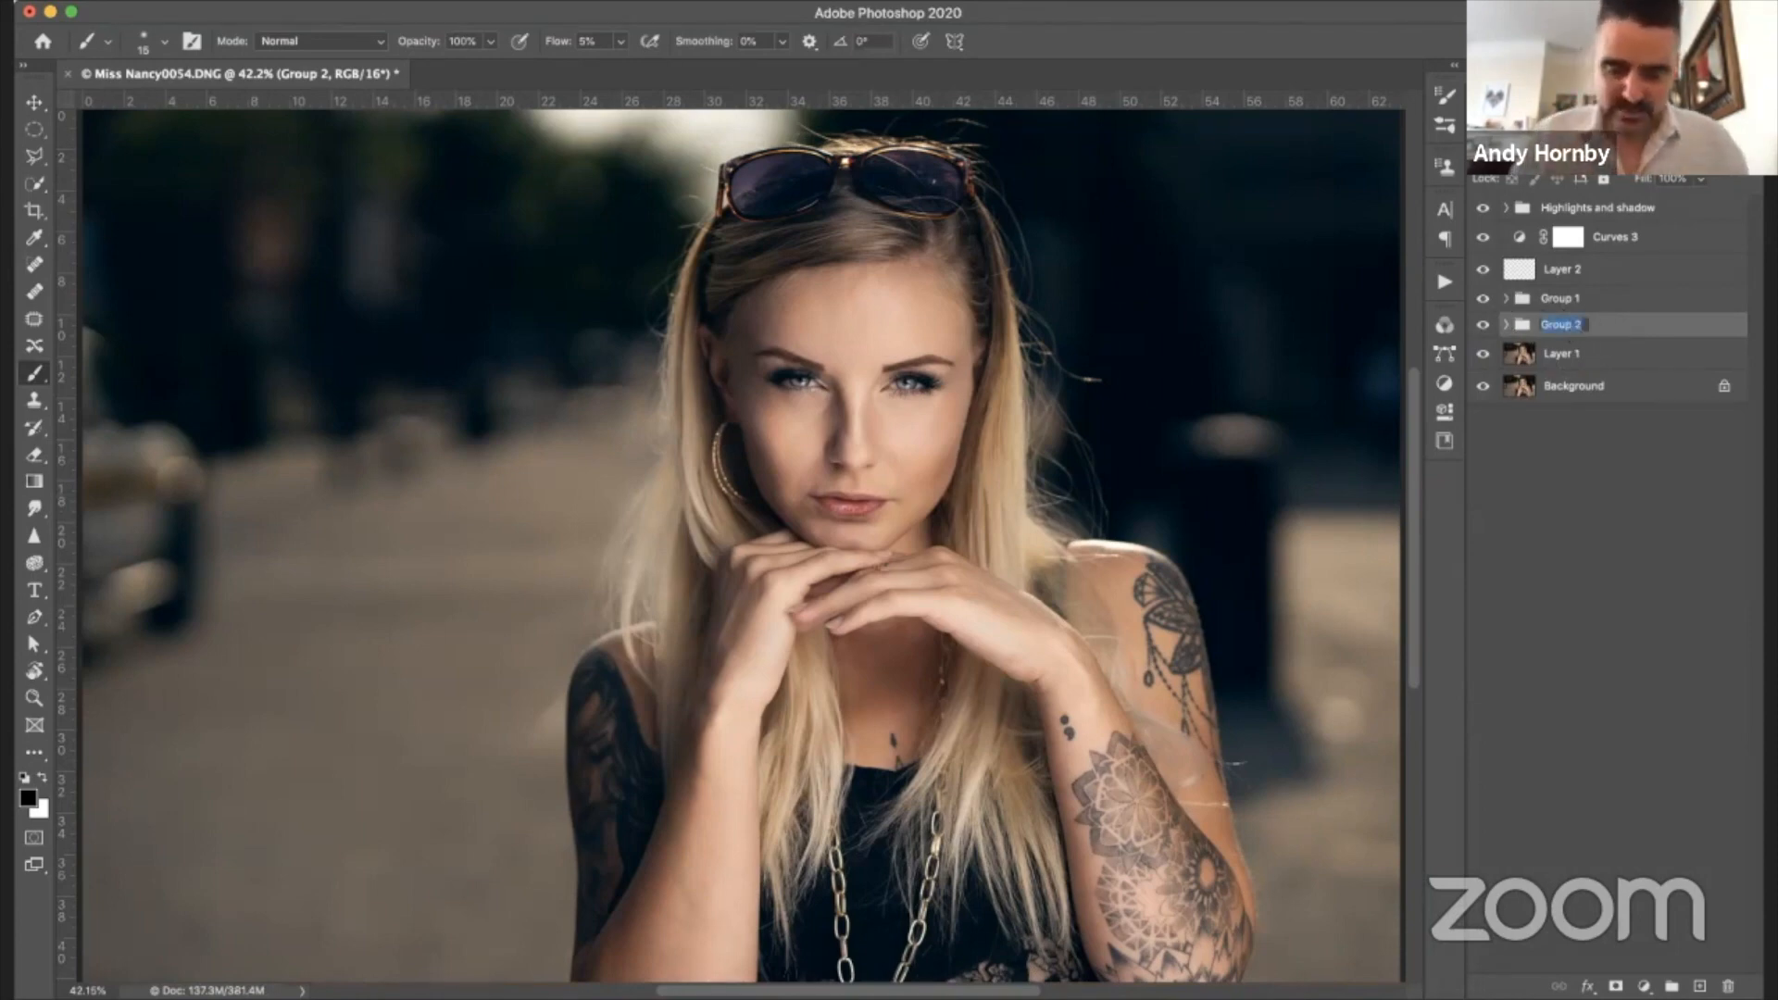
text(Lips)
key(Return)
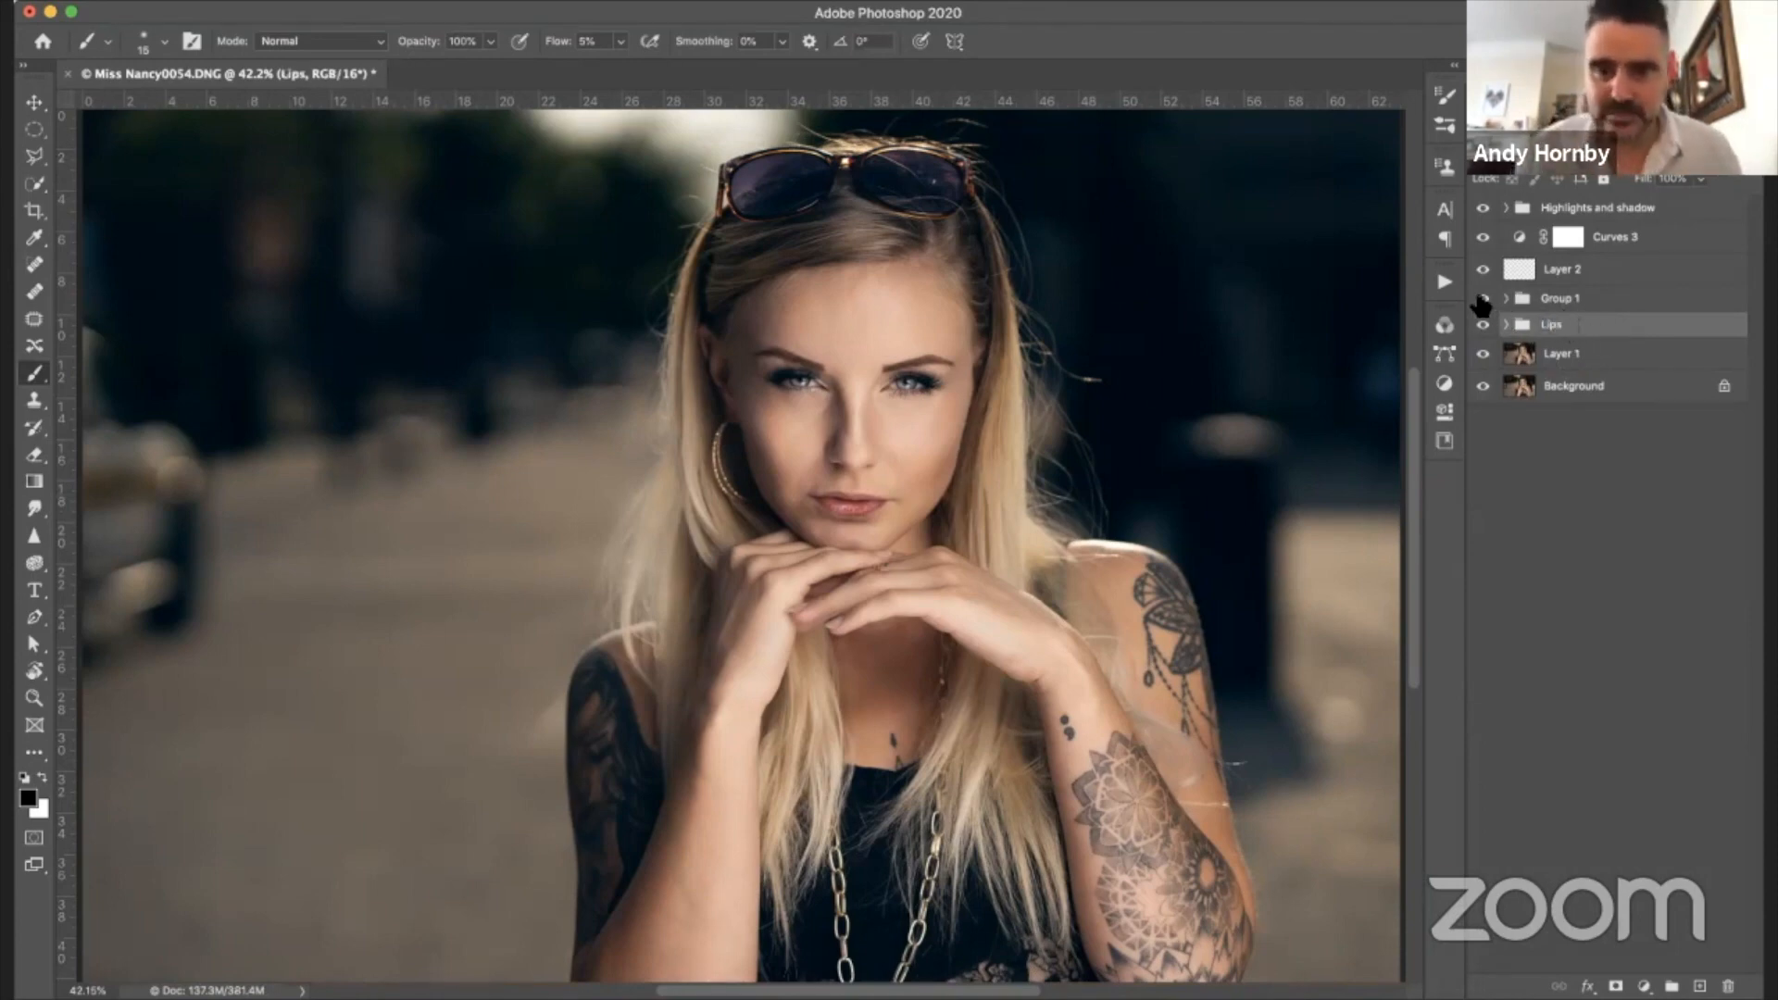
- Rename Group 1 as "eyes" and Layer 2 as "Face reshape"
double_click(1560, 299)
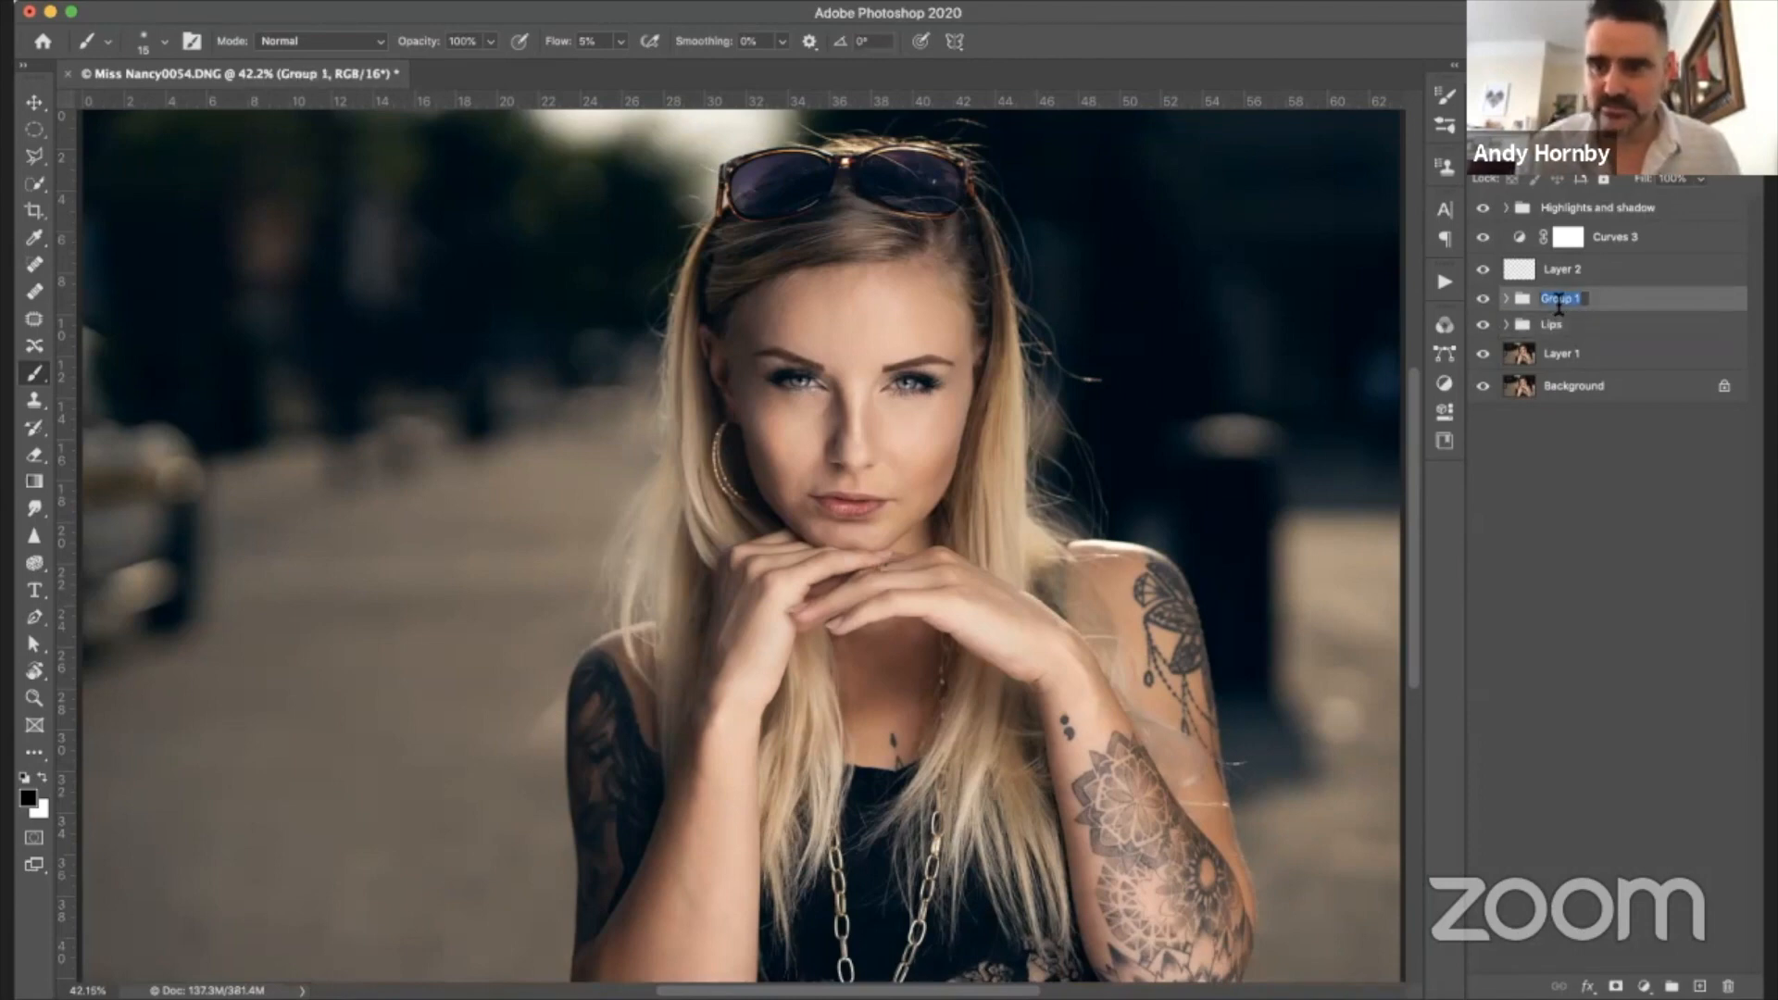
text(e)
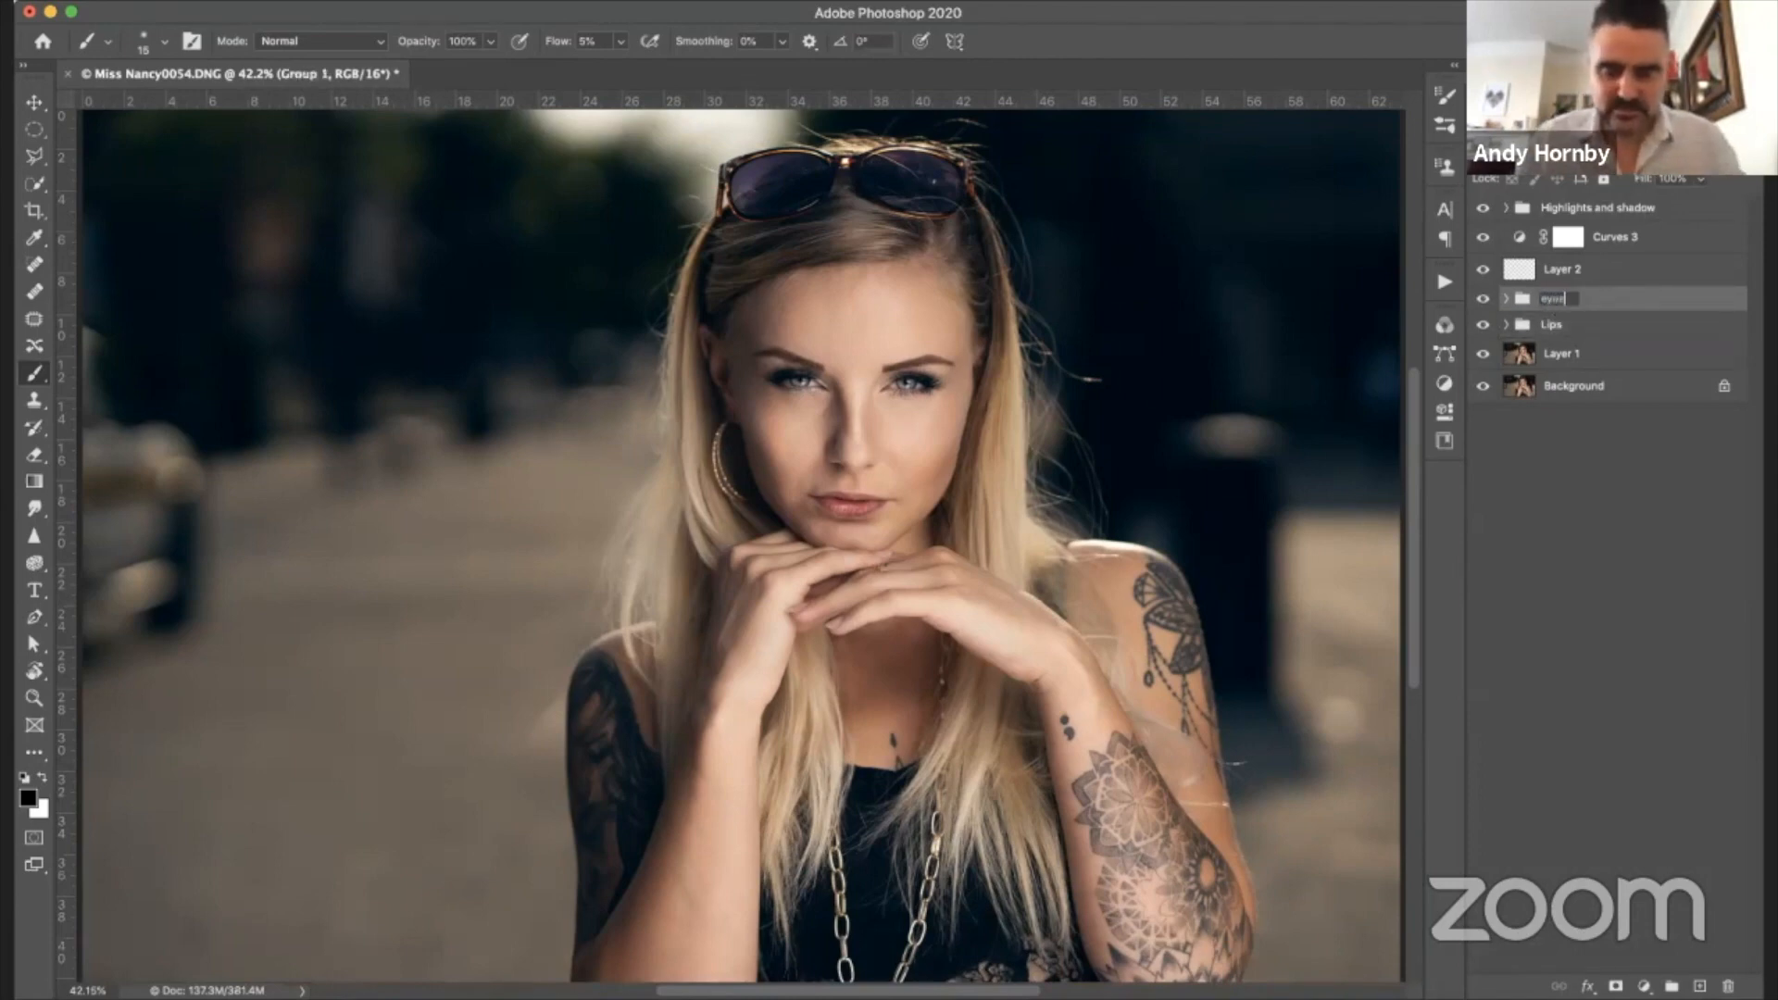
text(yes)
key(Return)
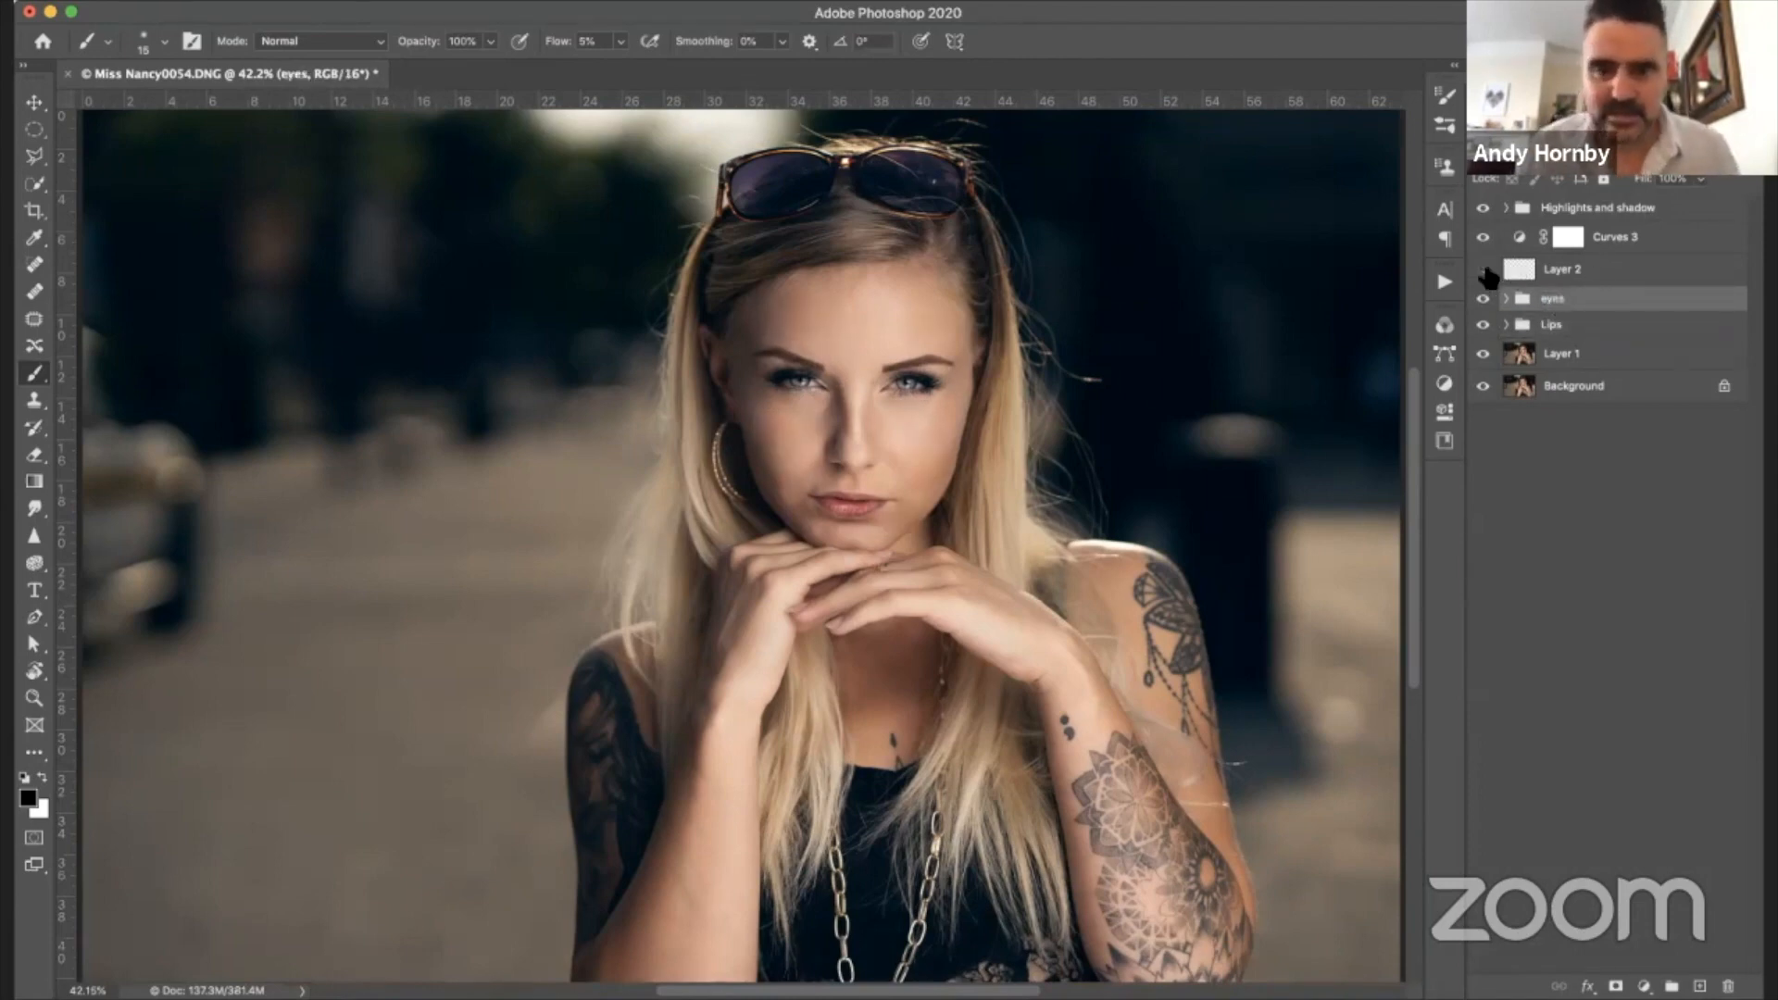
double_click(1565, 269)
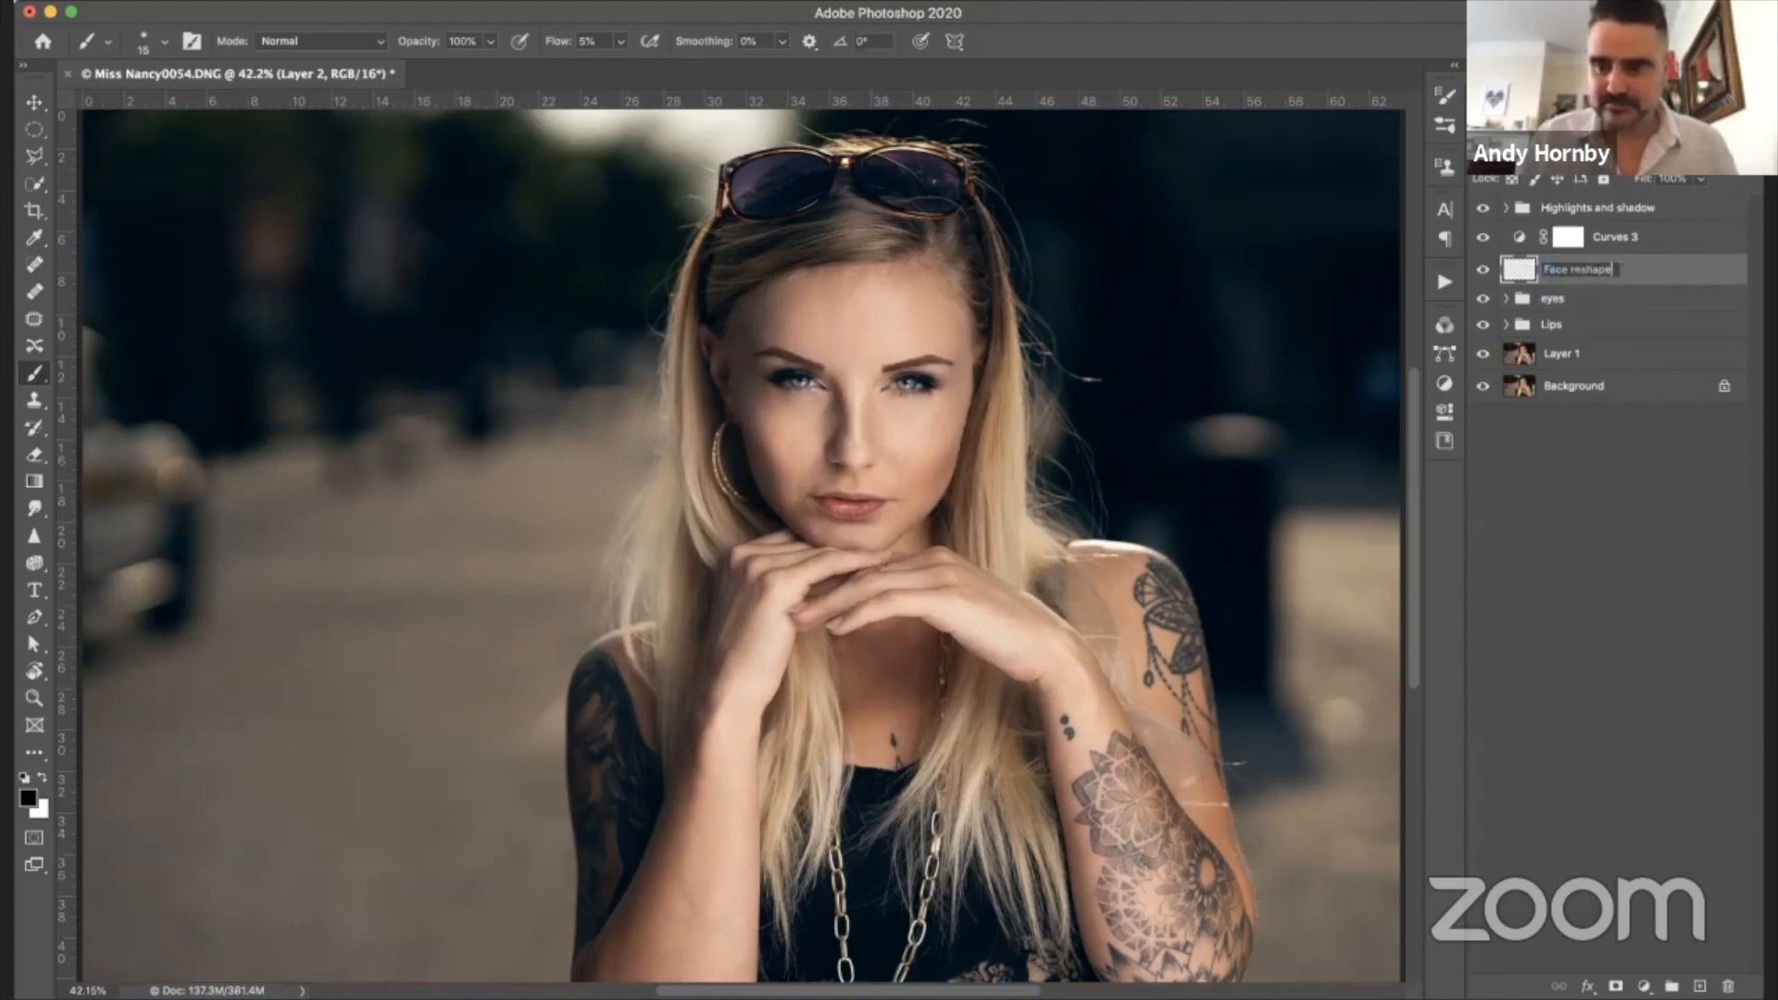
key(Return)
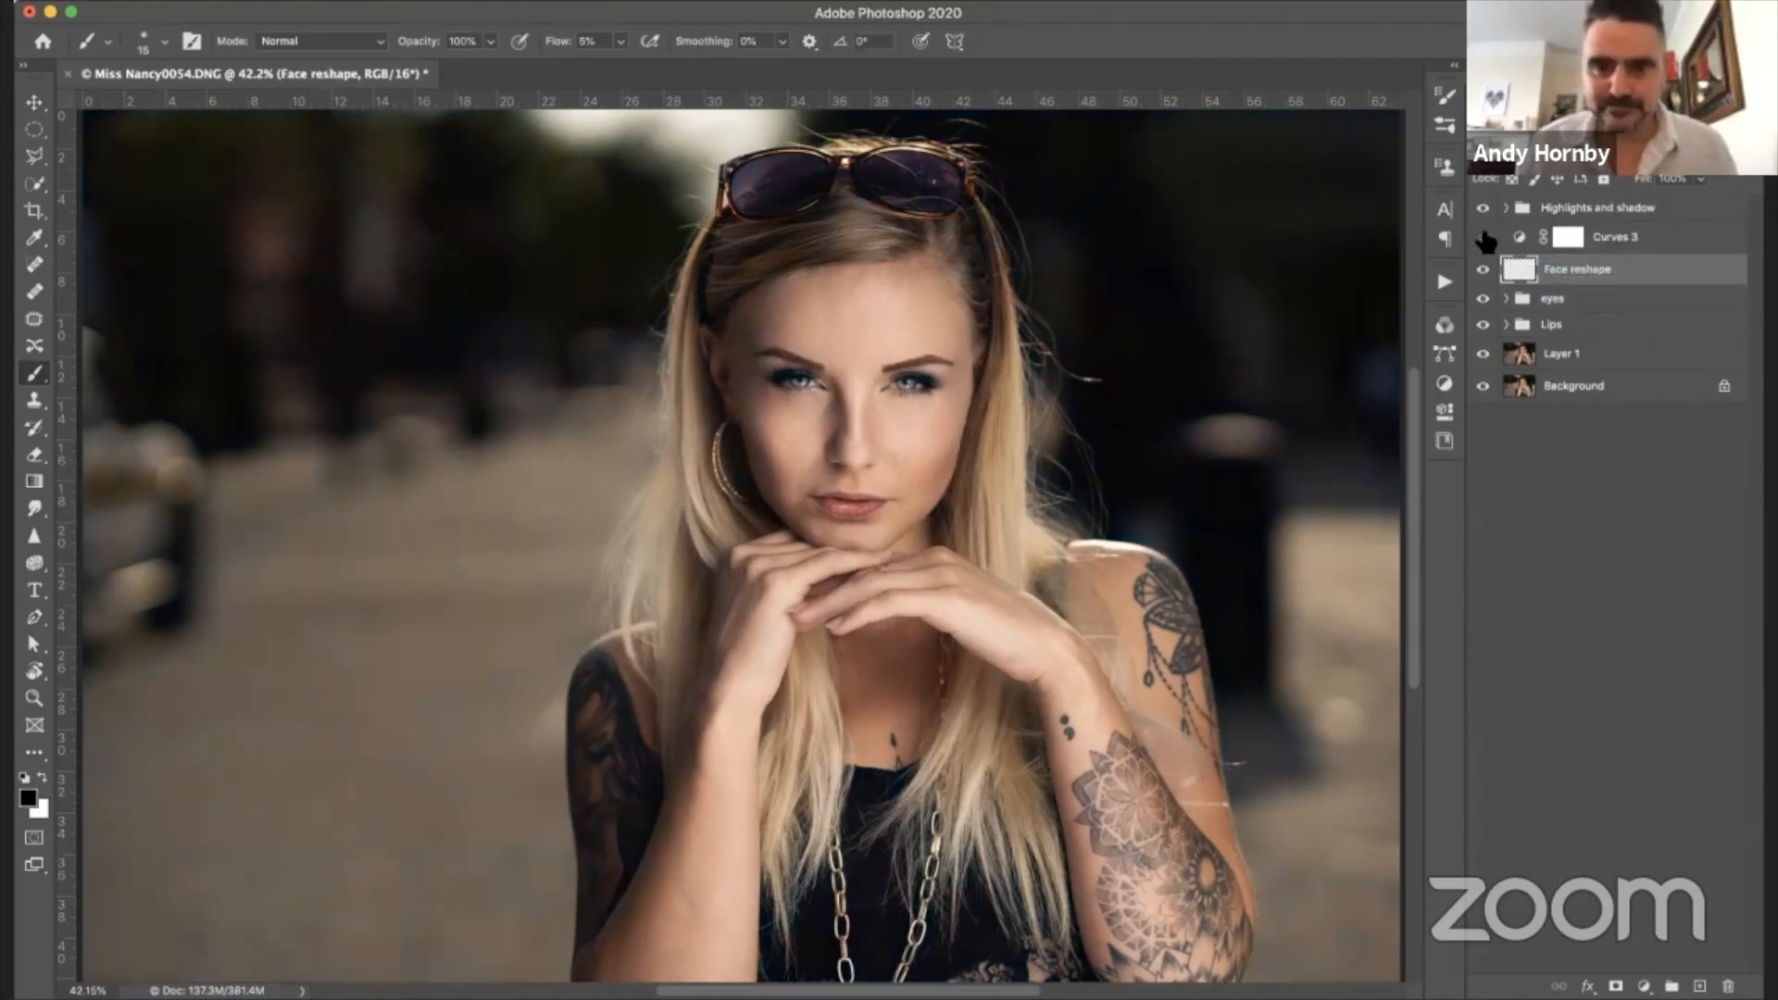
- Rename the Curves 3 adjustment layer as "Global colour"
double_click(1616, 237)
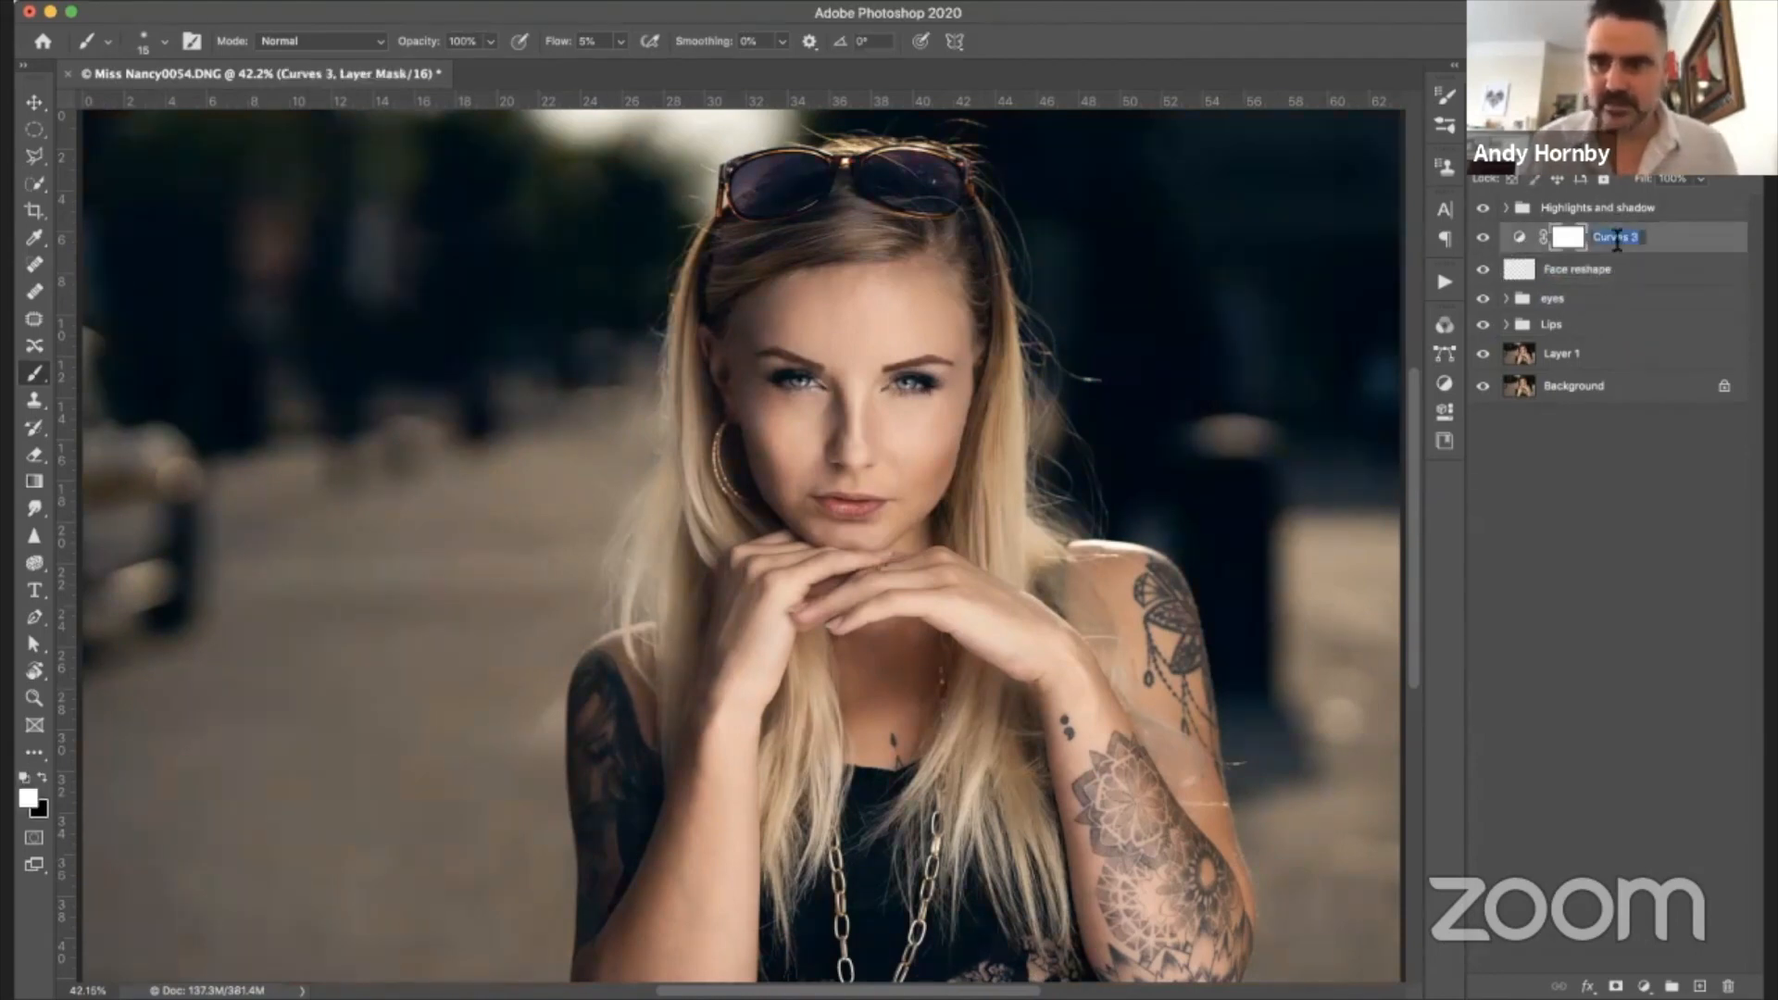
text(C)
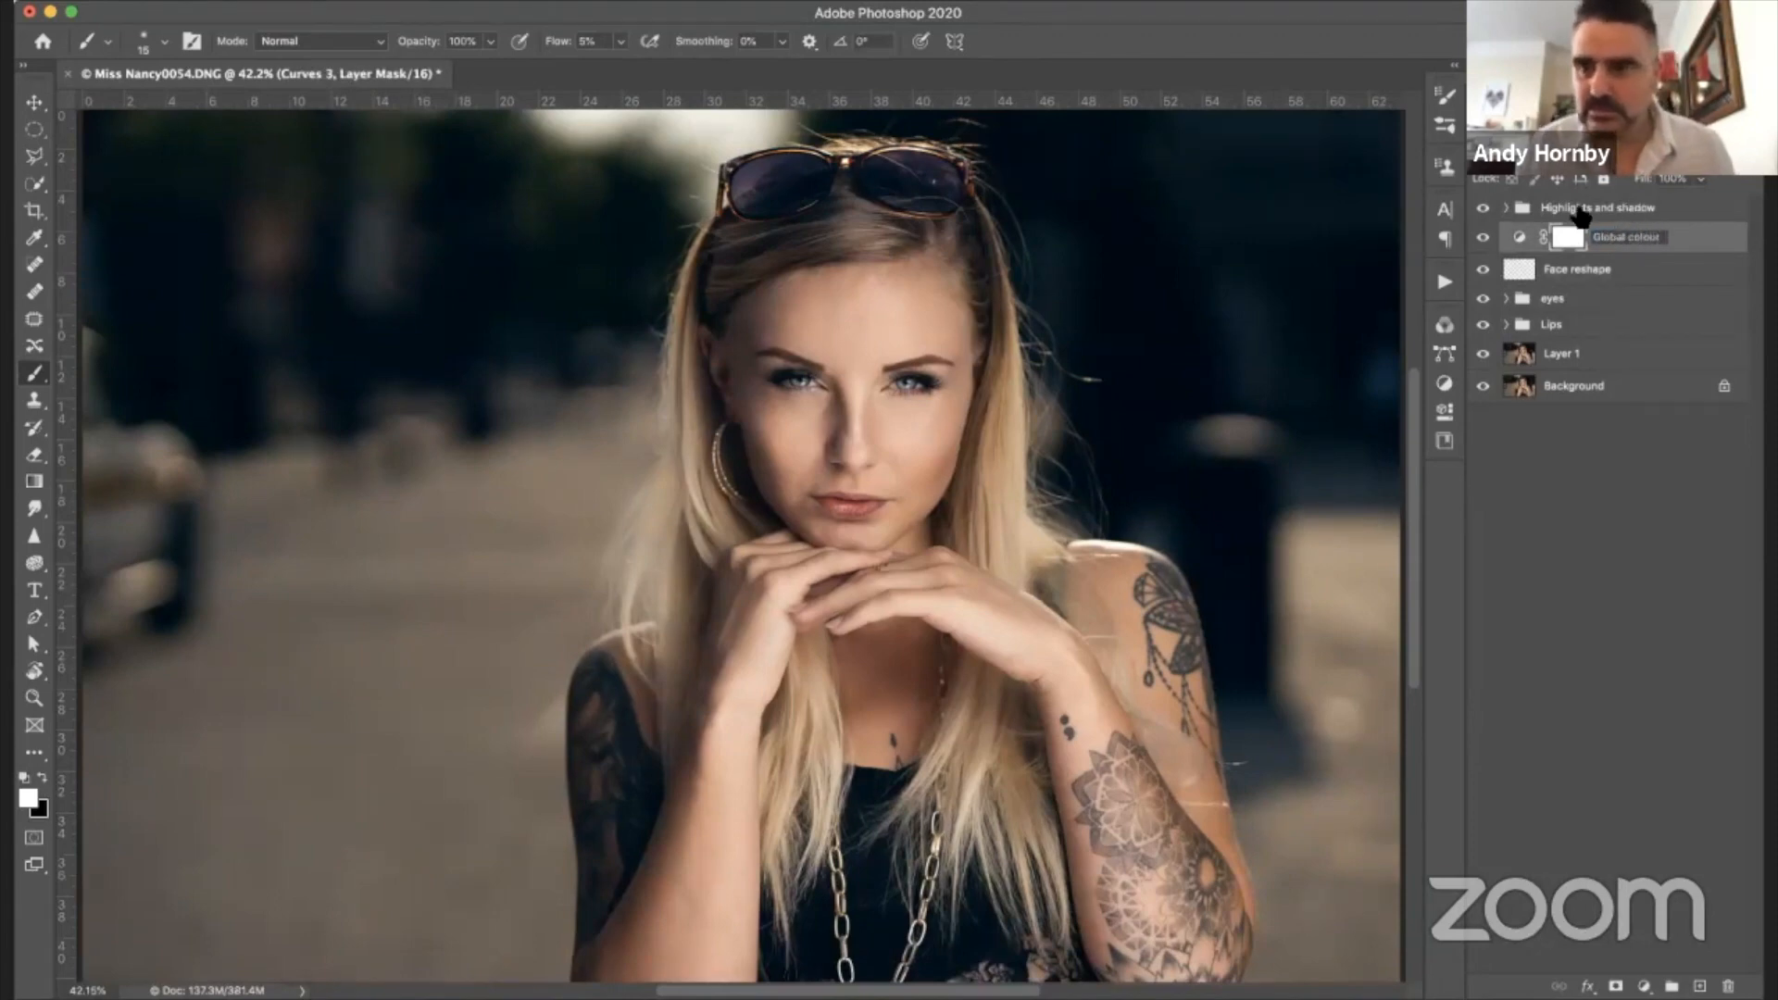
text(lobal colour)
key(Return)
- Rename Layer 1 as "BG" and deselect the layers
click(1568, 356)
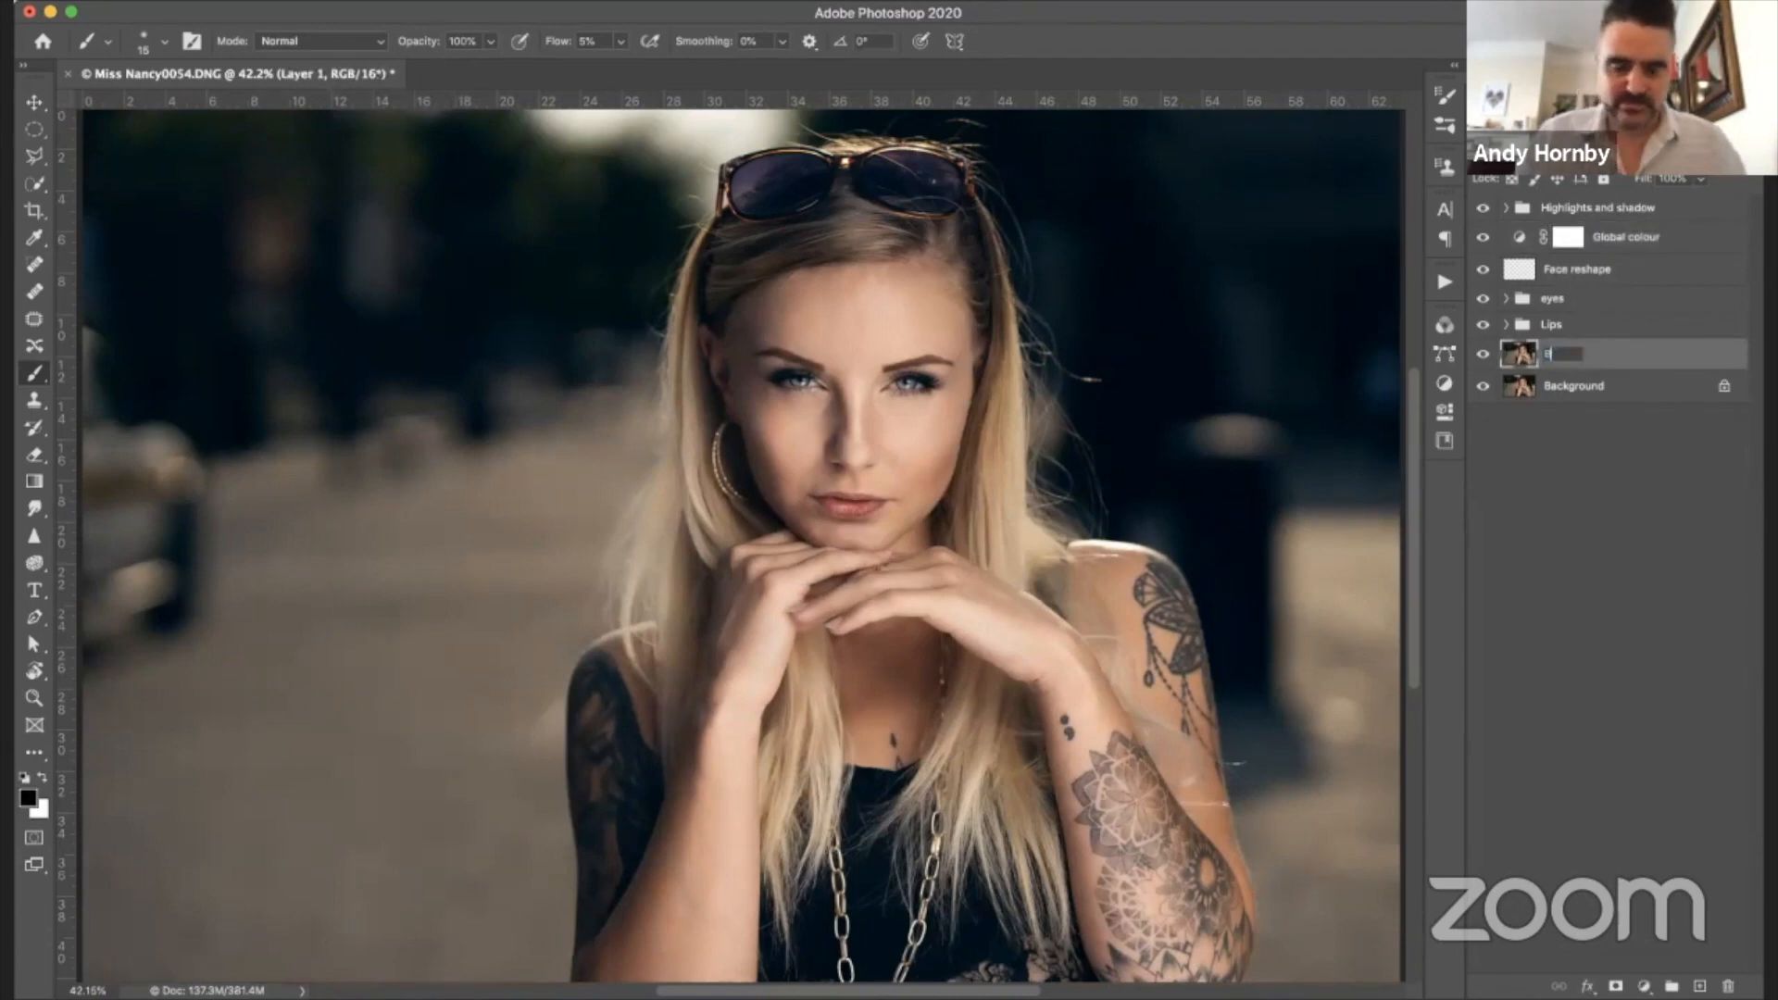
key(Return)
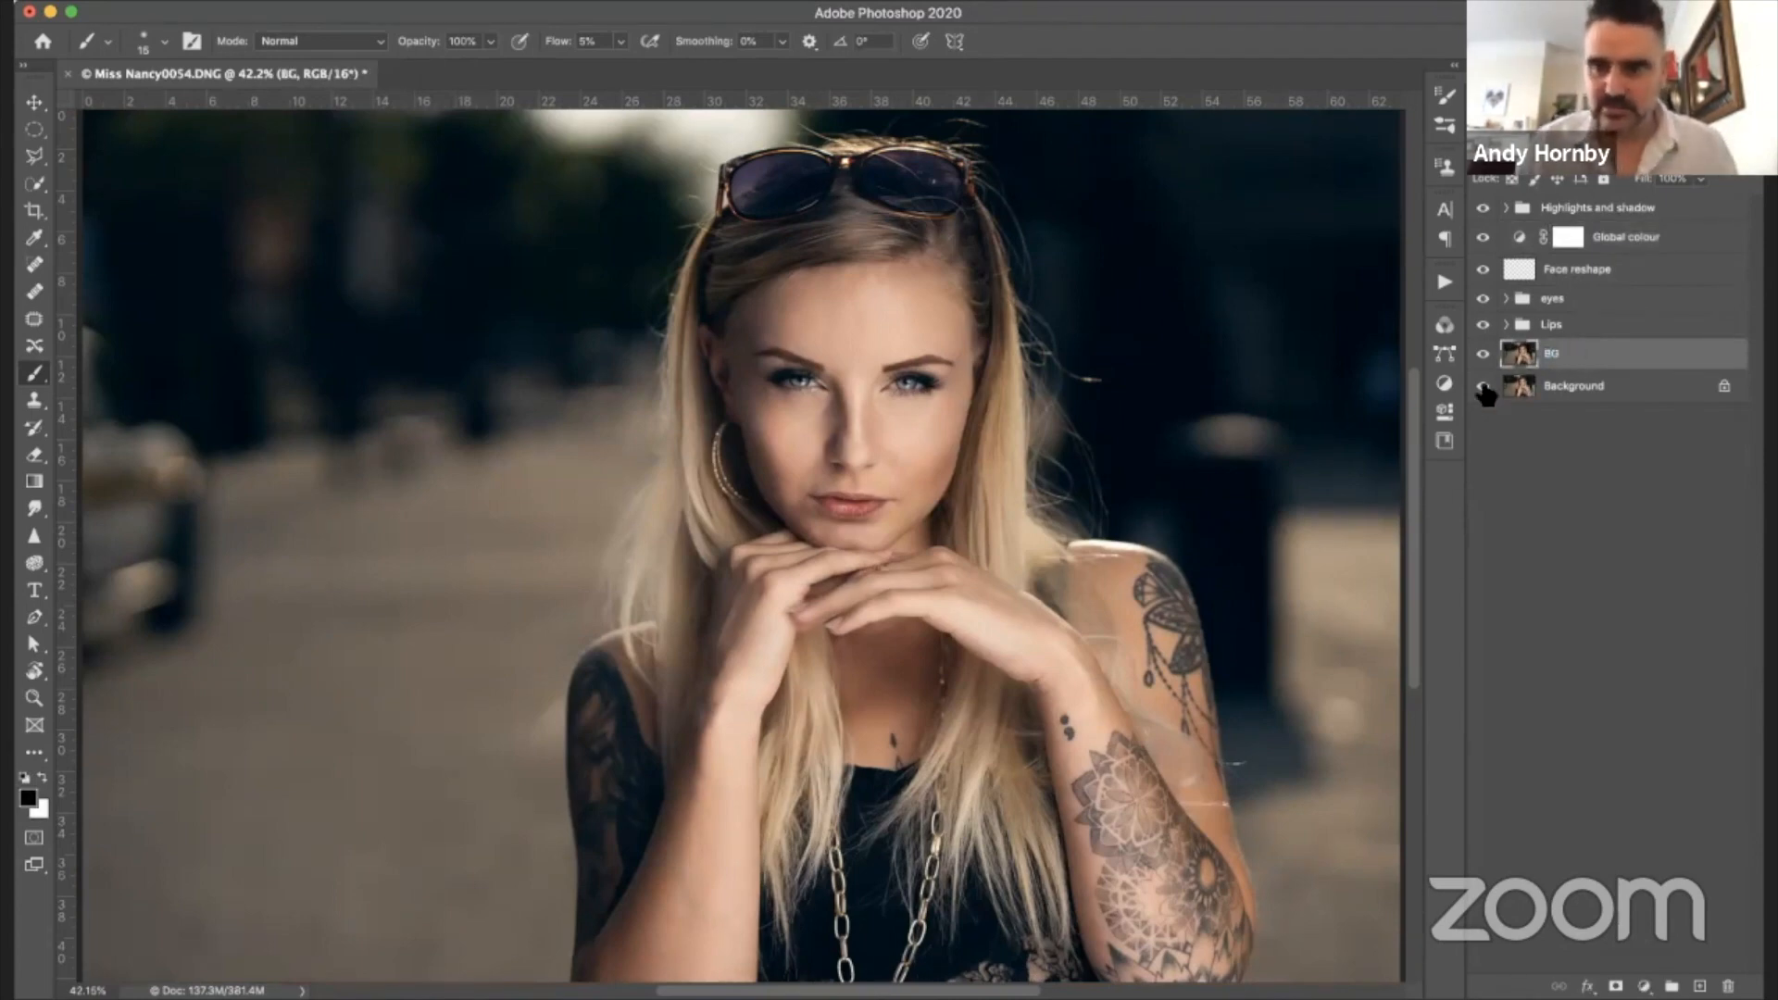
click(1572, 421)
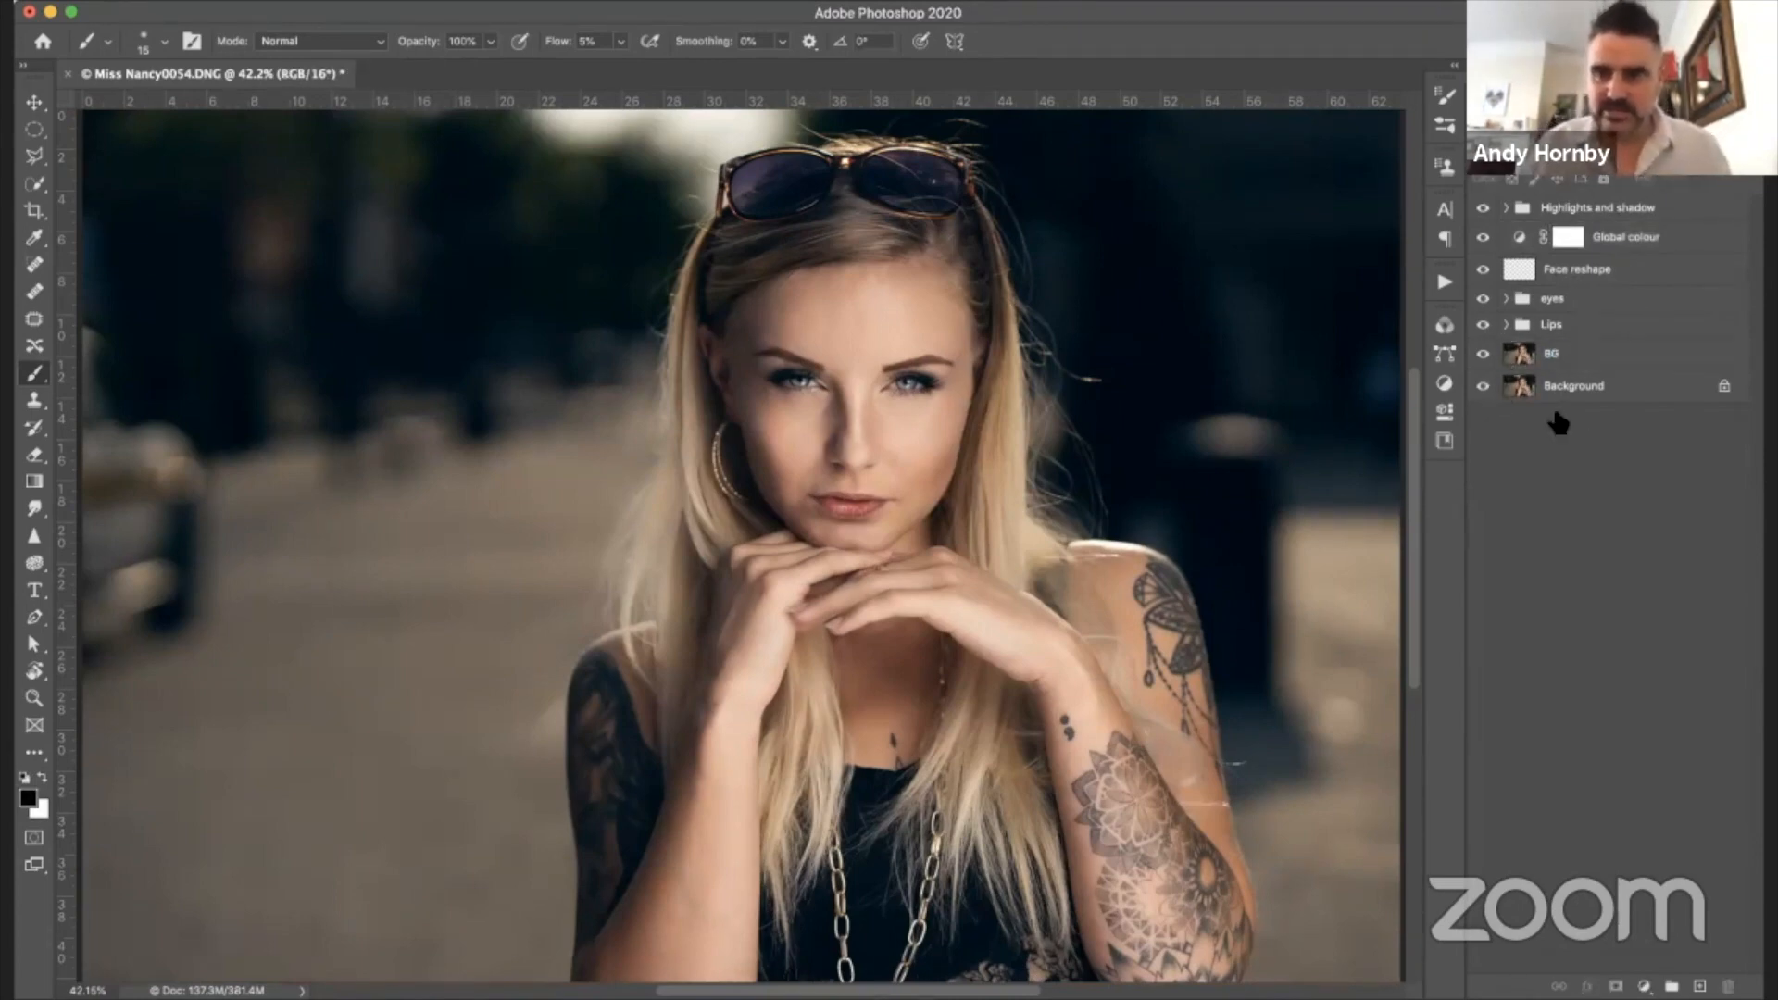
- Compare the BG layer with the original Background while all other layers are hidden, and rename BG as "Blemishes"
click(1482, 353)
alt+click(1483, 385)
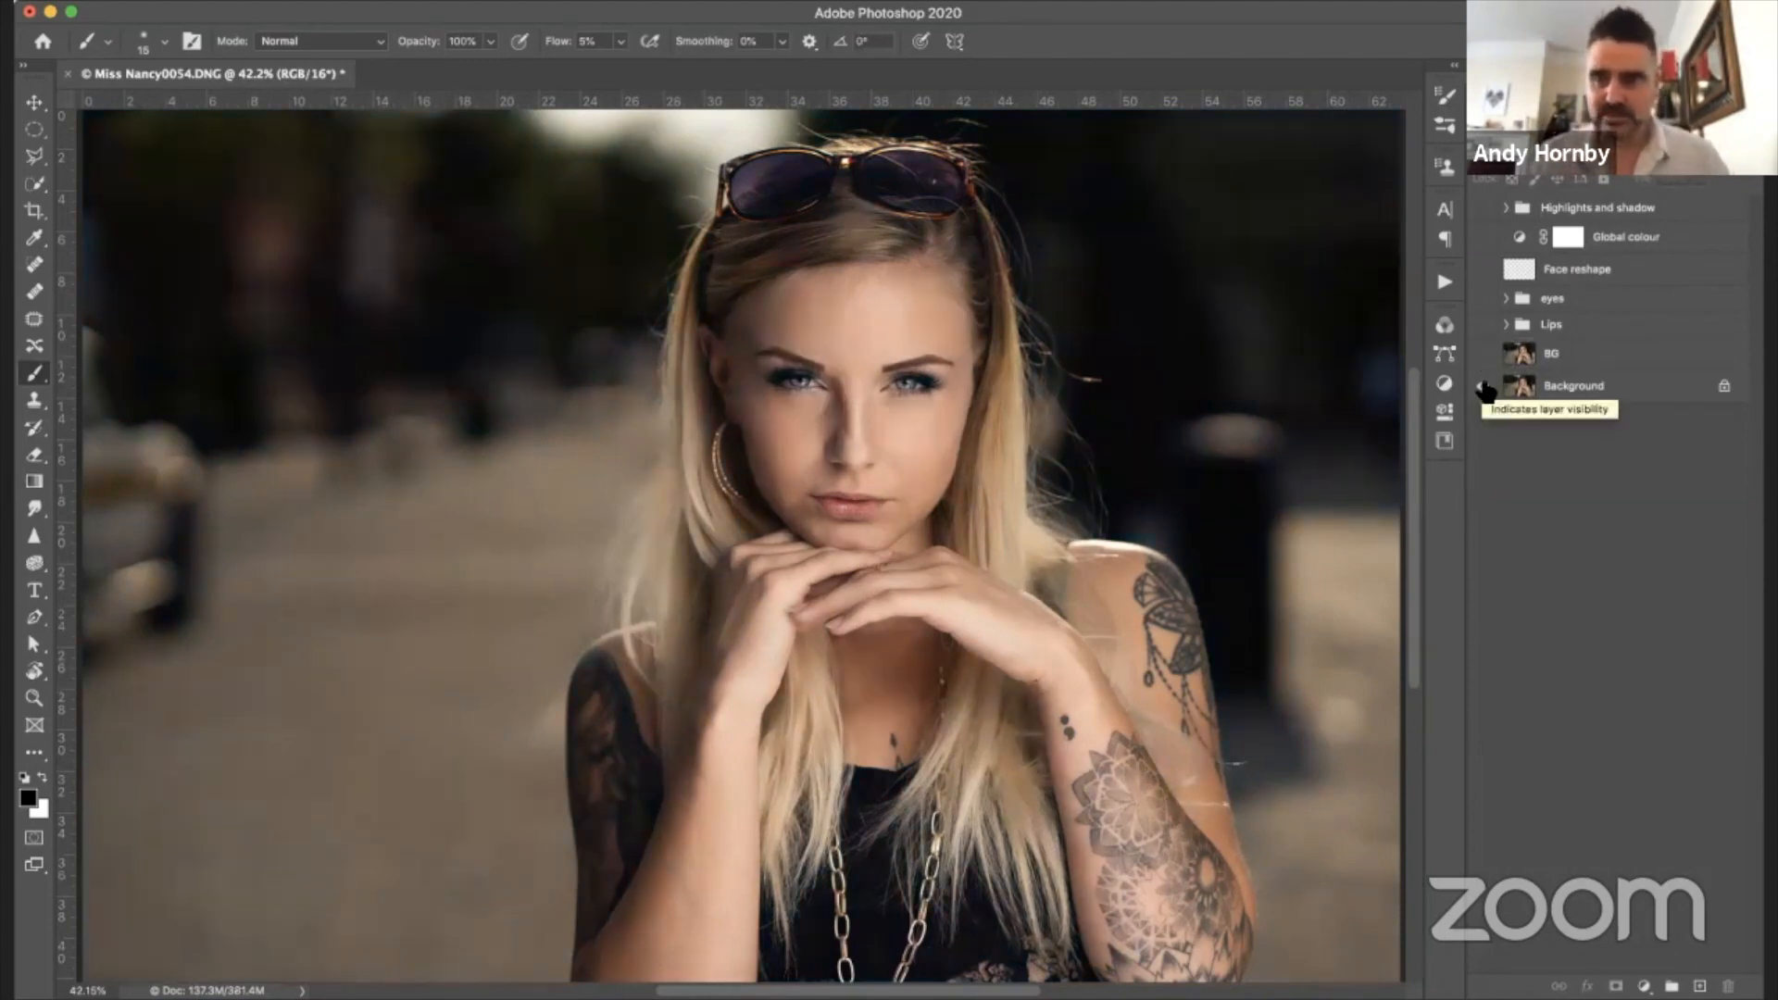
click(1483, 356)
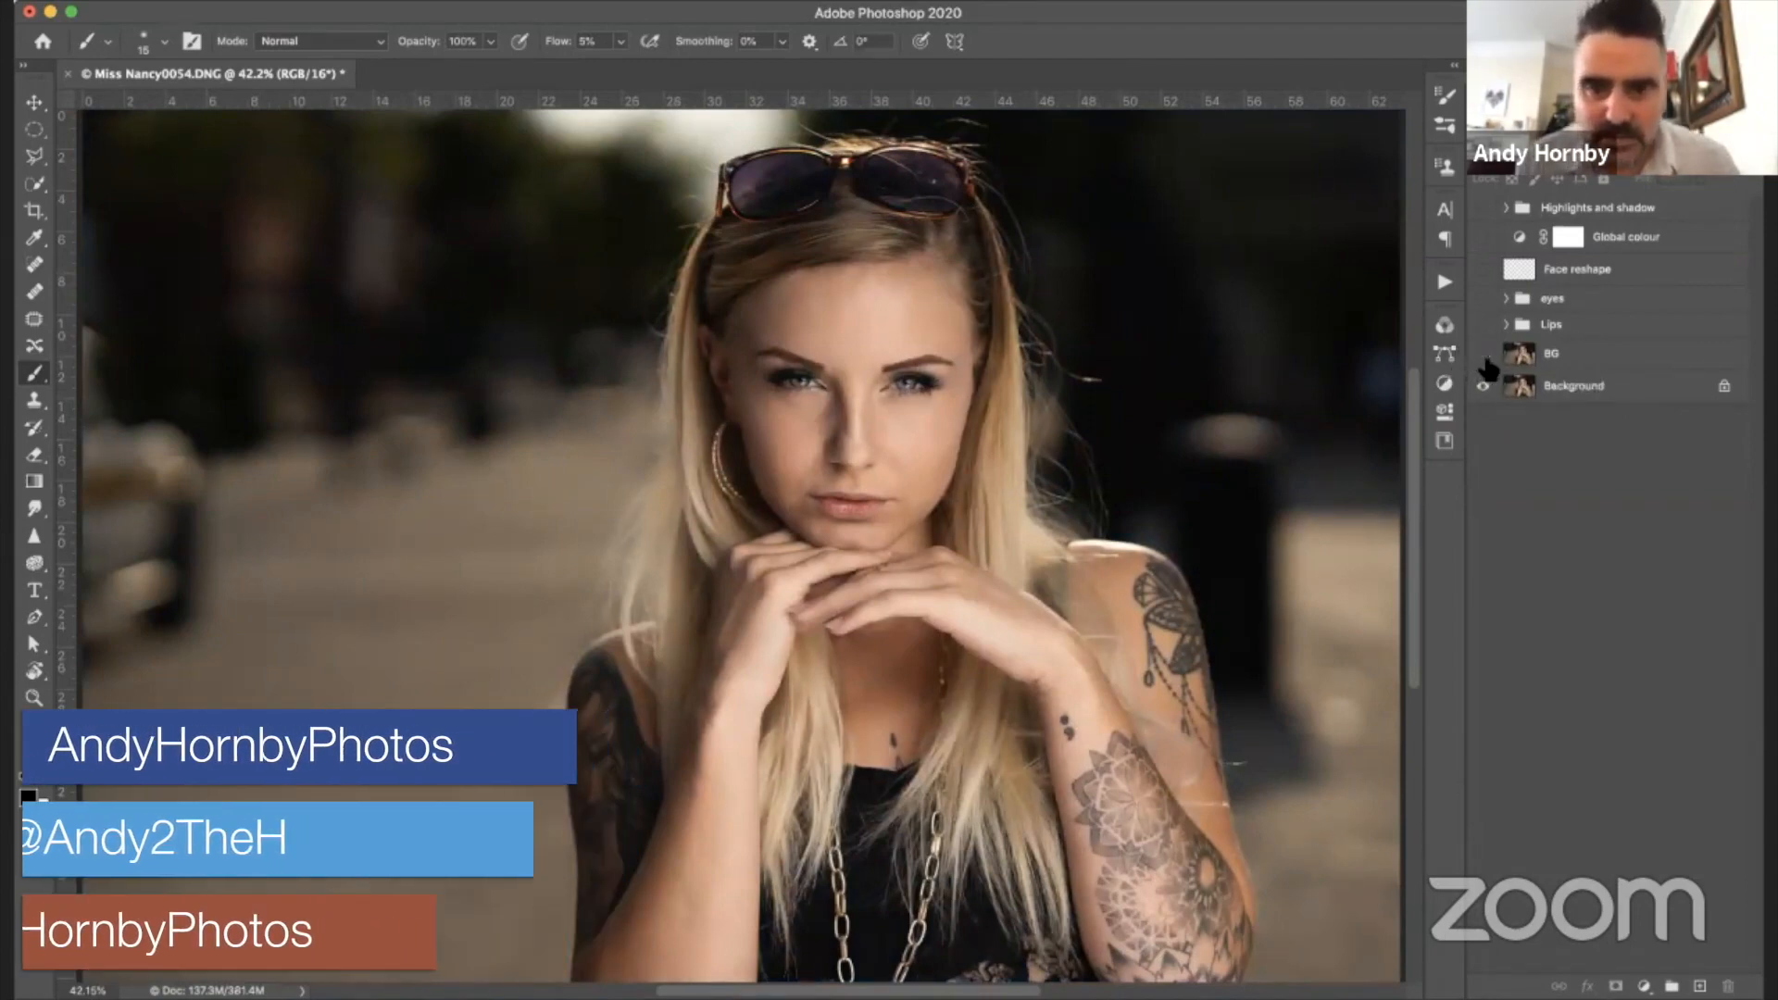
double_click(1554, 354)
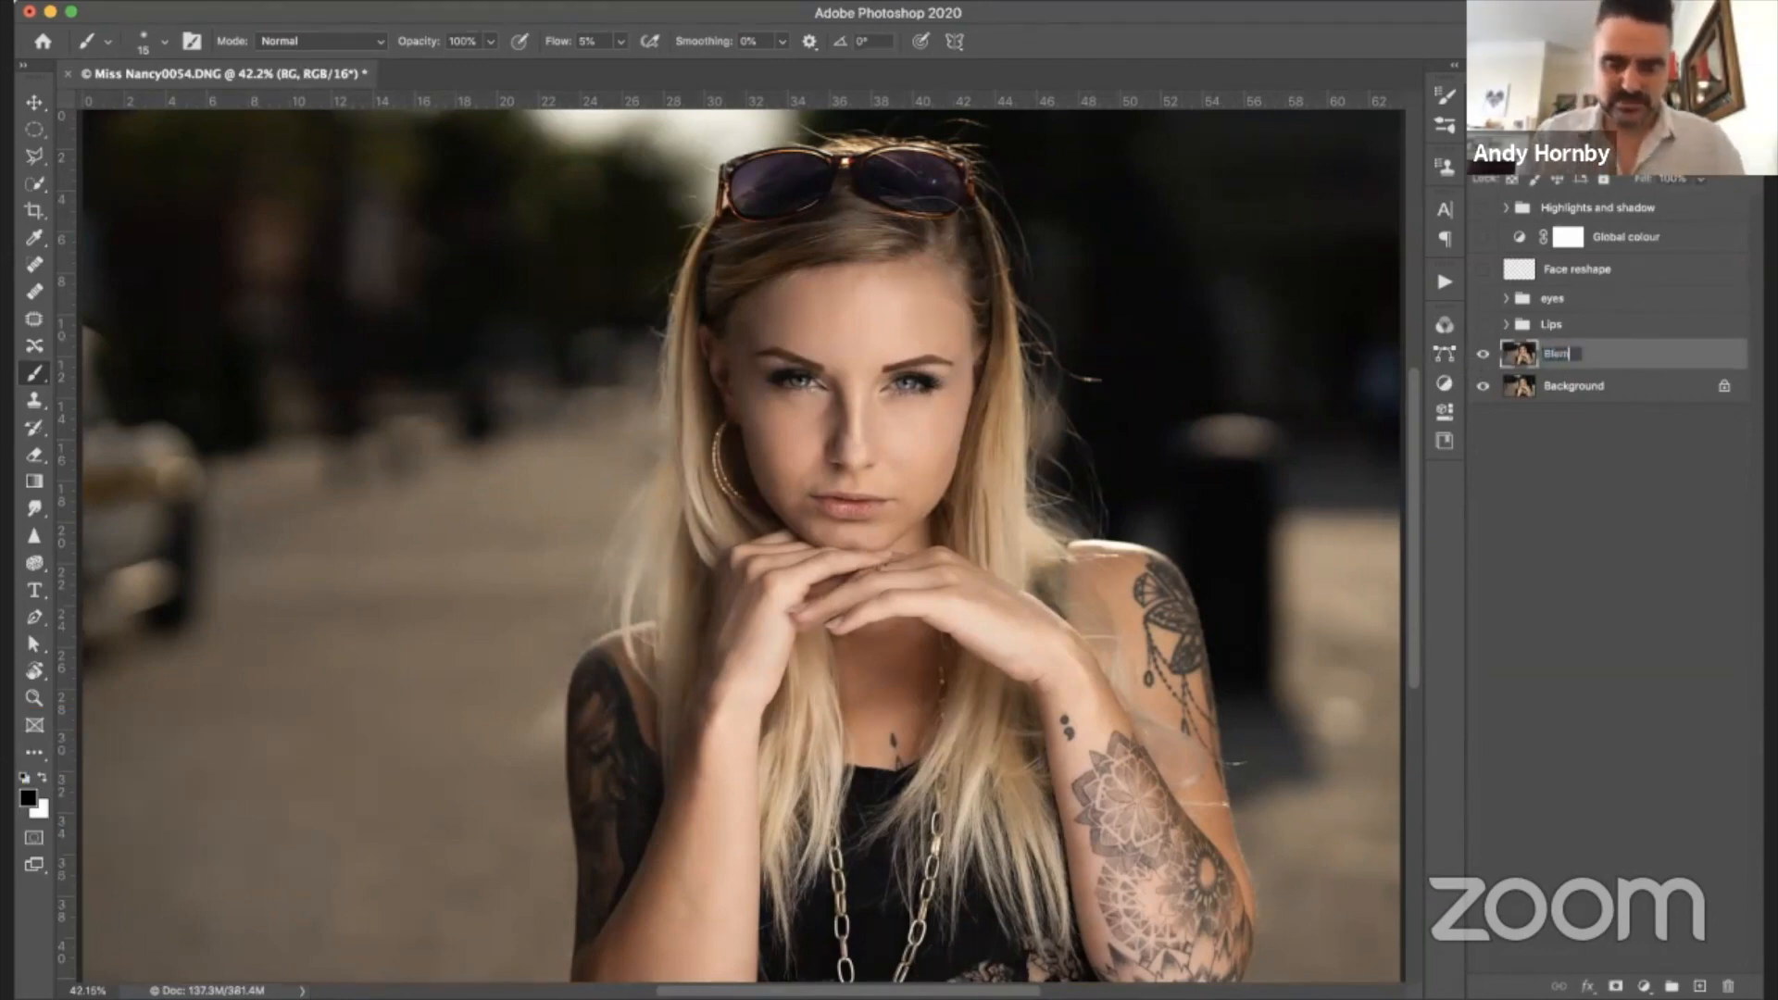
text(Blemishes)
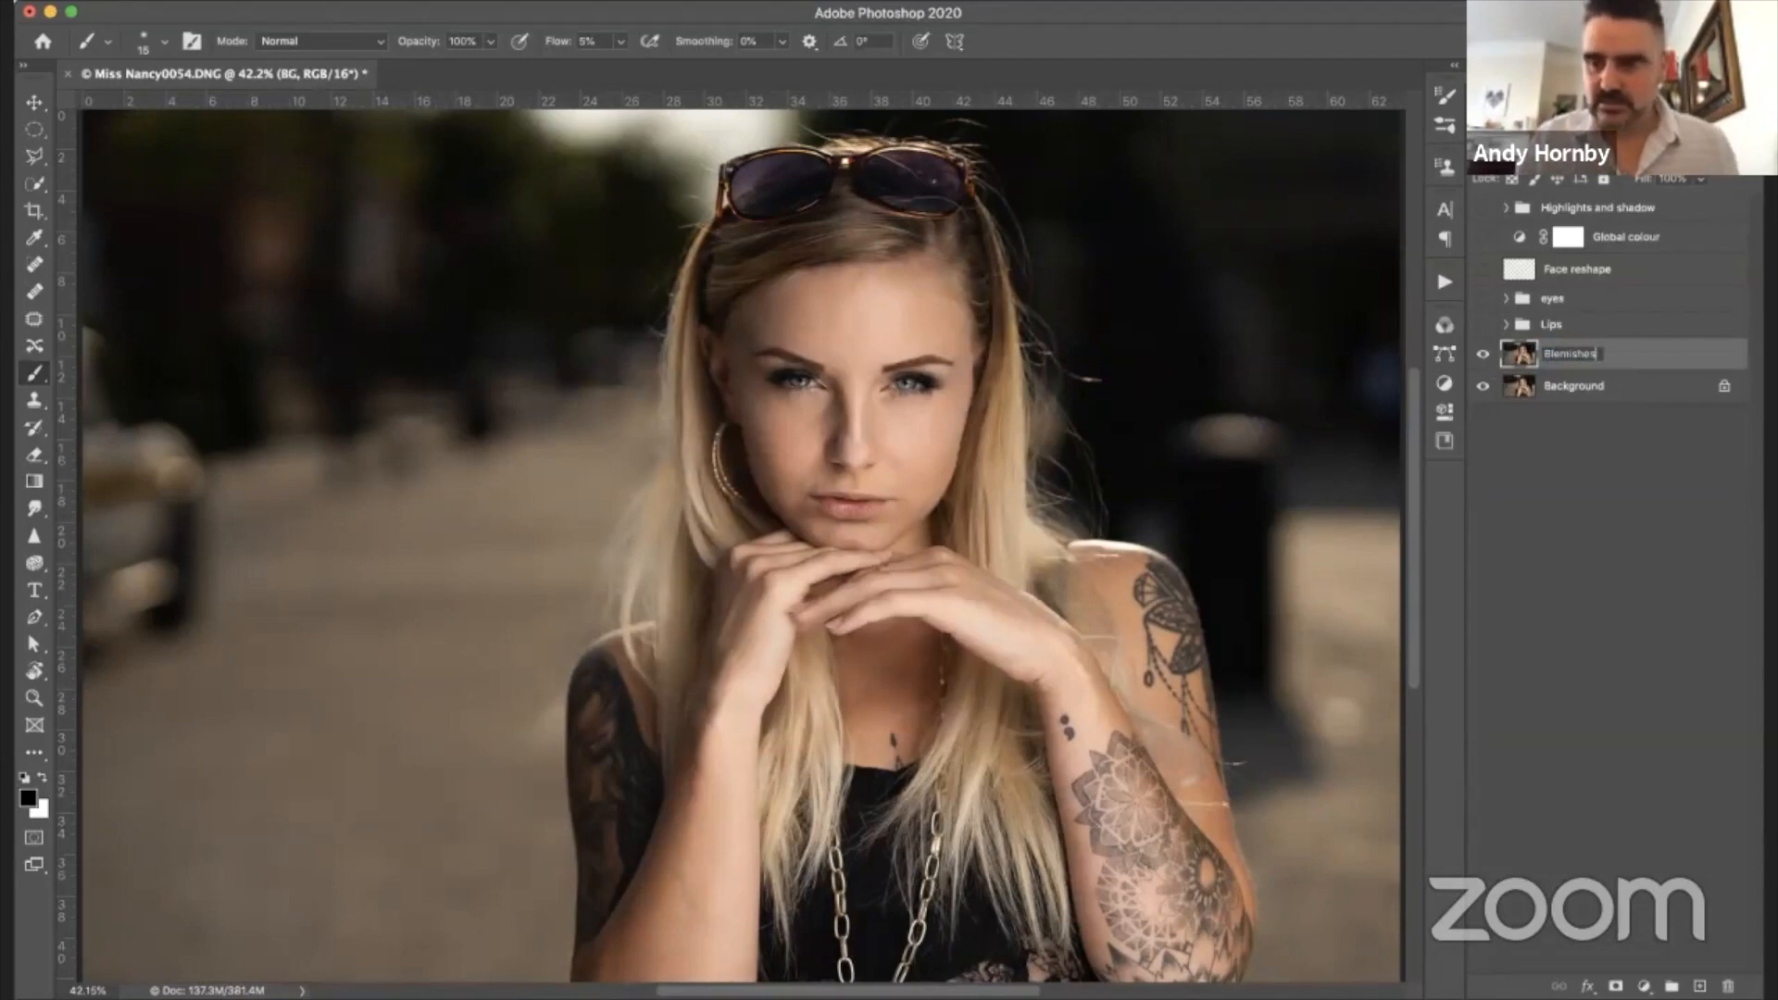
key(Return)
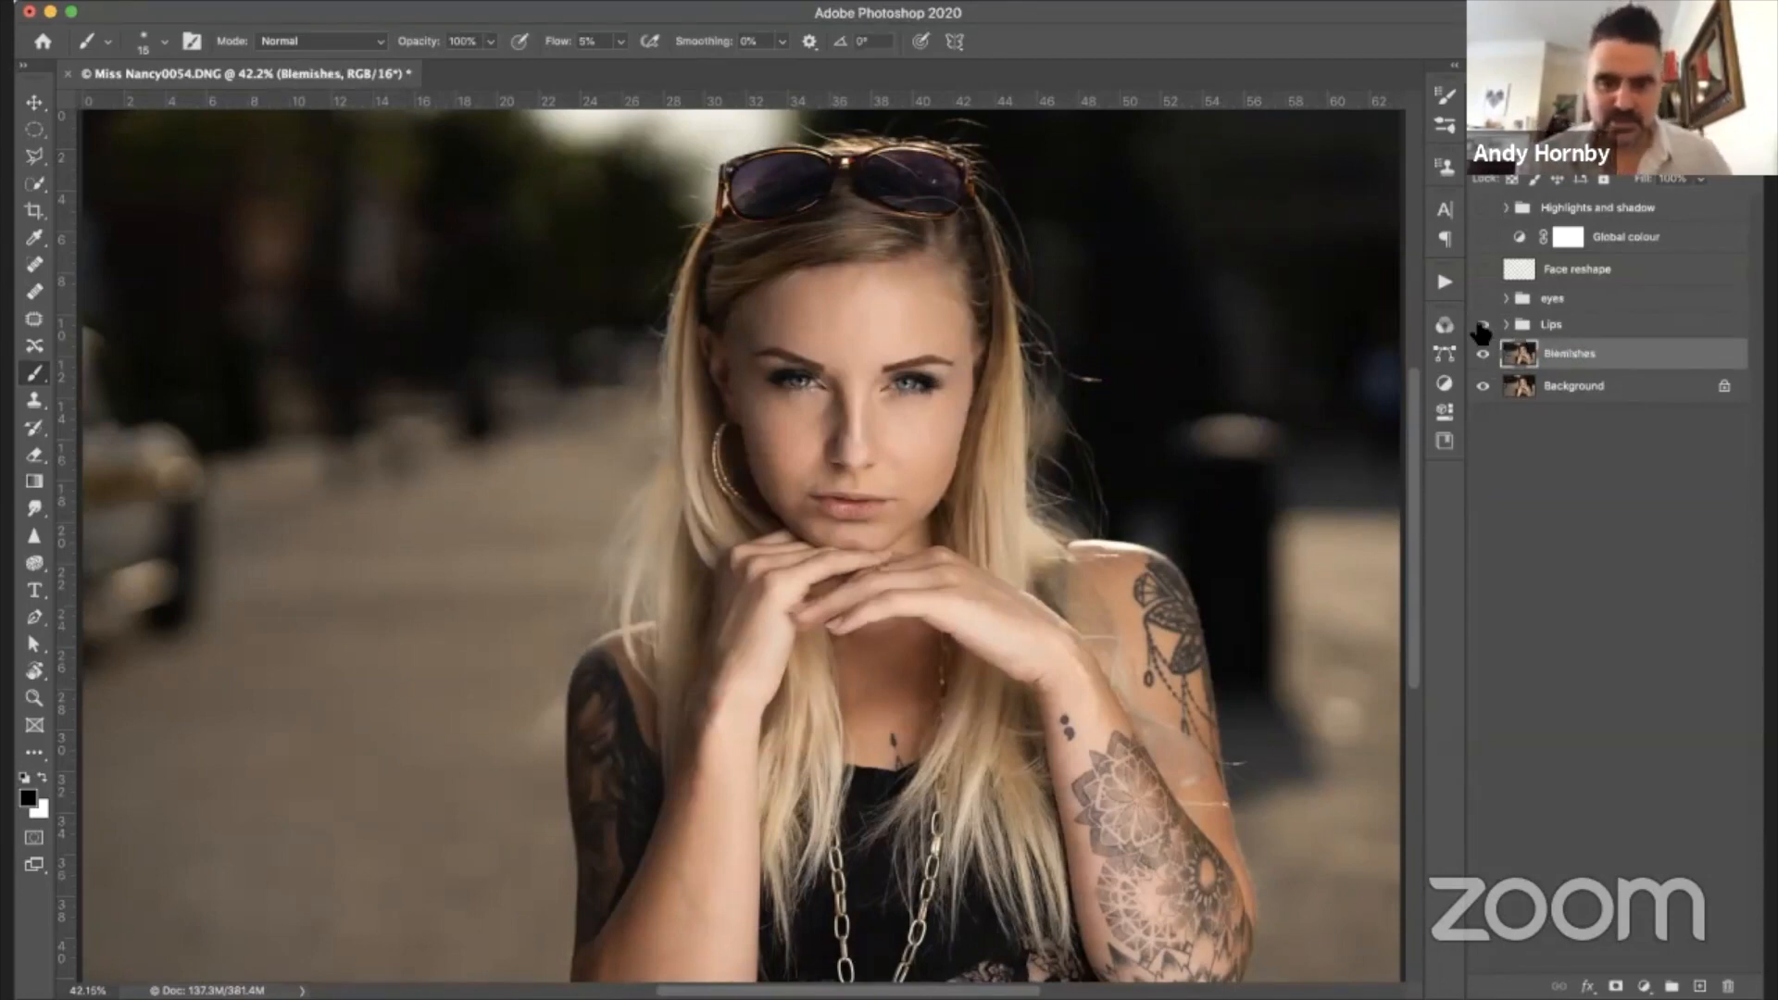
- Turn Lips, eyes, Face reshape, Global colour, and Highlights and shadow back on one after another, from the lowest up
drag(1481, 325, 1483, 298)
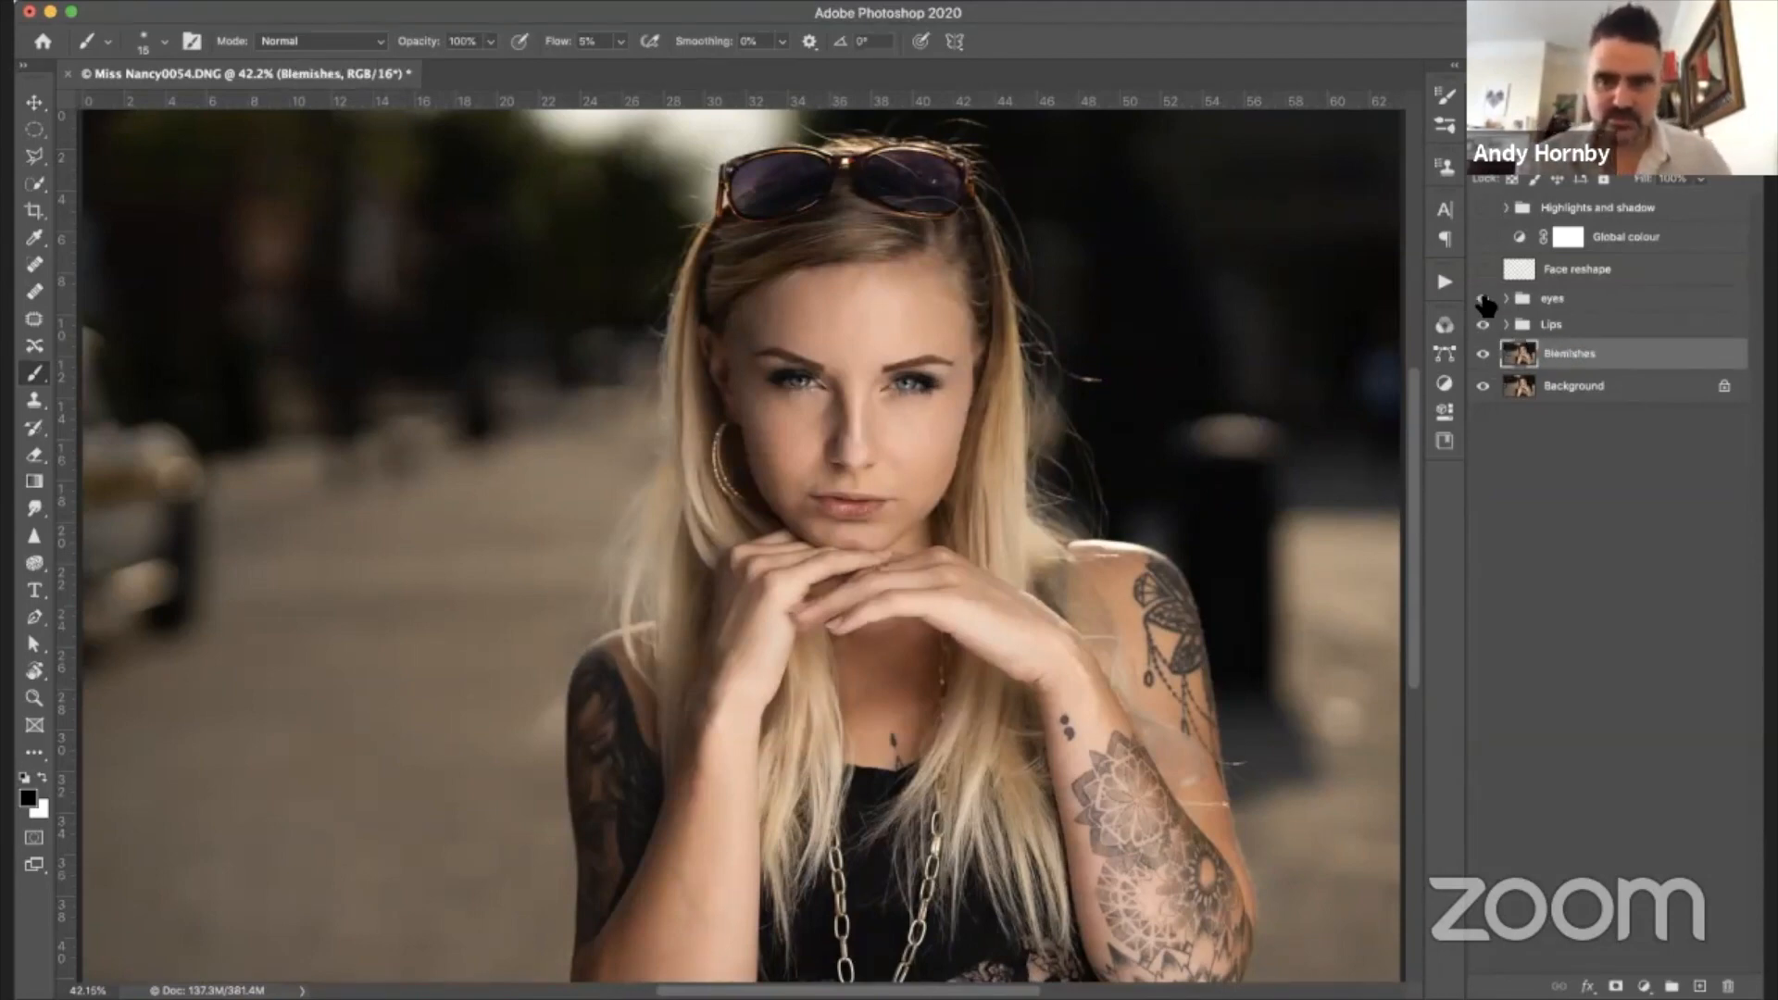
click(1484, 269)
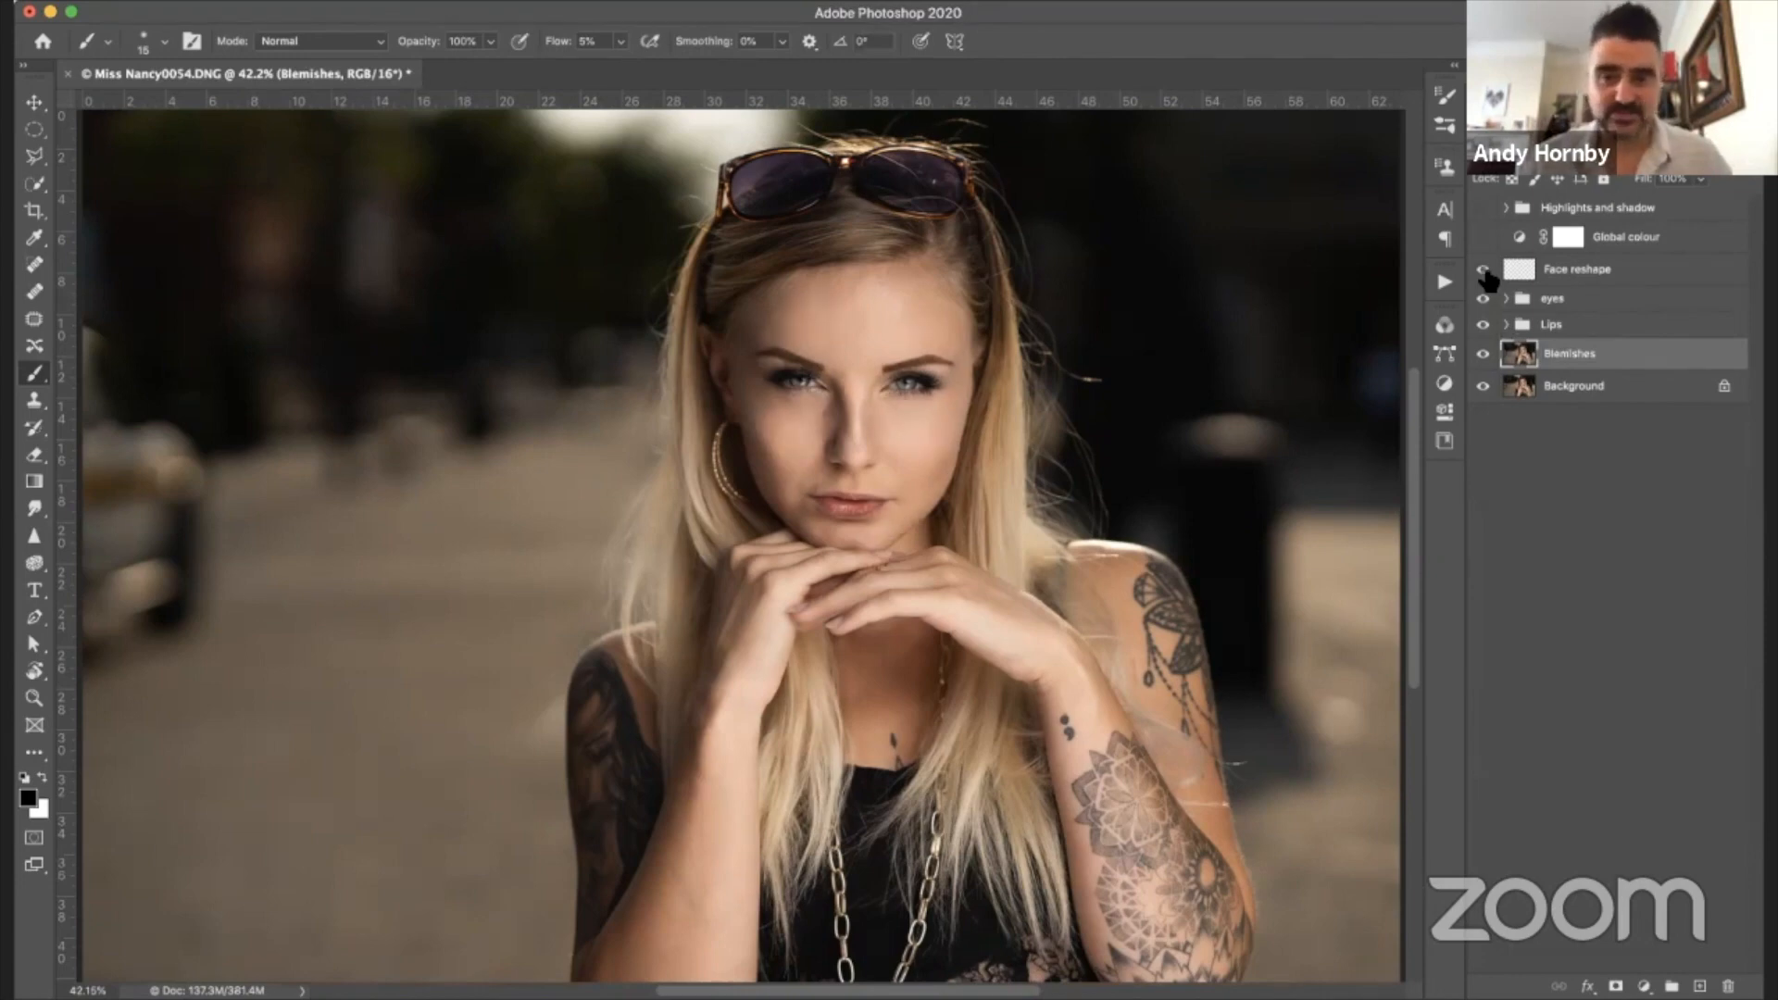
click(1483, 238)
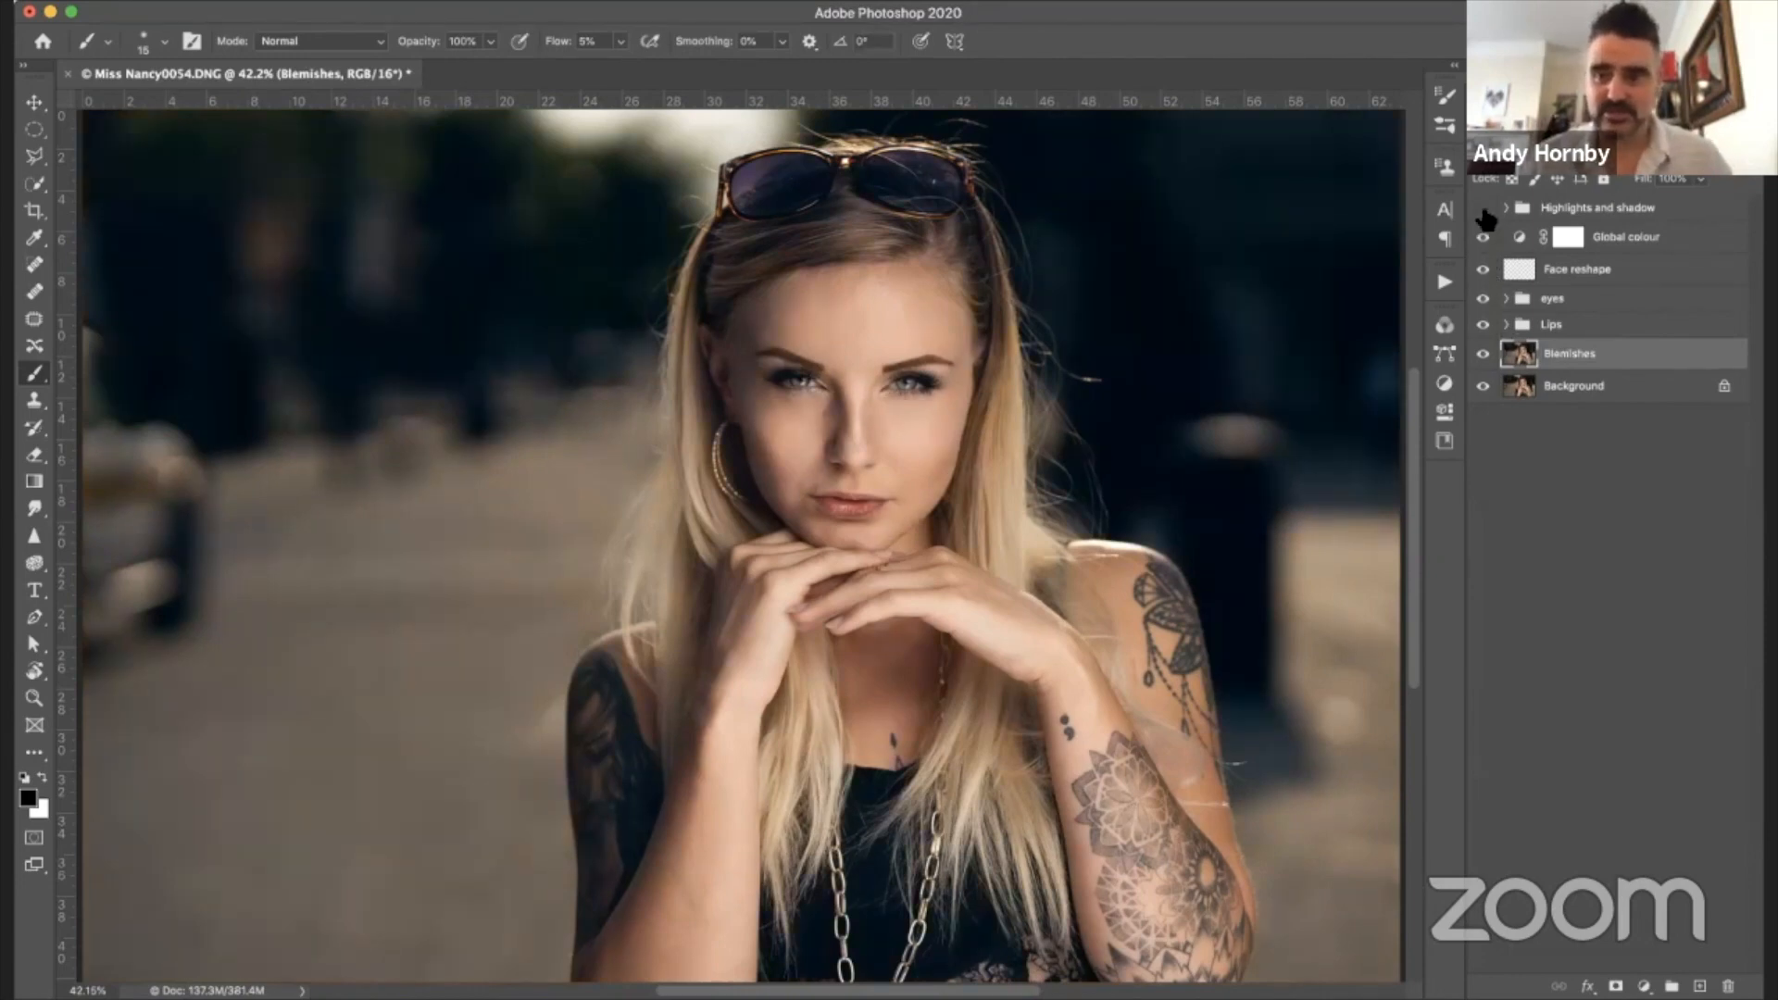
click(1483, 210)
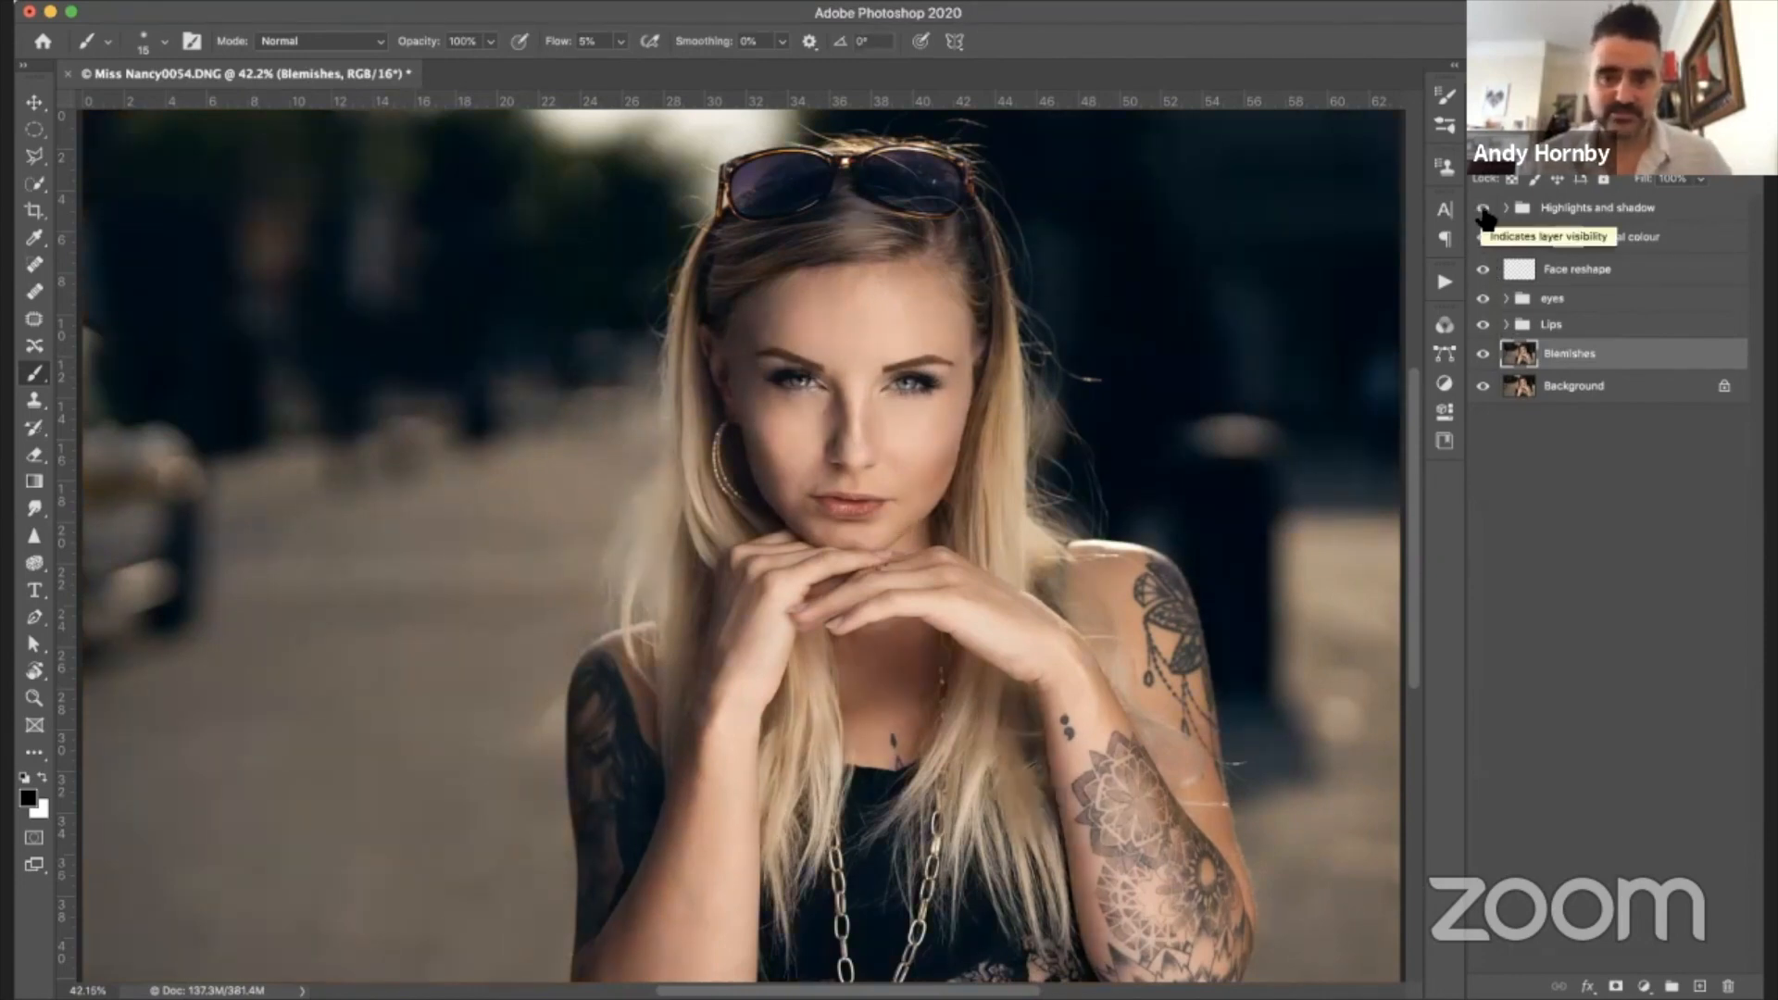
- Expand the Highlights and shadow, eyes and Lips groups to review the layers inside them
click(1506, 209)
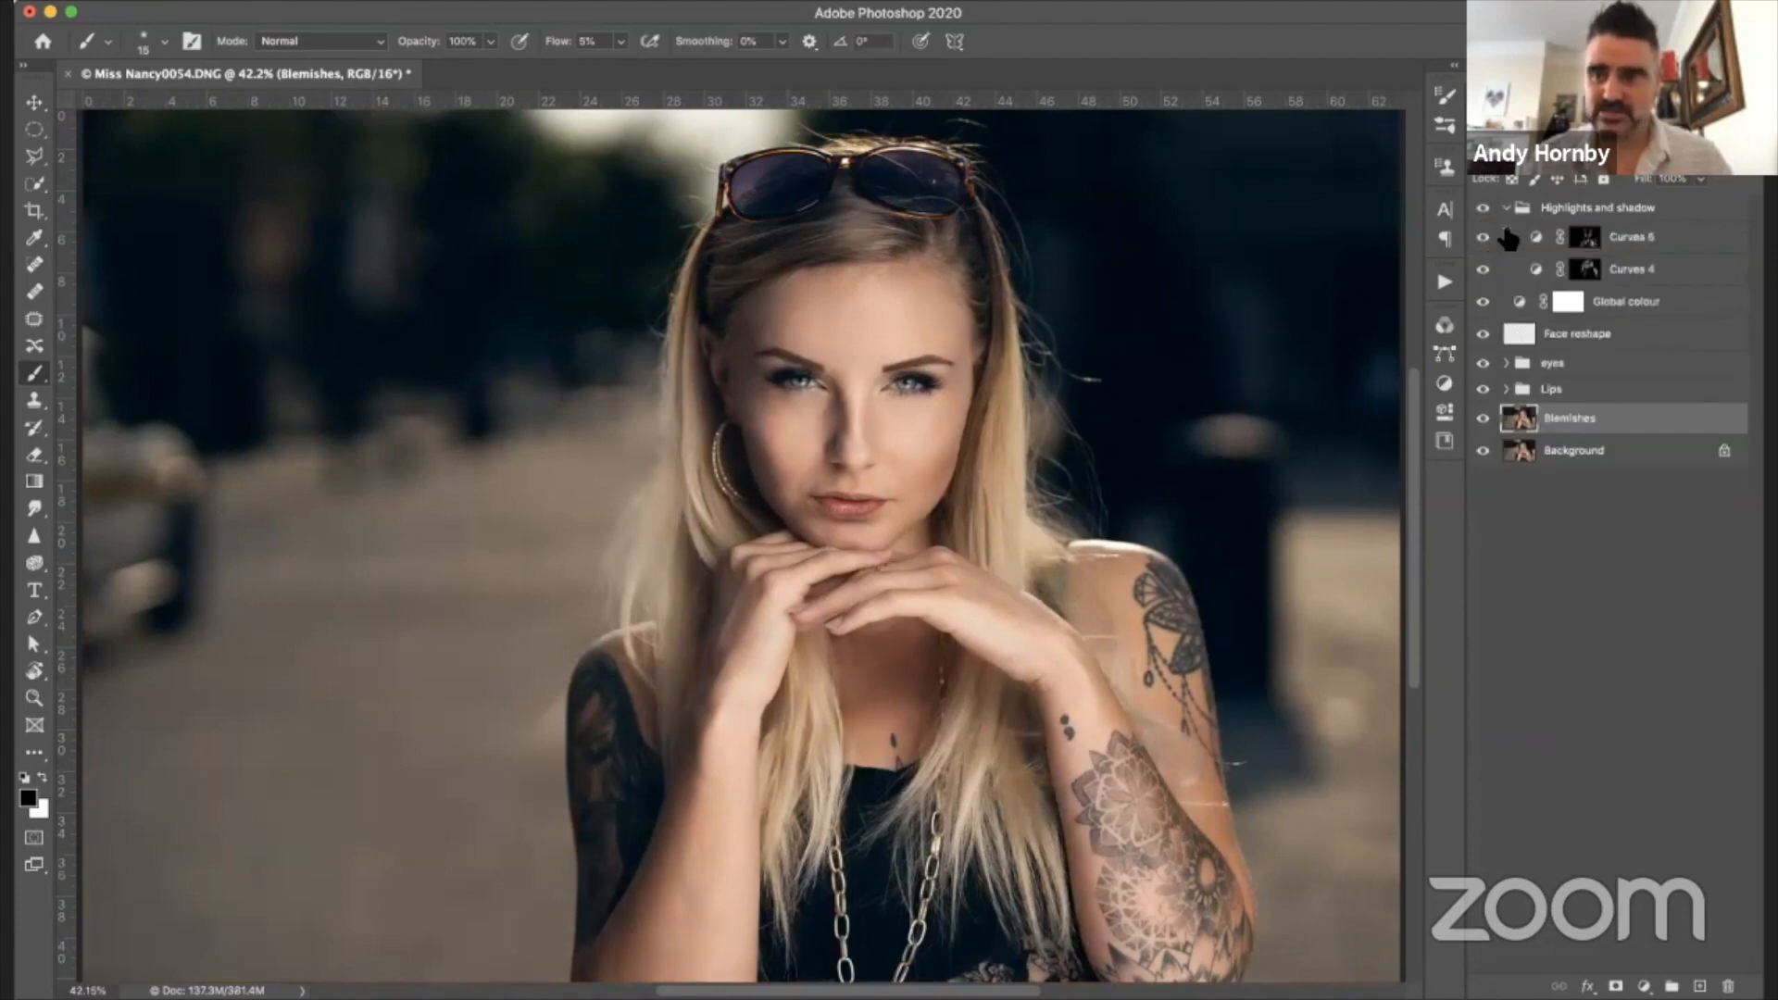
click(1506, 363)
click(1506, 486)
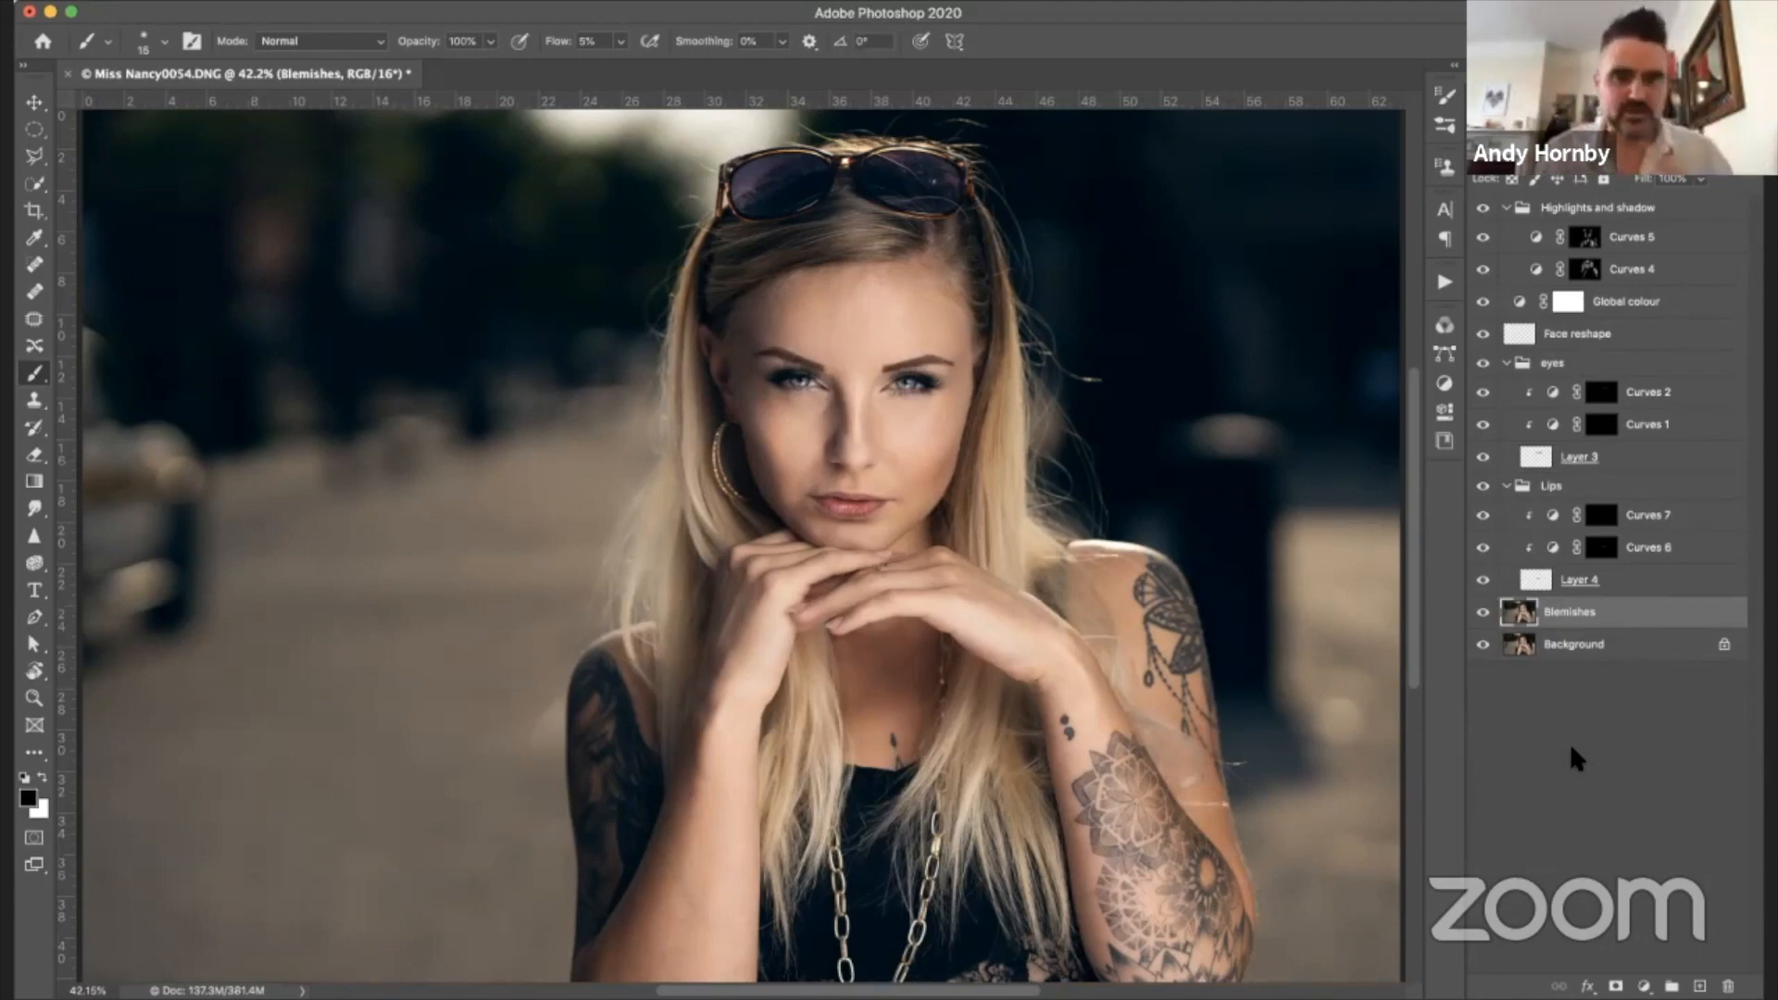
- Add a black (#000000) Solid Color fill layer at the top of the Highlights and shadow group
click(1648, 212)
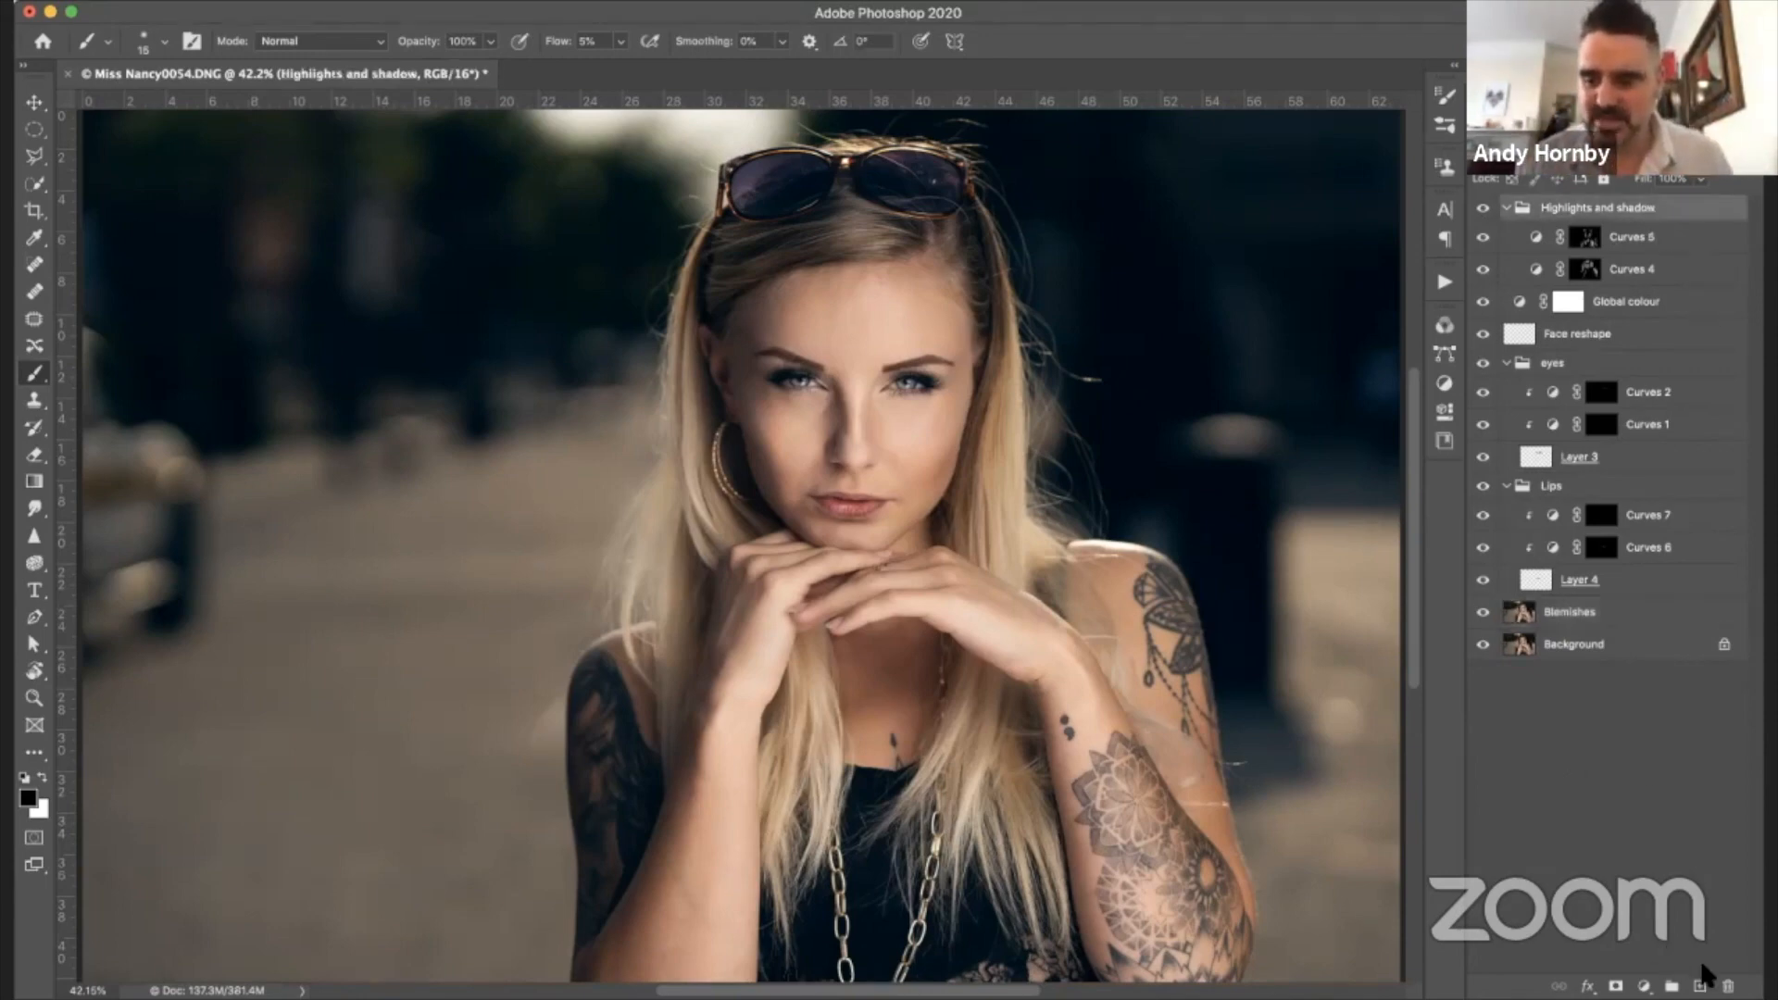
click(1644, 987)
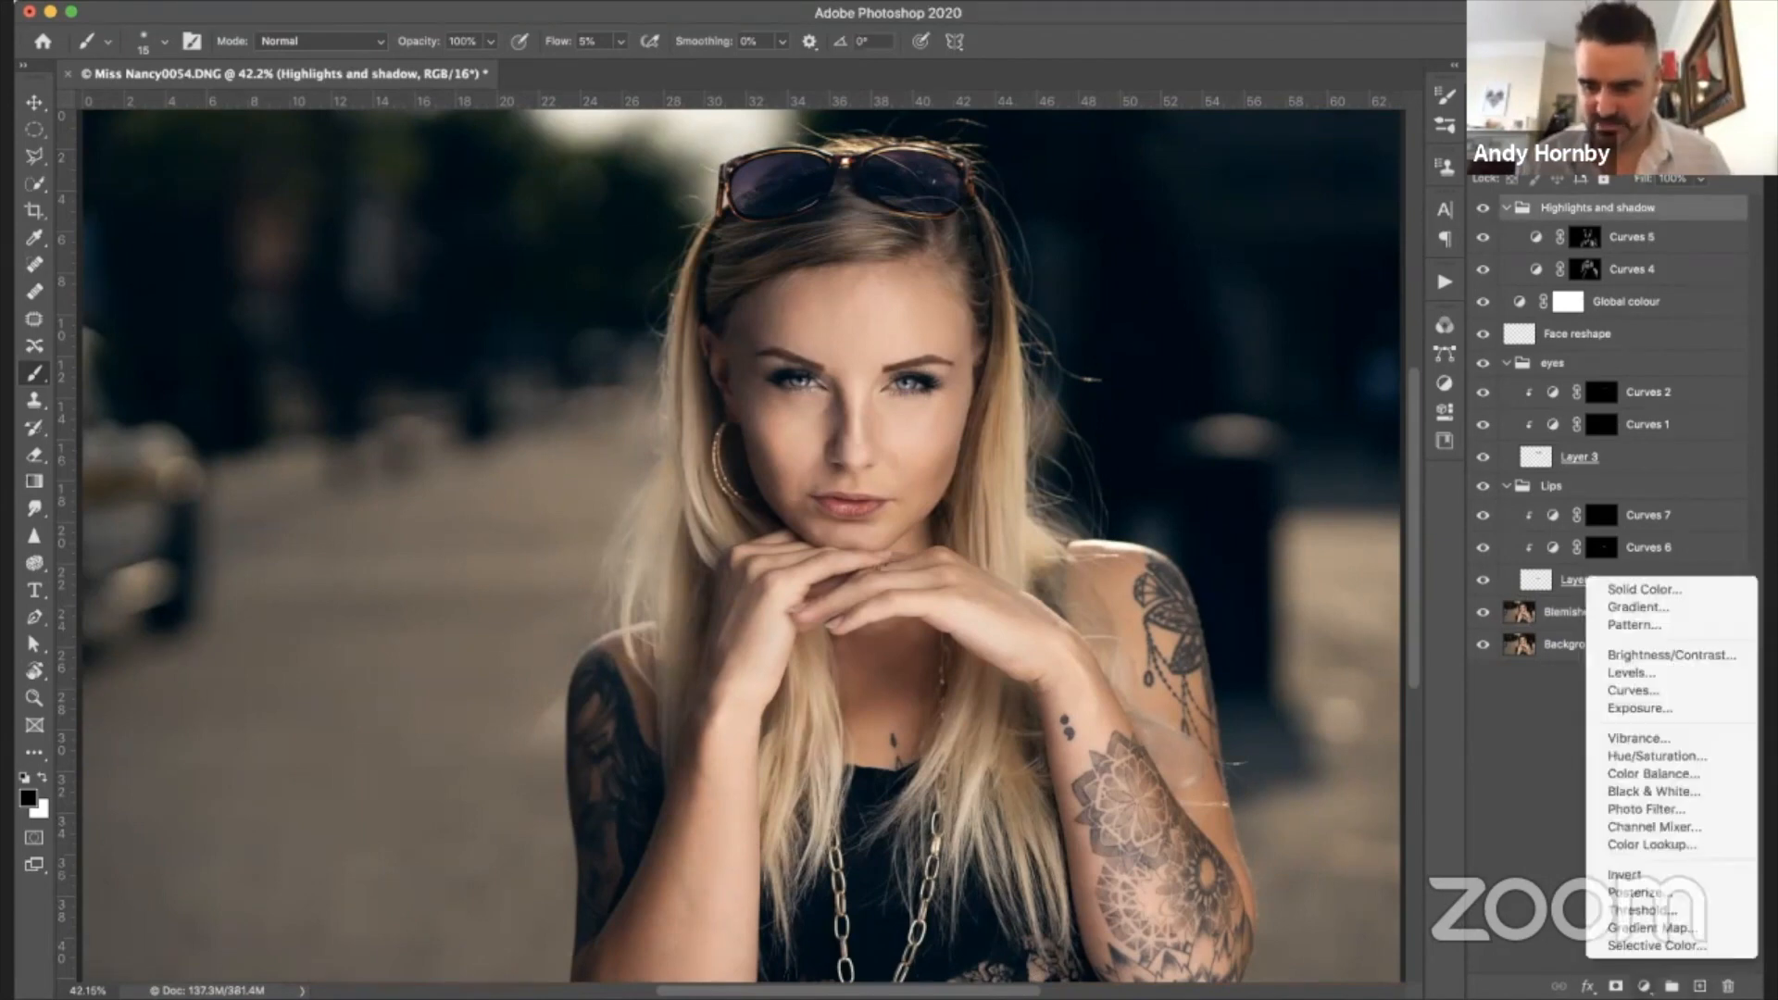
click(1650, 581)
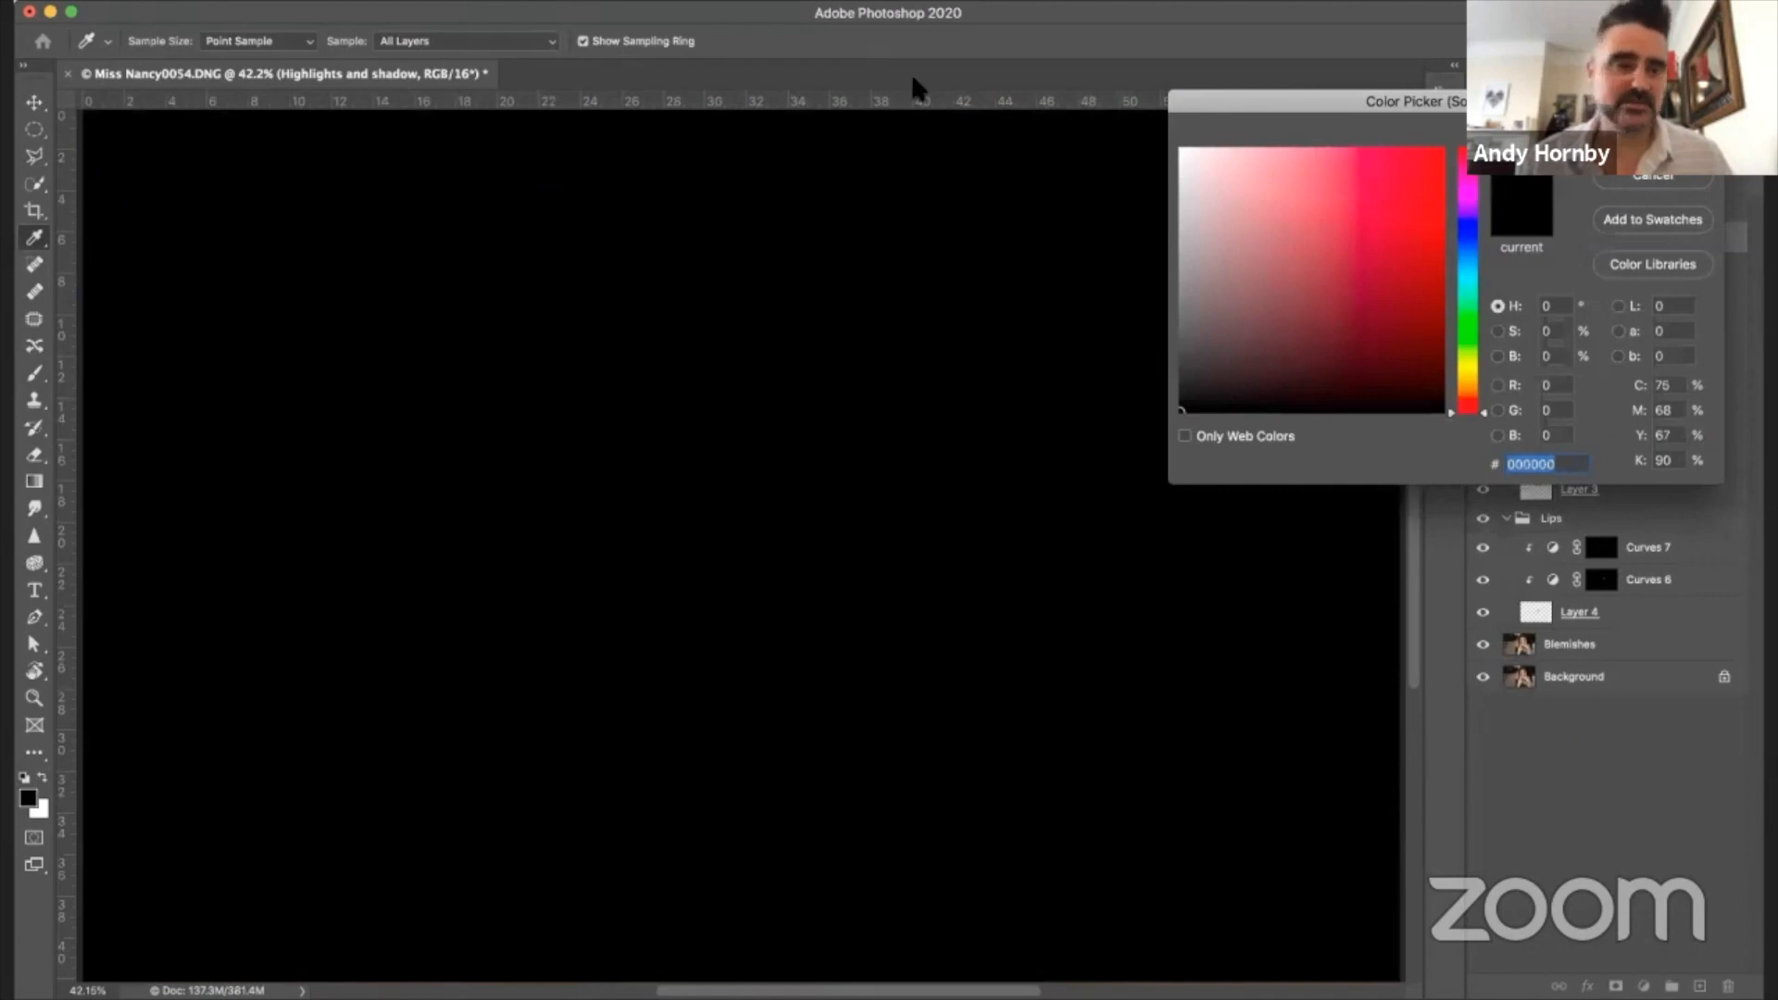
key(Return)
key(super+minus)
key(super+minus)
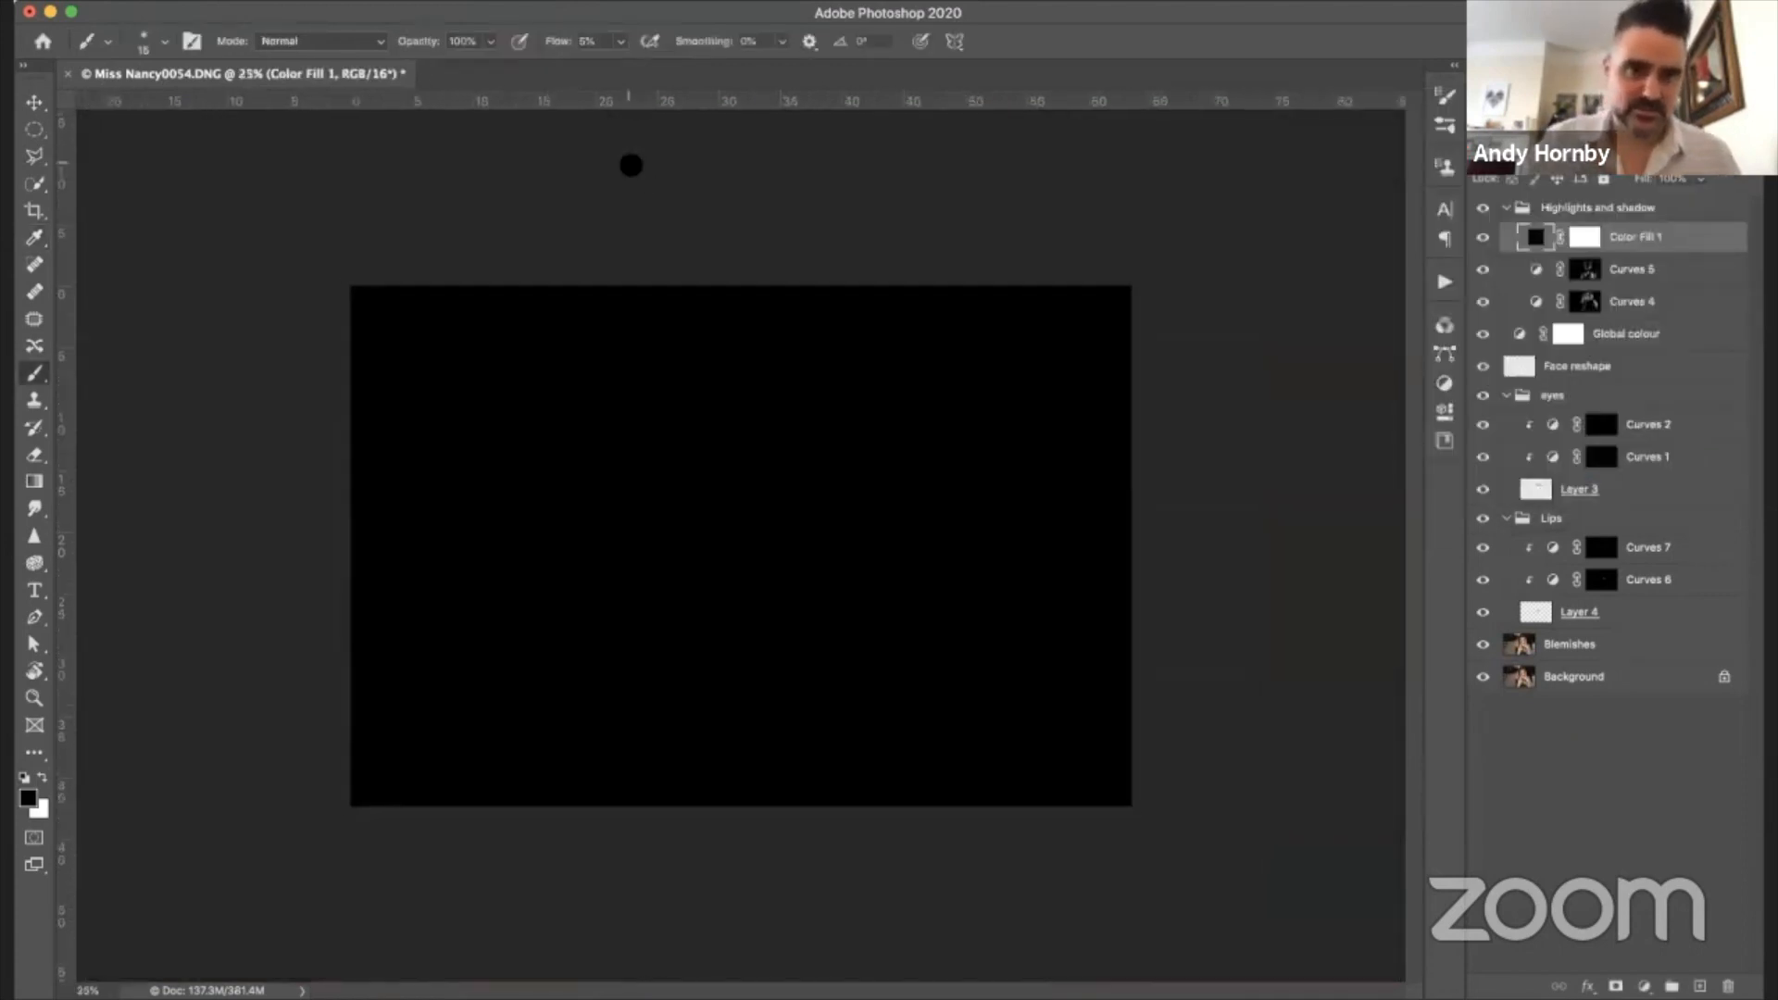
- Make a large elliptical selection covering most of the image and feather it by 553.5 px with Select and Mask
key(m)
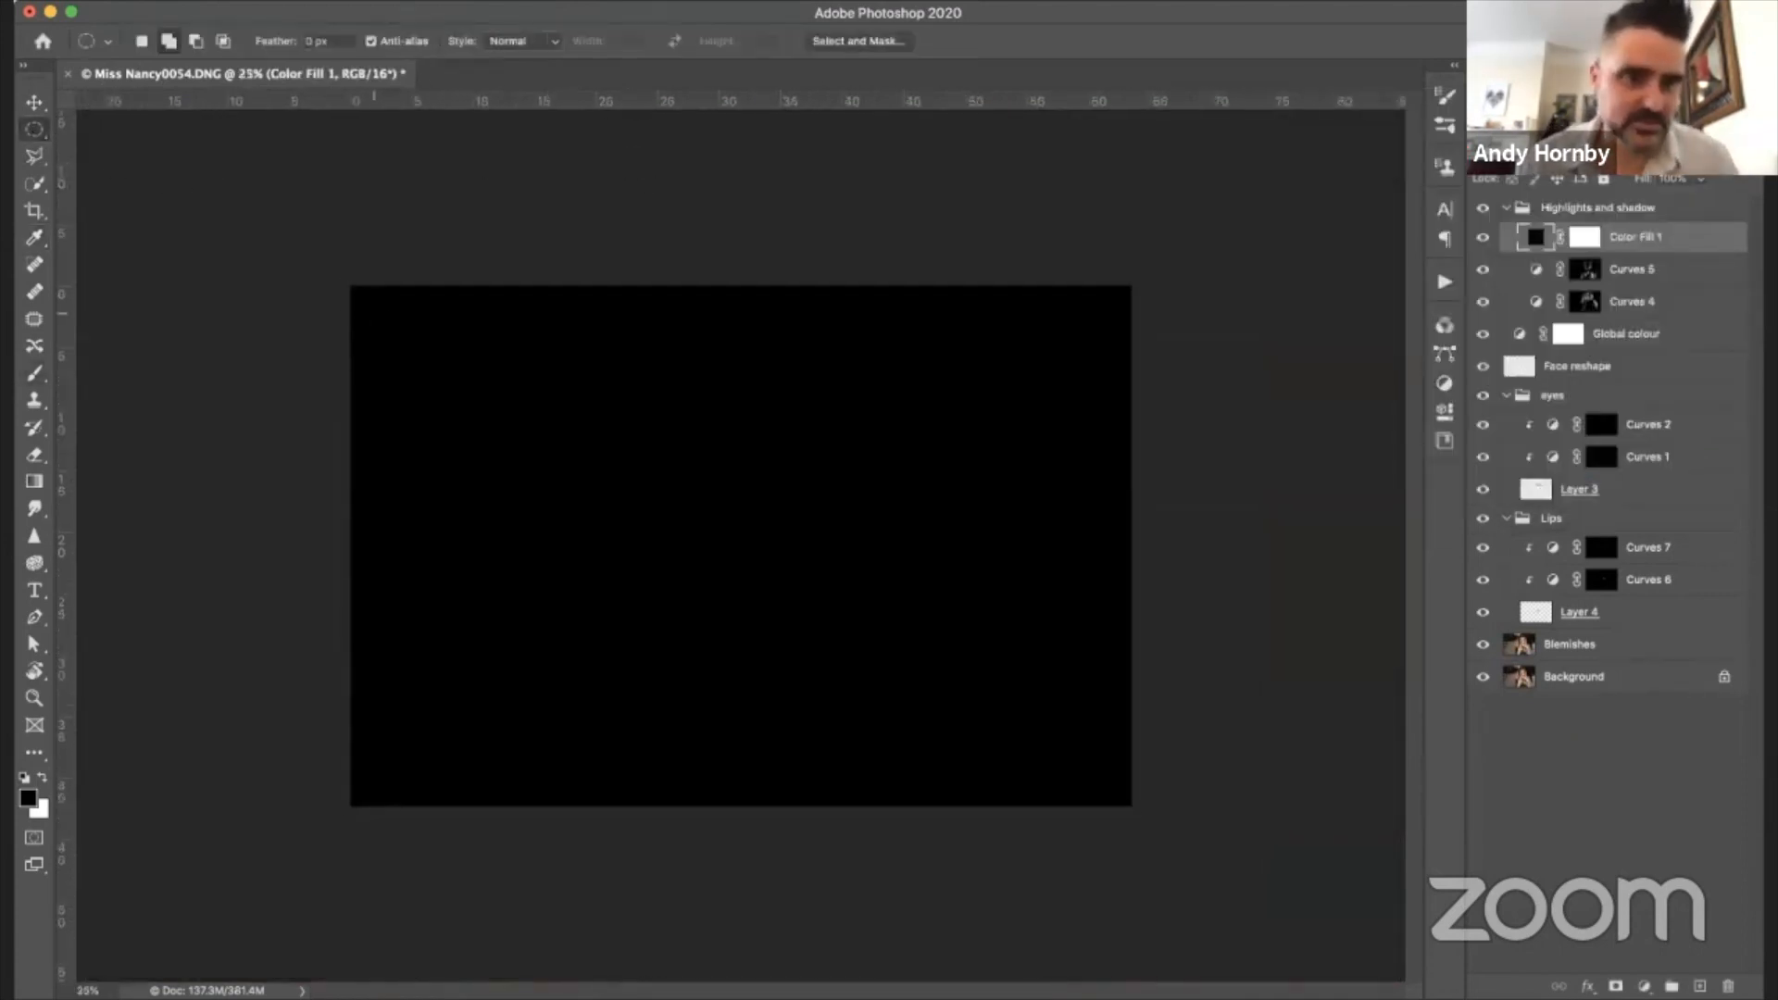
drag(380, 316, 1098, 777)
drag(1112, 727, 1116, 727)
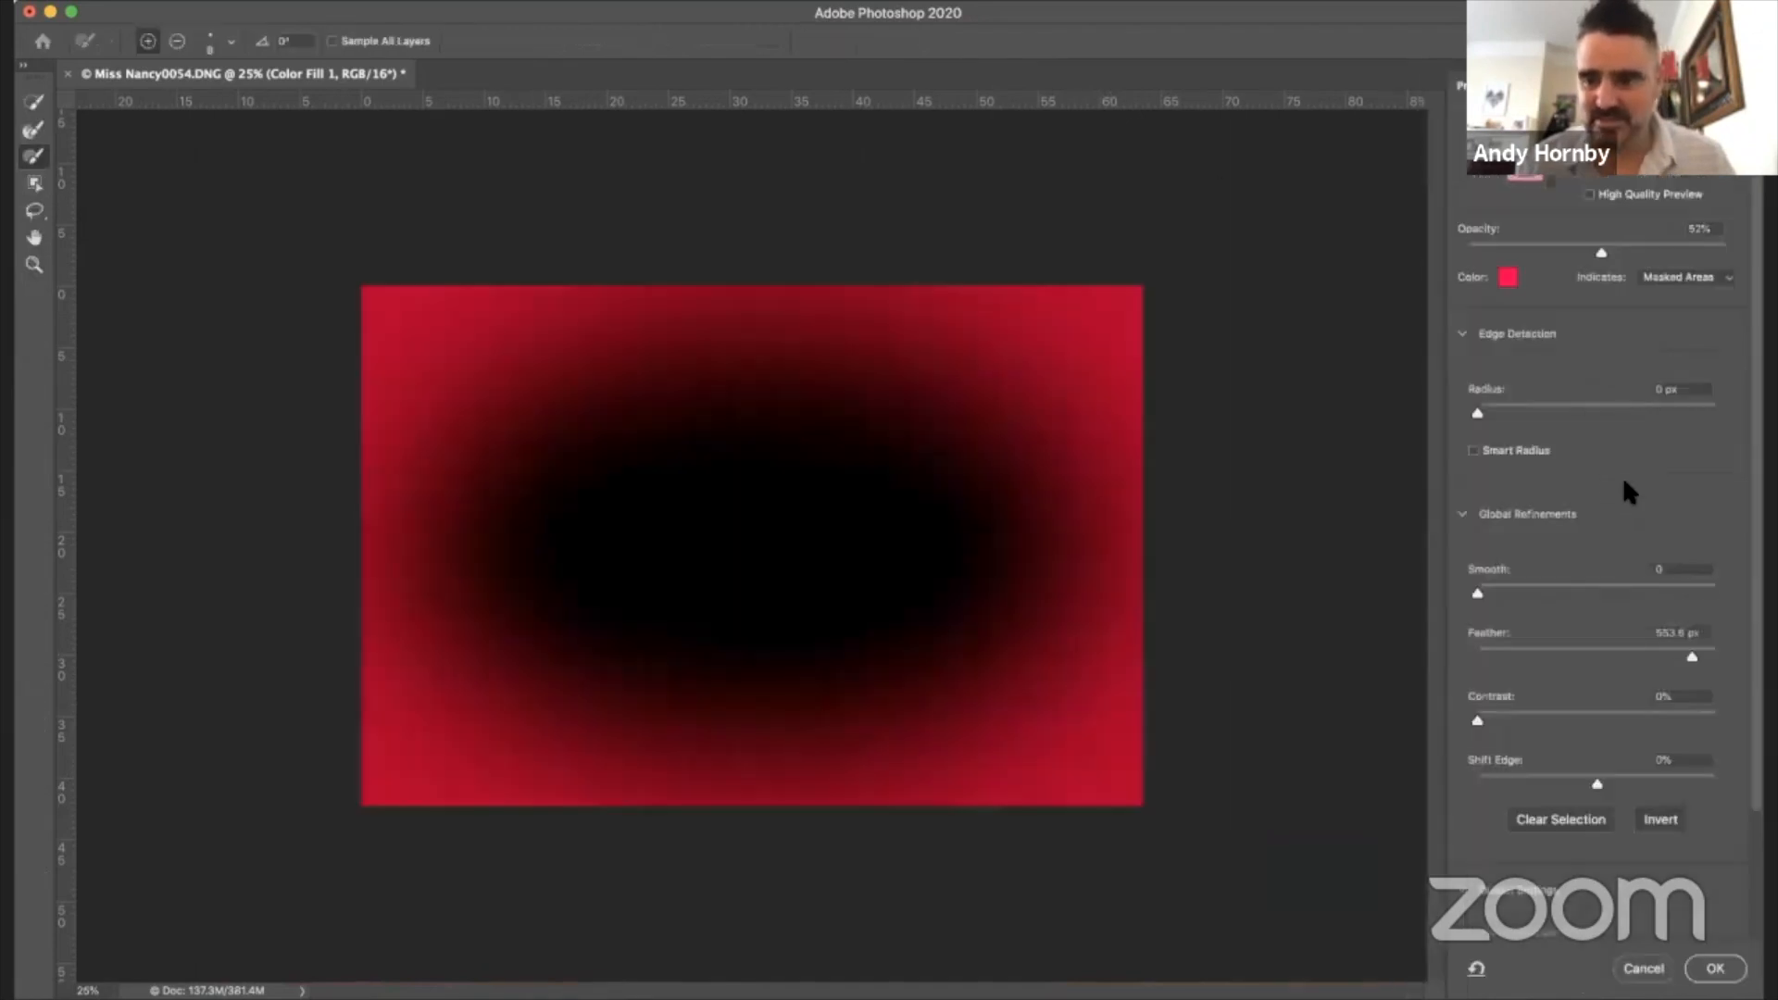
click(1715, 968)
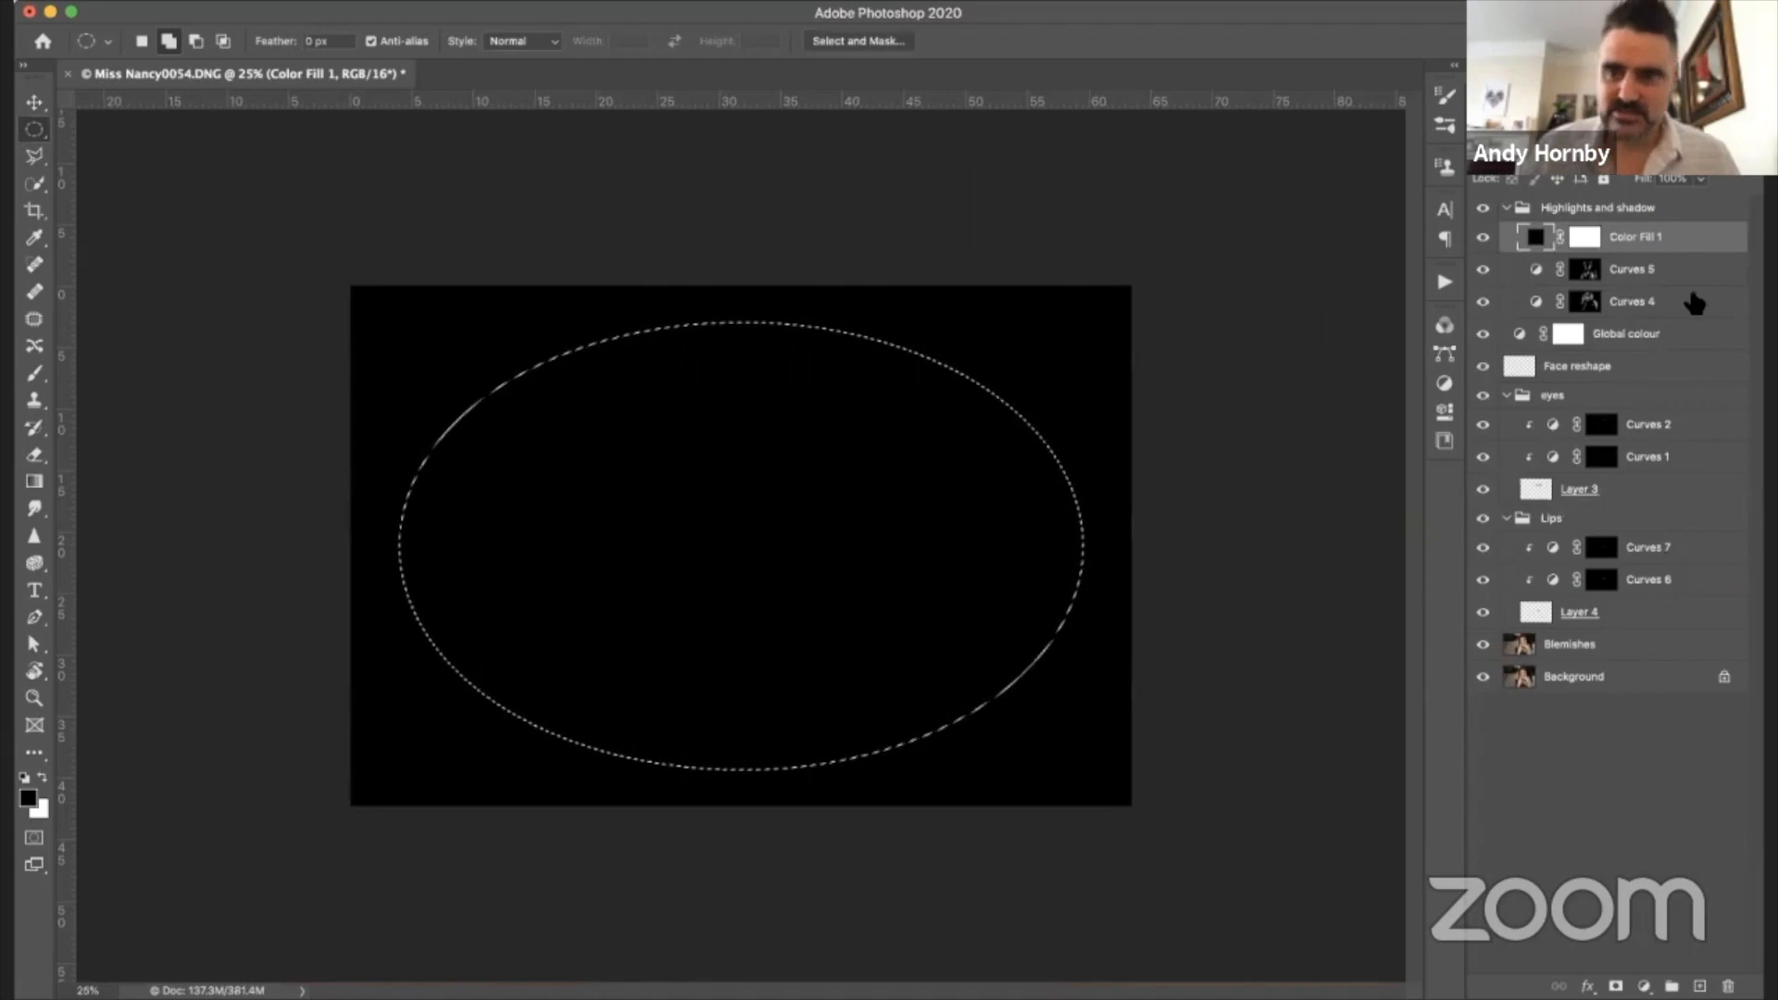
- Clear the feathered ellipse from the black fill layer's mask to form a vignette, and deselect
click(1585, 240)
key(BackSpace)
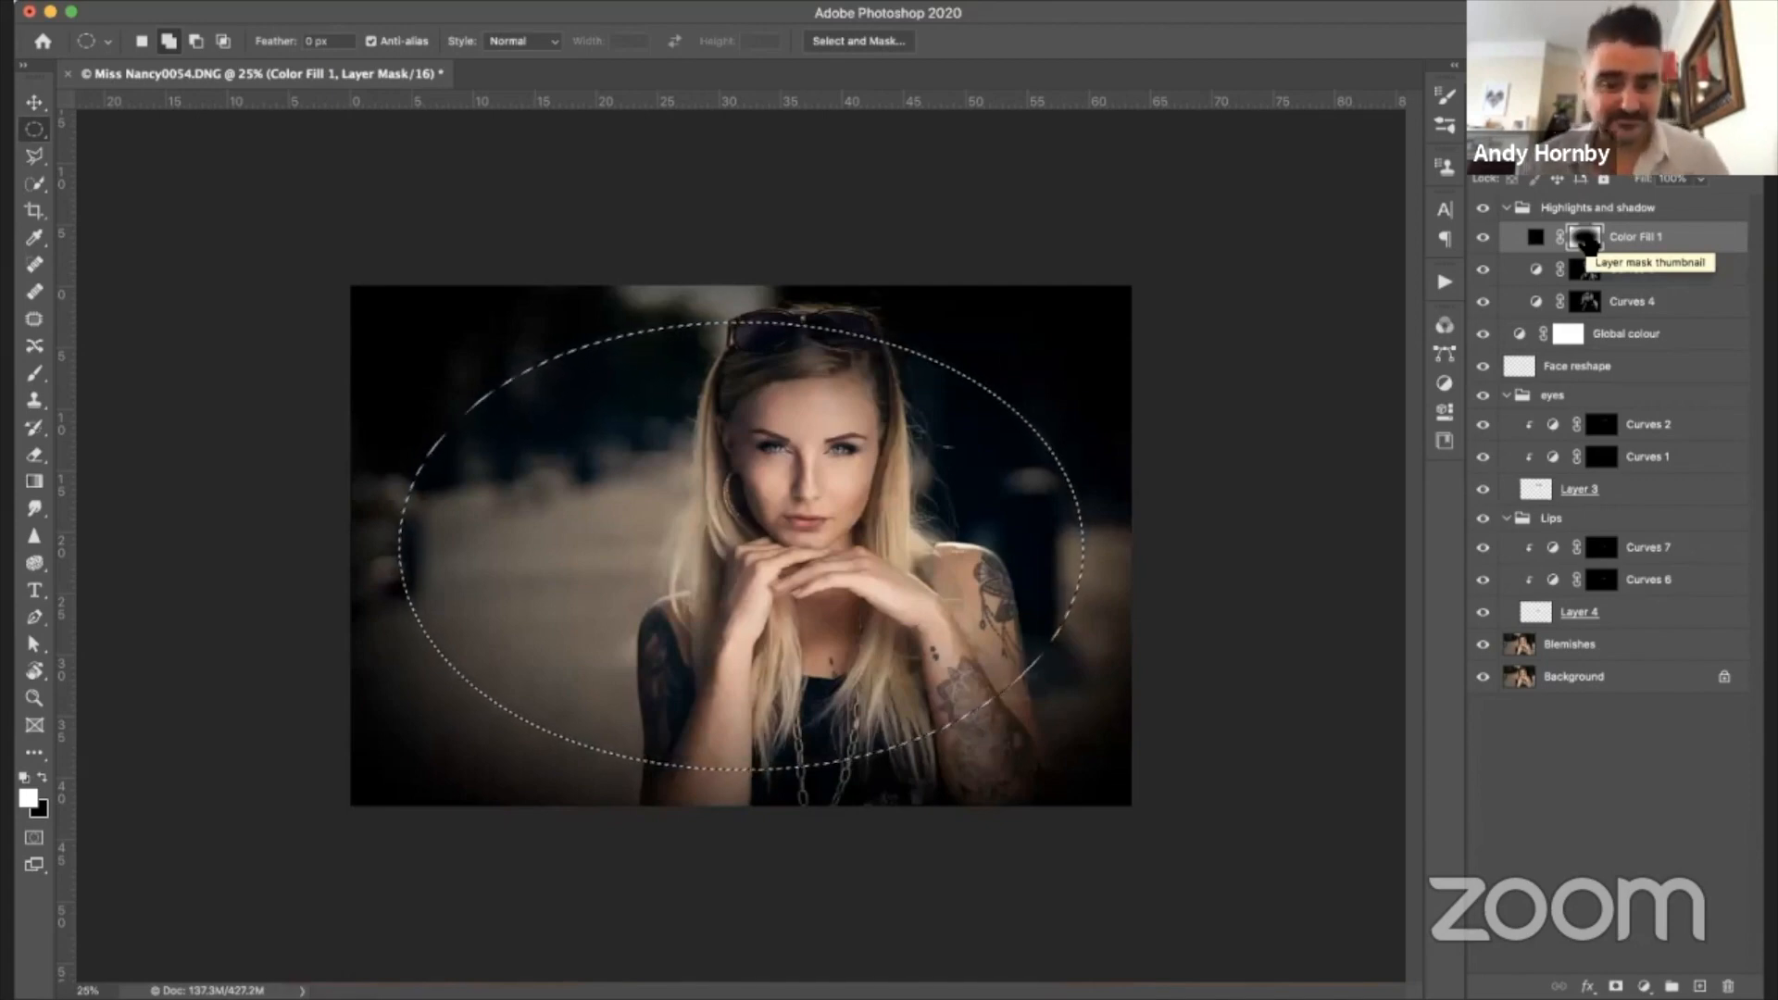
key(super+d)
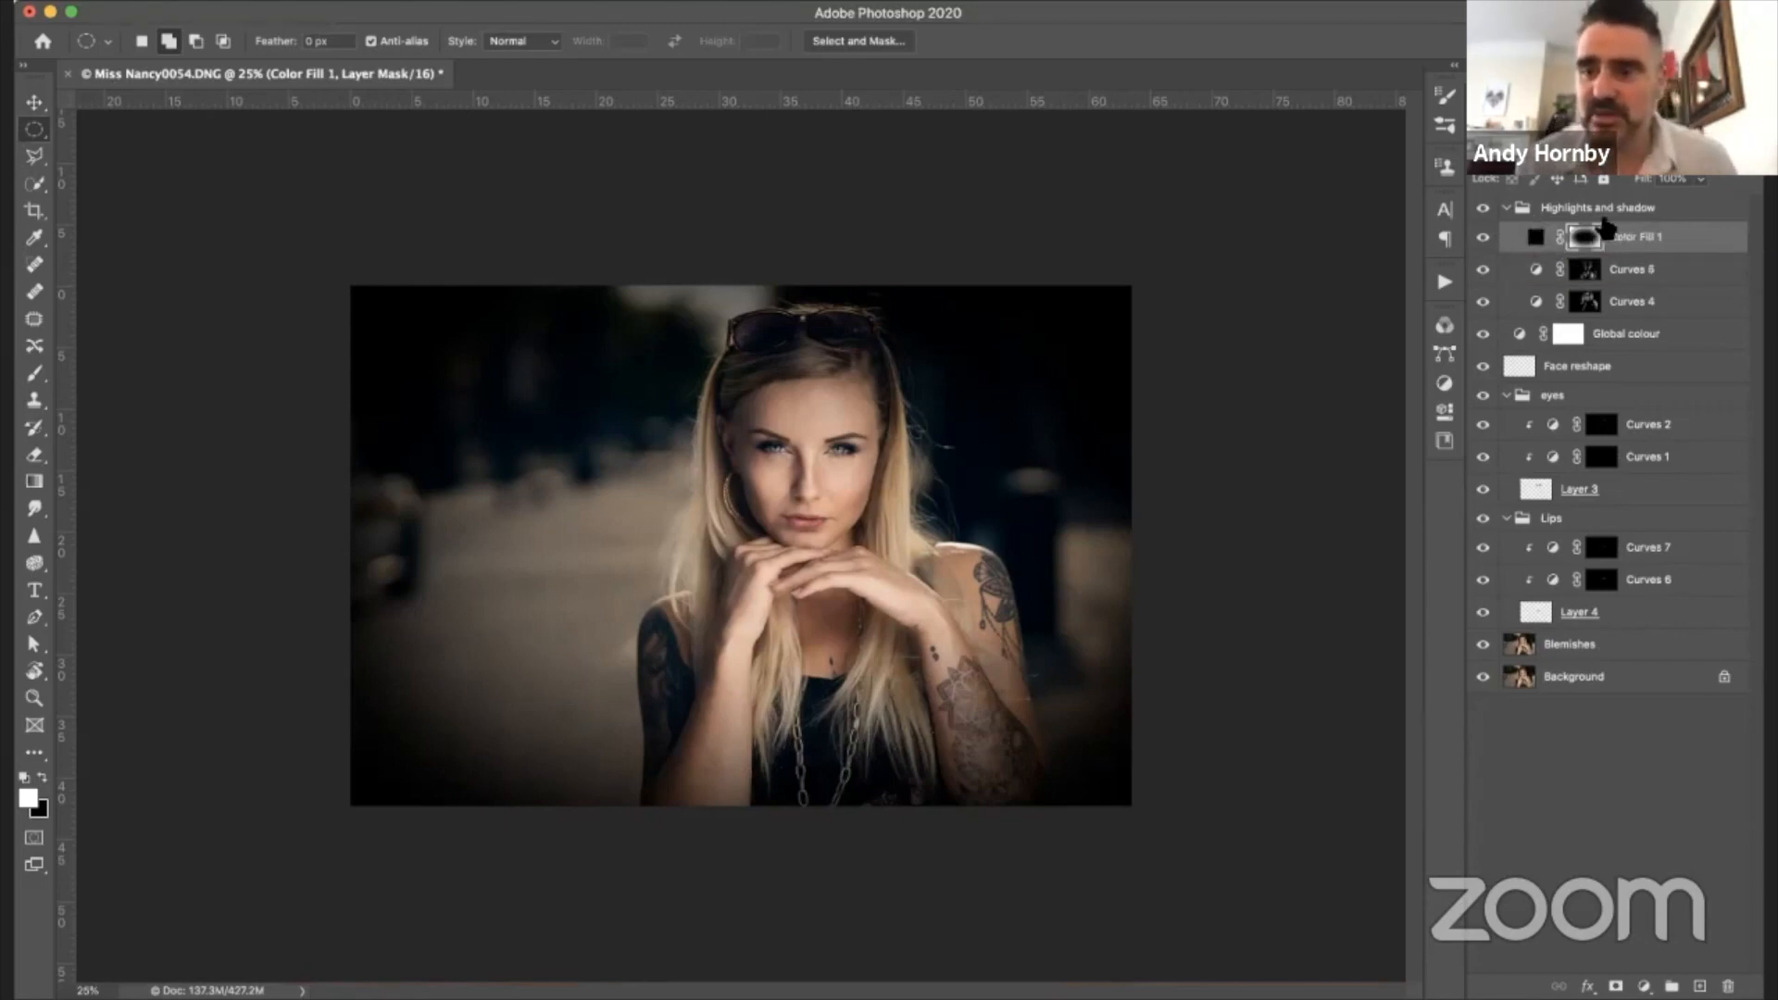
- Change the black vignette layer's blend mode and lower its opacity for a subtler darkening of the edges
click(1519, 155)
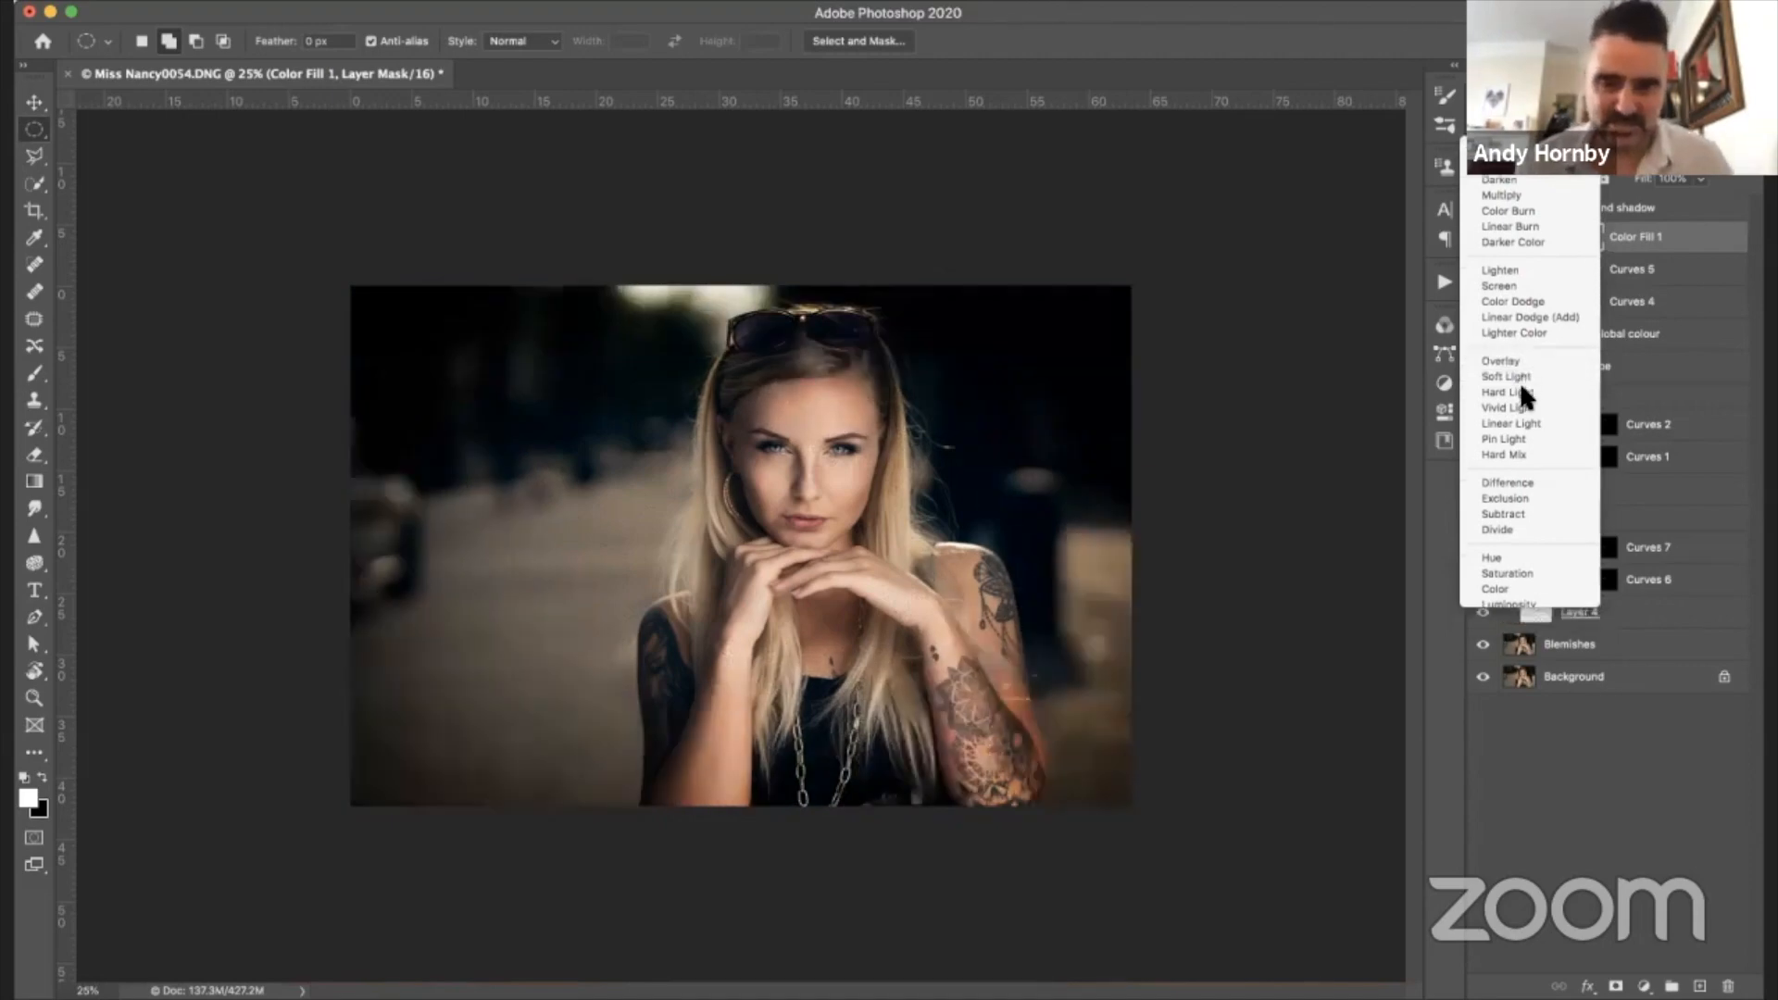
click(1520, 387)
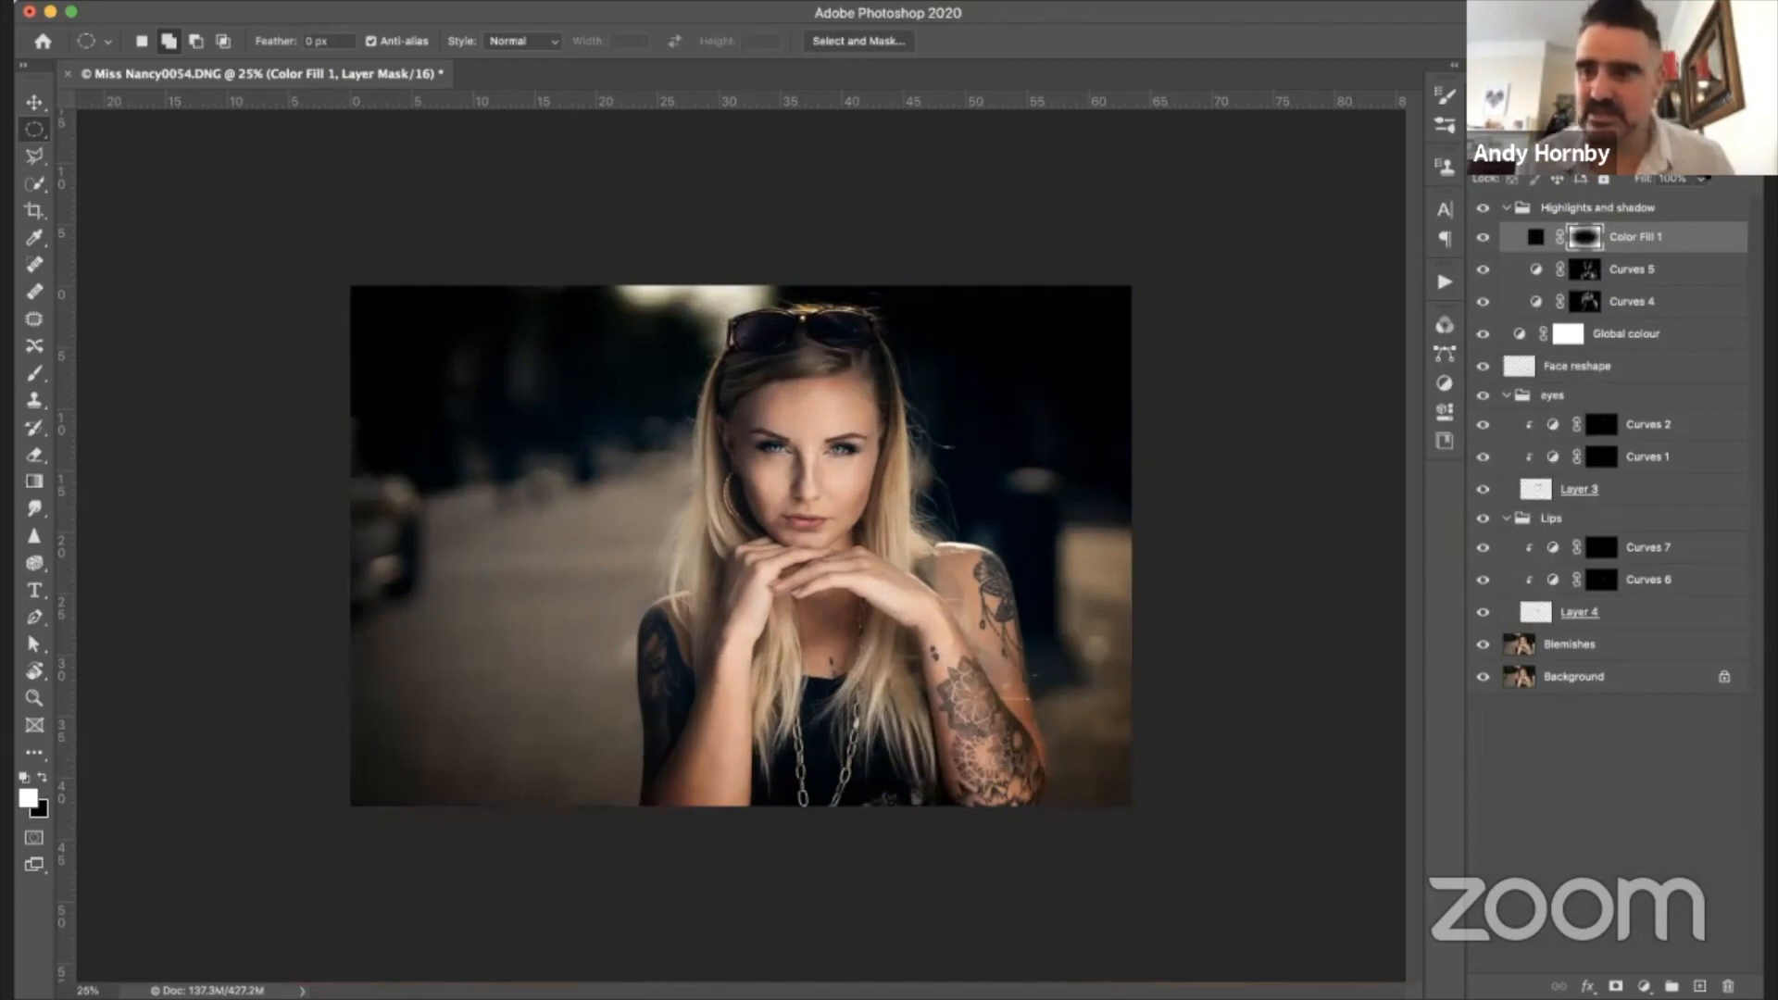
click(1700, 159)
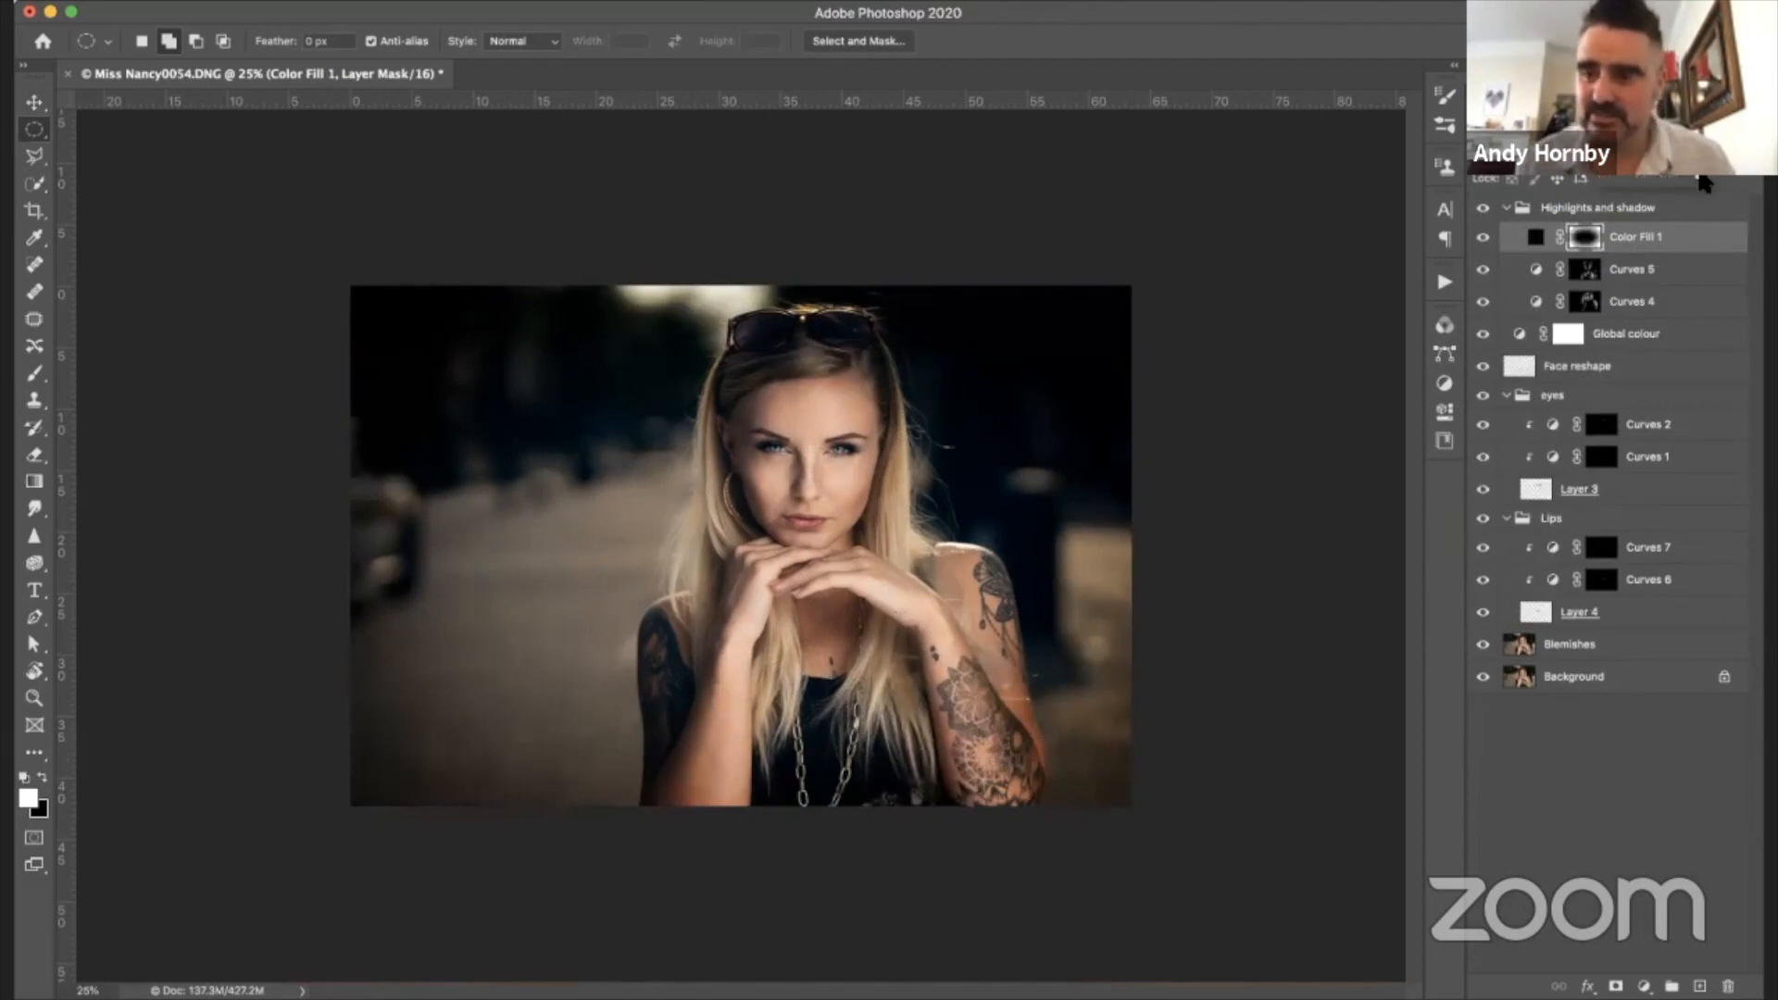
drag(1700, 176, 1636, 179)
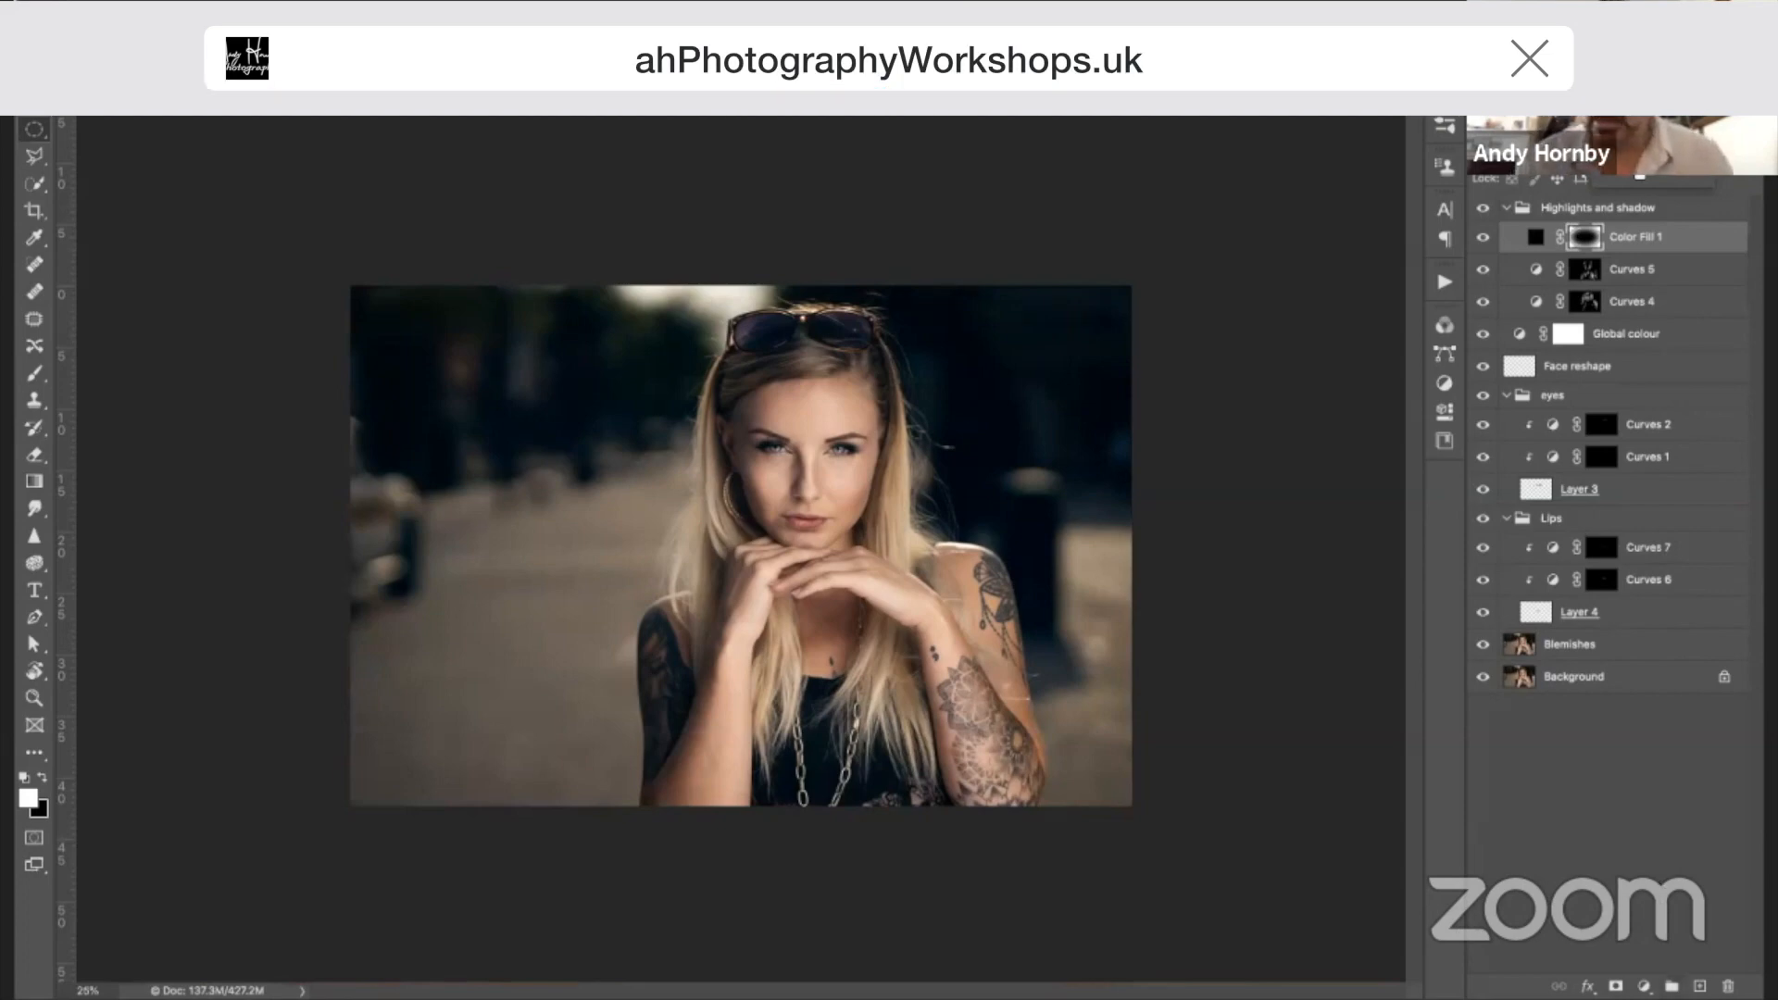
- Add a Color Lookup adjustment layer above the black vignette and load the Crisp_Winter.look 3D LUT
click(1644, 987)
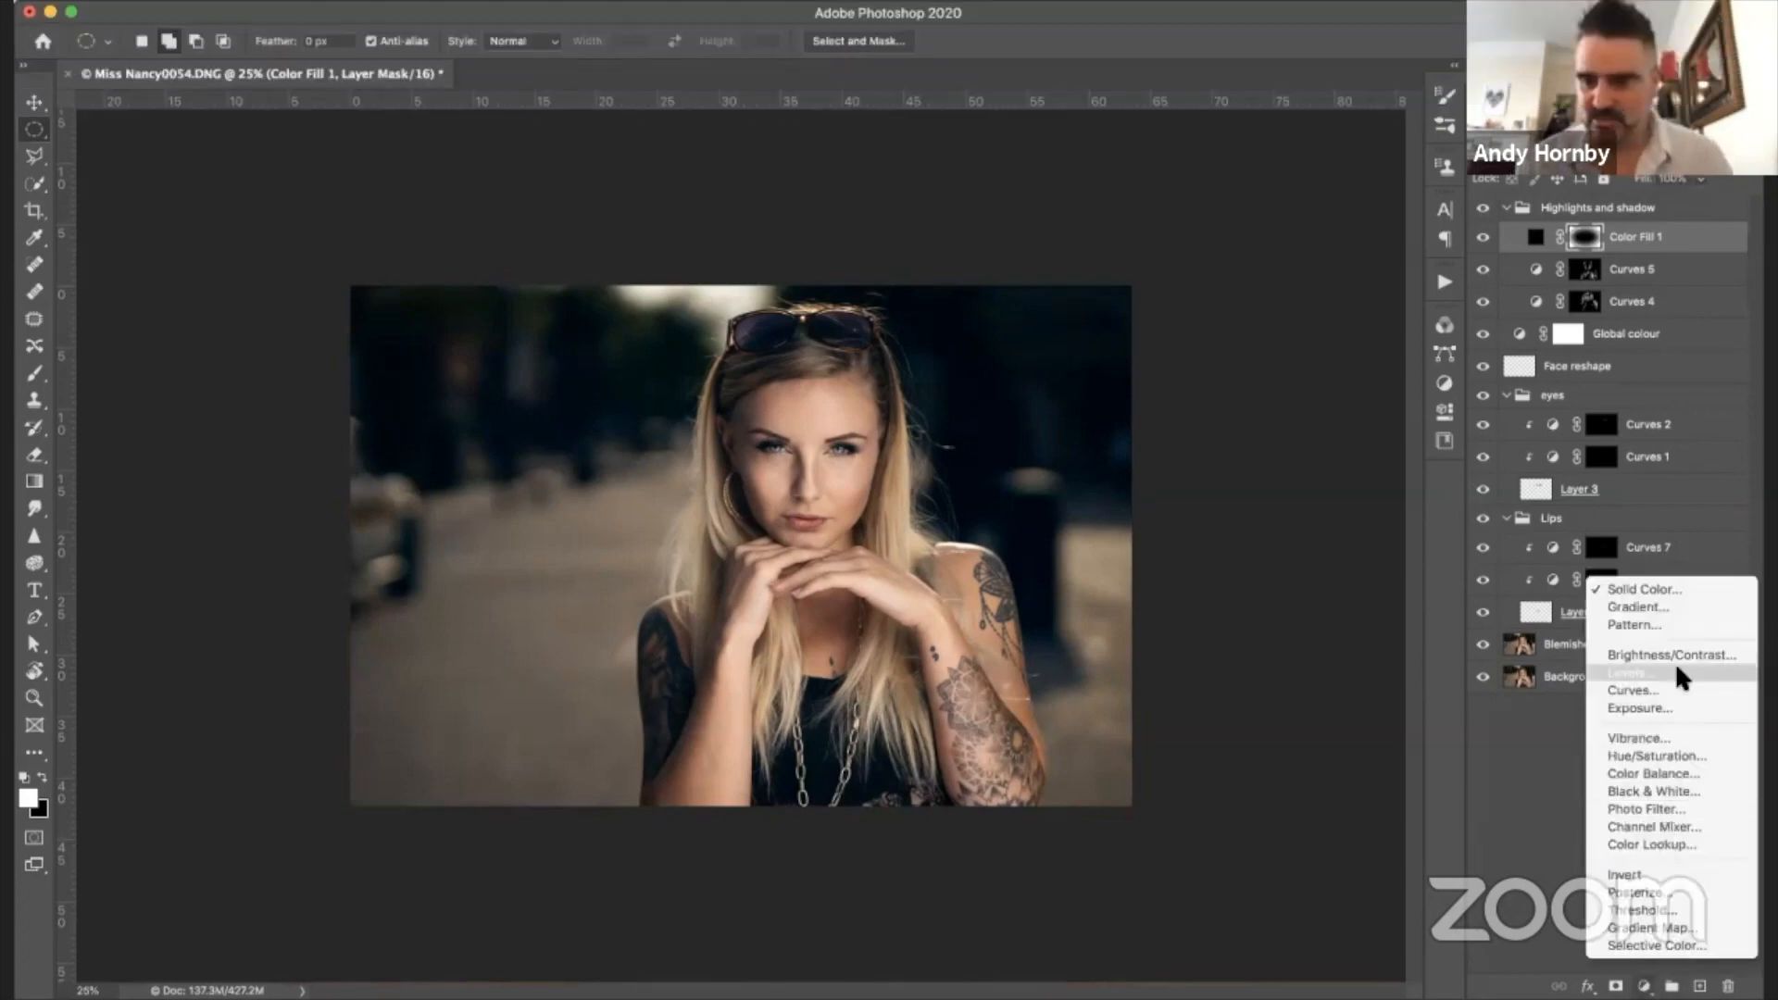
click(1684, 841)
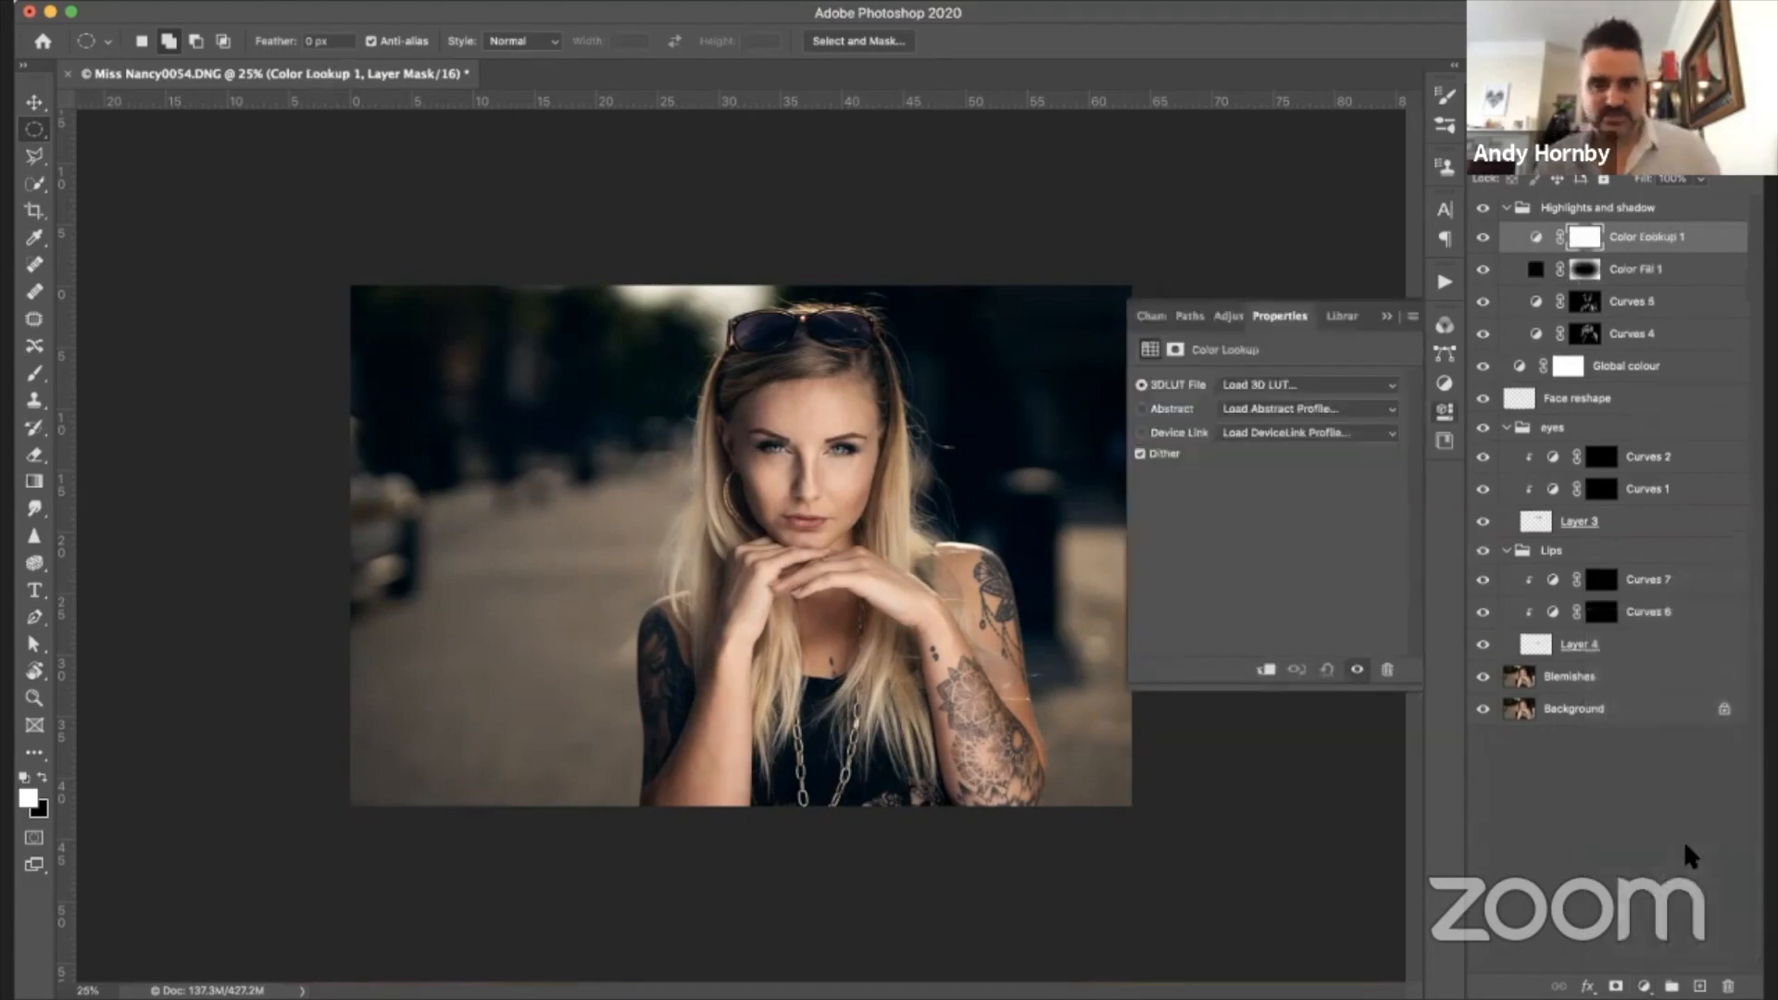
click(1350, 386)
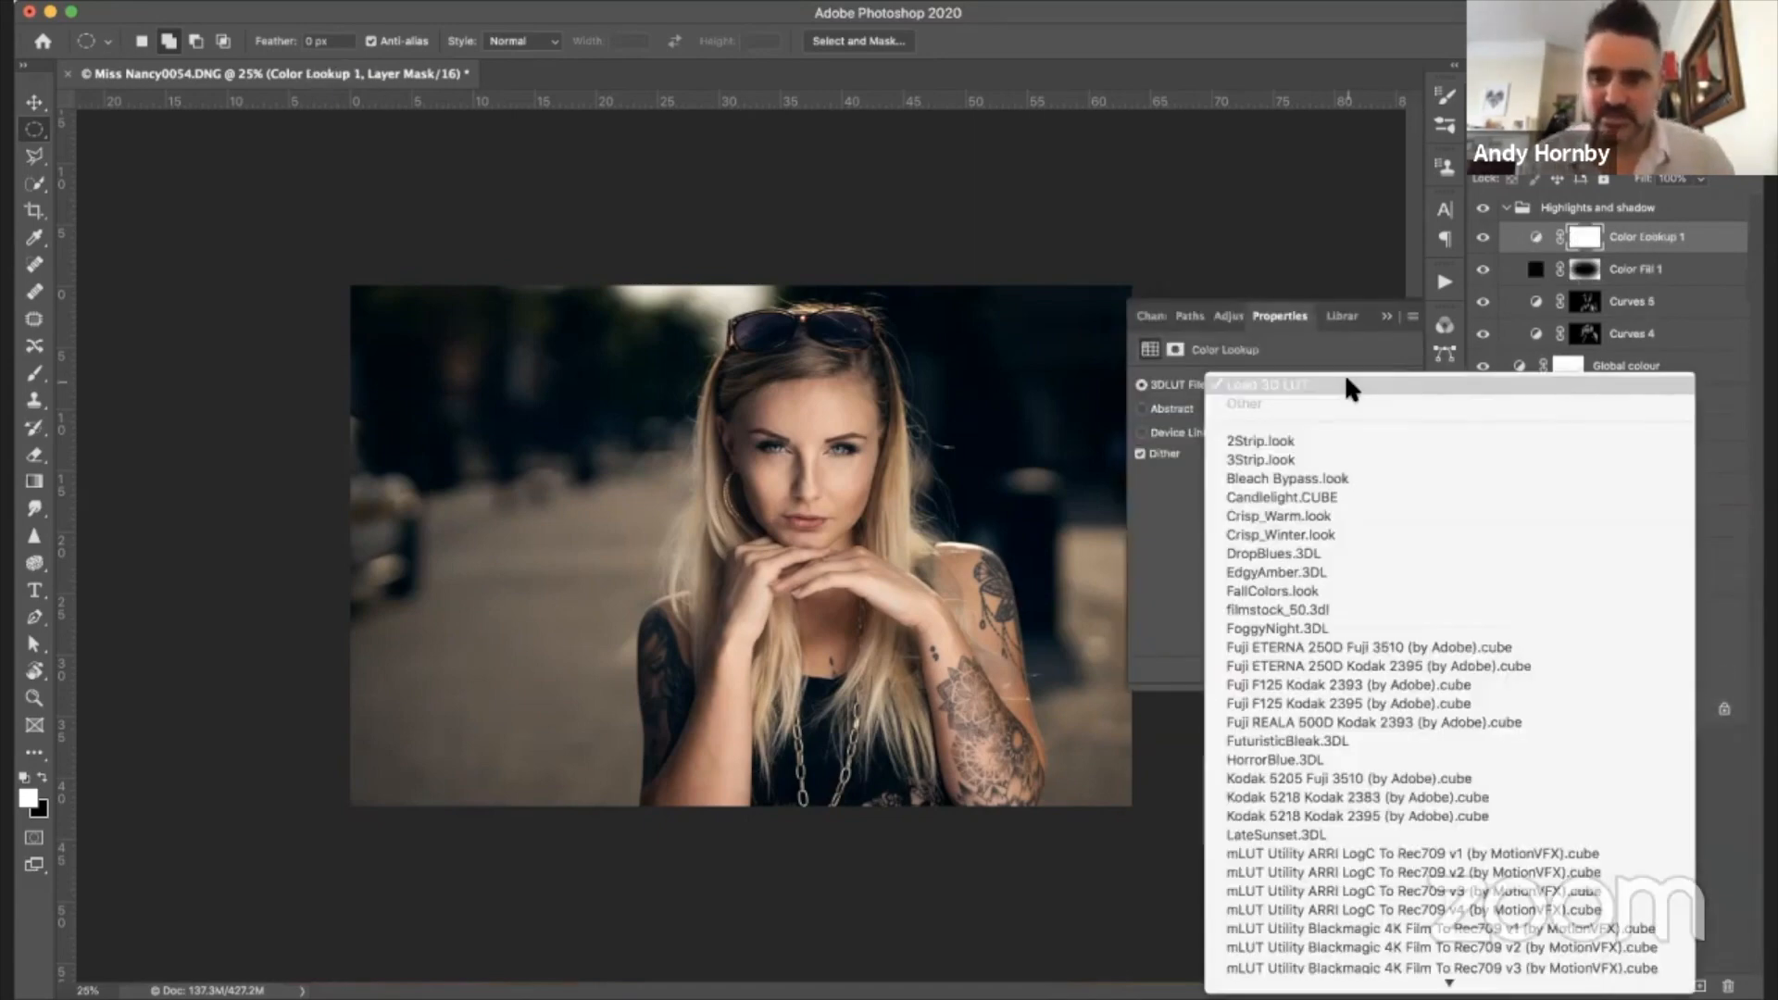
click(1362, 537)
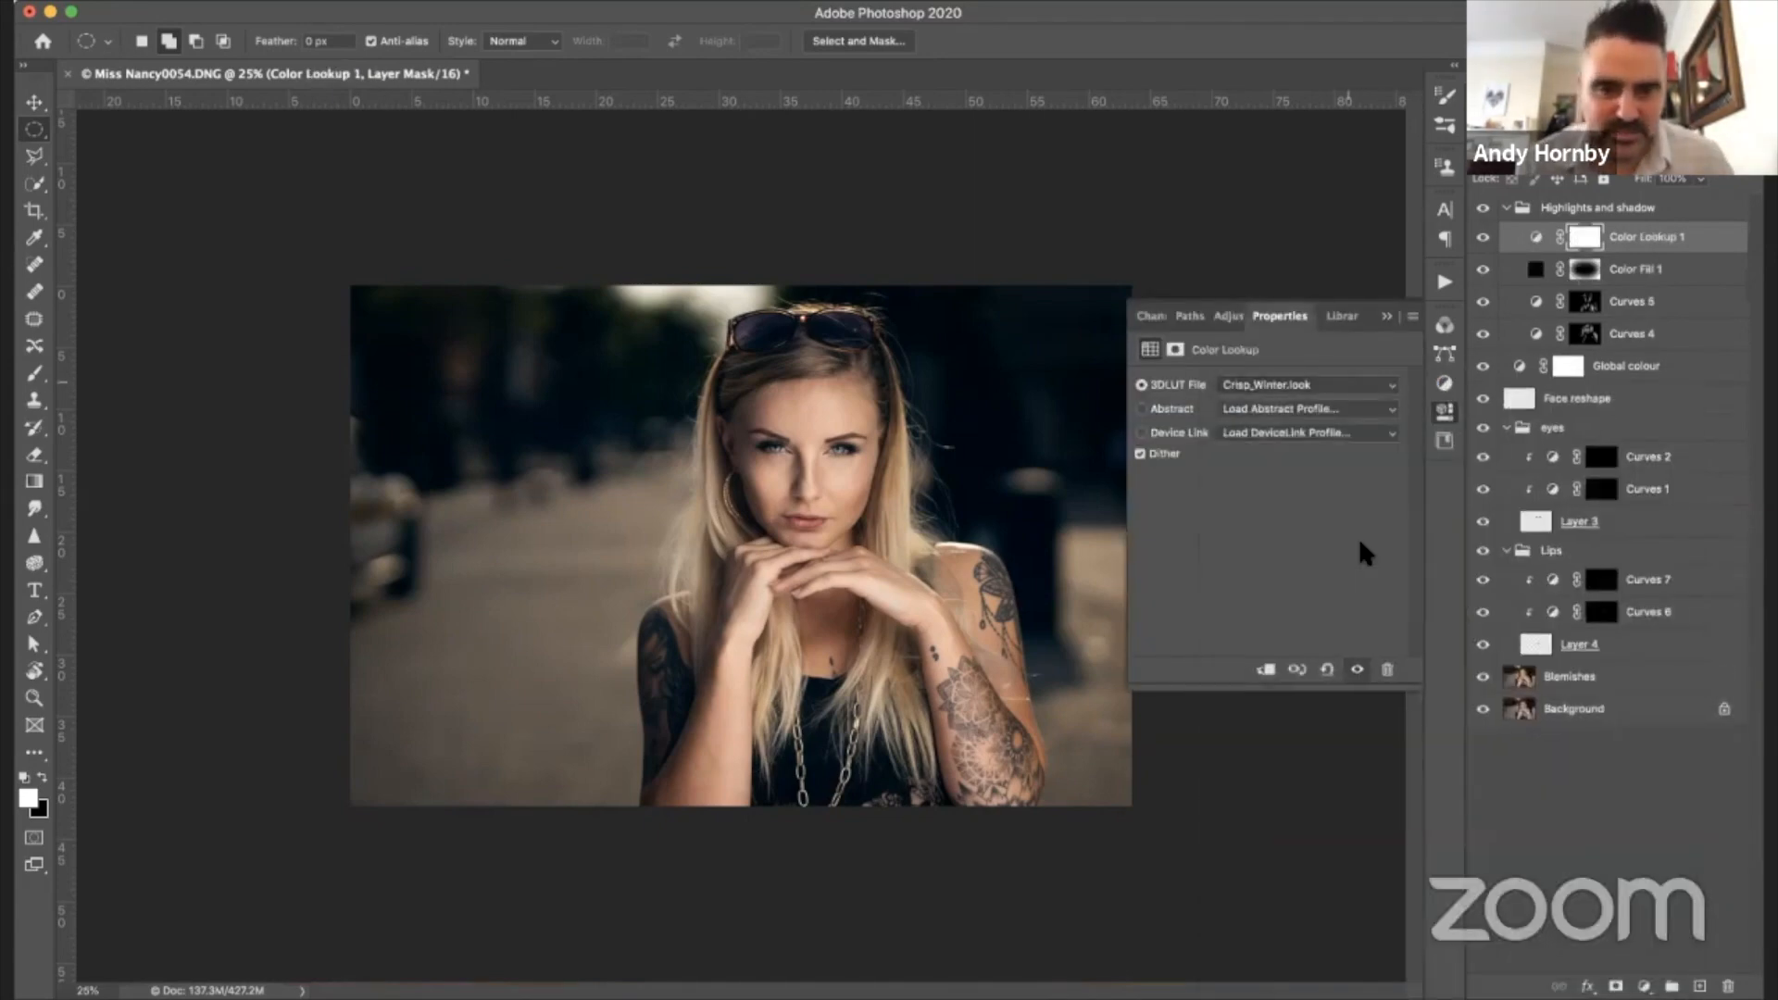
- Change the Color Lookup layer's 3D LUT to EdgyAmber.3DL and lower the layer's opacity to a faint tint
click(1314, 384)
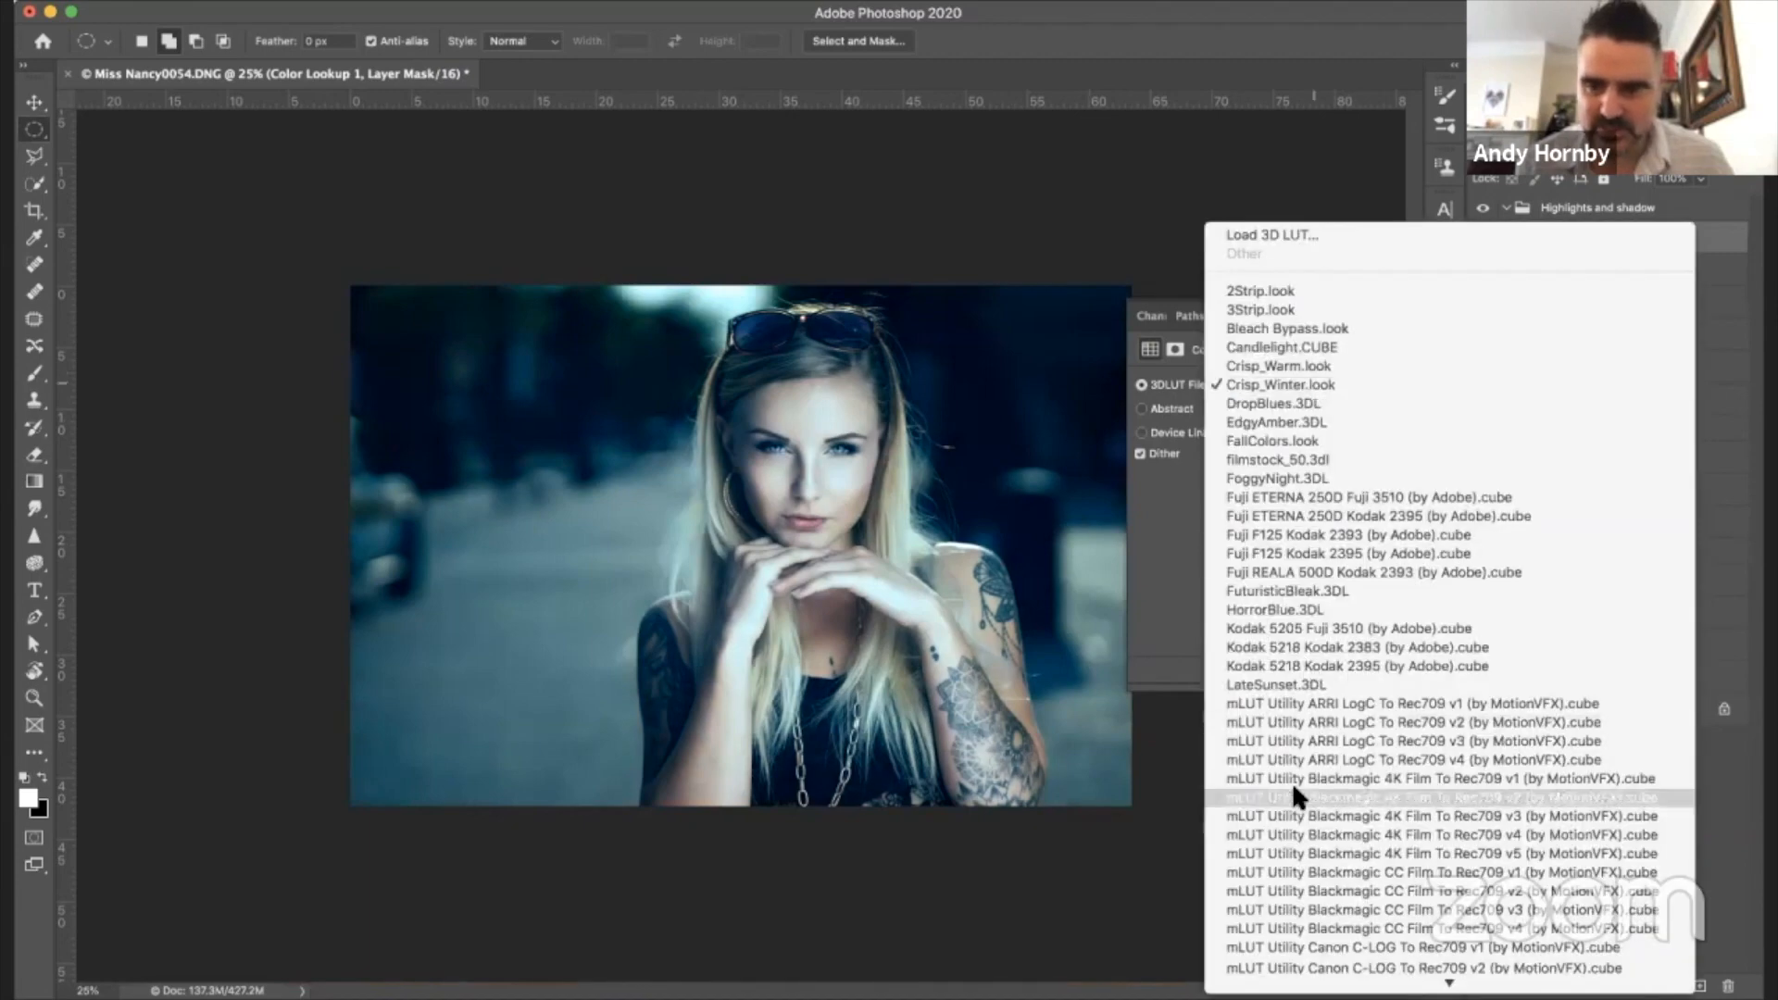
click(1314, 416)
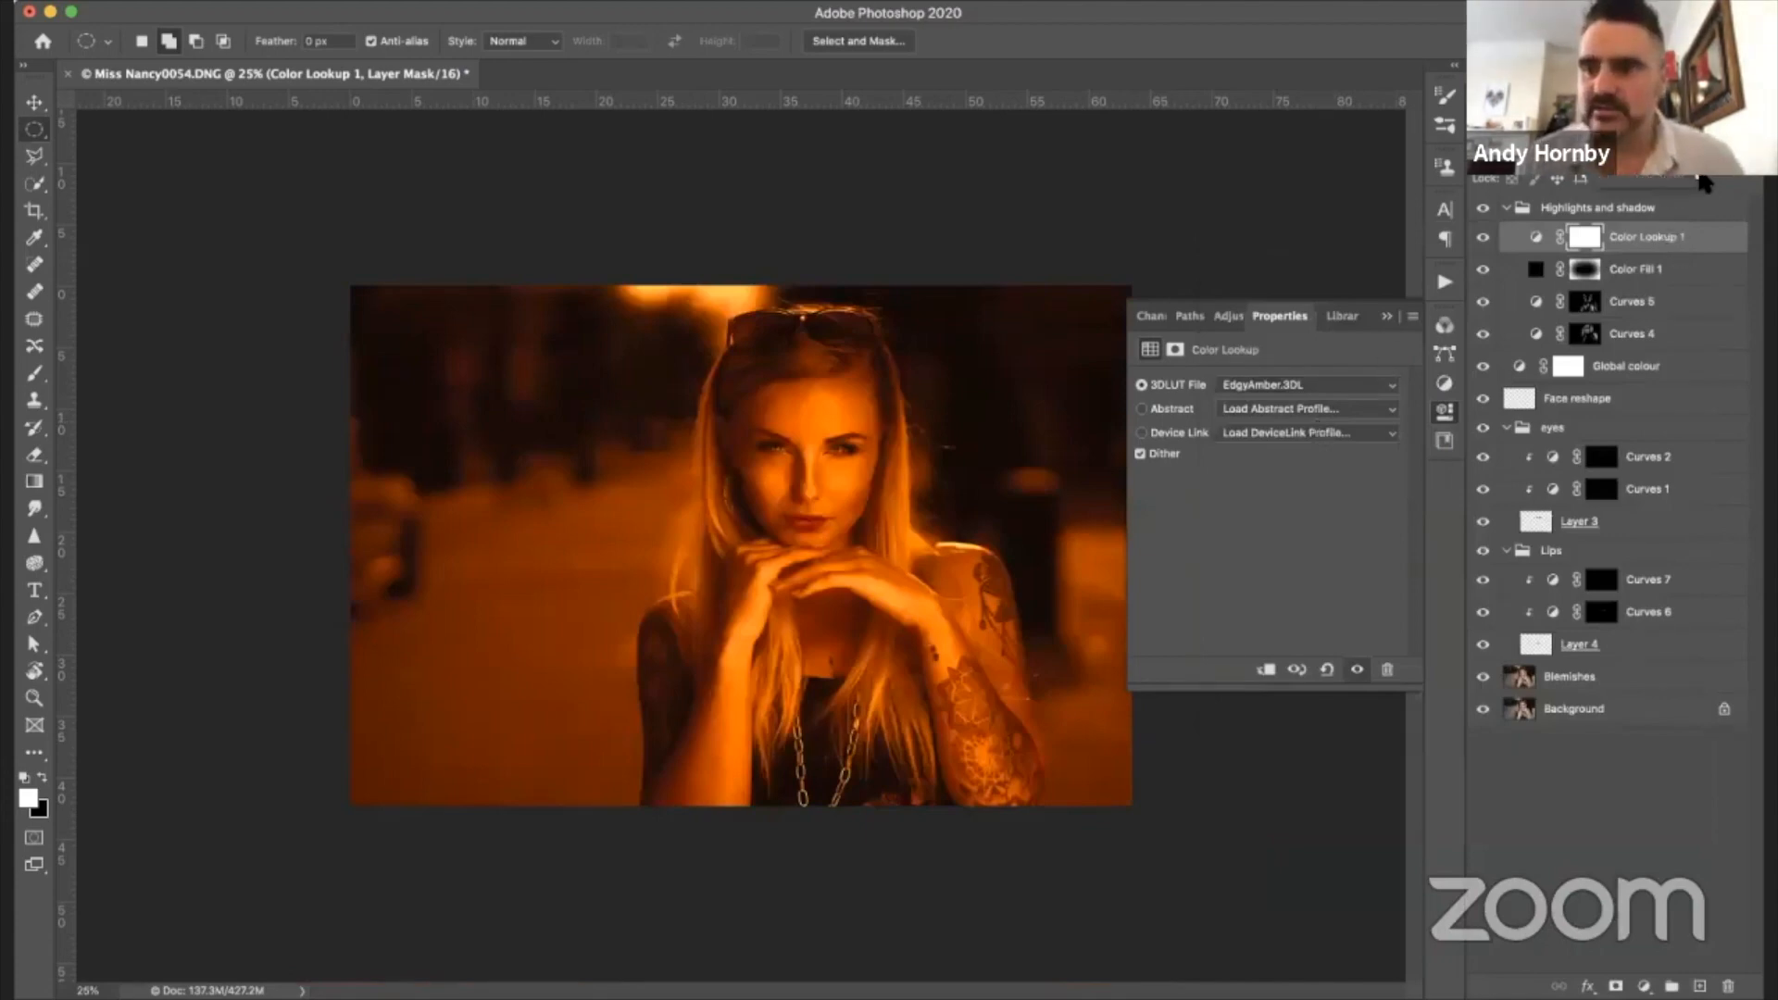
drag(1605, 174, 1600, 173)
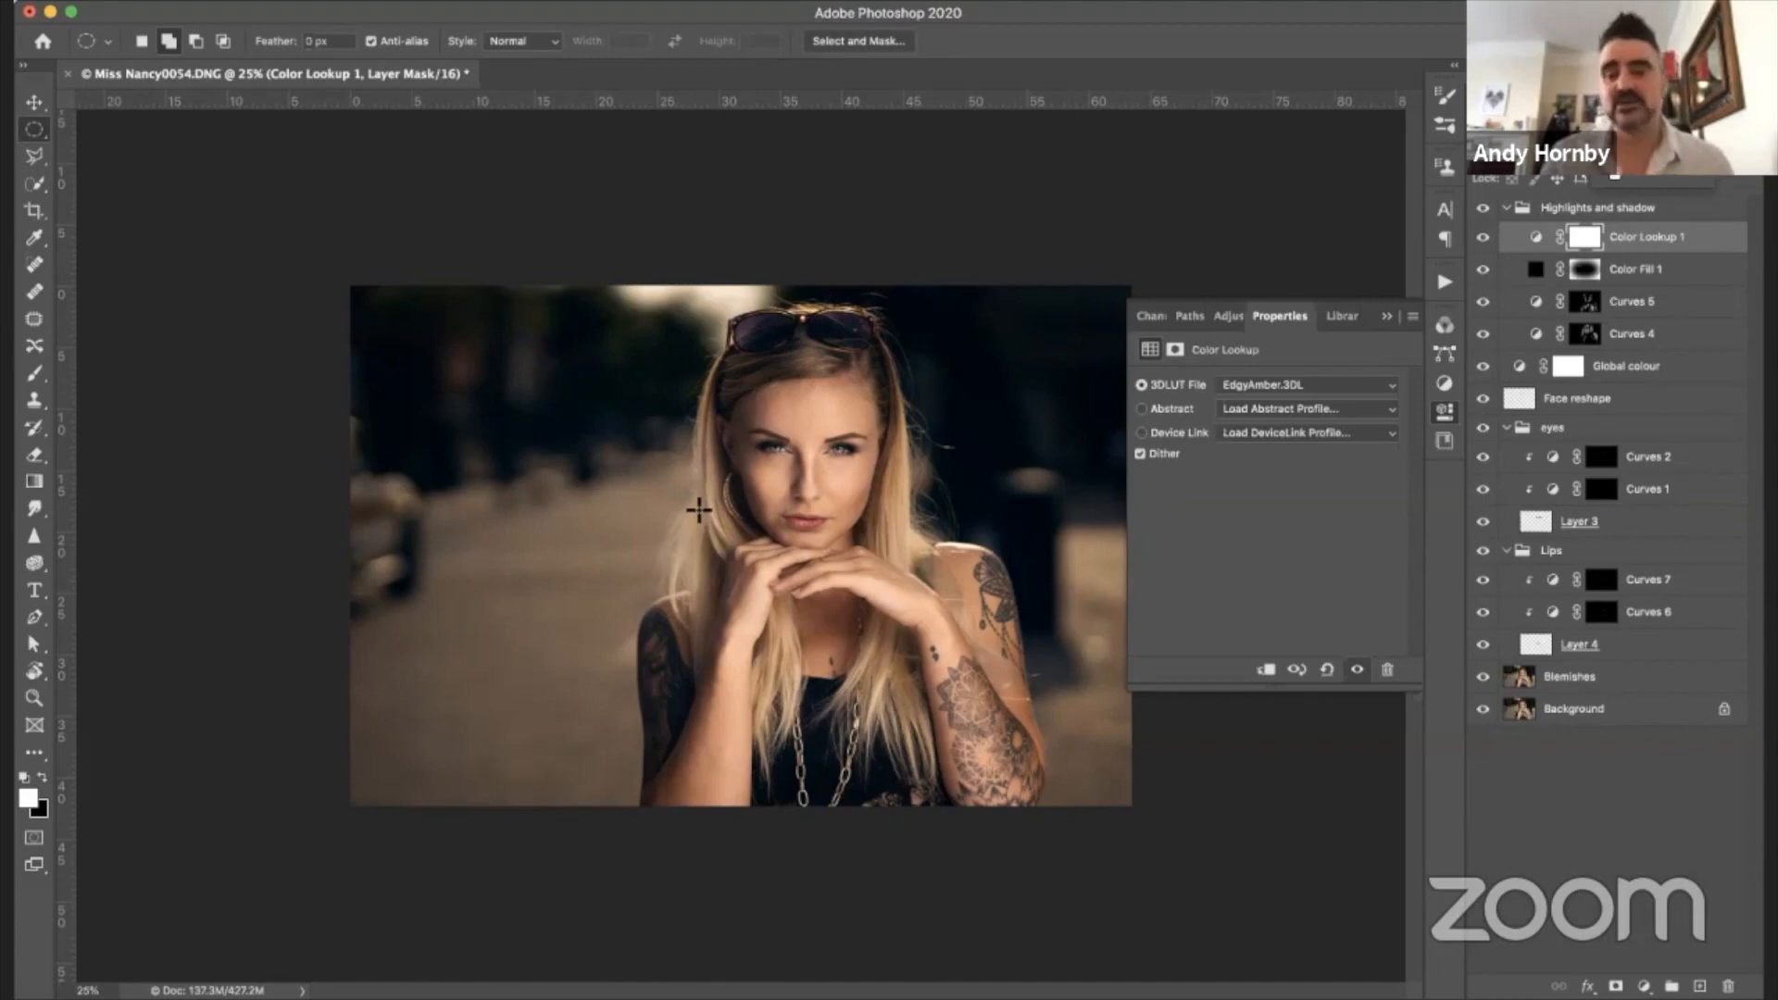
- Compare the amber-tinted retouch with the original Background shown alone, and restore all layers
click(1386, 316)
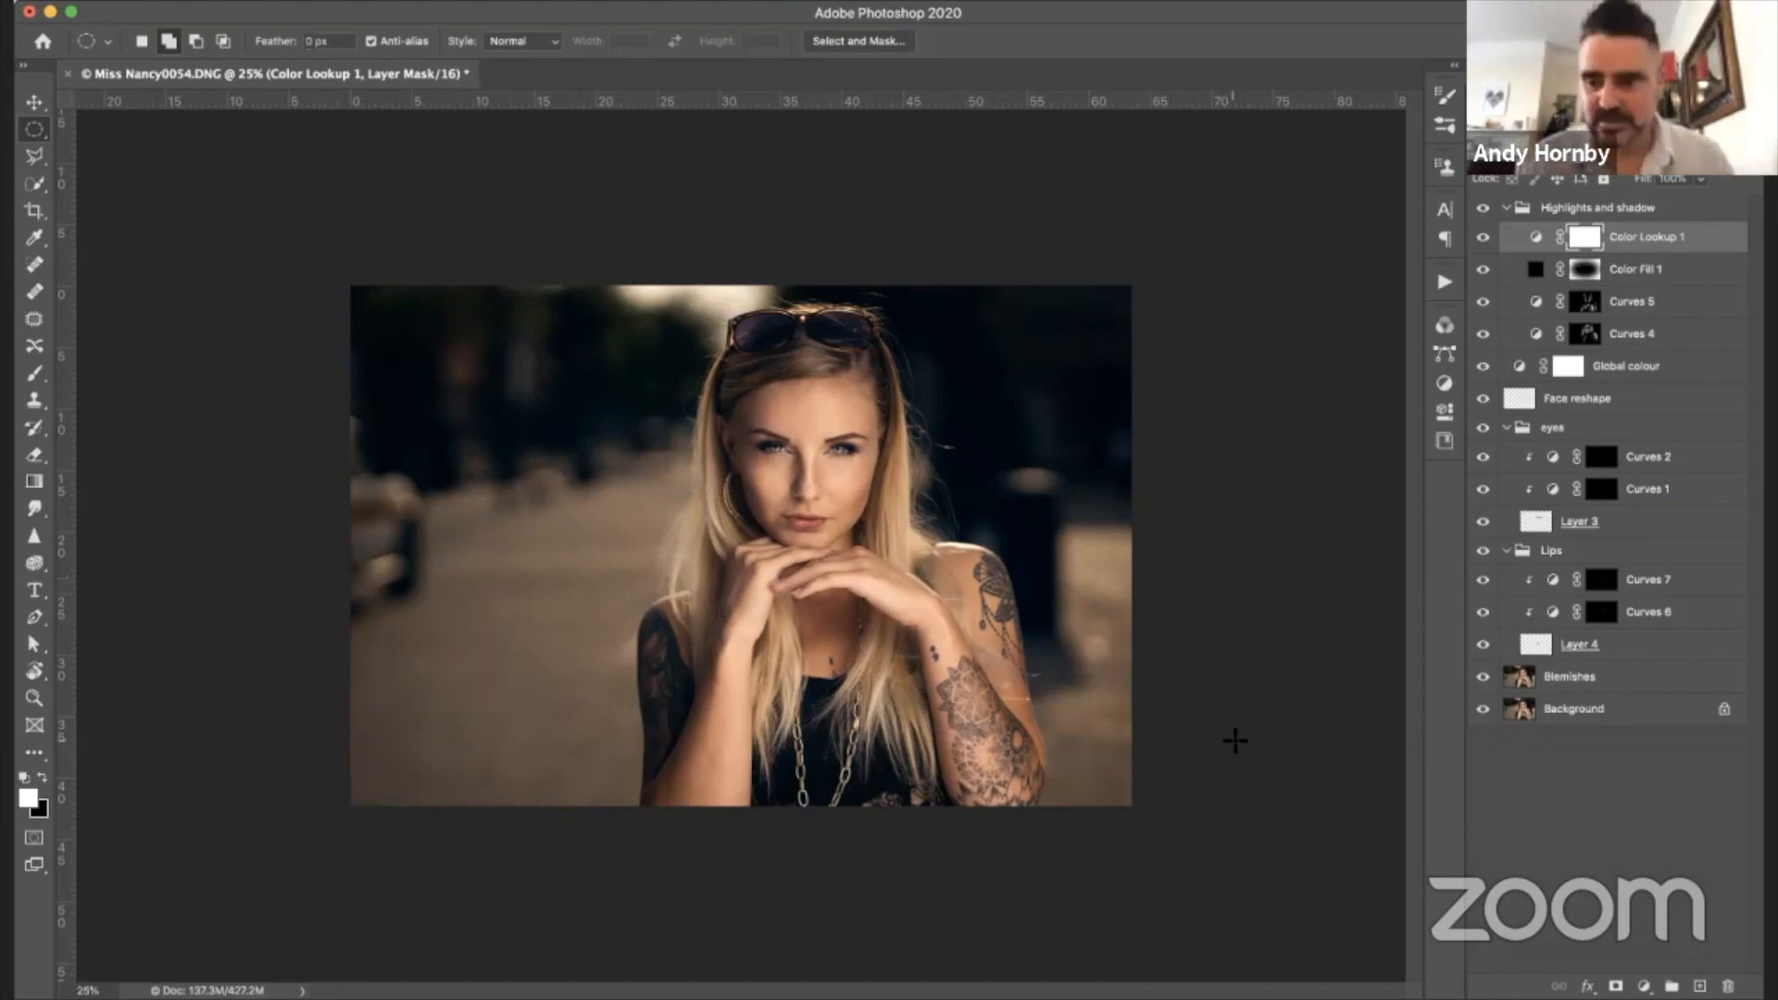
alt+click(1483, 709)
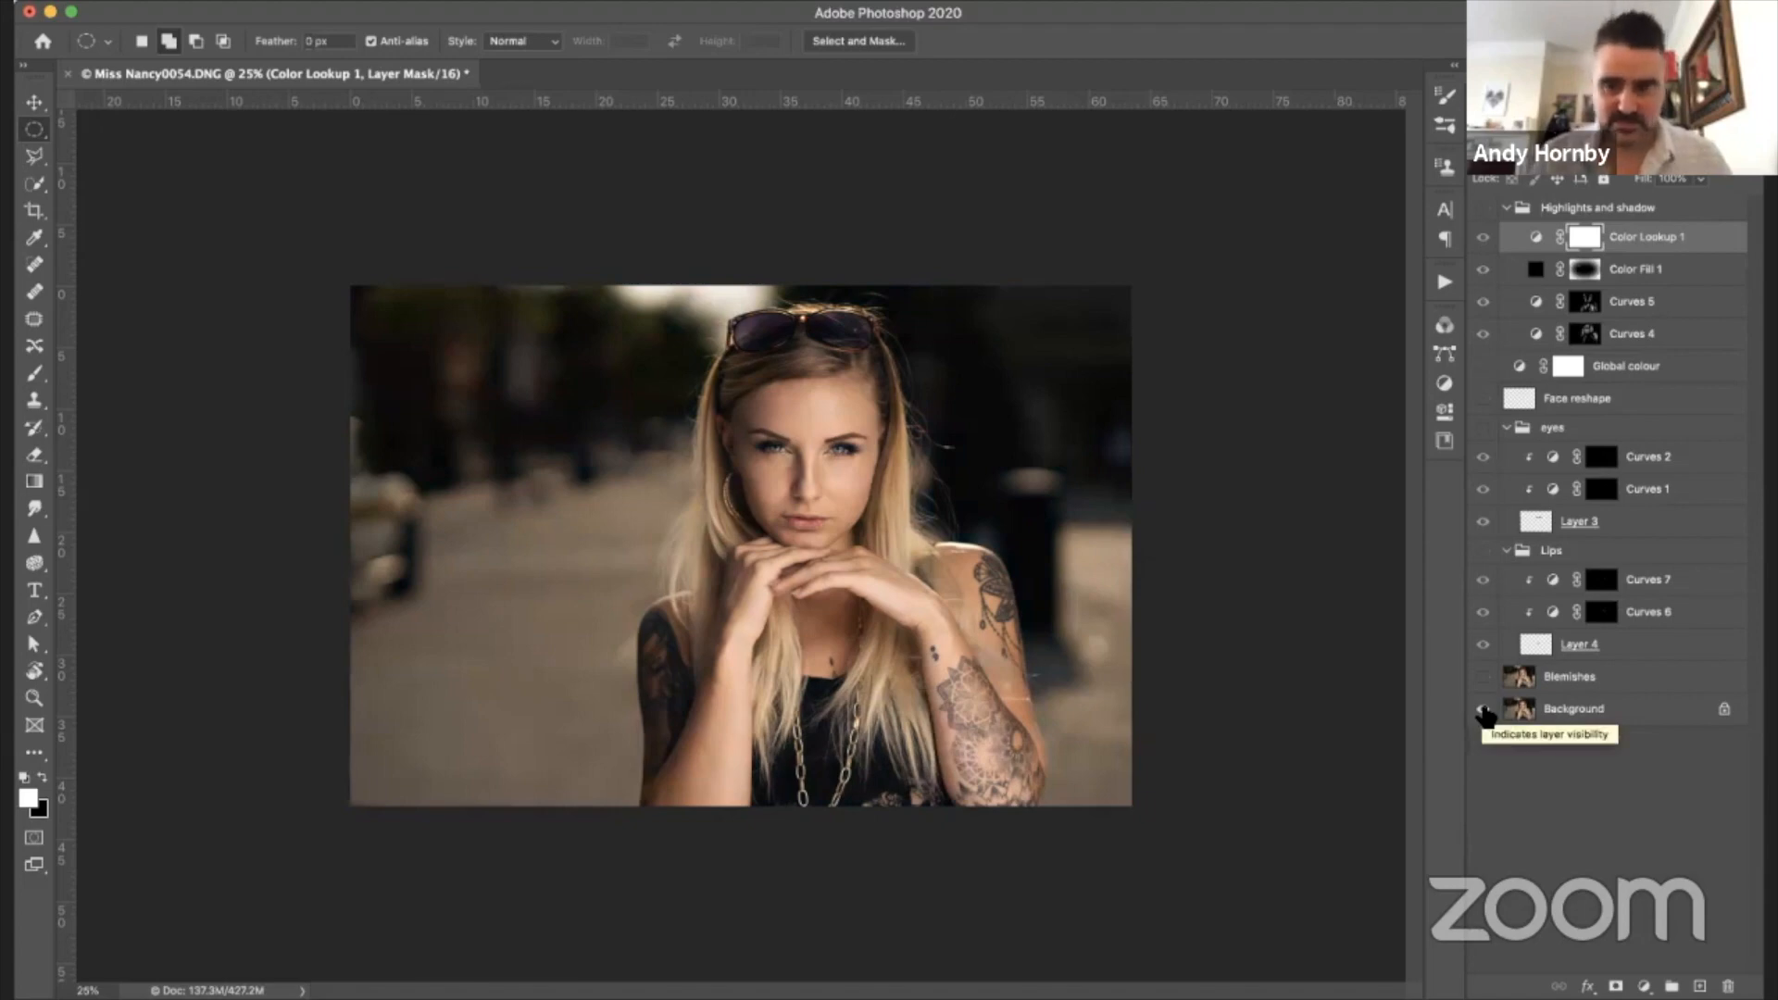
alt+click(1482, 709)
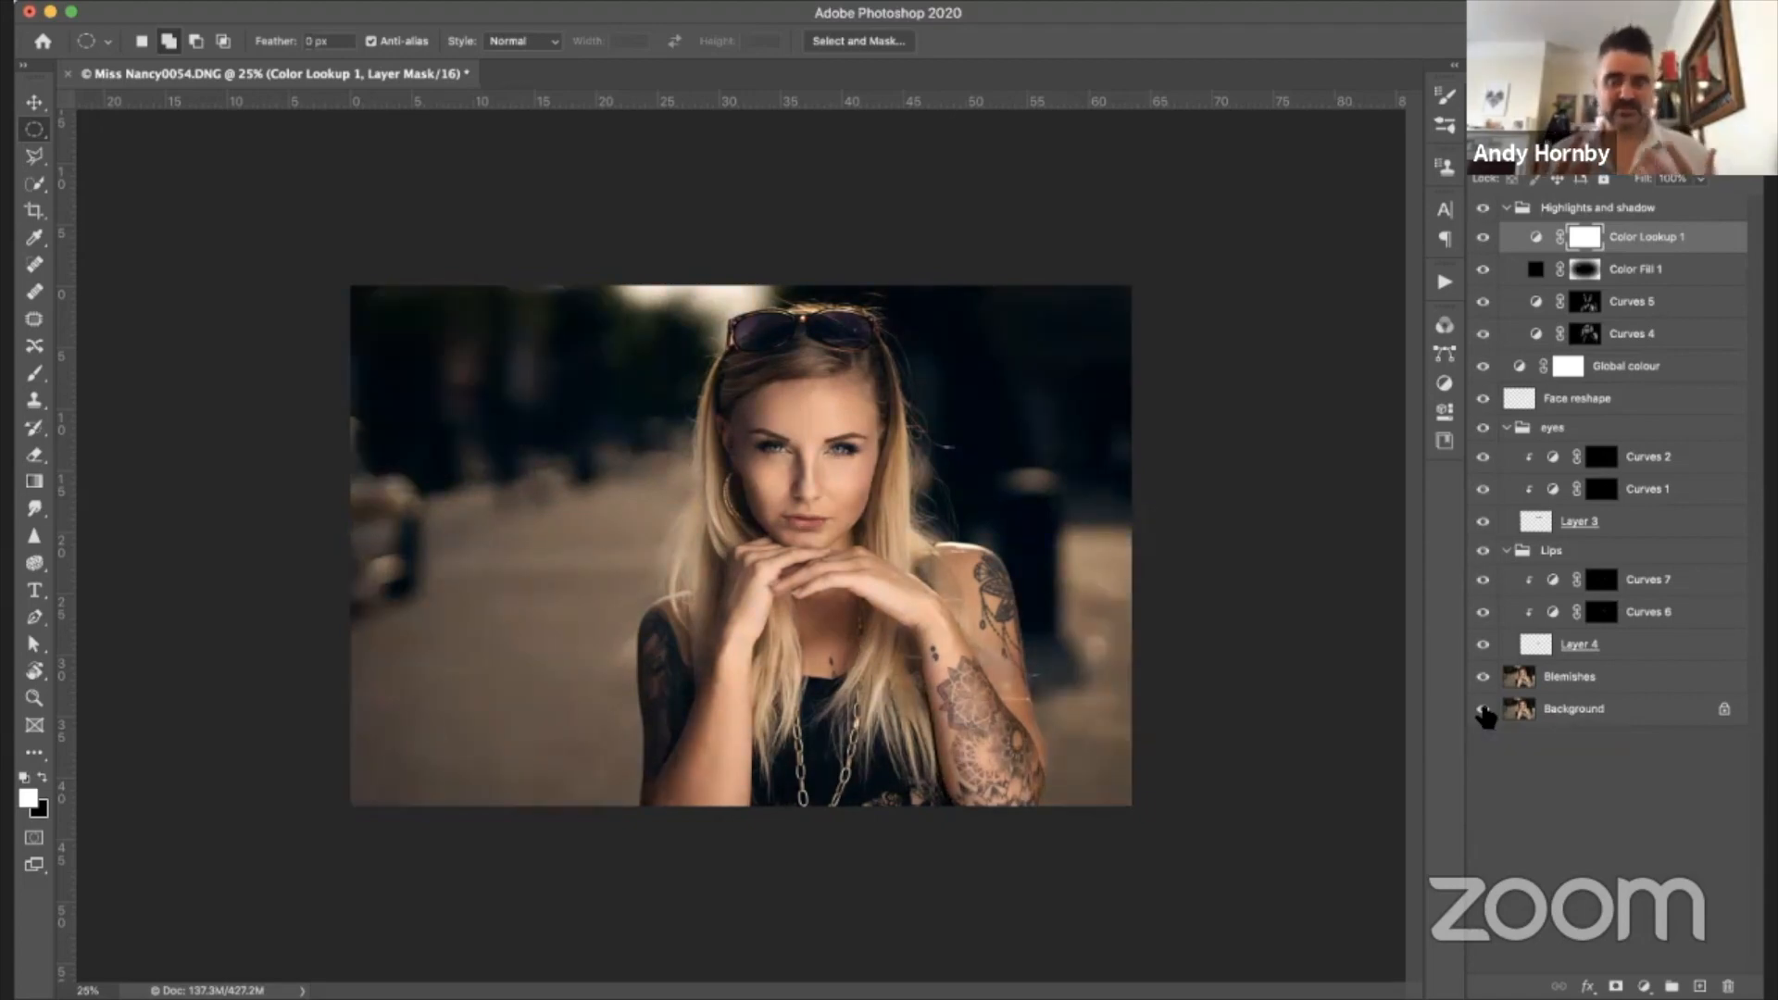
- Change the Color Lookup layer's 3D LUT to Crisp_Warm.look and close its settings
double_click(1639, 237)
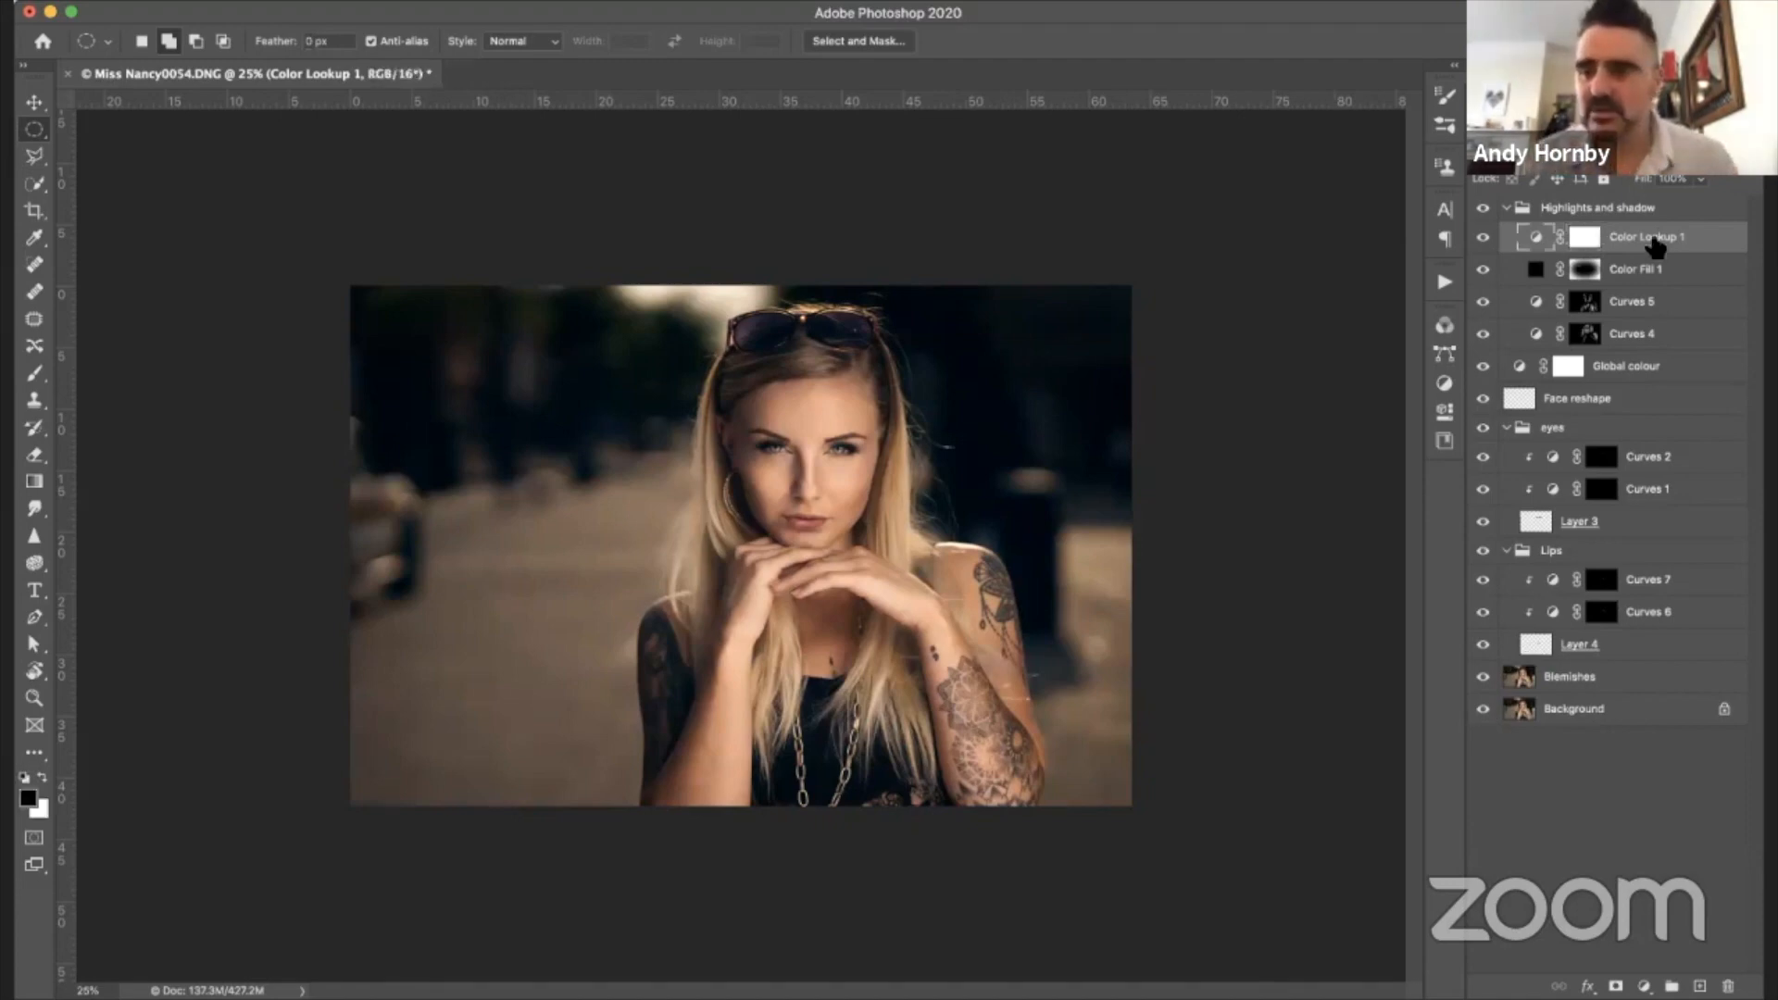
double_click(1536, 237)
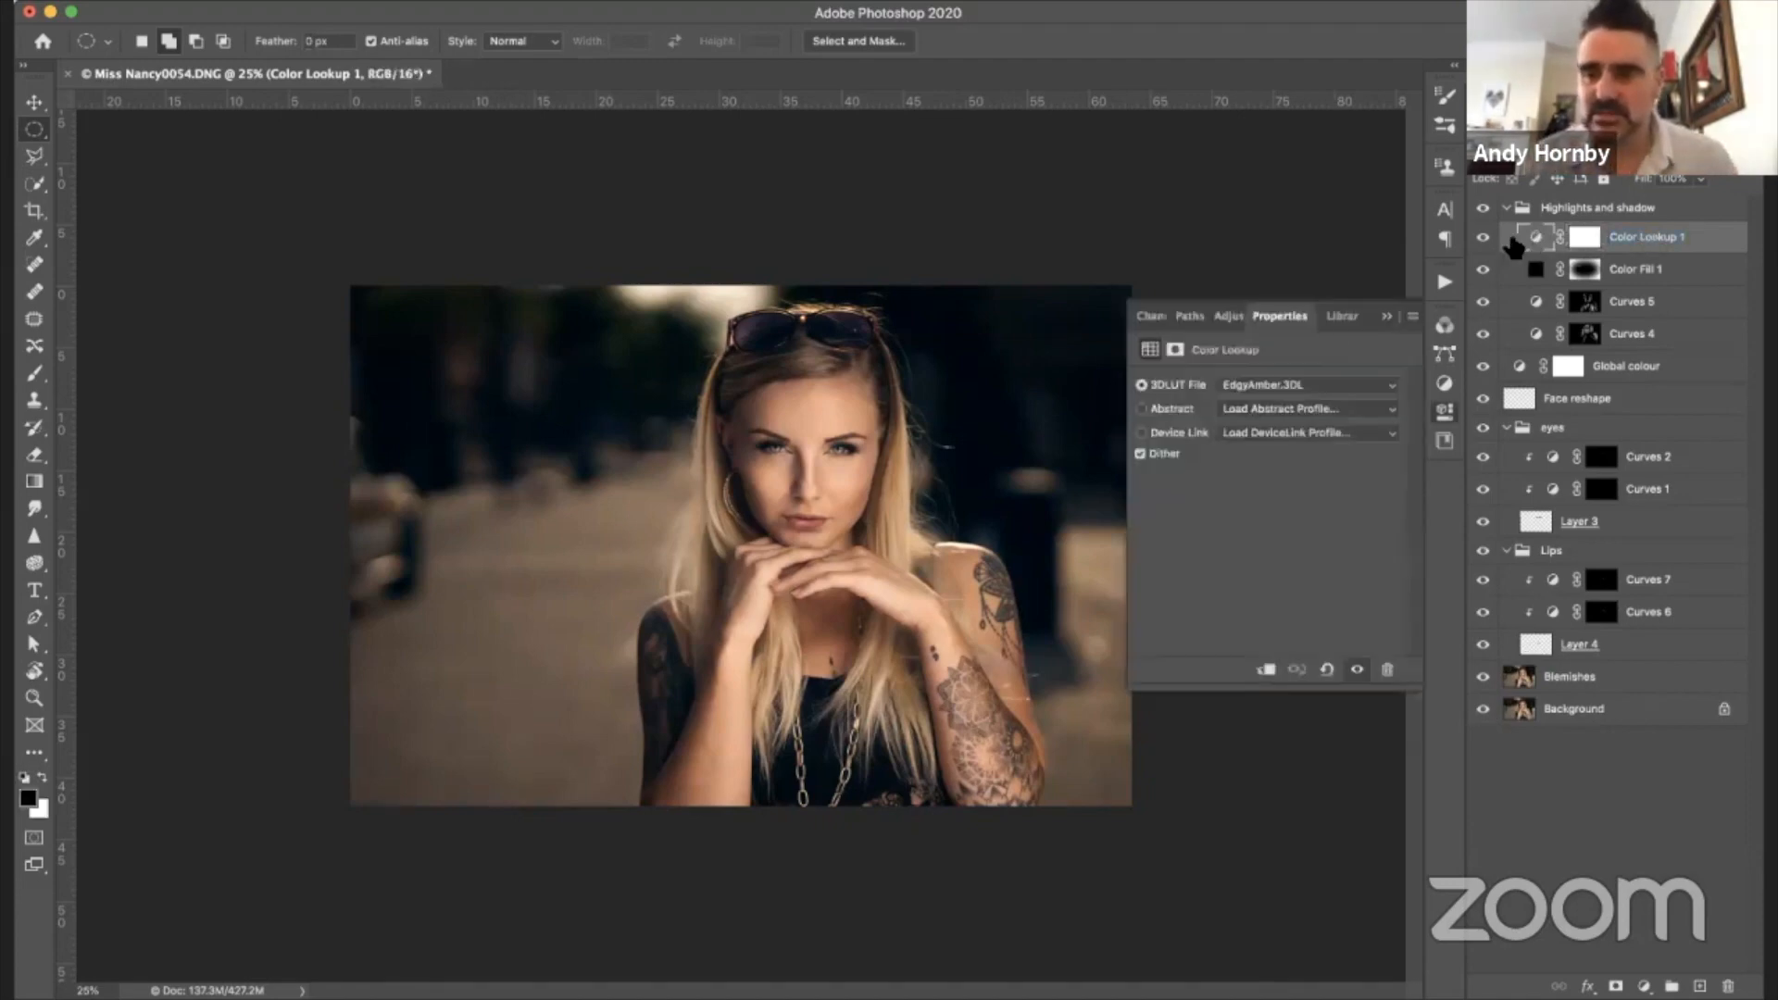
click(1325, 380)
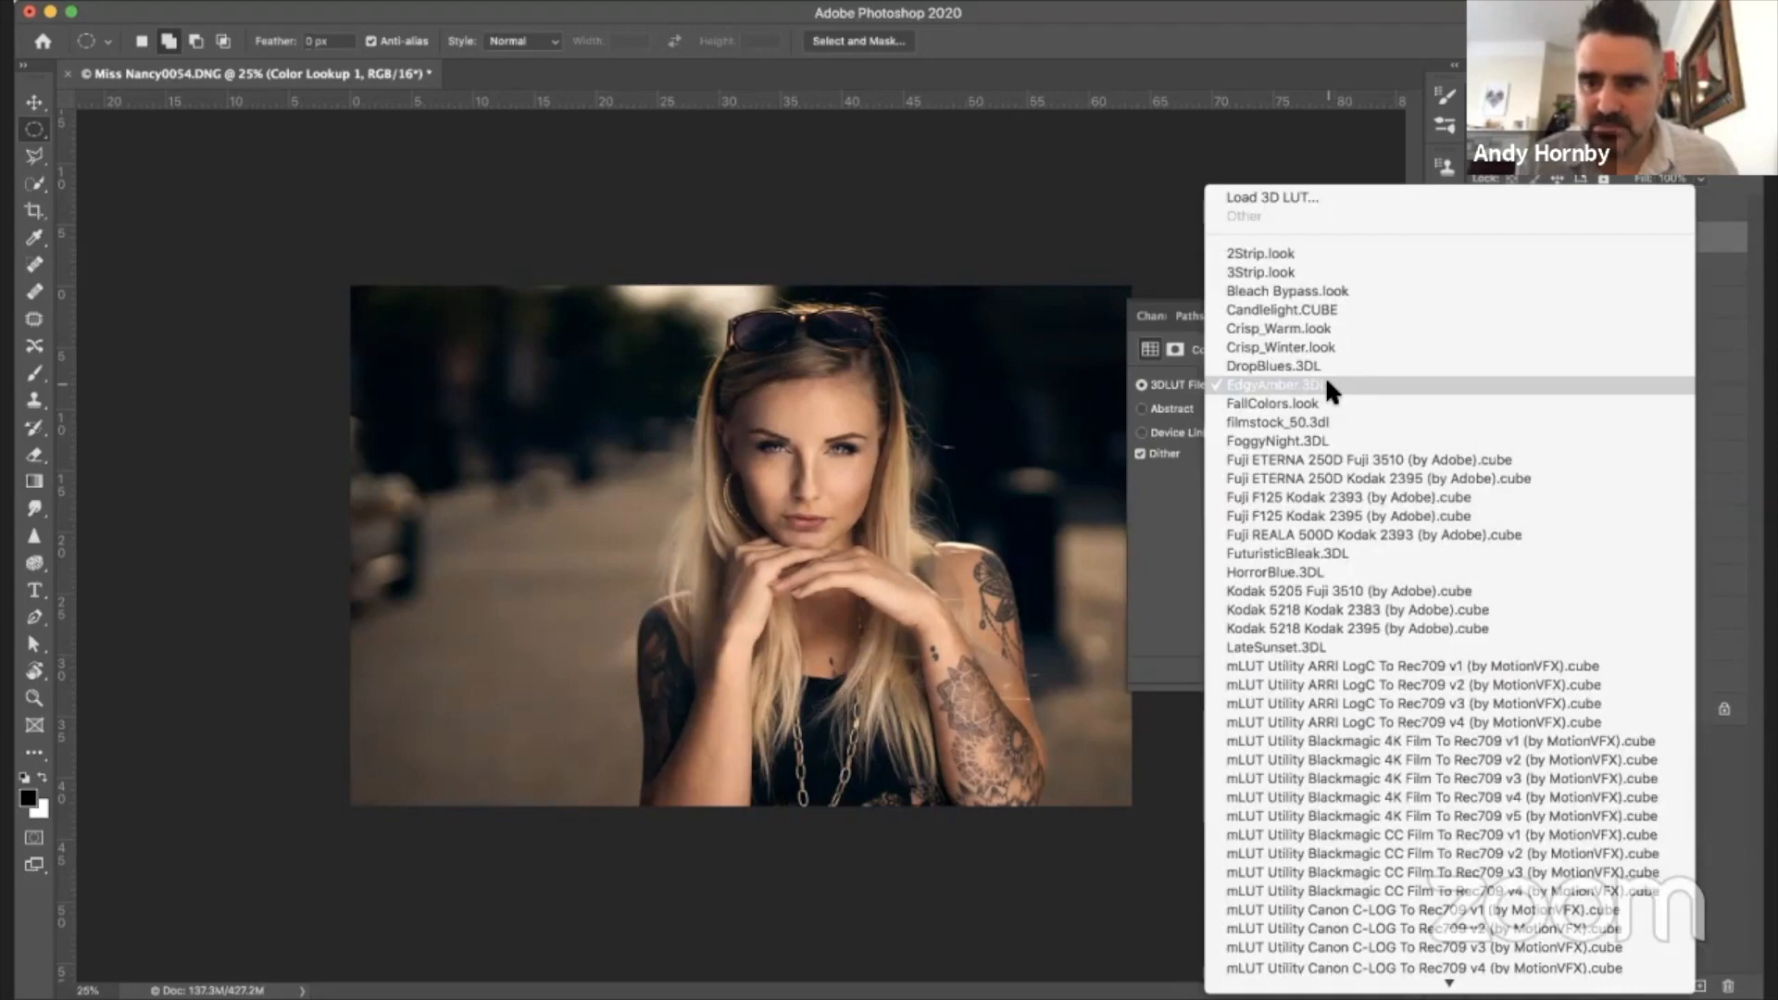
click(1325, 328)
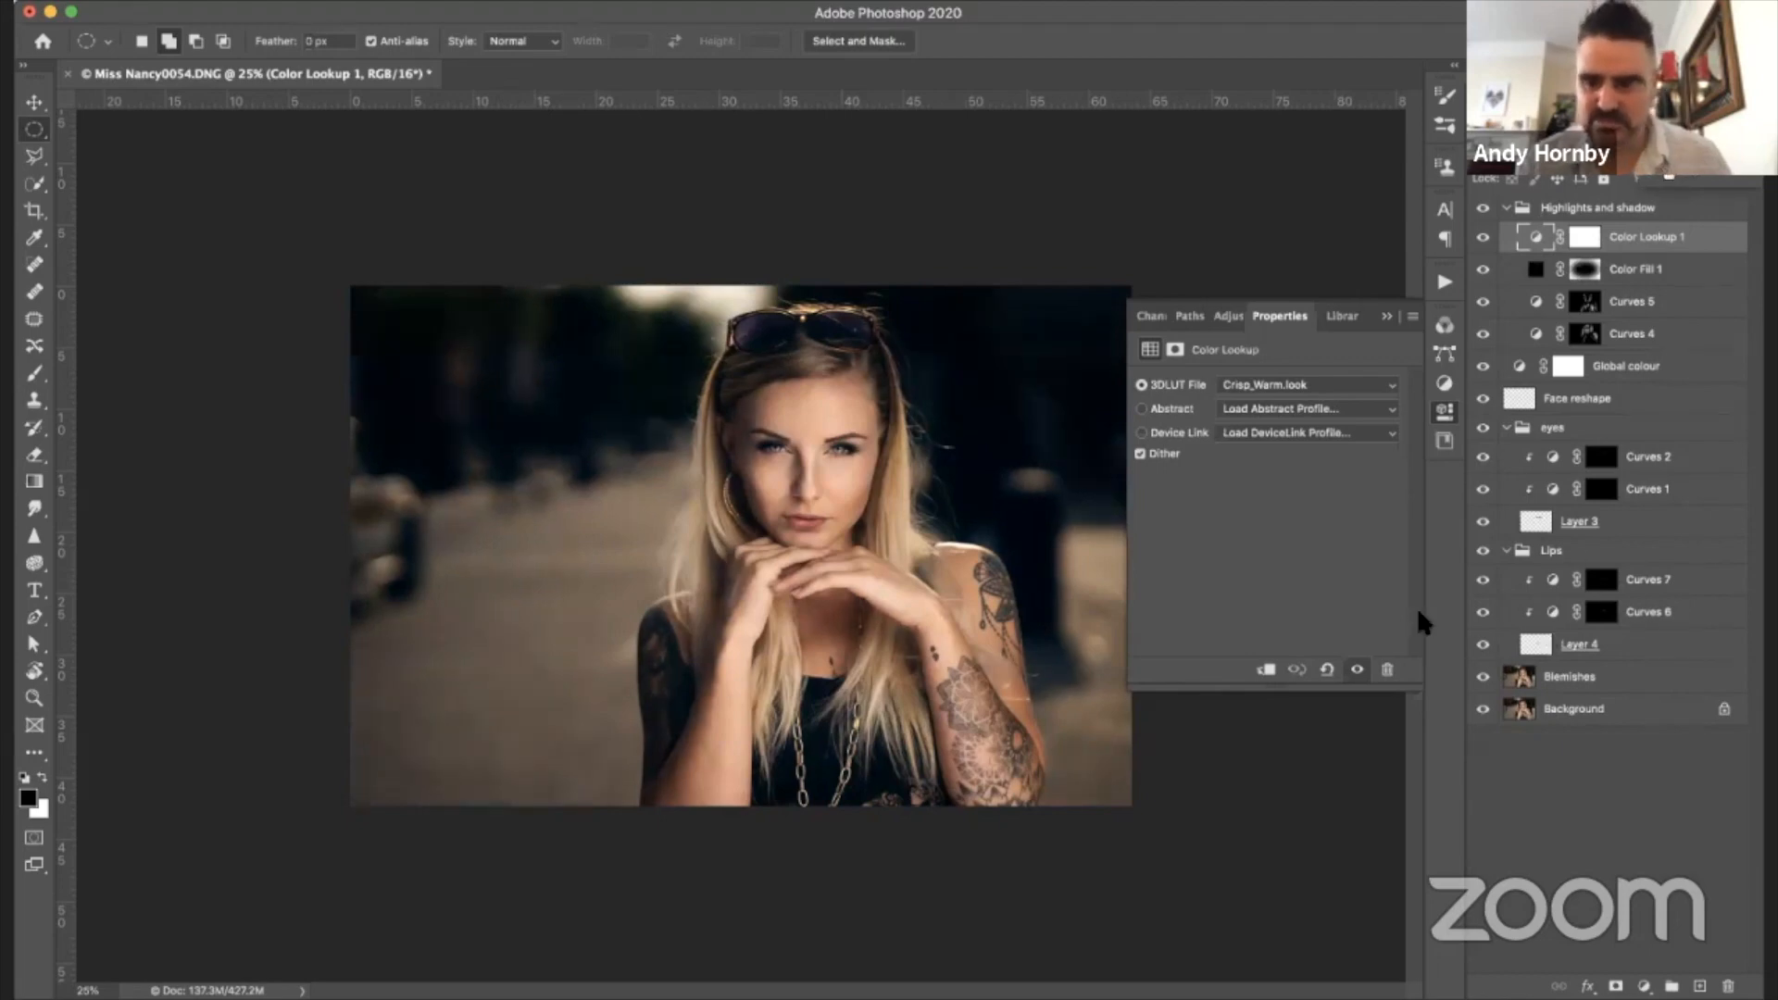
click(1387, 317)
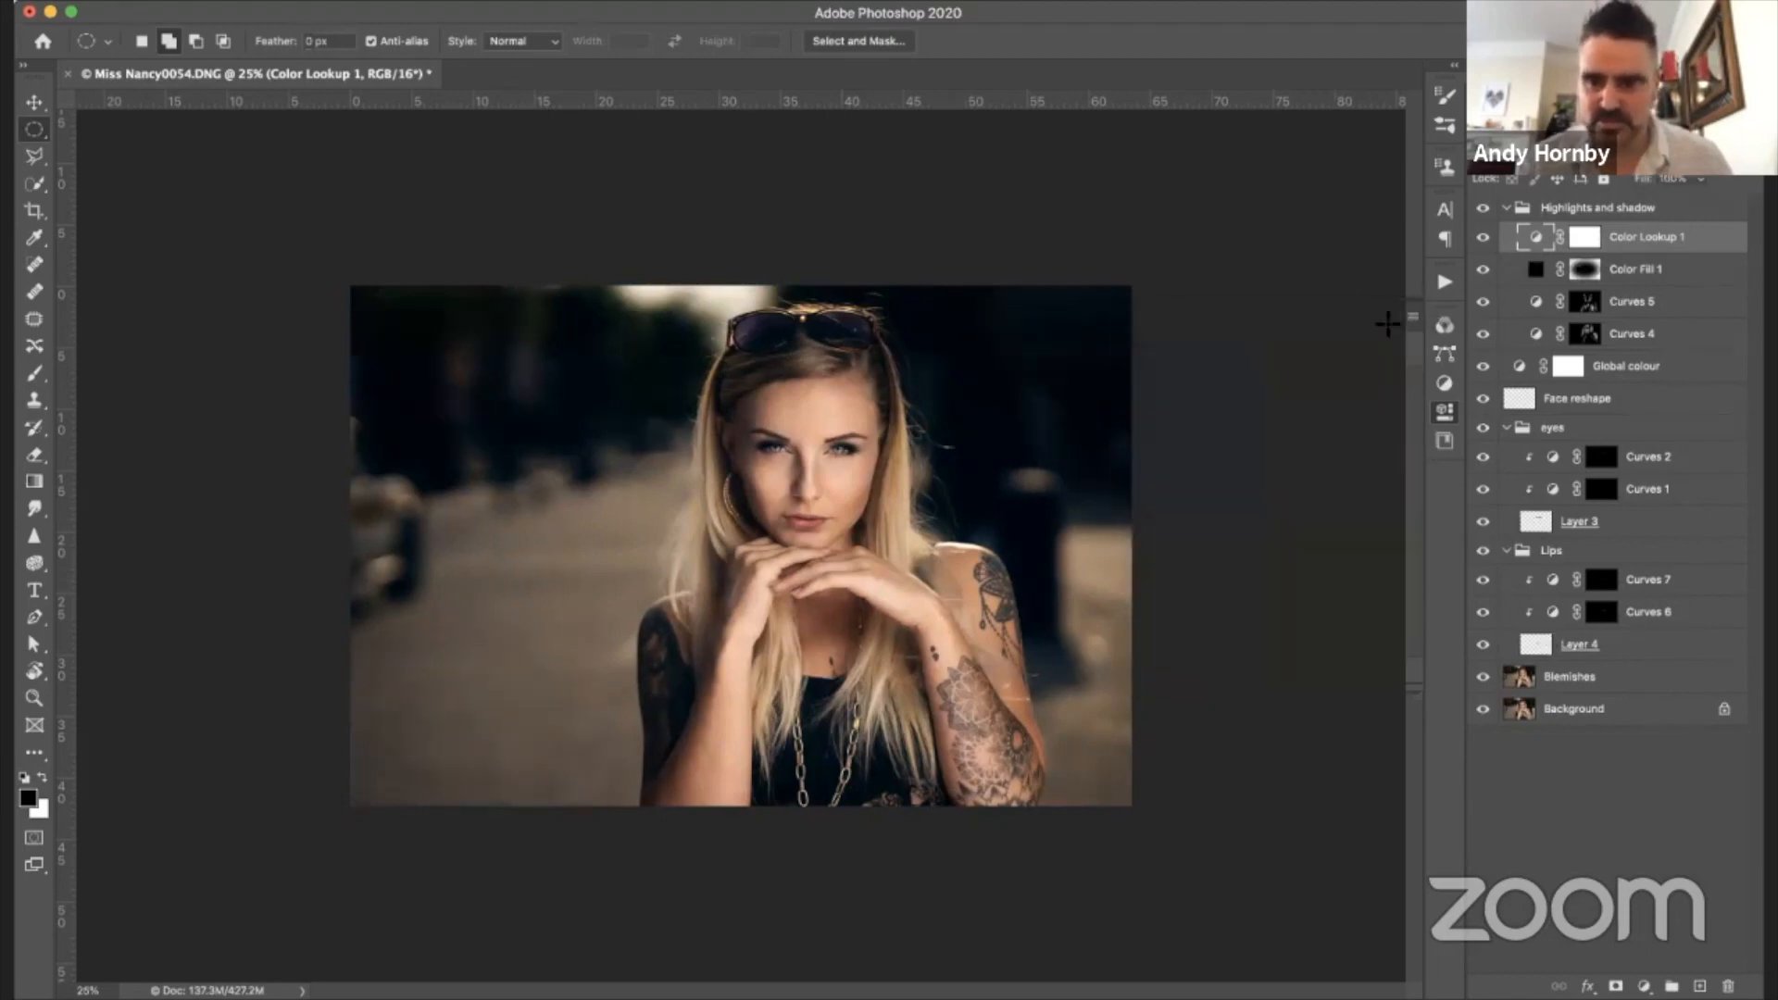
- Compare the finished retouch with the Background shown alone, and save the document with all layers visible
alt+click(1483, 708)
alt+click(1483, 708)
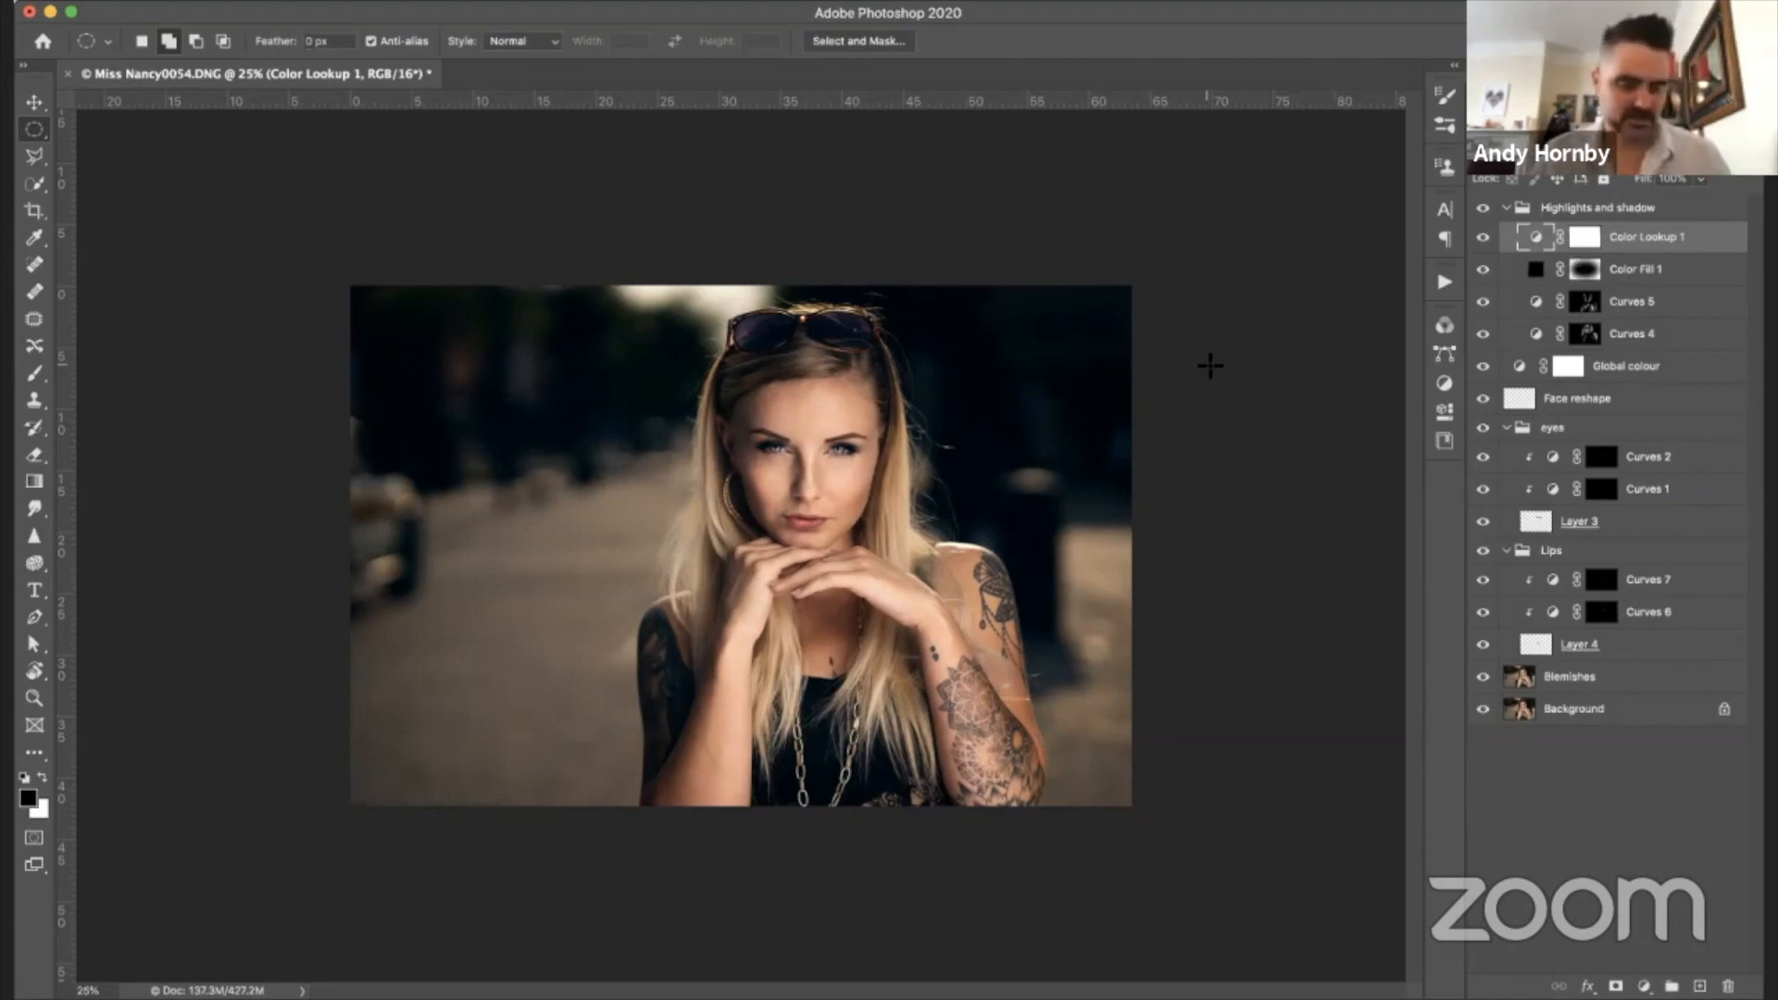
alt+click(1483, 709)
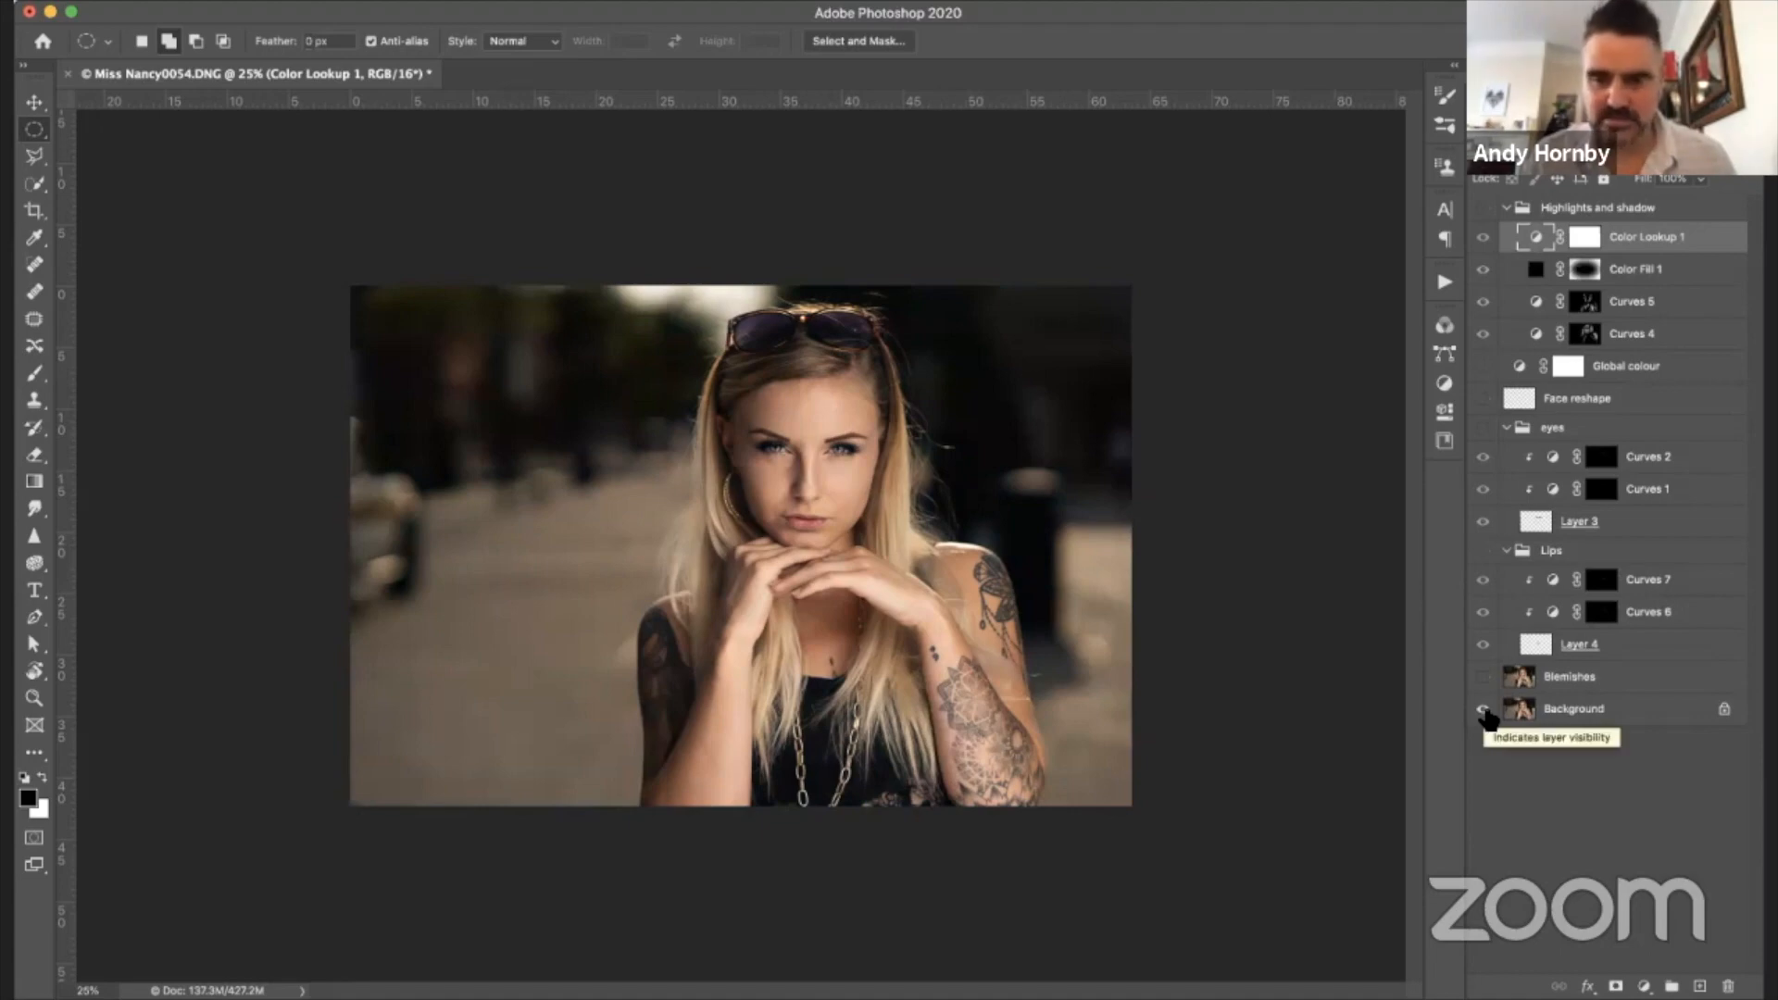
alt+click(1483, 710)
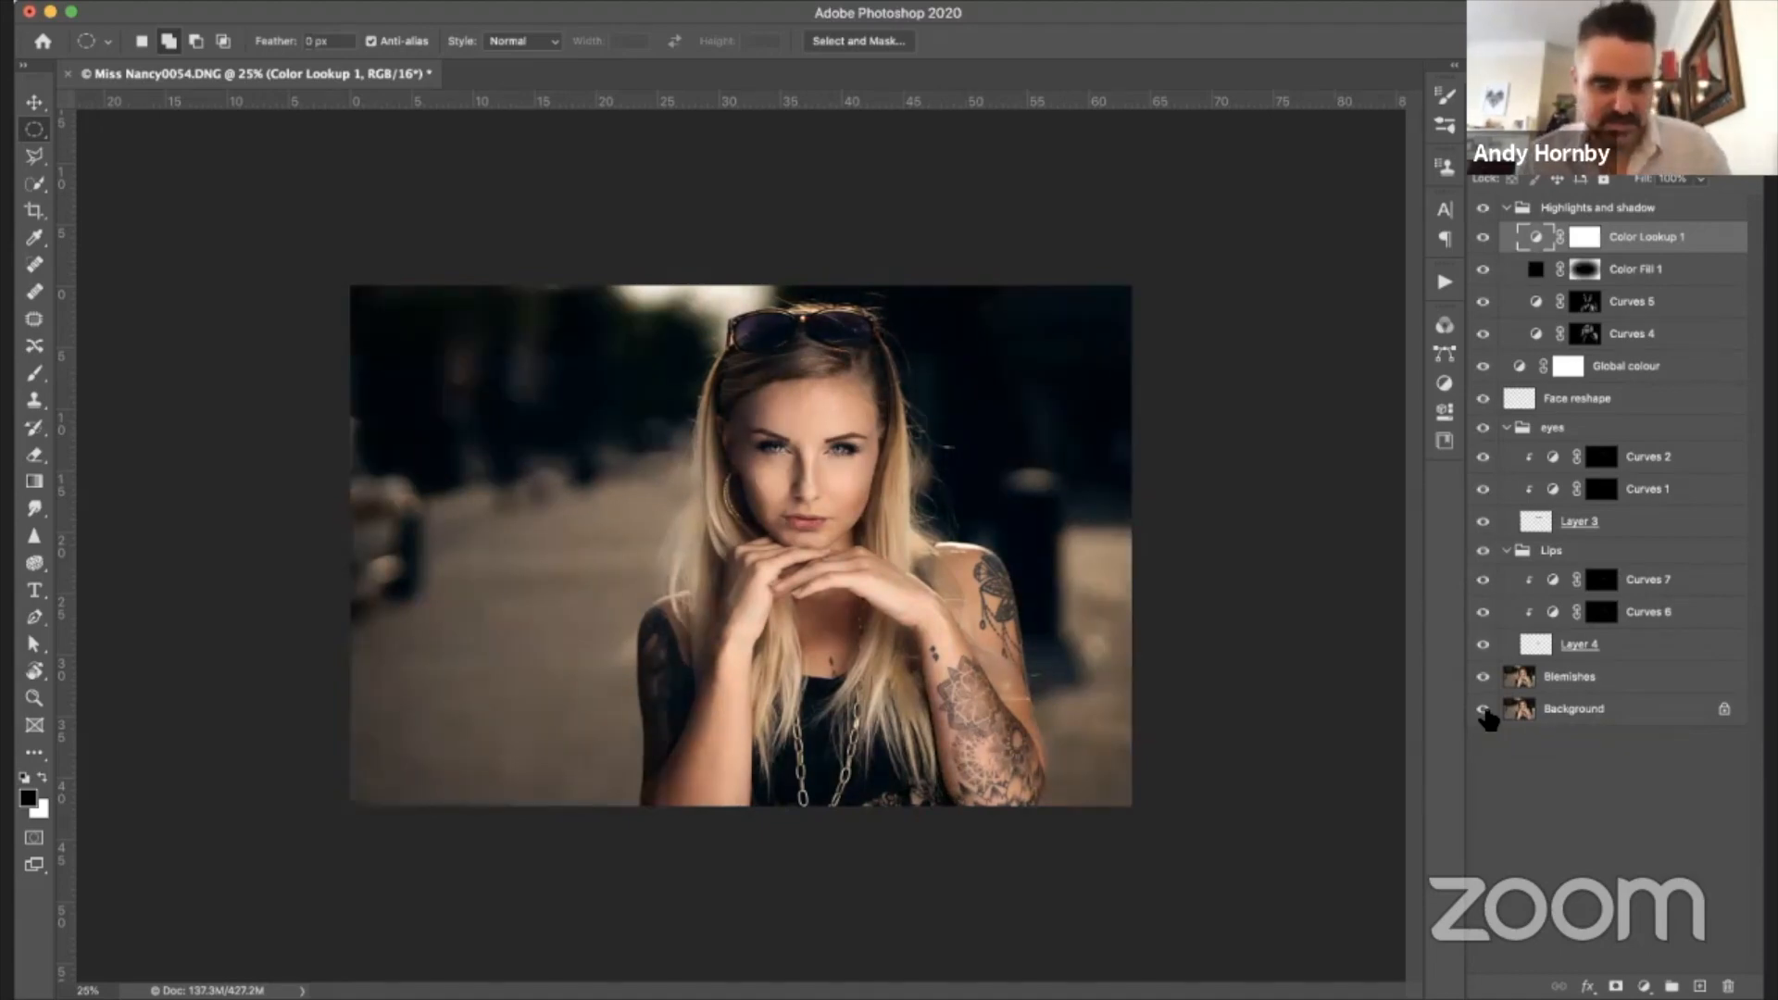
key(super+s)
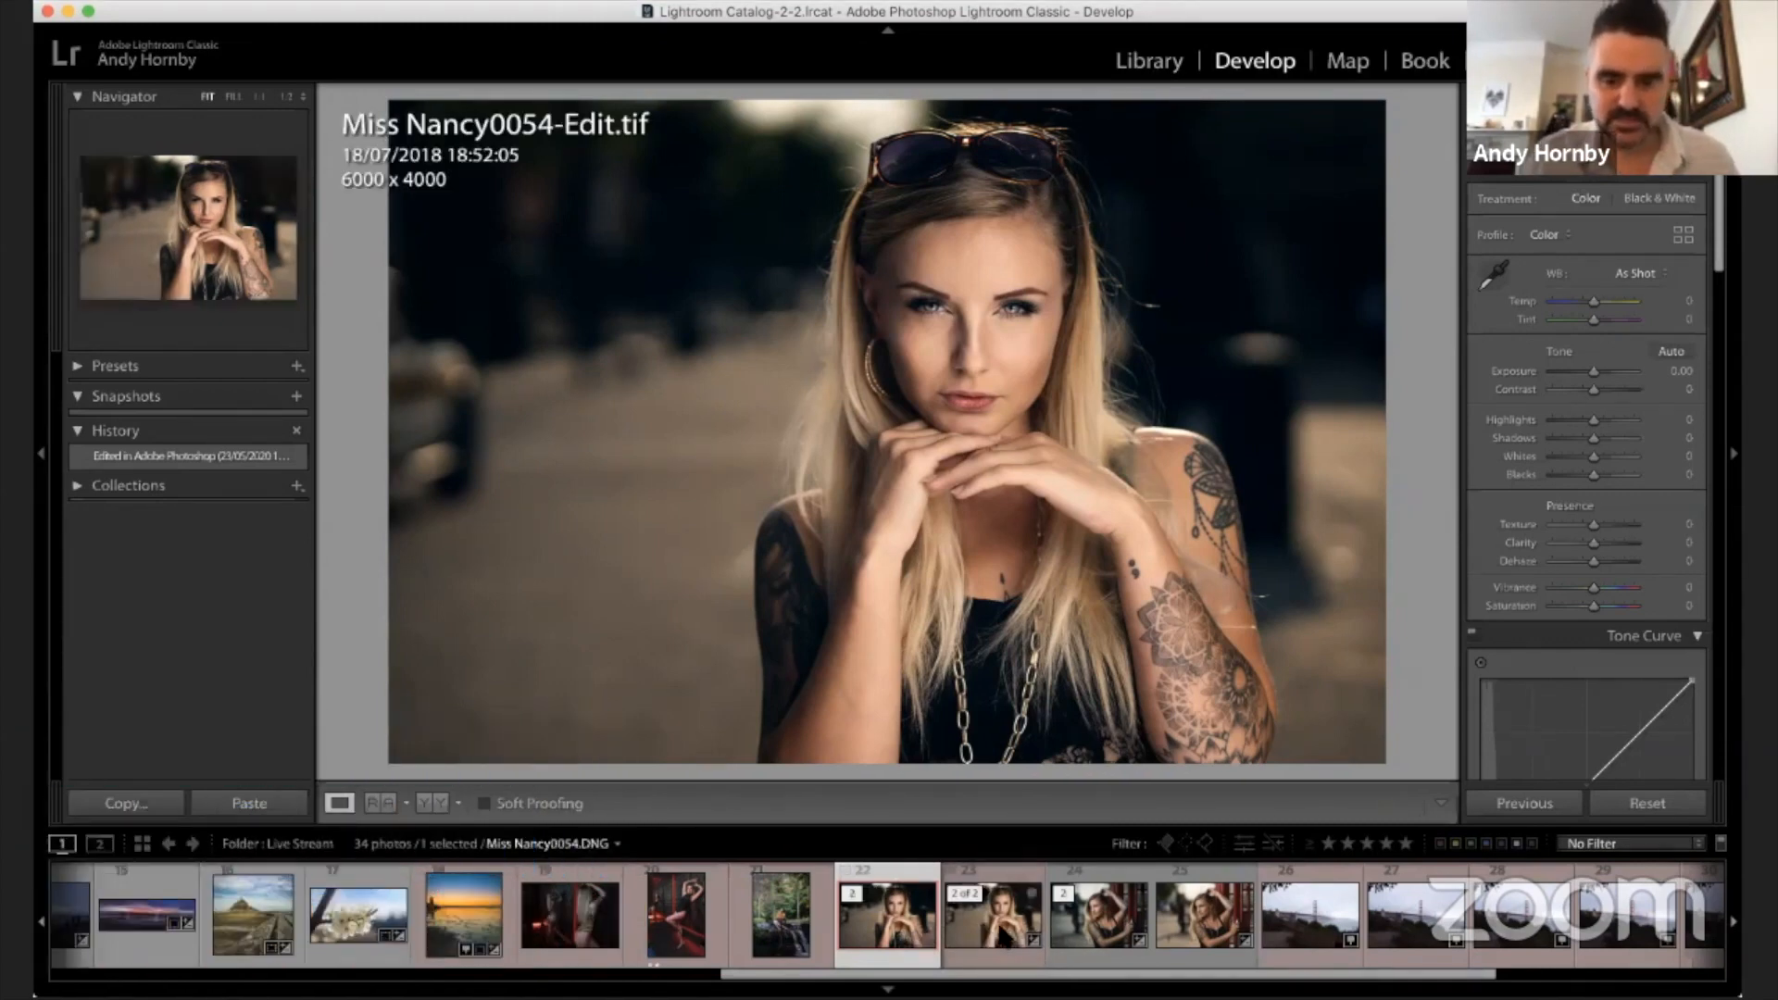
- In Lightroom Classic, return Miss Nancy0054.DNG to its Import history state and compare it with Miss Nancy0054-Edit.tif
click(984, 929)
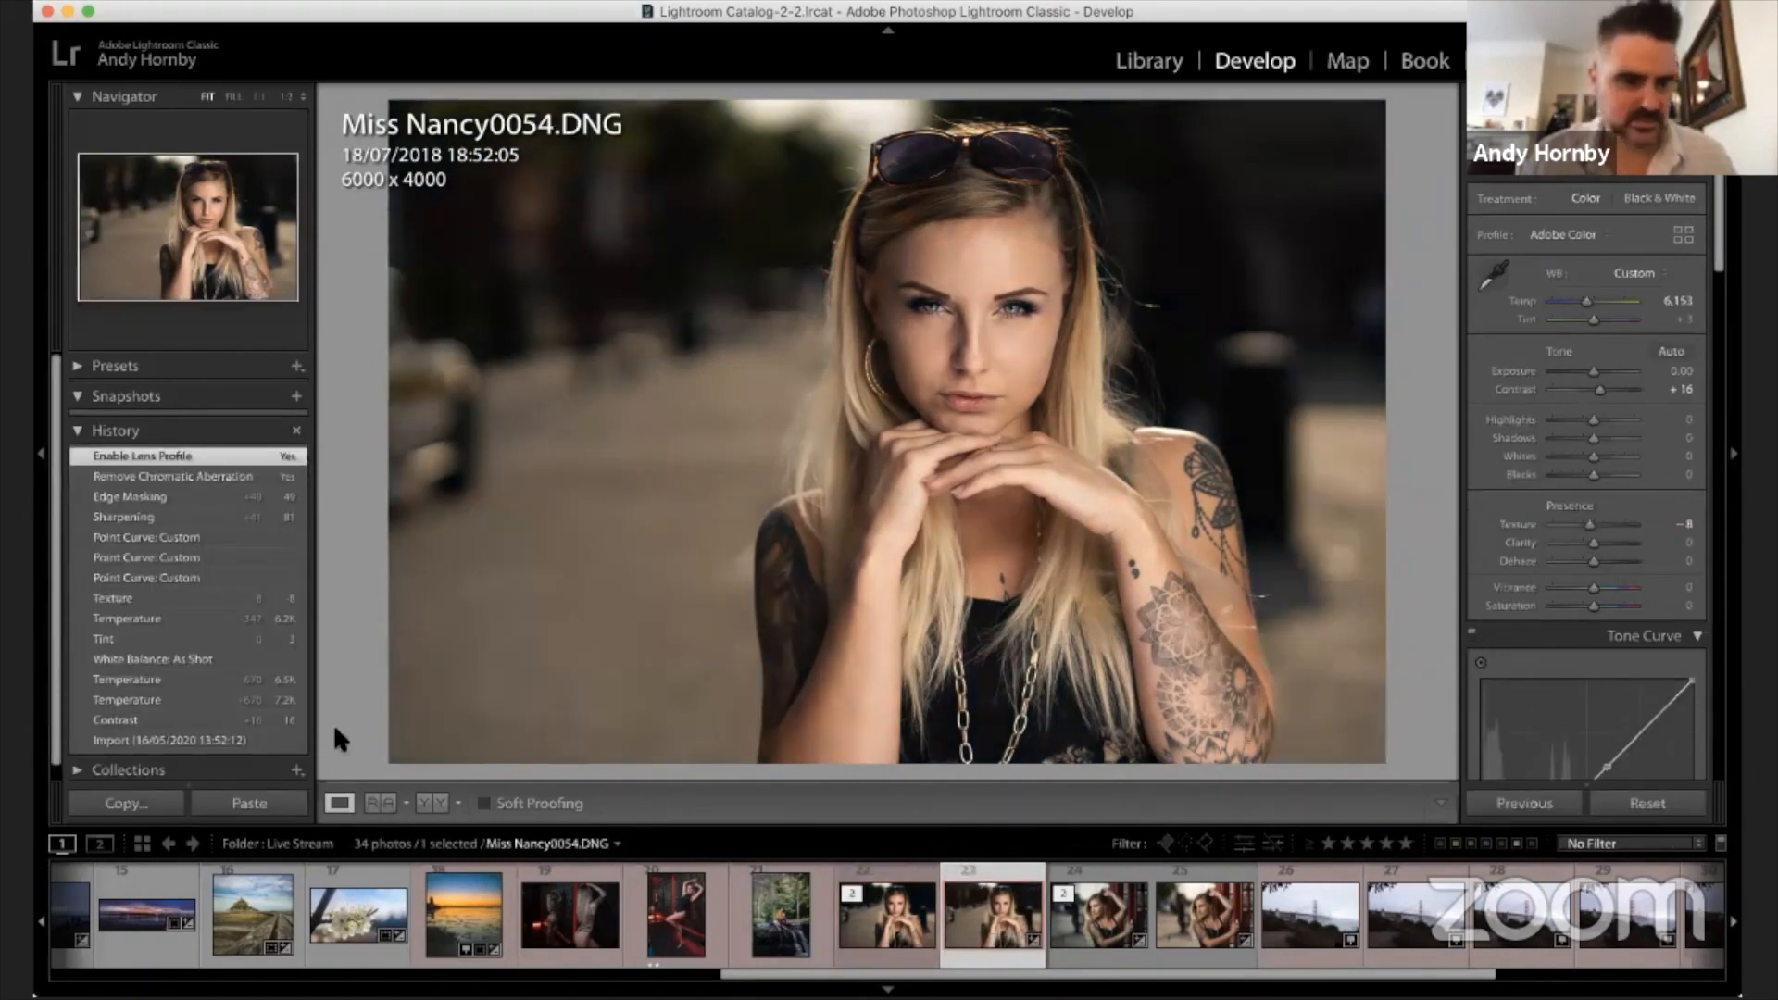
click(195, 740)
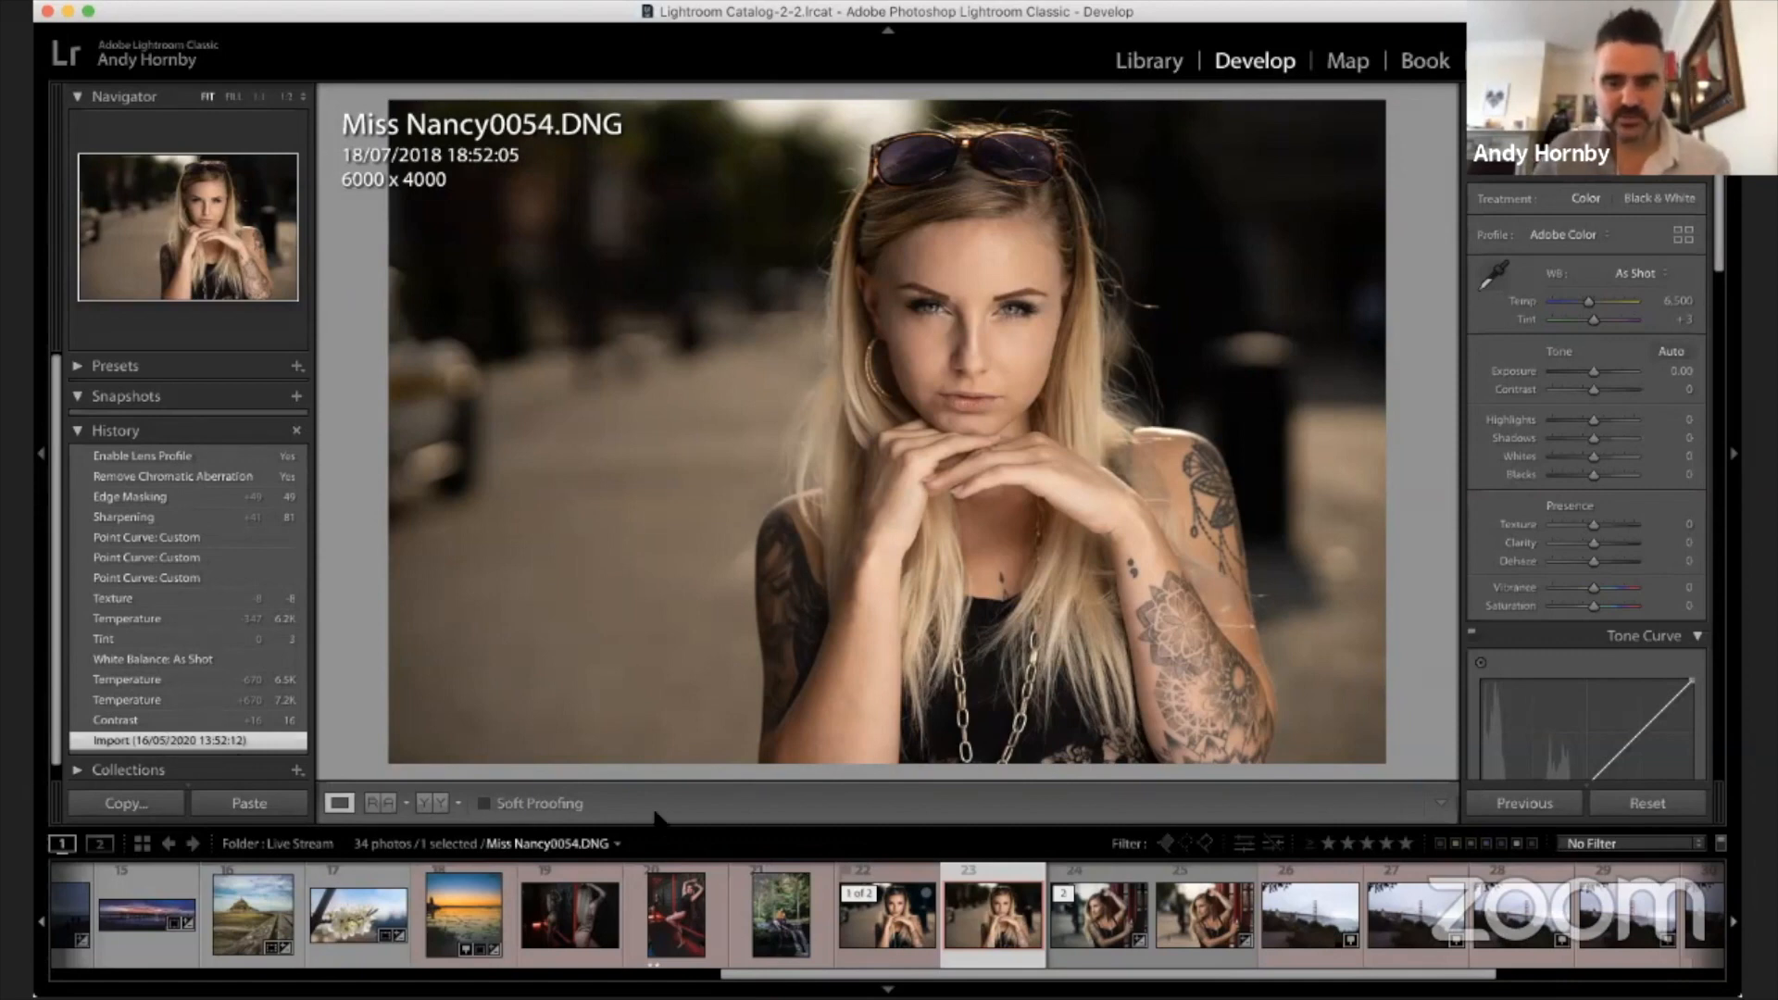
click(903, 926)
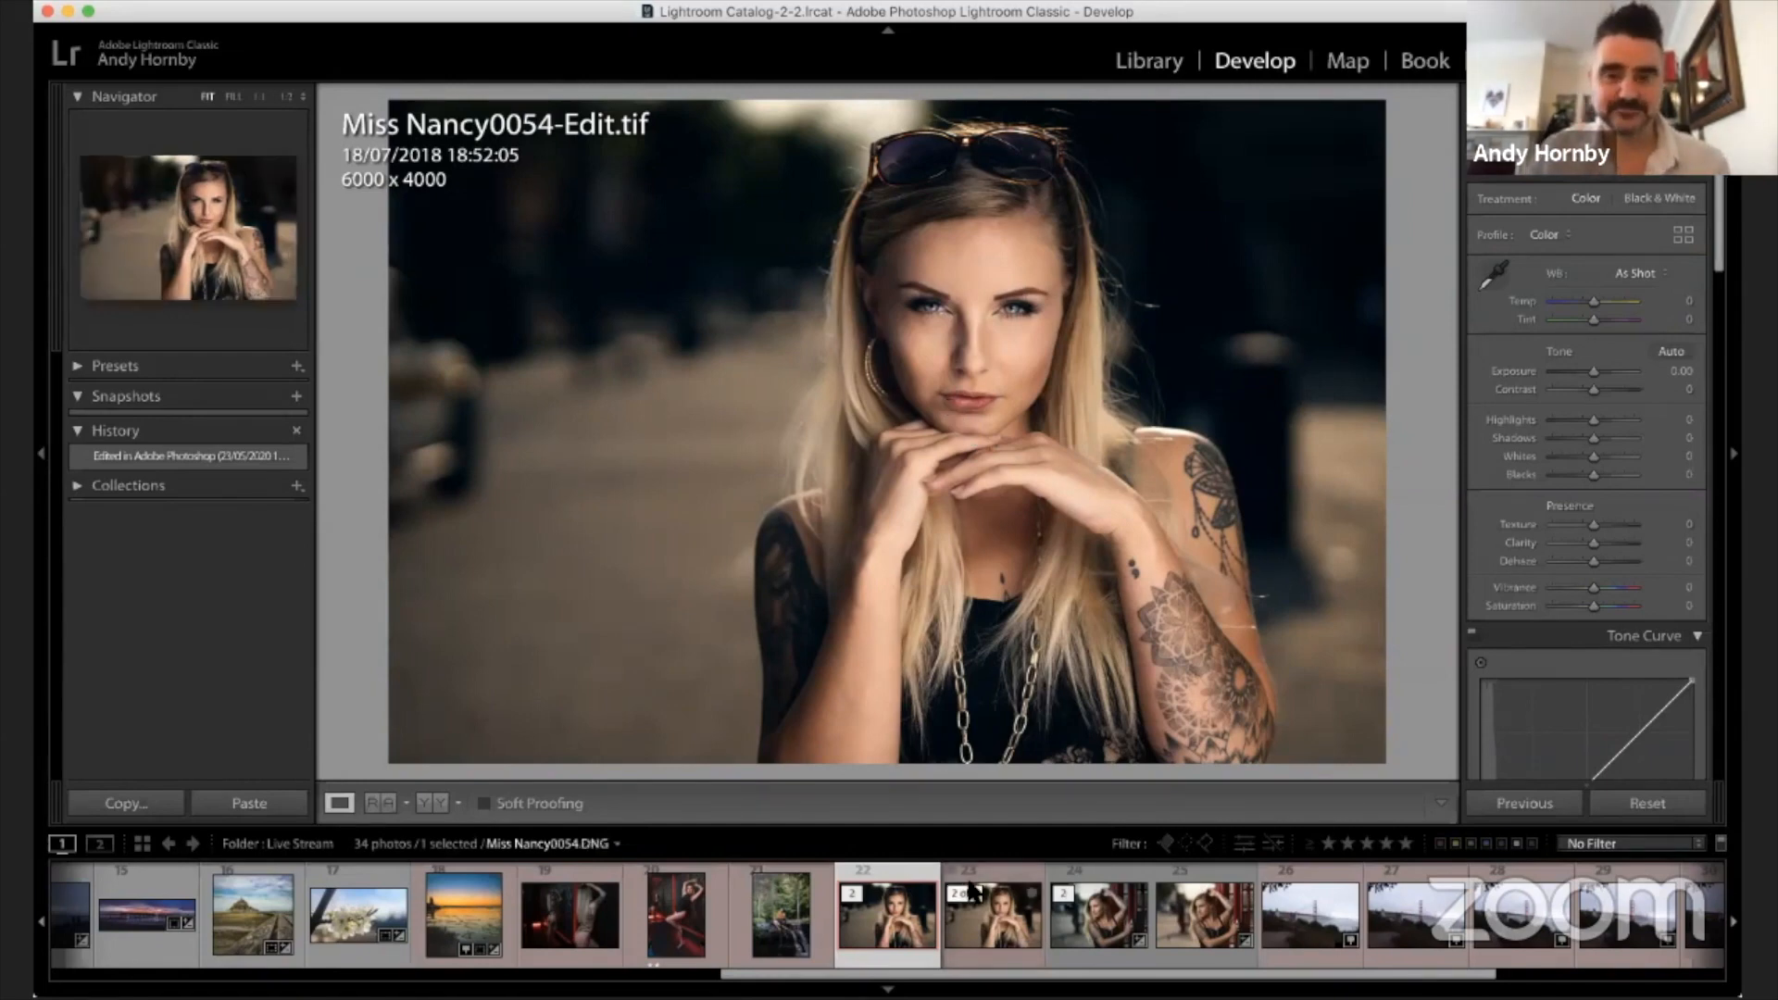
click(1009, 920)
click(918, 926)
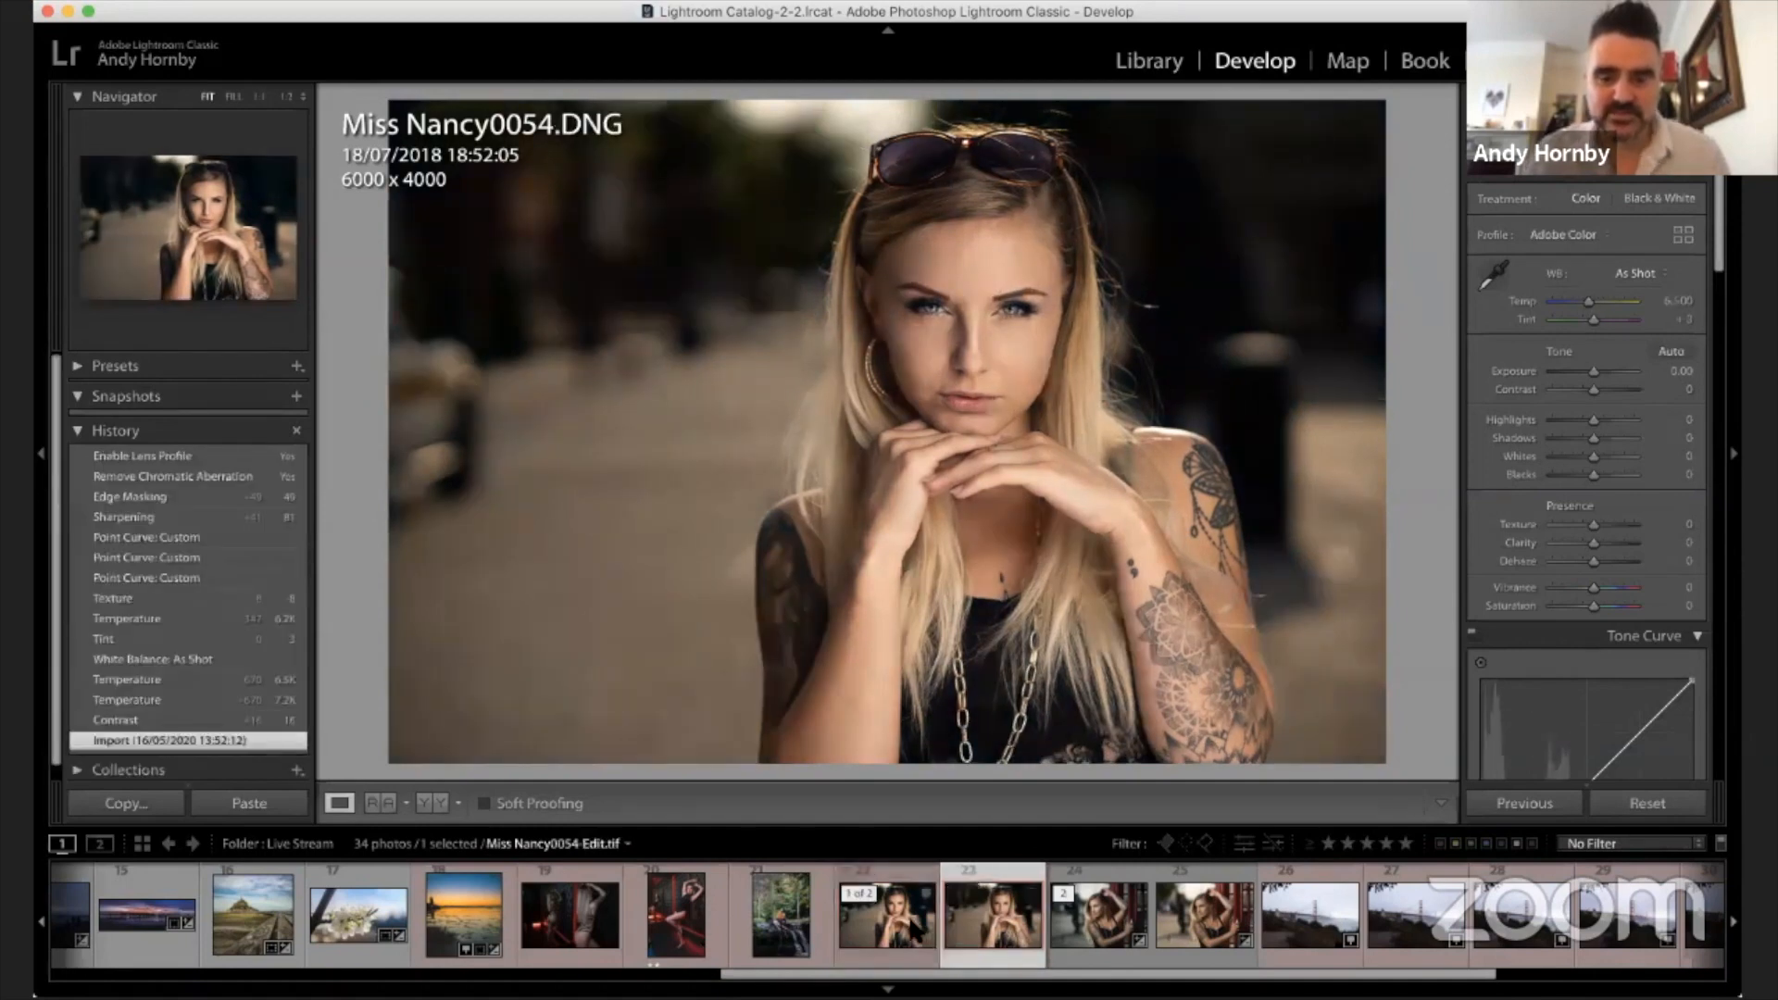
- Show Reference View with Miss Nancy0054-Edit.tif as the reference photo beside Miss Nancy0054.DNG as the active photo
super+click(993, 917)
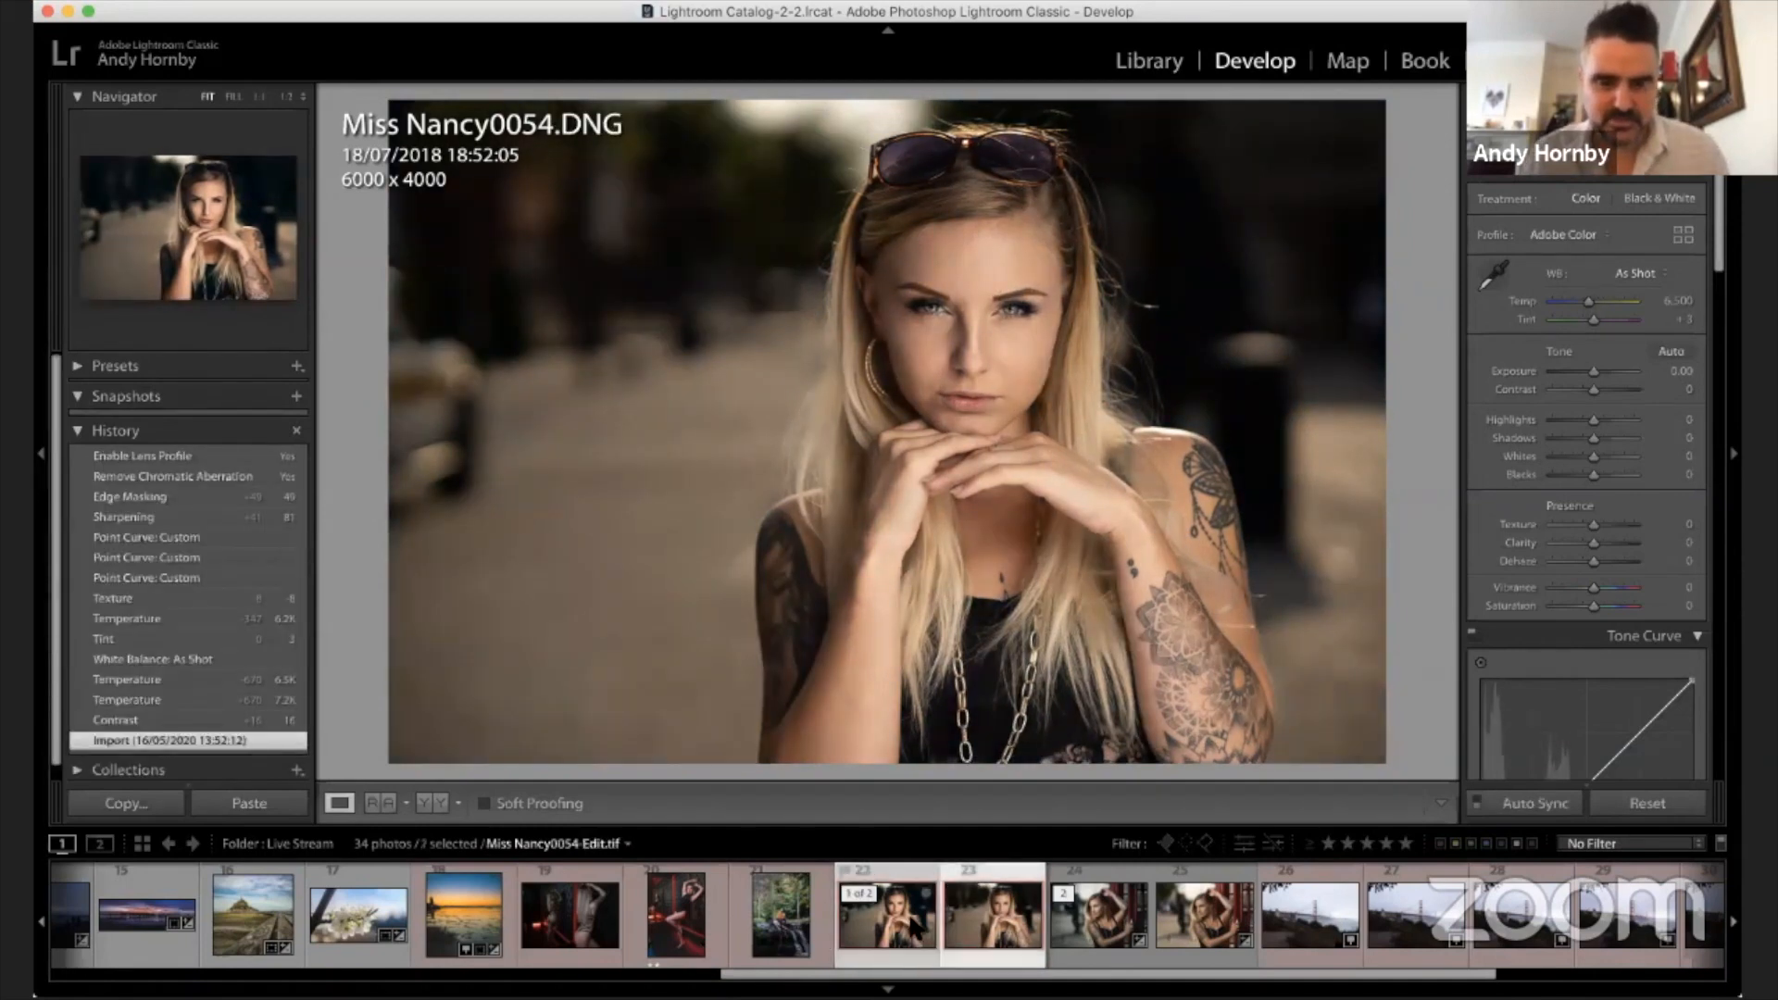
click(389, 804)
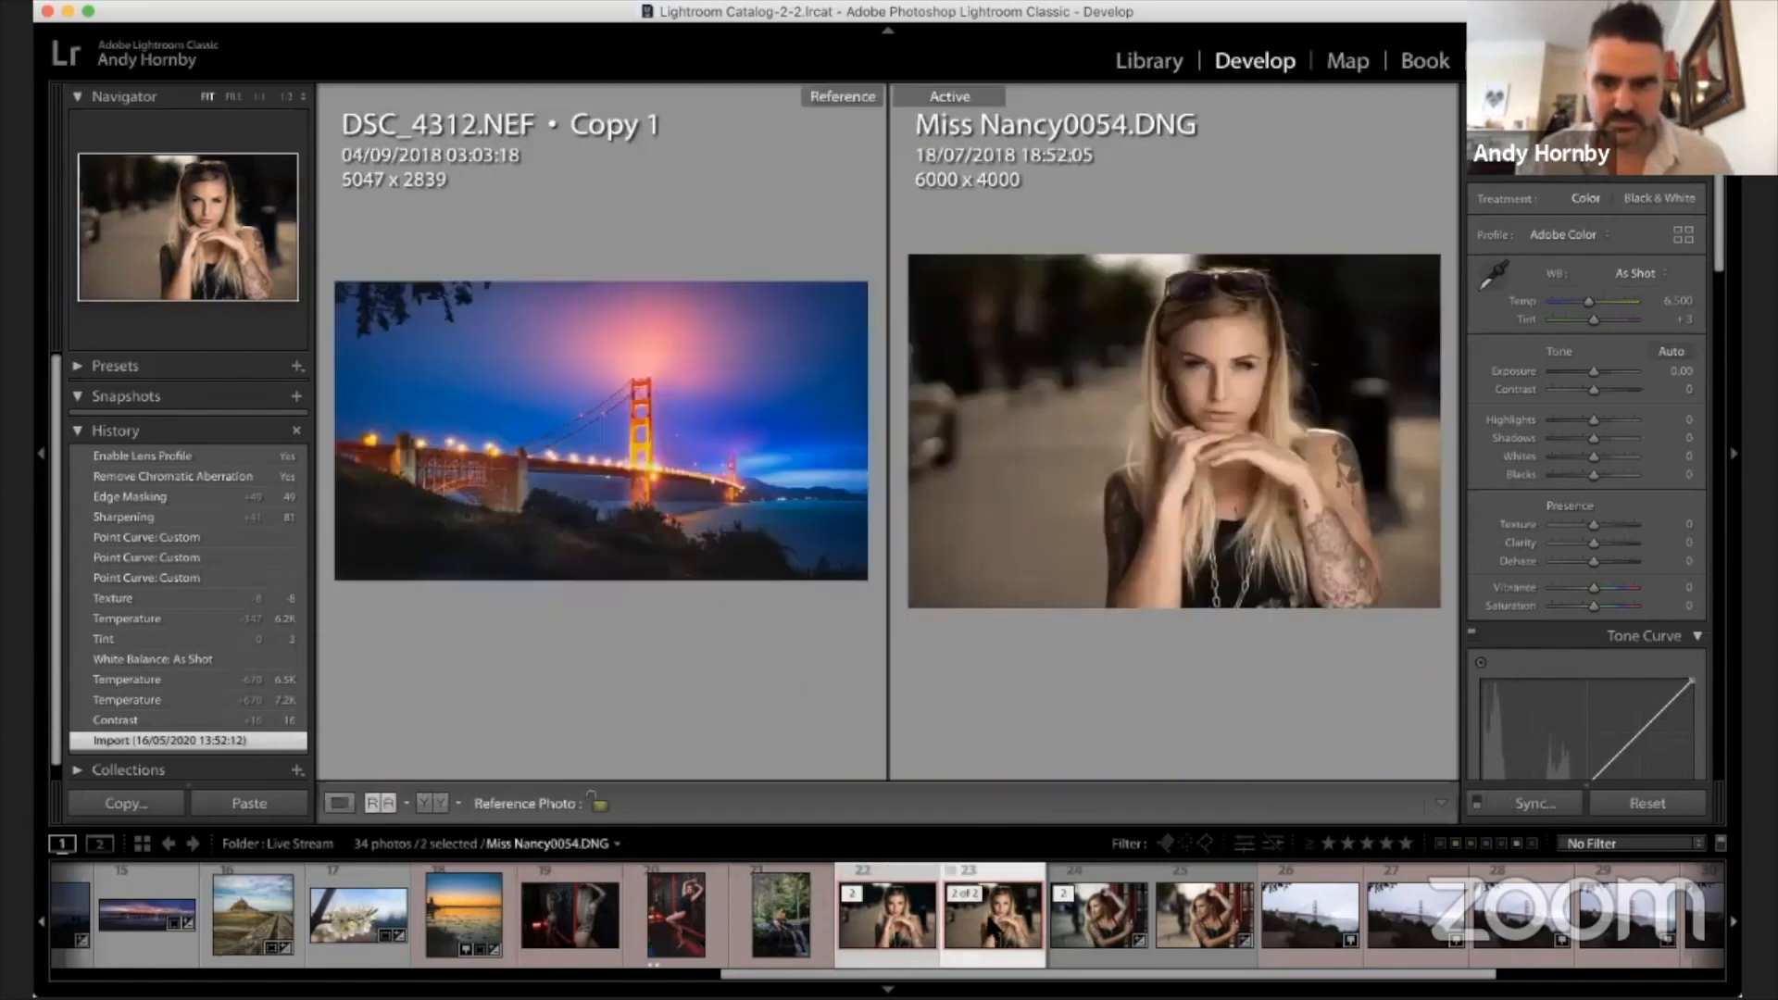
click(993, 916)
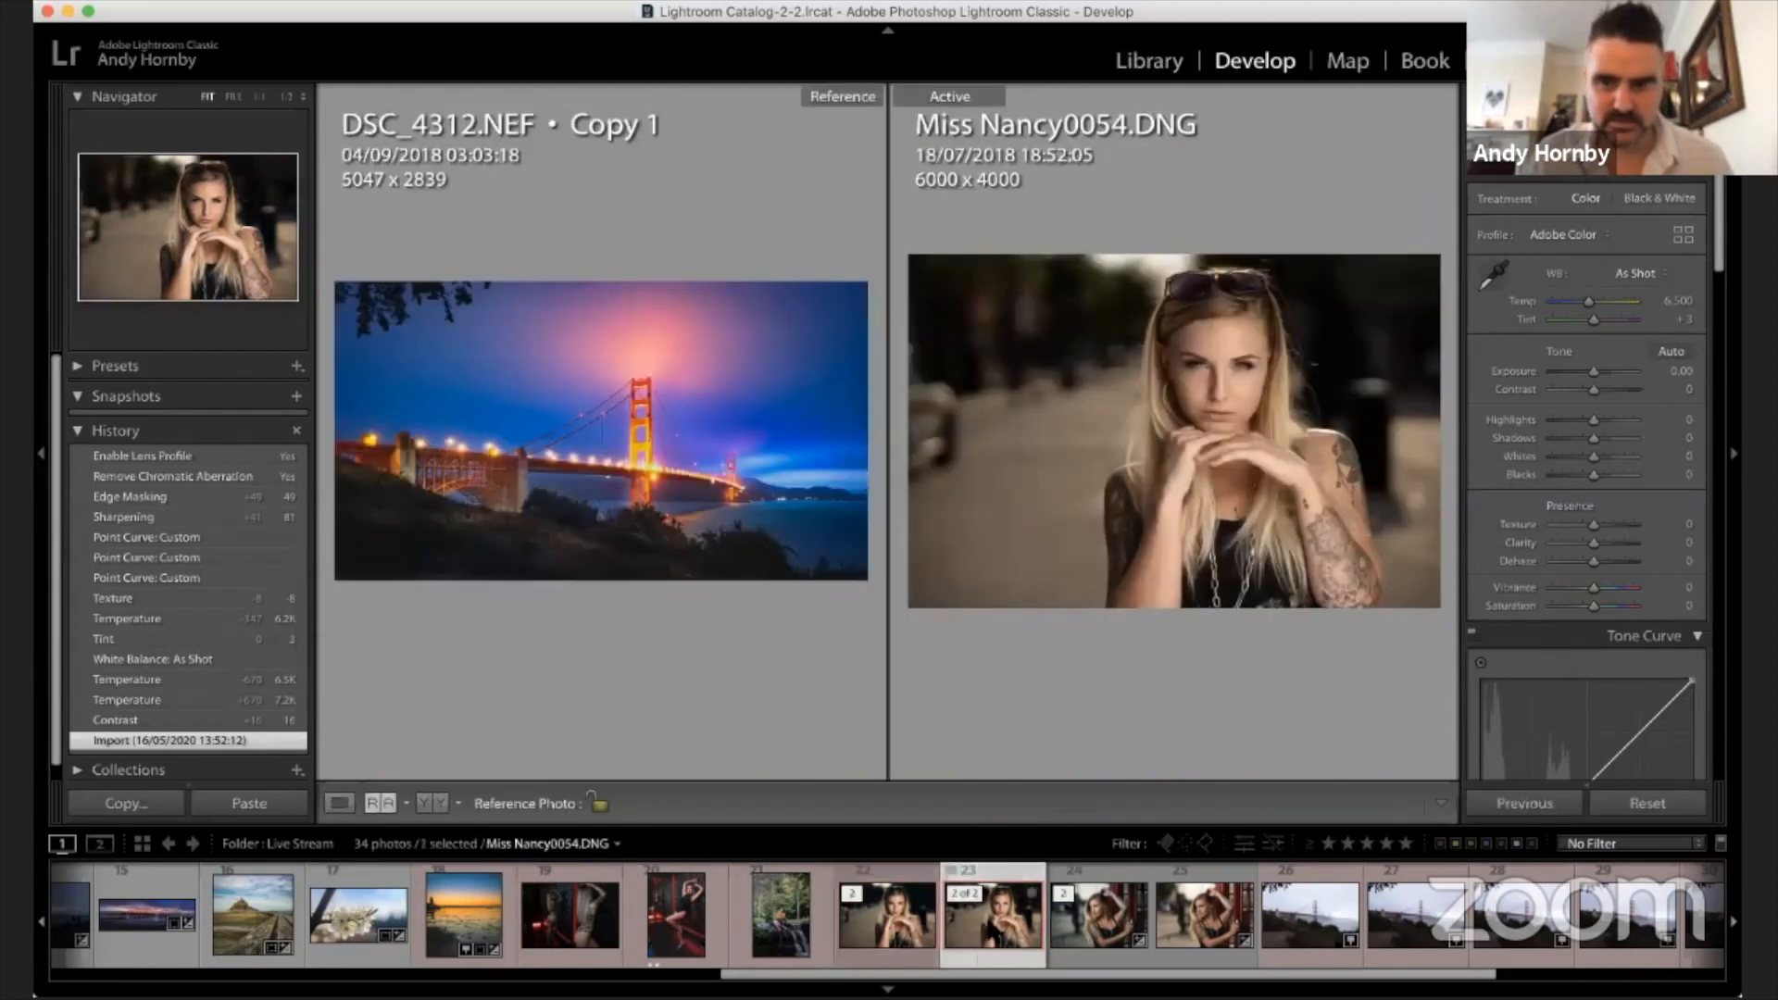
drag(880, 915, 745, 556)
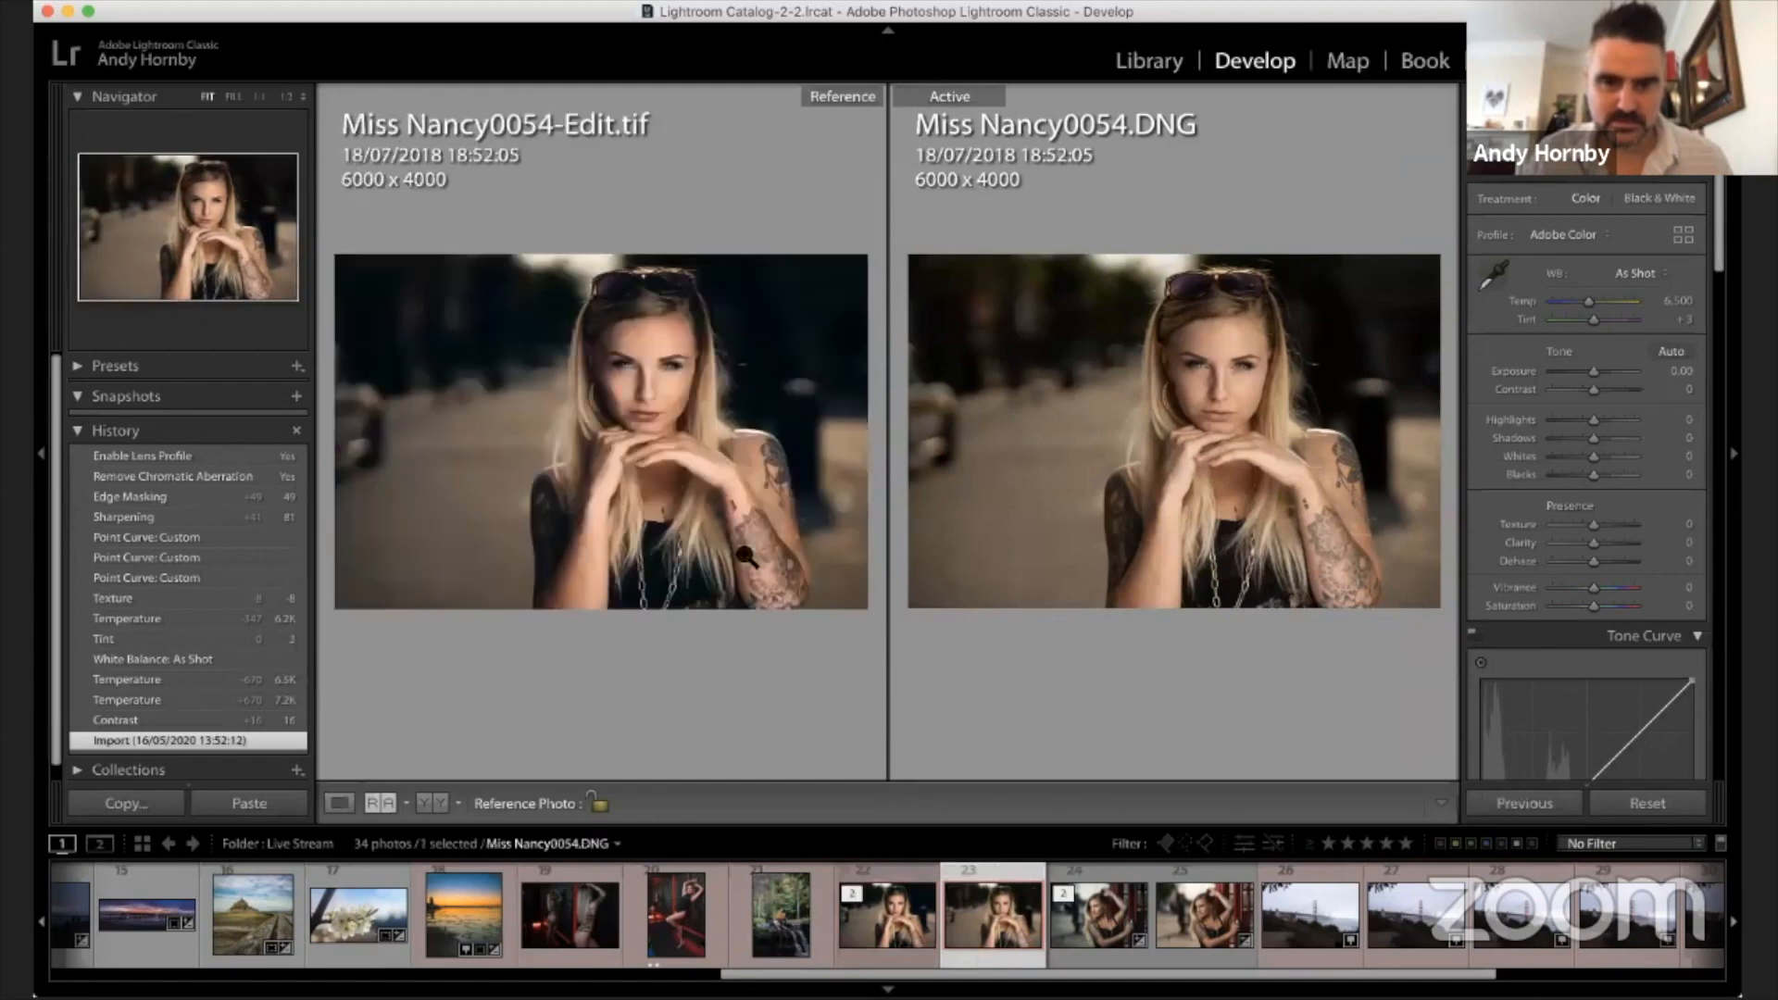
- Compare the face in the edited reference and the original DNG in close-up, with both faces framed alike
click(703, 370)
drag(579, 441, 769, 445)
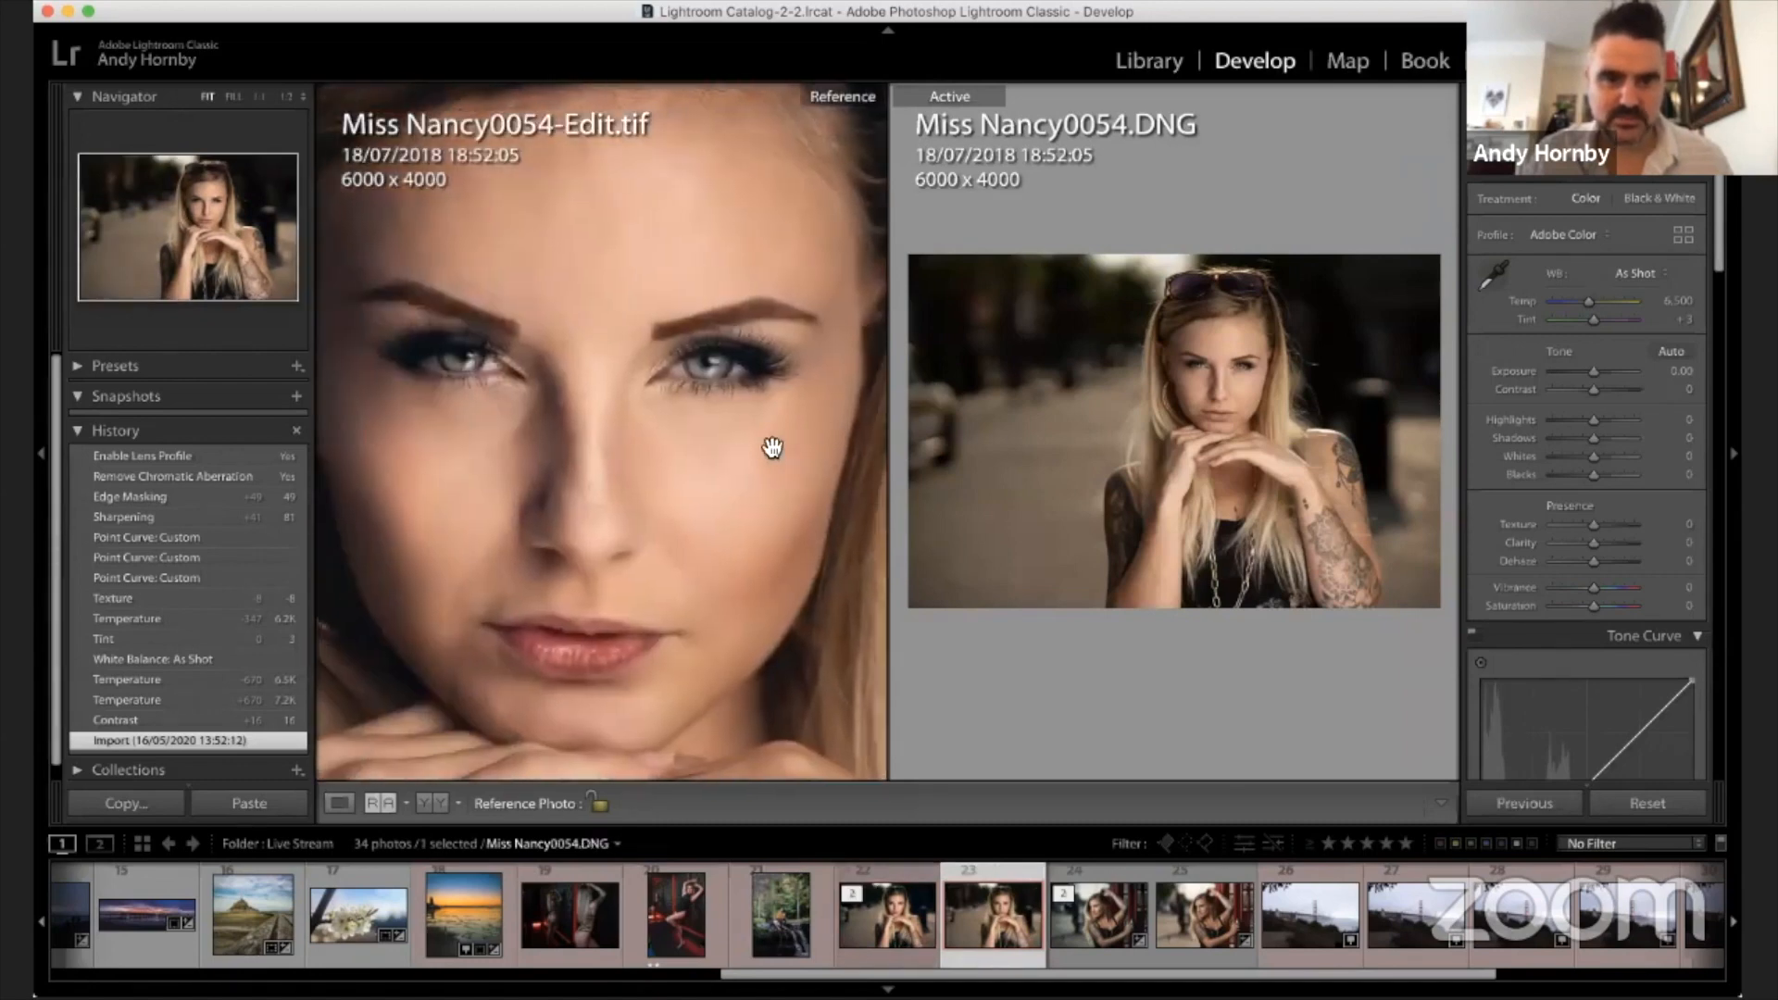
click(1219, 407)
drag(1219, 425, 1203, 486)
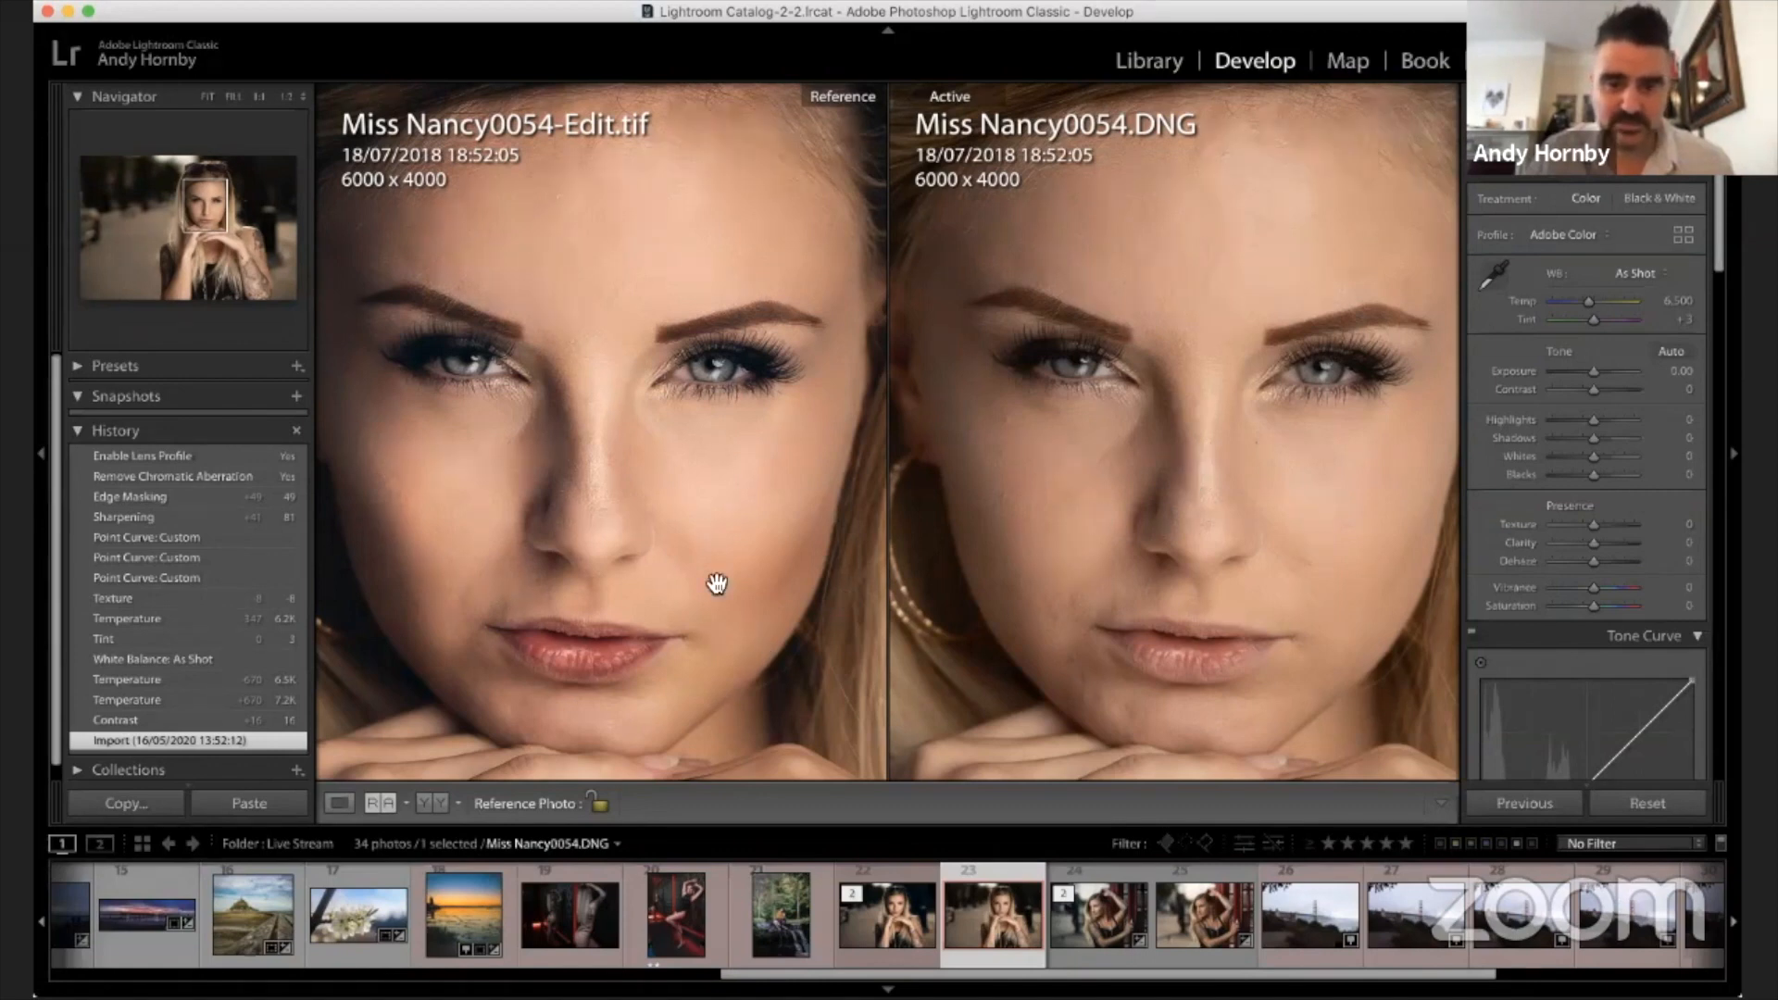
mouse_move(716, 583)
mouse_down()
mouse_move(667, 543)
mouse_move(664, 504)
mouse_move(725, 580)
mouse_up()
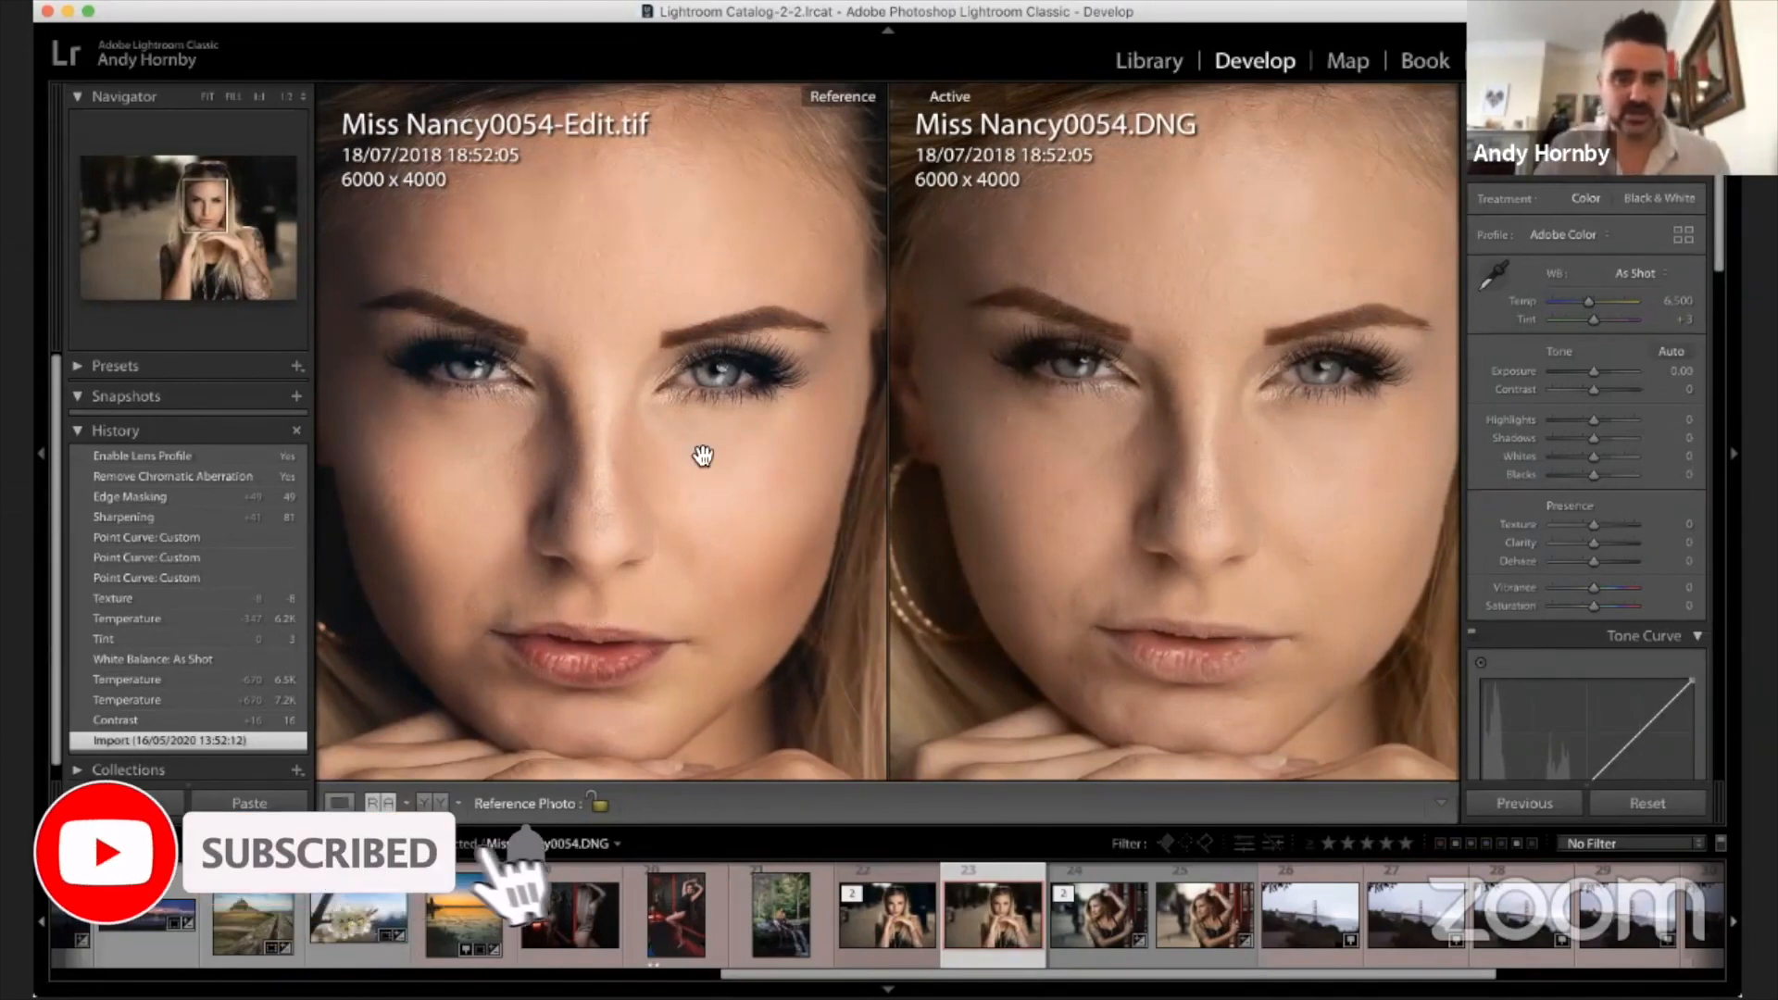
drag(1272, 429, 1235, 422)
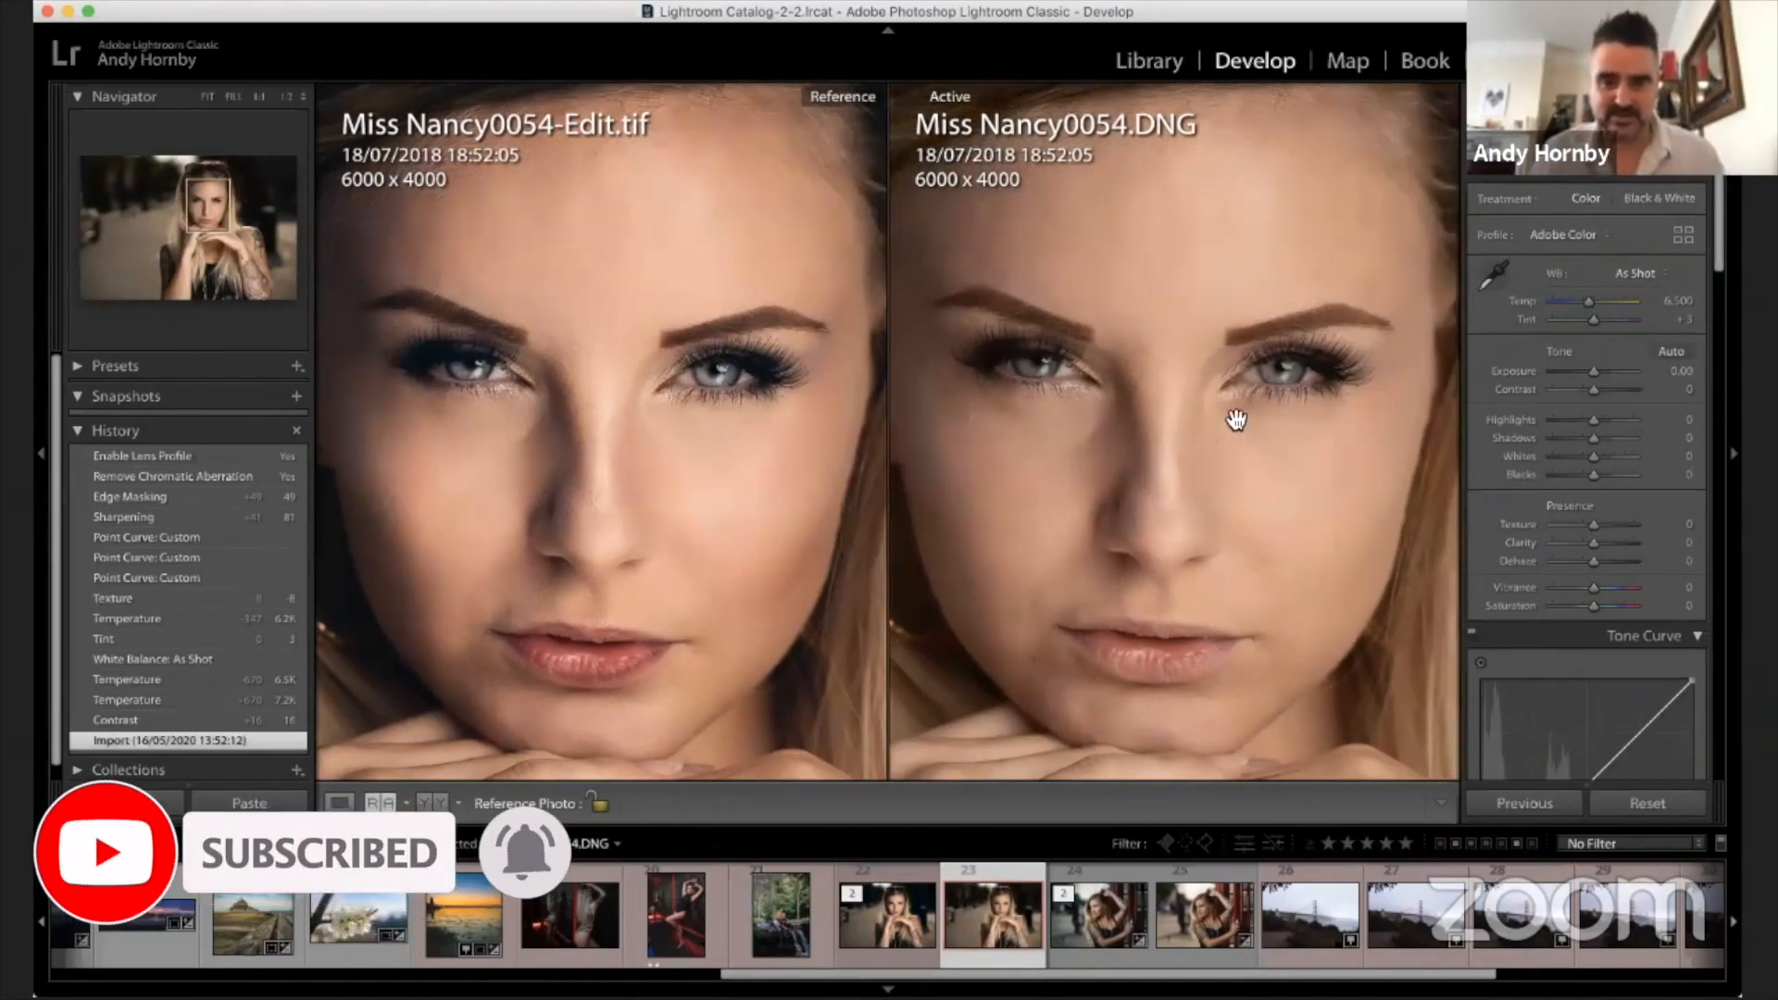
drag(1160, 484, 1188, 487)
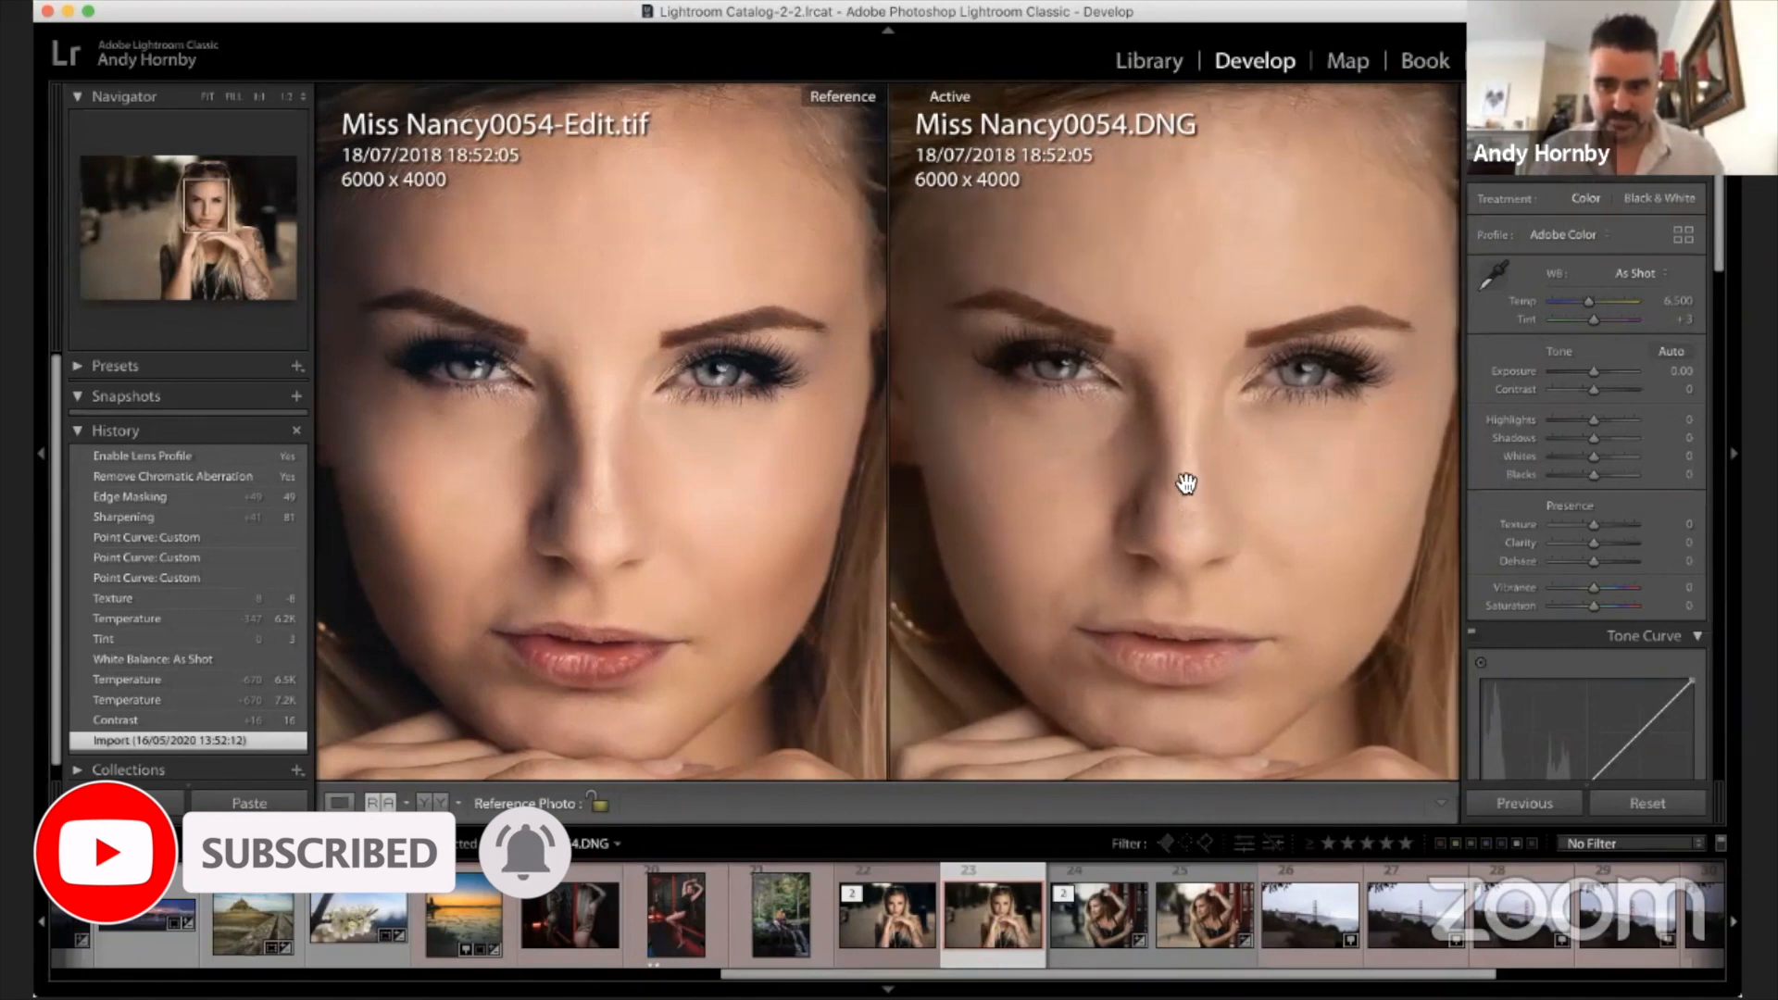